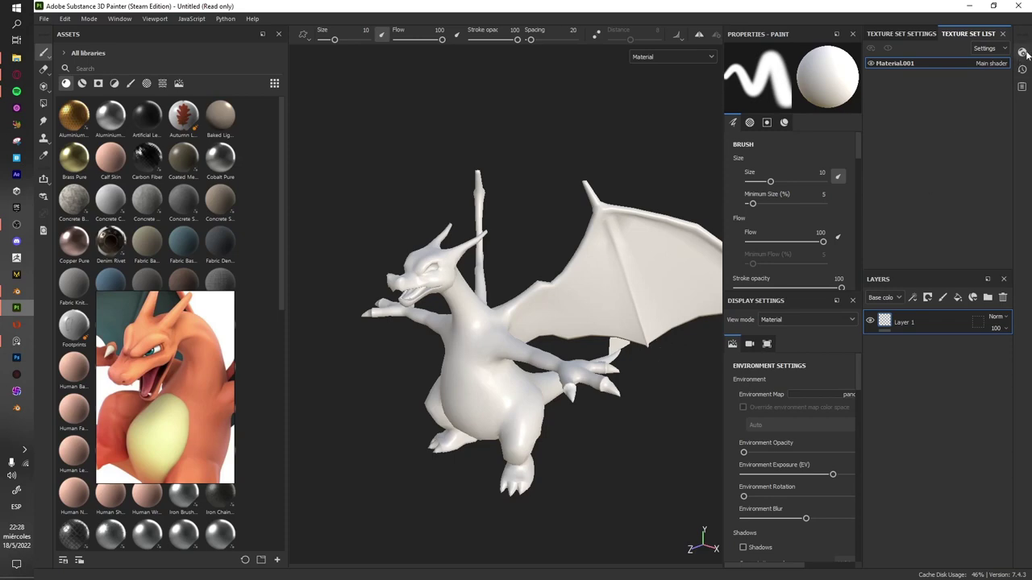
# - Switch the Main shader to pbr-metal-rough-with-alpha-test
pyautogui.click(1022, 52)
pyautogui.click(906, 84)
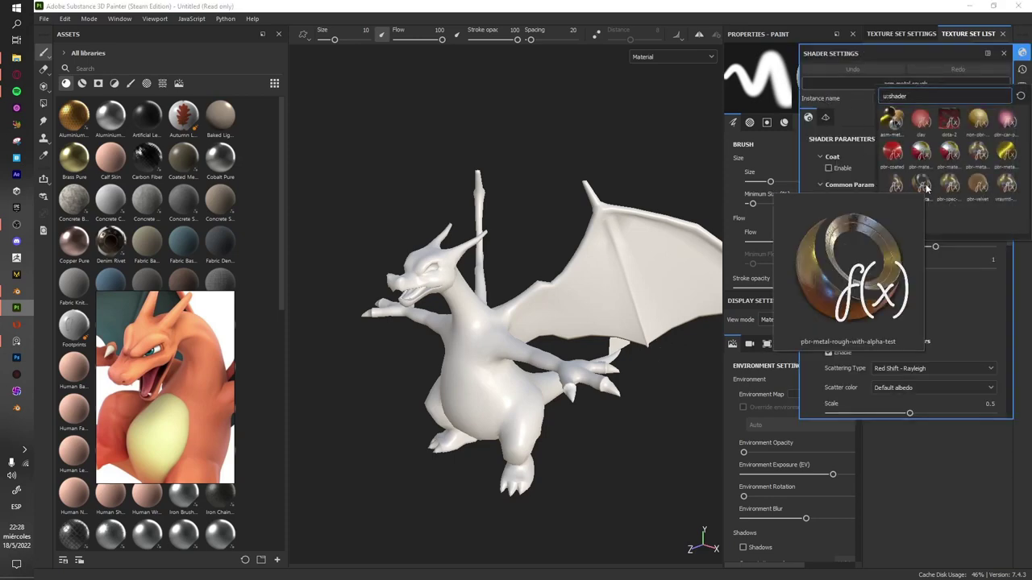
pyautogui.click(924, 187)
pyautogui.scroll(5, 505, 245)
pyautogui.scroll(-2, 506, 244)
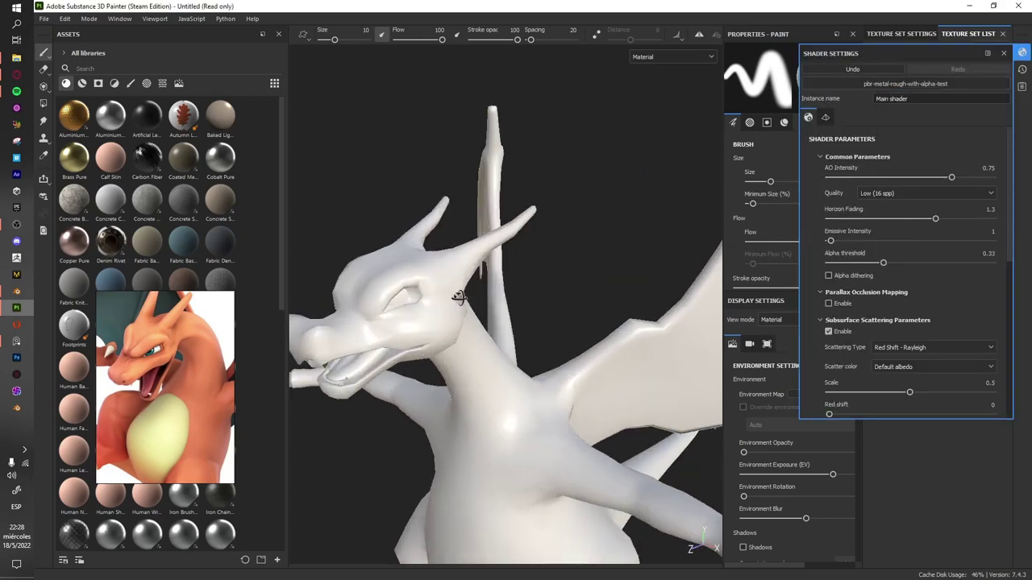
pyautogui.scroll(-2, 500, 242)
pyautogui.scroll(-2, 500, 242)
# - Preview only the Base color channel, then return to the full material view
pyautogui.click(673, 56)
pyautogui.click(661, 114)
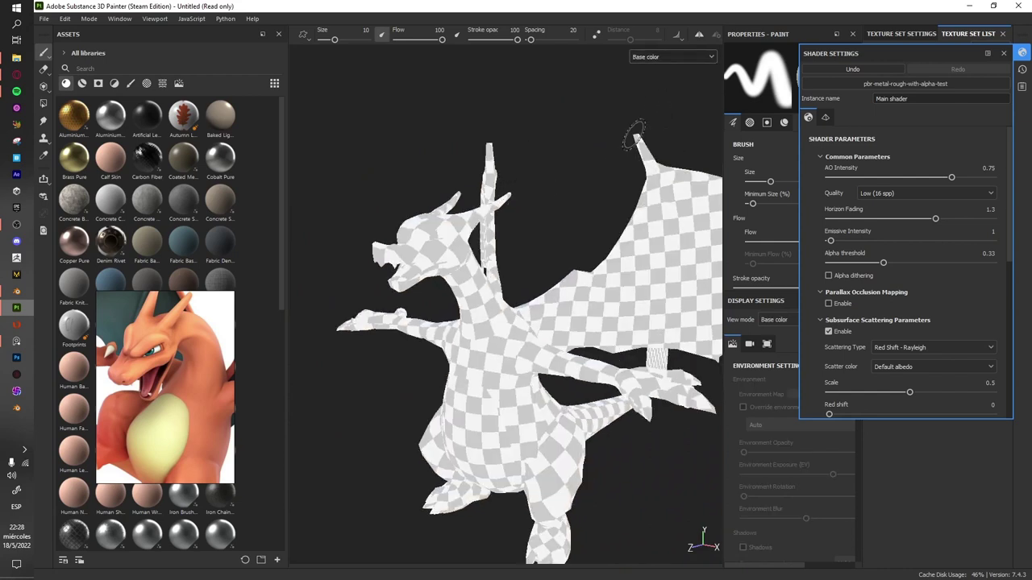
pyautogui.click(672, 57)
pyautogui.click(647, 81)
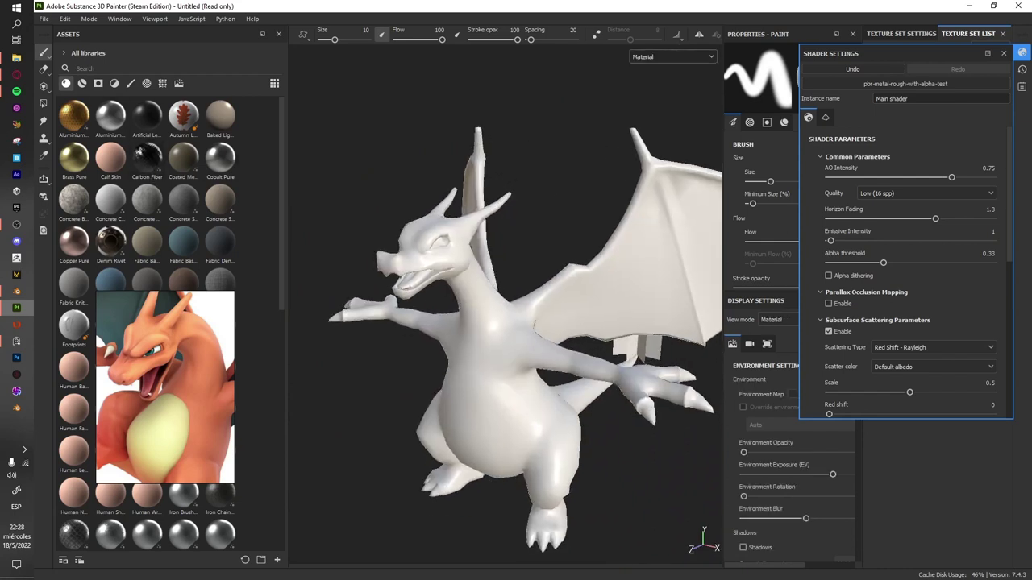
# - Close the shader settings and show Material.001's Texture Set Settings
pyautogui.click(1022, 53)
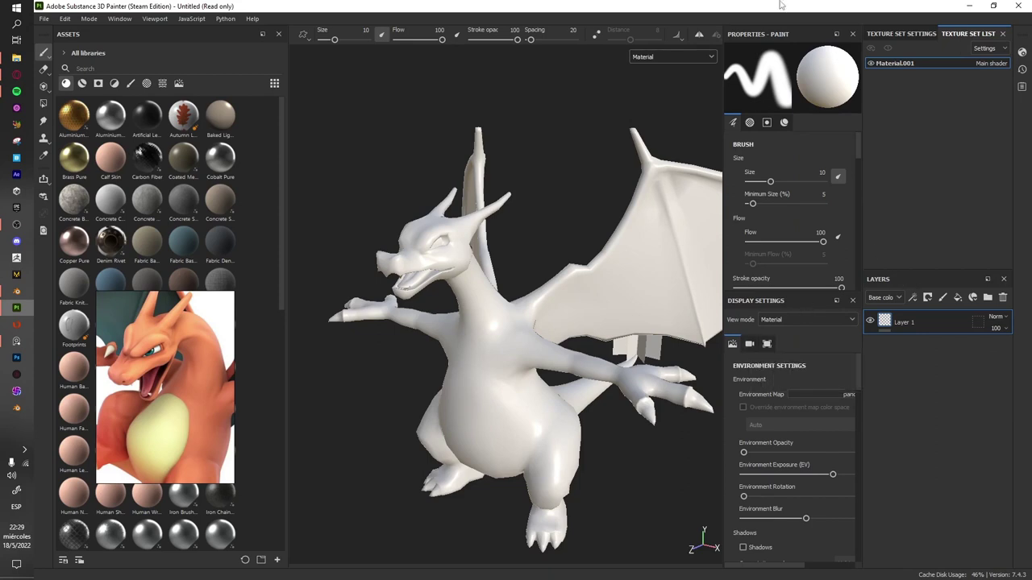
pyautogui.scroll(-1, 838, 387)
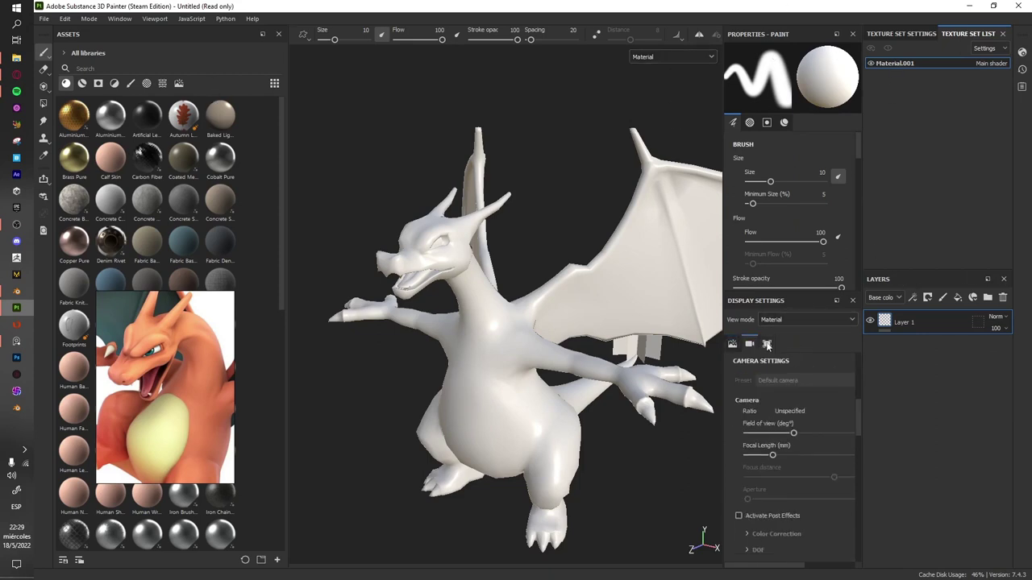
pyautogui.click(901, 33)
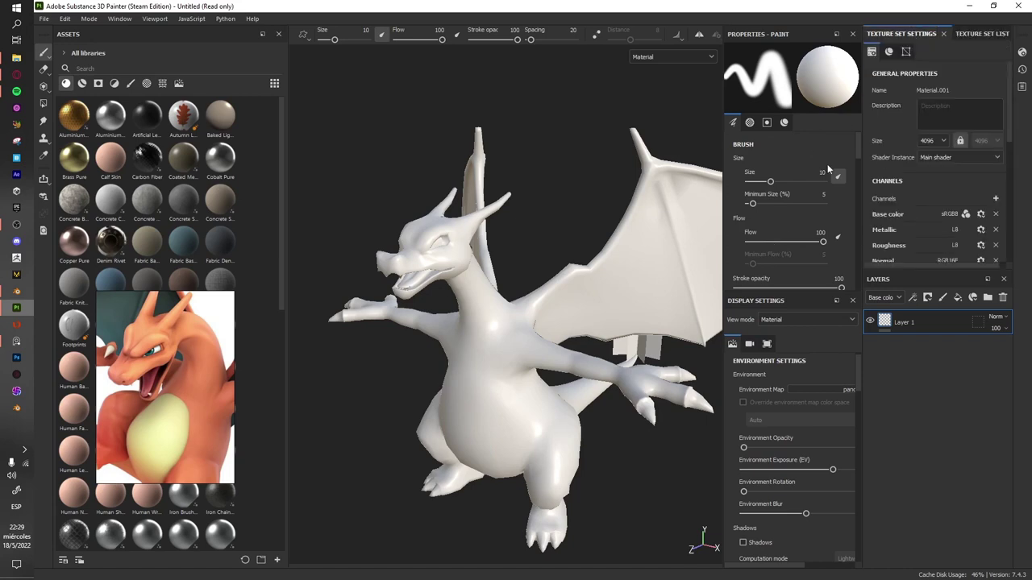
pyautogui.scroll(-3, 961, 203)
pyautogui.scroll(-2, 964, 201)
# - Set mesh map baking antialiasing to Subsampling 8x8
pyautogui.click(972, 201)
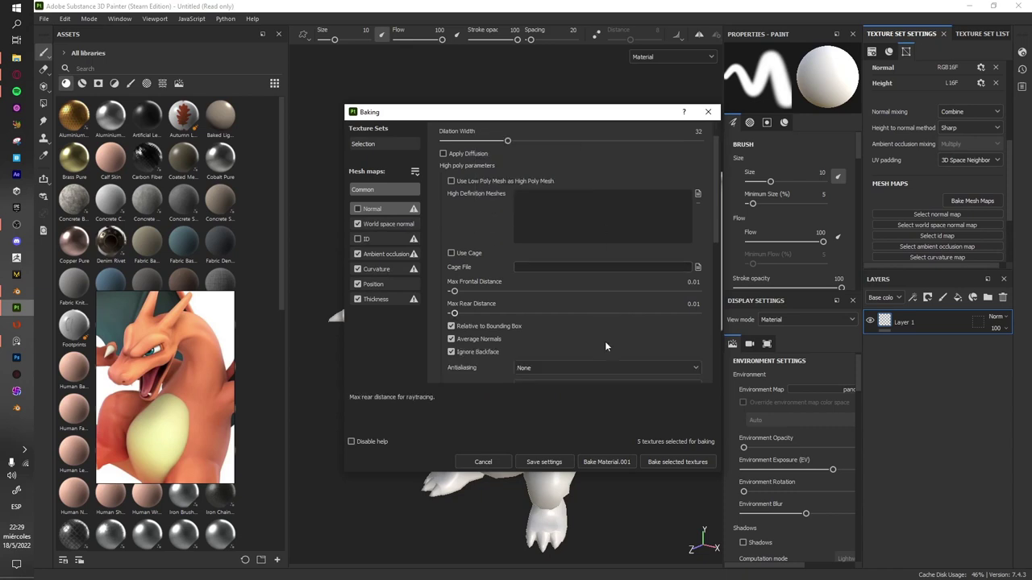
pyautogui.scroll(-3, 604, 341)
pyautogui.click(569, 302)
pyautogui.click(568, 326)
pyautogui.scroll(-4, 543, 349)
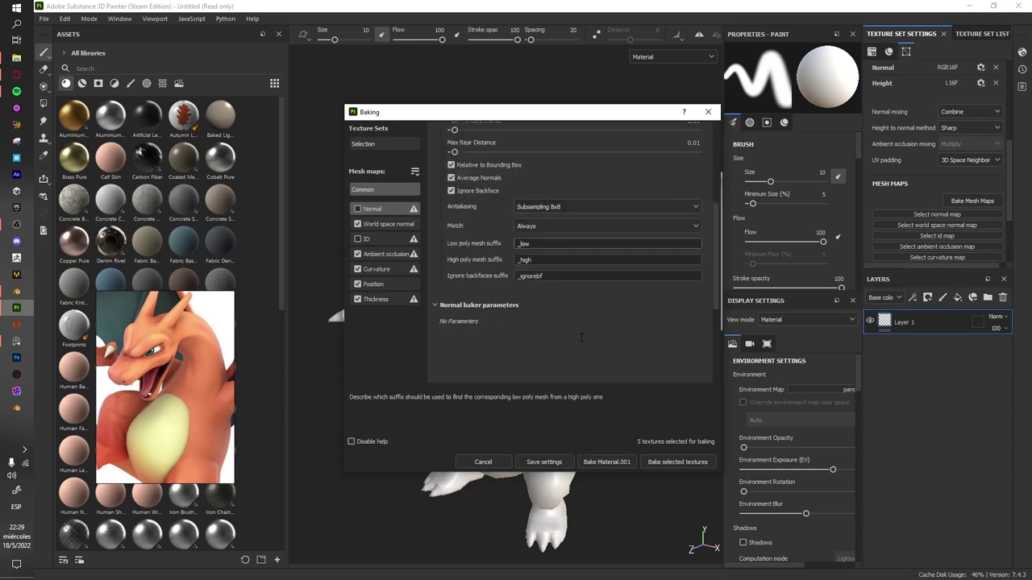
# - Set ambient occlusion Ignore Backface to Never with Self Occlusion Always, and bake the selected maps
pyautogui.click(386, 254)
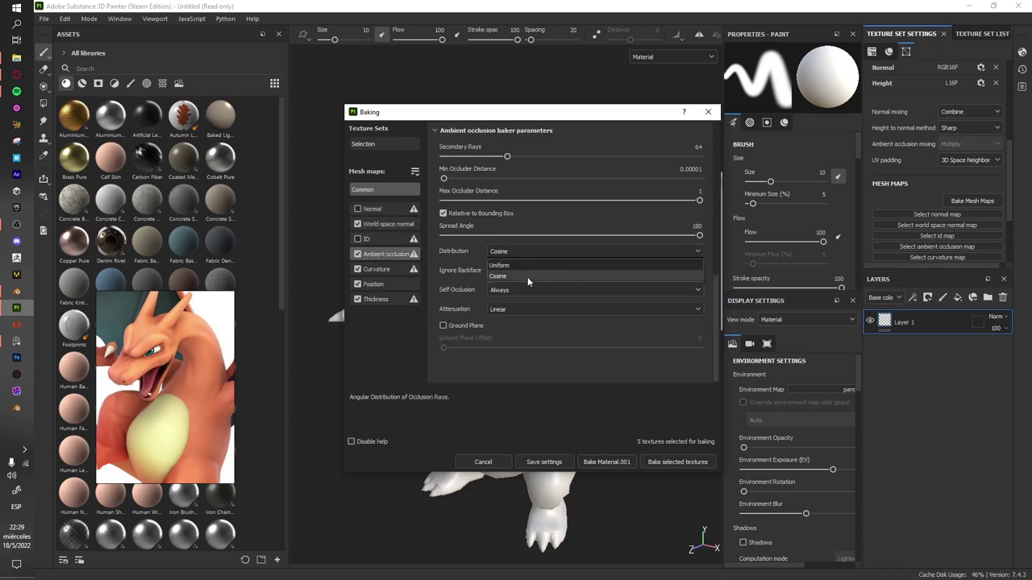
pyautogui.click(515, 288)
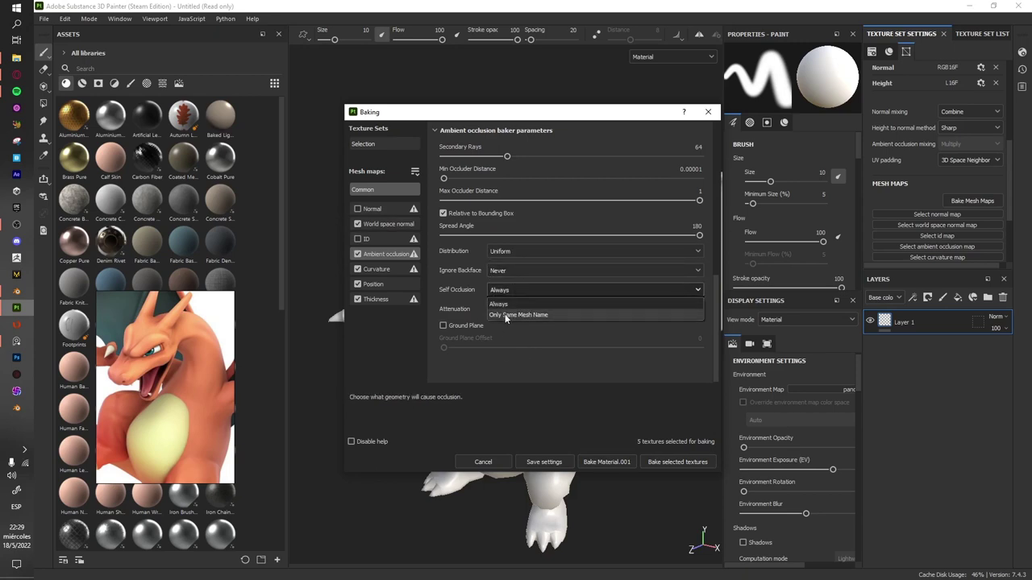
pyautogui.click(556, 306)
pyautogui.click(562, 310)
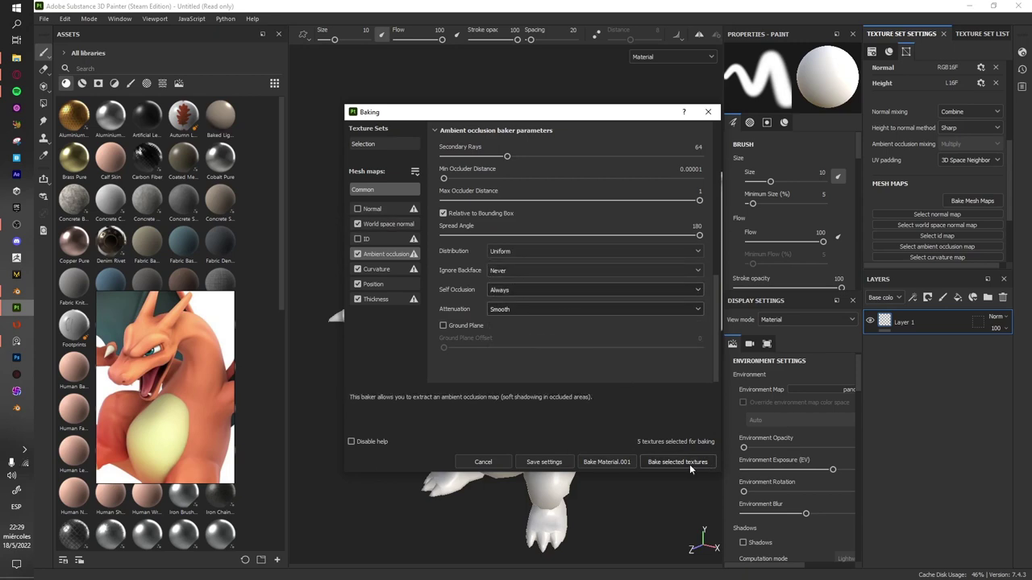
pyautogui.click(611, 462)
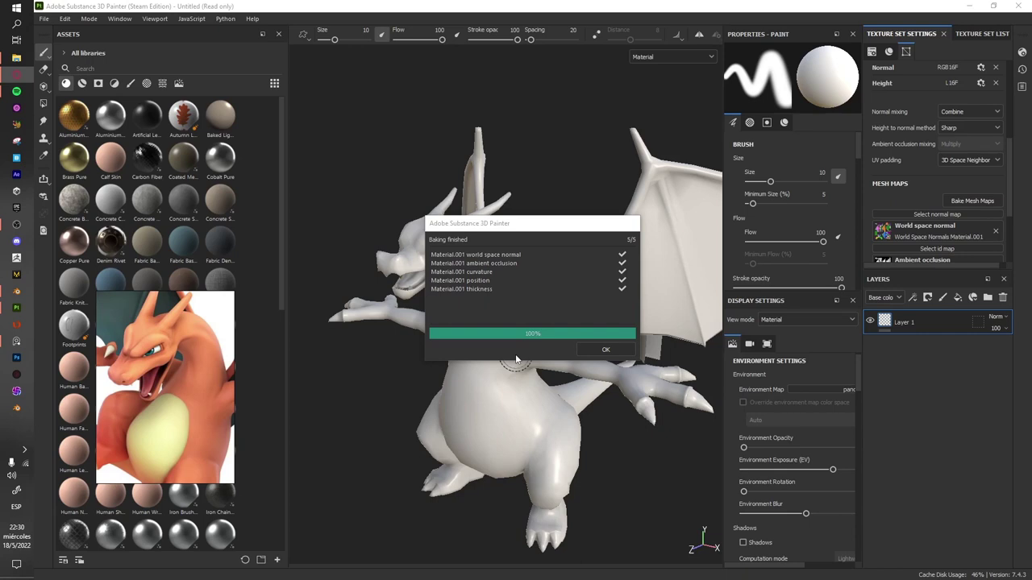
pyautogui.click(605, 349)
# - Group the new fill layer into Folder 1 and give the folder a black mask
pyautogui.moveTo(605, 349)
pyautogui.keyDown('alt'); pyautogui.mouseDown()
pyautogui.moveTo(564, 322)
pyautogui.moveTo(630, 278)
pyautogui.moveTo(448, 279)
pyautogui.moveTo(689, 229)
pyautogui.mouseUp(); pyautogui.keyUp('alt')
pyautogui.scroll(5, 564, 322)
pyautogui.scroll(-3, 629, 278)
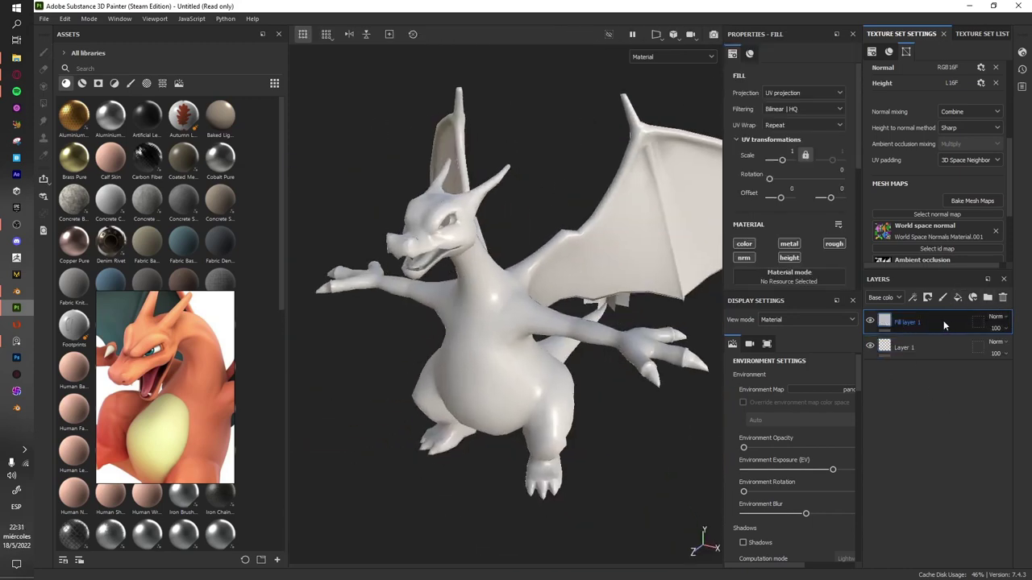
pyautogui.hotkey('ctrl', 'g')
pyautogui.rightClick(926, 321)
pyautogui.click(925, 27)
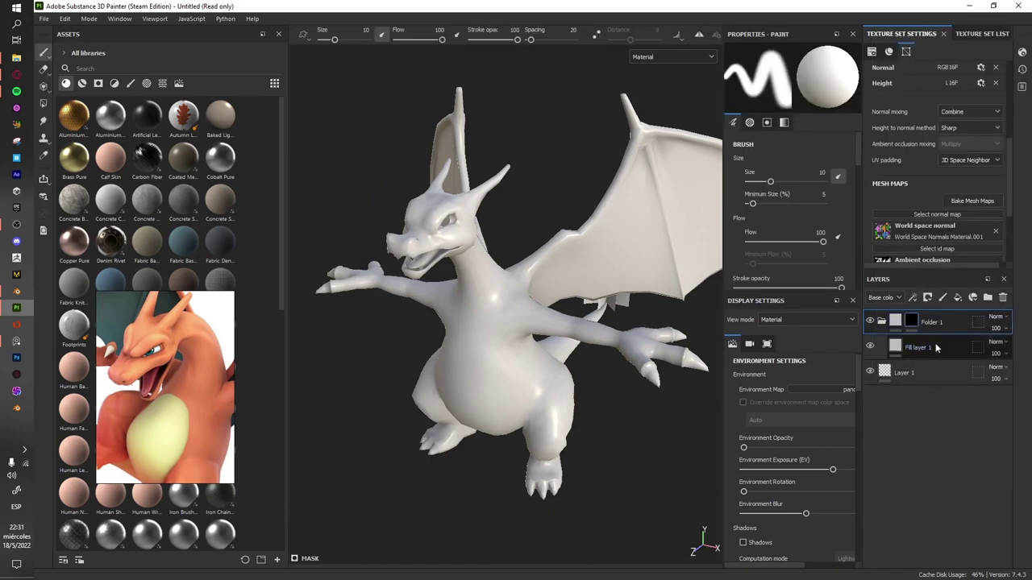
# - Colour Fill layer 1 orange and ready Folder 1's mask for Polygon Fill
pyautogui.click(917, 347)
pyautogui.scroll(-1, 790, 242)
pyautogui.scroll(-2, 790, 241)
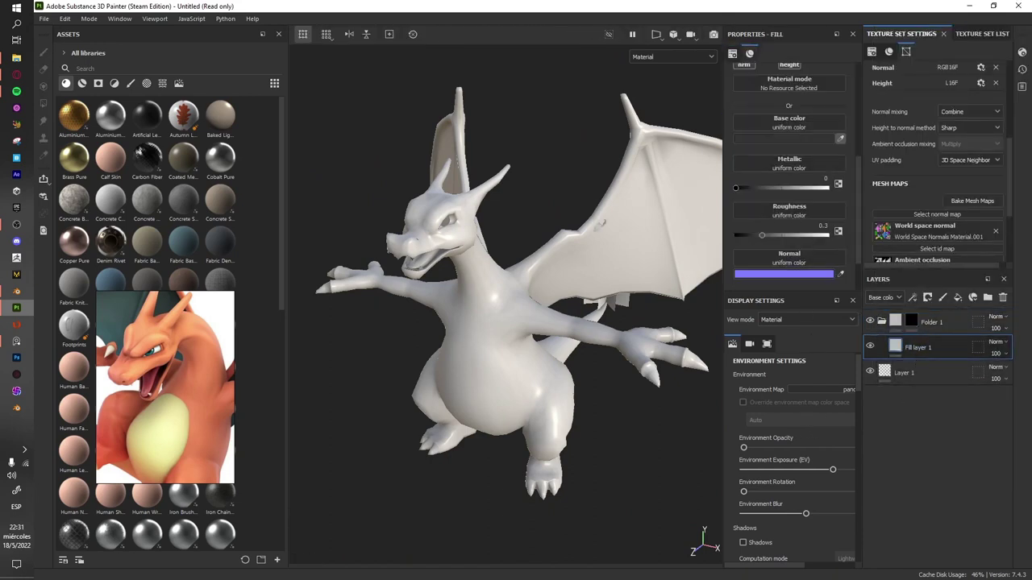
pyautogui.click(910, 321)
pyautogui.press('4')
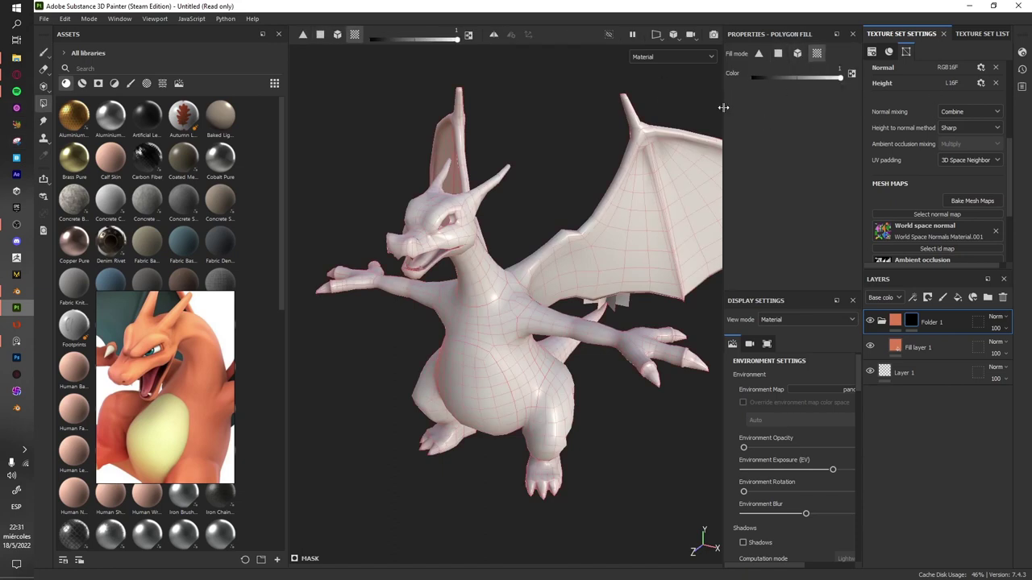
# - Narrow the assets panel and switch the viewport to a 2D/3D split layout
pyautogui.moveTo(279, 264); pyautogui.dragTo(172, 264)
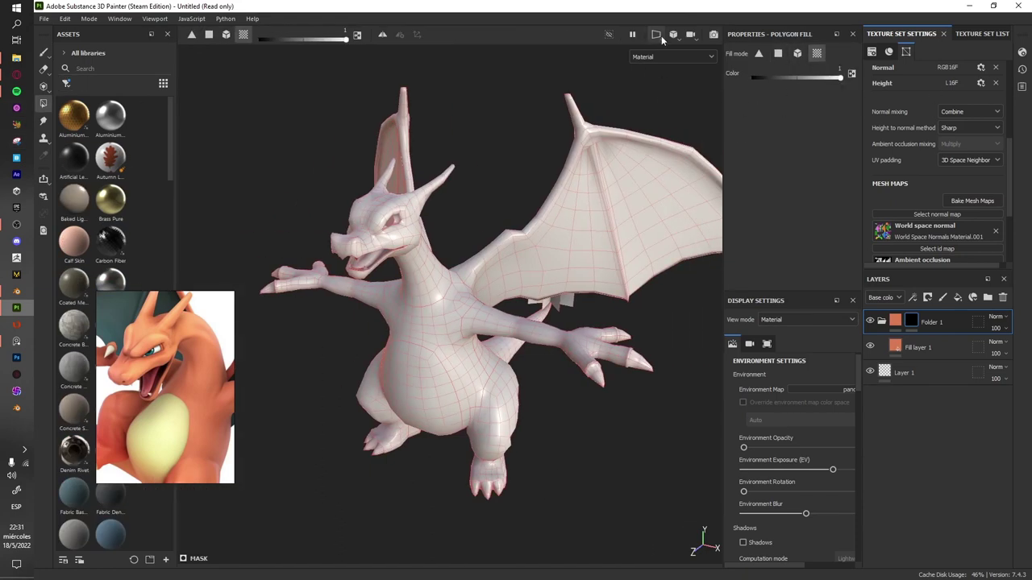
pyautogui.click(656, 33)
pyautogui.click(685, 53)
pyautogui.scroll(2, 339, 253)
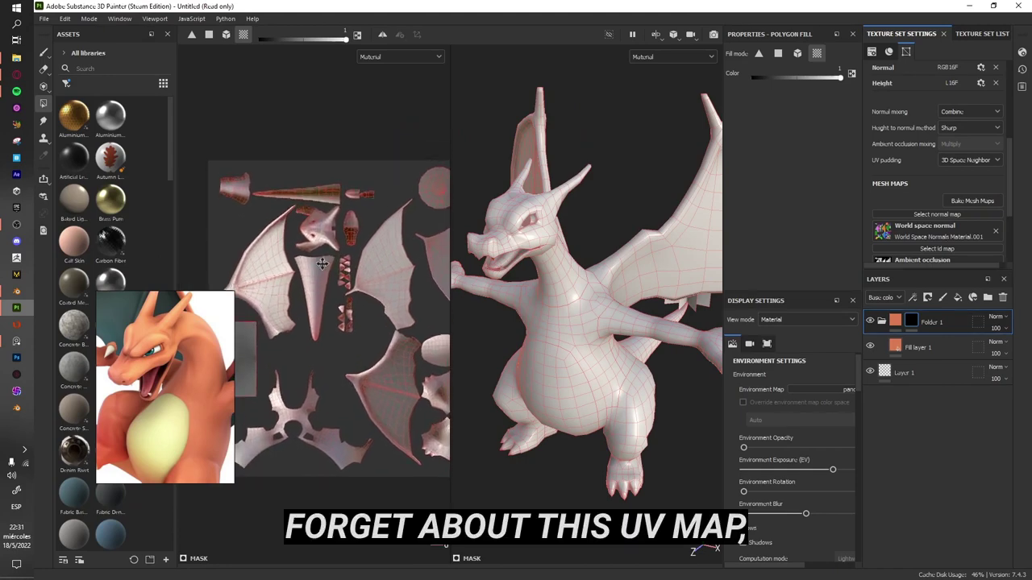
pyautogui.scroll(1, 366, 259)
# - In Base color view, fill the chest, wings and other body islands orange
pyautogui.click(587, 342)
pyautogui.keyDown('alt'); pyautogui.moveTo(587, 342); pyautogui.dragTo(629, 242); pyautogui.keyUp('alt')
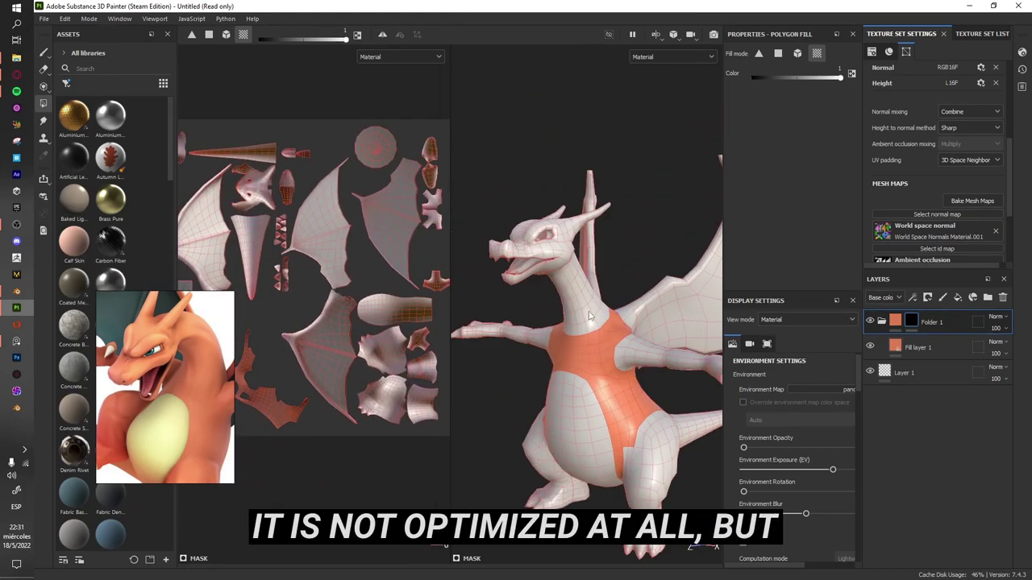
pyautogui.click(672, 57)
pyautogui.click(669, 103)
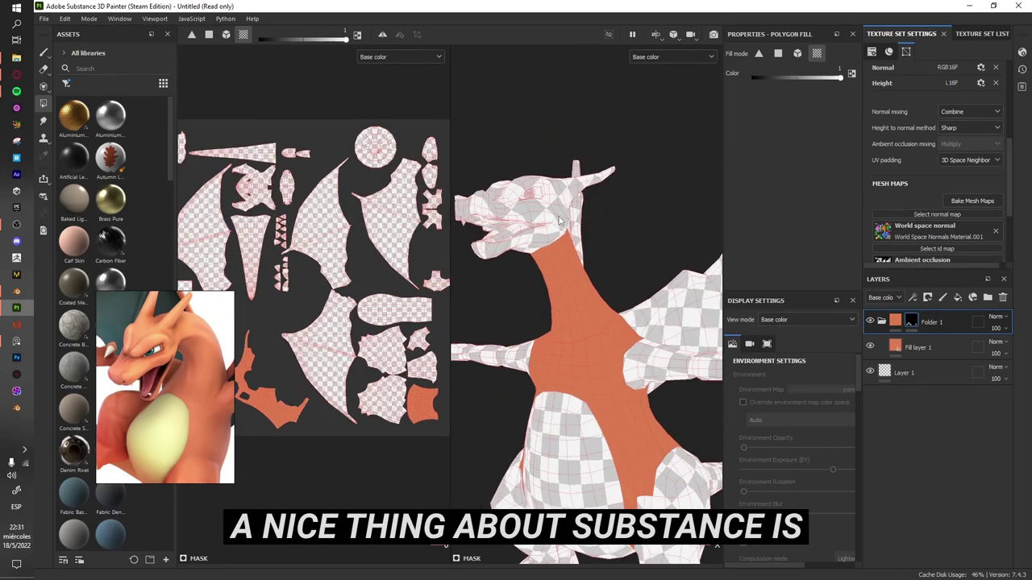
pyautogui.moveTo(613, 242)
pyautogui.keyDown('alt'); pyautogui.mouseDown()
pyautogui.moveTo(538, 299)
pyautogui.moveTo(610, 322)
pyautogui.moveTo(585, 342)
pyautogui.moveTo(594, 383)
pyautogui.moveTo(591, 338)
pyautogui.moveTo(578, 401)
pyautogui.moveTo(632, 393)
pyautogui.moveTo(624, 417)
pyautogui.moveTo(539, 371)
pyautogui.moveTo(590, 405)
pyautogui.moveTo(663, 321)
pyautogui.moveTo(571, 369)
pyautogui.moveTo(525, 352)
pyautogui.moveTo(554, 323)
pyautogui.moveTo(558, 284)
pyautogui.moveTo(629, 367)
pyautogui.mouseUp(); pyautogui.keyUp('alt')
pyautogui.click(585, 342)
pyautogui.click(592, 342)
pyautogui.click(582, 386)
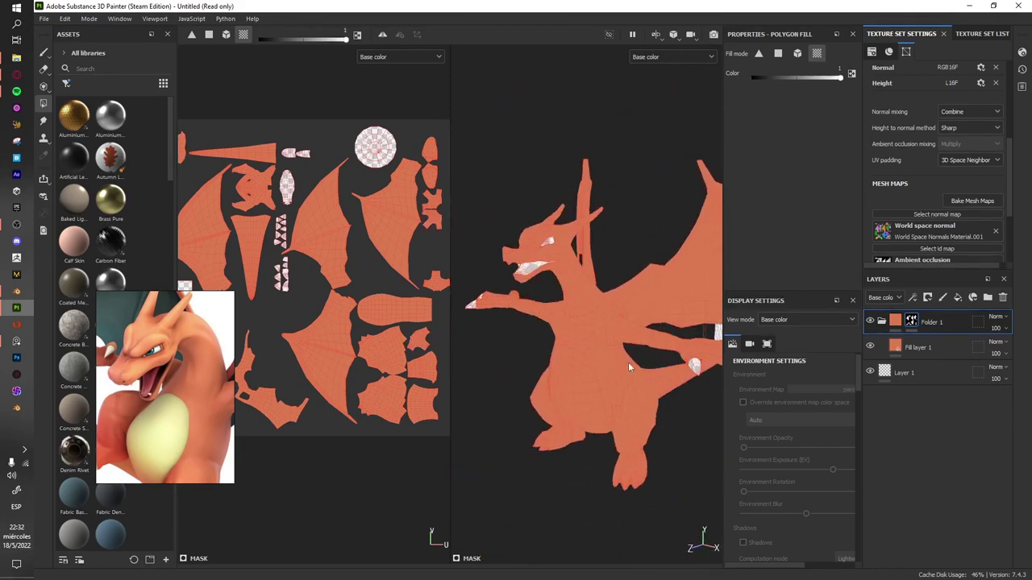
# - Remove the orange from the belly, check the full side view, and collapse Folder 1
pyautogui.click(569, 359)
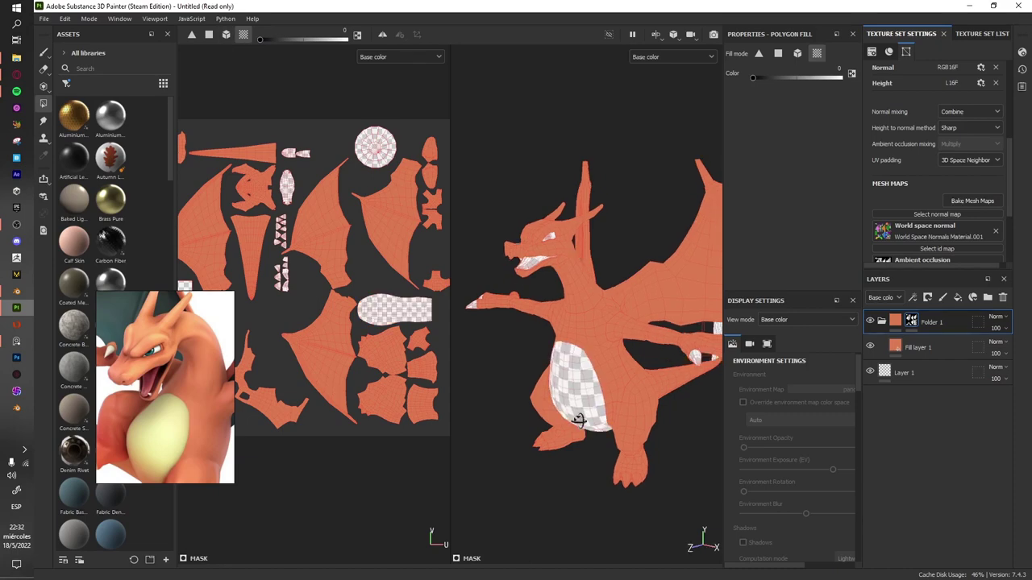
pyautogui.moveTo(569, 359)
pyautogui.keyDown('alt'); pyautogui.mouseDown()
pyautogui.moveTo(634, 493)
pyautogui.moveTo(630, 406)
pyautogui.moveTo(616, 420)
pyautogui.moveTo(641, 424)
pyautogui.moveTo(479, 398)
pyautogui.moveTo(585, 346)
pyautogui.moveTo(521, 358)
pyautogui.mouseUp(); pyautogui.keyUp('alt')
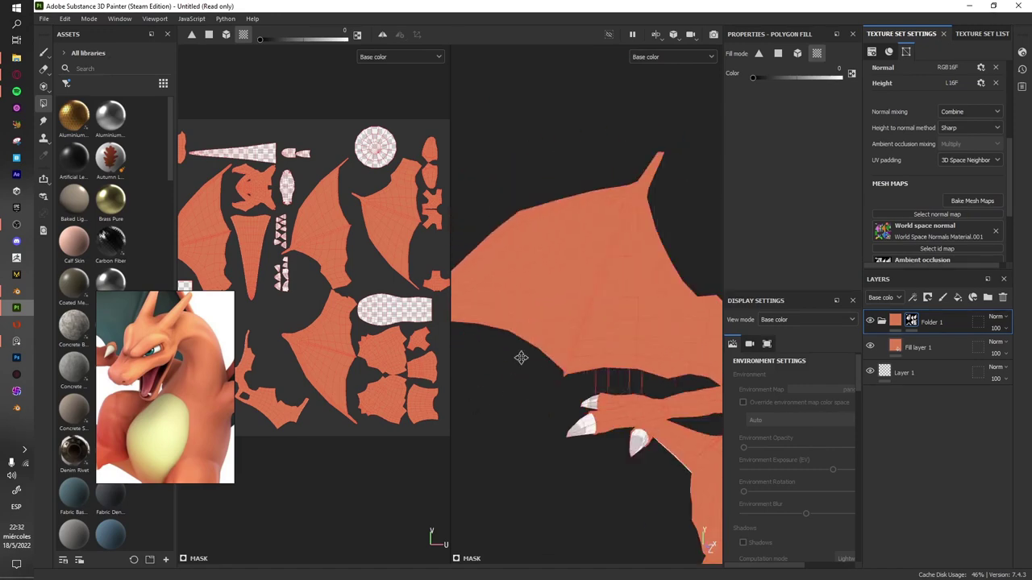
pyautogui.keyDown('alt'); pyautogui.moveTo(354, 362); pyautogui.dragTo(392, 339, button='middle'); pyautogui.keyUp('alt')
pyautogui.moveTo(500, 379)
pyautogui.keyDown('alt'); pyautogui.mouseDown()
pyautogui.moveTo(653, 421)
pyautogui.moveTo(621, 385)
pyautogui.moveTo(586, 443)
pyautogui.moveTo(632, 406)
pyautogui.moveTo(596, 403)
pyautogui.moveTo(556, 378)
pyautogui.mouseUp(); pyautogui.keyUp('alt')
pyautogui.click(882, 323)
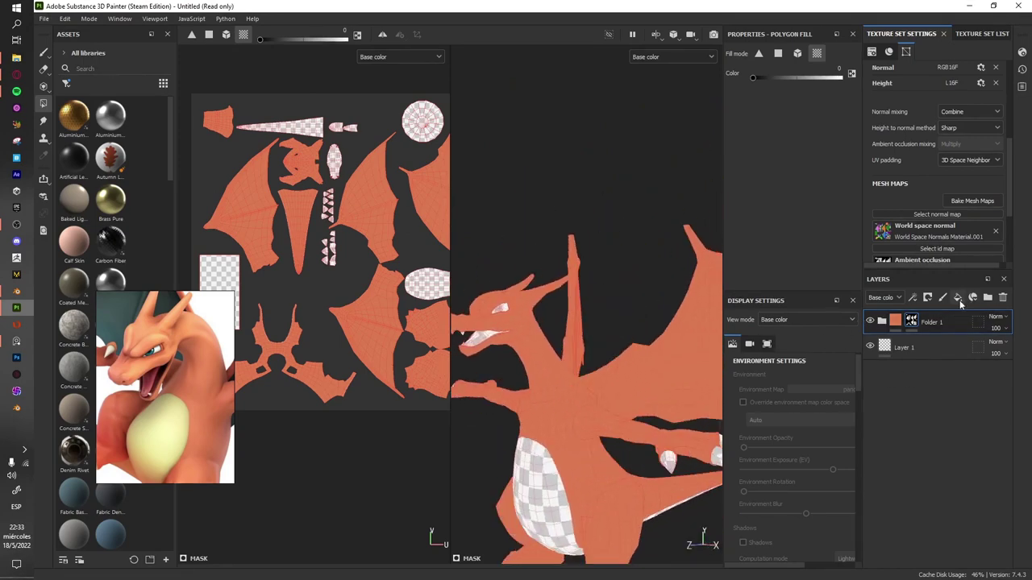
# - Add Fill layer 2 inside a new Folder 2 with a black mask
pyautogui.click(958, 297)
pyautogui.click(988, 297)
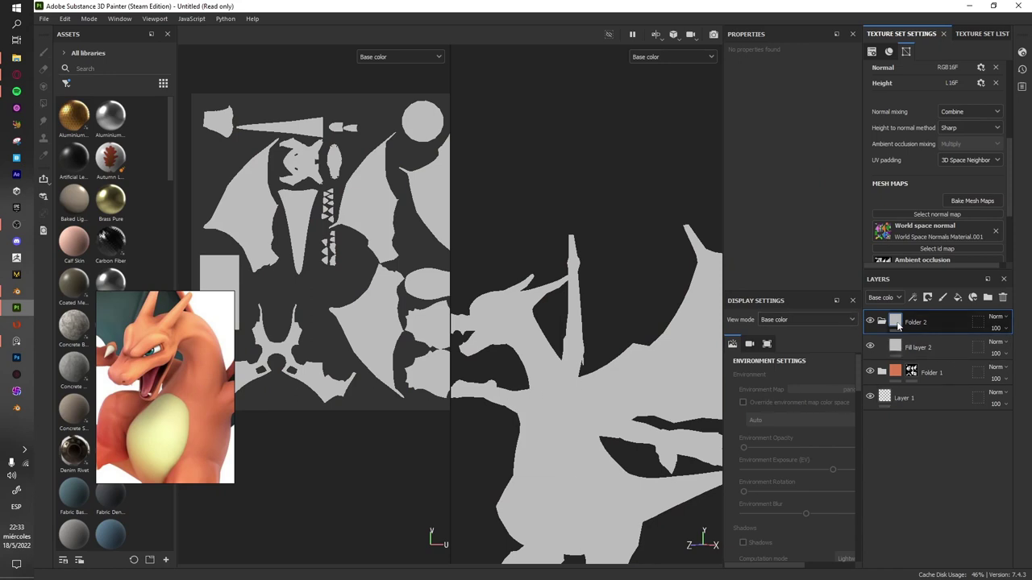
pyautogui.rightClick(897, 325)
pyautogui.click(911, 326)
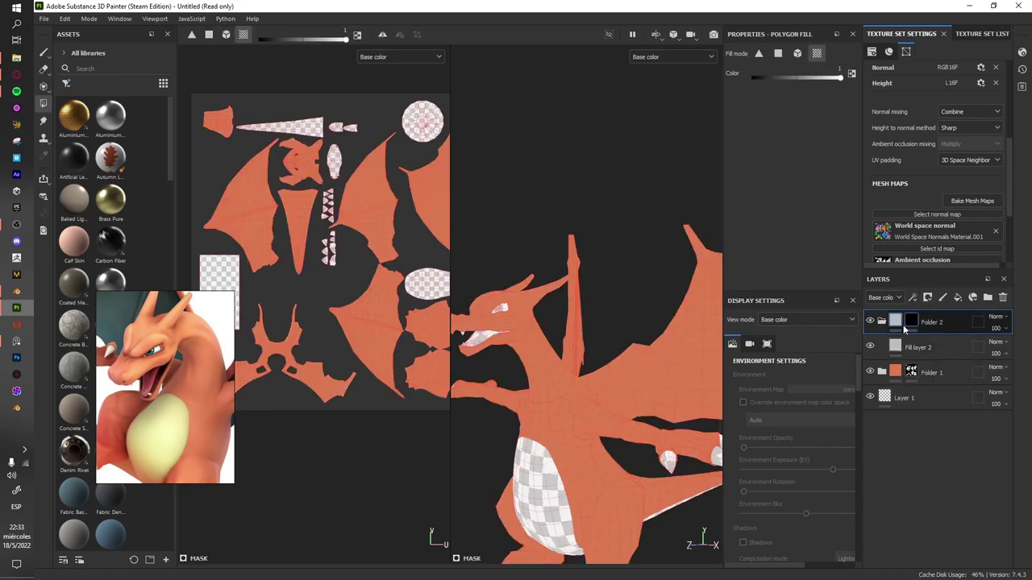
pyautogui.click(900, 329)
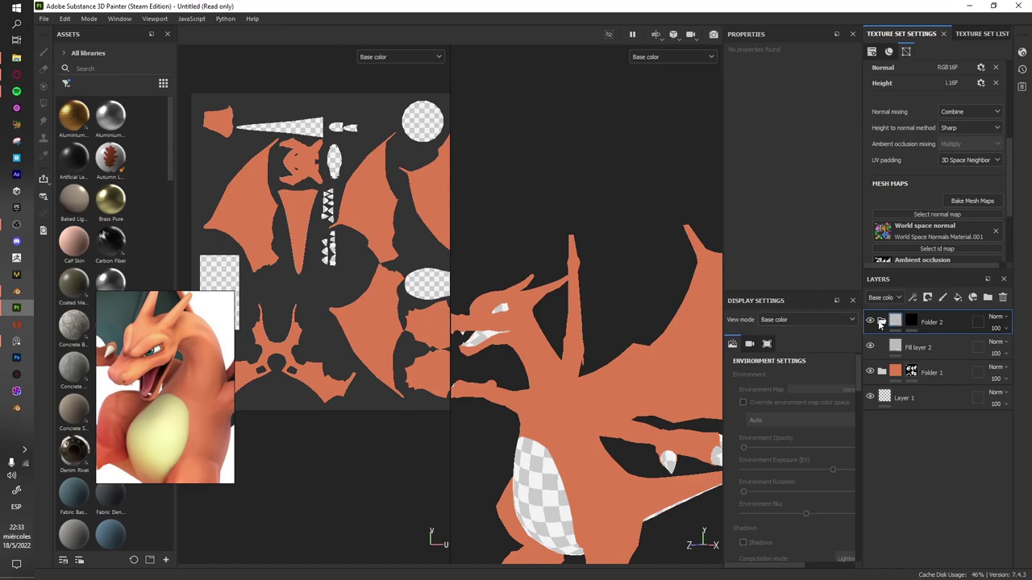
pyautogui.click(880, 323)
# - Fill the mouth interior polygons dark red in Folder 2's mask
pyautogui.keyDown('alt'); pyautogui.moveTo(564, 242); pyautogui.dragTo(612, 209); pyautogui.keyUp('alt')
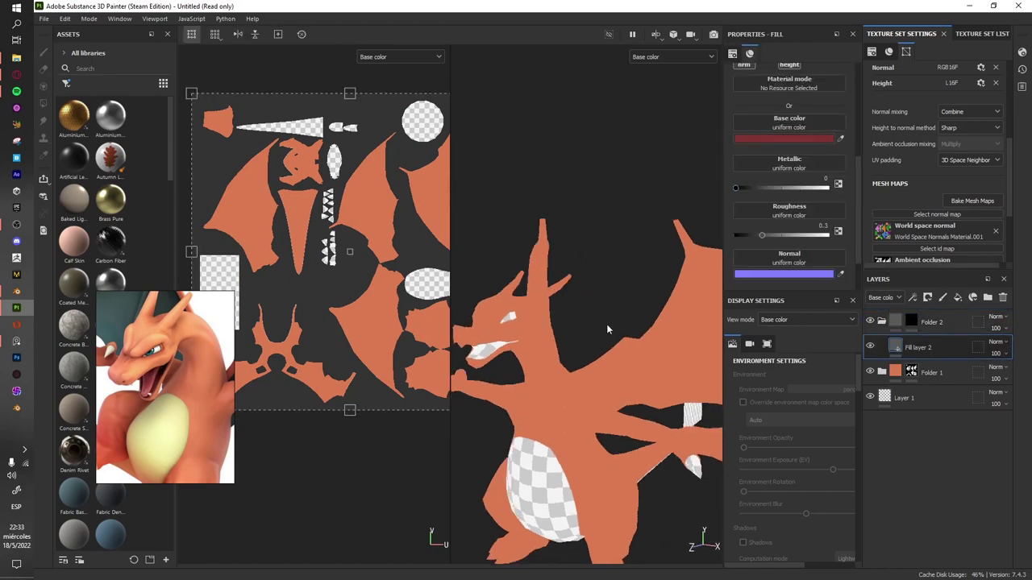
pyautogui.click(911, 322)
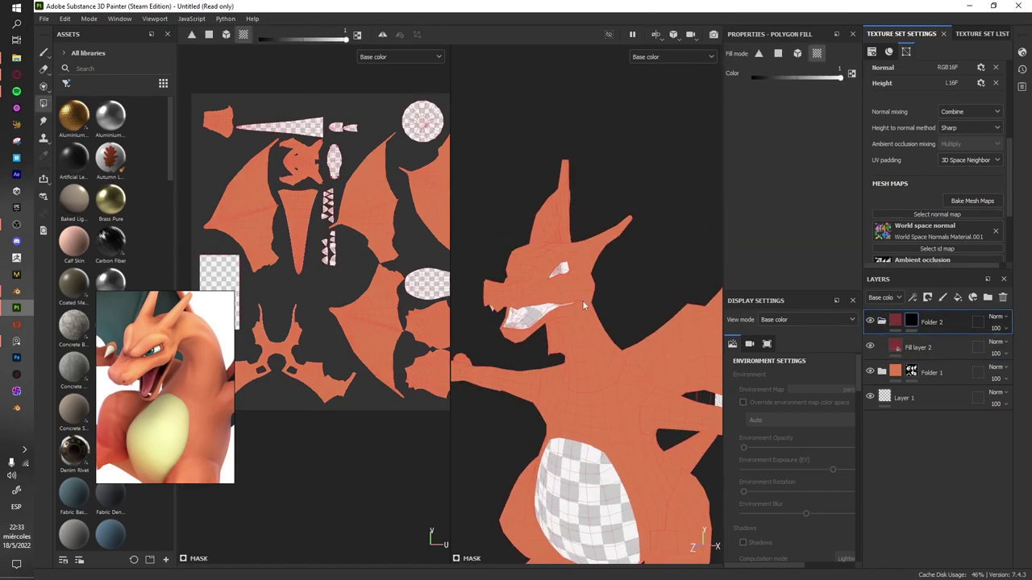
pyautogui.click(537, 321)
pyautogui.scroll(3, 546, 334)
pyautogui.moveTo(546, 334)
pyautogui.keyDown('alt'); pyautogui.mouseDown()
pyautogui.moveTo(616, 364)
pyautogui.moveTo(576, 426)
pyautogui.moveTo(562, 387)
pyautogui.mouseUp(); pyautogui.keyUp('alt')
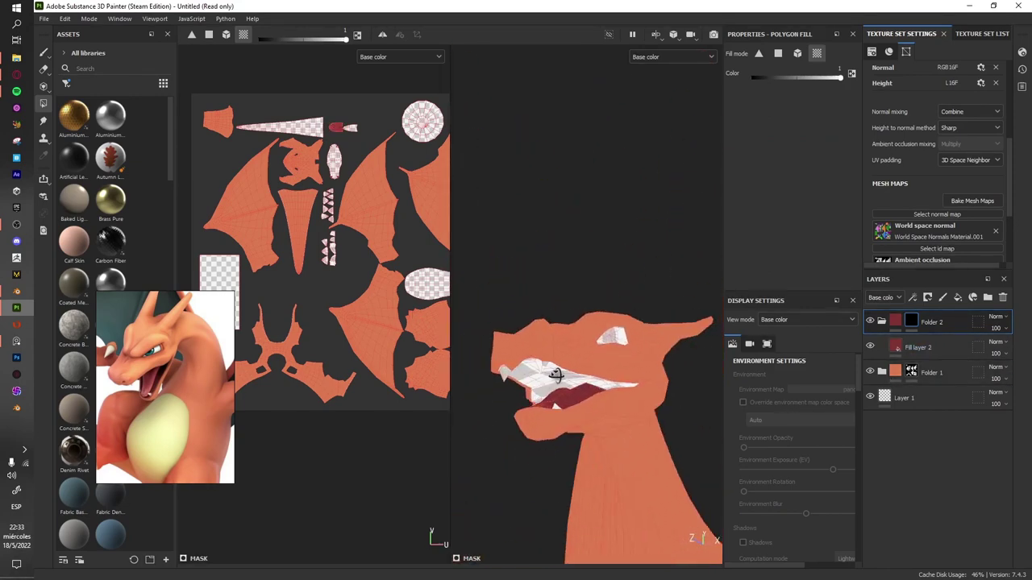
pyautogui.scroll(3, 165, 379)
pyautogui.scroll(-3, 169, 387)
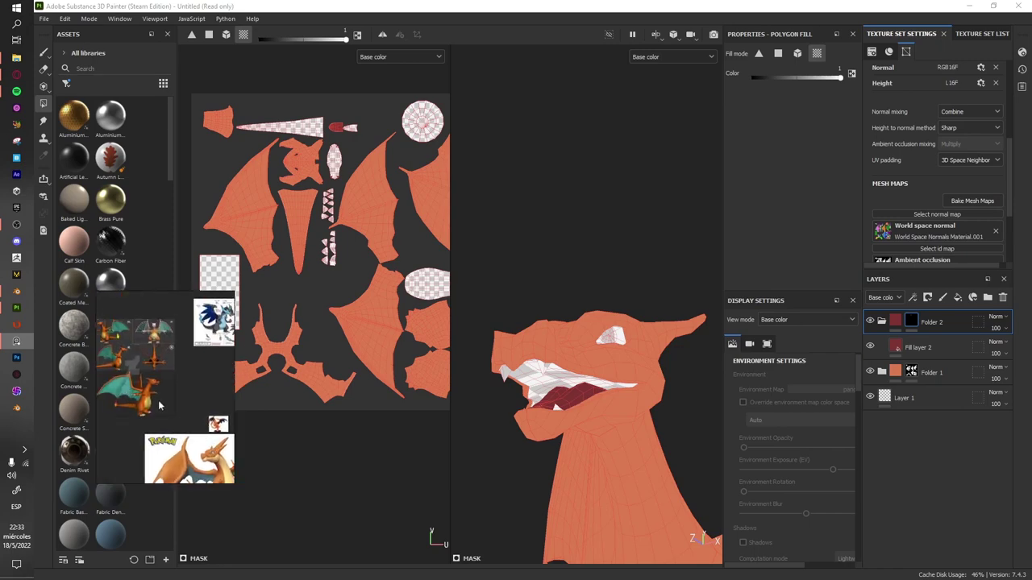
pyautogui.scroll(4, 181, 416)
pyautogui.scroll(-3, 180, 416)
pyautogui.scroll(2, 180, 416)
pyautogui.scroll(-2, 180, 416)
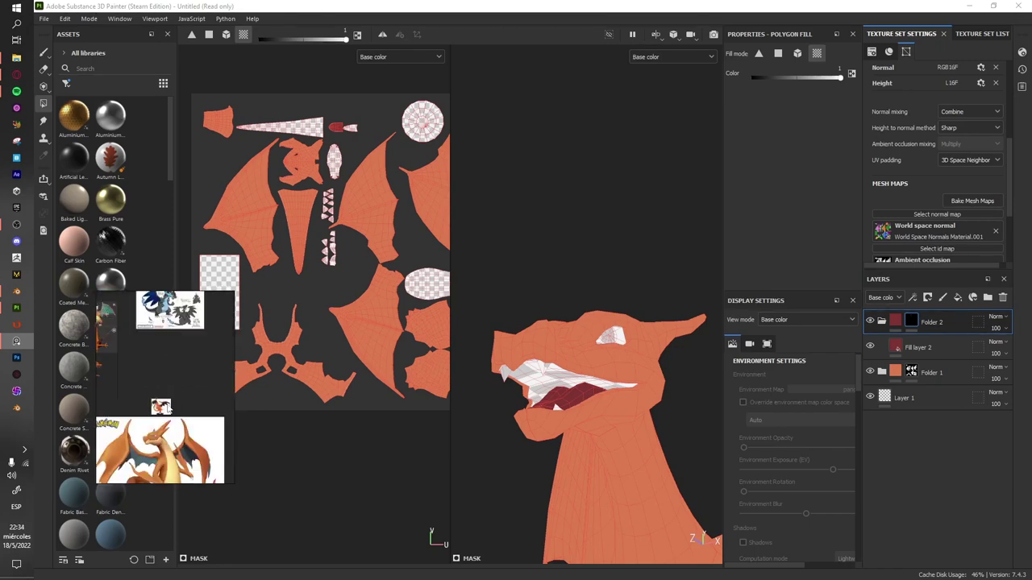
pyautogui.scroll(-2, 180, 416)
pyautogui.scroll(3, 165, 387)
pyautogui.scroll(2, 165, 387)
pyautogui.moveTo(612, 379)
pyautogui.keyDown('alt'); pyautogui.mouseDown()
pyautogui.moveTo(648, 385)
pyautogui.moveTo(643, 450)
pyautogui.moveTo(709, 419)
pyautogui.mouseUp(); pyautogui.keyUp('alt')
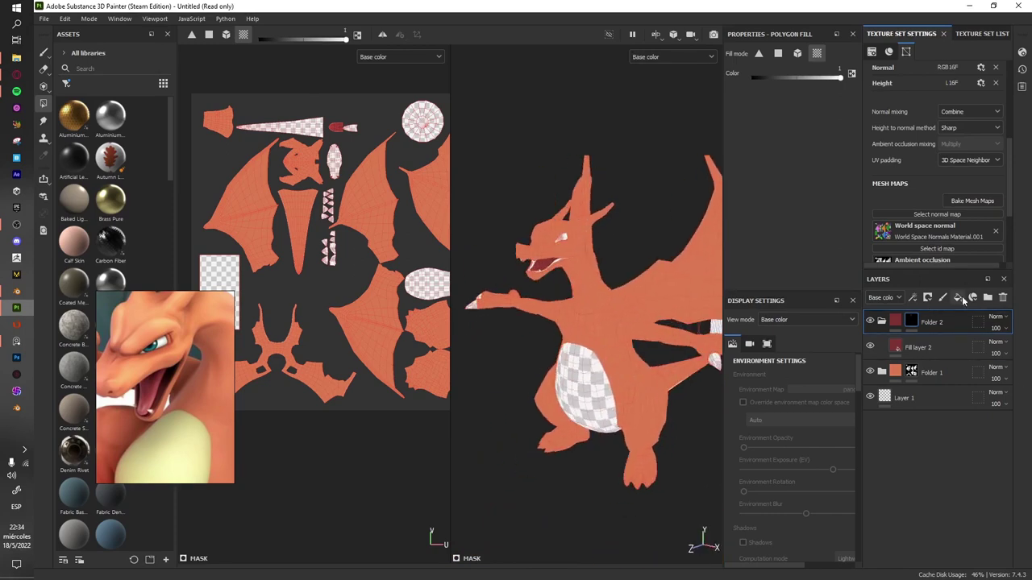
# - Add a black-masked cream fill group and polygon-fill the belly with it
pyautogui.click(958, 298)
pyautogui.rightClick(936, 319)
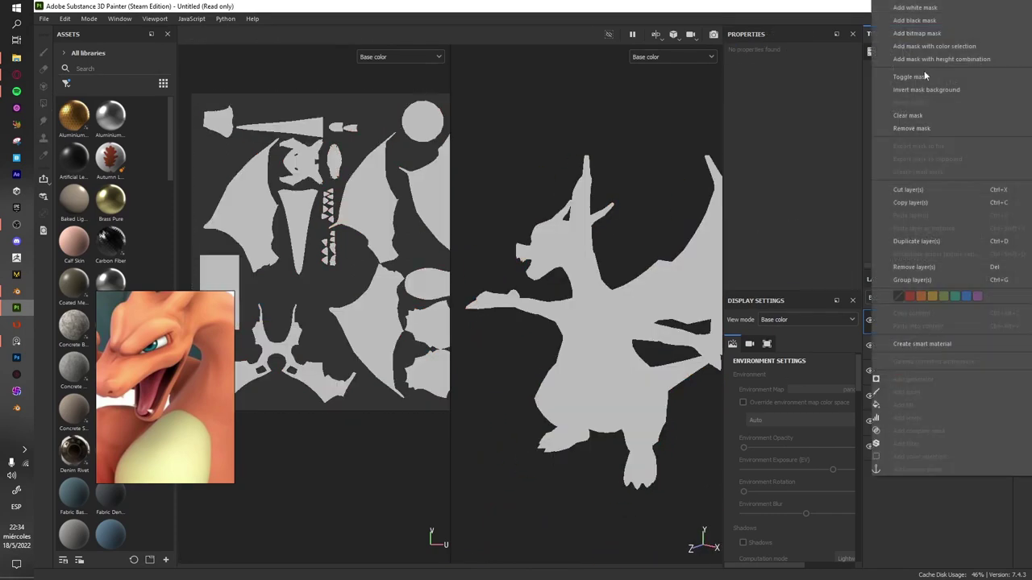
pyautogui.click(924, 70)
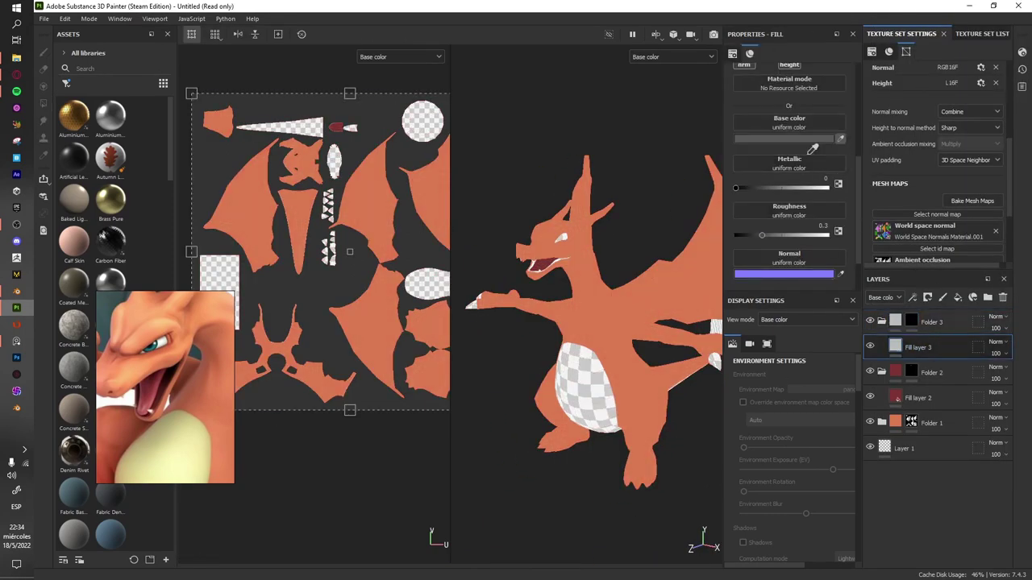
pyautogui.click(911, 321)
pyautogui.press('4')
pyautogui.moveTo(613, 379)
pyautogui.keyDown('alt'); pyautogui.mouseDown()
pyautogui.moveTo(532, 443)
pyautogui.moveTo(618, 413)
pyautogui.moveTo(543, 417)
pyautogui.moveTo(564, 435)
pyautogui.mouseUp(); pyautogui.keyUp('alt')
# - Add Fill layer 4 grouped into Folder 4 with a black mask
pyautogui.click(958, 297)
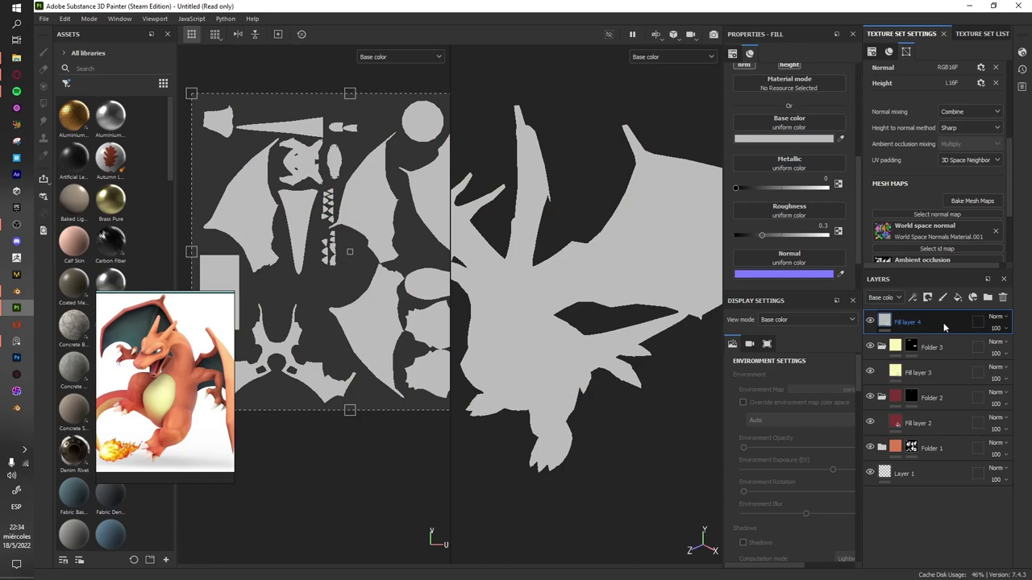
pyautogui.hotkey('ctrl', 'g')
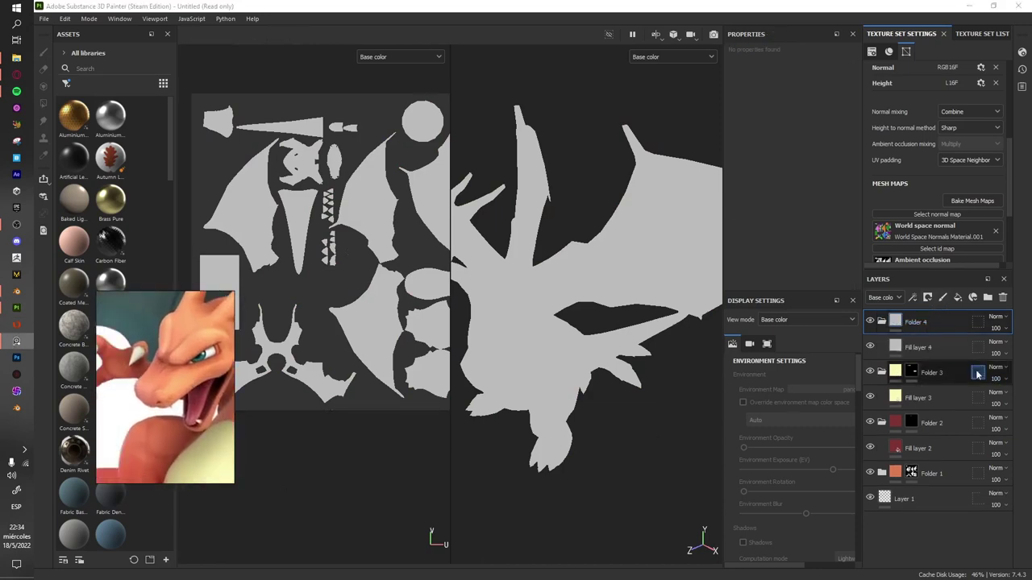
pyautogui.rightClick(938, 328)
pyautogui.click(938, 23)
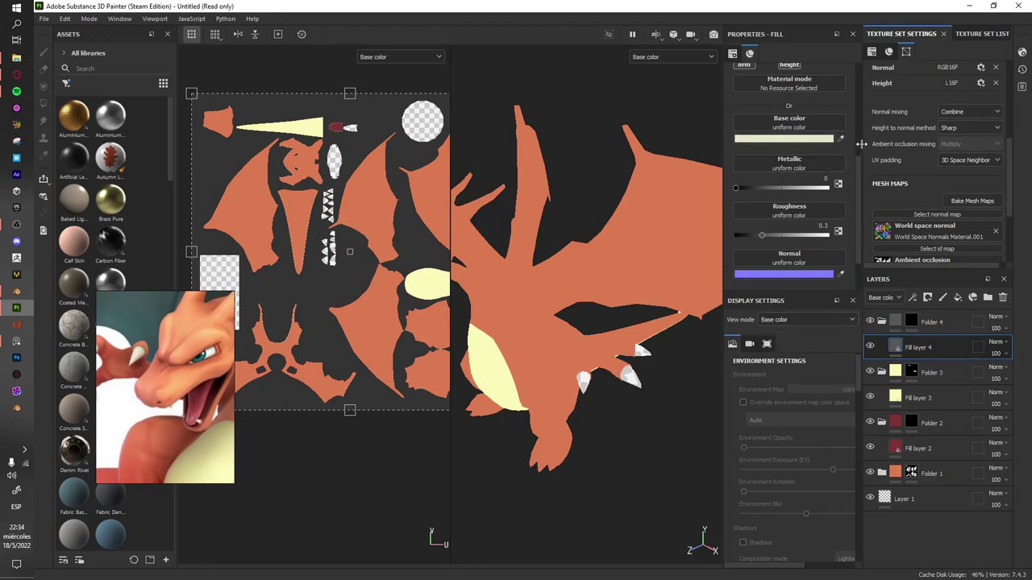
# - Polygon-fill the teeth and mouth rim white in Folder 4's mask
pyautogui.click(911, 322)
pyautogui.press('4')
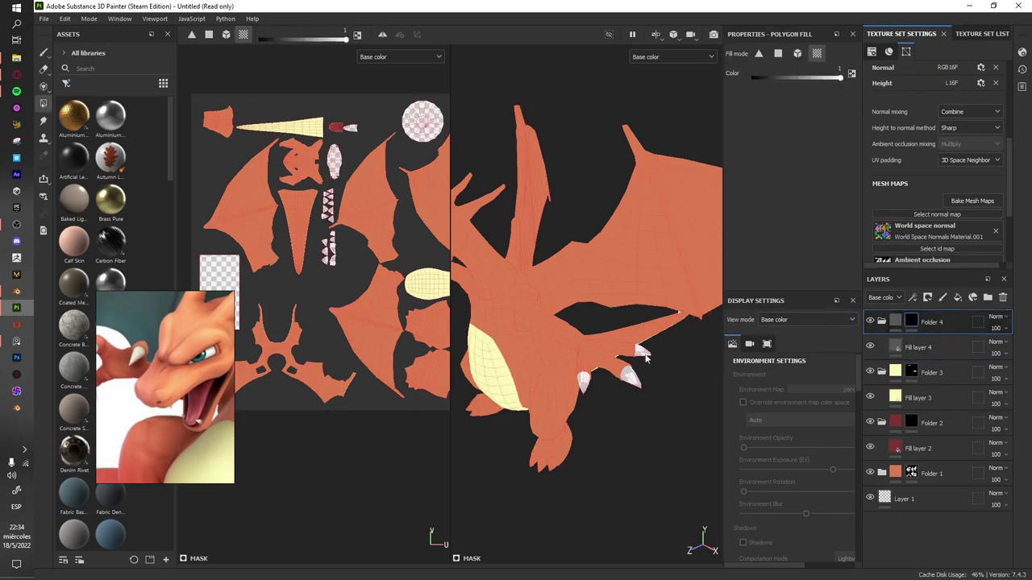
pyautogui.moveTo(650, 367)
pyautogui.keyDown('alt'); pyautogui.mouseDown()
pyautogui.moveTo(571, 340)
pyautogui.moveTo(542, 245)
pyautogui.moveTo(619, 216)
pyautogui.moveTo(555, 338)
pyautogui.moveTo(606, 251)
pyautogui.moveTo(633, 323)
pyautogui.moveTo(611, 359)
pyautogui.moveTo(574, 327)
pyautogui.mouseUp(); pyautogui.keyUp('alt')
pyautogui.scroll(5, 571, 340)
pyautogui.scroll(3, 610, 358)
pyautogui.scroll(2, 511, 336)
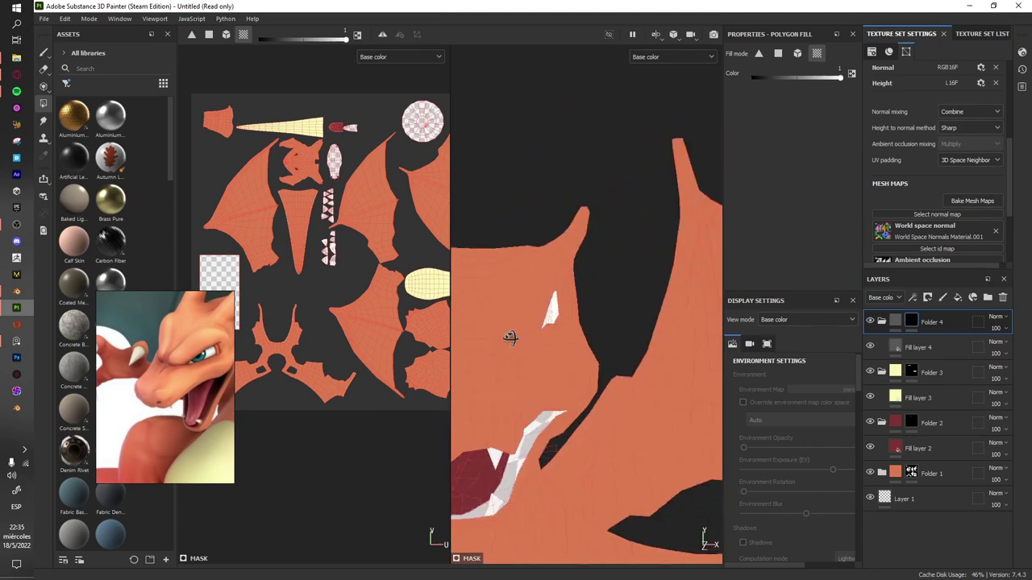
pyautogui.keyDown('alt'); pyautogui.moveTo(511, 337); pyautogui.dragTo(631, 288); pyautogui.keyUp('alt')
pyautogui.moveTo(630, 352)
pyautogui.keyDown('alt'); pyautogui.mouseDown()
pyautogui.moveTo(553, 257)
pyautogui.moveTo(558, 336)
pyautogui.moveTo(574, 364)
pyautogui.moveTo(569, 422)
pyautogui.moveTo(553, 350)
pyautogui.moveTo(493, 276)
pyautogui.mouseUp(); pyautogui.keyUp('alt')
pyautogui.scroll(4, 328, 250)
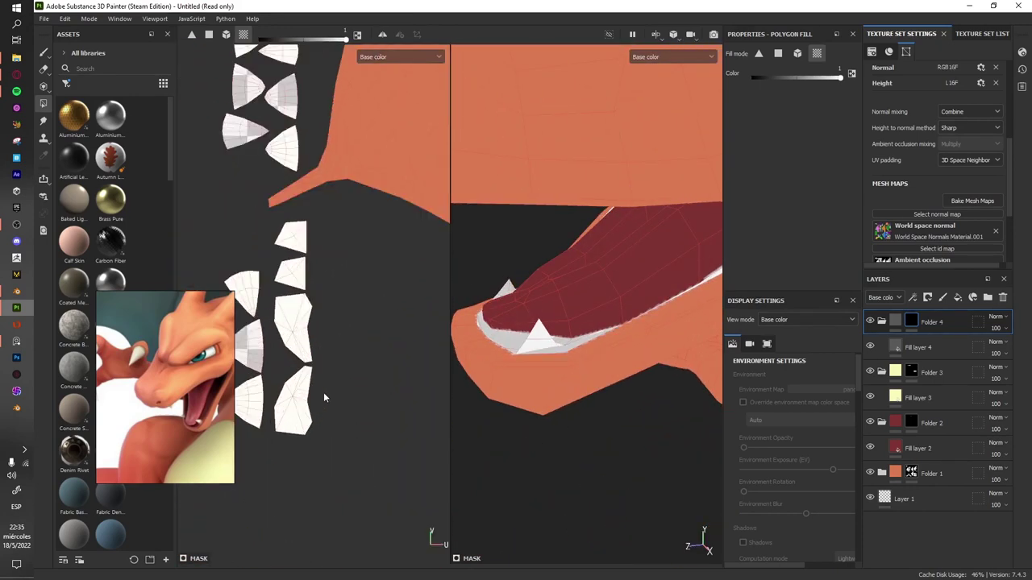
pyautogui.scroll(3, 322, 392)
pyautogui.scroll(-2, 351, 374)
pyautogui.scroll(-2, 310, 422)
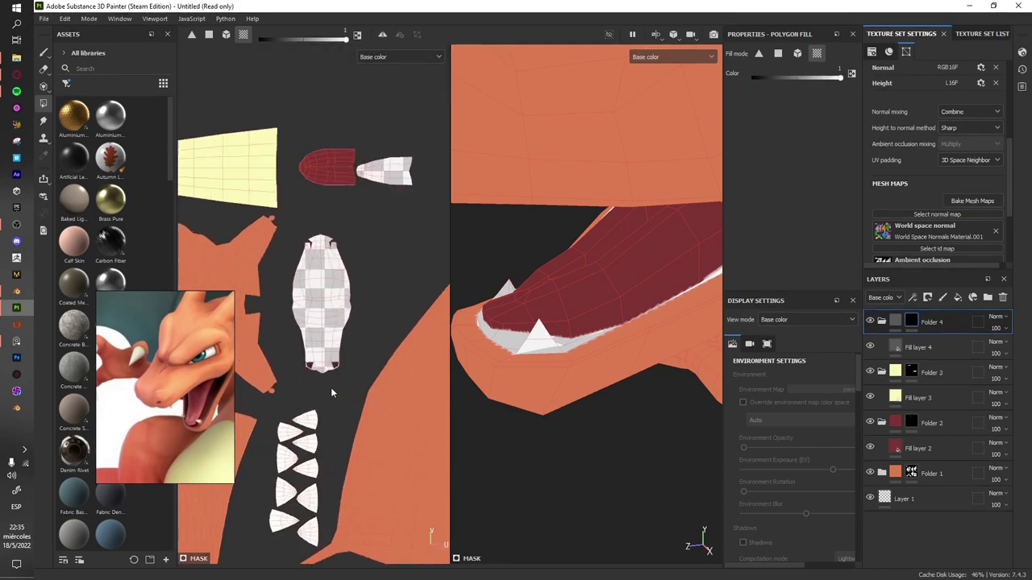
pyautogui.scroll(-4, 331, 386)
# - Compare the dark red mouth group with the white fill group around the mouth
pyautogui.click(932, 423)
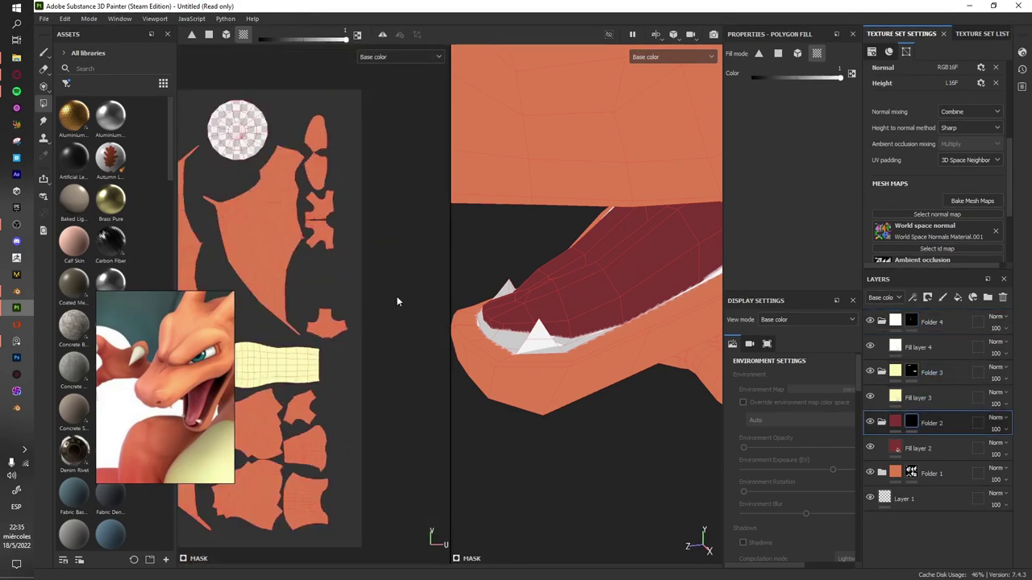
pyautogui.scroll(3, 396, 296)
pyautogui.scroll(2, 346, 322)
pyautogui.scroll(2, 610, 298)
pyautogui.scroll(-1, 610, 298)
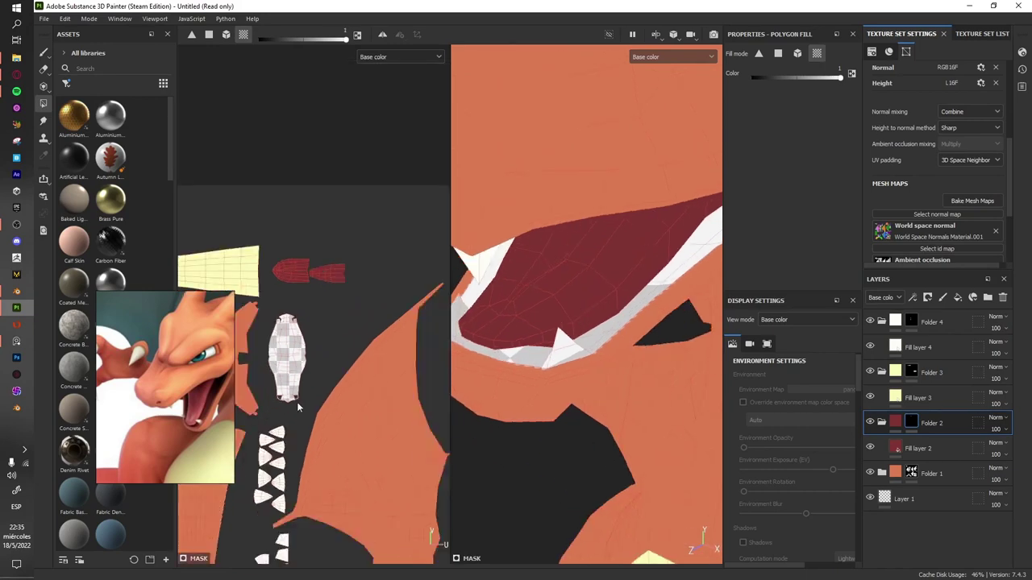
pyautogui.scroll(-2, 340, 299)
pyautogui.scroll(3, 341, 299)
pyautogui.scroll(2, 341, 300)
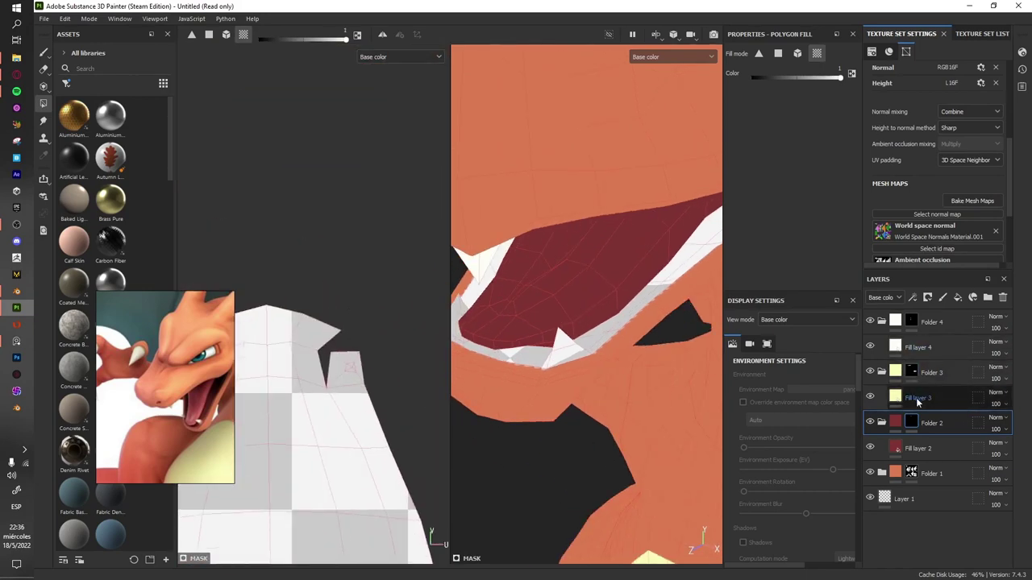
pyautogui.click(931, 322)
pyautogui.scroll(1, 408, 387)
pyautogui.scroll(1, 359, 384)
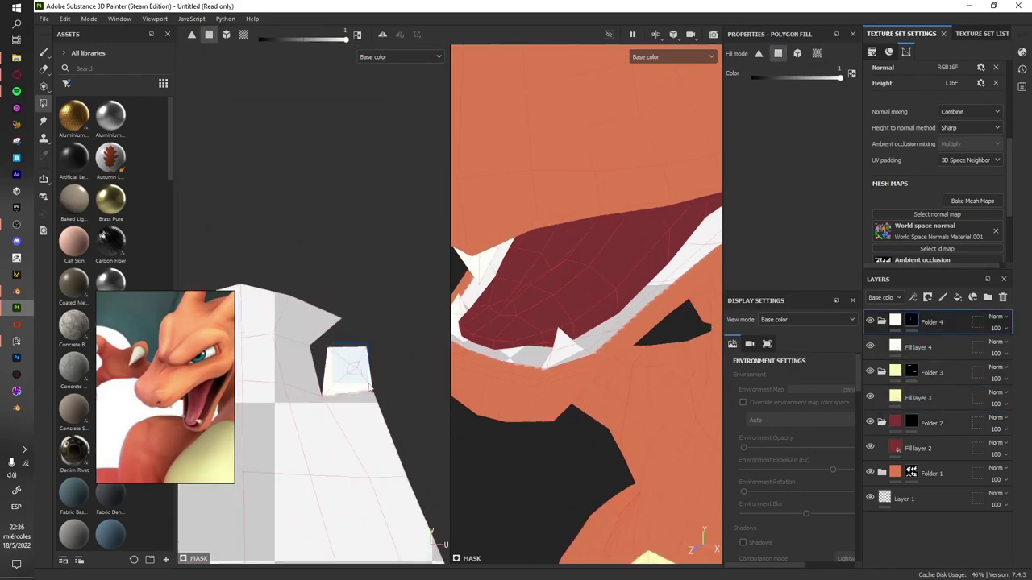
pyautogui.scroll(1, 361, 347)
pyautogui.scroll(-2, 551, 339)
pyautogui.scroll(-1, 556, 311)
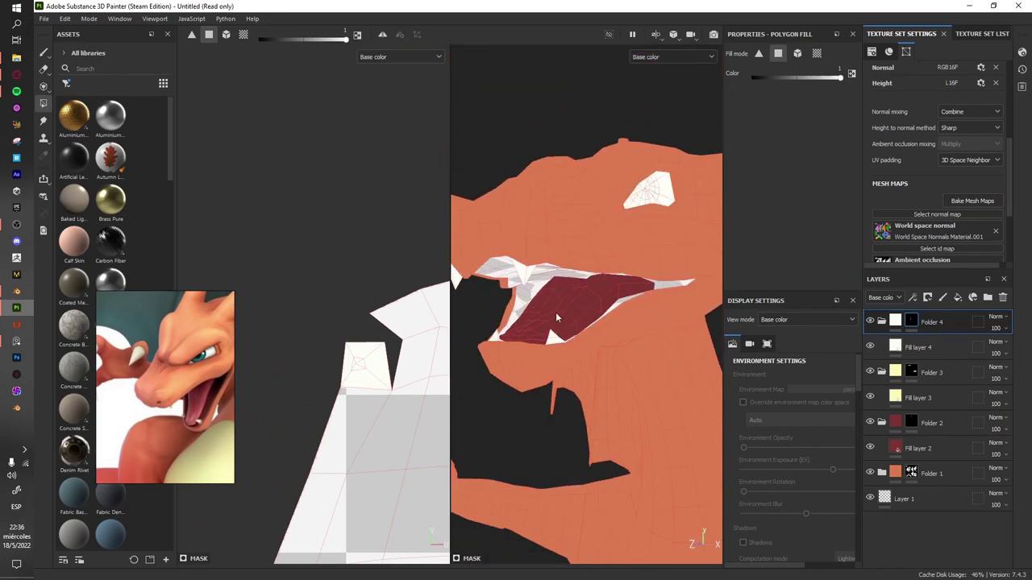
pyautogui.scroll(-2, 408, 390)
pyautogui.scroll(-1, 408, 390)
pyautogui.scroll(-1, 347, 368)
pyautogui.scroll(-1, 347, 369)
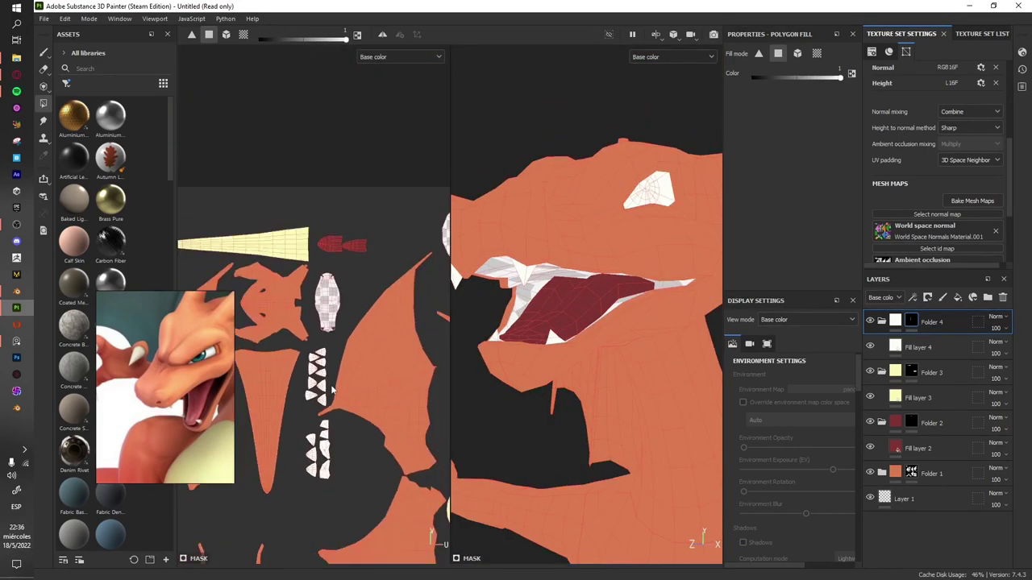
pyautogui.scroll(-1, 348, 368)
pyautogui.scroll(1, 580, 354)
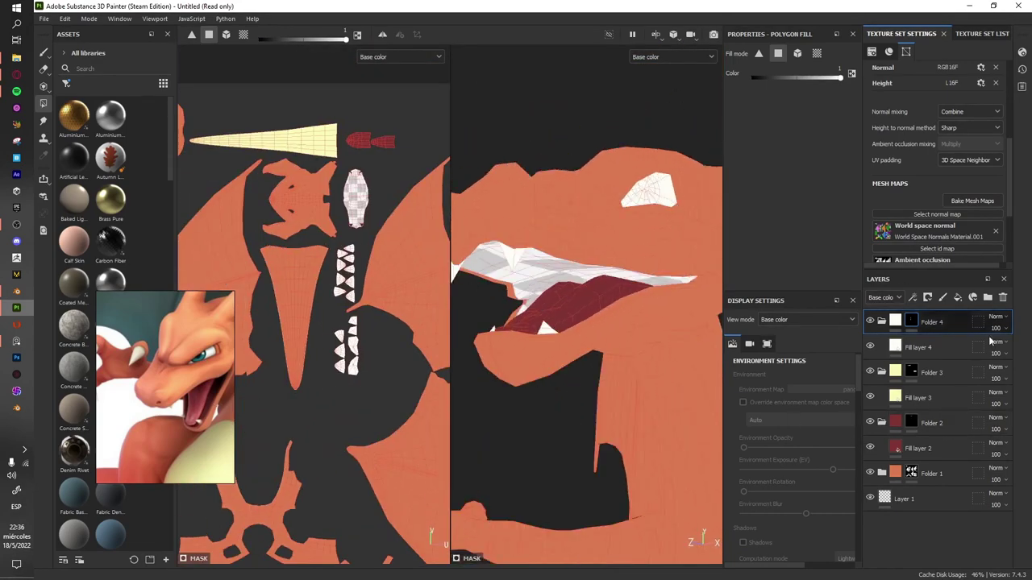
# - Add a dark maroon Fill layer 5 inside a black-masked Folder 5
pyautogui.click(938, 474)
pyautogui.click(957, 298)
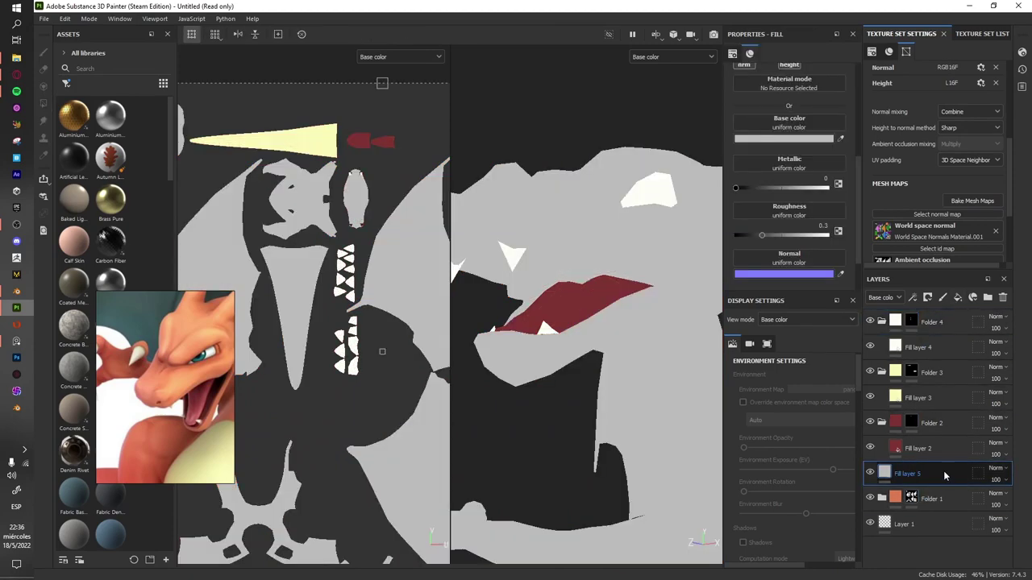
pyautogui.hotkey('ctrl', 'g')
pyautogui.rightClick(921, 408)
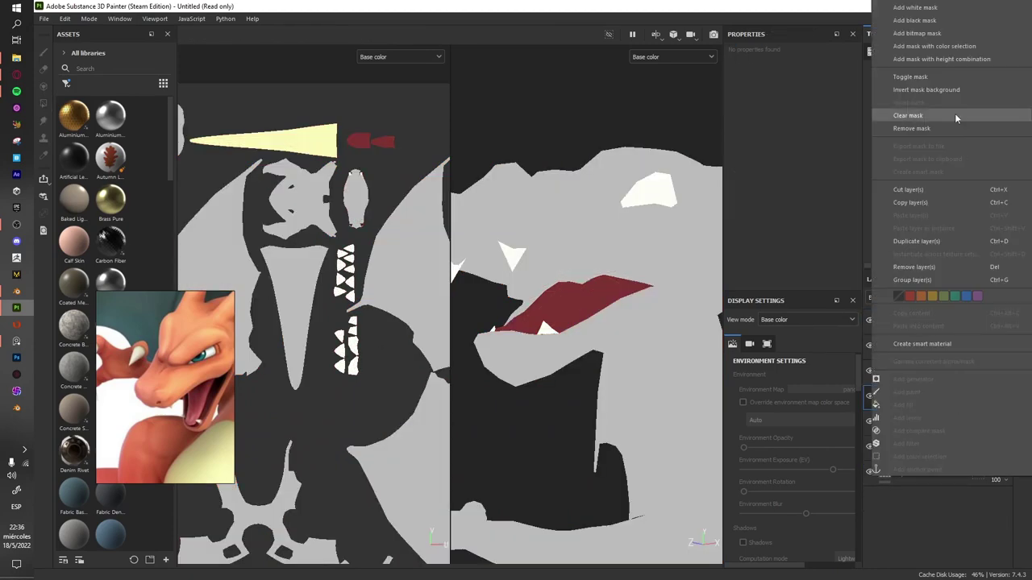
pyautogui.click(956, 116)
pyautogui.click(896, 422)
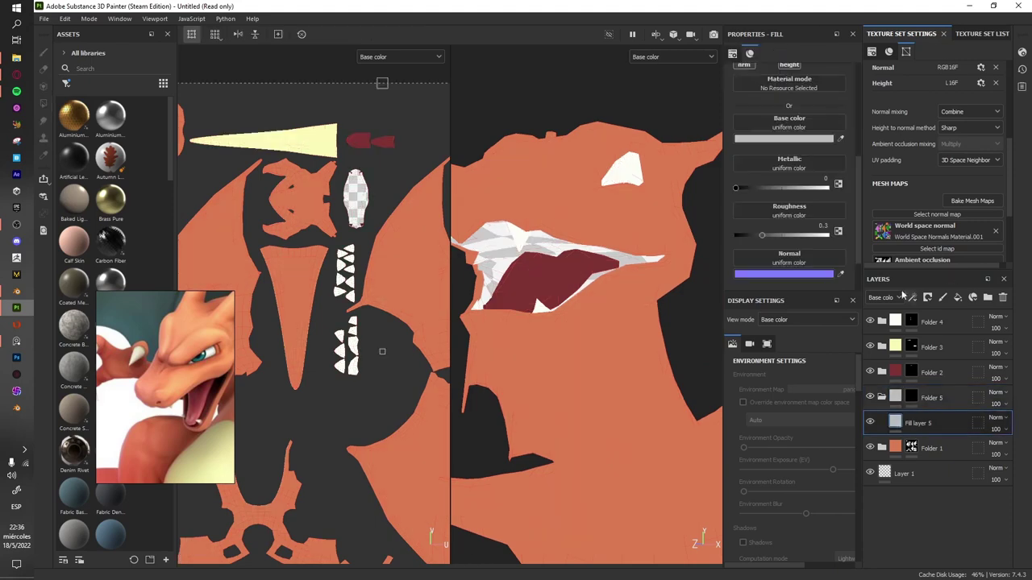
pyautogui.click(914, 397)
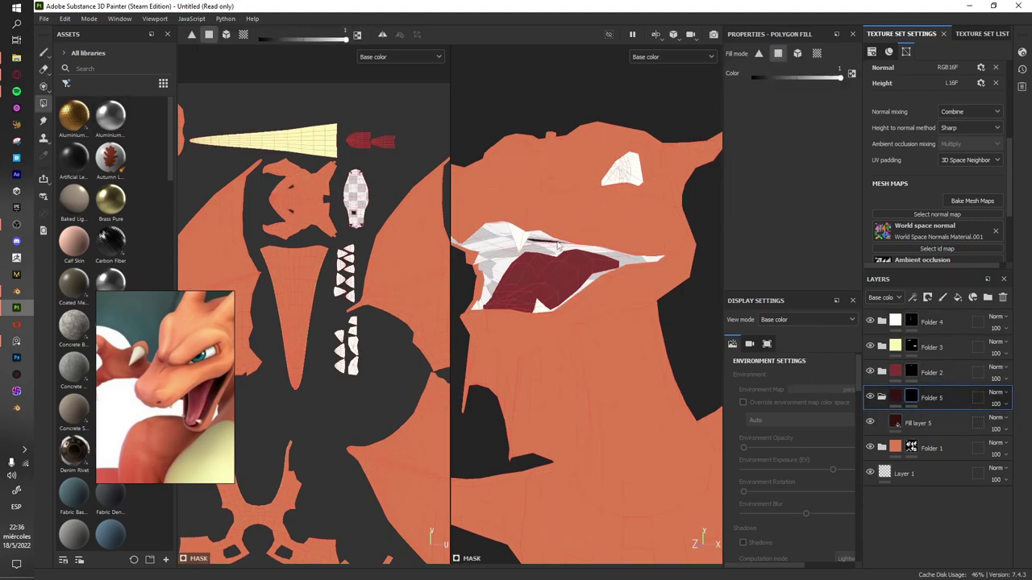
# - Change the Polygon Fill selection mode and zoom the UV view onto the leg island
pyautogui.keyDown('alt'); pyautogui.moveTo(556, 245); pyautogui.dragTo(309, 62); pyautogui.keyUp('alt')
pyautogui.click(243, 33)
pyautogui.keyDown('alt'); pyautogui.moveTo(565, 323); pyautogui.dragTo(624, 196); pyautogui.keyUp('alt')
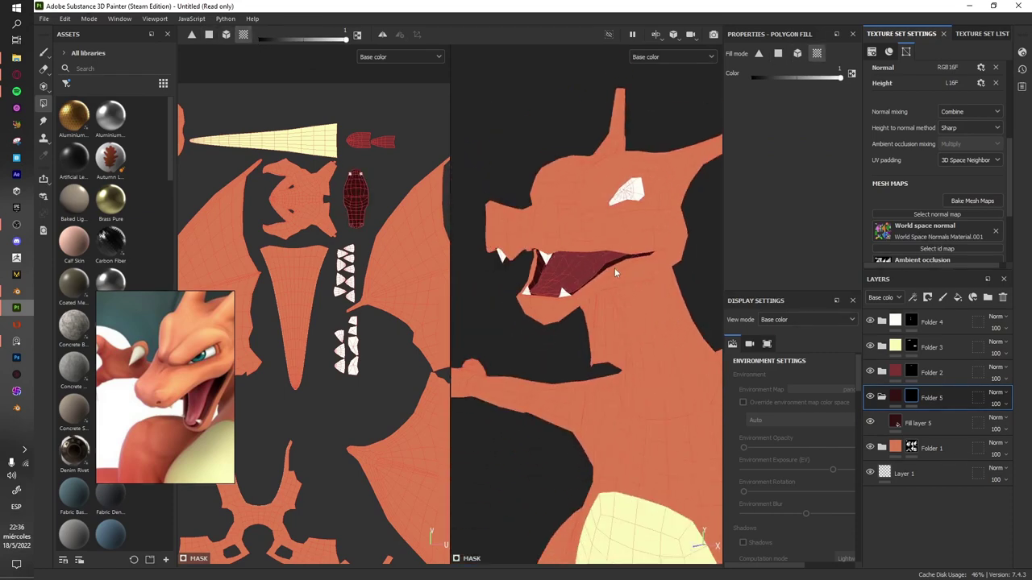
pyautogui.scroll(-1, 528, 246)
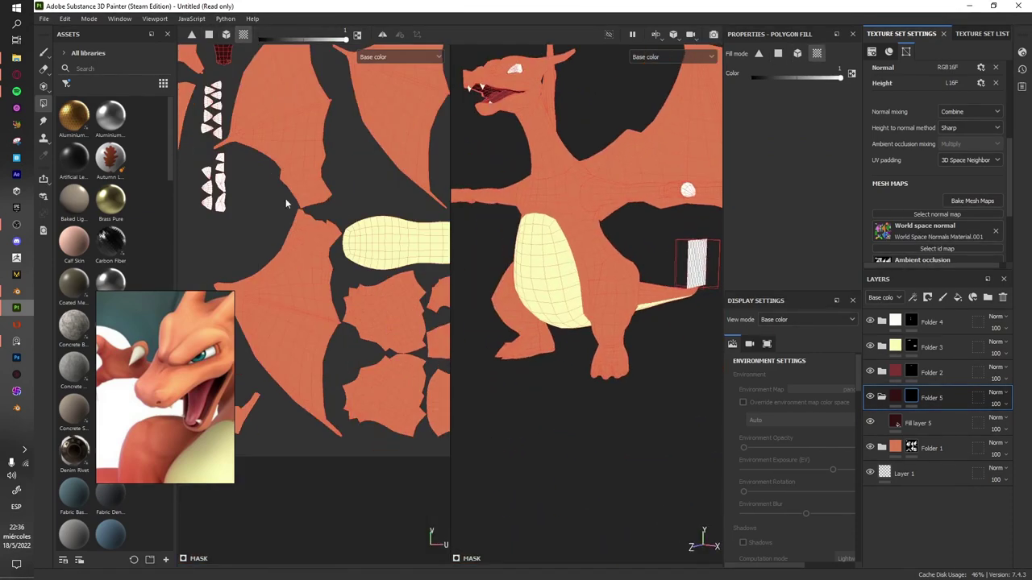
pyautogui.scroll(-3, 339, 309)
pyautogui.scroll(3, 339, 309)
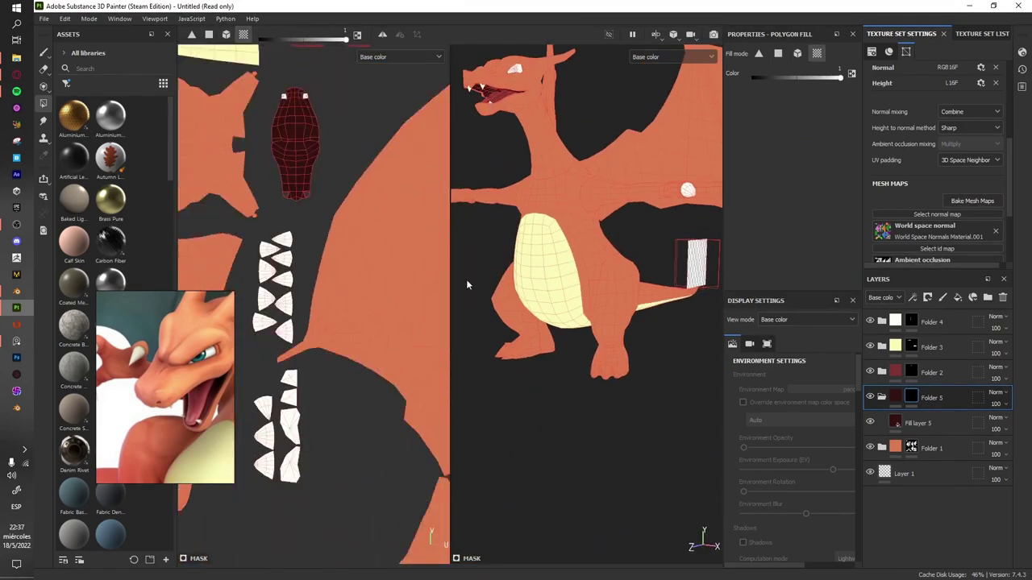
pyautogui.scroll(4, 465, 278)
pyautogui.scroll(-3, 369, 343)
pyautogui.scroll(3, 336, 363)
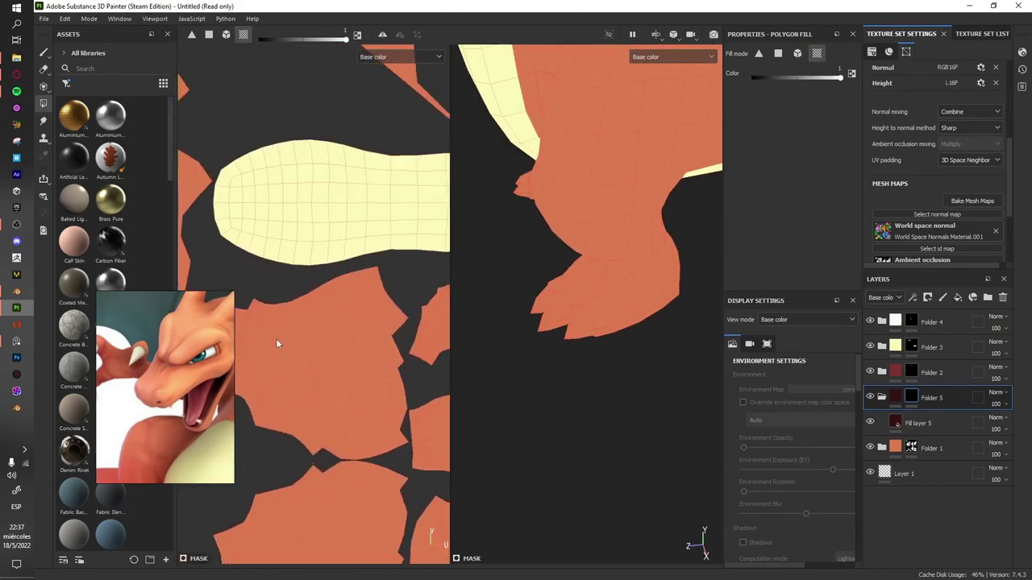
pyautogui.scroll(2, 276, 339)
# - Make Folder 4 the active group and fill the claw polygons white
pyautogui.click(895, 321)
pyautogui.moveTo(335, 164); pyautogui.dragTo(335, 210, button='middle')
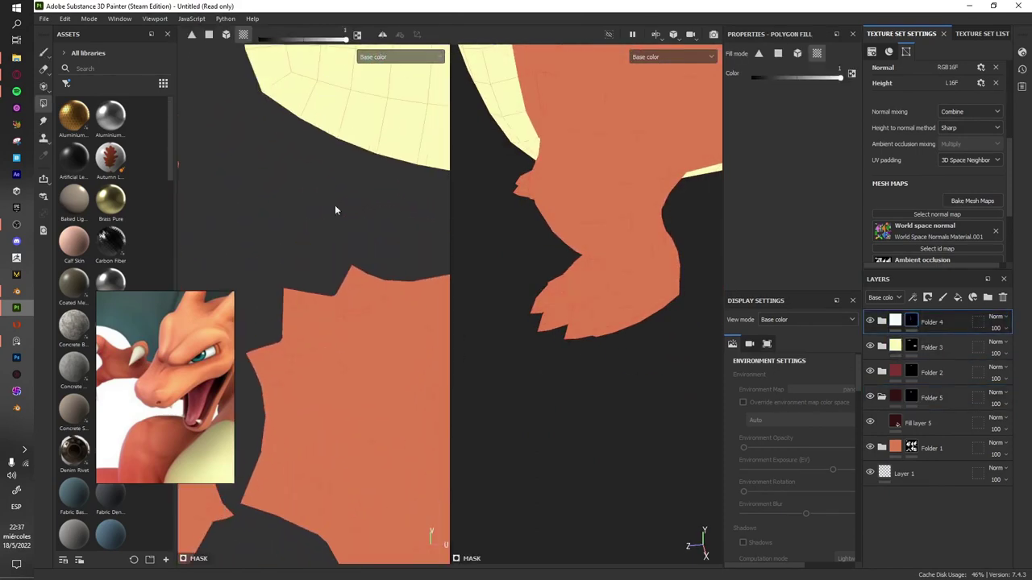
pyautogui.click(337, 271)
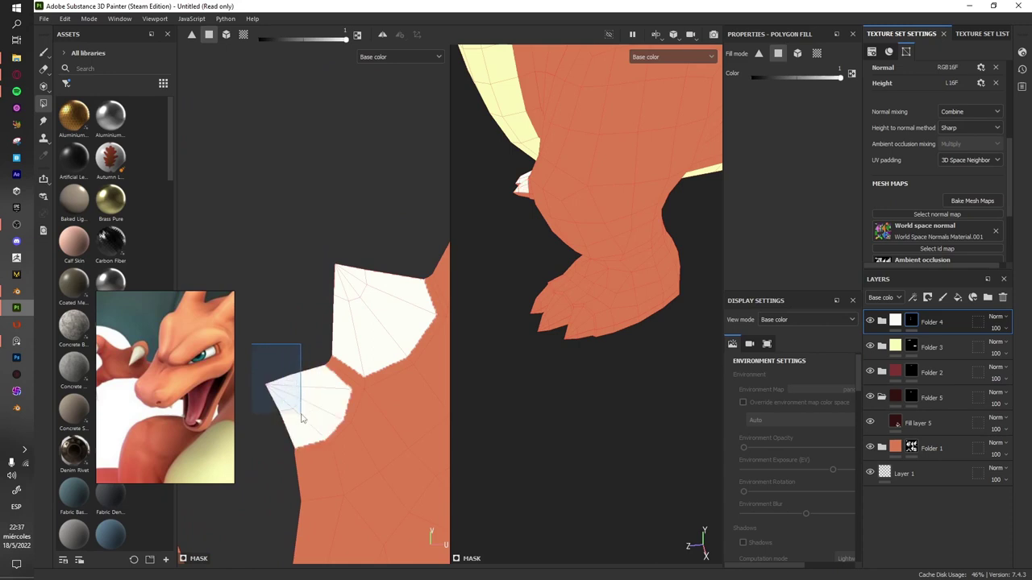
pyautogui.moveTo(327, 221); pyautogui.dragTo(375, 277)
# - Orbit the model to check the white claws on the feet
pyautogui.moveTo(579, 287)
pyautogui.keyDown('alt'); pyautogui.mouseDown()
pyautogui.moveTo(645, 313)
pyautogui.moveTo(613, 350)
pyautogui.moveTo(665, 335)
pyautogui.moveTo(561, 170)
pyautogui.moveTo(579, 299)
pyautogui.moveTo(569, 298)
pyautogui.moveTo(624, 271)
pyautogui.moveTo(236, 36)
pyautogui.mouseUp(); pyautogui.keyUp('alt')
pyautogui.scroll(3, 575, 306)
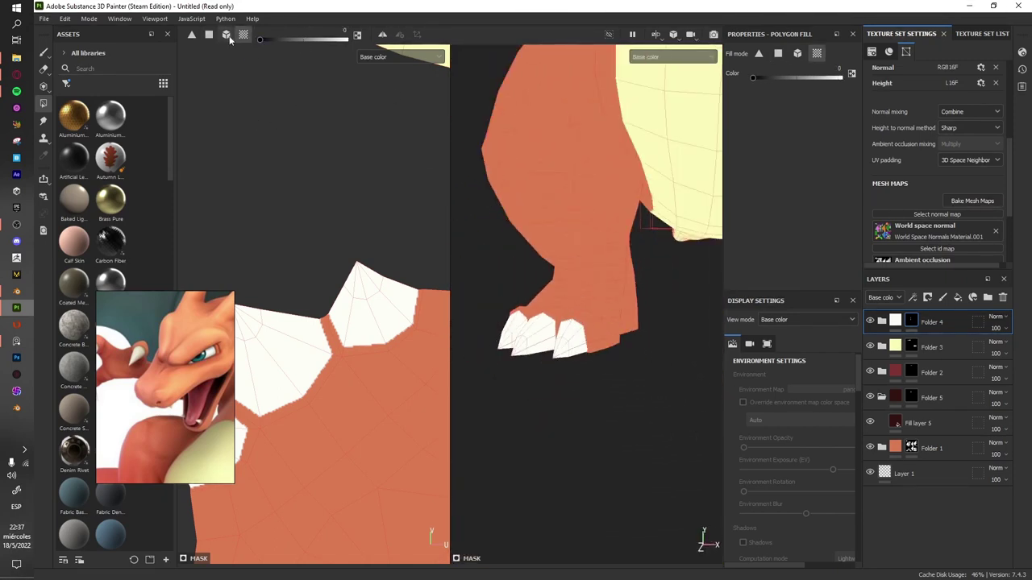
pyautogui.moveTo(238, 73)
pyautogui.keyDown('alt'); pyautogui.mouseDown()
pyautogui.moveTo(576, 186)
pyautogui.moveTo(559, 416)
pyautogui.mouseUp(); pyautogui.keyUp('alt')
pyautogui.moveTo(629, 274)
pyautogui.keyDown('alt'); pyautogui.mouseDown()
pyautogui.moveTo(618, 333)
pyautogui.moveTo(580, 327)
pyautogui.moveTo(570, 349)
pyautogui.mouseUp(); pyautogui.keyUp('alt')
pyautogui.scroll(-3, 379, 354)
# - Orbit and zoom onto Charizard's head and wing to show the unpainted round eye island
pyautogui.scroll(-2, 375, 321)
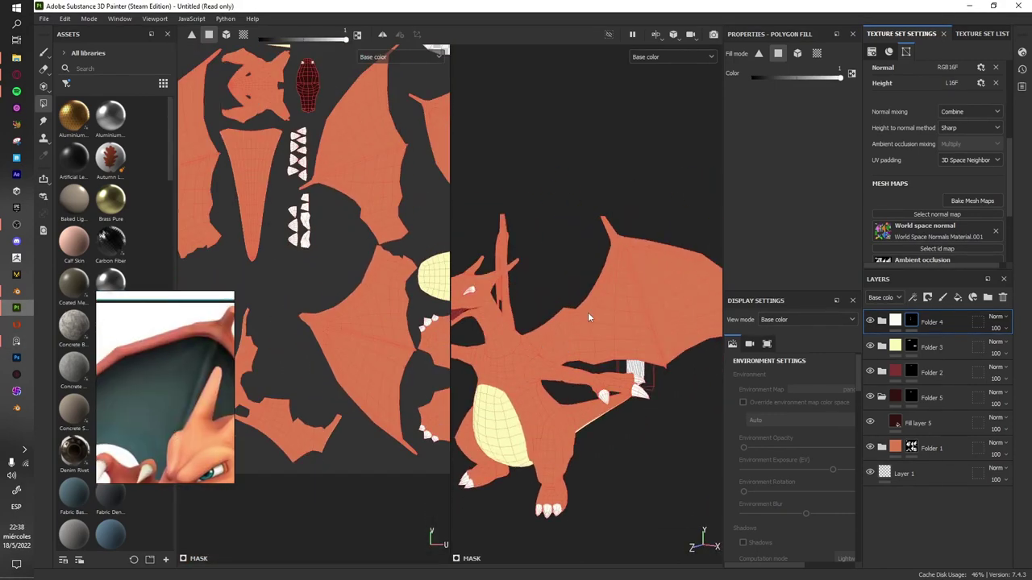
pyautogui.scroll(3, 587, 312)
pyautogui.moveTo(548, 295)
pyautogui.keyDown('alt'); pyautogui.mouseDown()
pyautogui.moveTo(664, 270)
pyautogui.moveTo(606, 288)
pyautogui.mouseUp(); pyautogui.keyUp('alt')
pyautogui.scroll(-5, 664, 270)
pyautogui.scroll(5, 606, 288)
pyautogui.keyDown('alt'); pyautogui.moveTo(520, 273); pyautogui.dragTo(600, 228); pyautogui.keyUp('alt')
pyautogui.scroll(2, 599, 228)
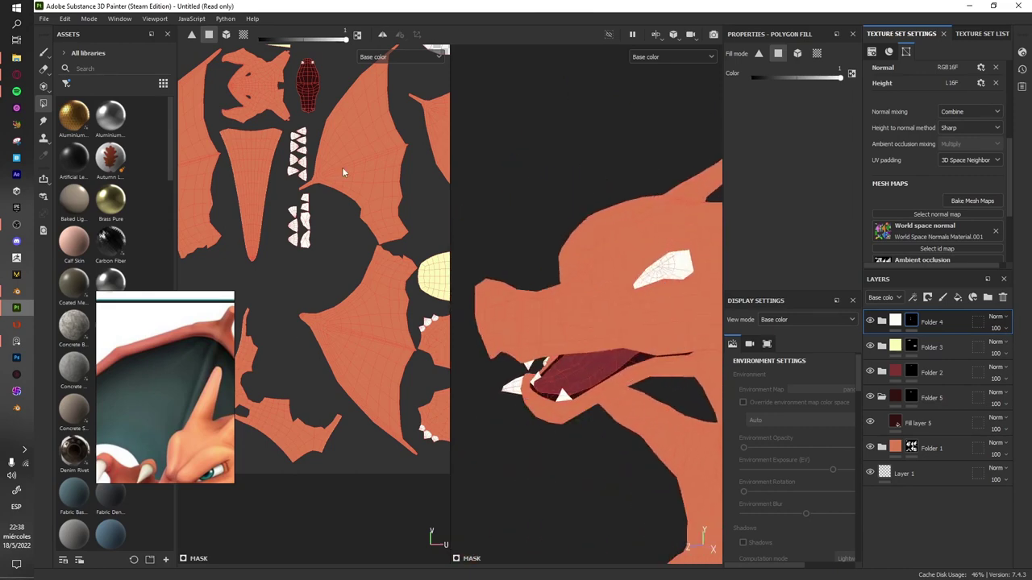
pyautogui.scroll(4, 285, 315)
pyautogui.scroll(3, 347, 347)
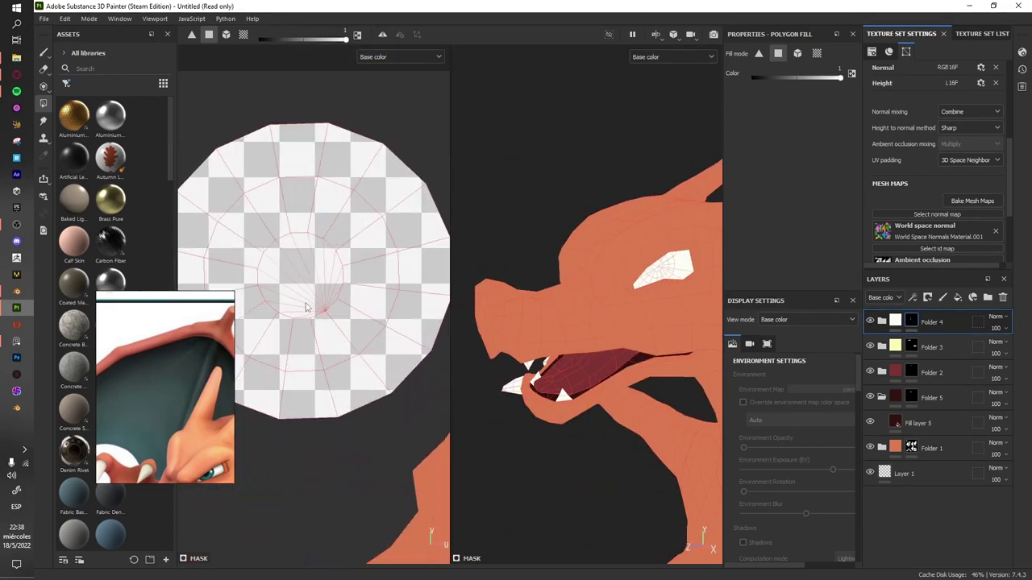
# - In Blender, enter Edit Mode, select the eye's faces and open the UV Editing layout
pyautogui.hotkey('alt', 'Tab')
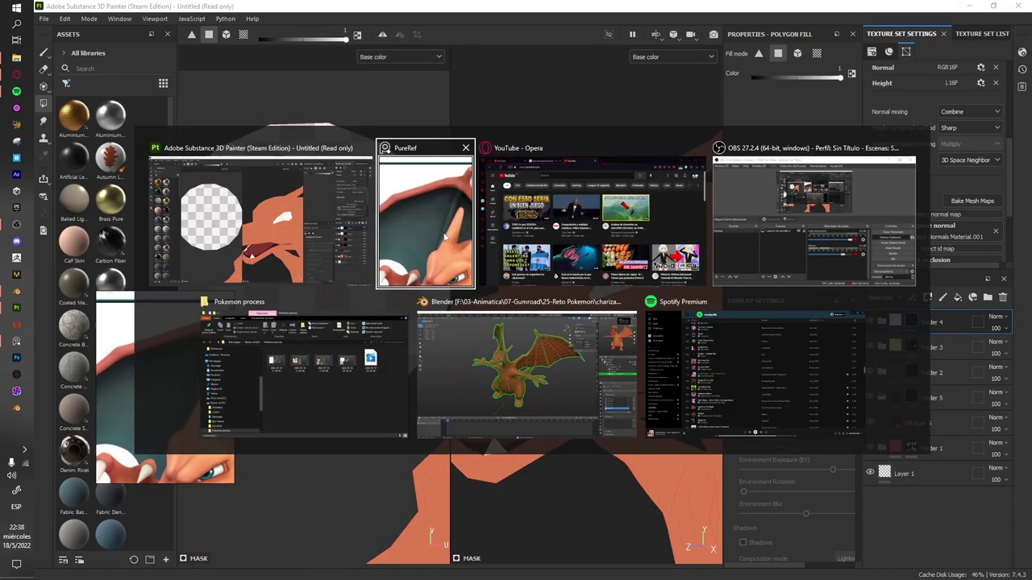
pyautogui.click(527, 359)
pyautogui.scroll(5, 501, 283)
pyautogui.scroll(2, 479, 315)
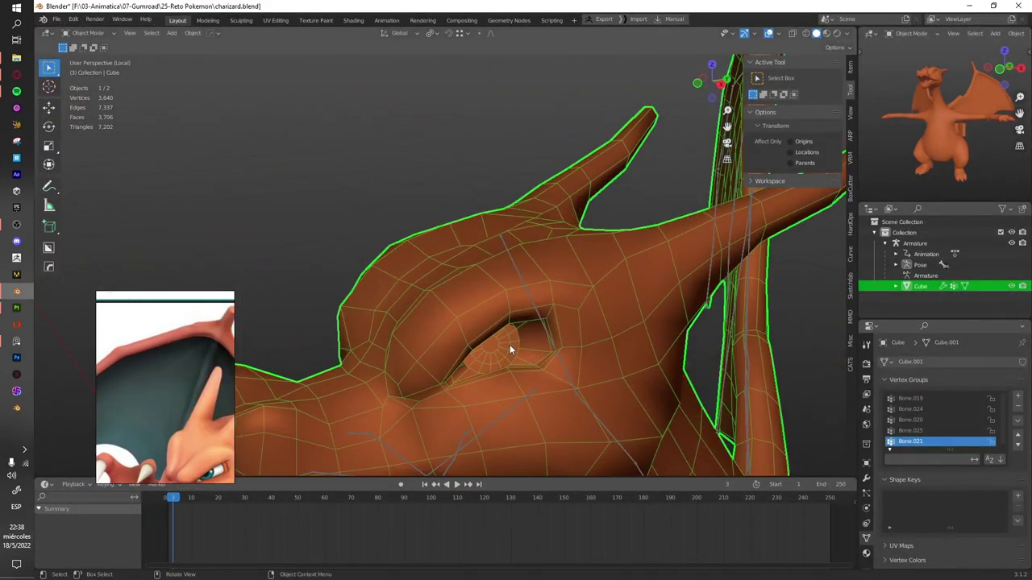
pyautogui.press('Tab')
pyautogui.click(510, 346)
pyautogui.click(276, 20)
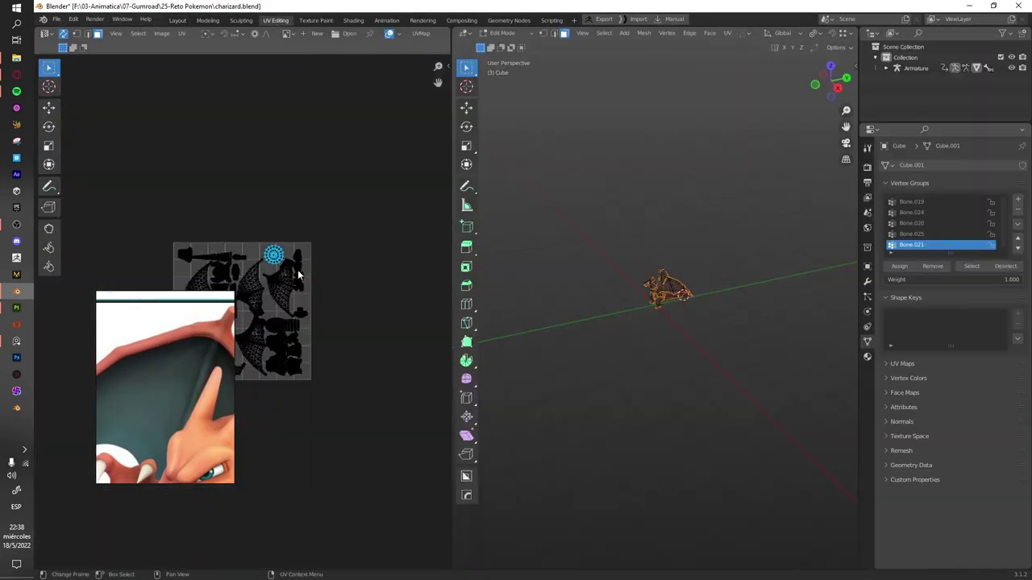
pyautogui.scroll(3, 295, 267)
pyautogui.scroll(3, 314, 327)
# - Merge the eye's centre face into a single point at its center
pyautogui.hotkey('alt', 'Tab')
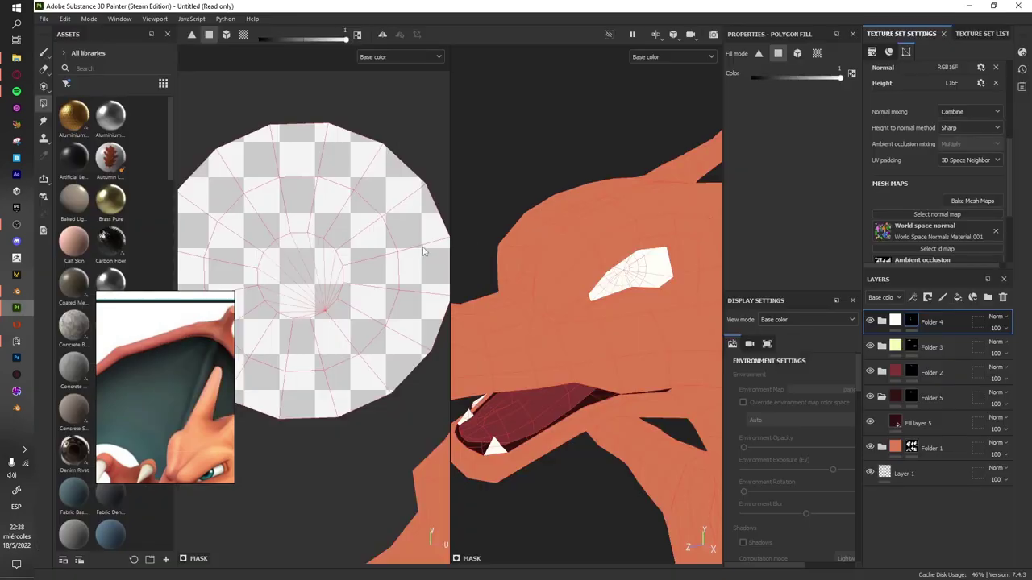
pyautogui.hotkey('alt', 'Tab')
pyautogui.click(350, 221)
pyautogui.rightClick(305, 258)
pyautogui.moveTo(350, 221)
pyautogui.mouseDown(button='middle')
pyautogui.moveTo(304, 271)
pyautogui.moveTo(379, 313)
pyautogui.mouseUp(button='middle')
pyautogui.scroll(4, 319, 297)
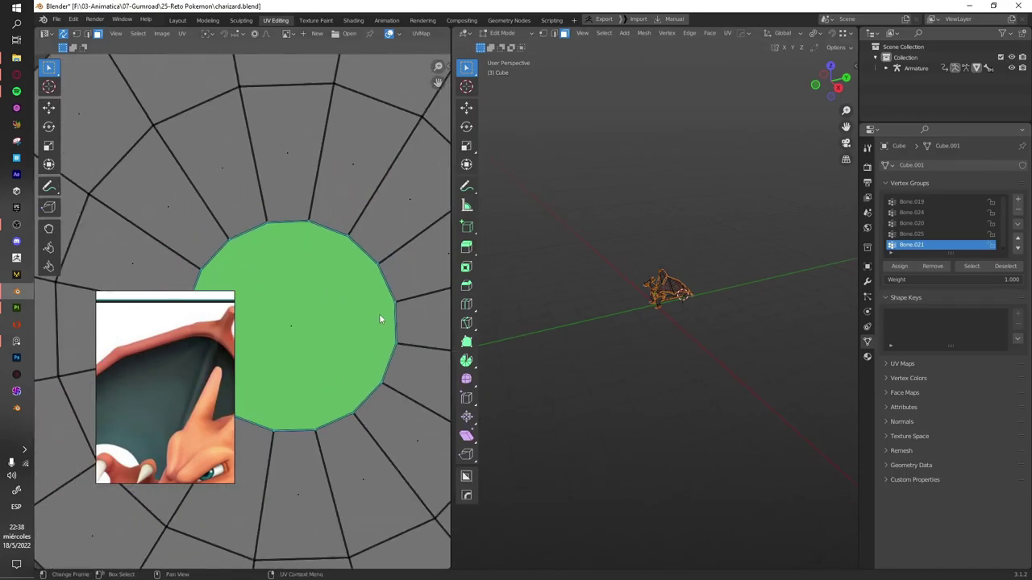
pyautogui.scroll(2, 660, 258)
pyautogui.press('KP_Decimal')
pyautogui.scroll(-5, 693, 294)
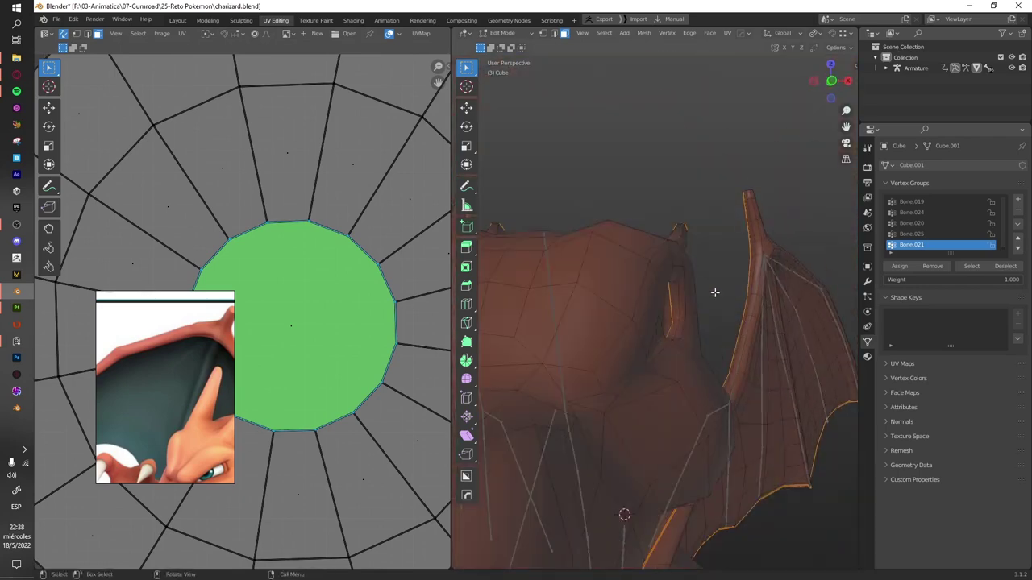
pyautogui.press('m')
pyautogui.click(688, 301)
pyautogui.scroll(-3, 688, 301)
pyautogui.scroll(-2, 669, 314)
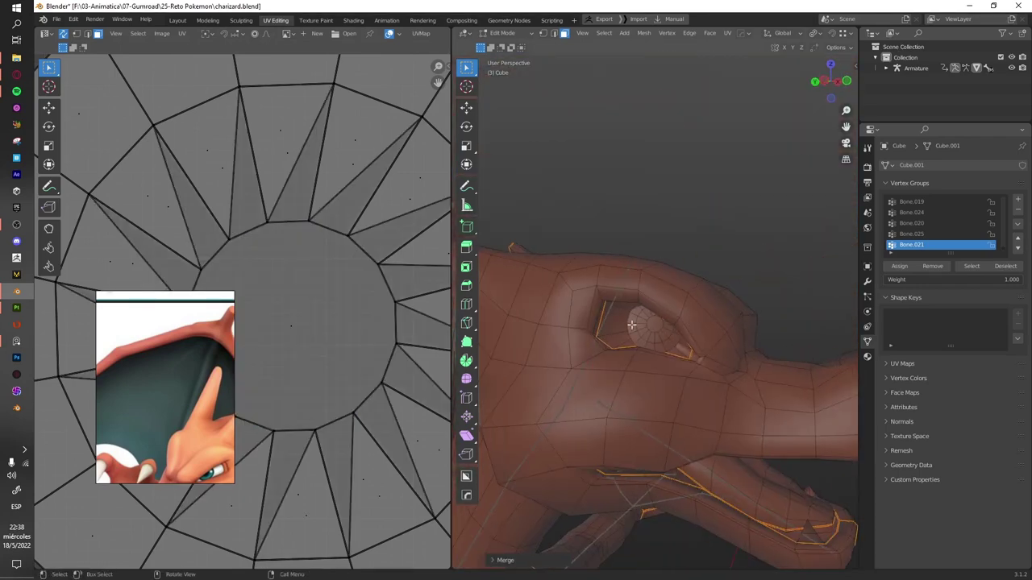
# - Switch to edge select and select the eye ring's outer boundary loop
pyautogui.click(656, 323)
pyautogui.scroll(-3, 242, 306)
pyautogui.moveTo(655, 324); pyautogui.dragTo(607, 301, button='middle')
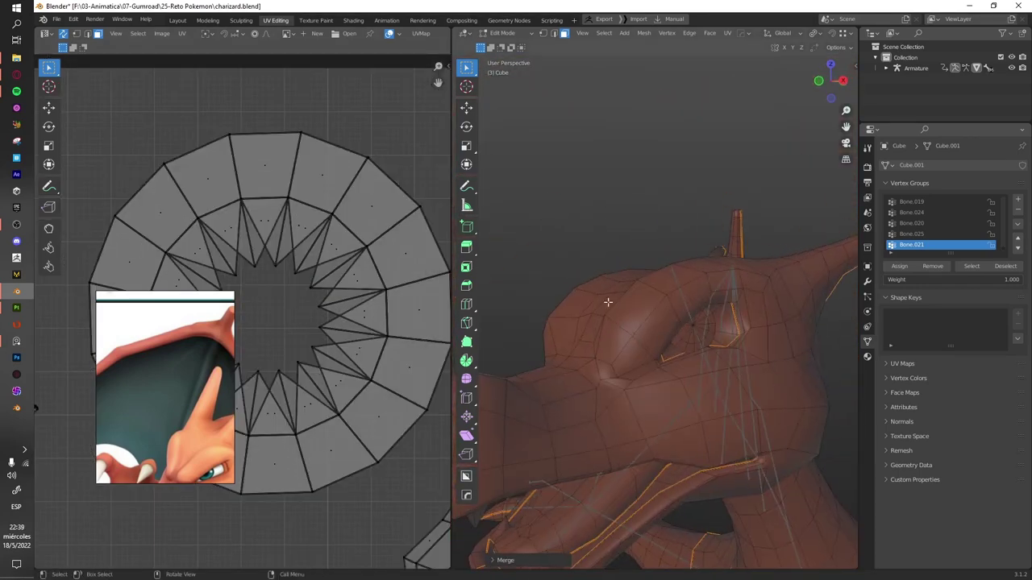
pyautogui.press('a')
pyautogui.moveTo(710, 332); pyautogui.dragTo(661, 322, button='middle')
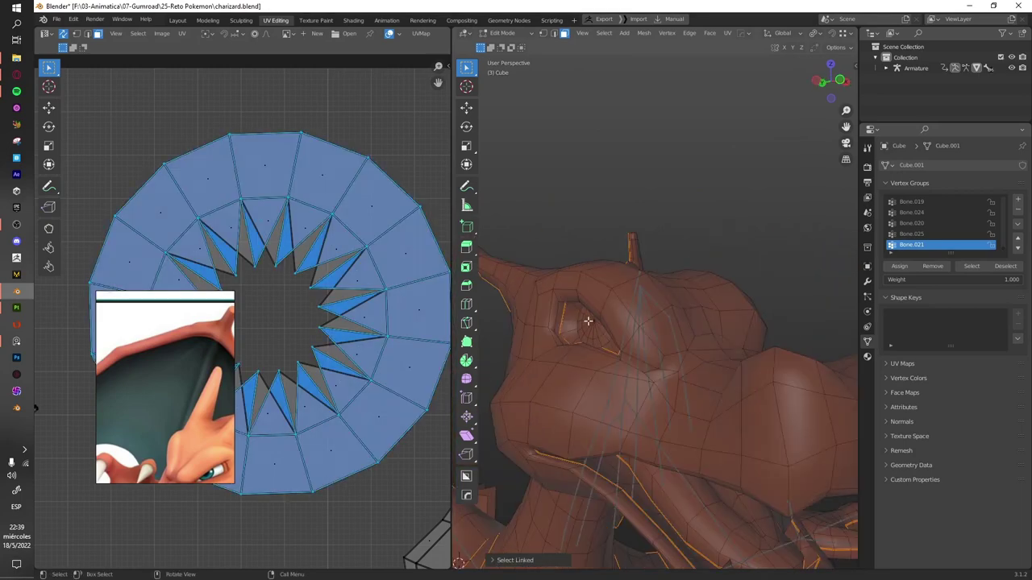
pyautogui.scroll(-3, 282, 258)
pyautogui.scroll(1, 257, 234)
pyautogui.keyDown('alt'); pyautogui.click(379, 220); pyautogui.keyUp('alt')
pyautogui.press('2')
pyautogui.keyDown('alt'); pyautogui.click(381, 214); pyautogui.keyUp('alt')
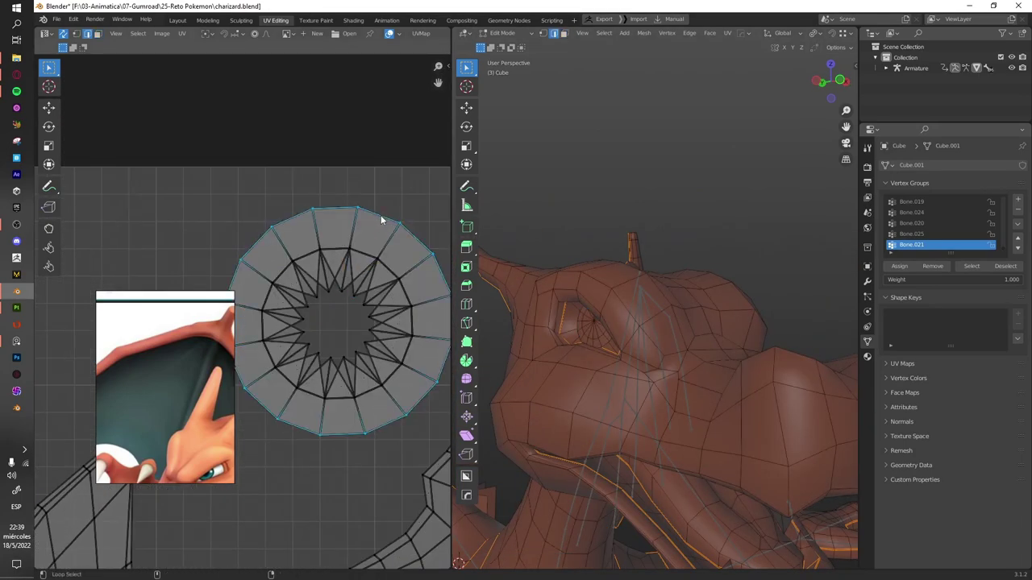
pyautogui.scroll(5, 578, 344)
pyautogui.moveTo(578, 344); pyautogui.dragTo(775, 323, button='middle')
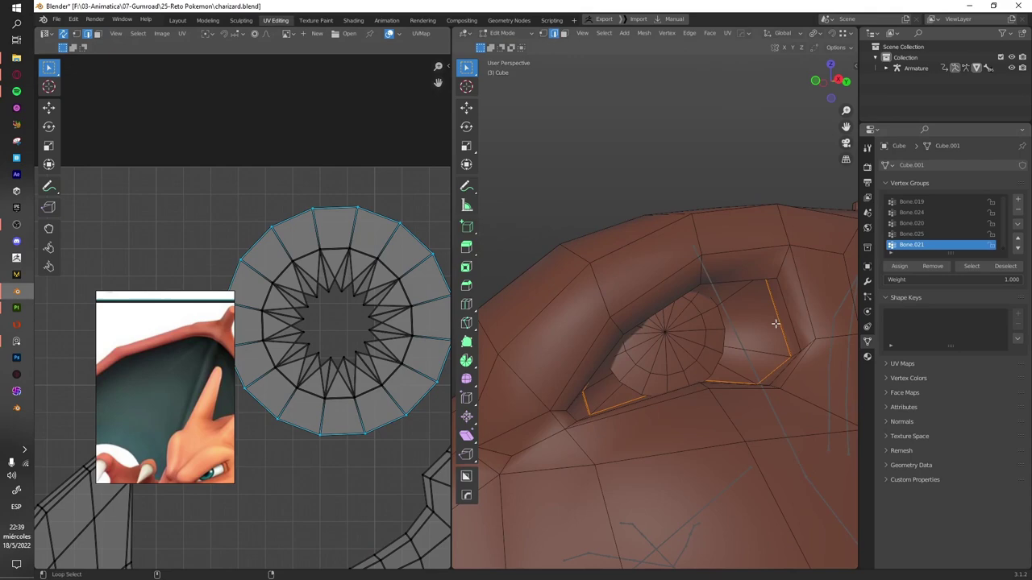
# - Pin the eye's boundary loop and re-unwrap all its UVs into a spoked disc
pyautogui.rightClick(418, 270)
pyautogui.click(410, 264)
pyautogui.scroll(-5, 377, 243)
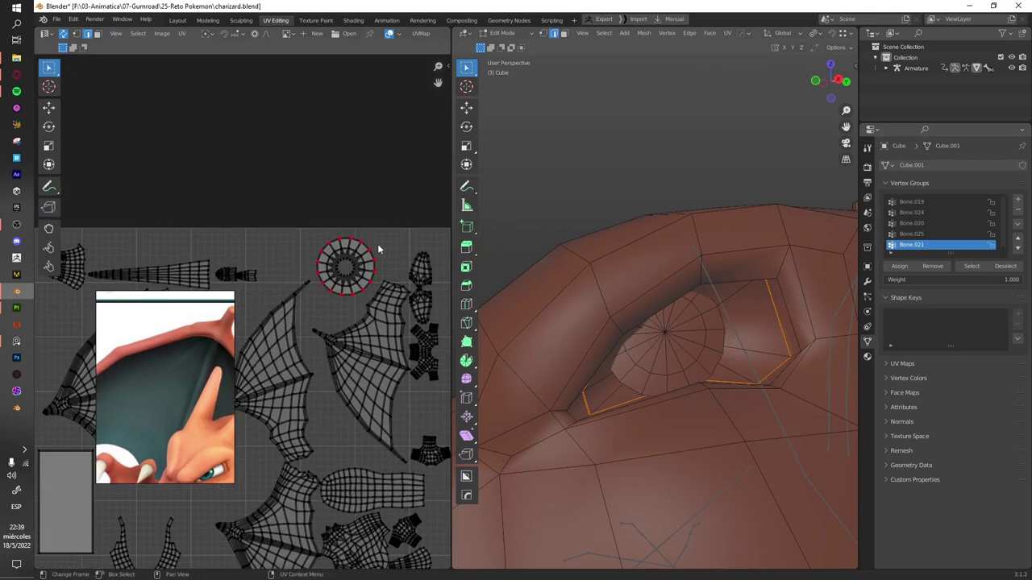
pyautogui.press('l')
pyautogui.scroll(-3, 375, 334)
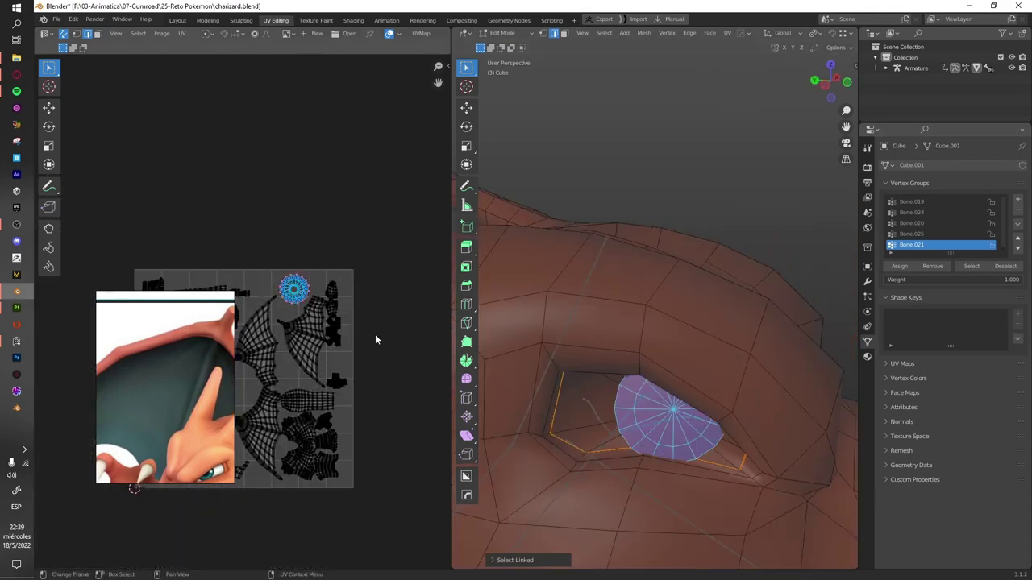
pyautogui.hotkey('ctrl', 'i')
pyautogui.scroll(5, 290, 294)
pyautogui.press('a')
pyautogui.press('u')
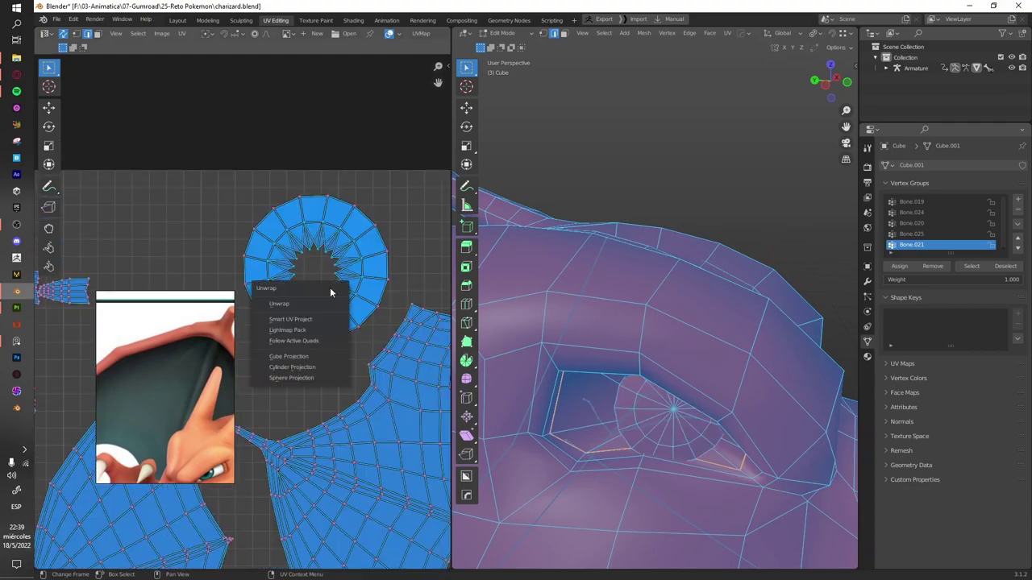
pyautogui.click(329, 288)
# - Select the connected eye mesh and reposition it in its socket
pyautogui.hotkey('alt', 'a')
pyautogui.scroll(5, 340, 283)
pyautogui.scroll(-4, 340, 305)
pyautogui.moveTo(645, 323); pyautogui.dragTo(681, 304, button='middle')
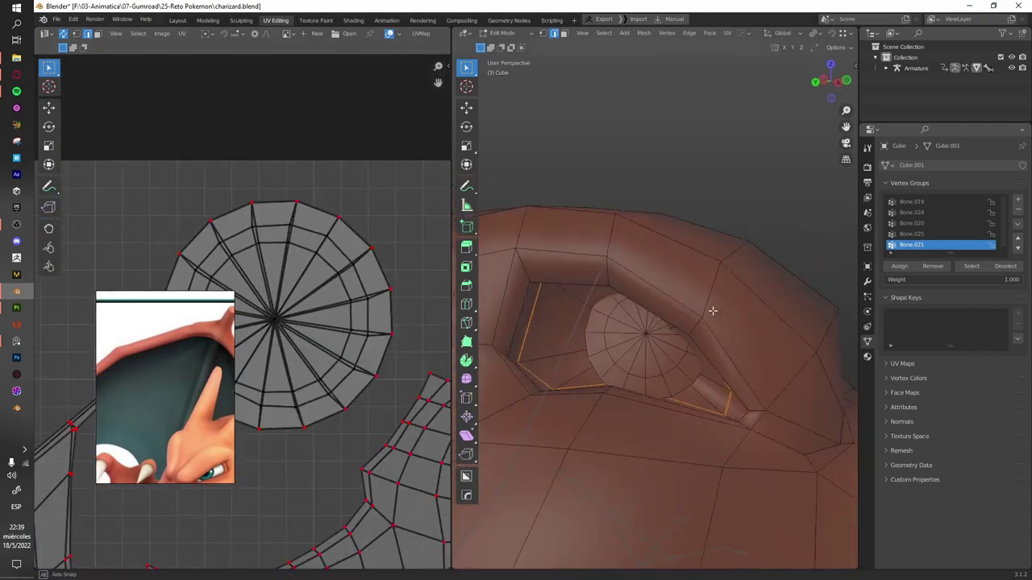
pyautogui.scroll(-4, 681, 304)
pyautogui.scroll(3, 681, 304)
pyautogui.scroll(3, 626, 322)
pyautogui.scroll(2, 645, 319)
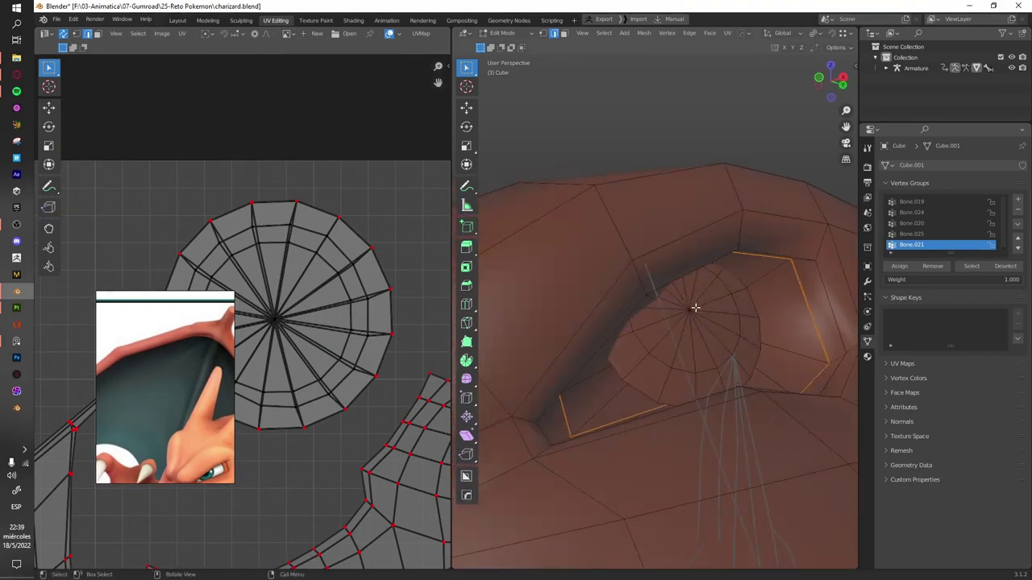
pyautogui.press('l')
pyautogui.scroll(2, 797, 291)
pyautogui.scroll(-3, 797, 291)
pyautogui.press('r')
pyautogui.click(749, 291)
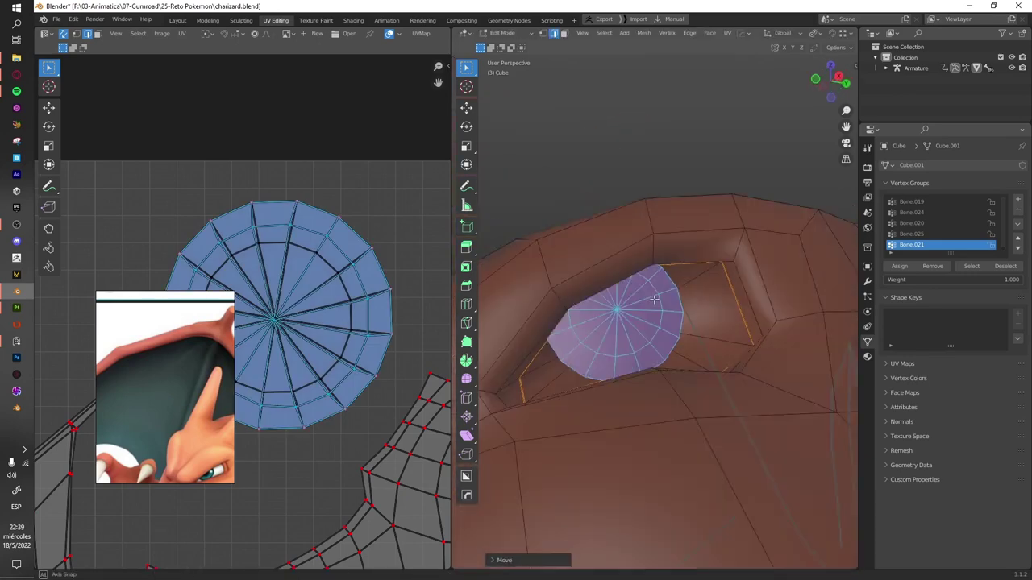
# - Return to Object Mode and view Charizard from the front
pyautogui.scroll(2, 749, 292)
pyautogui.moveTo(725, 299); pyautogui.dragTo(604, 311, button='middle')
pyautogui.scroll(-3, 603, 312)
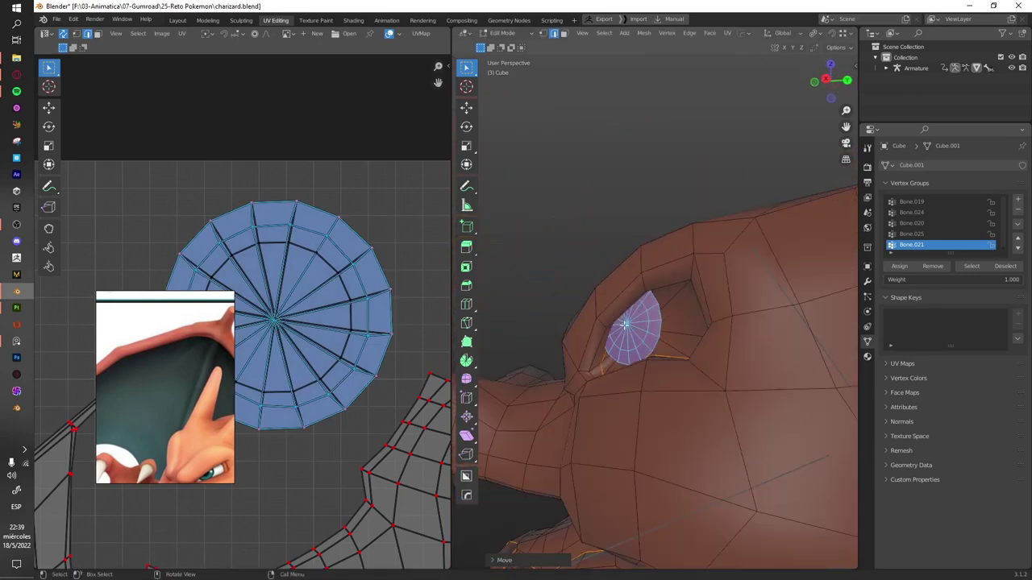
pyautogui.press('Tab')
pyautogui.moveTo(668, 334); pyautogui.dragTo(697, 347, button='middle')
# - Apply the object's modifier and select the Cube body mesh
pyautogui.scroll(-3, 697, 346)
pyautogui.press('Escape')
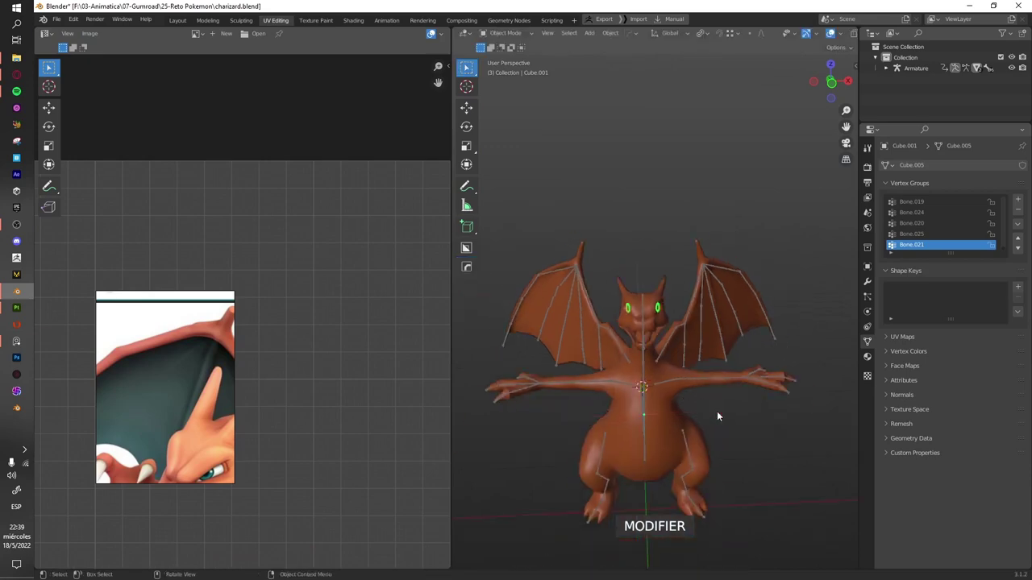
pyautogui.moveTo(717, 412)
pyautogui.mouseDown(button='middle')
pyautogui.moveTo(699, 343)
pyautogui.moveTo(584, 279)
pyautogui.mouseUp(button='middle')
pyautogui.click(868, 281)
pyautogui.hotkey('ctrl', 'a')
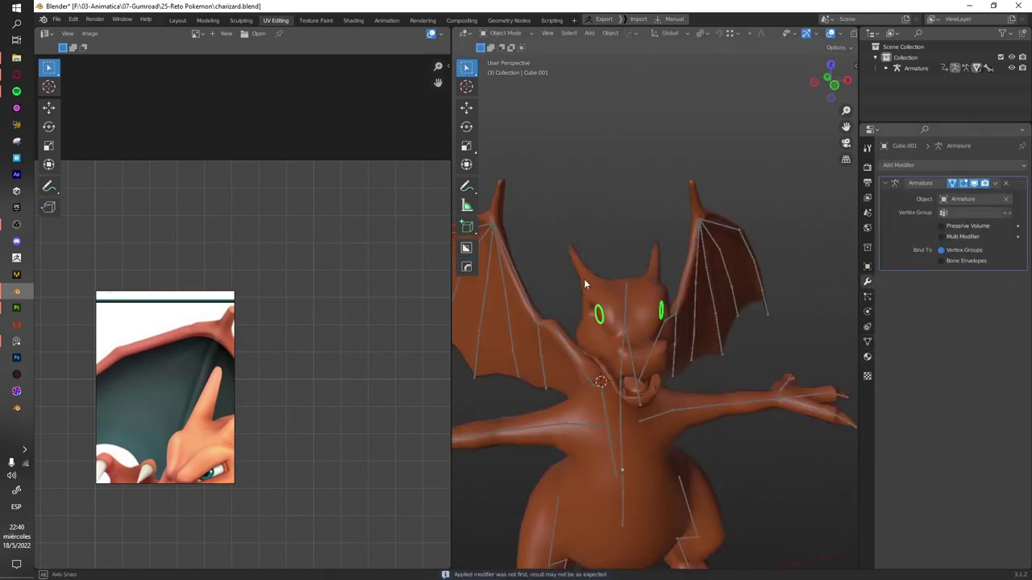
pyautogui.scroll(3, 584, 279)
pyautogui.click(672, 328)
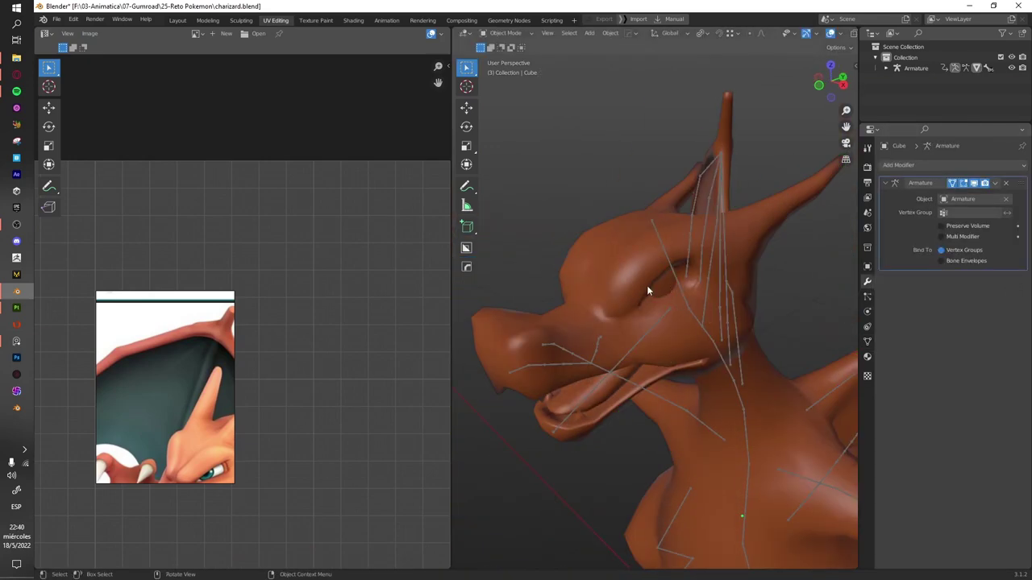
# - In Edit Mode, select the connected eye mesh island
pyautogui.press('Tab')
pyautogui.hotkey('alt', 'a')
pyautogui.scroll(3, 675, 291)
pyautogui.press('z')
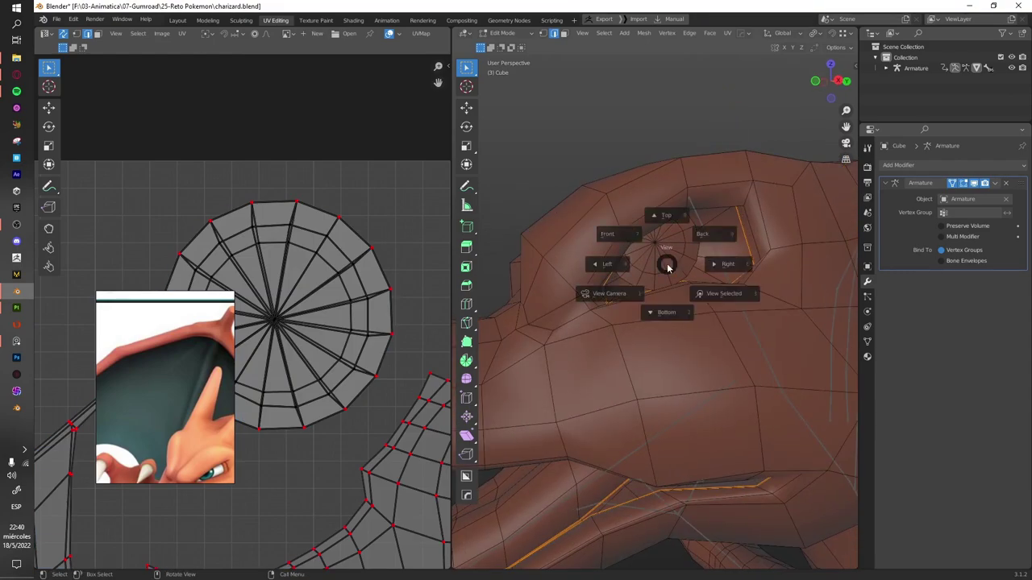
pyautogui.scroll(4, 778, 260)
pyautogui.press('l')
pyautogui.scroll(-5, 579, 276)
pyautogui.hotkey('alt', 'a')
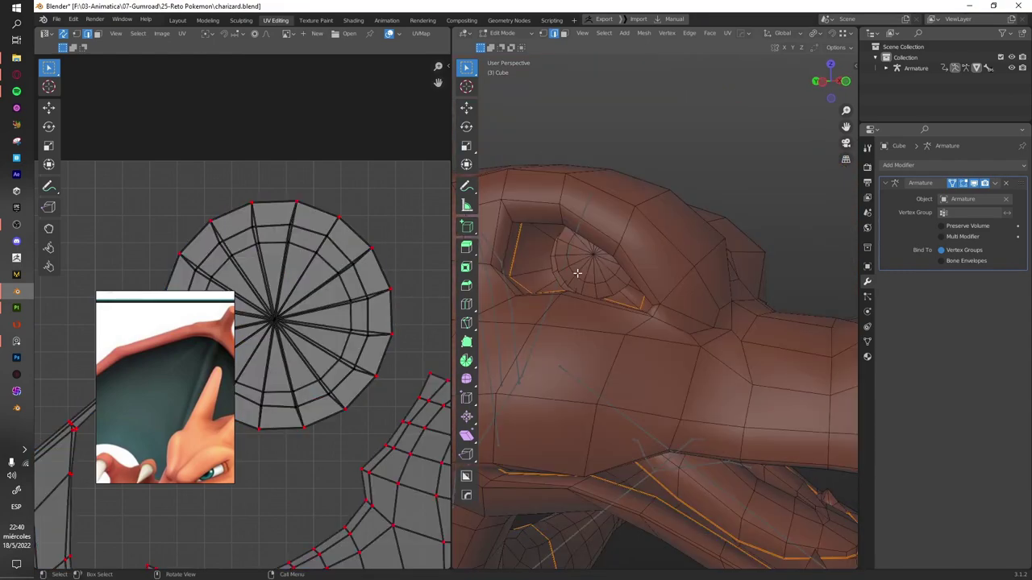
pyautogui.press('l')
pyautogui.press('l')
pyautogui.hotkey('alt', 'a')
# - Work on the selected eye geometry through the delete and separate menus
pyautogui.press('l')
pyautogui.hotkey('shift', 'g')
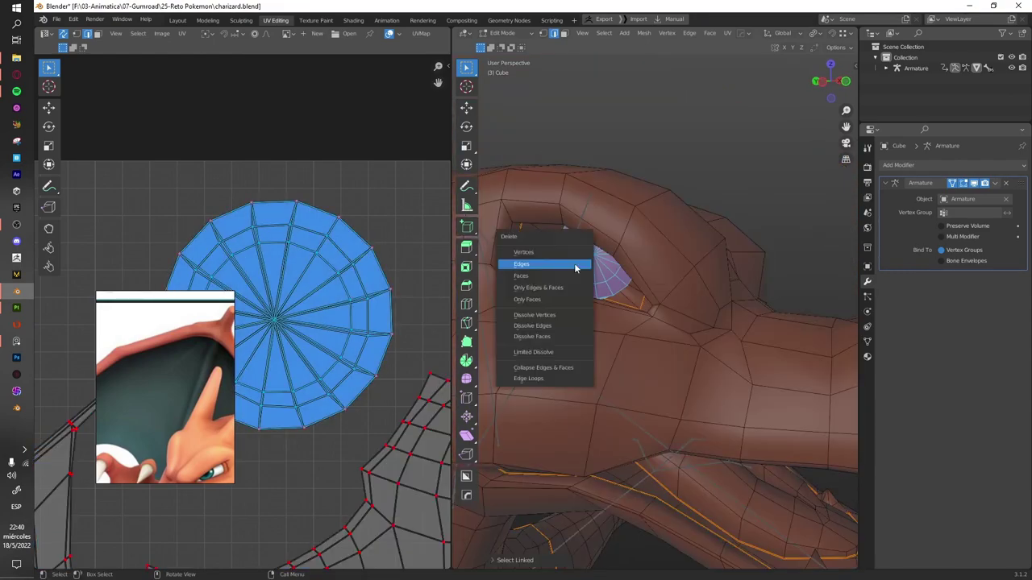
pyautogui.click(564, 269)
pyautogui.moveTo(682, 271); pyautogui.dragTo(686, 280, button='middle')
pyautogui.press('l')
pyautogui.scroll(-3, 687, 279)
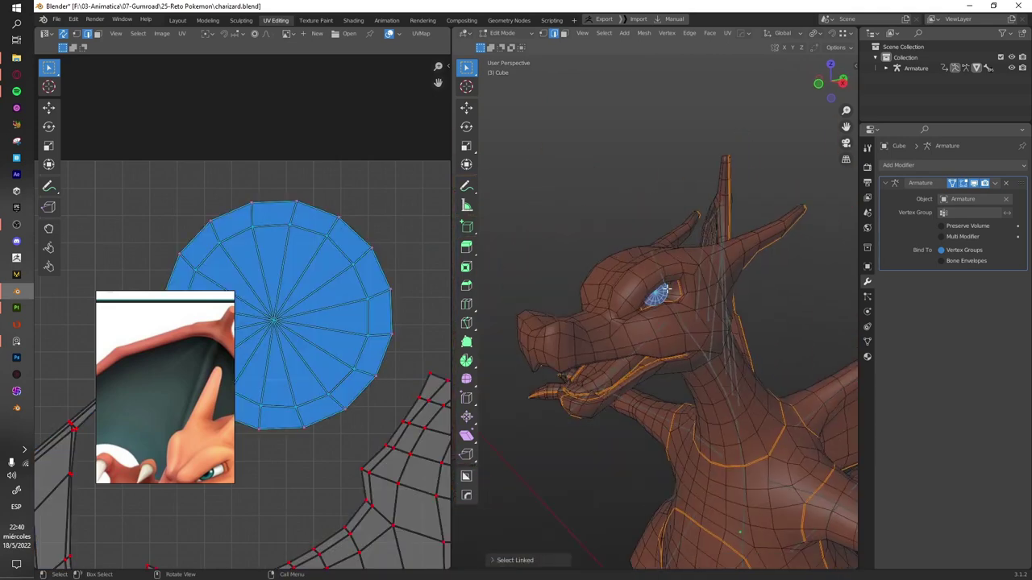
pyautogui.press('p')
pyautogui.click(660, 291)
# - Return to Object Mode and apply the object's modifier
pyautogui.press('Tab')
pyautogui.hotkey('ctrl', '1')
pyautogui.scroll(-4, 660, 298)
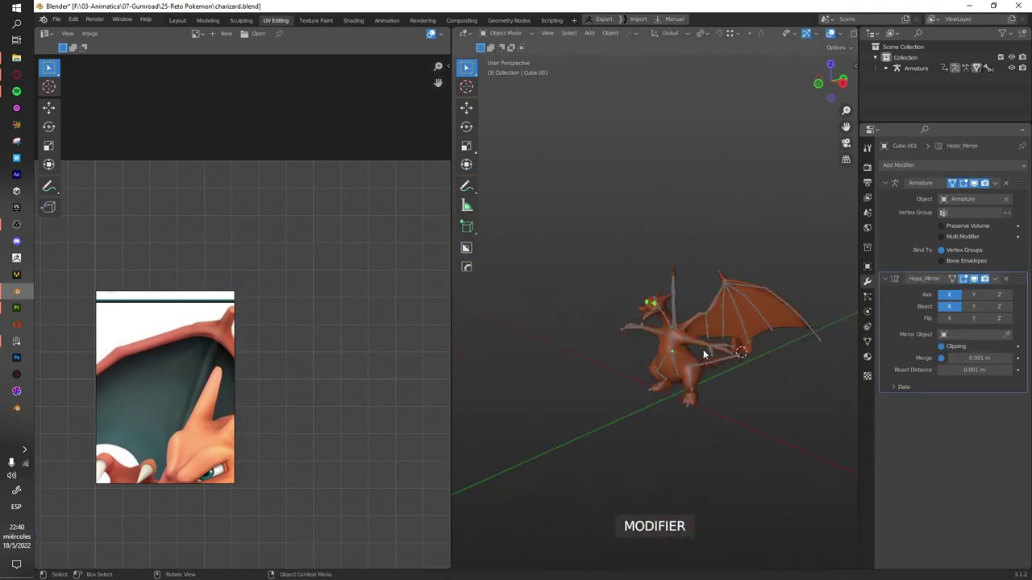
pyautogui.scroll(4, 801, 306)
pyautogui.hotkey('ctrl', 'a')
pyautogui.moveTo(800, 306)
pyautogui.mouseDown(button='middle')
pyautogui.moveTo(616, 306)
pyautogui.moveTo(649, 300)
pyautogui.moveTo(639, 268)
pyautogui.moveTo(683, 321)
pyautogui.mouseUp(button='middle')
# - Select the body mesh and toggle Edit Mode to inspect the eye
pyautogui.click(616, 304)
pyautogui.press('Tab')
pyautogui.press('Tab')
pyautogui.scroll(-3, 649, 300)
pyautogui.press('Tab')
pyautogui.press('Tab')
pyautogui.scroll(3, 640, 268)
pyautogui.scroll(4, 640, 268)
pyautogui.scroll(-4, 637, 260)
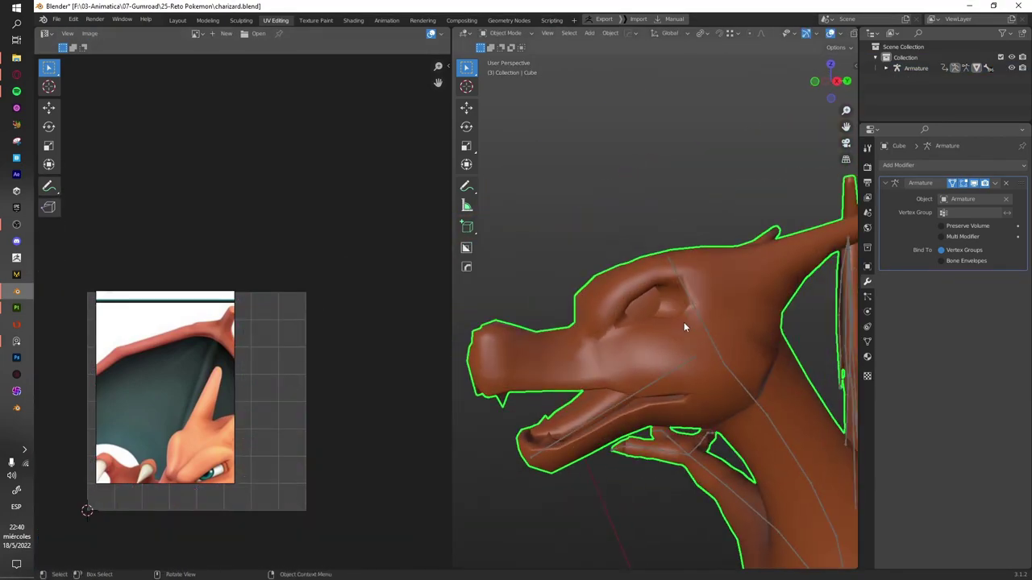
pyautogui.scroll(4, 604, 294)
pyautogui.press('Tab')
pyautogui.press('Tab')
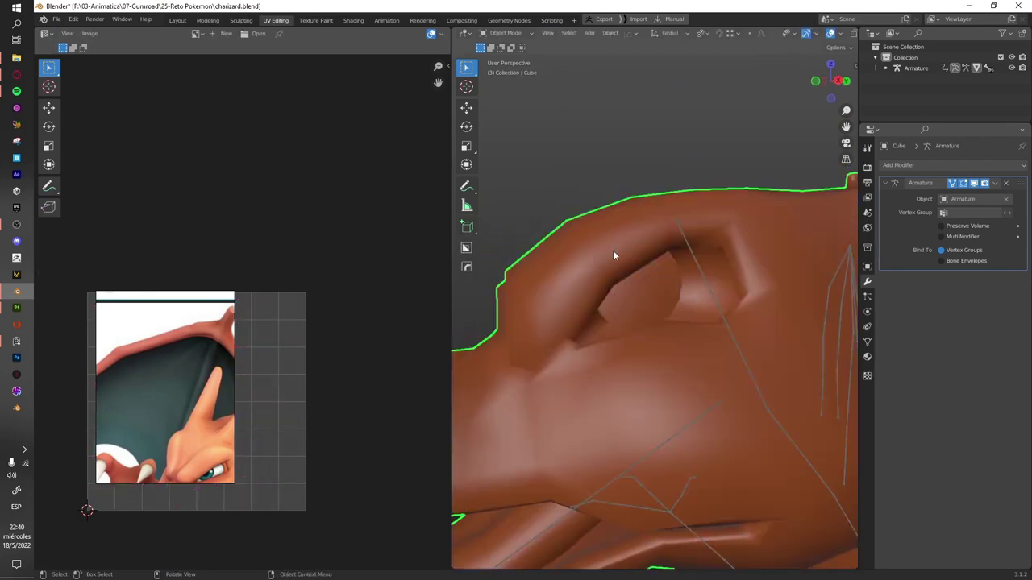
pyautogui.scroll(-4, 613, 258)
pyautogui.moveTo(611, 271); pyautogui.dragTo(580, 282, button='middle')
pyautogui.scroll(2, 581, 282)
# - Export the model as a Wavefront (.obj) file
pyautogui.click(57, 19)
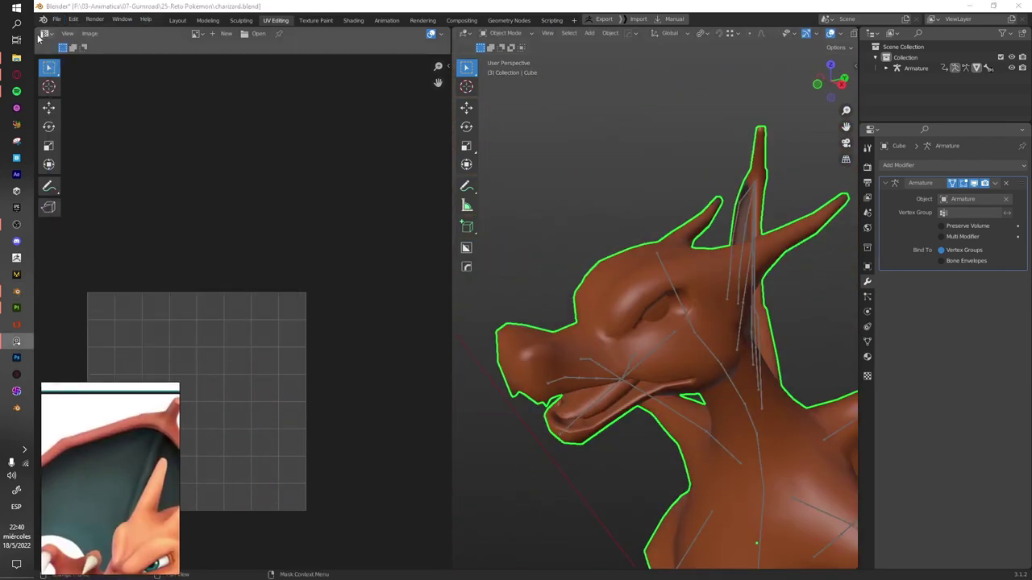
pyautogui.click(56, 19)
pyautogui.moveTo(74, 175)
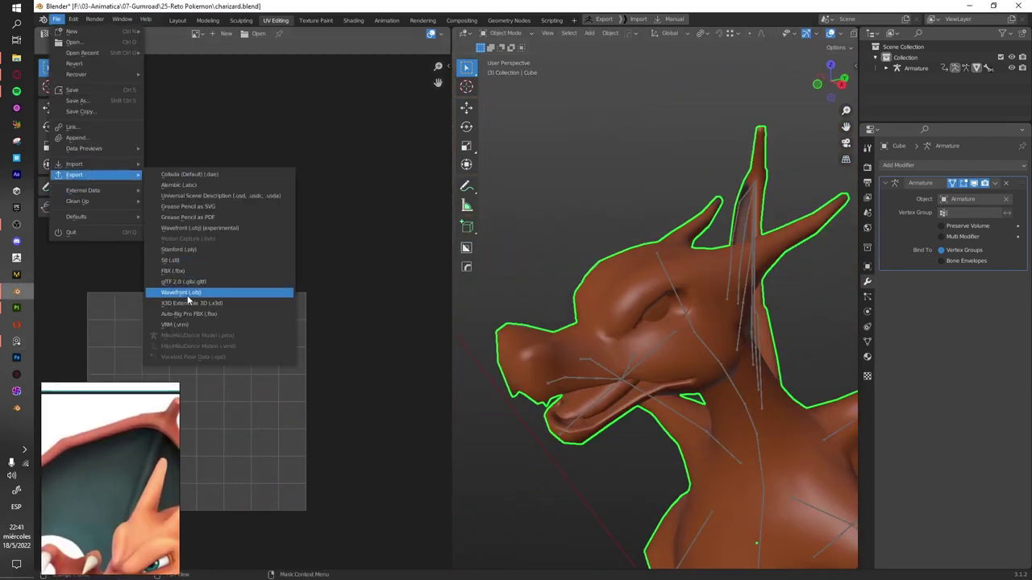
pyautogui.click(187, 293)
pyautogui.click(720, 439)
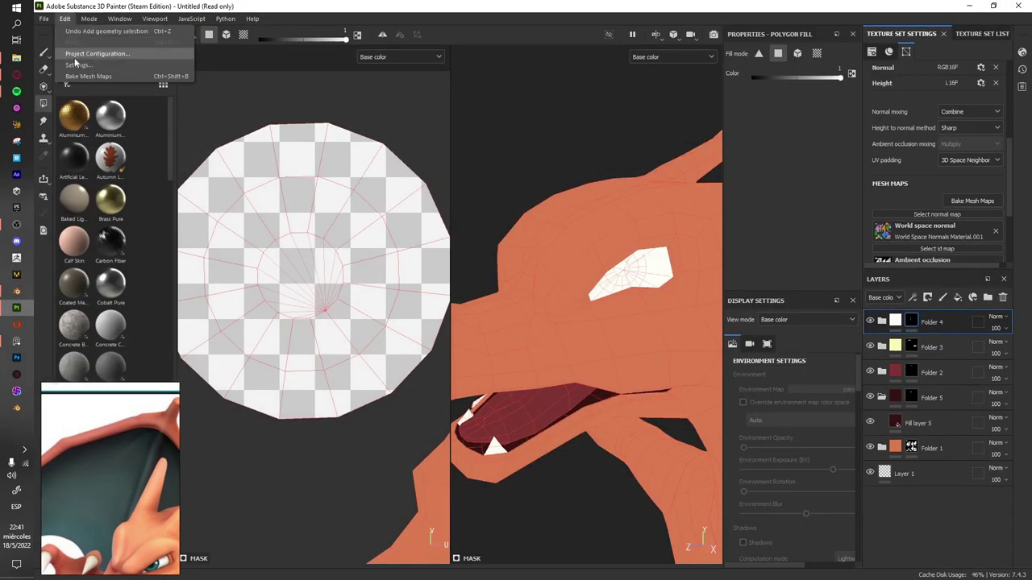
# - Reload the project with the updated mesh through Project Configuration, then frame the eye island
pyautogui.click(79, 45)
pyautogui.click(574, 383)
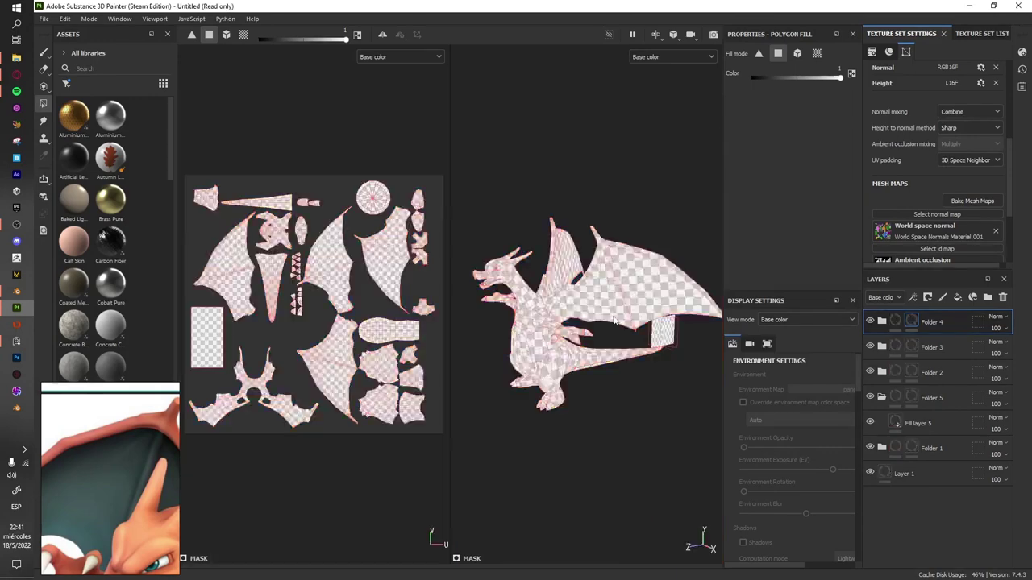
pyautogui.scroll(8, 278, 302)
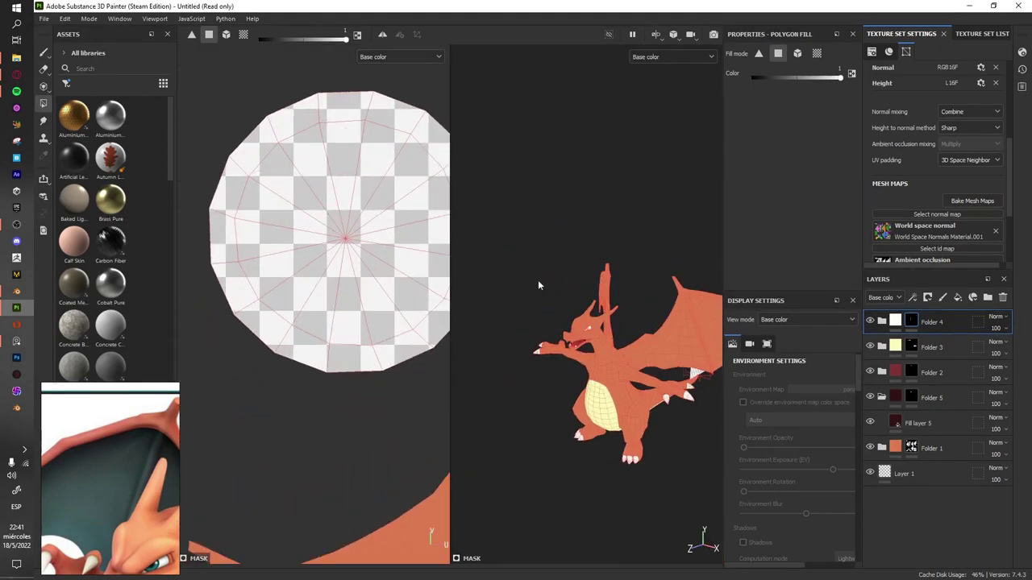
pyautogui.keyDown('alt'); pyautogui.moveTo(538, 280); pyautogui.dragTo(562, 300); pyautogui.keyUp('alt')
pyautogui.scroll(6, 565, 301)
pyautogui.scroll(3, 559, 303)
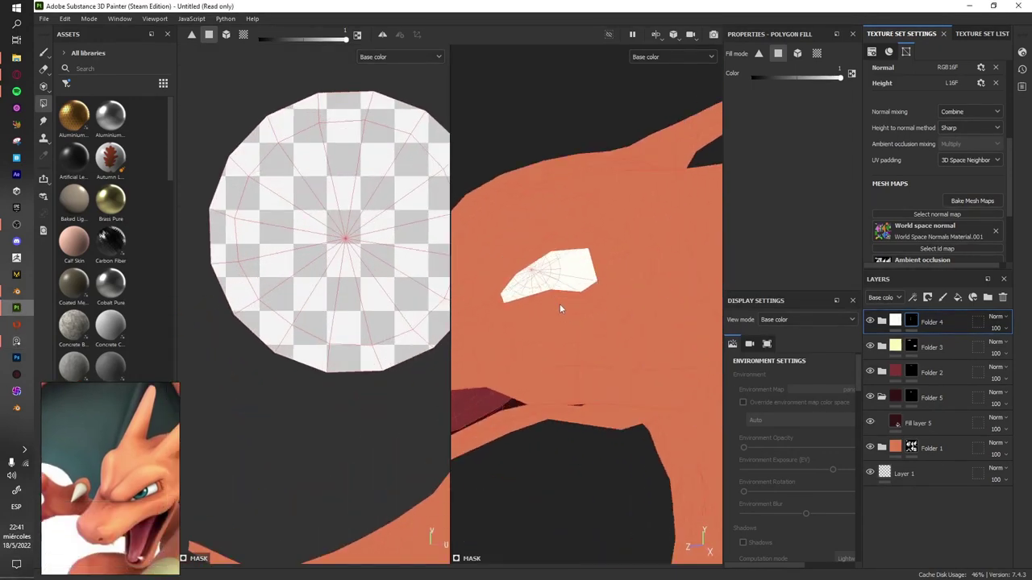
pyautogui.scroll(3, 560, 303)
pyautogui.scroll(2, 595, 362)
pyautogui.moveTo(371, 255); pyautogui.dragTo(328, 333, button='middle')
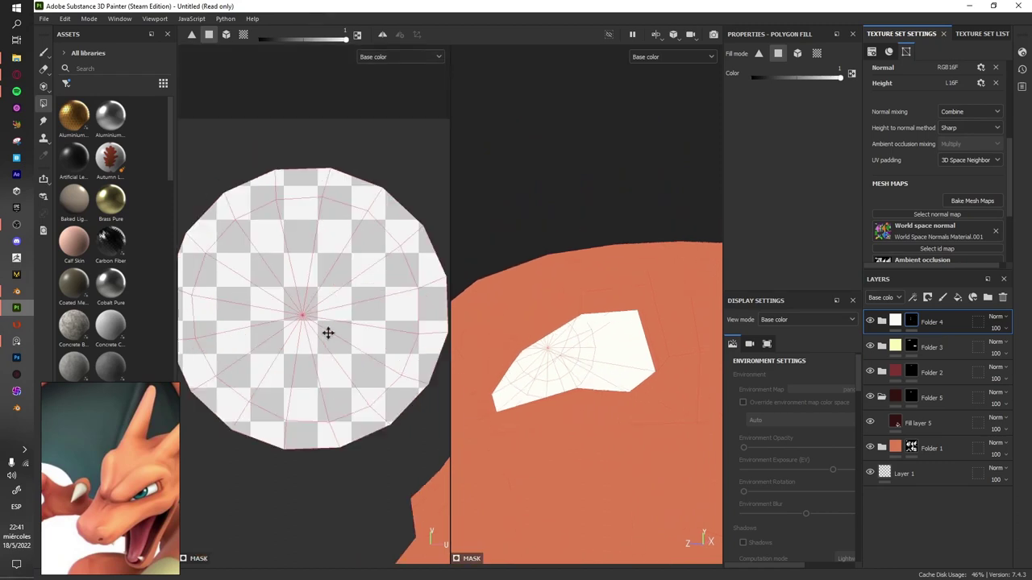
# - Add a new fill layer inside Folder 6 and give the folder a black mask
pyautogui.click(957, 301)
pyautogui.rightClick(941, 325)
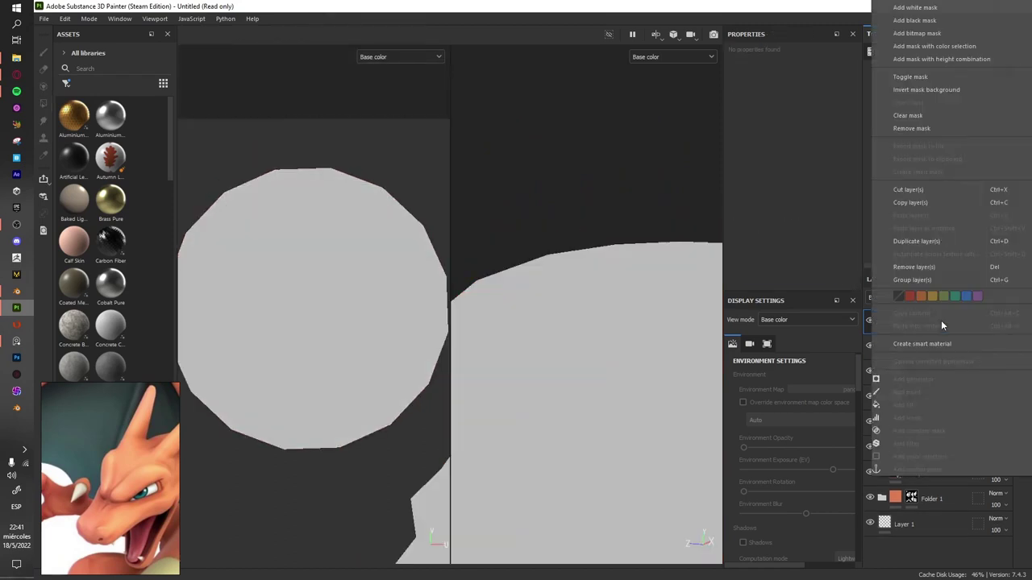
pyautogui.click(919, 21)
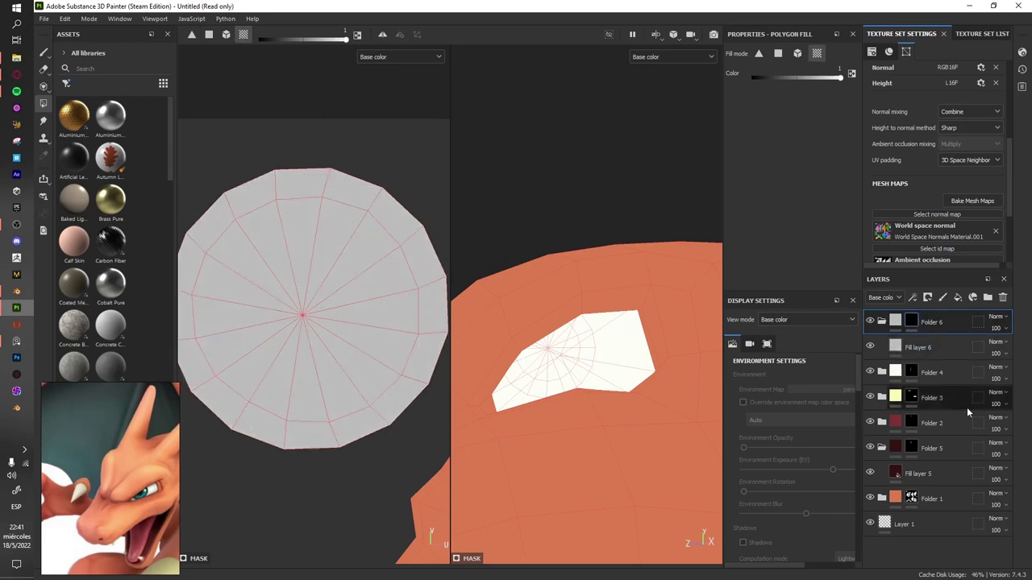
pyautogui.click(919, 347)
# - Set Fill layer 6's base colour to dark teal #156A72 and collapse Folder 6
pyautogui.click(772, 139)
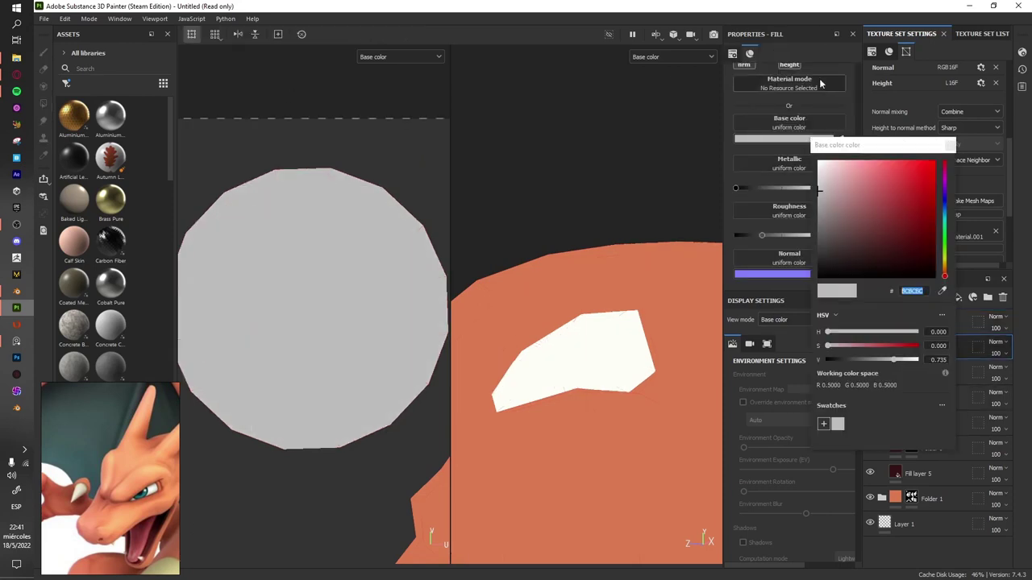
pyautogui.click(944, 218)
pyautogui.click(914, 225)
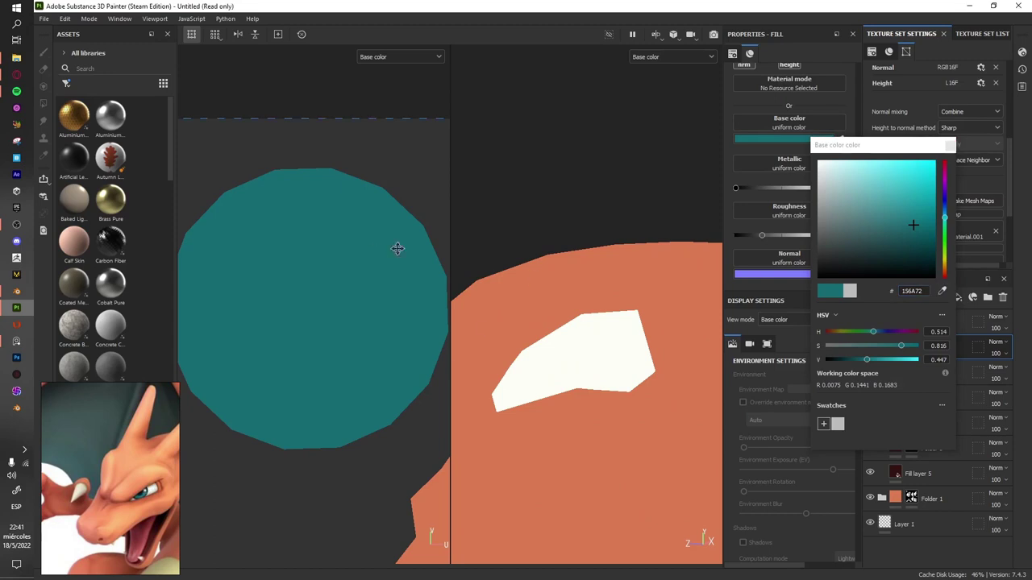
pyautogui.click(943, 100)
pyautogui.click(931, 321)
# - Open the shader settings with the model facing forward, then switch over to Blender
pyautogui.moveTo(557, 332)
pyautogui.keyDown('alt'); pyautogui.mouseDown()
pyautogui.moveTo(596, 323)
pyautogui.moveTo(646, 255)
pyautogui.moveTo(576, 214)
pyautogui.mouseUp(); pyautogui.keyUp('alt')
pyautogui.click(1023, 52)
pyautogui.click(907, 84)
pyautogui.hotkey('alt', 'Tab')
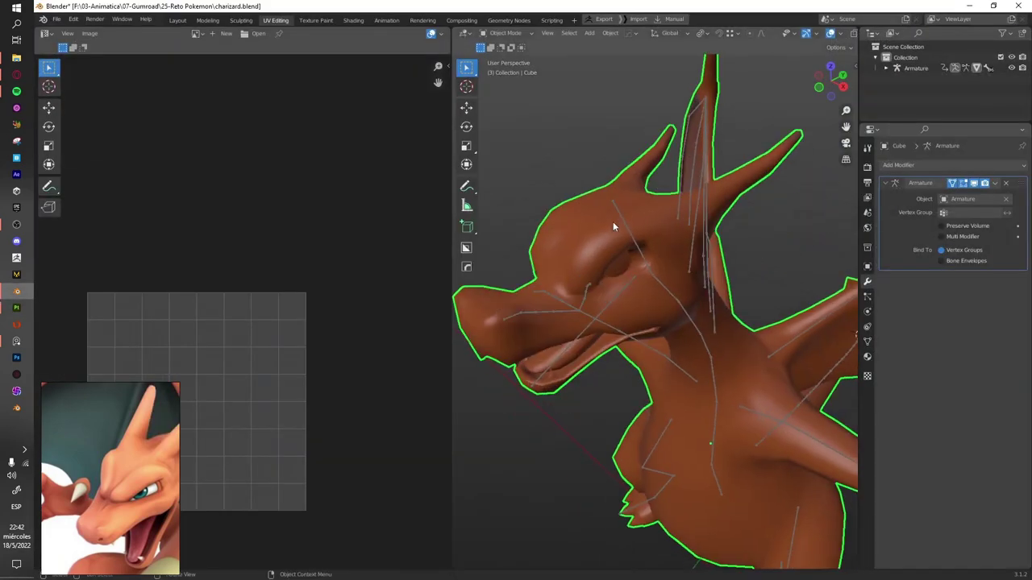
# - Enable the Face Orientation overlay to show which way each face points
pyautogui.click(780, 34)
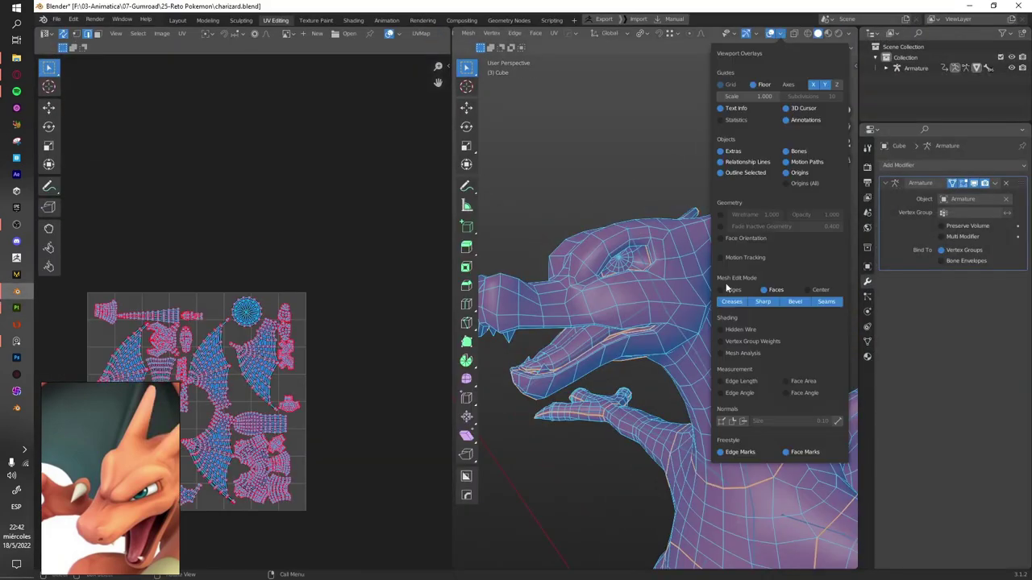
pyautogui.click(720, 353)
pyautogui.moveTo(645, 339)
pyautogui.mouseDown(button='middle')
pyautogui.moveTo(654, 253)
pyautogui.moveTo(645, 322)
pyautogui.mouseUp(button='middle')
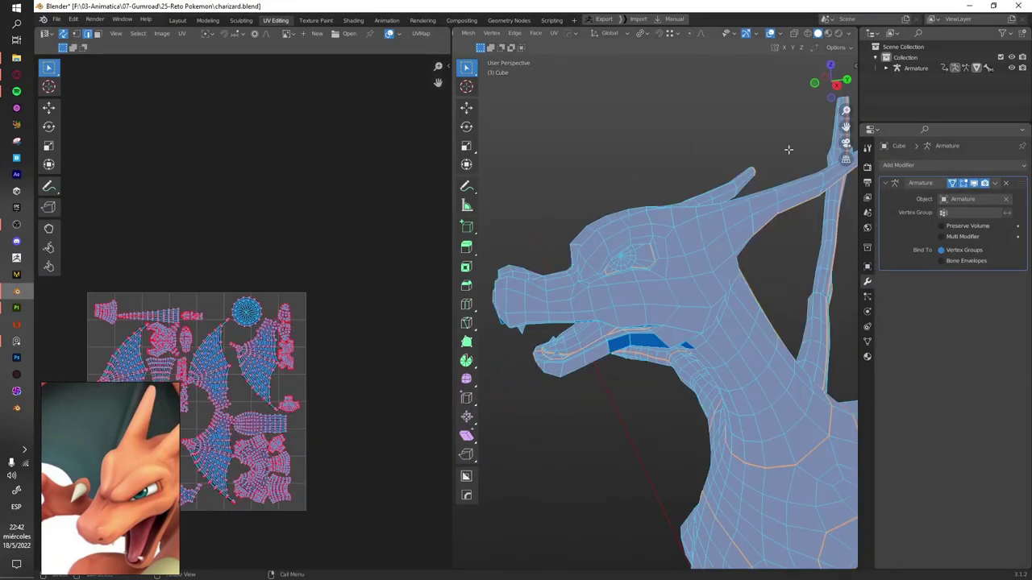
pyautogui.click(780, 33)
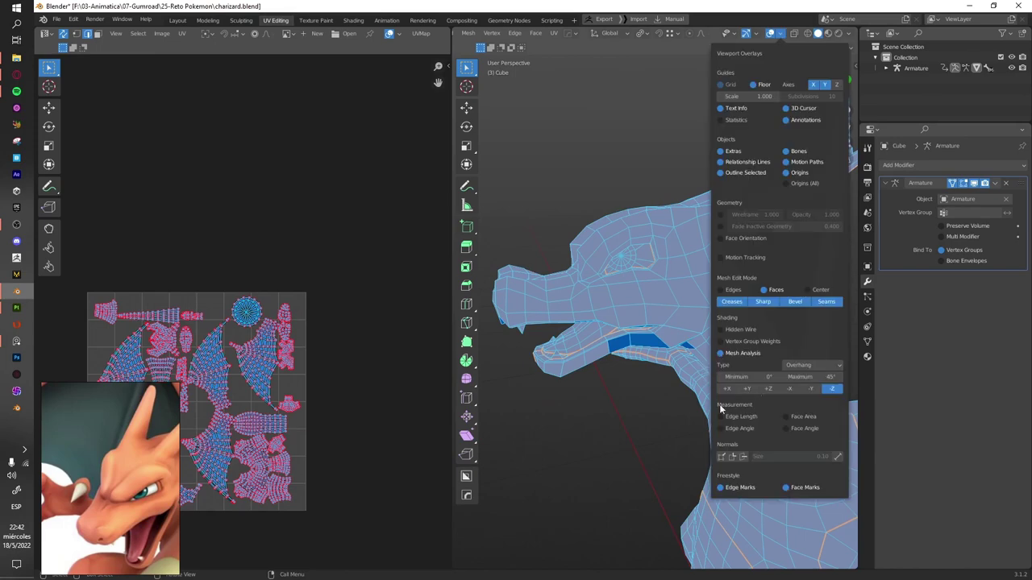
pyautogui.click(720, 353)
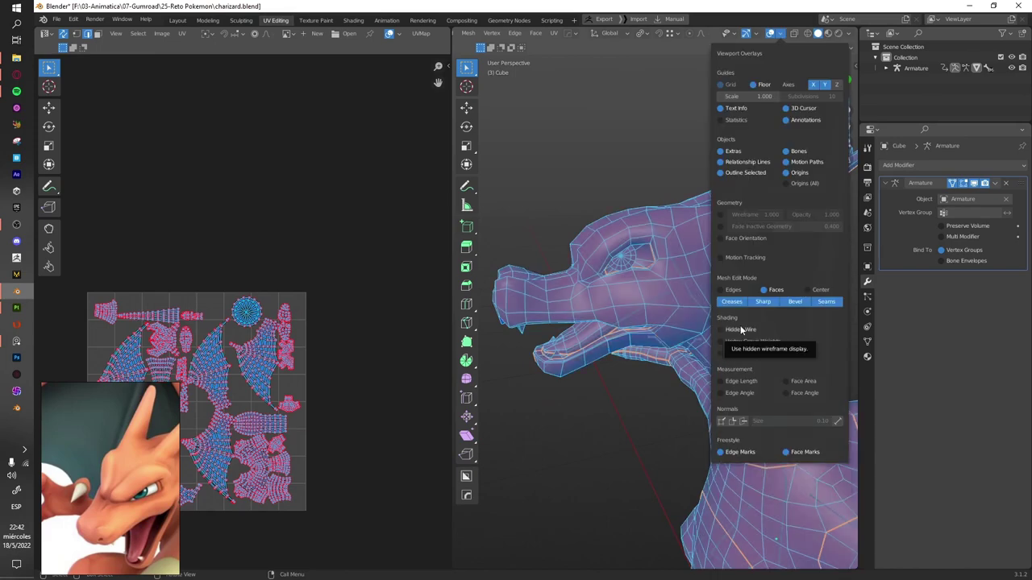
pyautogui.click(721, 238)
pyautogui.moveTo(693, 266)
pyautogui.mouseDown(button='middle')
pyautogui.moveTo(657, 300)
pyautogui.moveTo(565, 302)
pyautogui.moveTo(763, 310)
pyautogui.moveTo(576, 307)
pyautogui.mouseUp(button='middle')
# - Delete the stray selected faces on the tail panels and return to object mode
pyautogui.rightClick(564, 302)
pyautogui.scroll(-3, 565, 307)
pyautogui.scroll(3, 564, 226)
pyautogui.moveTo(564, 226)
pyautogui.mouseDown(button='middle')
pyautogui.moveTo(573, 322)
pyautogui.moveTo(645, 287)
pyautogui.mouseUp(button='middle')
pyautogui.press('x')
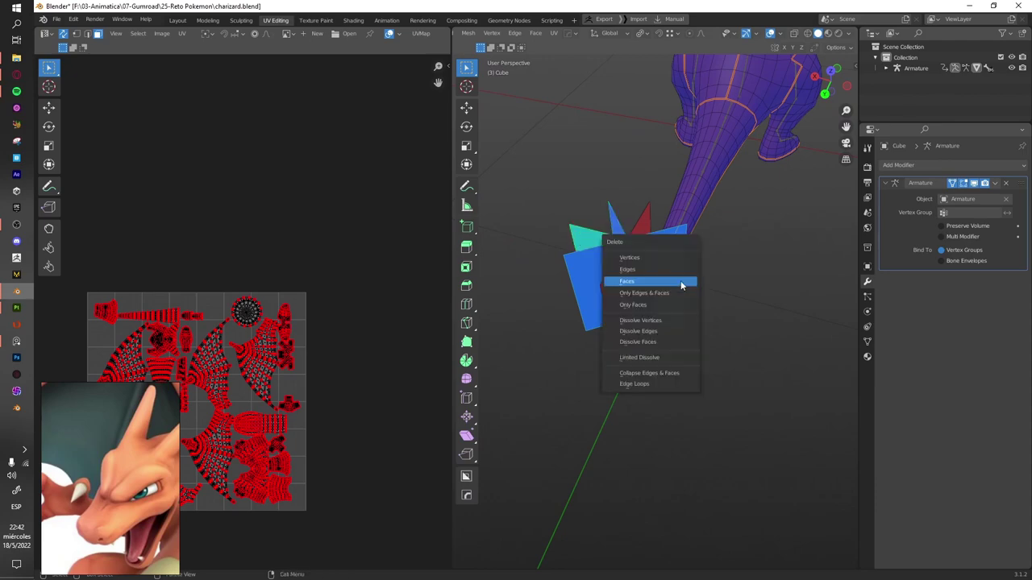
pyautogui.click(681, 286)
pyautogui.press('Tab')
# - Select the Charizard body and re-export it as Wavefront, overwriting charizard.obj
pyautogui.click(622, 287)
pyautogui.scroll(3, 620, 323)
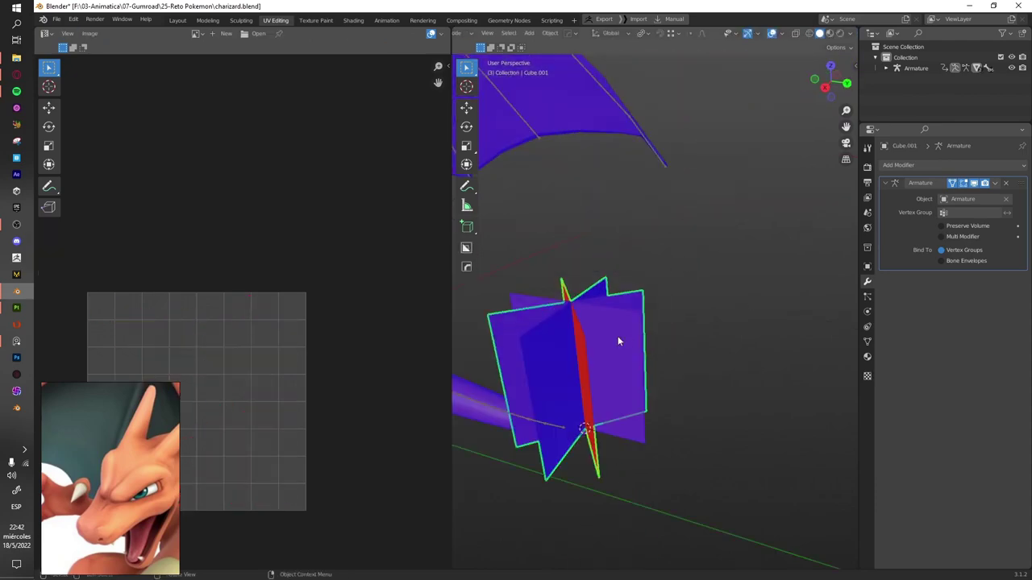
pyautogui.moveTo(617, 342); pyautogui.dragTo(837, 324, button='middle')
pyautogui.scroll(-5, 663, 338)
pyautogui.click(662, 339)
pyautogui.scroll(3, 662, 339)
pyautogui.click(57, 19)
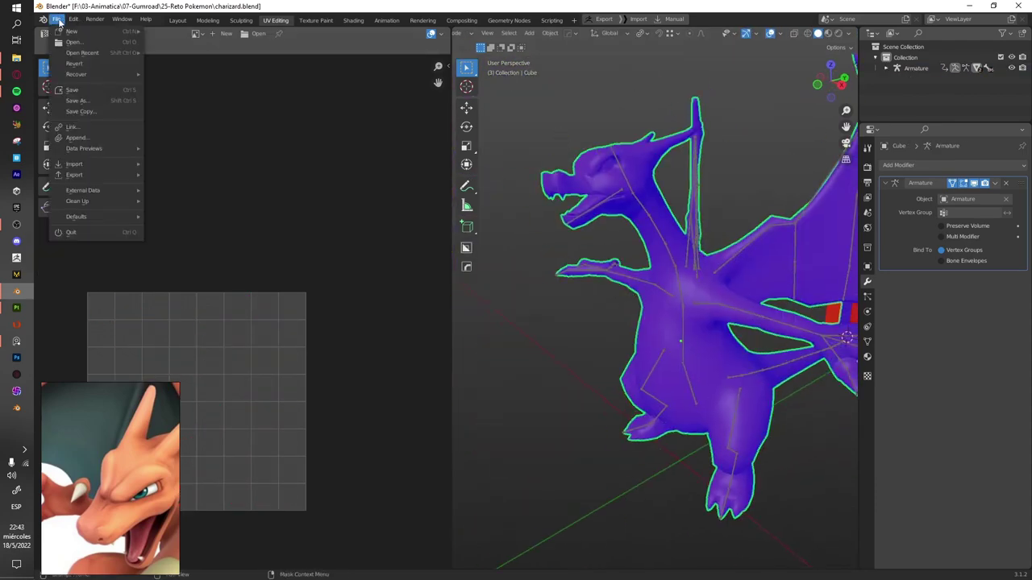
pyautogui.moveTo(74, 174)
pyautogui.click(206, 273)
pyautogui.click(411, 196)
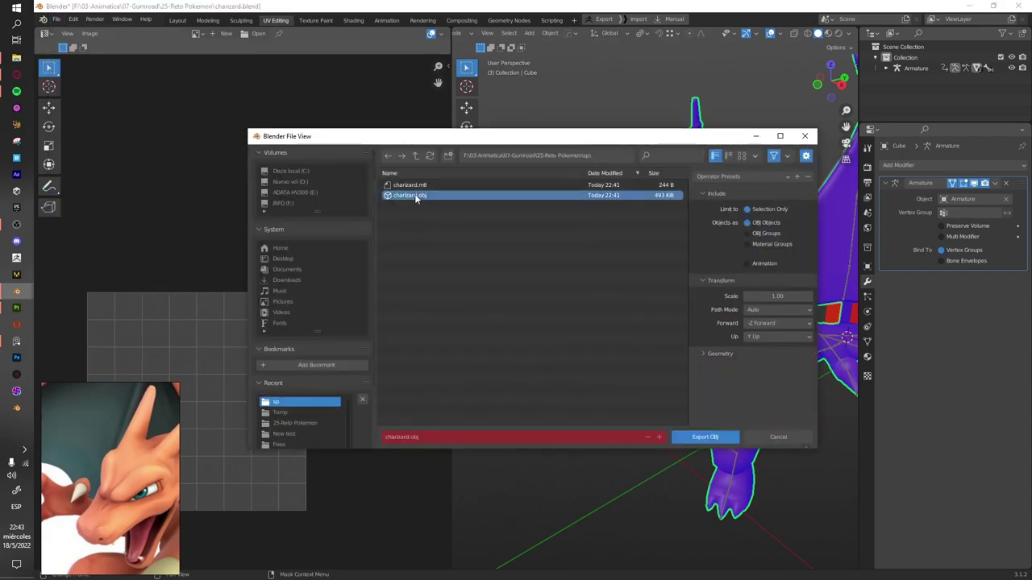
pyautogui.click(705, 437)
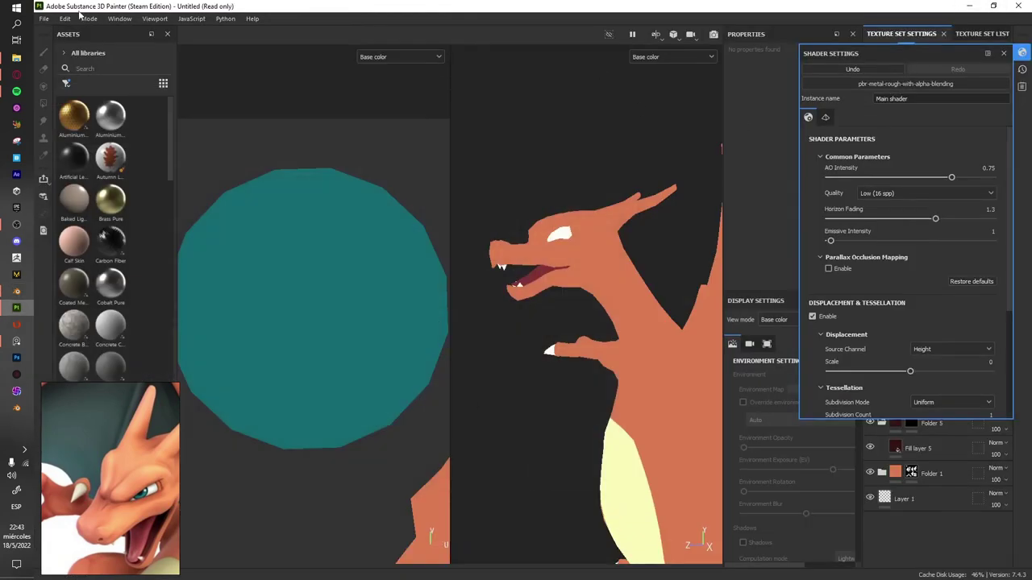
# - Reload the project with the re-exported charizard.obj via Project Configuration
pyautogui.click(66, 18)
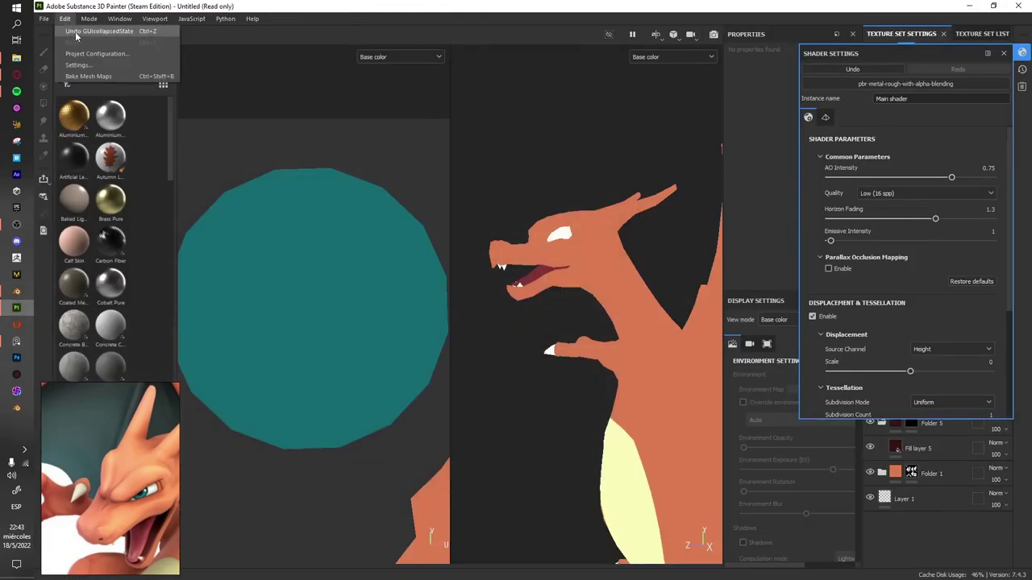
pyautogui.click(105, 69)
pyautogui.click(620, 216)
pyautogui.doubleClick(603, 287)
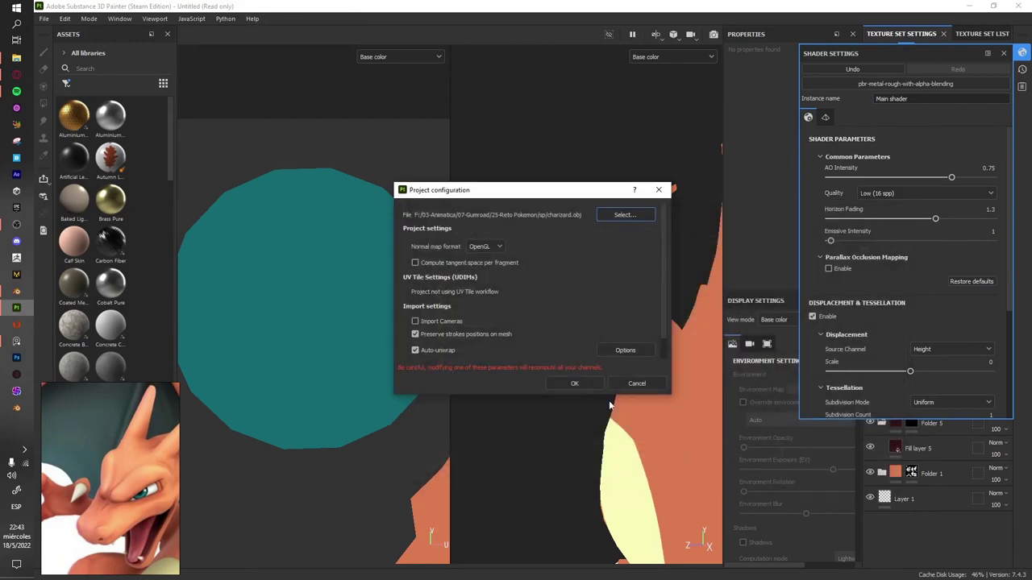
pyautogui.click(573, 380)
pyautogui.moveTo(561, 324)
pyautogui.keyDown('alt'); pyautogui.mouseDown()
pyautogui.moveTo(575, 302)
pyautogui.moveTo(597, 299)
pyautogui.mouseUp(); pyautogui.keyUp('alt')
# - Save the project into INFO (F:) > 03-Animatica > 07-Gumroad > 25-Reto Pokemon > sp
pyautogui.hotkey('ctrl', 's')
pyautogui.click(225, 40)
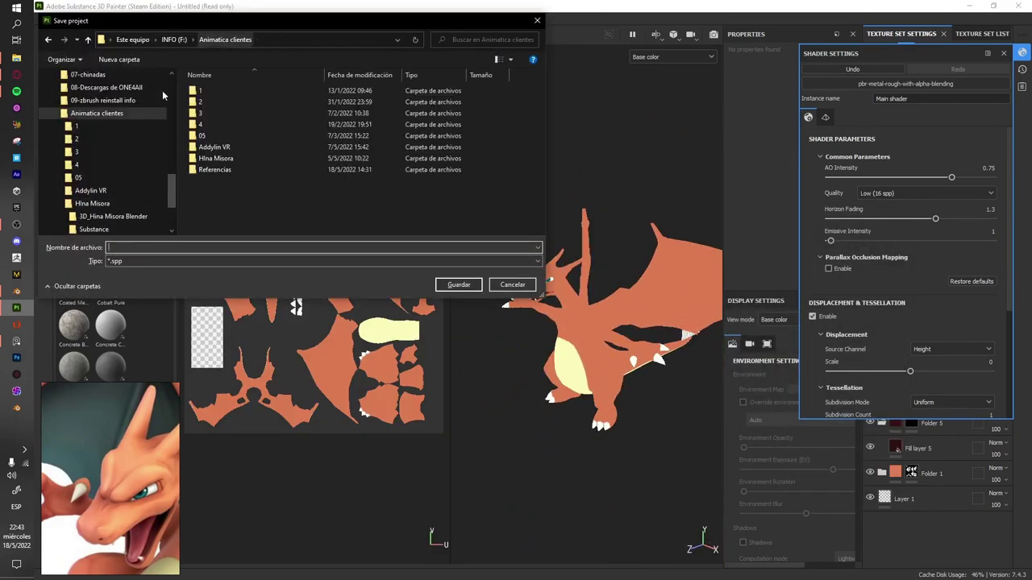
pyautogui.click(54, 113)
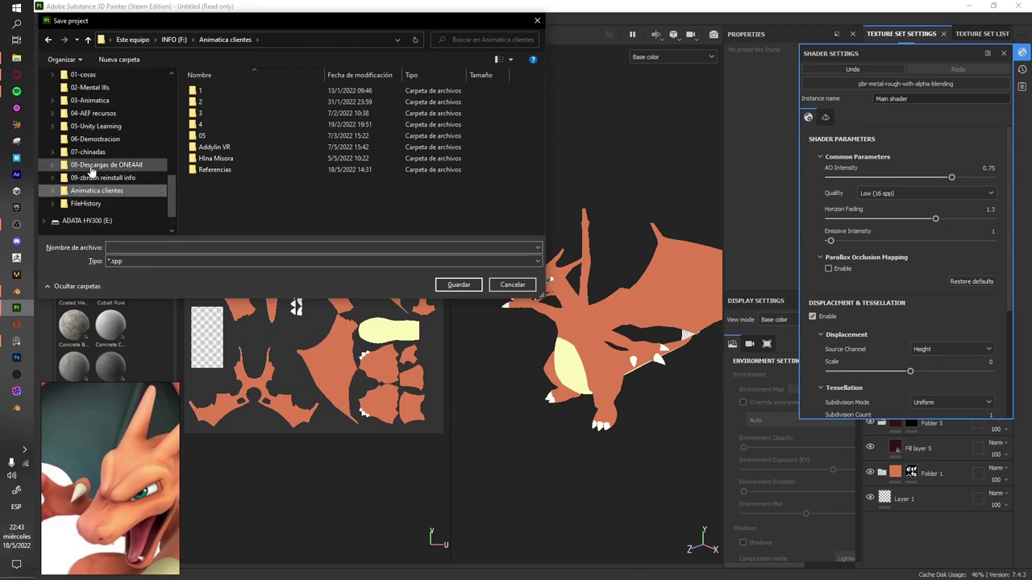
pyautogui.scroll(1, 104, 197)
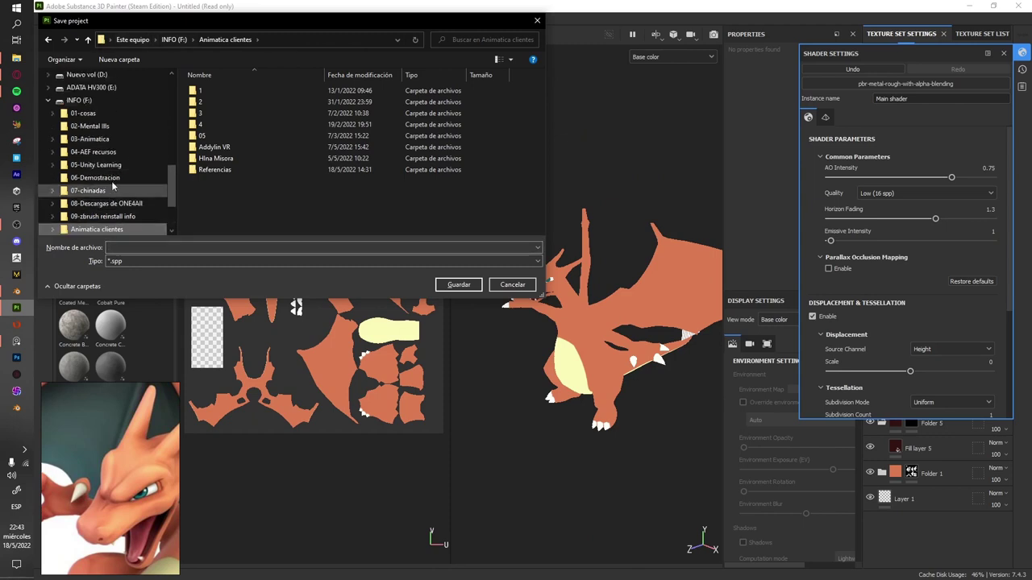
pyautogui.click(90, 138)
pyautogui.scroll(-1, 241, 161)
pyautogui.doubleClick(234, 184)
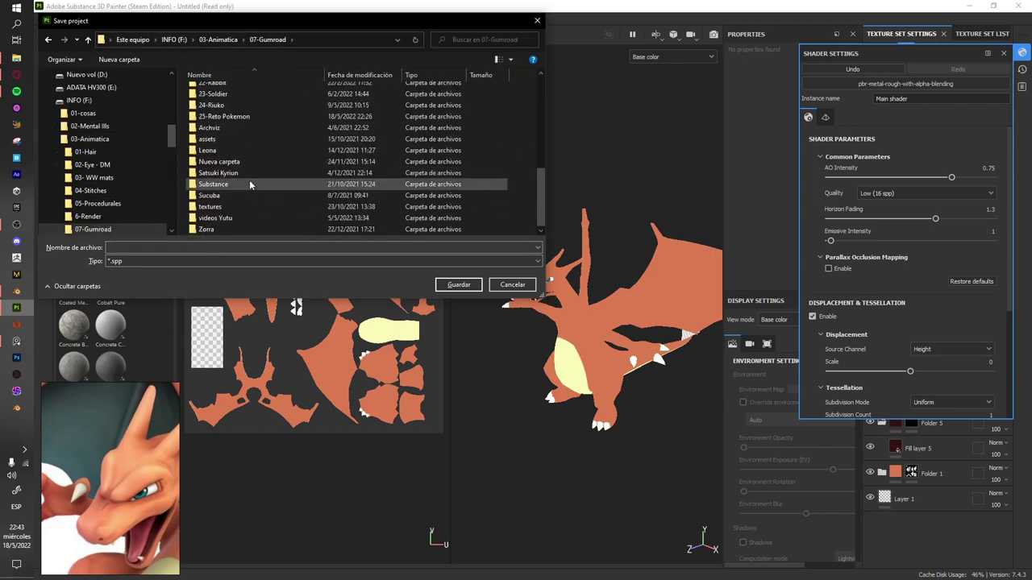
pyautogui.scroll(3, 249, 184)
pyautogui.doubleClick(230, 212)
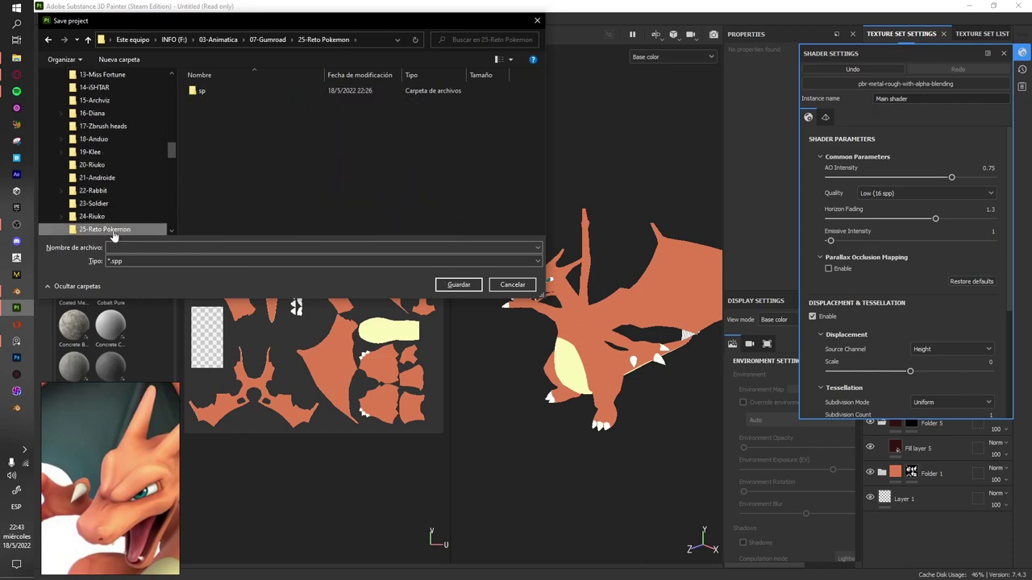
pyautogui.doubleClick(202, 92)
pyautogui.write('c')
pyautogui.press('Return')
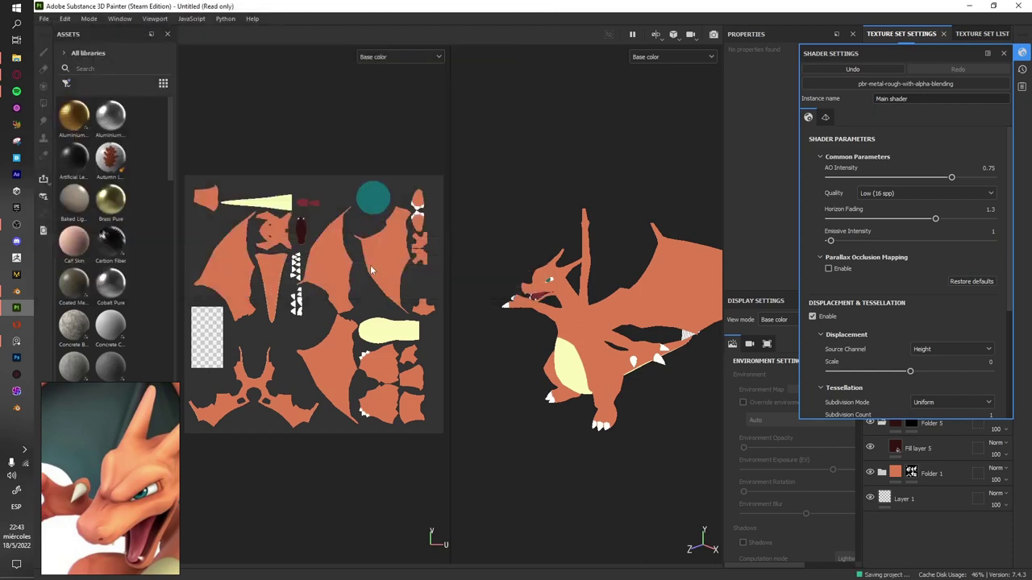
# - Close the Shader Settings panel and orbit Charizard
pyautogui.scroll(2, 617, 239)
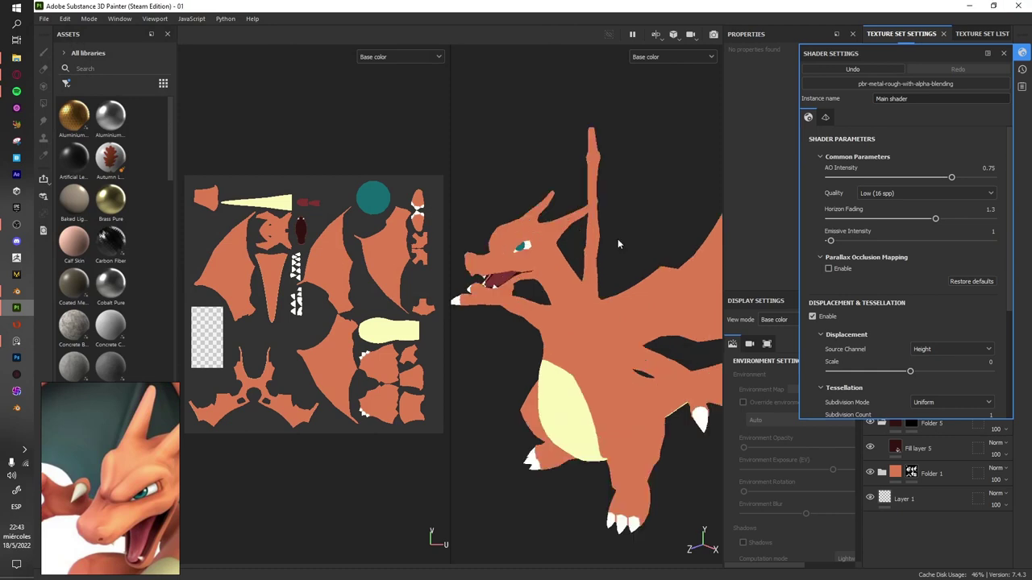
pyautogui.scroll(-2, 621, 315)
pyautogui.click(1021, 52)
pyautogui.scroll(-2, 608, 290)
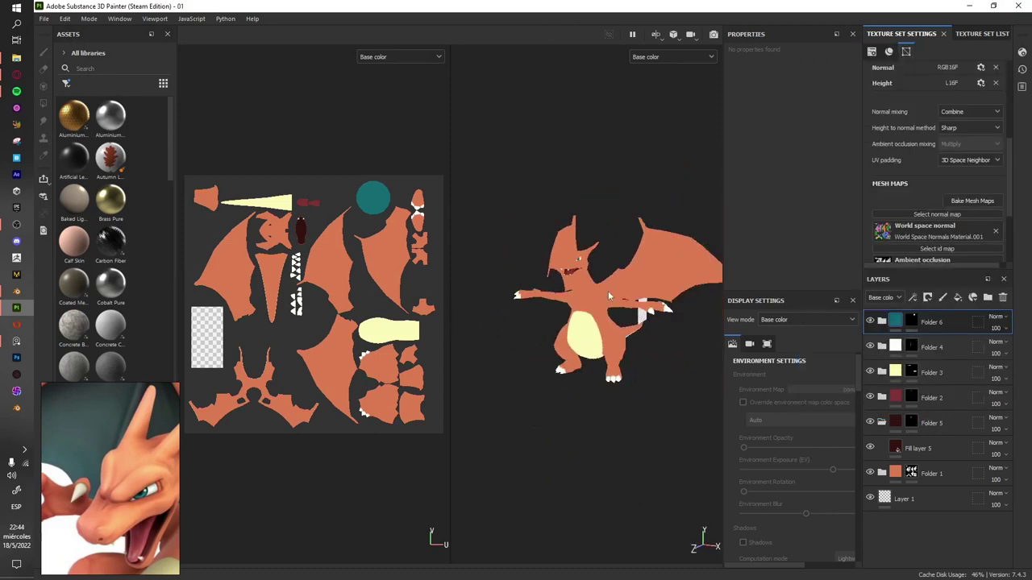
pyautogui.keyDown('alt'); pyautogui.moveTo(607, 290); pyautogui.dragTo(574, 339); pyautogui.keyUp('alt')
pyautogui.scroll(2, 574, 338)
# - Switch the viewport layout to 3D only and rotate Charizard
pyautogui.click(656, 34)
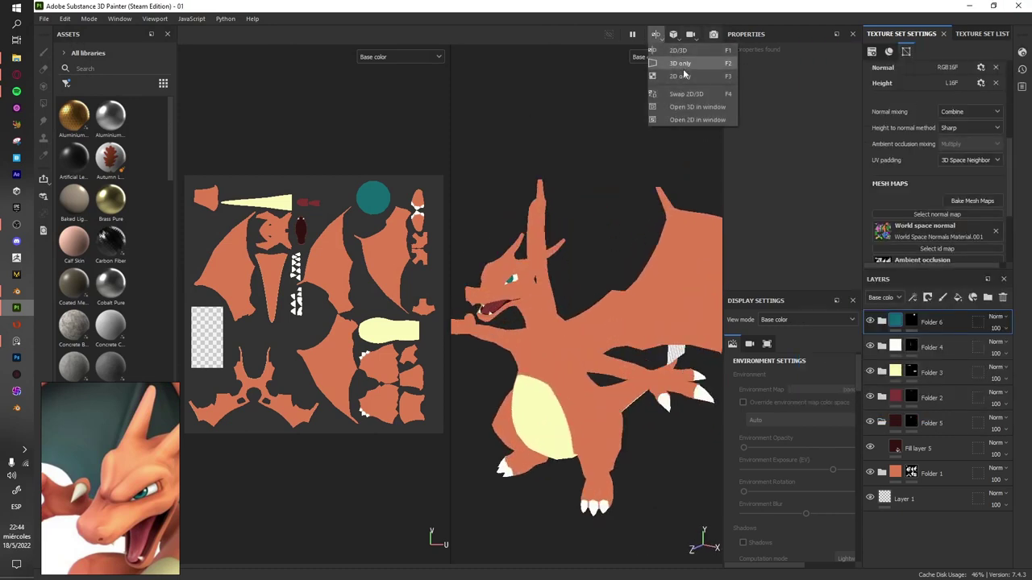
pyautogui.click(680, 64)
pyautogui.keyDown('alt'); pyautogui.moveTo(418, 230); pyautogui.dragTo(406, 304); pyautogui.keyUp('alt')
pyautogui.scroll(1, 405, 304)
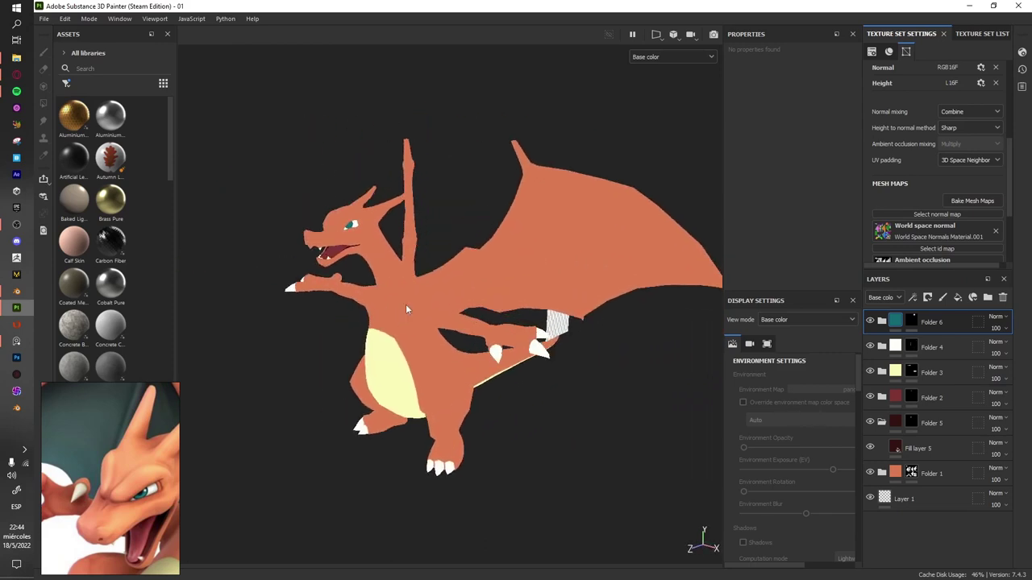
pyautogui.keyDown('alt'); pyautogui.moveTo(569, 148); pyautogui.dragTo(624, 133); pyautogui.keyUp('alt')
# - Return to the split UV and 3D view, turned toward the wing
pyautogui.press('F1')
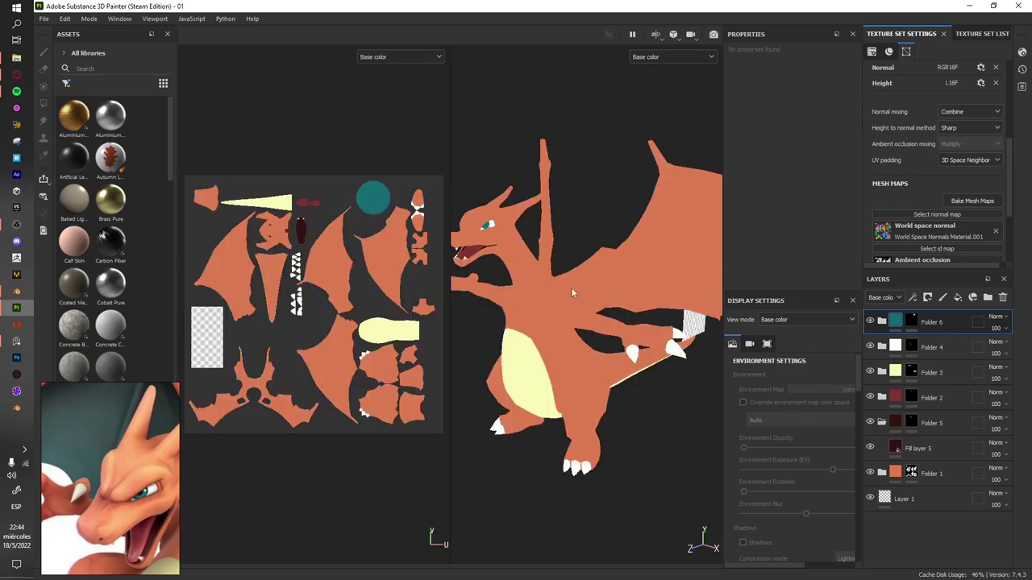
pyautogui.scroll(3, 520, 320)
pyautogui.scroll(-2, 519, 320)
pyautogui.keyDown('alt'); pyautogui.moveTo(567, 267); pyautogui.dragTo(380, 173); pyautogui.keyUp('alt')
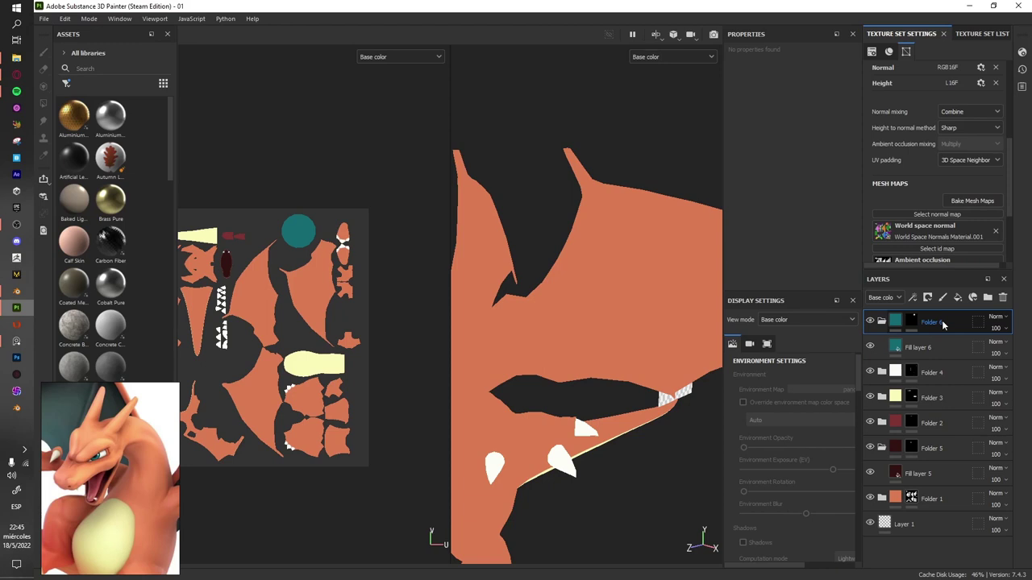
# - Add a teal fill layer inside new Folder 7 with a black mask, using Polygon Fill
pyautogui.click(957, 297)
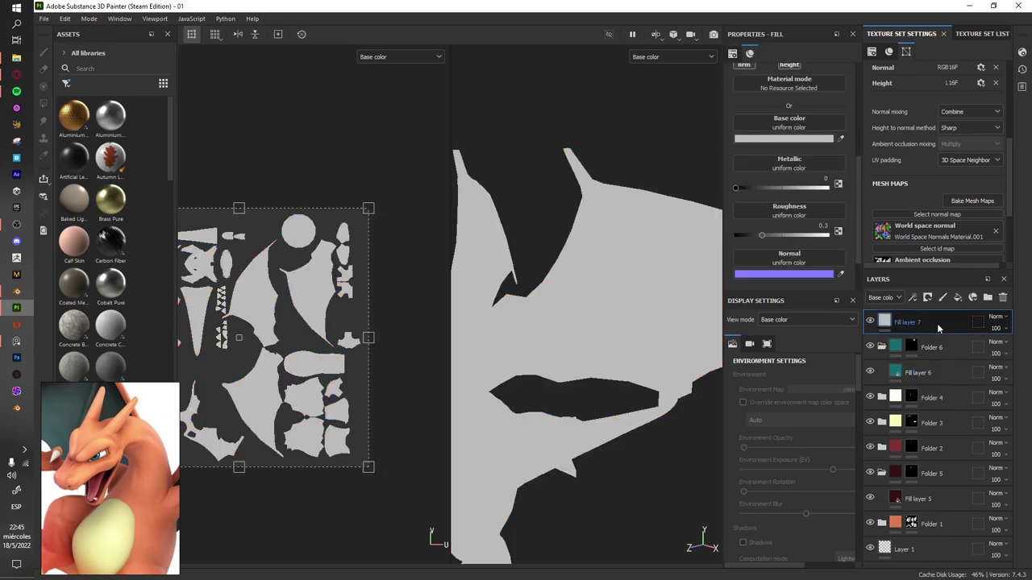
pyautogui.click(897, 348)
pyautogui.click(903, 321)
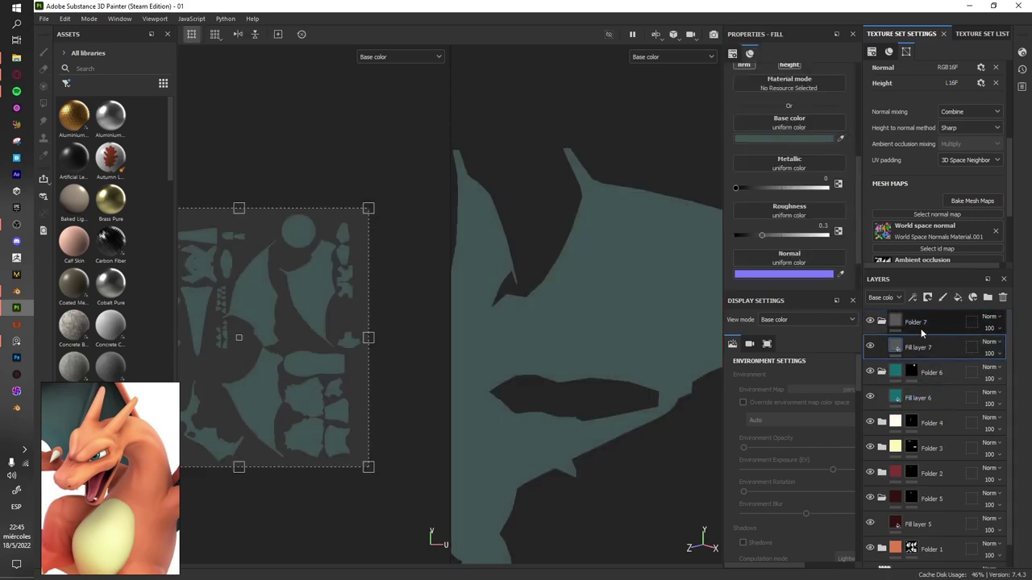
pyautogui.click(927, 298)
pyautogui.click(933, 312)
pyautogui.press('4')
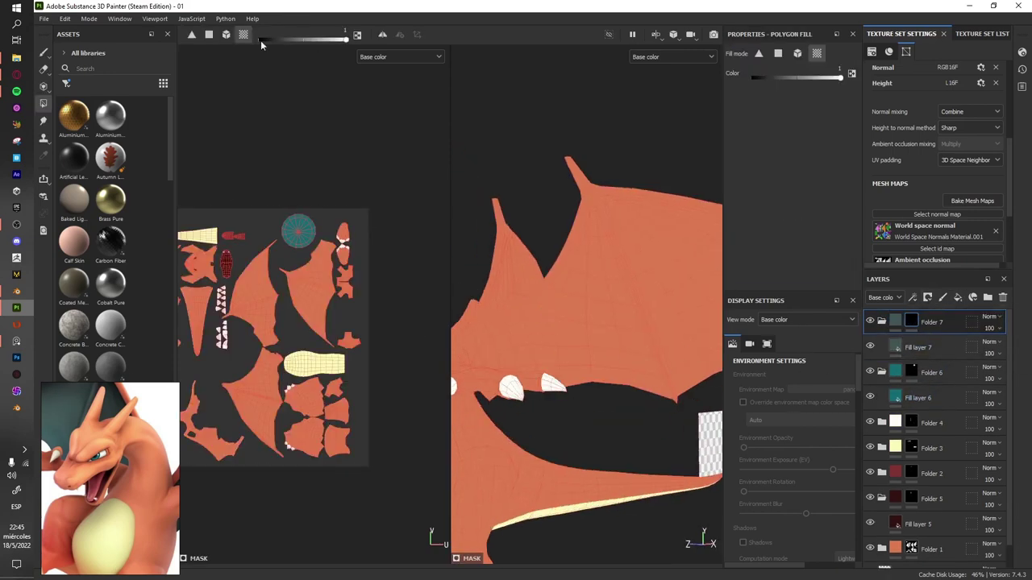
pyautogui.click(208, 34)
# - Reveal teal on the first wing membrane polygon
pyautogui.scroll(-3, 564, 290)
pyautogui.scroll(4, 577, 302)
pyautogui.click(578, 315)
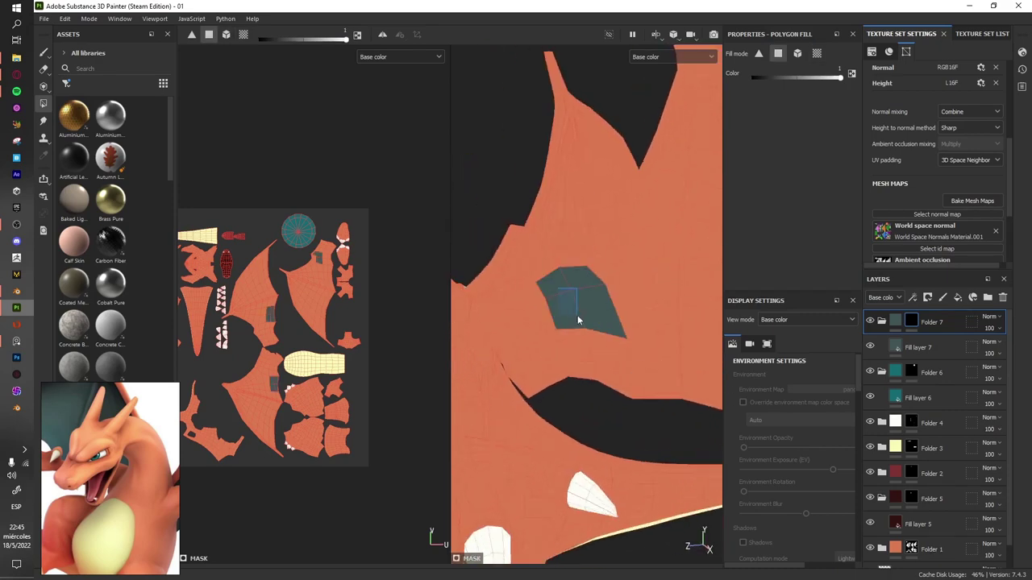
pyautogui.scroll(1, 353, 379)
pyautogui.scroll(-3, 532, 314)
pyautogui.scroll(4, 534, 316)
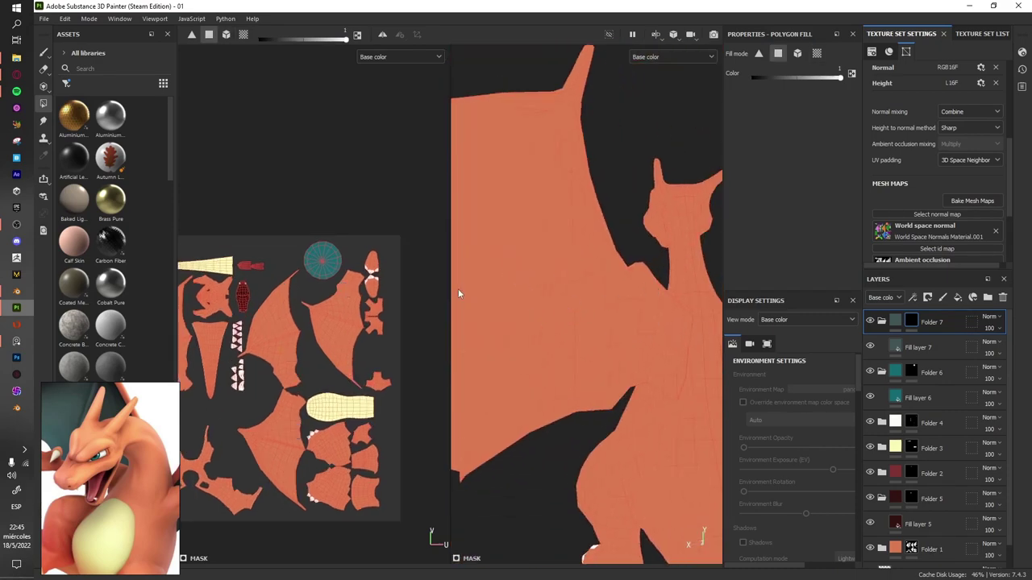
pyautogui.scroll(-1, 553, 301)
pyautogui.scroll(2, 278, 348)
pyautogui.scroll(-2, 530, 292)
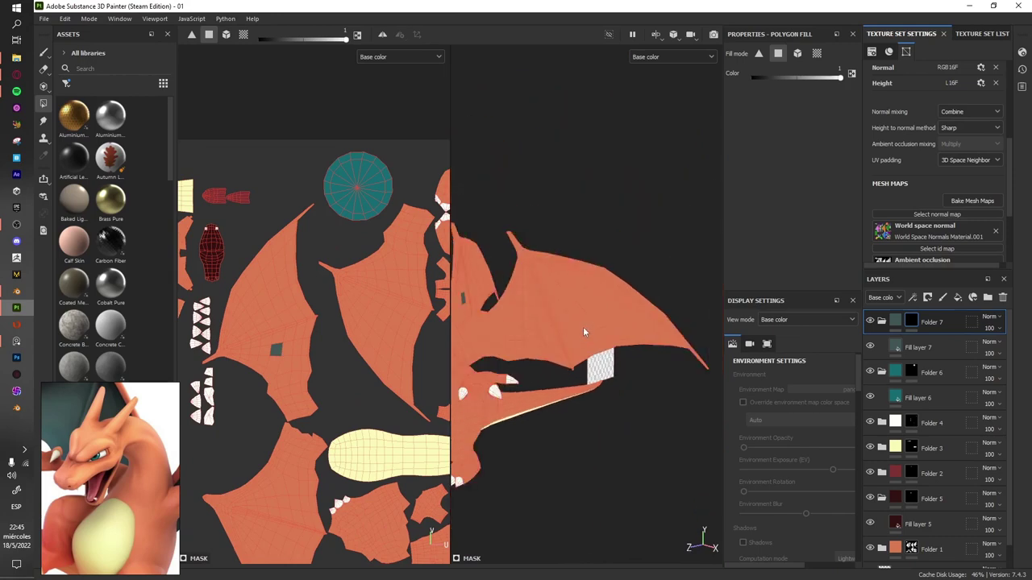
pyautogui.scroll(-1, 531, 292)
# - Switch to the combined 2D/3D layout and bring Charizard to a front view
pyautogui.moveTo(530, 292)
pyautogui.keyDown('alt'); pyautogui.mouseDown()
pyautogui.moveTo(604, 318)
pyautogui.moveTo(581, 322)
pyautogui.mouseUp(); pyautogui.keyUp('alt')
pyautogui.click(655, 34)
pyautogui.moveTo(376, 325); pyautogui.dragTo(335, 315, button='middle')
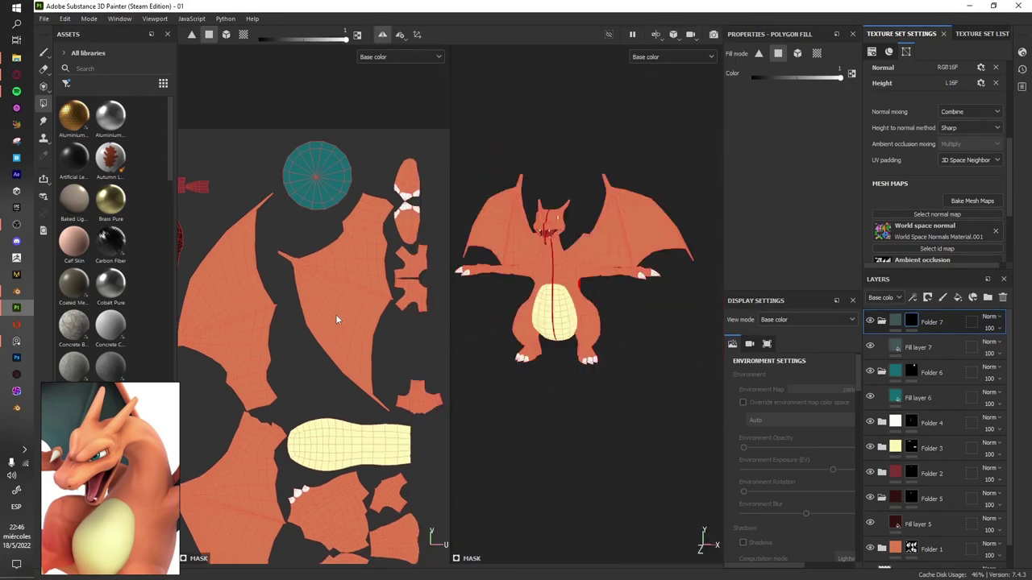
pyautogui.scroll(2, 582, 309)
pyautogui.keyDown('alt'); pyautogui.moveTo(582, 308); pyautogui.dragTo(621, 254); pyautogui.keyUp('alt')
pyautogui.scroll(3, 628, 195)
pyautogui.scroll(3, 564, 277)
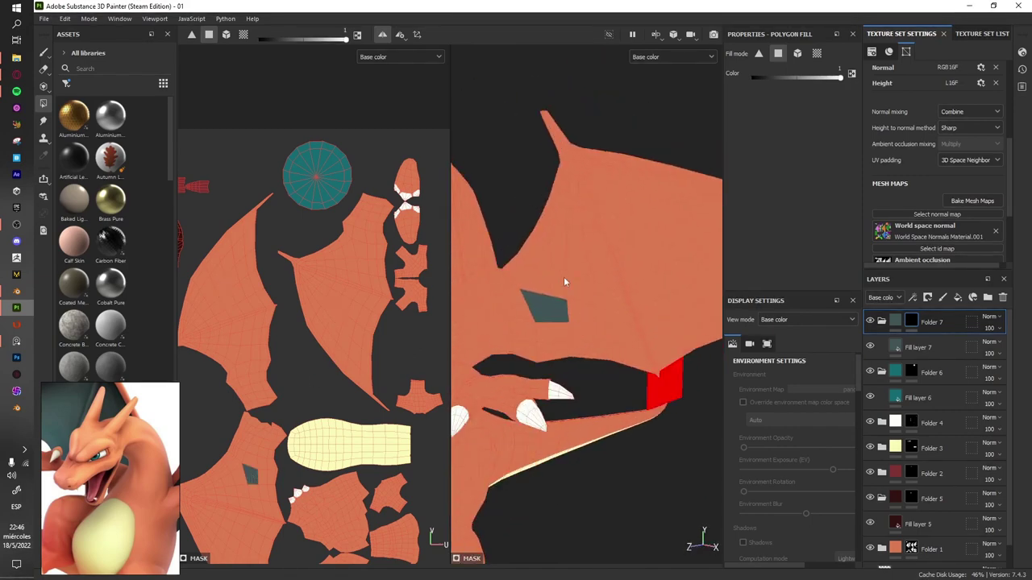
# - Fill more wing polygons teal, extending the patch up the wing in both views
pyautogui.click(534, 275)
pyautogui.click(524, 298)
pyautogui.click(551, 249)
pyautogui.click(558, 253)
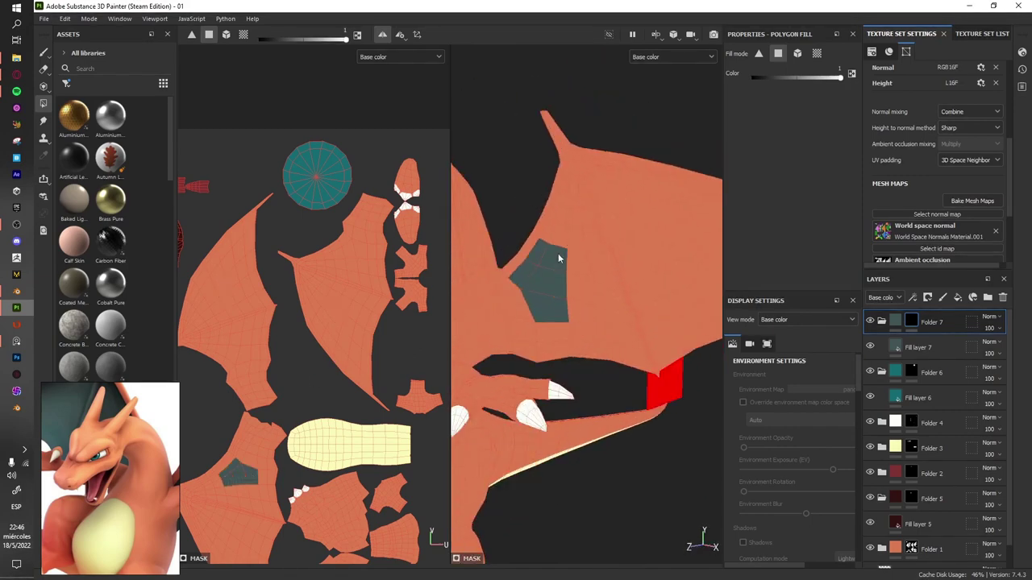
pyautogui.click(554, 233)
pyautogui.click(557, 230)
pyautogui.scroll(3, 336, 378)
pyautogui.click(311, 339)
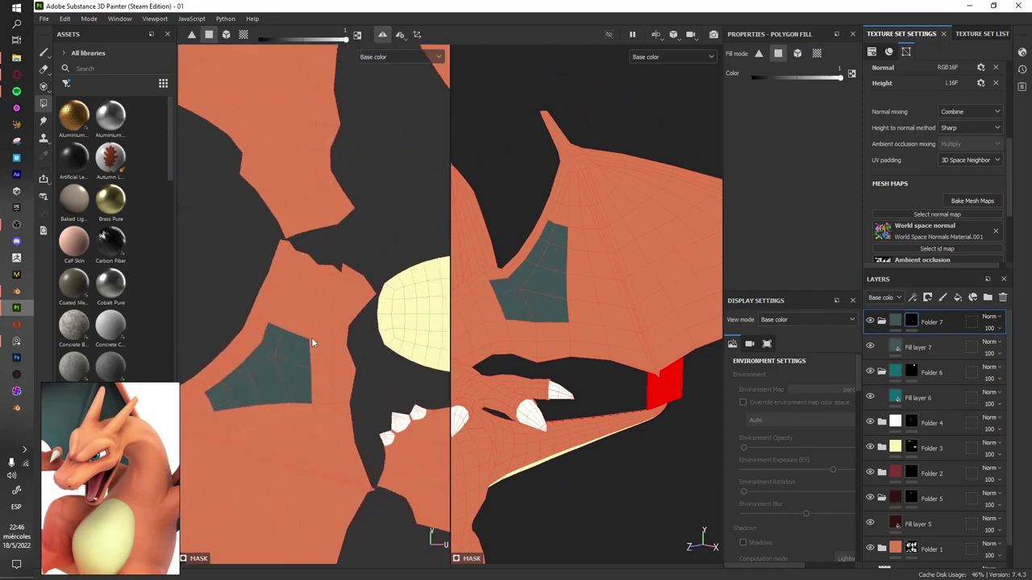
pyautogui.click(301, 330)
pyautogui.scroll(-4, 341, 320)
pyautogui.scroll(3, 334, 322)
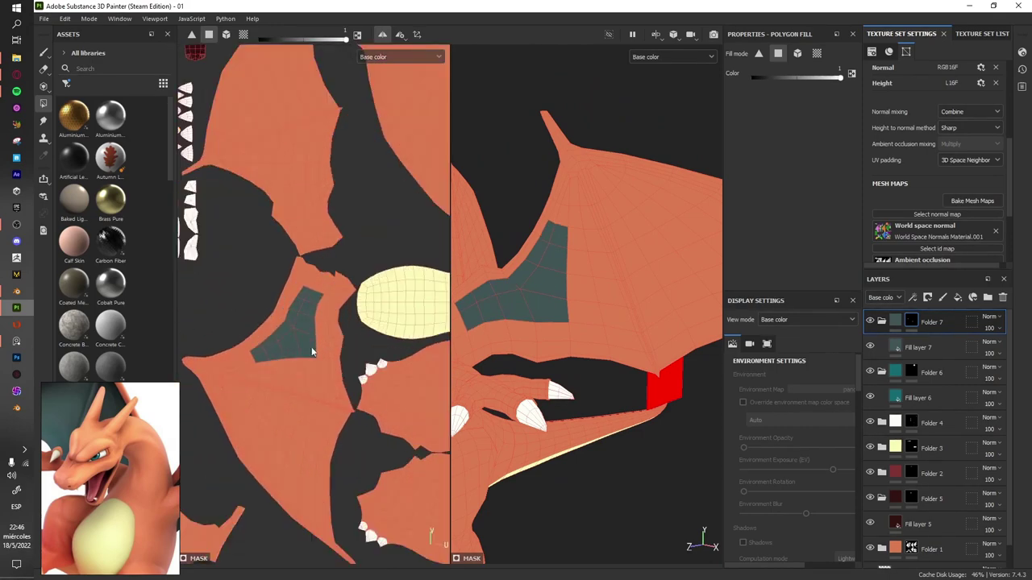
pyautogui.scroll(3, 299, 332)
# - Box-select blocks of wing faces in the UV layout to turn them teal
pyautogui.moveTo(311, 338); pyautogui.dragTo(384, 368)
pyautogui.moveTo(320, 306); pyautogui.dragTo(379, 335)
pyautogui.scroll(2, 322, 287)
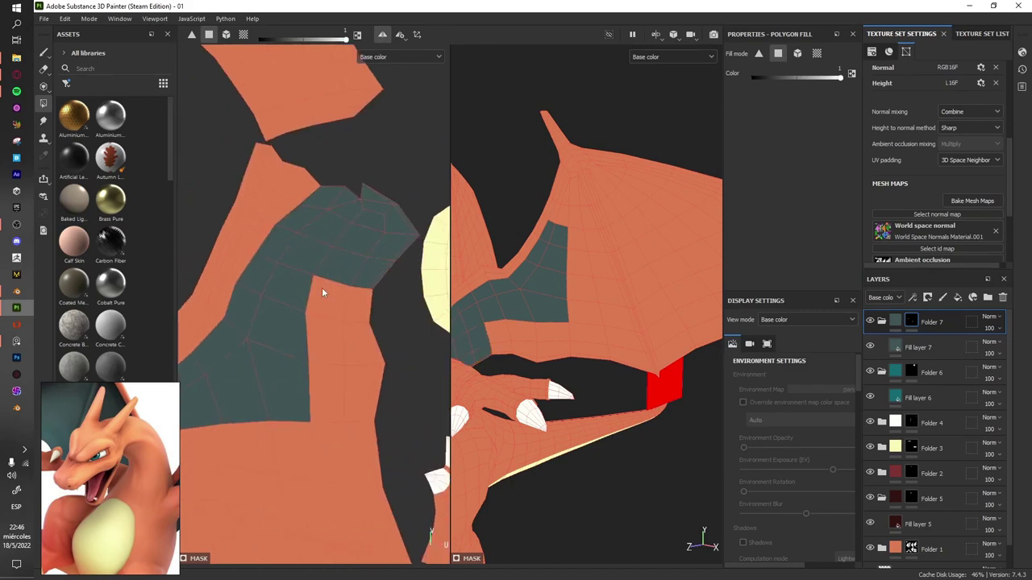
pyautogui.scroll(-2, 355, 279)
pyautogui.click(363, 348)
pyautogui.scroll(-2, 286, 234)
pyautogui.moveTo(286, 233); pyautogui.dragTo(406, 316)
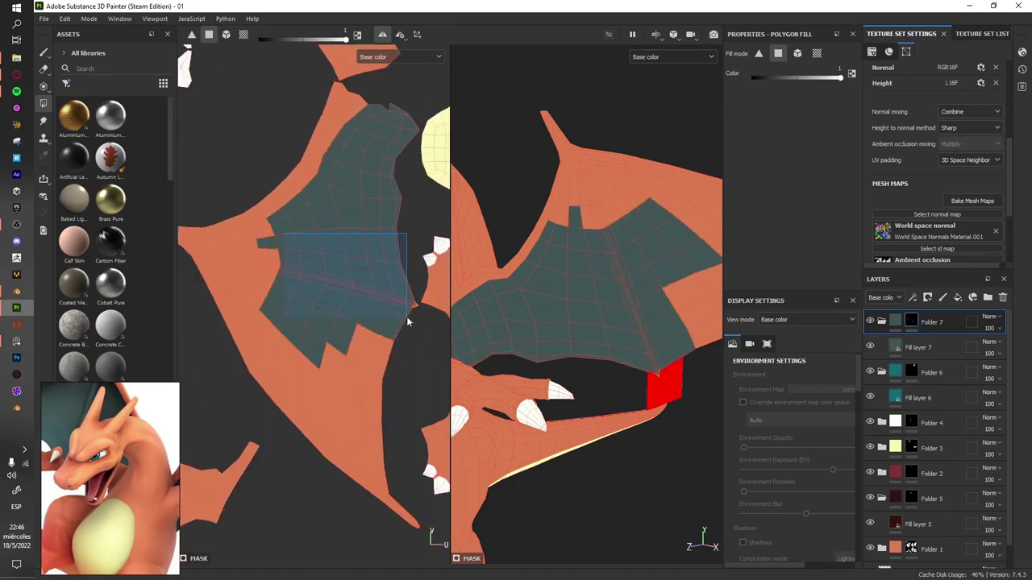
pyautogui.scroll(2, 418, 332)
pyautogui.scroll(-5, 463, 289)
pyautogui.keyDown('alt'); pyautogui.moveTo(594, 299); pyautogui.dragTo(608, 270); pyautogui.keyUp('alt')
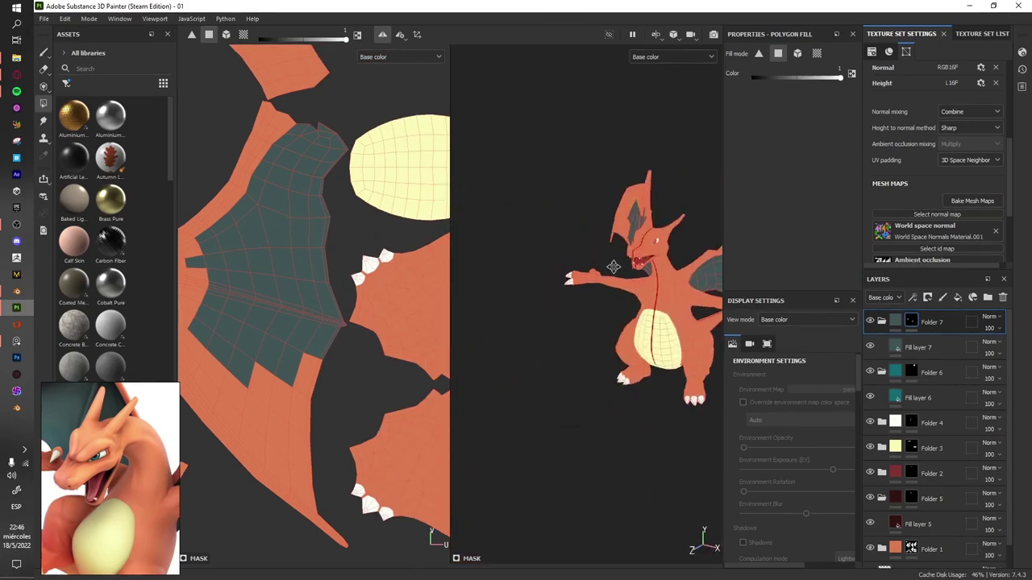
pyautogui.scroll(5, 606, 331)
pyautogui.moveTo(607, 330)
pyautogui.keyDown('alt'); pyautogui.mouseDown()
pyautogui.moveTo(533, 248)
pyautogui.moveTo(588, 331)
pyautogui.mouseUp(); pyautogui.keyUp('alt')
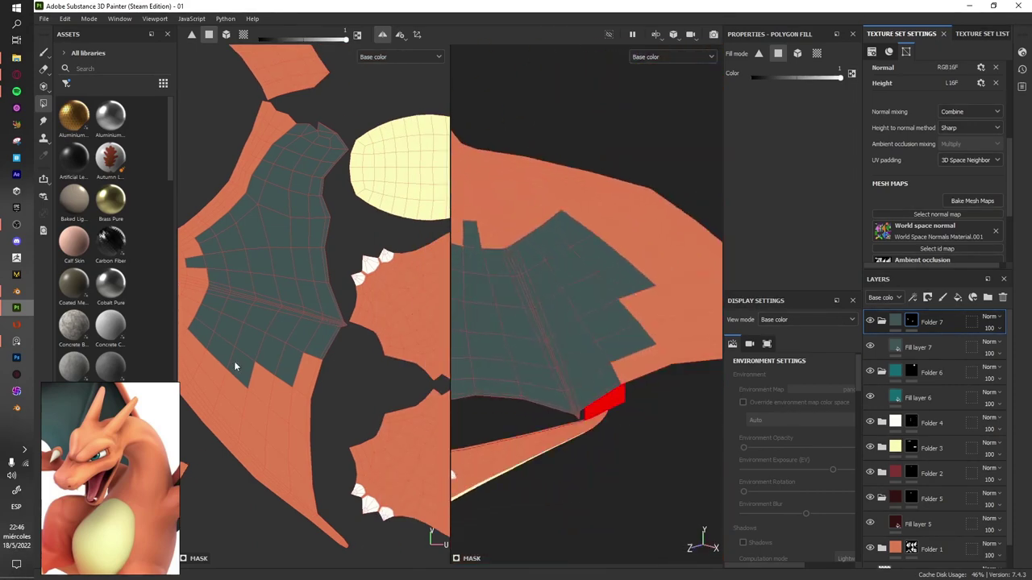
# - Fill further wing rectangles teal, undoing the overflow onto lower faces and redoing it smaller
pyautogui.moveTo(237, 363); pyautogui.dragTo(258, 308, button='middle')
pyautogui.moveTo(246, 306); pyautogui.dragTo(390, 524)
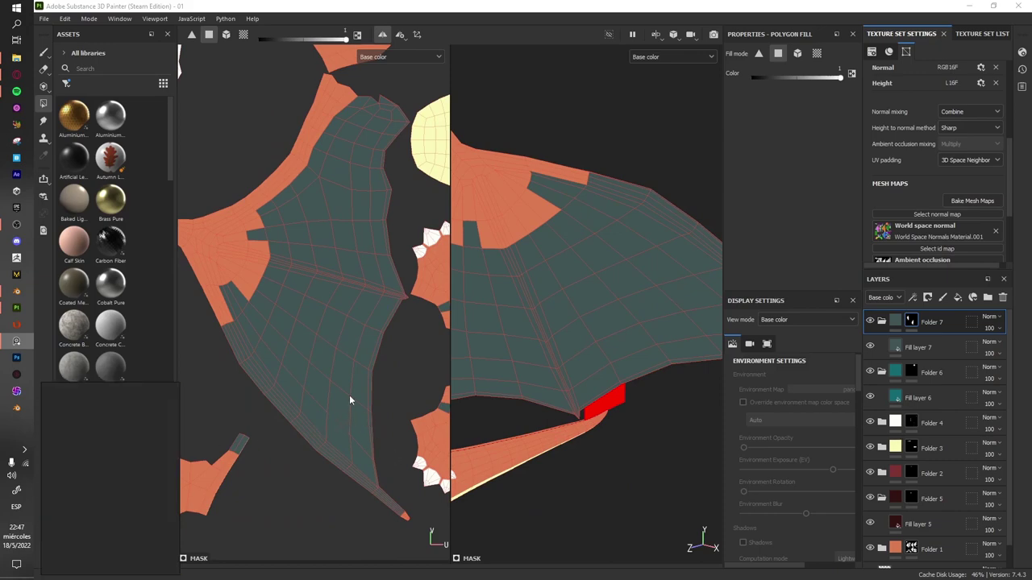
pyautogui.hotkey('ctrl', 'z')
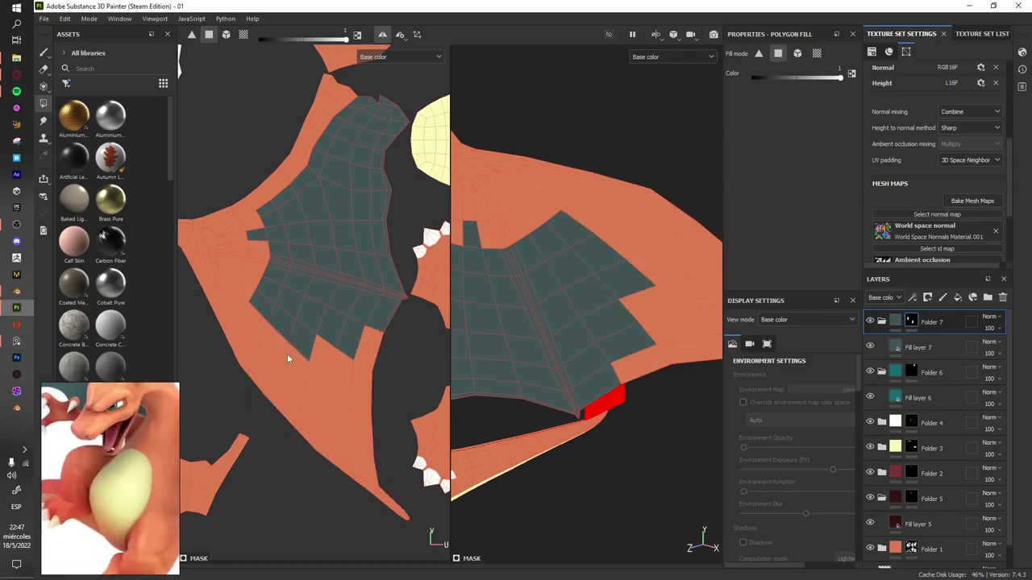
pyautogui.moveTo(266, 319); pyautogui.dragTo(291, 381)
pyautogui.scroll(2, 281, 370)
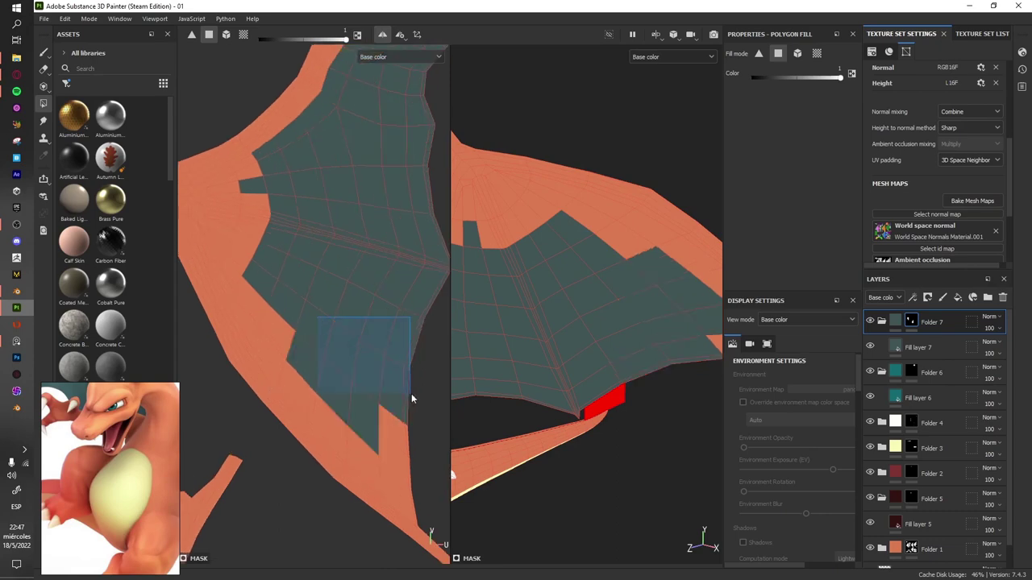
pyautogui.moveTo(368, 413); pyautogui.dragTo(424, 503)
pyautogui.moveTo(423, 503)
pyautogui.mouseDown(button='middle')
pyautogui.moveTo(327, 416)
pyautogui.moveTo(315, 343)
pyautogui.mouseUp(button='middle')
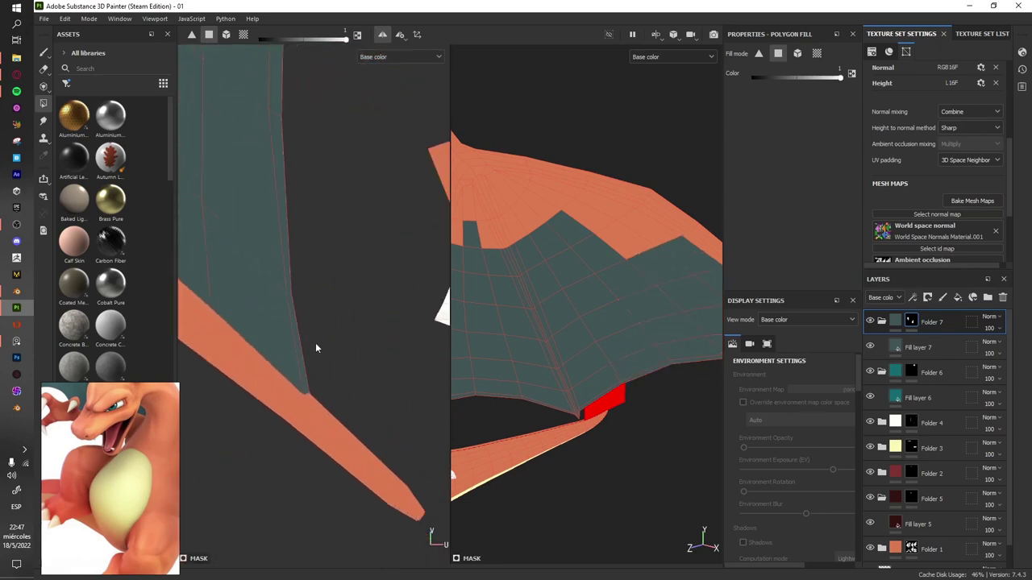
pyautogui.keyDown('alt'); pyautogui.moveTo(500, 331); pyautogui.dragTo(590, 328); pyautogui.keyUp('alt')
pyautogui.scroll(-5, 591, 328)
pyautogui.moveTo(622, 242)
pyautogui.keyDown('alt'); pyautogui.mouseDown()
pyautogui.moveTo(612, 351)
pyautogui.moveTo(495, 324)
pyautogui.moveTo(536, 272)
pyautogui.moveTo(581, 352)
pyautogui.mouseUp(); pyautogui.keyUp('alt')
pyautogui.scroll(5, 611, 351)
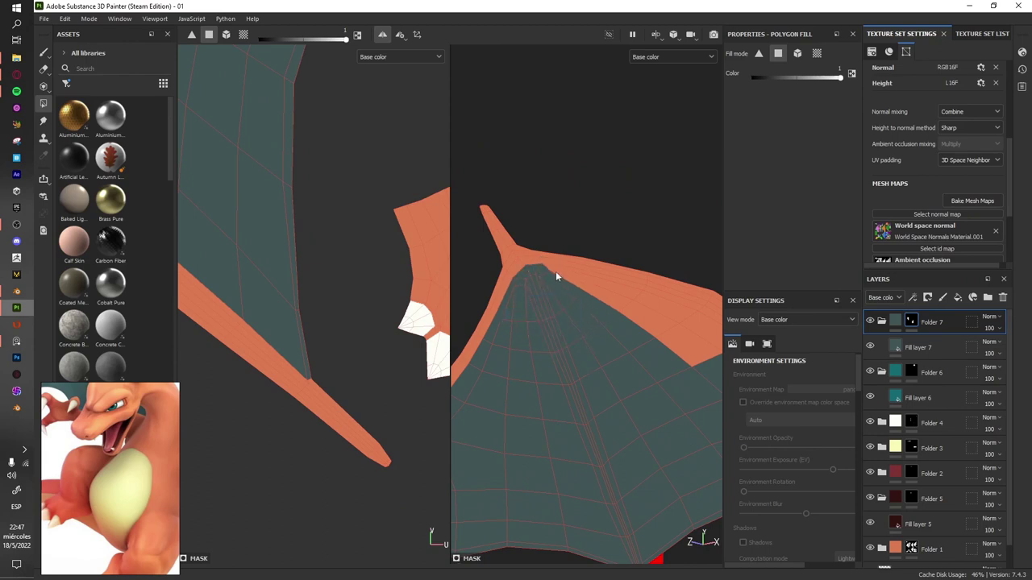
# - Fill the remaining wing membrane polygons teal and zoom out to the whole dragon
pyautogui.moveTo(595, 288)
pyautogui.mouseDown()
pyautogui.moveTo(589, 281)
pyautogui.moveTo(668, 313)
pyautogui.moveTo(572, 306)
pyautogui.moveTo(593, 362)
pyautogui.moveTo(524, 295)
pyautogui.mouseUp()
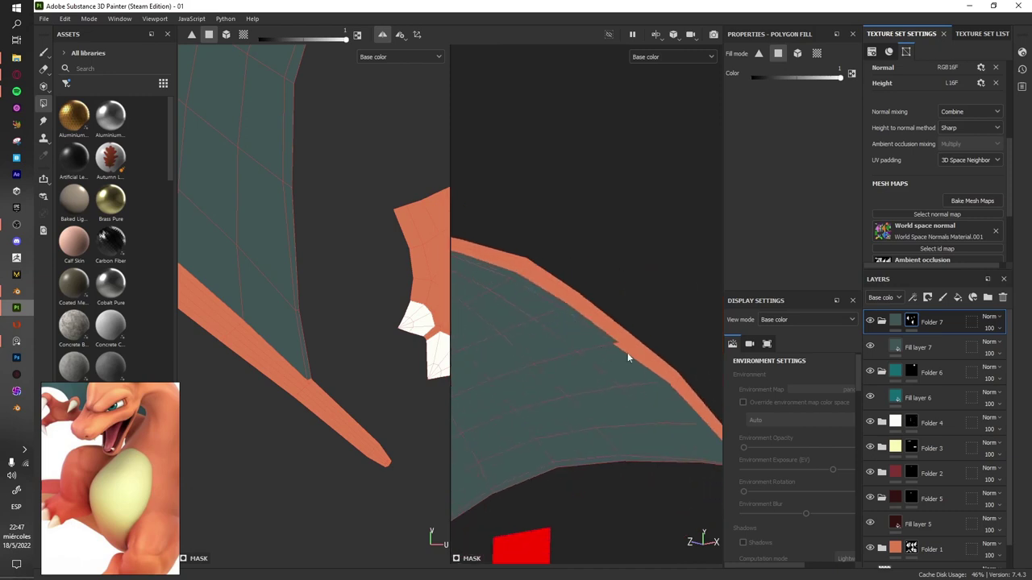
pyautogui.moveTo(634, 403)
pyautogui.keyDown('alt'); pyautogui.mouseDown()
pyautogui.moveTo(680, 237)
pyautogui.moveTo(583, 341)
pyautogui.mouseUp(); pyautogui.keyUp('alt')
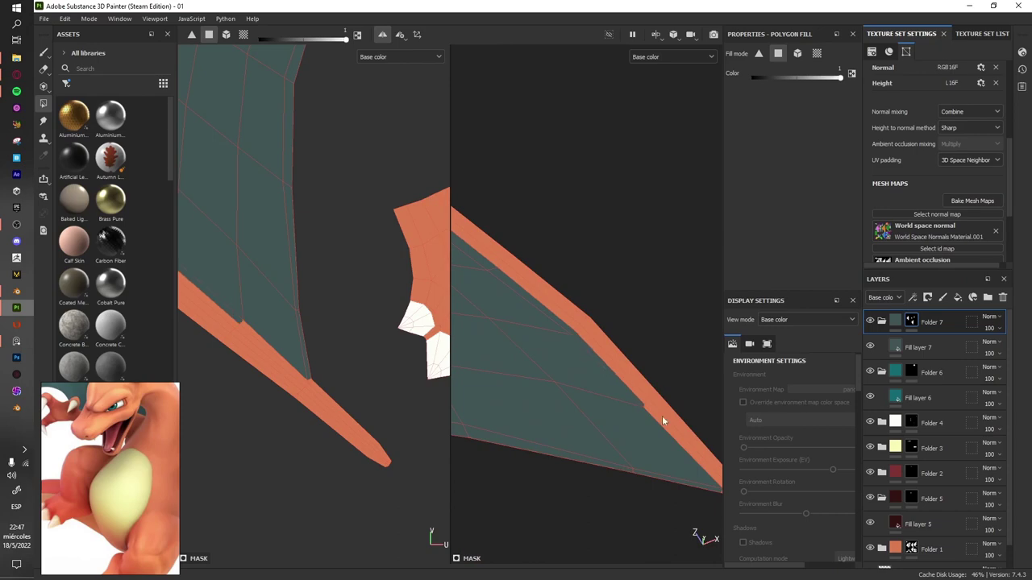
pyautogui.moveTo(662, 416)
pyautogui.keyDown('alt'); pyautogui.mouseDown()
pyautogui.moveTo(592, 422)
pyautogui.moveTo(599, 367)
pyautogui.mouseUp(); pyautogui.keyUp('alt')
pyautogui.scroll(-5, 592, 422)
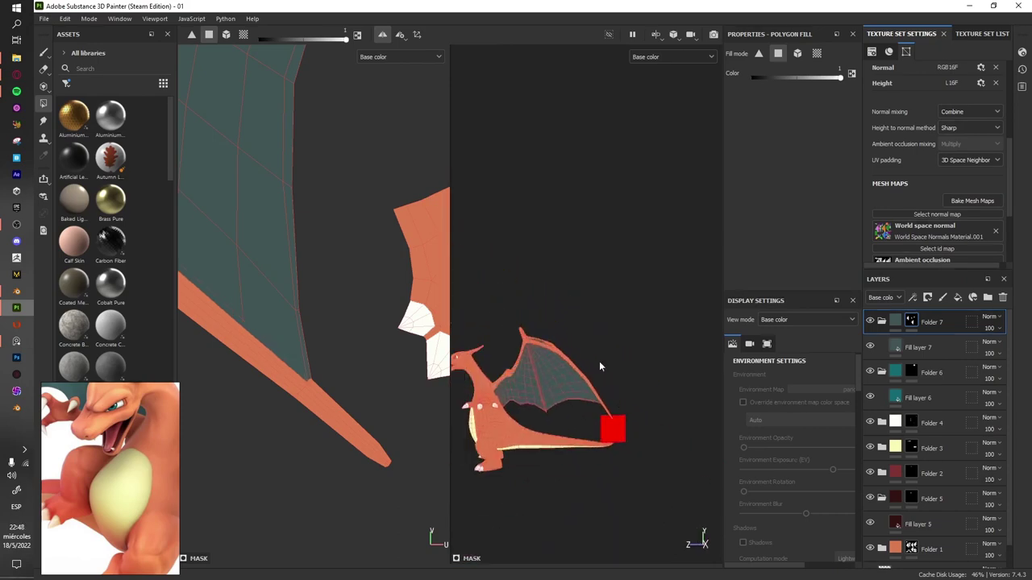
pyautogui.scroll(-5, 284, 344)
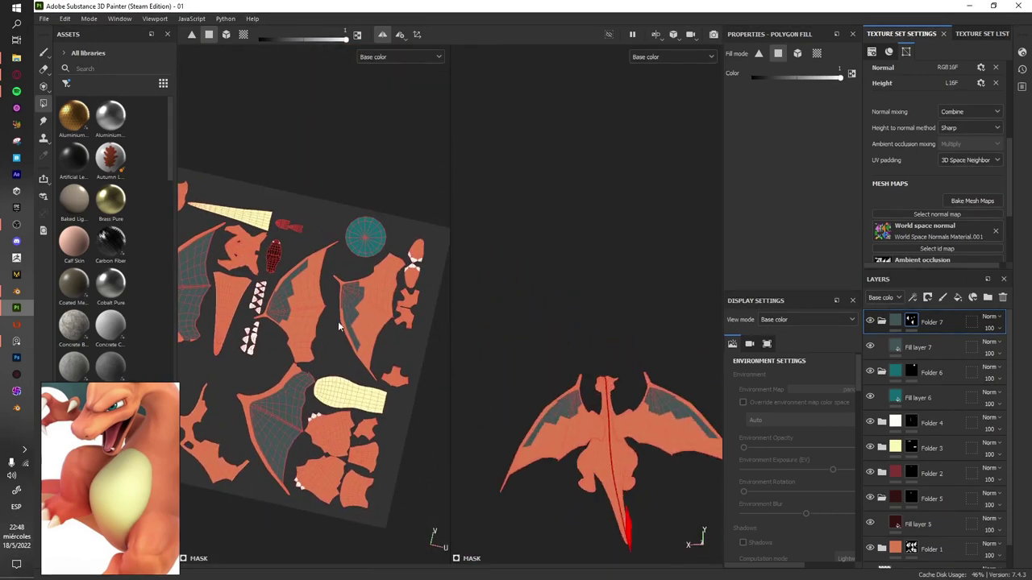
# - Switch to erasing with the polygon fill and clear stray teal from a wing patch
pyautogui.scroll(3, 338, 327)
pyautogui.press('4')
pyautogui.press('3')
pyautogui.press('4')
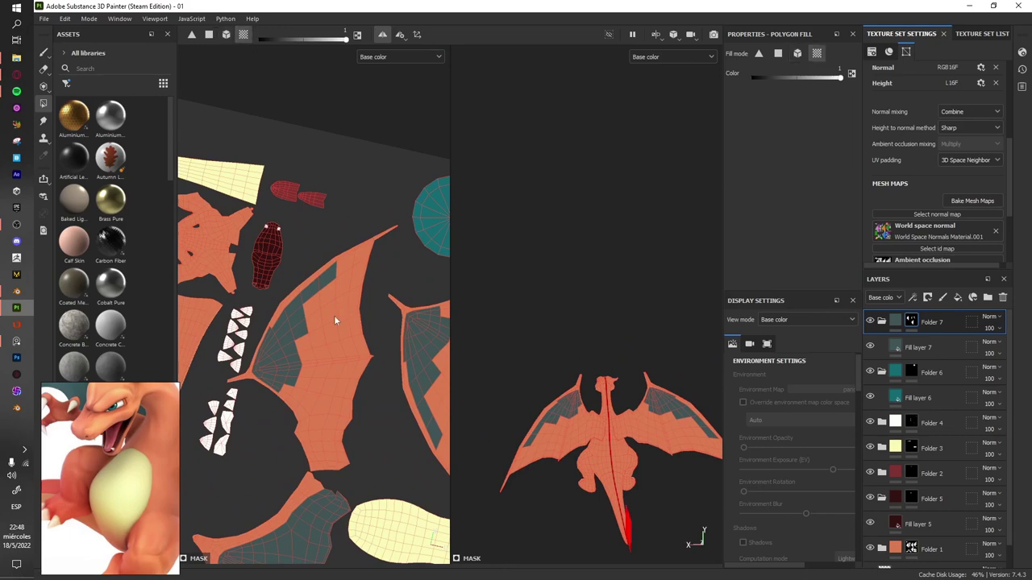
pyautogui.press('x')
pyautogui.click(317, 319)
# - Return to the brush tool, frame the whole dragon and check the mirror settings
pyautogui.moveTo(564, 362)
pyautogui.keyDown('alt'); pyautogui.mouseDown()
pyautogui.moveTo(645, 322)
pyautogui.moveTo(557, 347)
pyautogui.mouseUp(); pyautogui.keyUp('alt')
pyautogui.scroll(5, 549, 347)
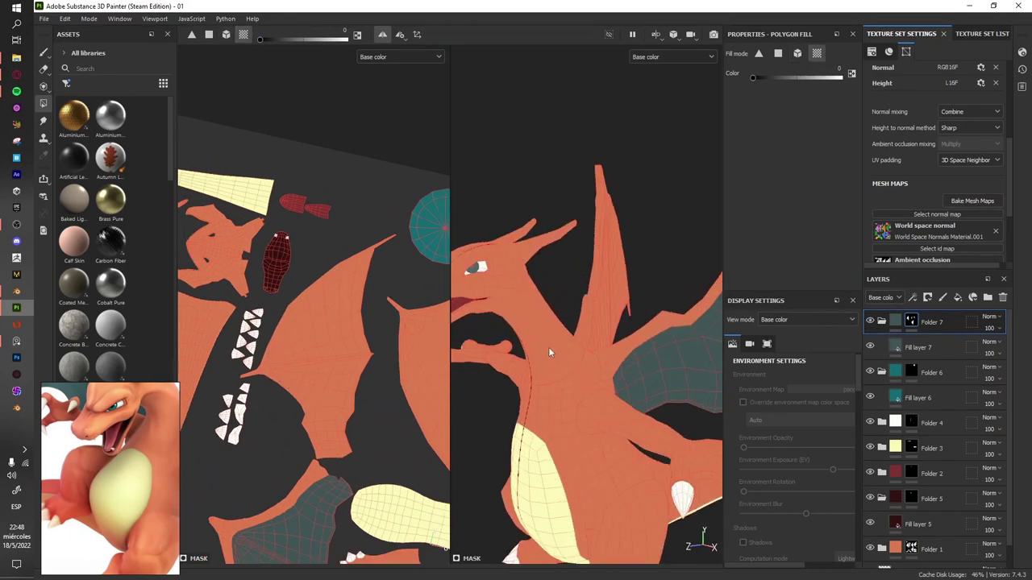
pyautogui.click(44, 53)
pyautogui.press('f')
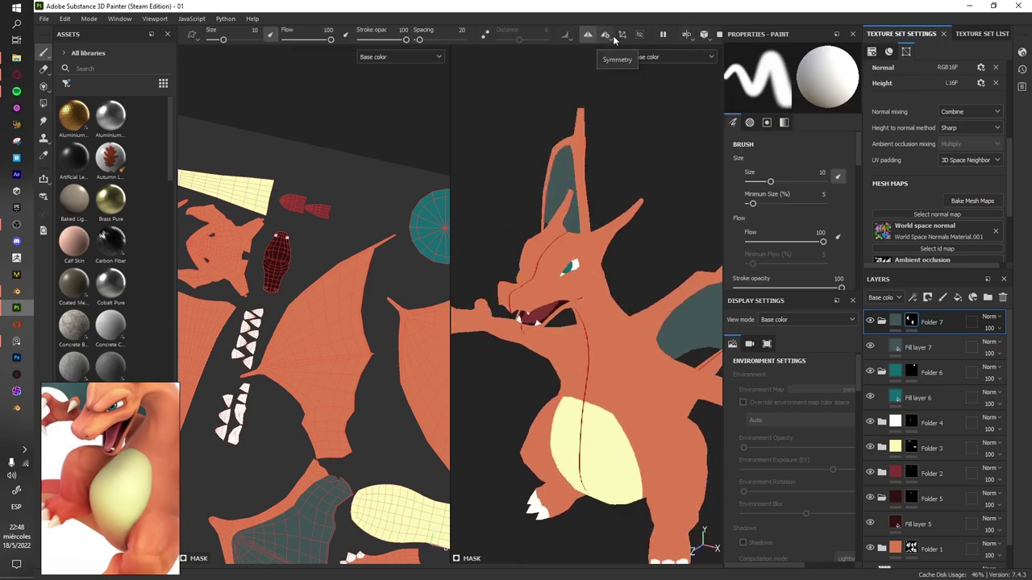
pyautogui.click(613, 36)
pyautogui.moveTo(564, 323)
pyautogui.keyDown('alt'); pyautogui.mouseDown()
pyautogui.moveTo(628, 290)
pyautogui.moveTo(608, 272)
pyautogui.mouseUp(); pyautogui.keyUp('alt')
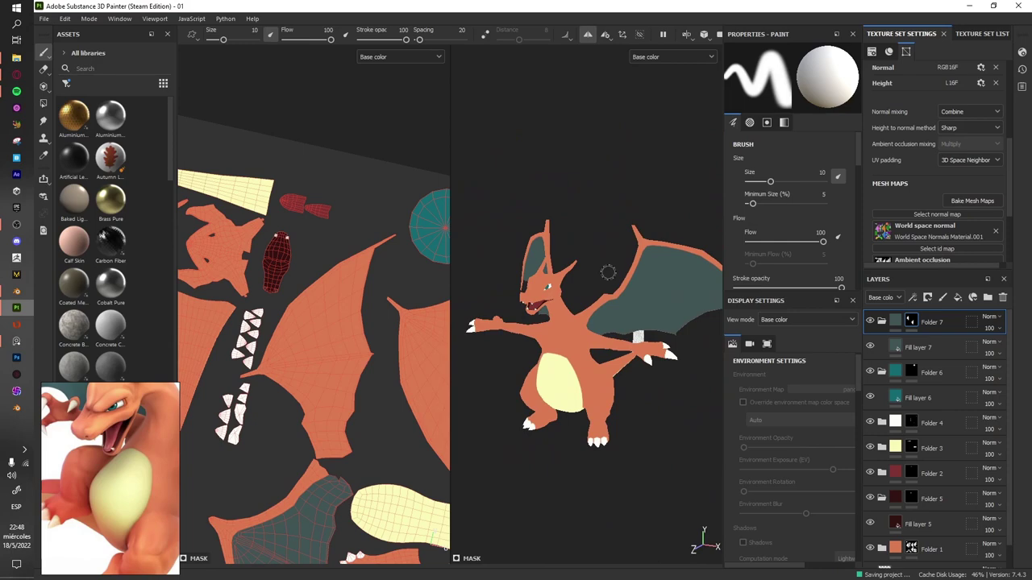
# - Collapse Folders 7 and 6, then add Fill layer 8 with a black mask above Fill layer 1
pyautogui.click(882, 321)
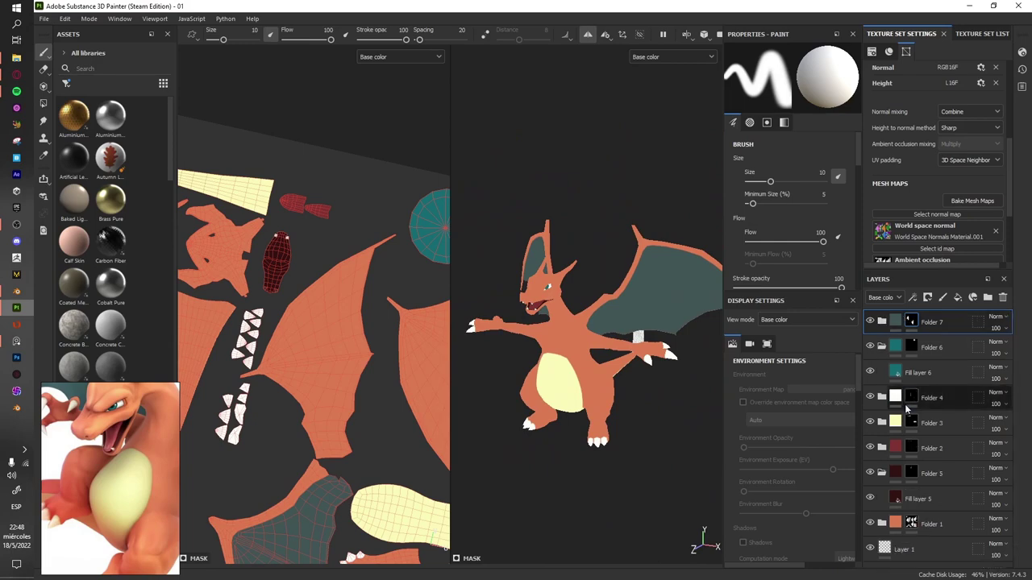
pyautogui.click(882, 347)
pyautogui.click(882, 500)
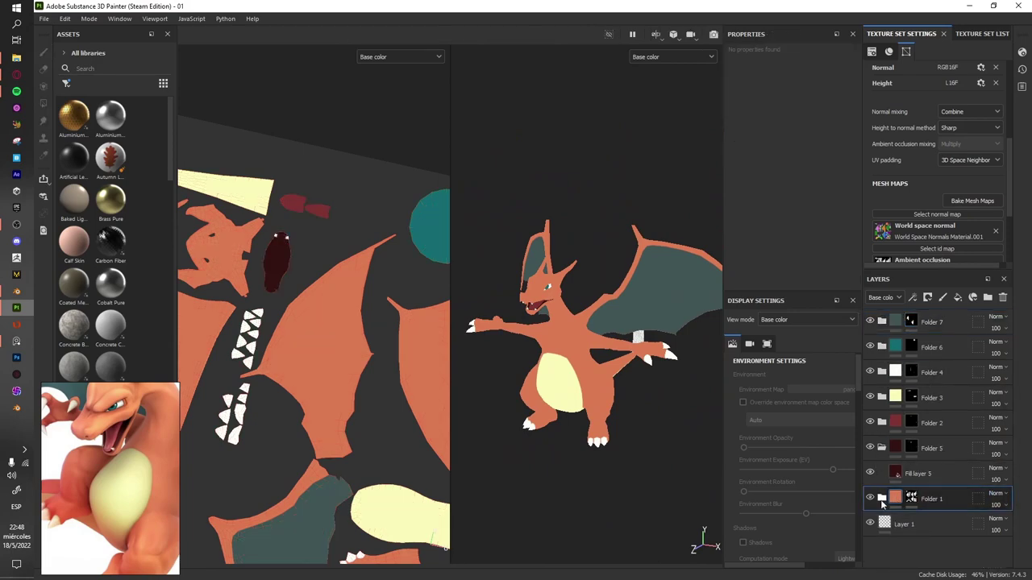
pyautogui.click(915, 524)
pyautogui.rightClick(915, 524)
pyautogui.press('Escape')
pyautogui.click(958, 297)
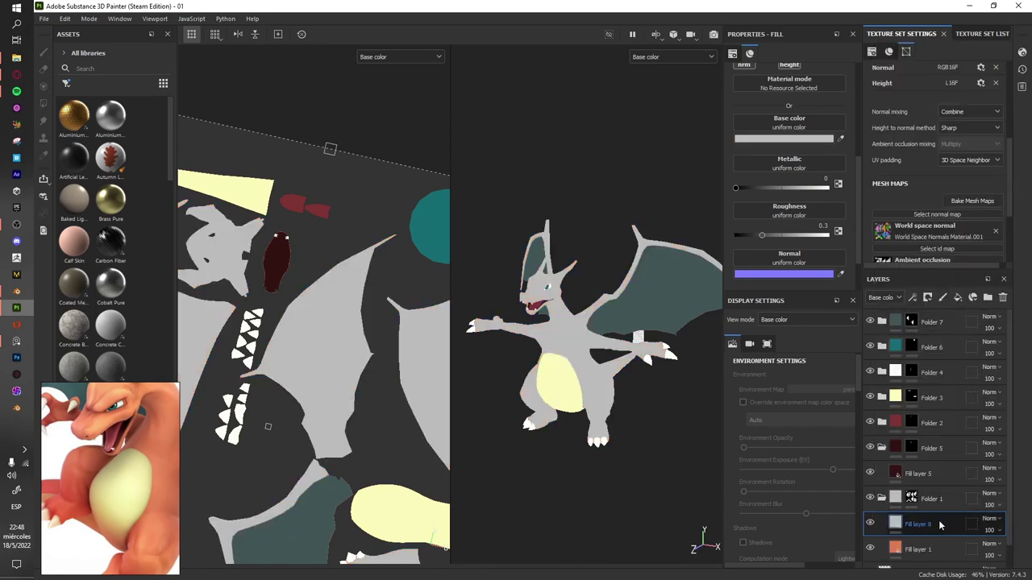
pyautogui.rightClick(938, 519)
pyautogui.click(933, 73)
pyautogui.scroll(-1, 949, 516)
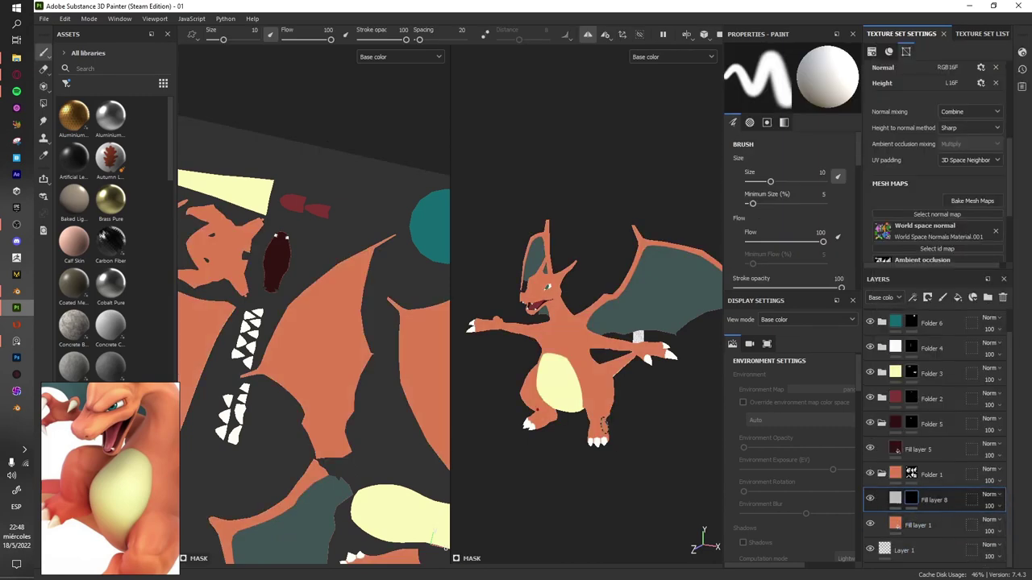
pyautogui.rightClick(911, 500)
# - Add an Ambient Occlusion generator to Fill layer 8's mask and make the fill orange
pyautogui.click(927, 402)
pyautogui.click(792, 80)
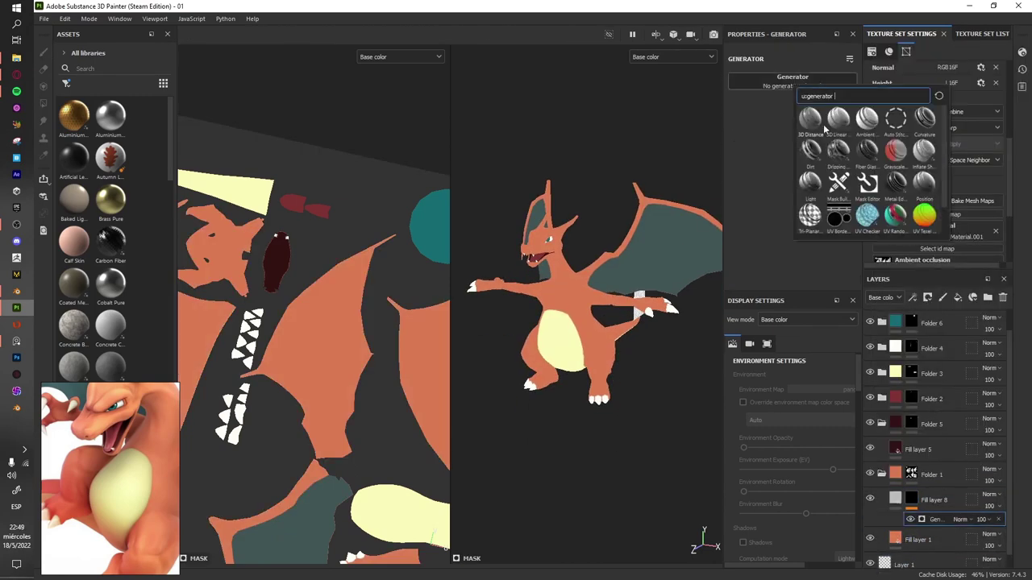
pyautogui.click(867, 130)
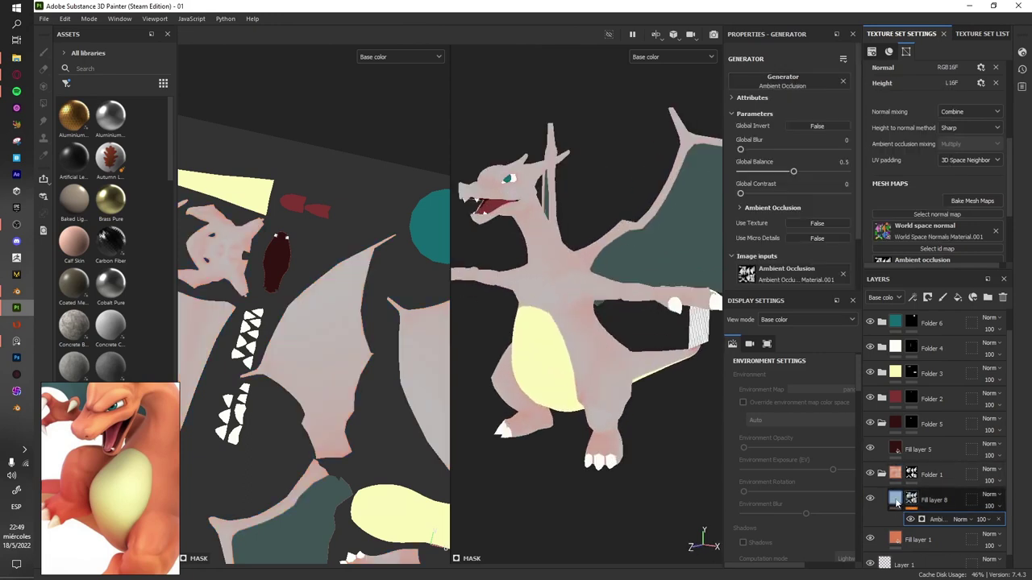
pyautogui.click(936, 500)
pyautogui.click(840, 139)
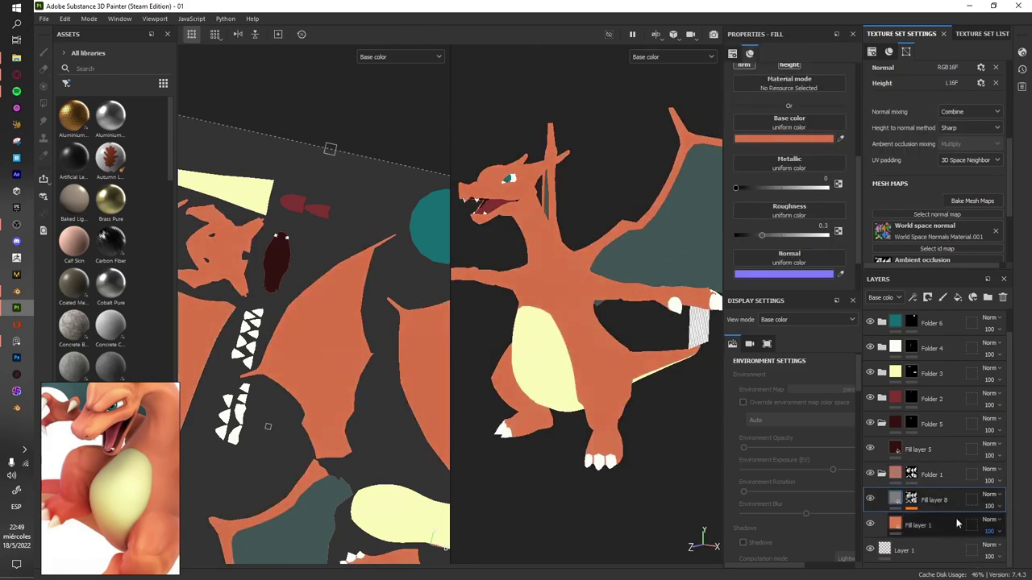
pyautogui.click(150, 413)
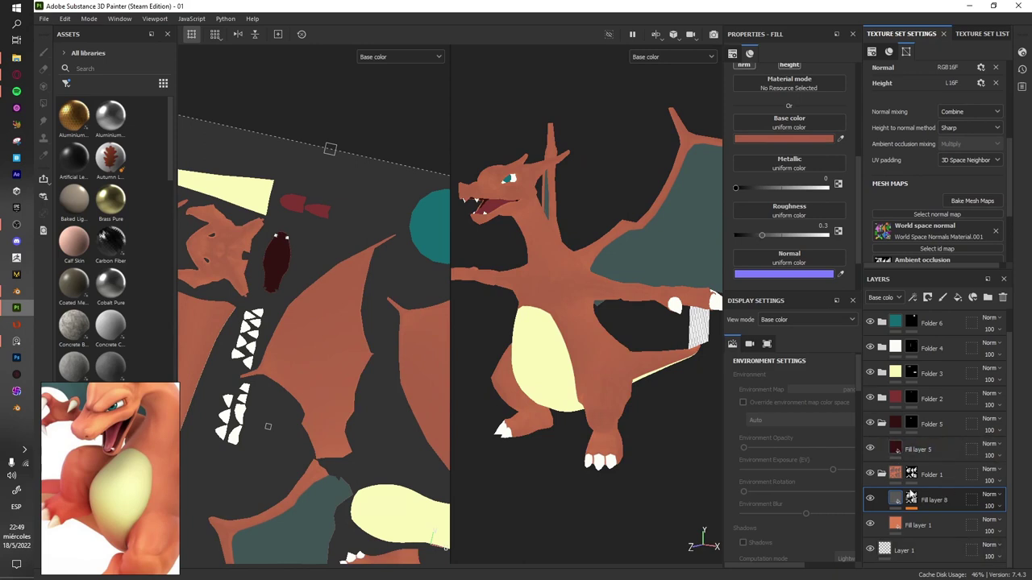
# - Invert the occlusion mask and set Global Blur 2.27, Balance 0.24, Contrast 0.44
pyautogui.click(911, 500)
pyautogui.click(935, 519)
pyautogui.moveTo(765, 149); pyautogui.dragTo(776, 149)
pyautogui.moveTo(793, 171)
pyautogui.mouseDown()
pyautogui.moveTo(747, 172)
pyautogui.moveTo(783, 193)
pyautogui.mouseUp()
pyautogui.click(817, 126)
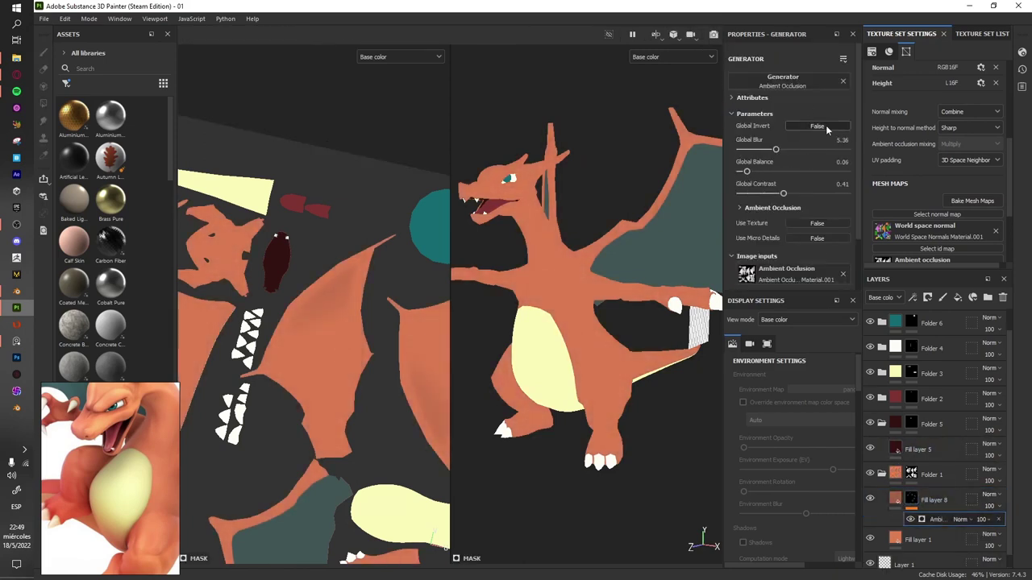
pyautogui.moveTo(776, 149); pyautogui.dragTo(726, 152)
pyautogui.click(742, 149)
pyautogui.moveTo(783, 193)
pyautogui.mouseDown()
pyautogui.moveTo(753, 193)
pyautogui.moveTo(726, 173)
pyautogui.moveTo(765, 171)
pyautogui.moveTo(755, 149)
pyautogui.mouseUp()
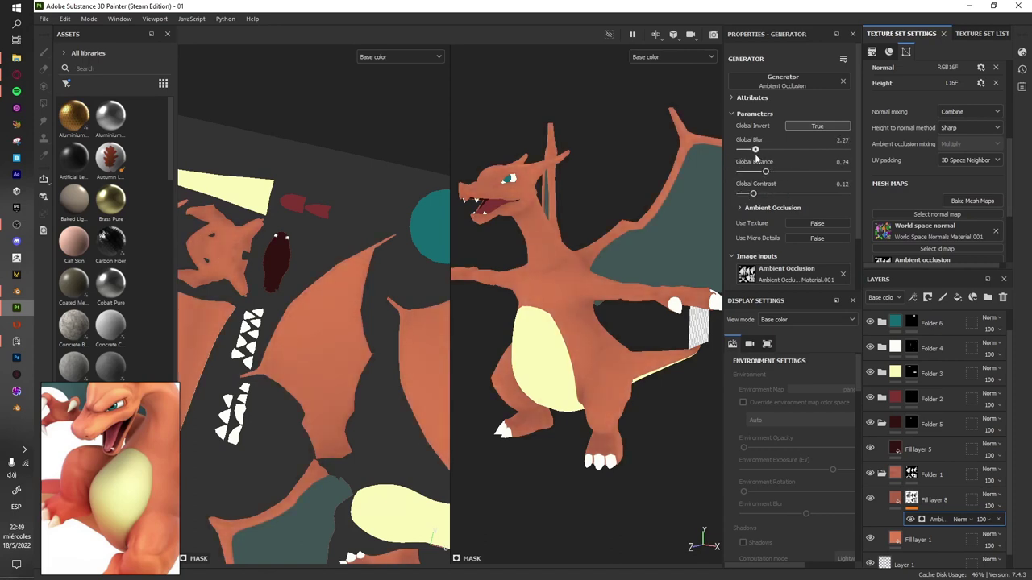
pyautogui.moveTo(753, 193); pyautogui.dragTo(786, 193)
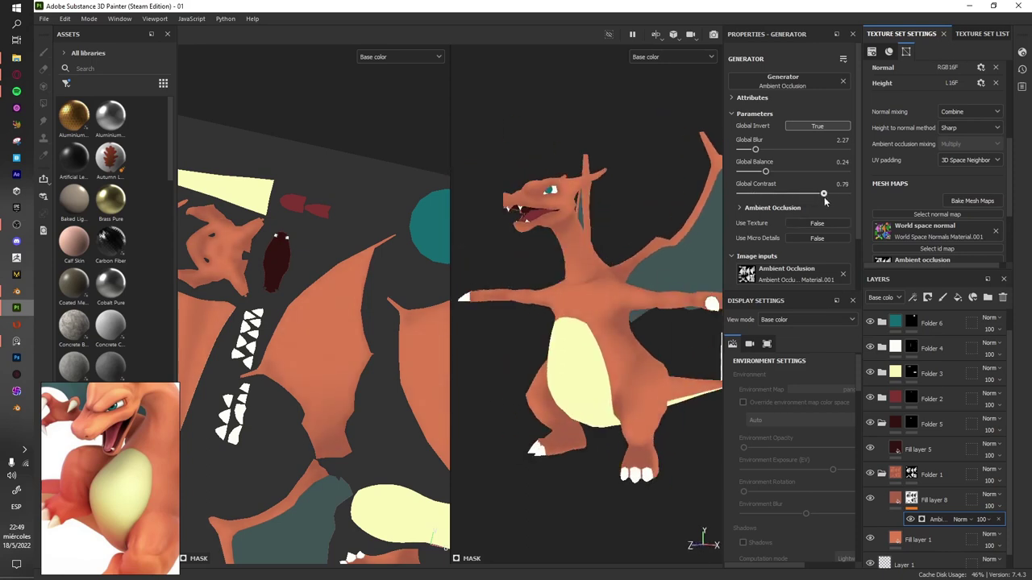
# - Adjust the Ambient Occlusion generator's own blur and set its balance to 0.46
pyautogui.keyDown('alt'); pyautogui.moveTo(672, 269); pyautogui.dragTo(613, 266); pyautogui.keyUp('alt')
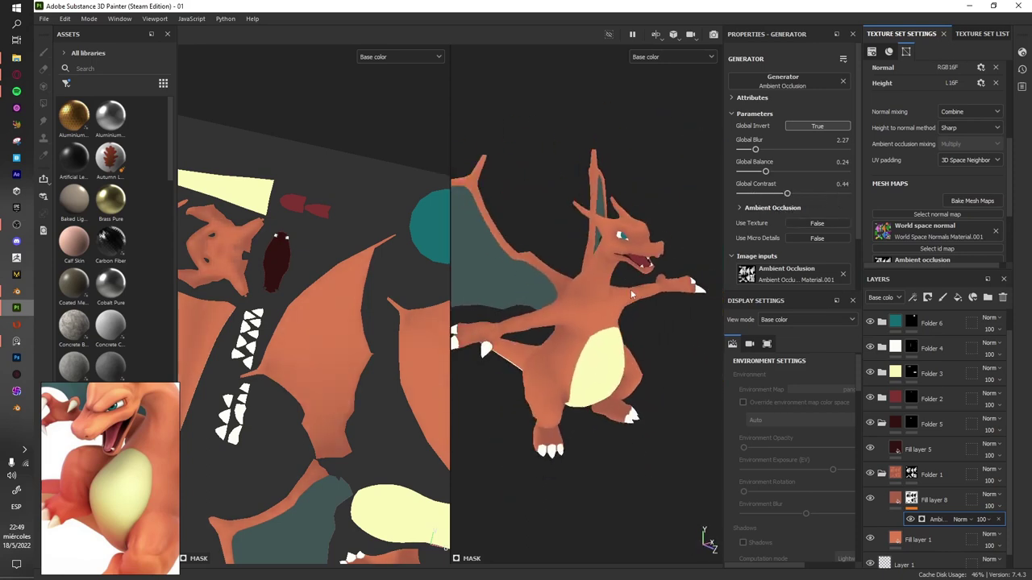
pyautogui.click(762, 208)
pyautogui.moveTo(748, 243)
pyautogui.mouseDown()
pyautogui.moveTo(798, 245)
pyautogui.moveTo(748, 243)
pyautogui.mouseUp()
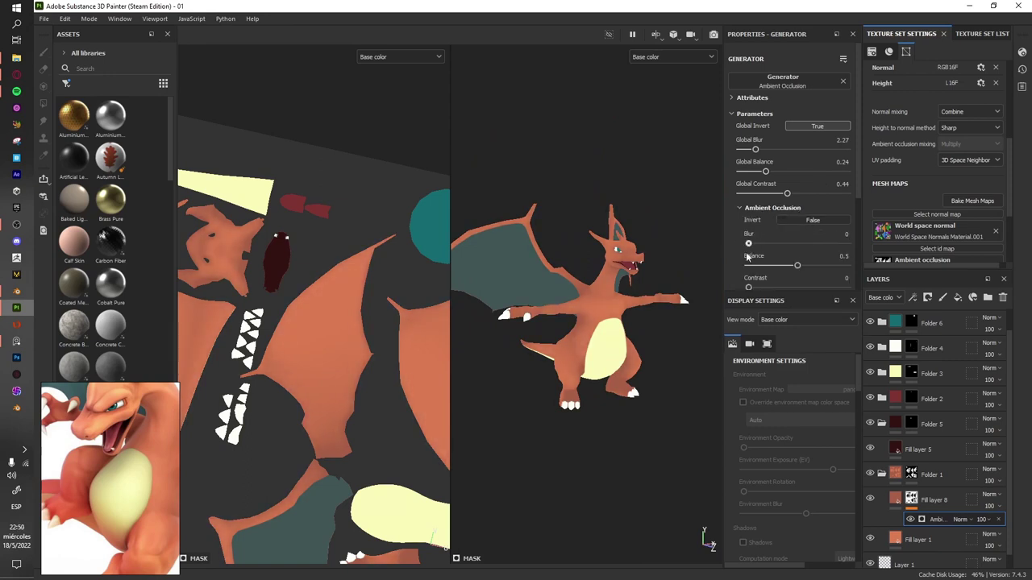
pyautogui.moveTo(796, 265); pyautogui.dragTo(793, 266)
pyautogui.moveTo(677, 298)
pyautogui.keyDown('alt'); pyautogui.mouseDown()
pyautogui.moveTo(647, 293)
pyautogui.moveTo(613, 330)
pyautogui.mouseUp(); pyautogui.keyUp('alt')
pyautogui.scroll(3, 648, 293)
pyautogui.scroll(-3, 612, 330)
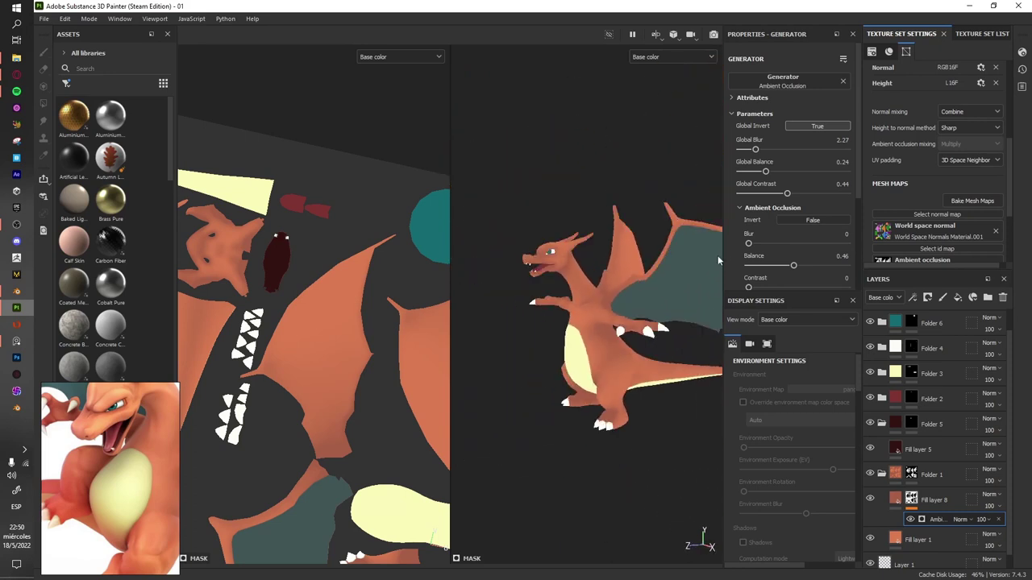
# - Toggle Global Invert off and back on to compare, then raise the occlusion blur
pyautogui.click(818, 125)
pyautogui.moveTo(596, 274)
pyautogui.keyDown('alt'); pyautogui.mouseDown()
pyautogui.moveTo(630, 282)
pyautogui.moveTo(581, 274)
pyautogui.mouseUp(); pyautogui.keyUp('alt')
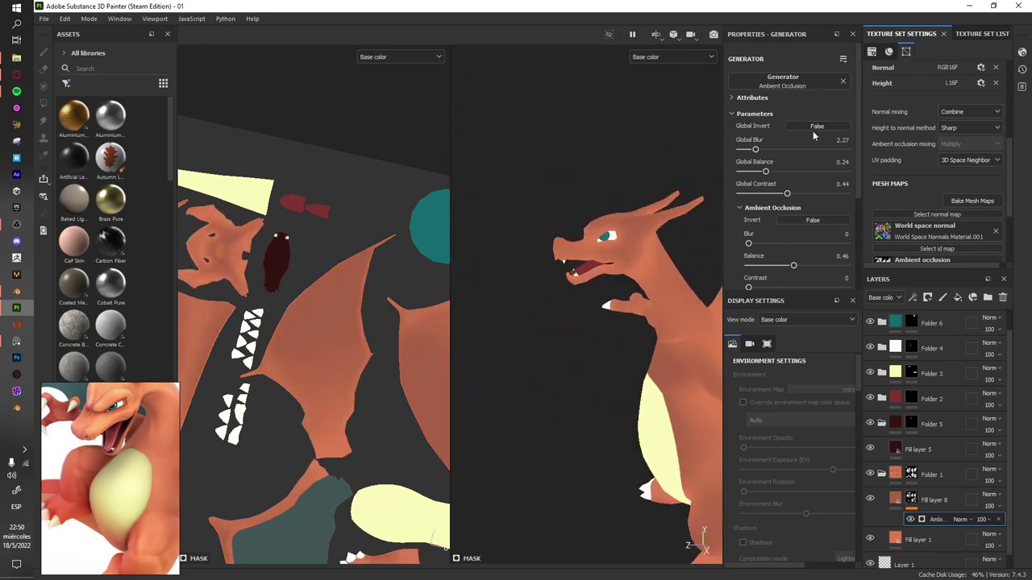
pyautogui.click(814, 127)
pyautogui.moveTo(748, 244)
pyautogui.mouseDown()
pyautogui.moveTo(783, 244)
pyautogui.moveTo(749, 243)
pyautogui.moveTo(798, 265)
pyautogui.mouseUp()
pyautogui.scroll(-3, 626, 275)
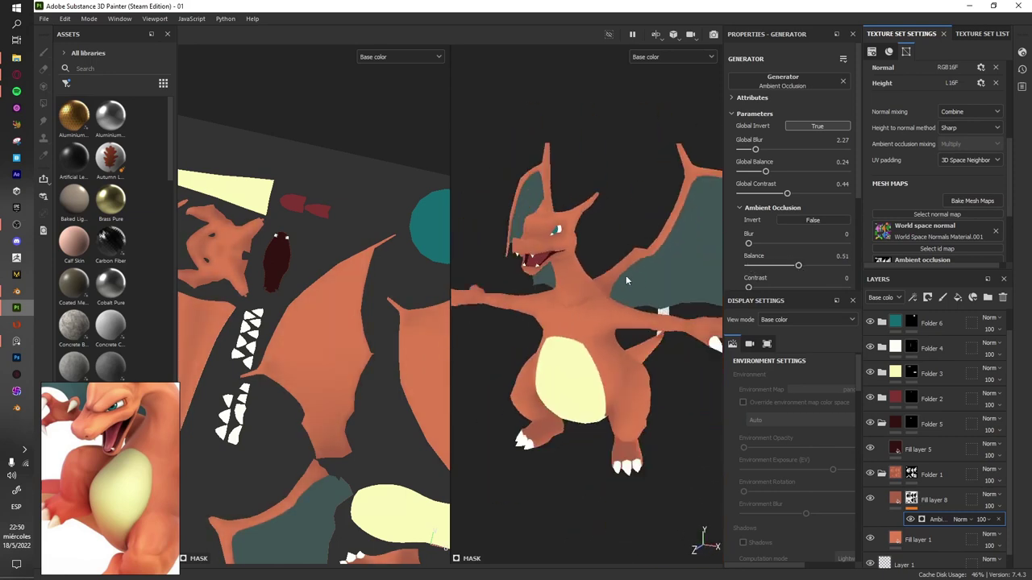
pyautogui.moveTo(626, 275)
pyautogui.keyDown('alt'); pyautogui.mouseDown()
pyautogui.moveTo(564, 271)
pyautogui.moveTo(677, 258)
pyautogui.moveTo(606, 309)
pyautogui.mouseUp(); pyautogui.keyUp('alt')
pyautogui.scroll(3, 628, 267)
pyautogui.scroll(-2, 677, 258)
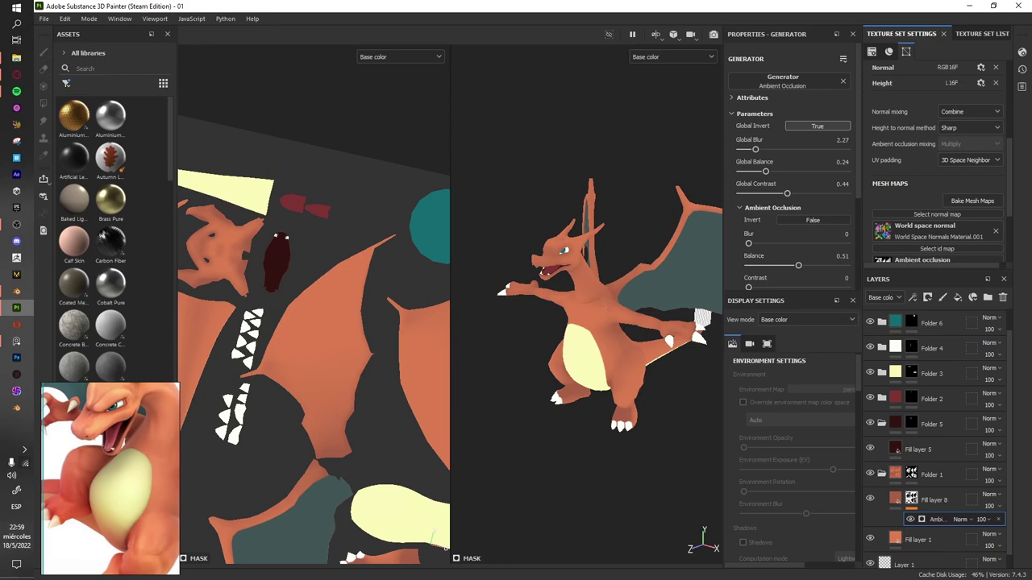
pyautogui.click(16, 91)
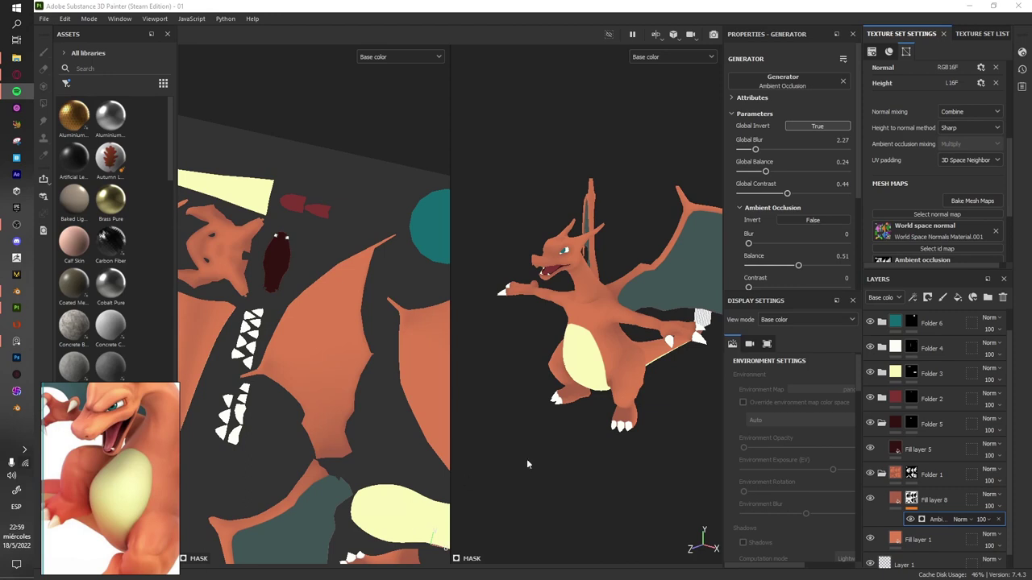
# - Add a paint effect to Fill layer 8's mask and shrink the brush to 3.93
pyautogui.scroll(5, 590, 335)
pyautogui.rightClick(949, 520)
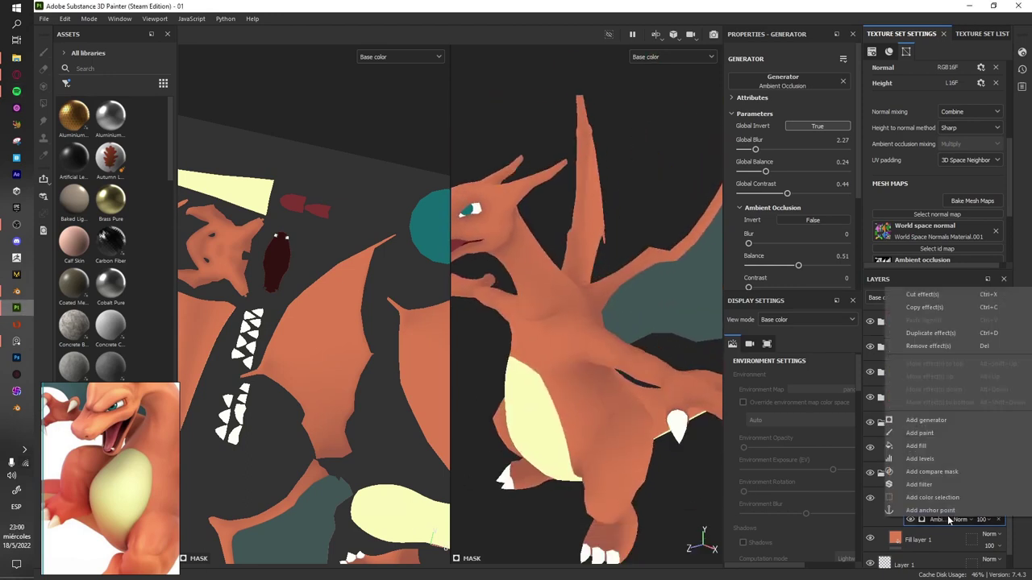
pyautogui.click(950, 436)
pyautogui.keyDown('alt'); pyautogui.moveTo(560, 315); pyautogui.dragTo(570, 370); pyautogui.keyUp('alt')
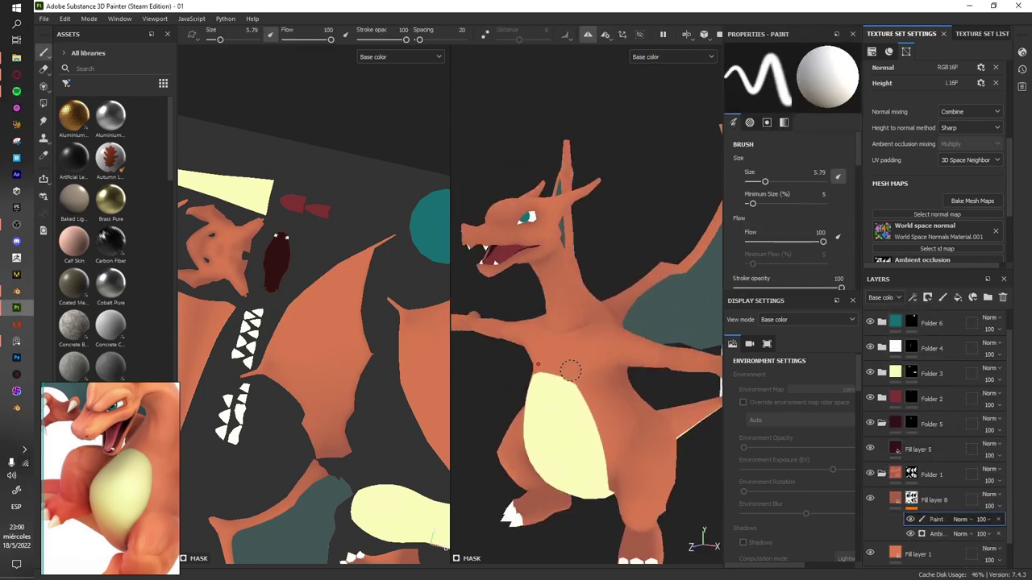
pyautogui.scroll(5, 570, 370)
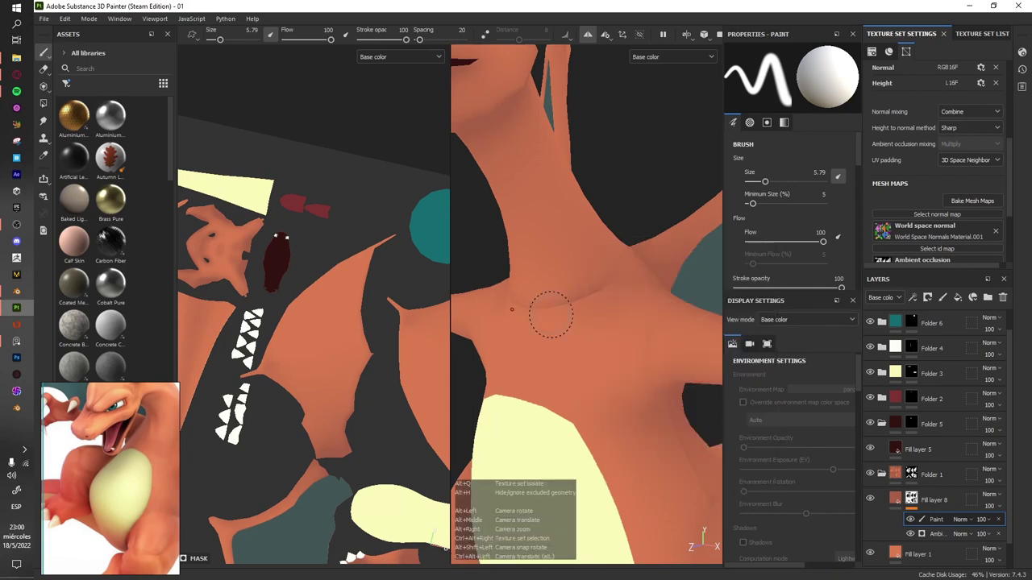
pyautogui.keyDown('alt'); pyautogui.moveTo(550, 314); pyautogui.dragTo(553, 341); pyautogui.keyUp('alt')
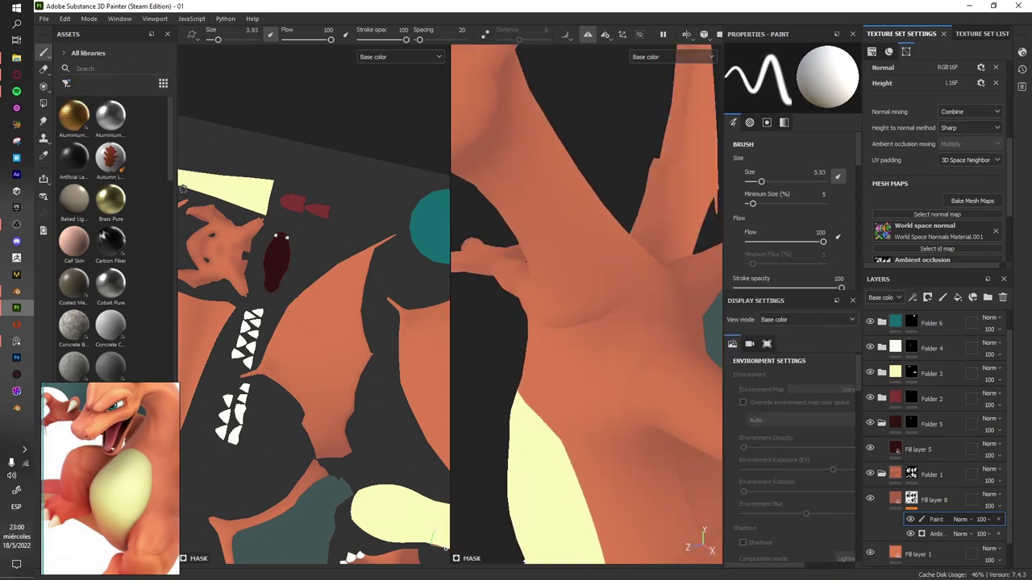
# - Choose the Artistic Heavy Sponge brush from the Brushes assets and set its colour to black
pyautogui.moveTo(178, 183); pyautogui.dragTo(258, 189)
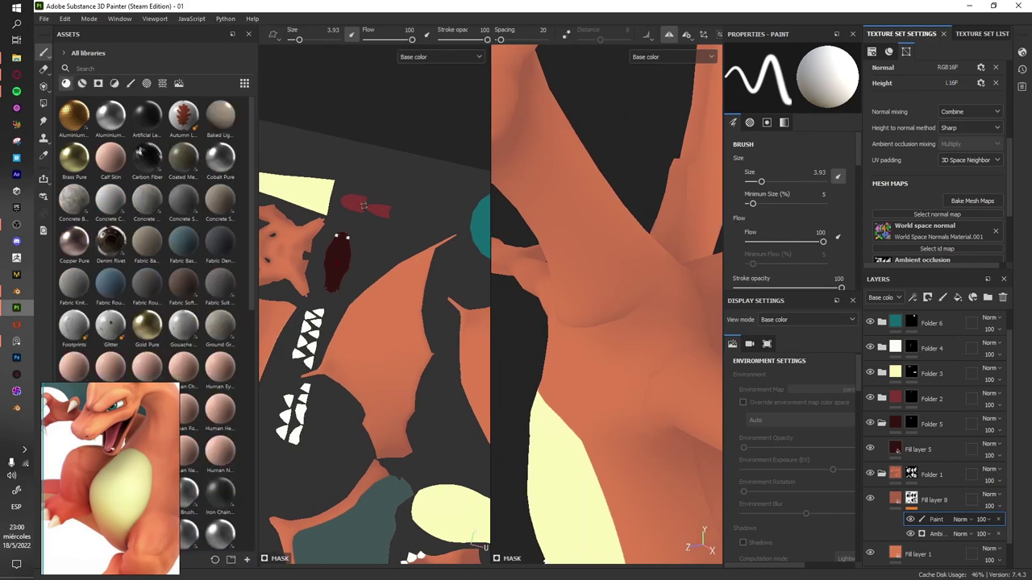
pyautogui.scroll(-2, 363, 207)
pyautogui.click(130, 83)
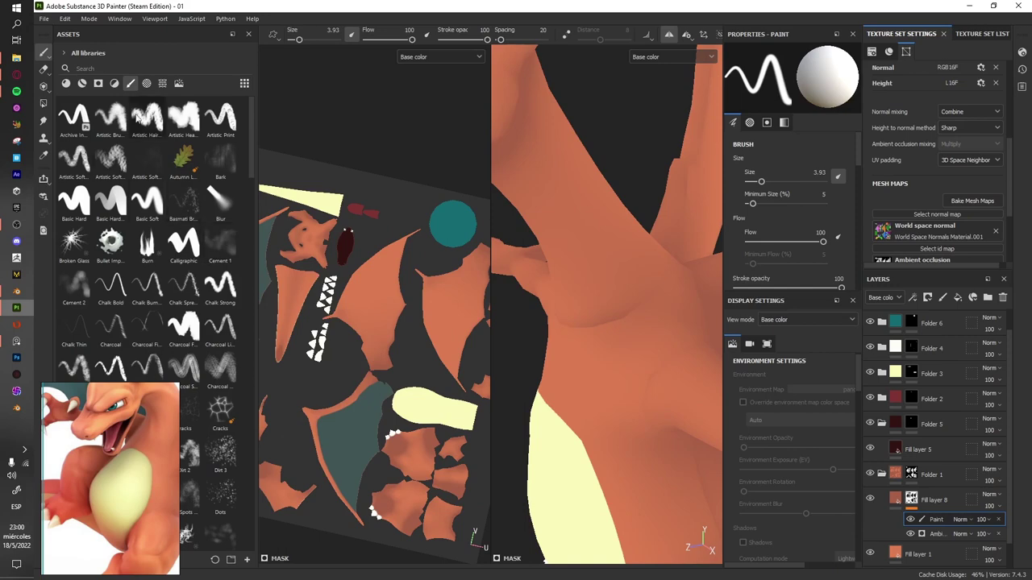
pyautogui.click(184, 117)
pyautogui.scroll(-2, 576, 302)
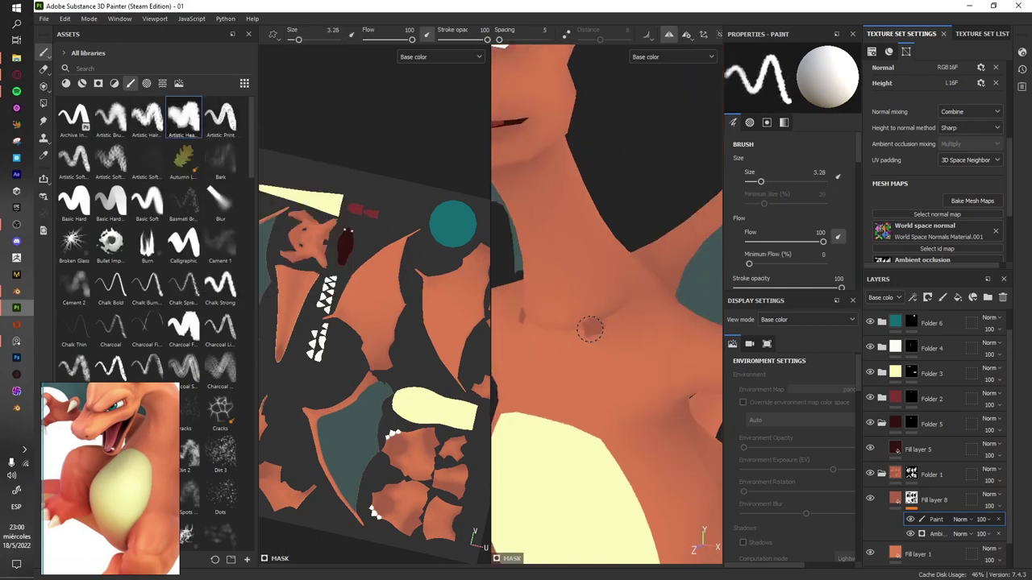
pyautogui.rightClick(646, 349)
pyautogui.scroll(-2, 693, 226)
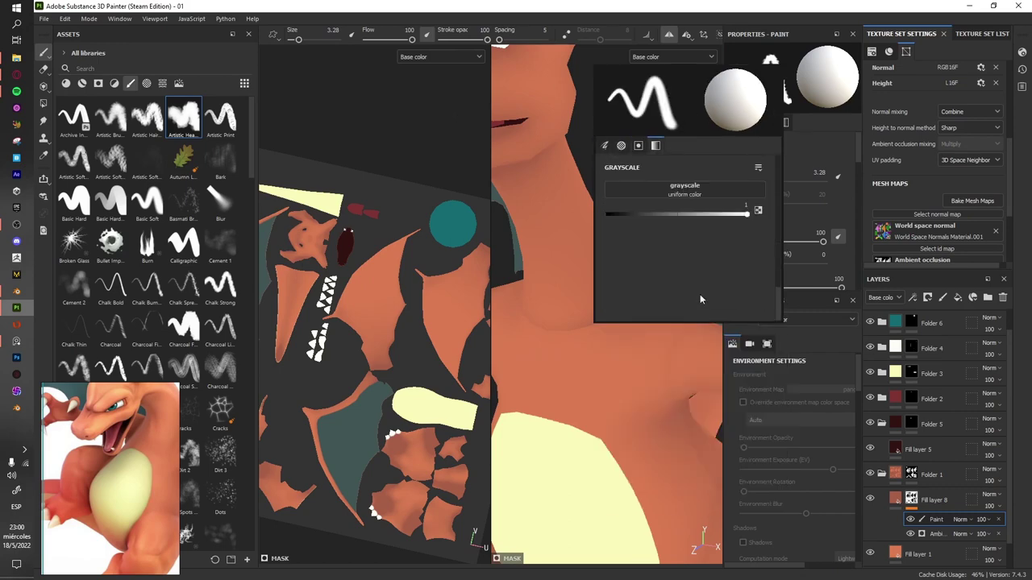
pyautogui.moveTo(704, 213); pyautogui.dragTo(609, 214)
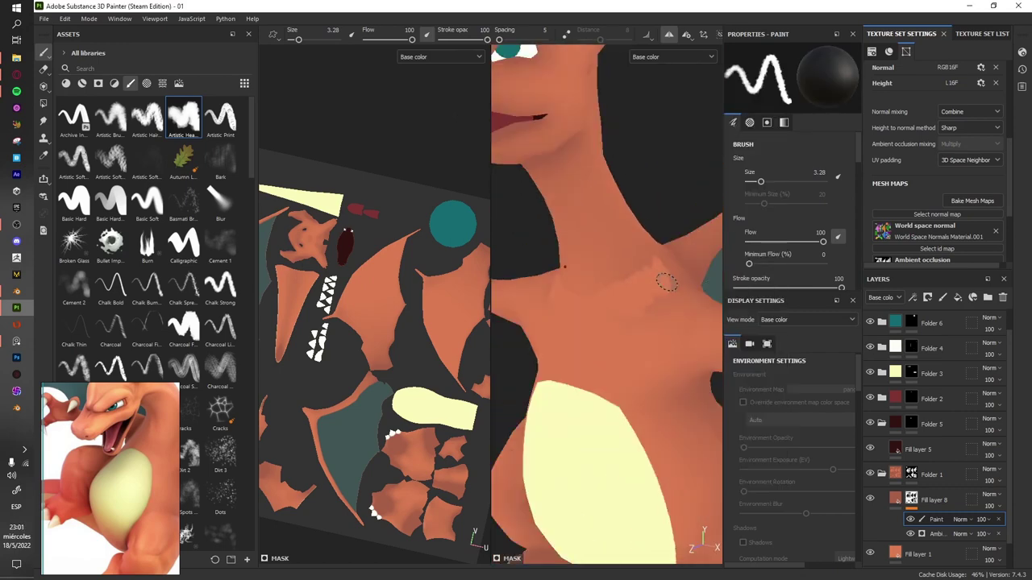
pyautogui.scroll(-5, 649, 278)
pyautogui.keyDown('alt'); pyautogui.moveTo(650, 278); pyautogui.dragTo(702, 290); pyautogui.keyUp('alt')
pyautogui.rightClick(935, 524)
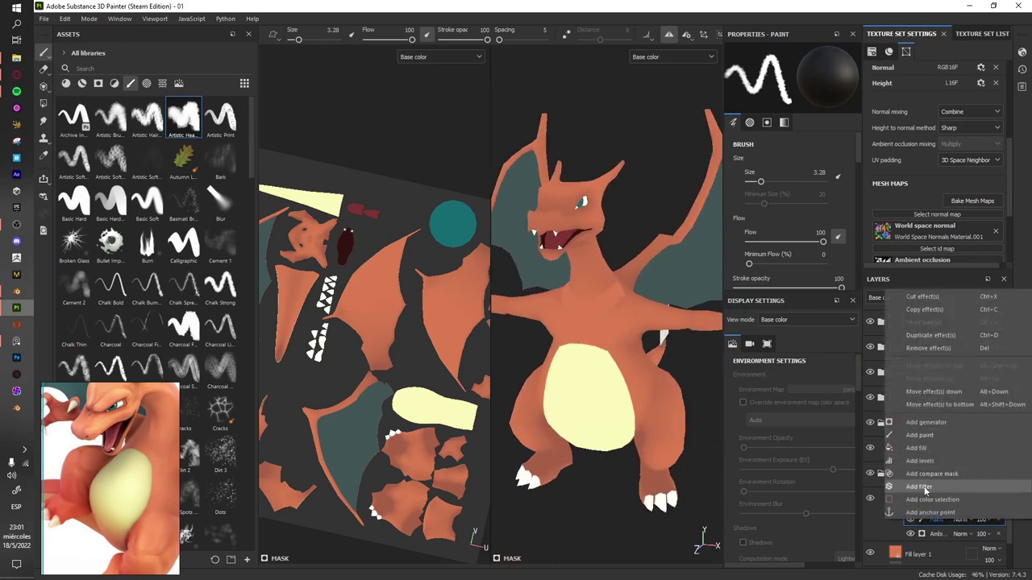
# - Add a Blur filter to Fill layer 8's mask, testing its intensity at 0
pyautogui.click(927, 492)
pyautogui.click(786, 80)
pyautogui.click(809, 98)
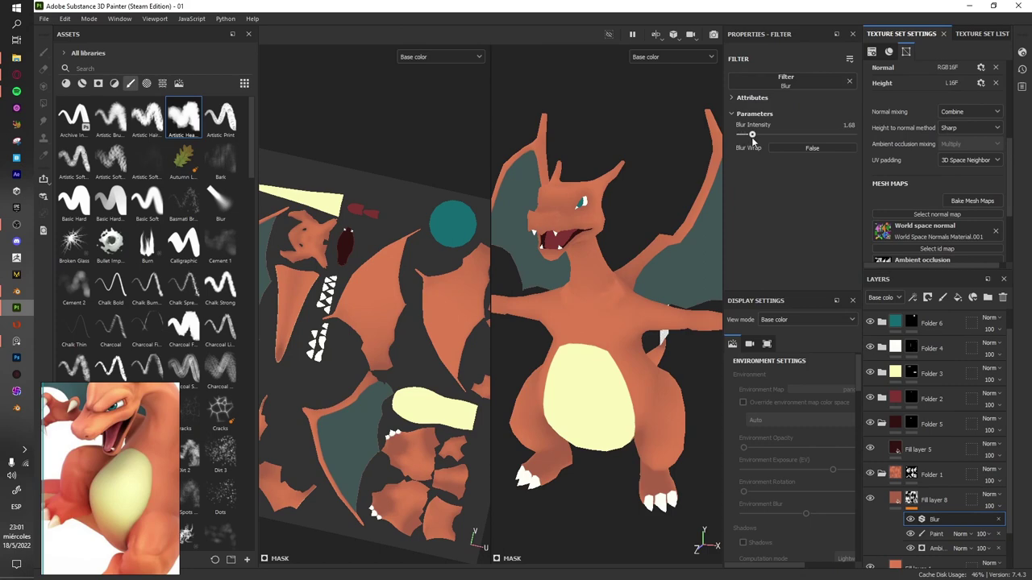
pyautogui.scroll(5, 630, 305)
pyautogui.moveTo(753, 134); pyautogui.dragTo(728, 132)
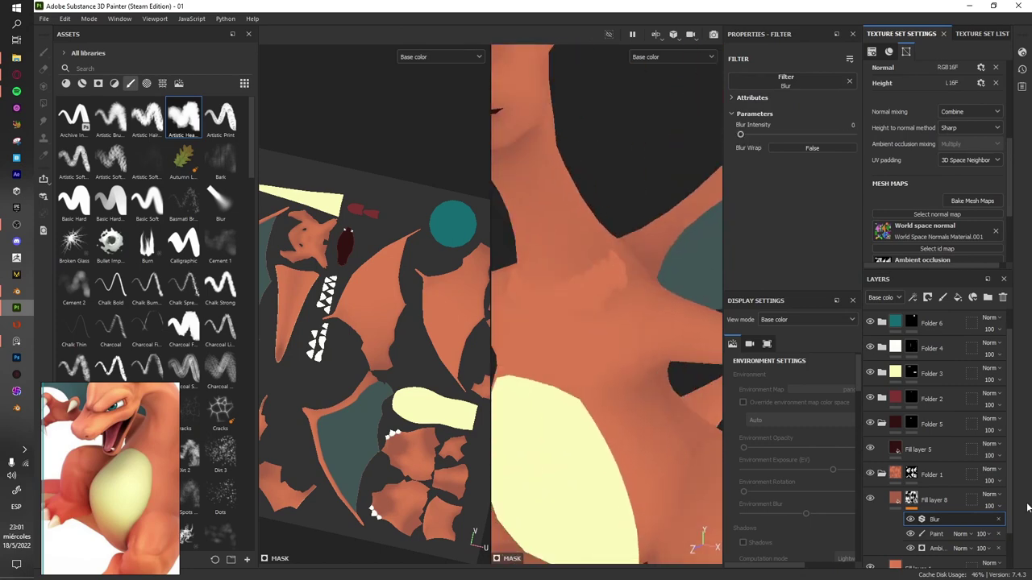
pyautogui.click(910, 520)
# - Delete the mask's Paint effect and raise the Blur intensity to about 9
pyautogui.rightClick(911, 536)
pyautogui.click(940, 528)
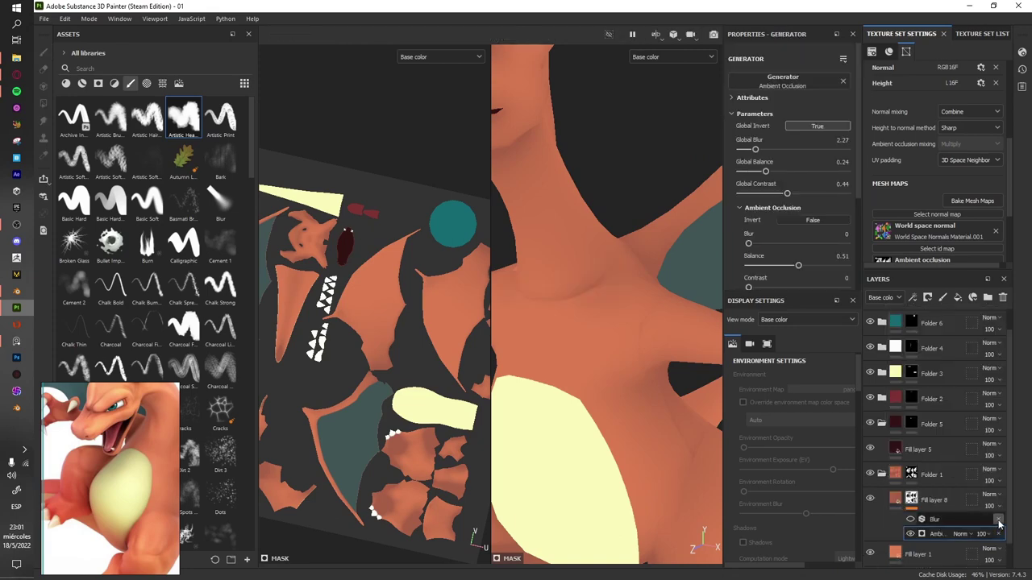
pyautogui.click(935, 520)
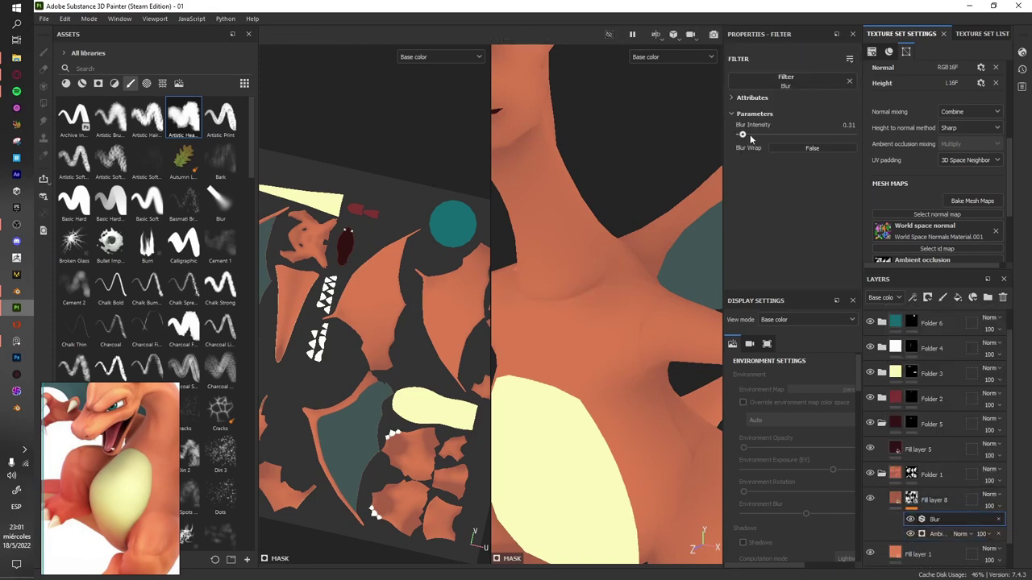
pyautogui.moveTo(751, 137)
pyautogui.mouseDown()
pyautogui.moveTo(804, 139)
pyautogui.moveTo(756, 137)
pyautogui.mouseUp()
# - Try tri-planar and spherical projection on Fill layer 8, then return it to UV
pyautogui.click(927, 534)
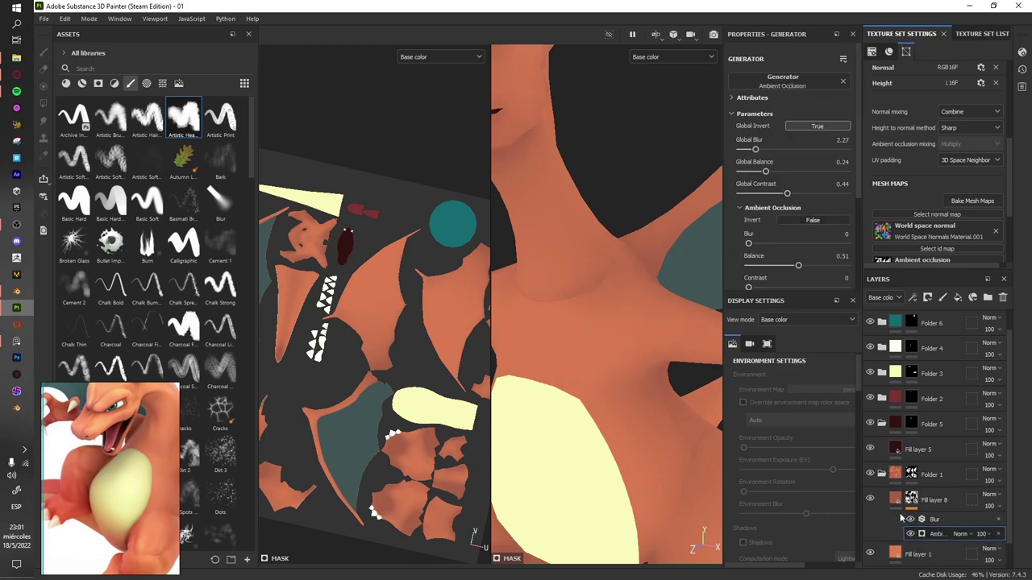
pyautogui.click(931, 500)
pyautogui.click(804, 93)
pyautogui.click(794, 128)
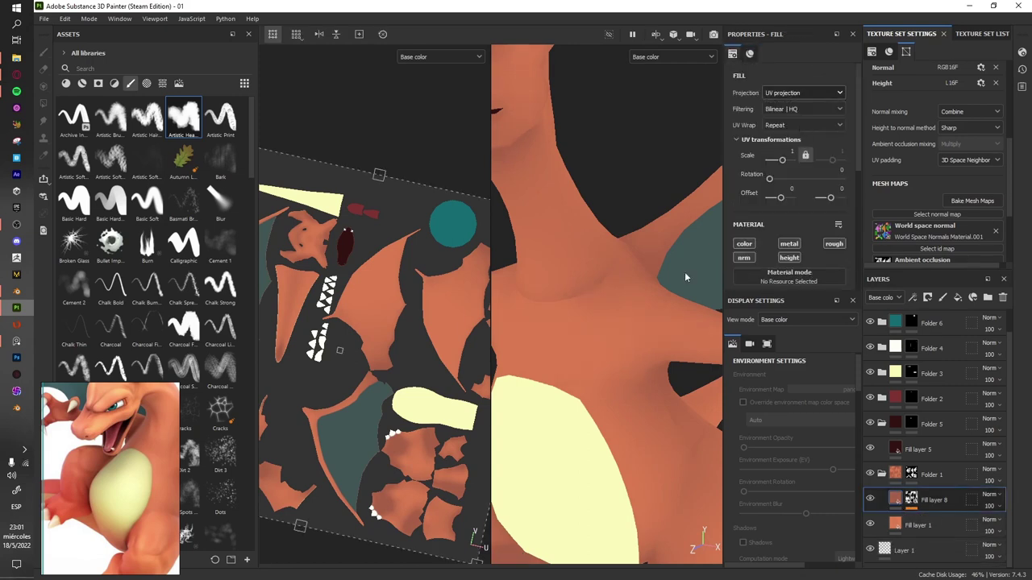
pyautogui.click(803, 93)
pyautogui.click(794, 150)
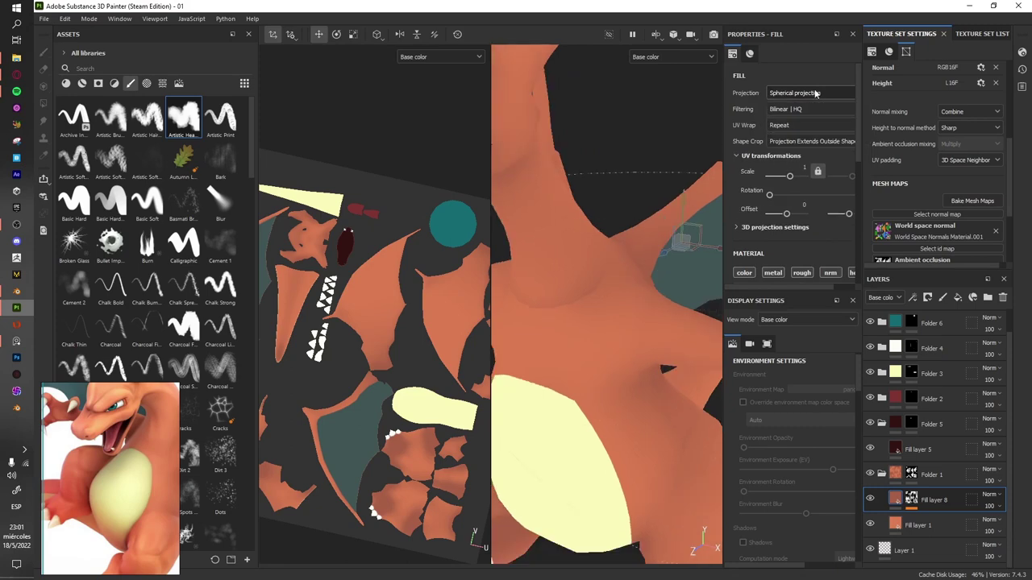
pyautogui.click(790, 92)
pyautogui.click(790, 105)
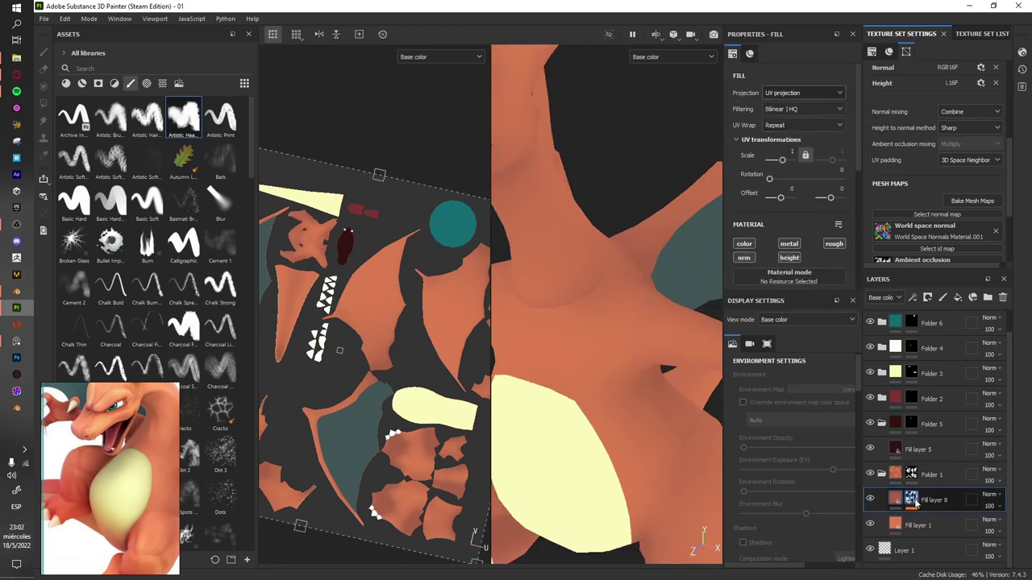
# - Set the ambient occlusion's Blur to 1.58, Balance to 0.36 and Contrast to 0.2
pyautogui.click(994, 525)
pyautogui.click(993, 533)
pyautogui.scroll(-5, 813, 170)
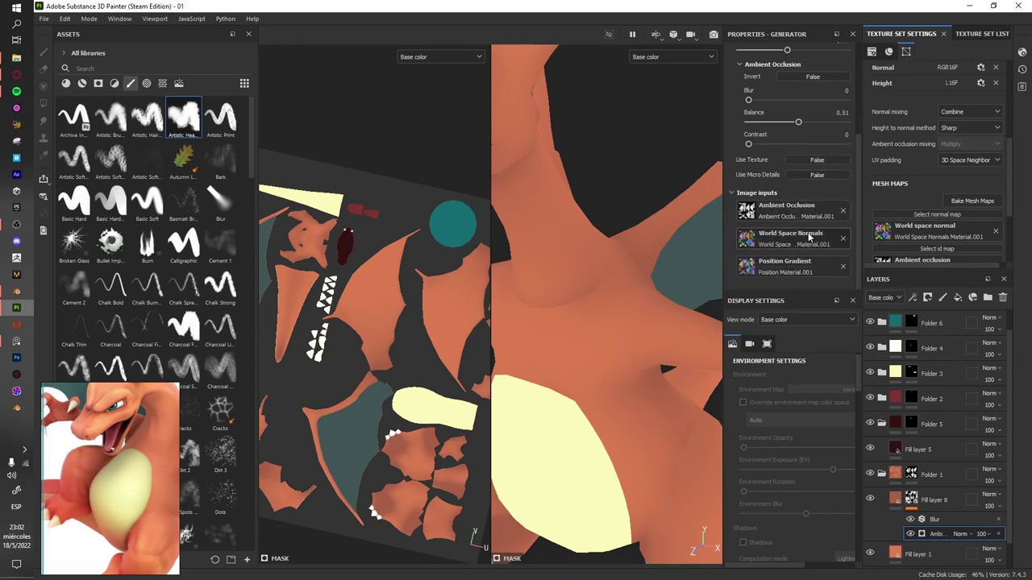
pyautogui.scroll(5, 806, 231)
pyautogui.moveTo(748, 273)
pyautogui.mouseDown()
pyautogui.moveTo(832, 273)
pyautogui.moveTo(768, 273)
pyautogui.mouseUp()
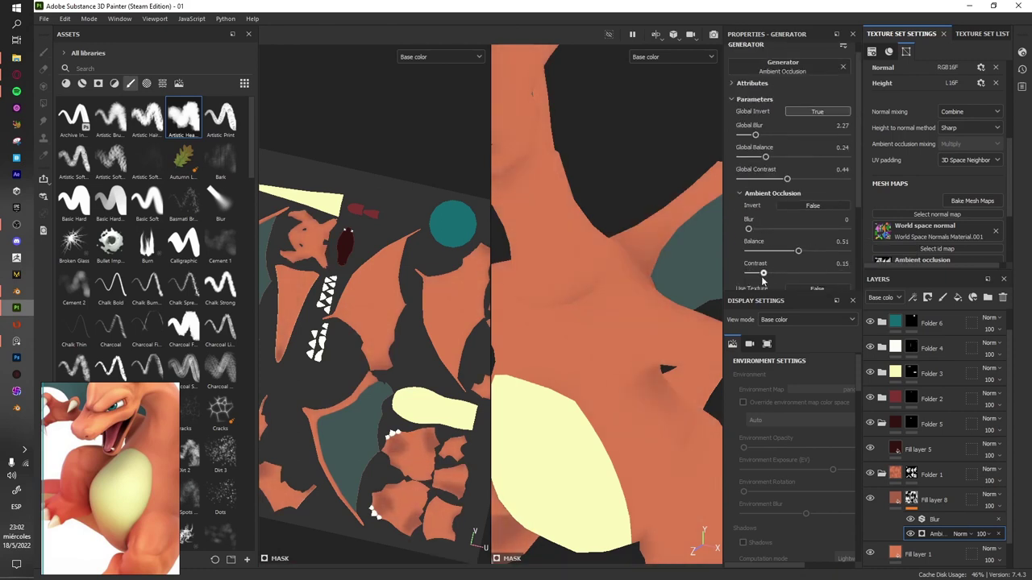
pyautogui.moveTo(786, 230)
pyautogui.mouseDown()
pyautogui.moveTo(747, 230)
pyautogui.moveTo(756, 250)
pyautogui.moveTo(812, 253)
pyautogui.moveTo(782, 250)
pyautogui.mouseUp()
pyautogui.scroll(-5, 628, 239)
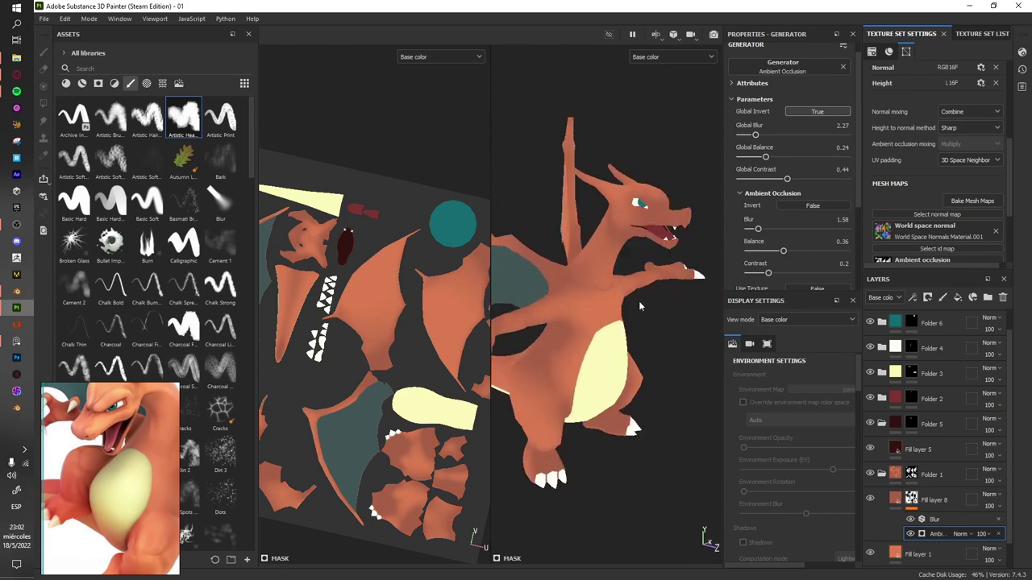
pyautogui.click(933, 500)
pyautogui.rightClick(933, 500)
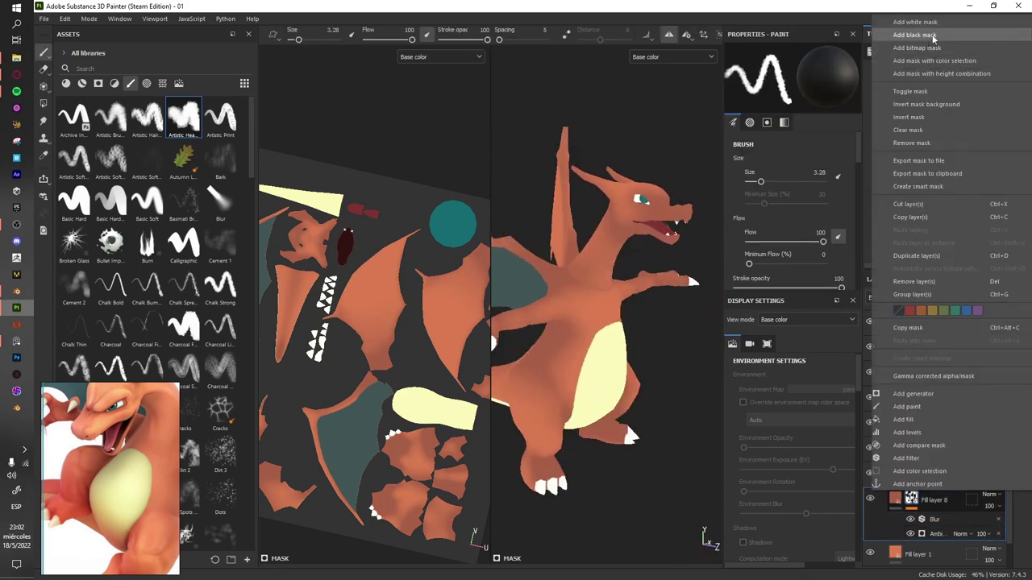
pyautogui.press('Escape')
pyautogui.click(957, 298)
pyautogui.rightClick(933, 500)
pyautogui.click(915, 35)
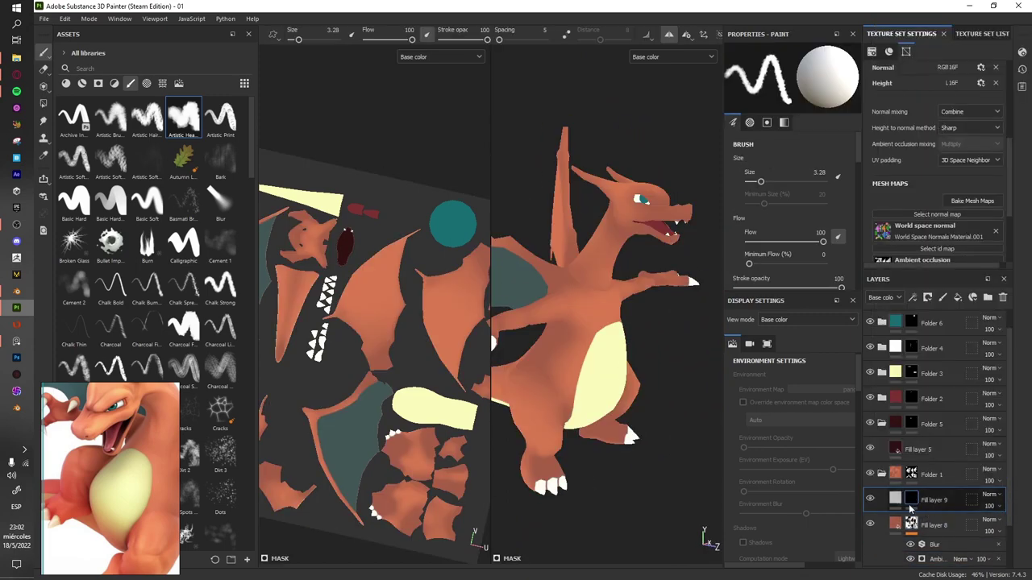
pyautogui.click(909, 506)
pyautogui.scroll(-2, 802, 242)
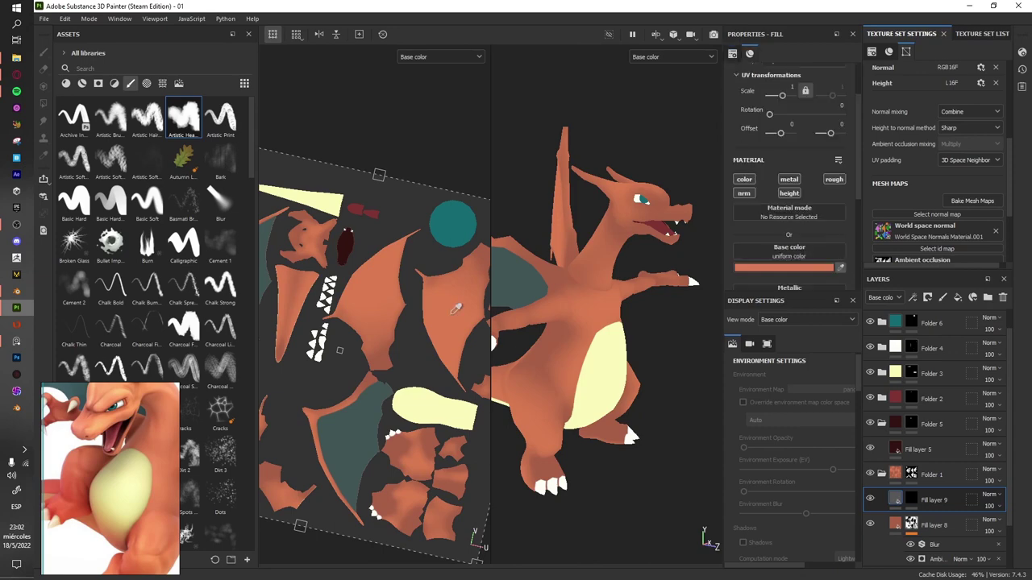
pyautogui.keyDown('alt'); pyautogui.moveTo(524, 323); pyautogui.dragTo(686, 362); pyautogui.keyUp('alt')
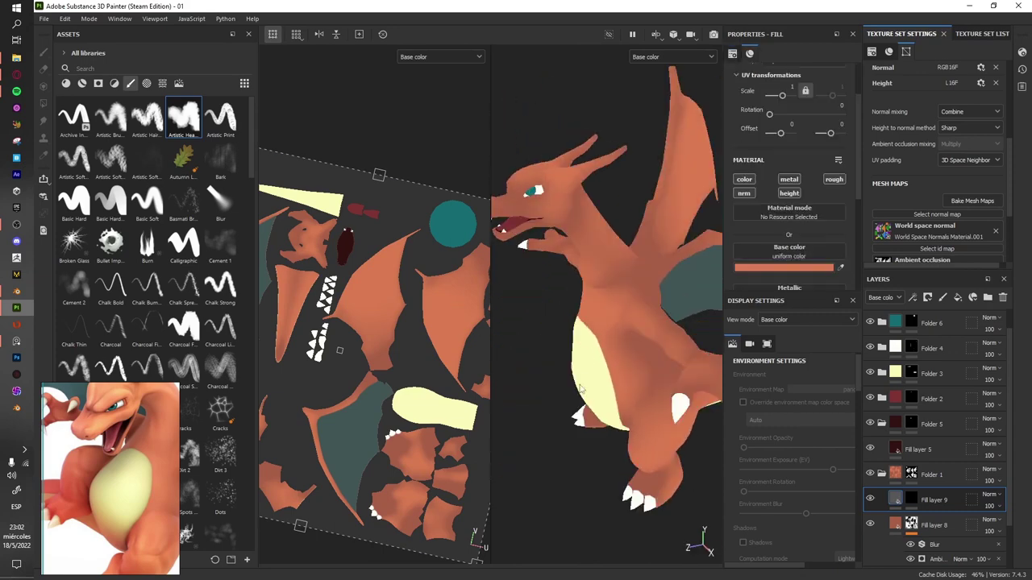
pyautogui.click(909, 497)
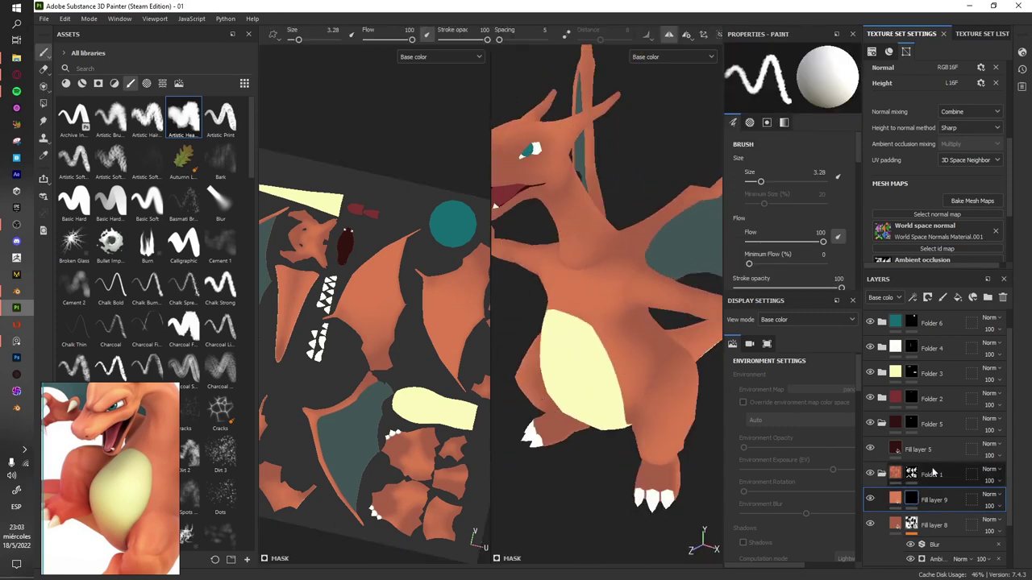
pyautogui.moveTo(632, 288)
pyautogui.keyDown('alt'); pyautogui.mouseDown()
pyautogui.moveTo(618, 276)
pyautogui.moveTo(662, 159)
pyautogui.moveTo(617, 233)
pyautogui.moveTo(627, 221)
pyautogui.mouseUp(); pyautogui.keyUp('alt')
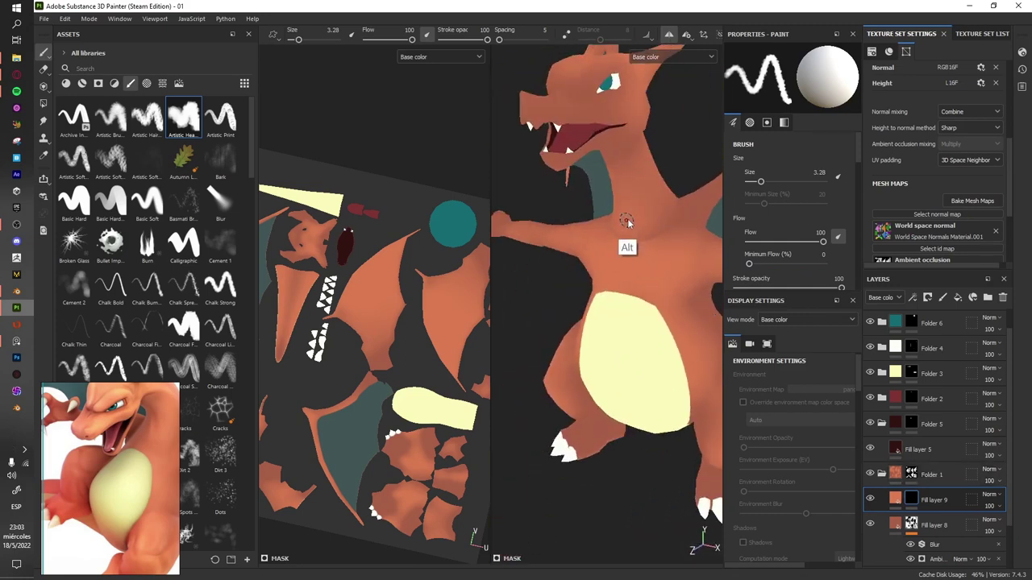
pyautogui.press('F2')
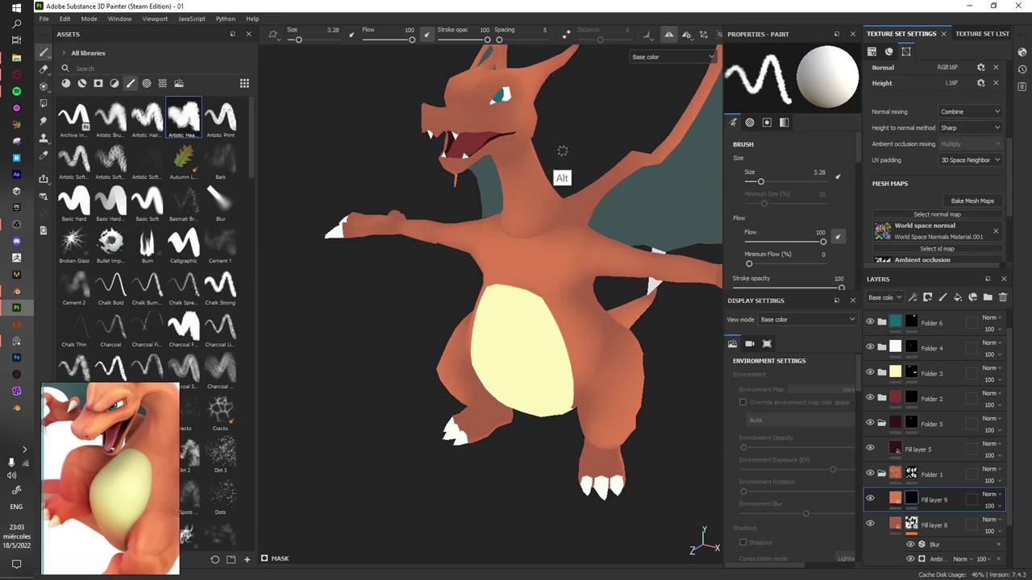
pyautogui.moveTo(562, 151)
pyautogui.keyDown('alt'); pyautogui.mouseDown()
pyautogui.moveTo(551, 208)
pyautogui.moveTo(534, 201)
pyautogui.mouseUp(); pyautogui.keyUp('alt')
pyautogui.keyDown('alt'); pyautogui.moveTo(534, 201); pyautogui.dragTo(559, 160, button='right'); pyautogui.keyUp('alt')
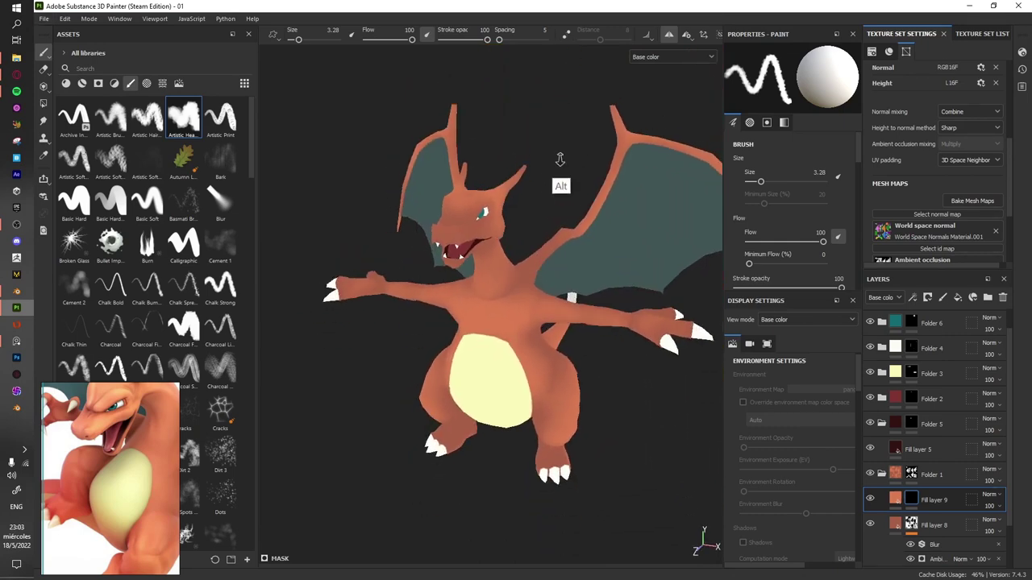
pyautogui.moveTo(559, 159)
pyautogui.keyDown('alt'); pyautogui.mouseDown()
pyautogui.moveTo(499, 223)
pyautogui.moveTo(520, 231)
pyautogui.moveTo(602, 169)
pyautogui.mouseUp(); pyautogui.keyUp('alt')
pyautogui.keyDown('alt'); pyautogui.moveTo(602, 168); pyautogui.dragTo(589, 278, button='right'); pyautogui.keyUp('alt')
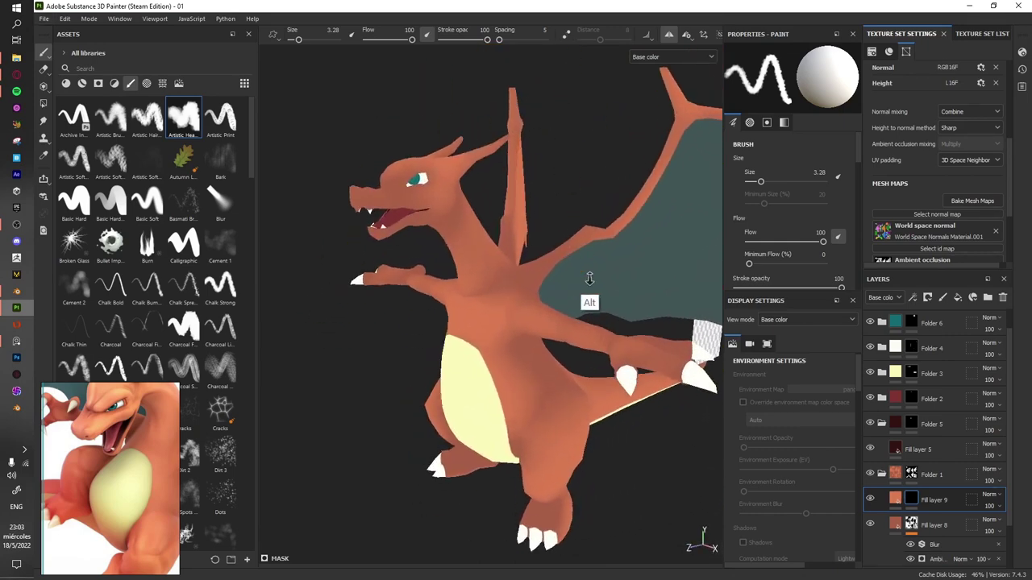
pyautogui.moveTo(590, 278)
pyautogui.keyDown('alt'); pyautogui.mouseDown()
pyautogui.moveTo(559, 293)
pyautogui.moveTo(621, 275)
pyautogui.moveTo(467, 291)
pyautogui.moveTo(547, 282)
pyautogui.moveTo(518, 196)
pyautogui.moveTo(541, 242)
pyautogui.mouseUp(); pyautogui.keyUp('alt')
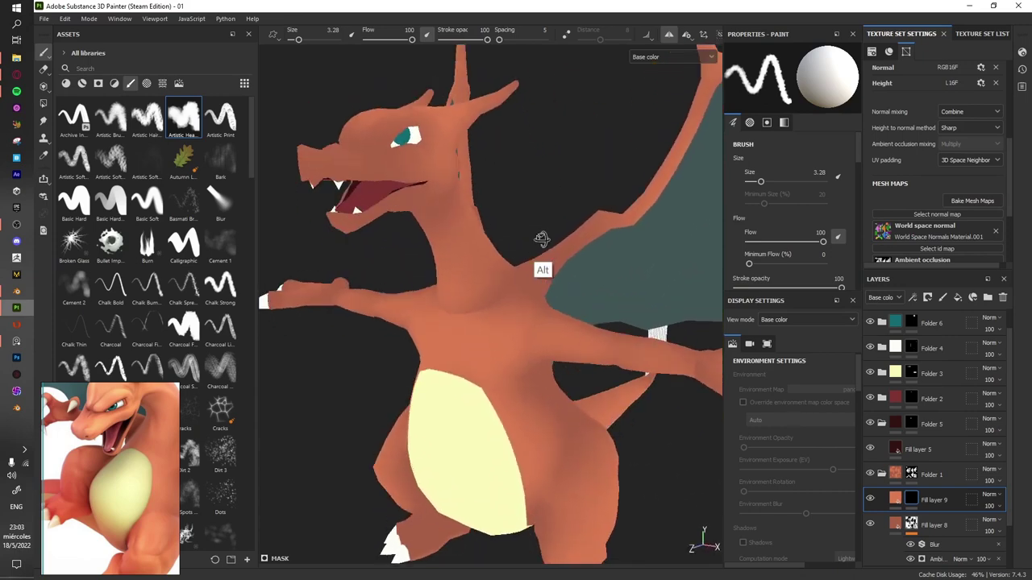
pyautogui.moveTo(541, 242)
pyautogui.keyDown('alt'); pyautogui.mouseDown(button='right')
pyautogui.moveTo(548, 270)
pyautogui.moveTo(512, 115)
pyautogui.moveTo(548, 267)
pyautogui.mouseUp(button='right'); pyautogui.keyUp('alt')
pyautogui.moveTo(548, 267)
pyautogui.keyDown('alt'); pyautogui.mouseDown()
pyautogui.moveTo(583, 237)
pyautogui.moveTo(534, 238)
pyautogui.moveTo(581, 241)
pyautogui.mouseUp(); pyautogui.keyUp('alt')
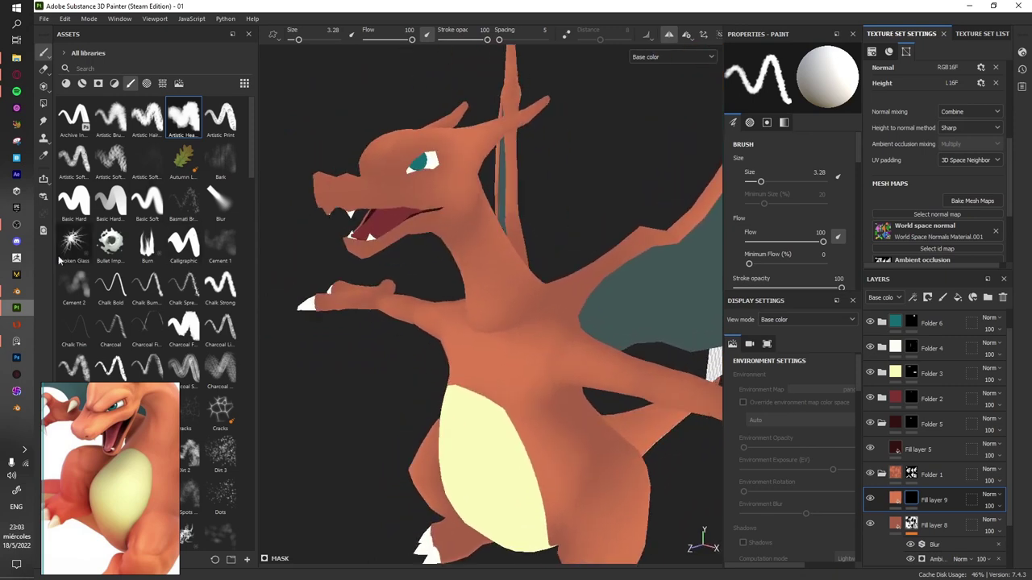
pyautogui.click(24, 450)
pyautogui.click(44, 449)
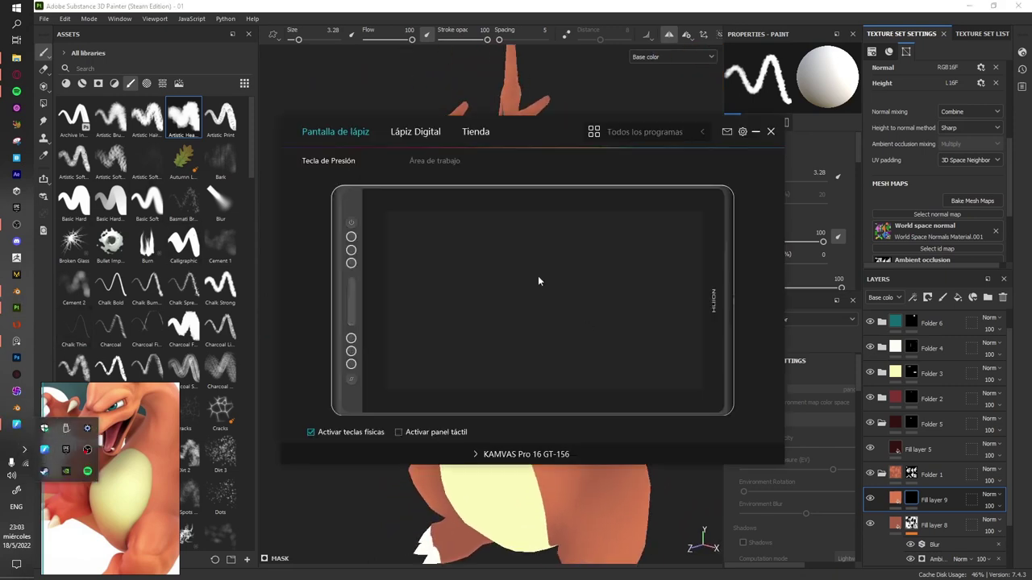
pyautogui.click(529, 246)
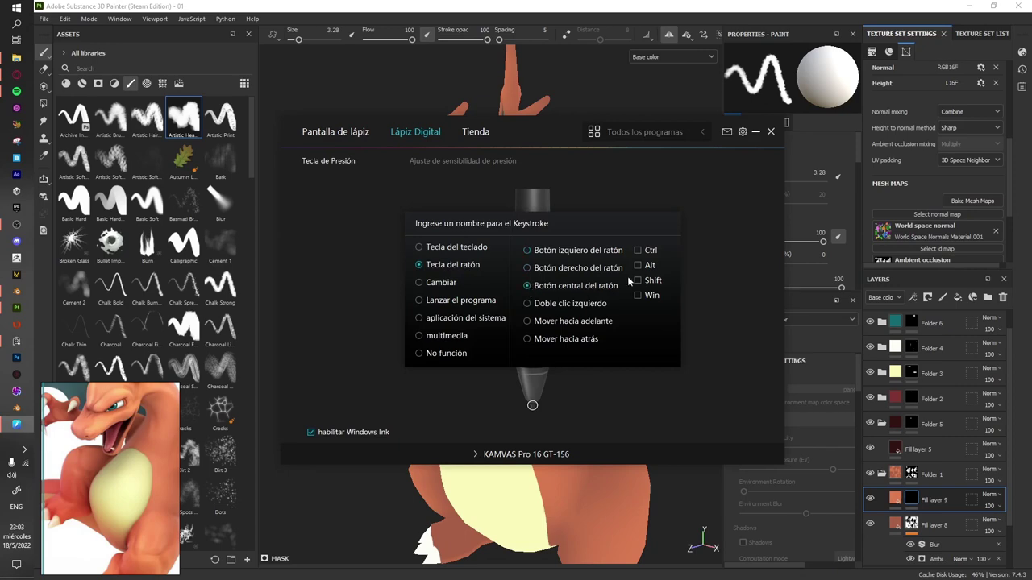
pyautogui.click(803, 151)
pyautogui.moveTo(486, 283)
pyautogui.keyDown('alt'); pyautogui.mouseDown()
pyautogui.moveTo(543, 287)
pyautogui.moveTo(543, 311)
pyautogui.moveTo(569, 319)
pyautogui.moveTo(581, 313)
pyautogui.moveTo(551, 243)
pyautogui.moveTo(570, 255)
pyautogui.mouseUp(); pyautogui.keyUp('alt')
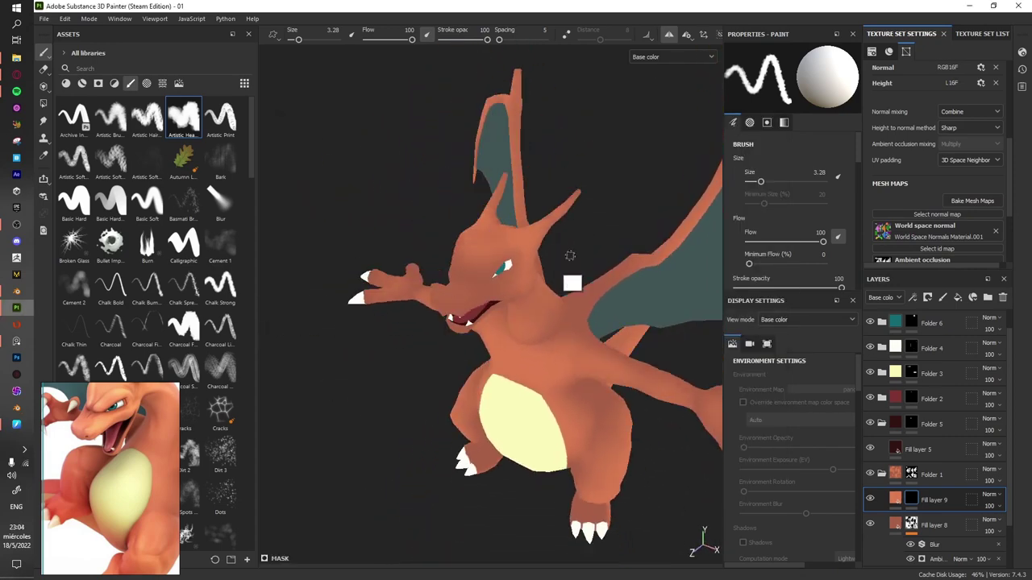
pyautogui.click(16, 425)
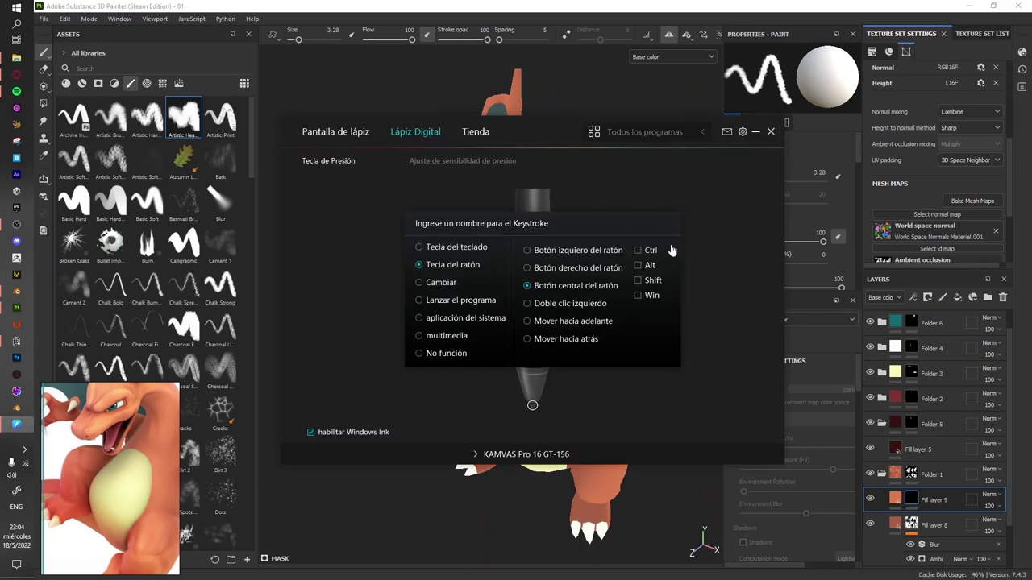
pyautogui.click(539, 288)
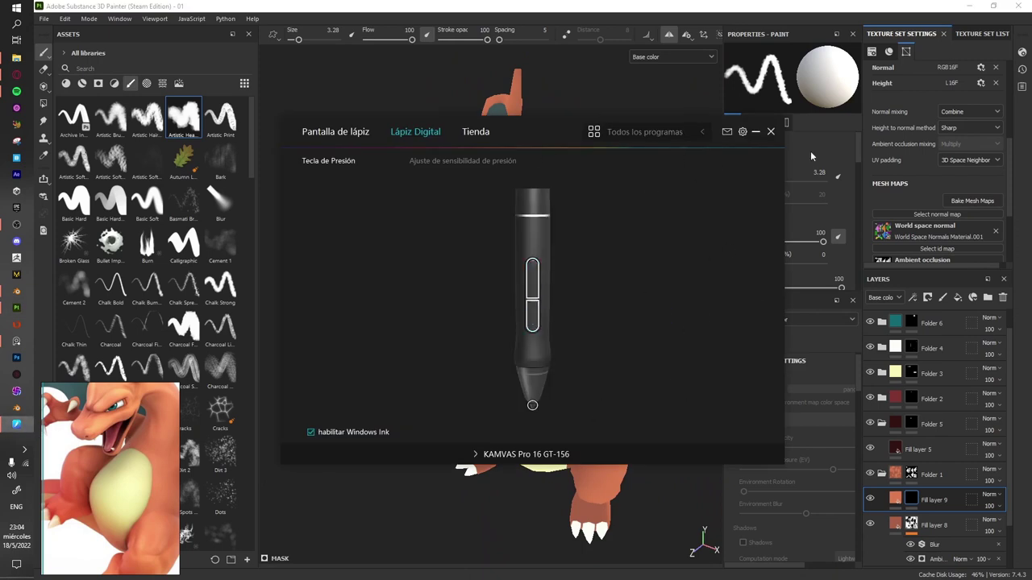
pyautogui.click(771, 132)
pyautogui.moveTo(581, 278)
pyautogui.keyDown('alt'); pyautogui.mouseDown()
pyautogui.moveTo(605, 212)
pyautogui.moveTo(524, 223)
pyautogui.moveTo(529, 266)
pyautogui.moveTo(559, 242)
pyautogui.mouseUp(); pyautogui.keyUp('alt')
# - Frame Charizard's head and chest and add a trial Blur filter to Fill layer 9
pyautogui.scroll(3, 559, 234)
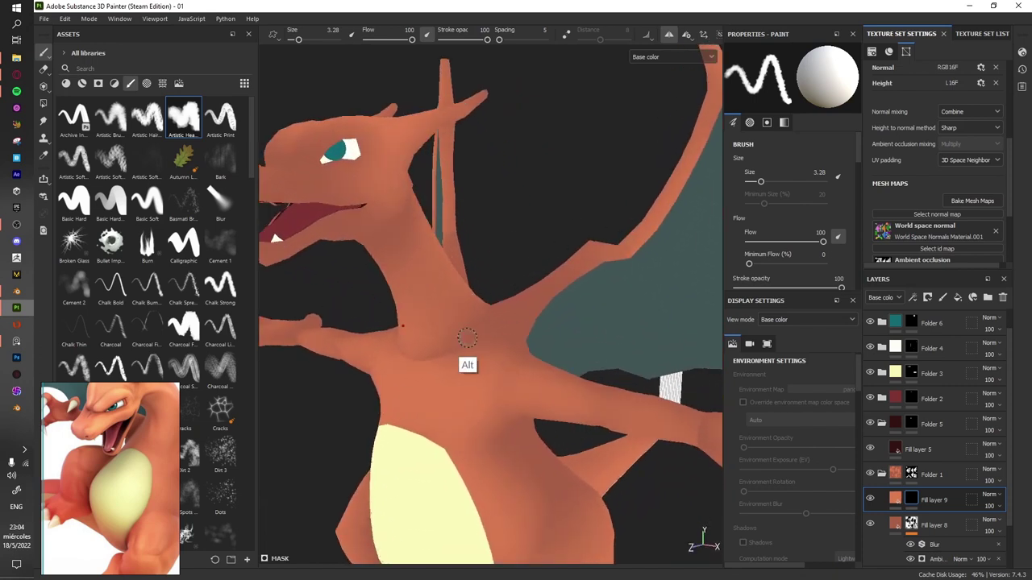
pyautogui.moveTo(473, 332)
pyautogui.keyDown('alt'); pyautogui.mouseDown()
pyautogui.moveTo(535, 345)
pyautogui.moveTo(576, 292)
pyautogui.mouseUp(); pyautogui.keyUp('alt')
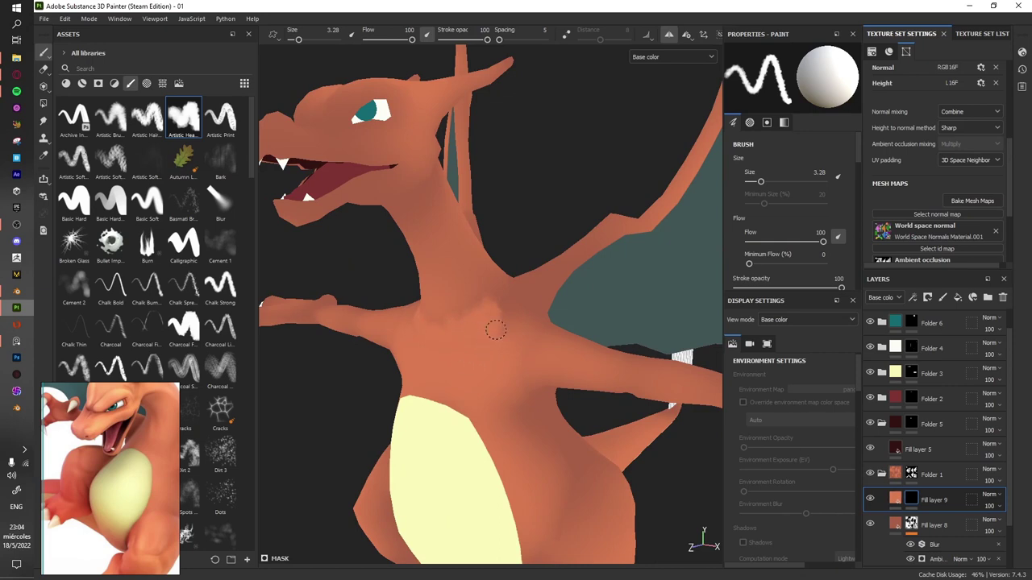
pyautogui.keyDown('alt'); pyautogui.moveTo(493, 311); pyautogui.dragTo(449, 368); pyautogui.keyUp('alt')
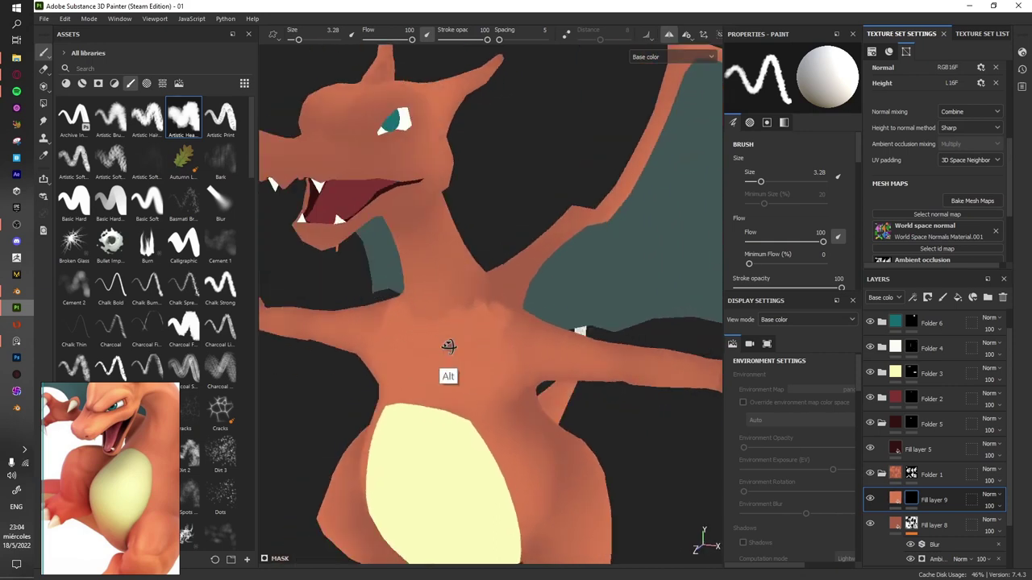
pyautogui.rightClick(913, 500)
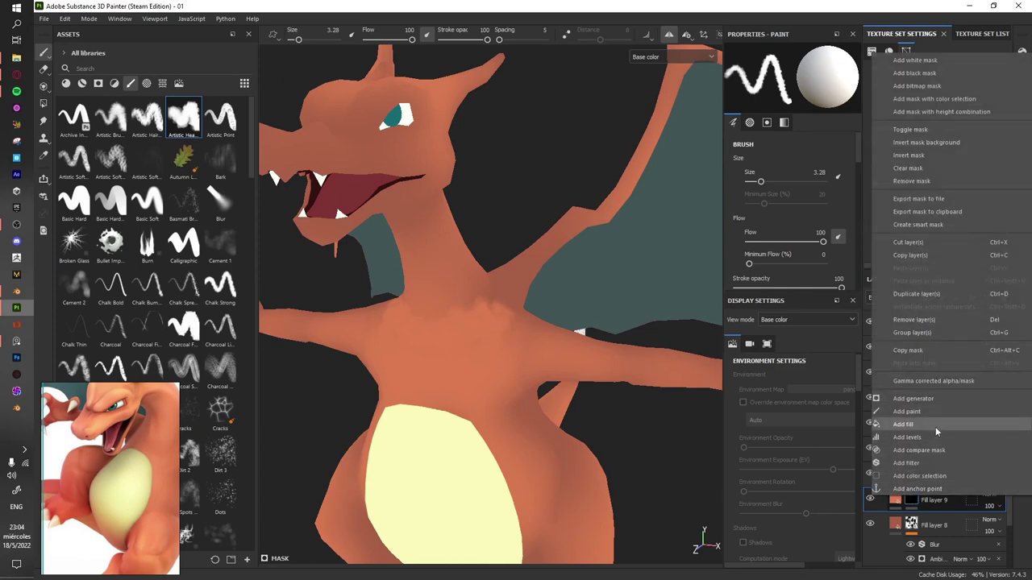
pyautogui.click(936, 465)
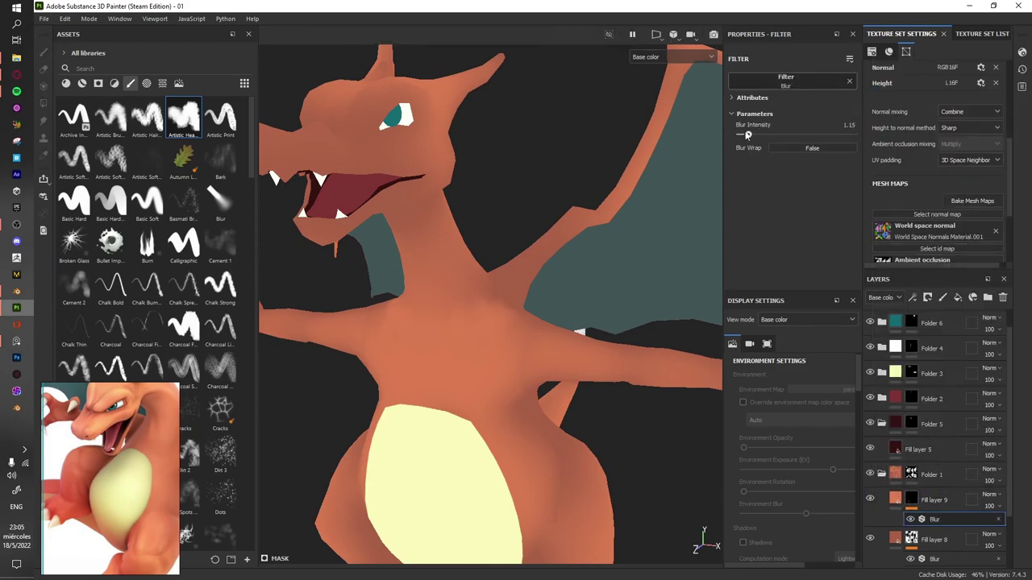
pyautogui.click(933, 500)
pyautogui.moveTo(463, 319)
pyautogui.keyDown('alt'); pyautogui.mouseDown()
pyautogui.moveTo(497, 310)
pyautogui.moveTo(525, 327)
pyautogui.moveTo(491, 351)
pyautogui.mouseUp(); pyautogui.keyUp('alt')
pyautogui.hotkey('ctrl', 'z')
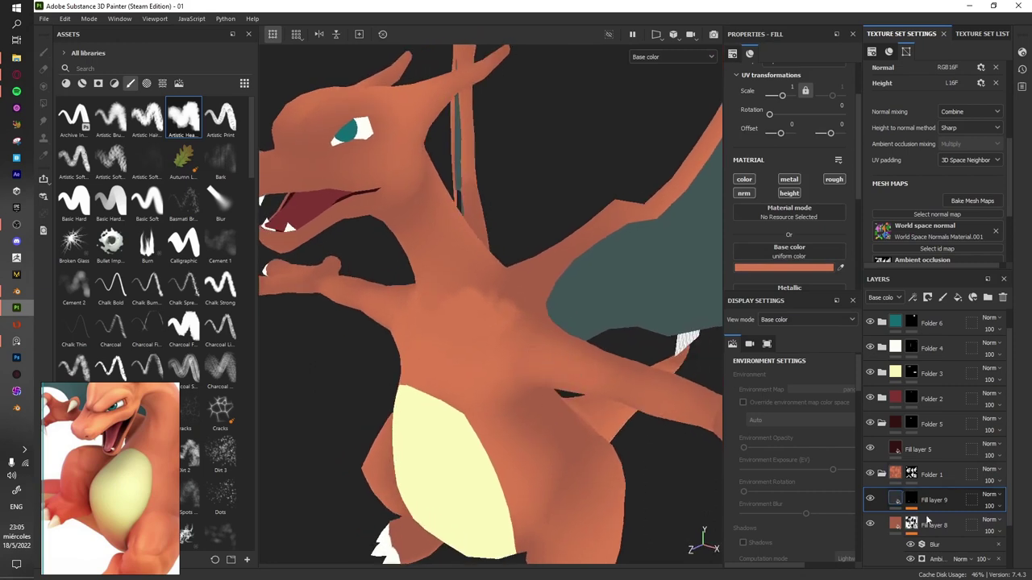
pyautogui.hotkey('ctrl', 'y')
# - Remove the trial Blur filter and pick the Basic Soft brush at size 1.57
pyautogui.click(947, 518)
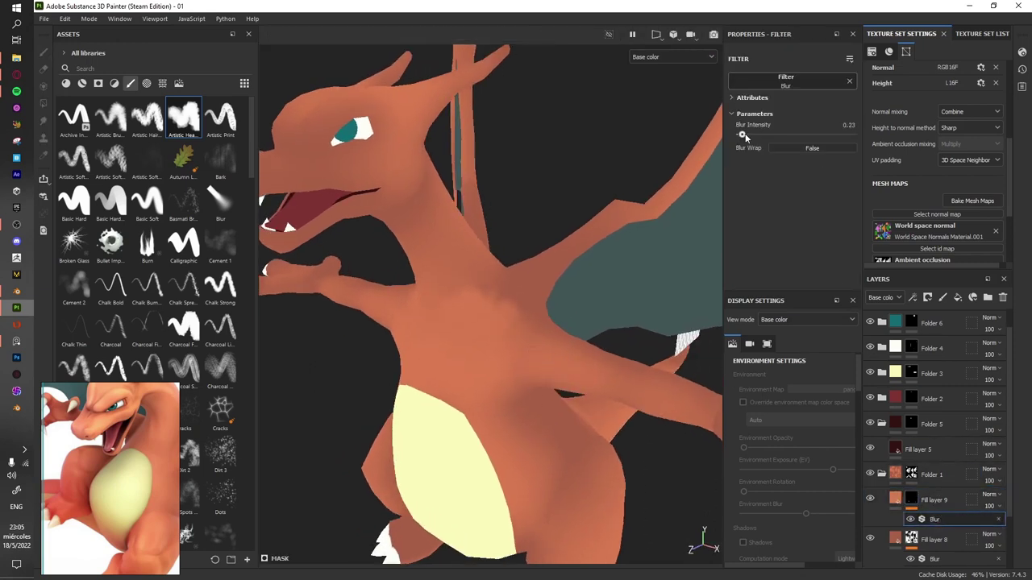
pyautogui.rightClick(912, 501)
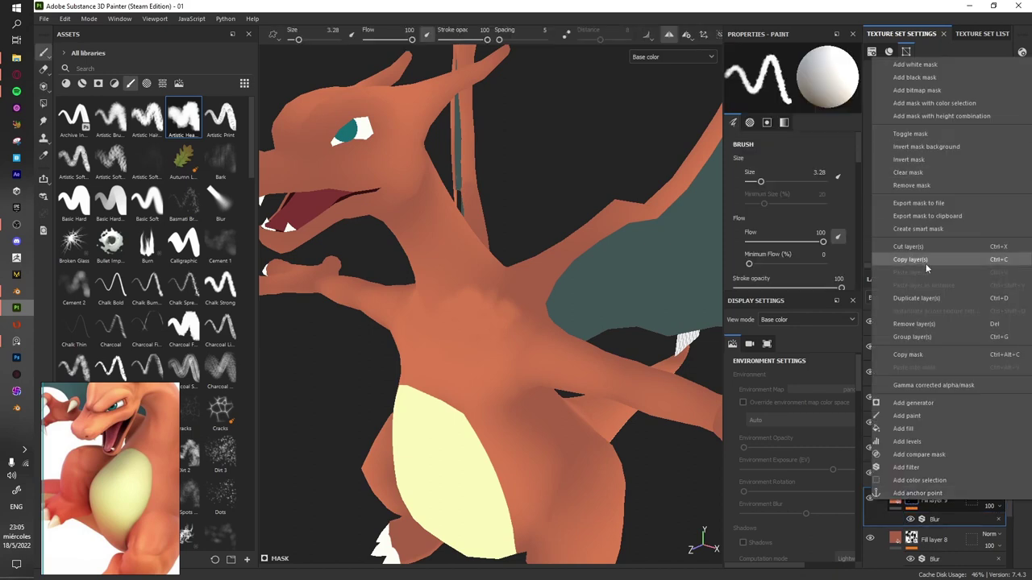
pyautogui.click(927, 172)
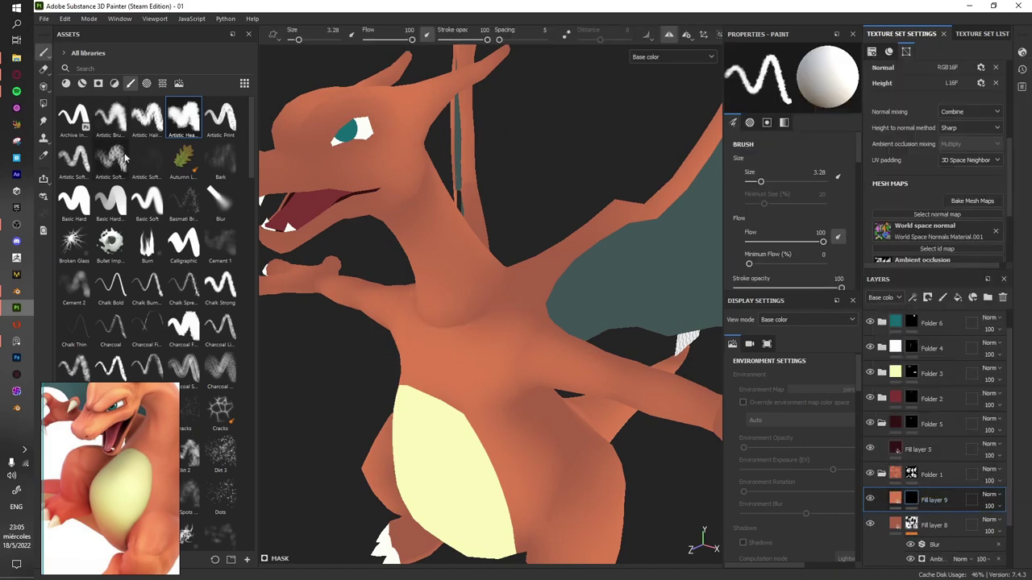
pyautogui.click(158, 201)
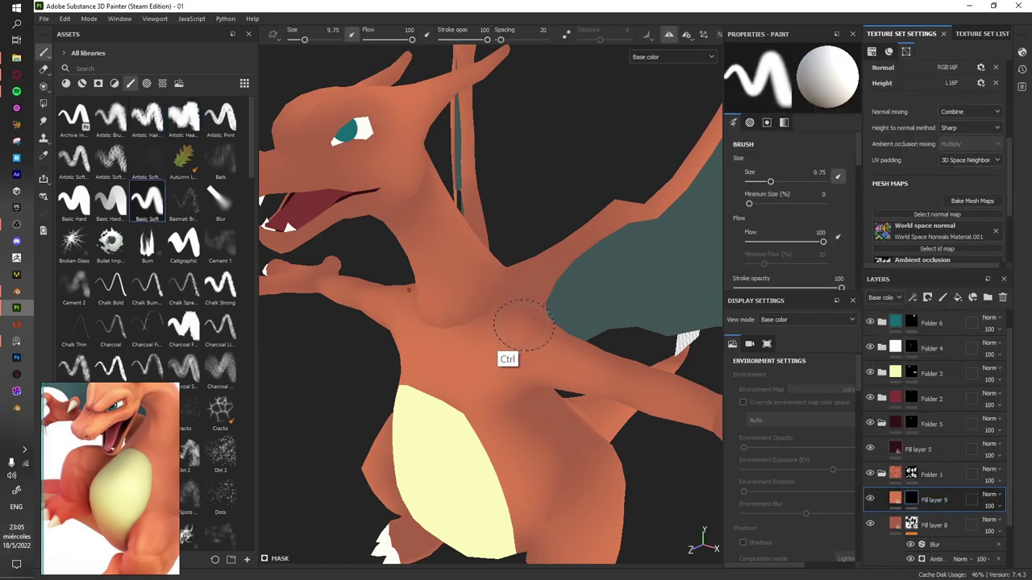
pyautogui.keyDown('ctrl'); pyautogui.moveTo(524, 327); pyautogui.dragTo(487, 335, button='right'); pyautogui.keyUp('ctrl')
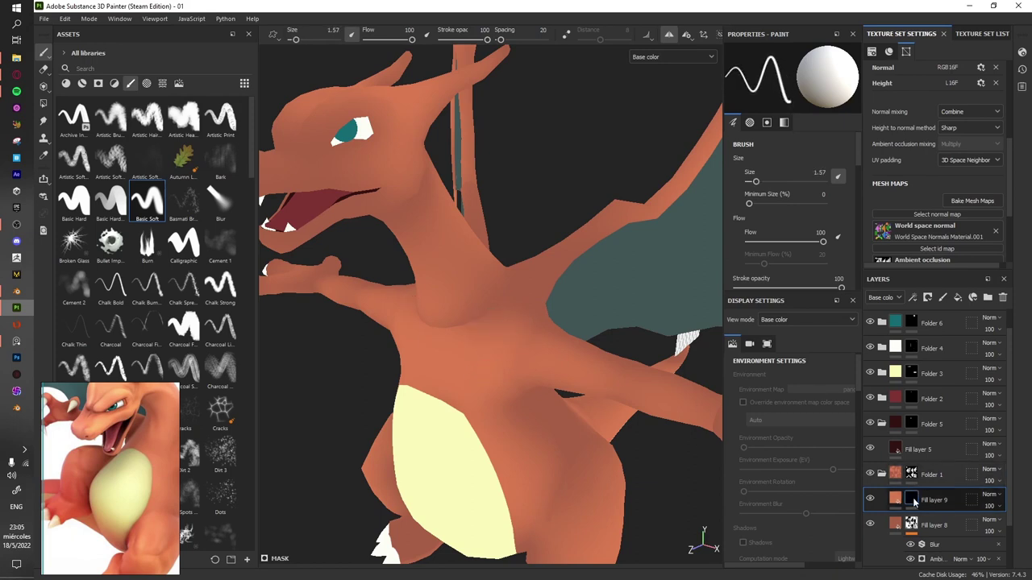
# - Add a Blur filter to Fill layer 9's mask and frame Charizard's head and chest
pyautogui.rightClick(912, 501)
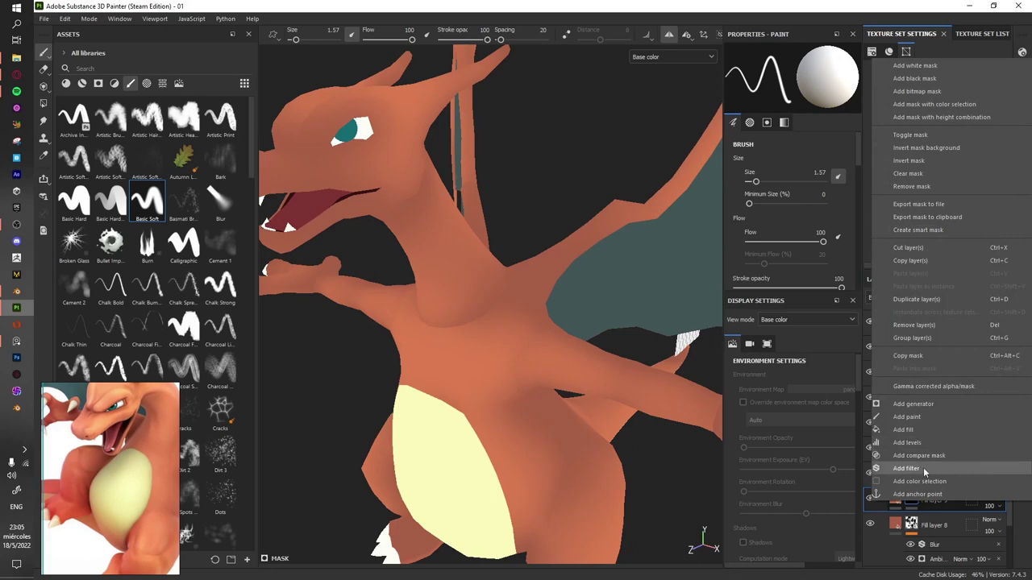
pyautogui.click(923, 467)
pyautogui.click(885, 121)
pyautogui.keyDown('alt'); pyautogui.moveTo(503, 339); pyautogui.dragTo(524, 282); pyautogui.keyUp('alt')
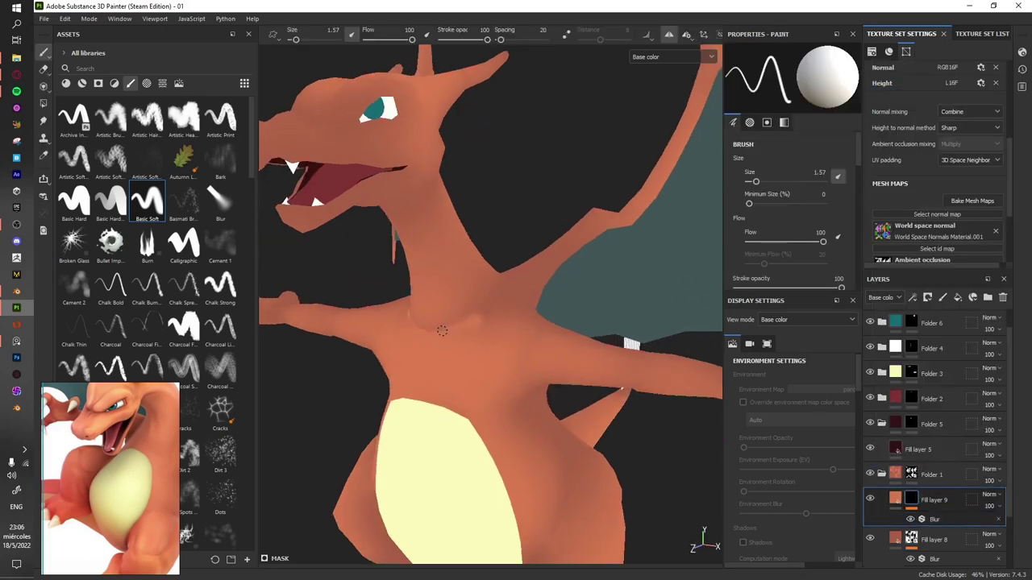
pyautogui.moveTo(461, 322)
pyautogui.keyDown('alt'); pyautogui.mouseDown()
pyautogui.moveTo(486, 324)
pyautogui.moveTo(485, 345)
pyautogui.moveTo(481, 323)
pyautogui.moveTo(511, 272)
pyautogui.moveTo(650, 387)
pyautogui.mouseUp(); pyautogui.keyUp('alt')
pyautogui.press('f')
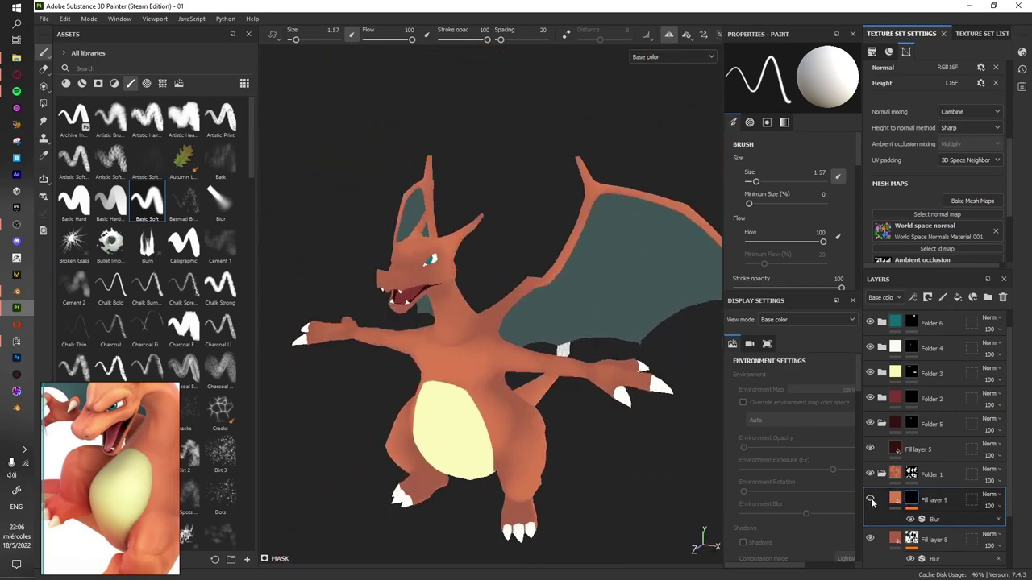
pyautogui.keyDown('alt'); pyautogui.moveTo(460, 335); pyautogui.dragTo(484, 342); pyautogui.keyUp('alt')
pyautogui.scroll(2, 484, 343)
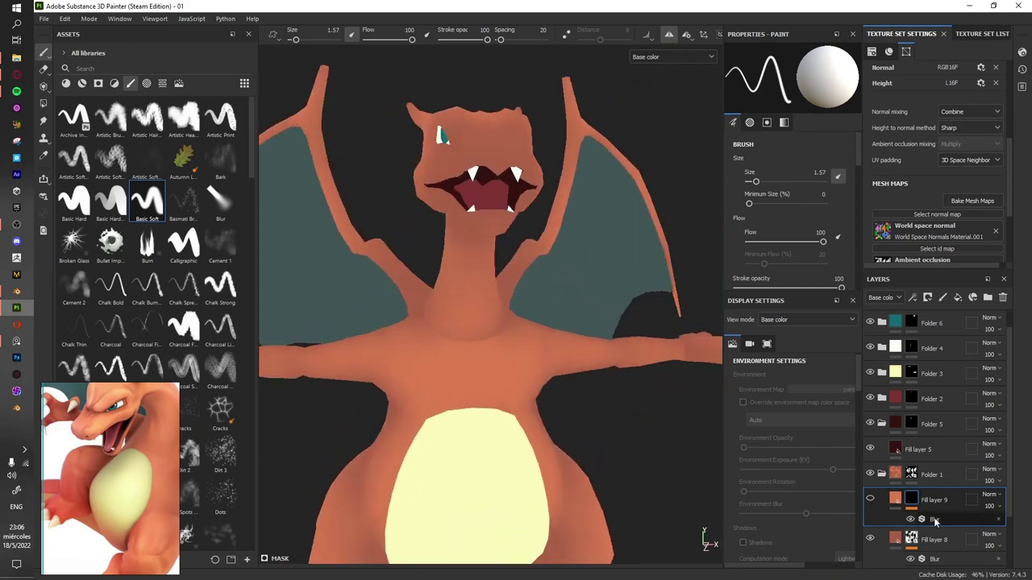
pyautogui.click(933, 520)
pyautogui.click(911, 499)
# - Raise the Blur filter's intensity to about 1.84 and inspect the softened shading
pyautogui.moveTo(478, 345)
pyautogui.keyDown('alt'); pyautogui.mouseDown()
pyautogui.moveTo(422, 346)
pyautogui.moveTo(412, 329)
pyautogui.moveTo(449, 312)
pyautogui.mouseUp(); pyautogui.keyUp('alt')
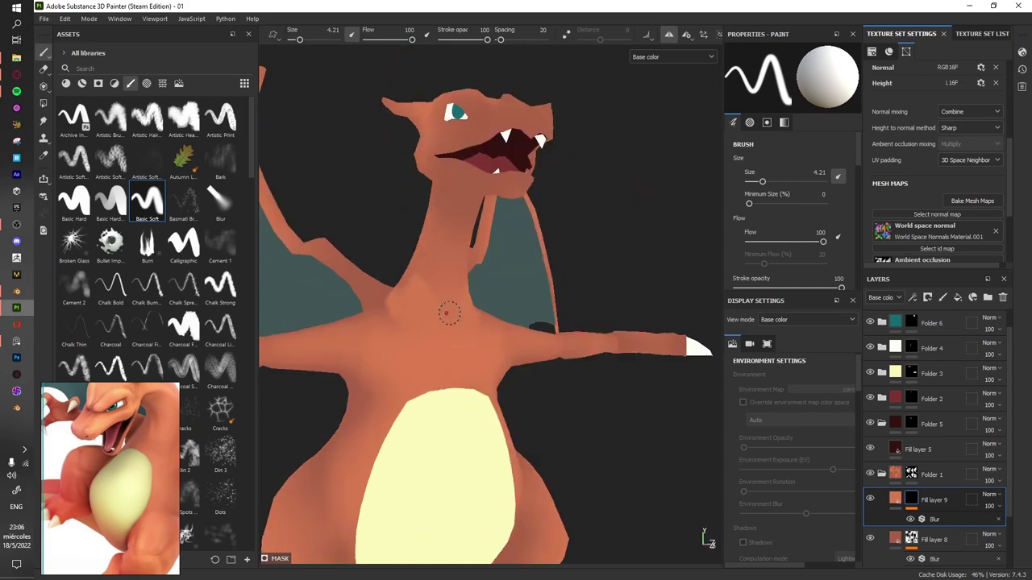
pyautogui.scroll(-2, 452, 266)
pyautogui.moveTo(448, 246)
pyautogui.keyDown('alt'); pyautogui.mouseDown()
pyautogui.moveTo(418, 310)
pyautogui.moveTo(468, 271)
pyautogui.moveTo(444, 240)
pyautogui.moveTo(498, 288)
pyautogui.moveTo(489, 241)
pyautogui.moveTo(500, 290)
pyautogui.moveTo(484, 302)
pyautogui.mouseUp(); pyautogui.keyUp('alt')
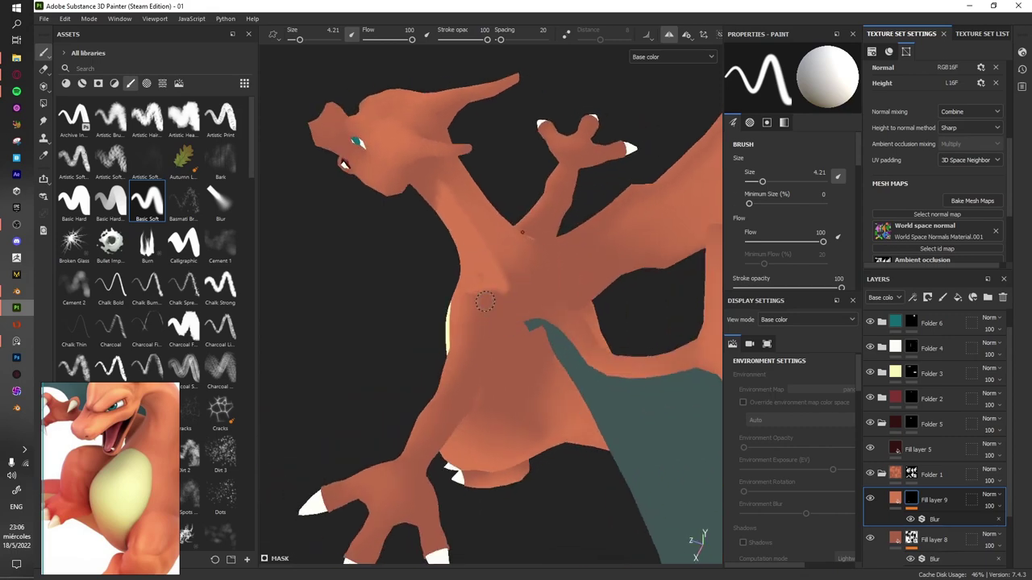
pyautogui.moveTo(471, 263)
pyautogui.keyDown('alt'); pyautogui.mouseDown()
pyautogui.moveTo(525, 249)
pyautogui.moveTo(485, 188)
pyautogui.mouseUp(); pyautogui.keyUp('alt')
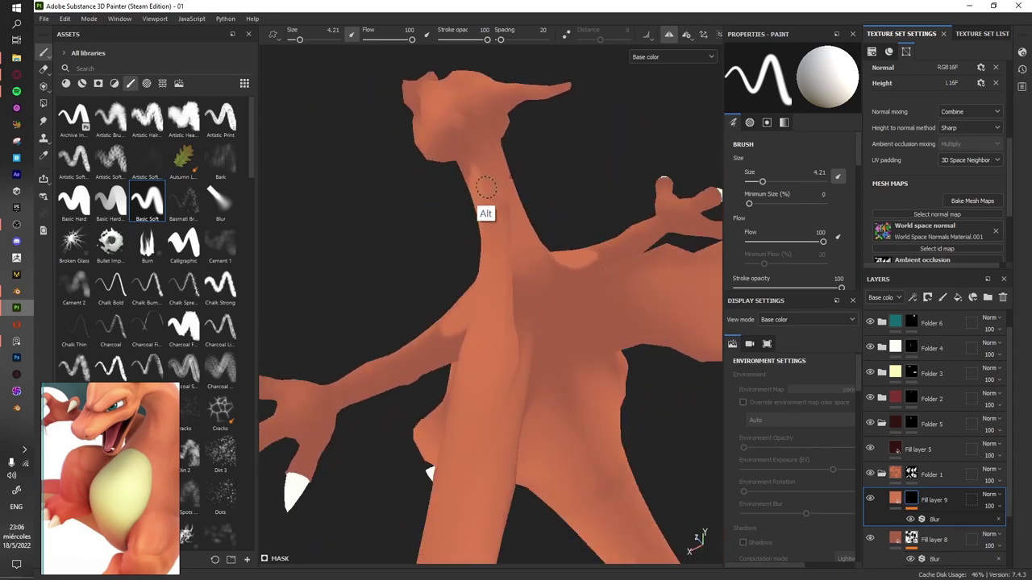
pyautogui.keyDown('alt'); pyautogui.moveTo(479, 153); pyautogui.dragTo(495, 224); pyautogui.keyUp('alt')
pyautogui.keyDown('alt'); pyautogui.moveTo(491, 274); pyautogui.dragTo(490, 253); pyautogui.keyUp('alt')
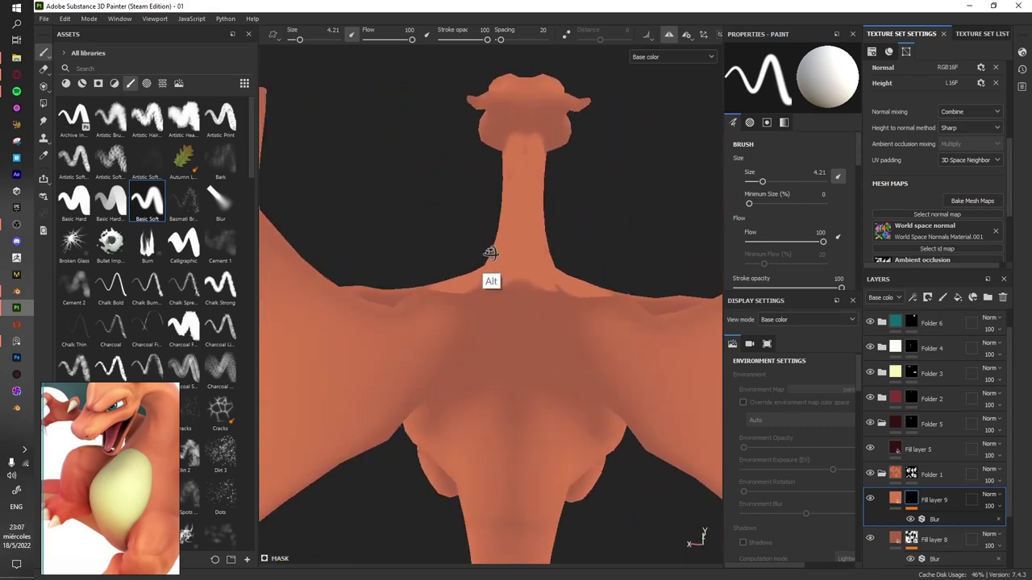
pyautogui.moveTo(516, 307)
pyautogui.keyDown('alt'); pyautogui.mouseDown()
pyautogui.moveTo(530, 362)
pyautogui.moveTo(618, 283)
pyautogui.moveTo(543, 281)
pyautogui.moveTo(604, 348)
pyautogui.moveTo(553, 317)
pyautogui.mouseUp(); pyautogui.keyUp('alt')
pyautogui.click(934, 519)
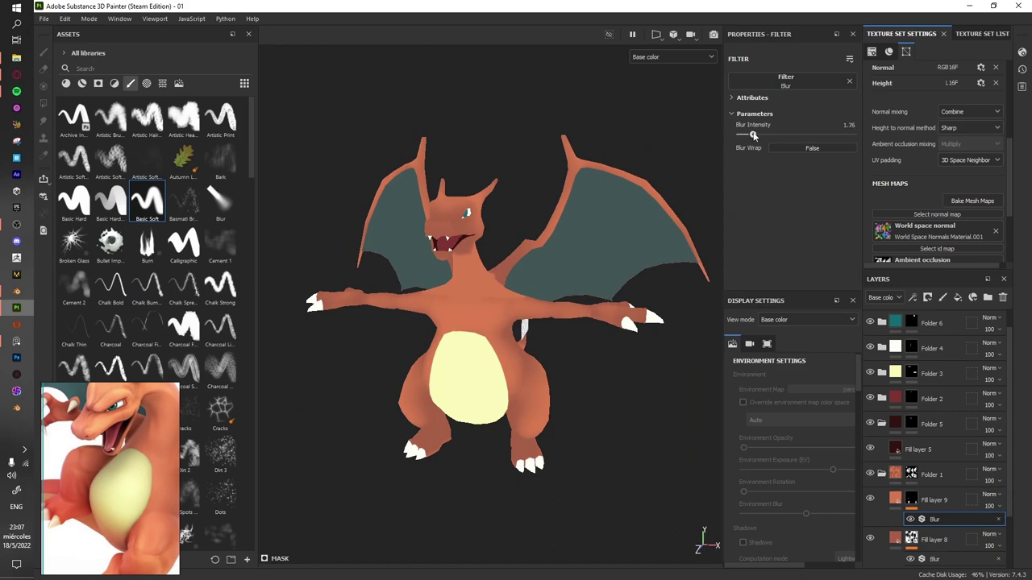
pyautogui.moveTo(753, 135); pyautogui.dragTo(755, 136)
pyautogui.moveTo(516, 306)
pyautogui.keyDown('alt'); pyautogui.mouseDown()
pyautogui.moveTo(451, 306)
pyautogui.moveTo(524, 306)
pyautogui.moveTo(564, 322)
pyautogui.mouseUp(); pyautogui.keyUp('alt')
pyautogui.click(935, 501)
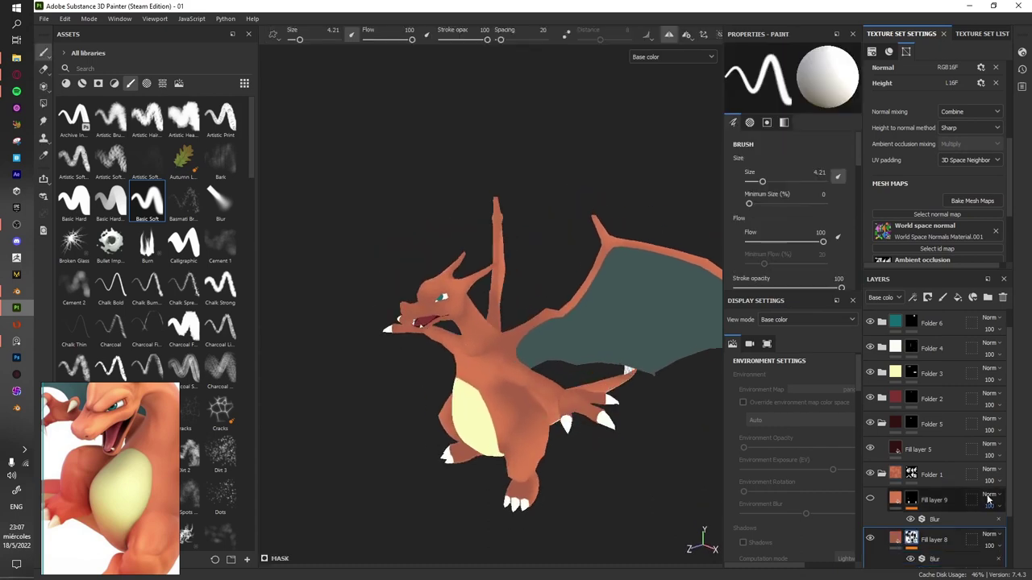
# - Try the texture input on Fill layer 8's Ambient Occlusion generator, then turn it off
pyautogui.scroll(-2, 935, 515)
pyautogui.click(937, 505)
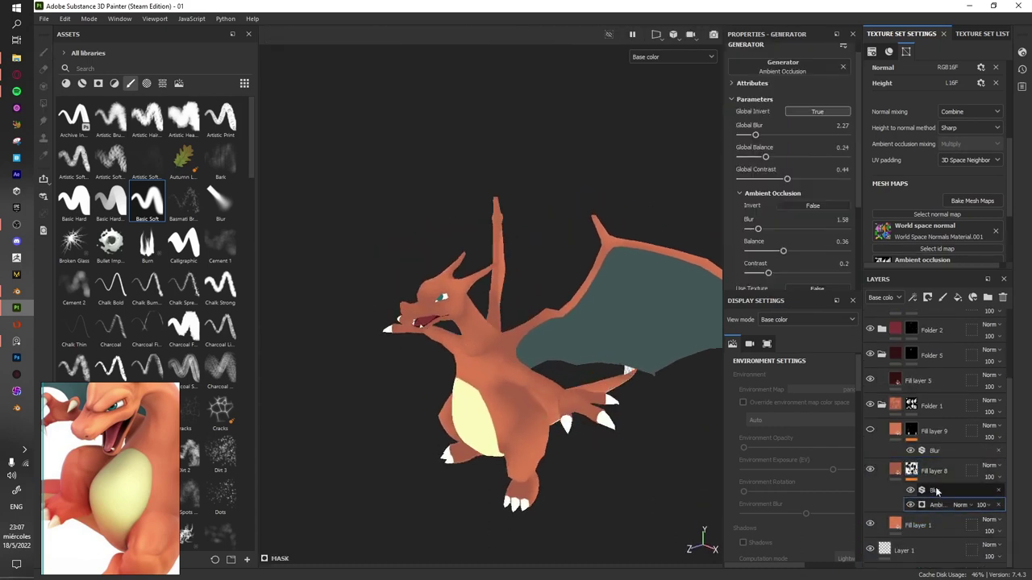
pyautogui.scroll(-3, 804, 236)
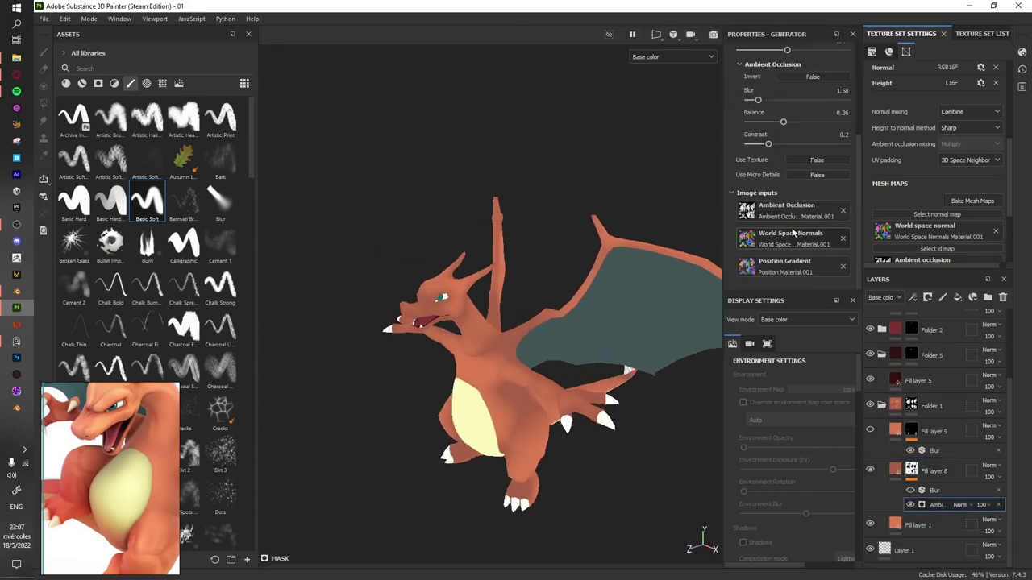
pyautogui.click(803, 161)
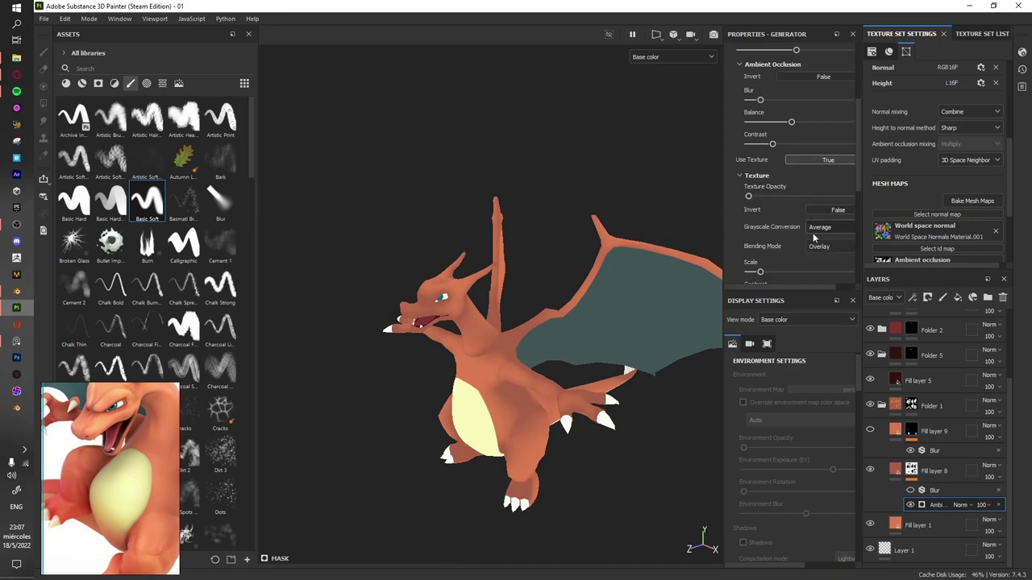
pyautogui.moveTo(754, 195)
pyautogui.mouseDown()
pyautogui.moveTo(782, 196)
pyautogui.moveTo(712, 204)
pyautogui.mouseUp()
pyautogui.keyDown('alt'); pyautogui.moveTo(534, 274); pyautogui.dragTo(464, 272); pyautogui.keyUp('alt')
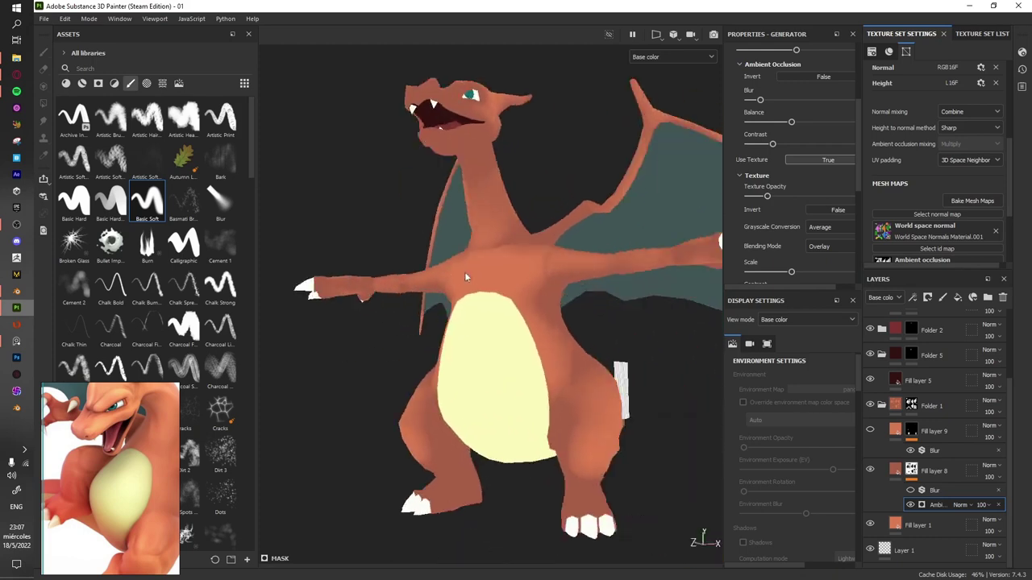
pyautogui.keyDown('alt'); pyautogui.moveTo(464, 271); pyautogui.dragTo(803, 218, button='right'); pyautogui.keyUp('alt')
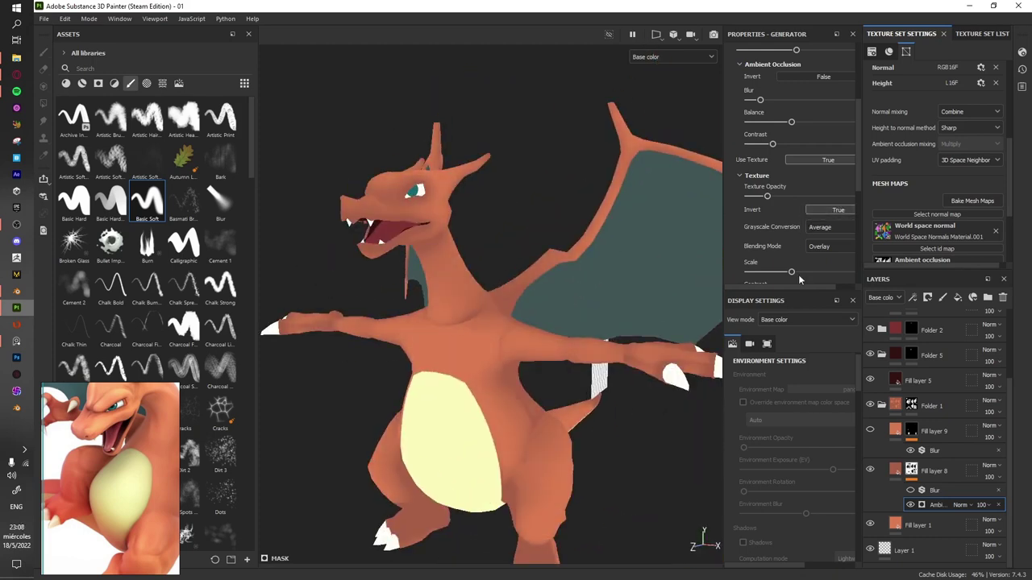
pyautogui.click(830, 227)
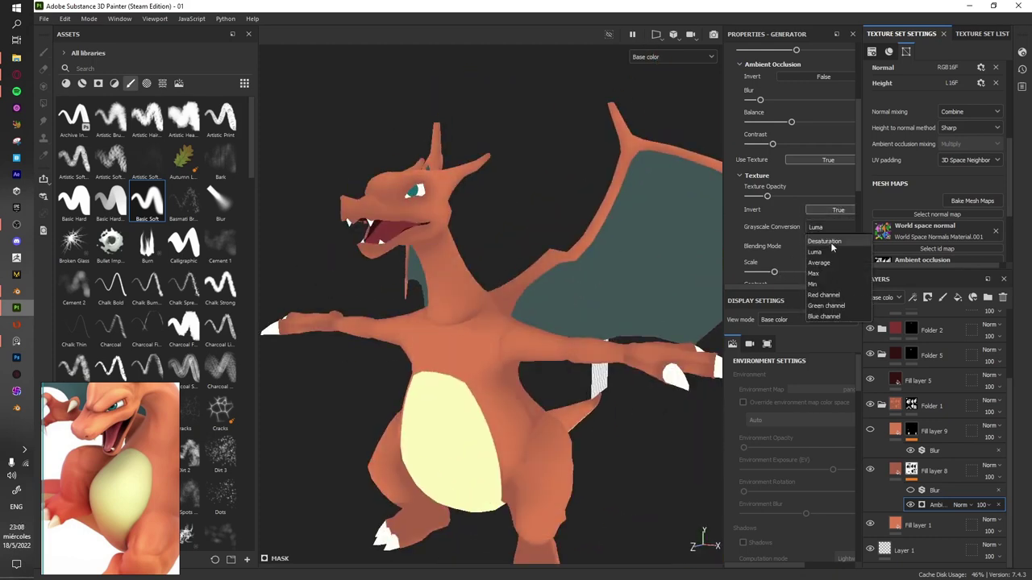
pyautogui.click(799, 156)
pyautogui.click(800, 158)
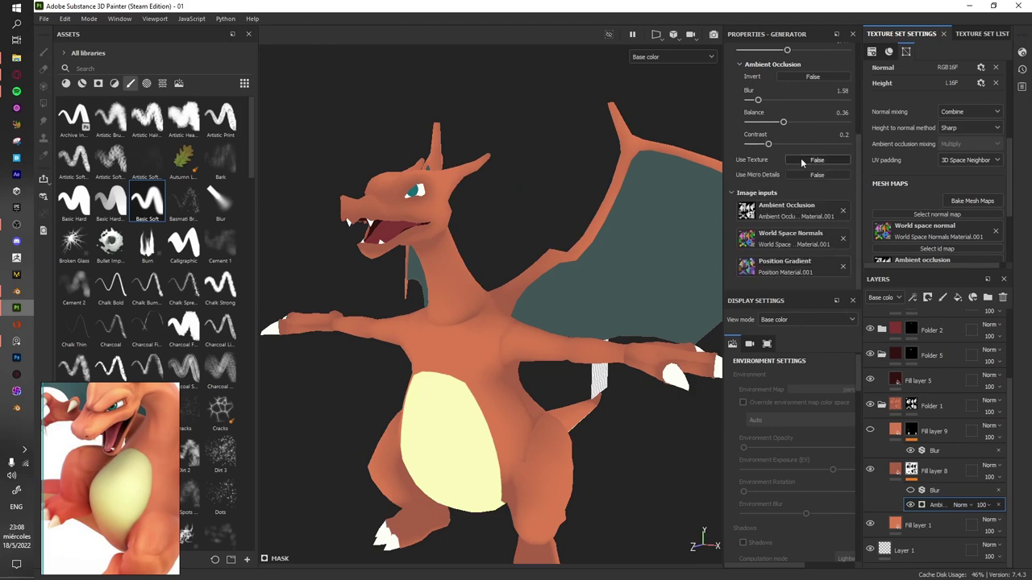
# - Leave the occlusion uninverted, with Blur 8.35 and Balance 0.35
pyautogui.scroll(3, 782, 146)
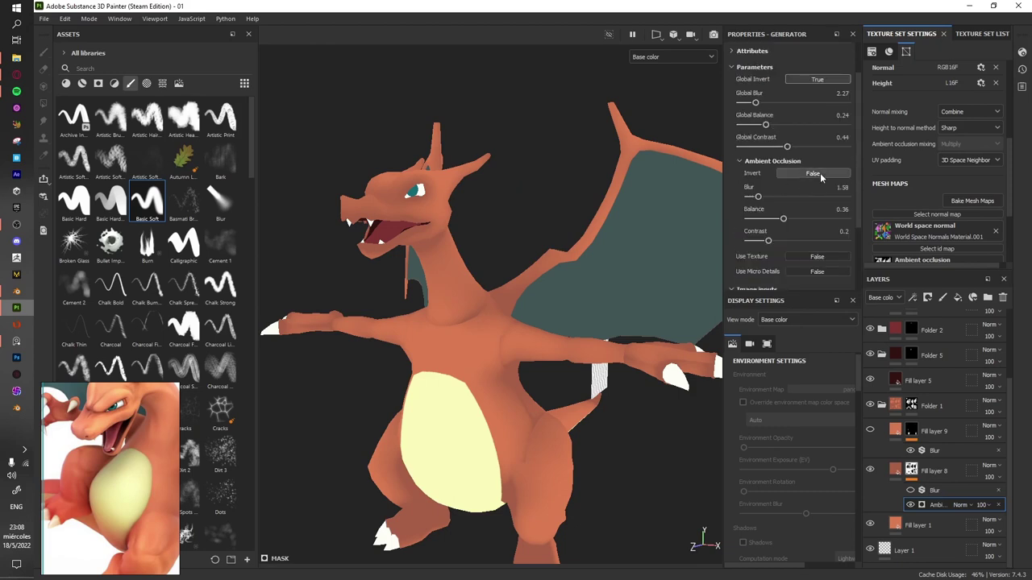
pyautogui.click(820, 172)
pyautogui.click(820, 173)
pyautogui.moveTo(757, 196)
pyautogui.mouseDown()
pyautogui.moveTo(798, 195)
pyautogui.moveTo(818, 219)
pyautogui.moveTo(781, 218)
pyautogui.mouseUp()
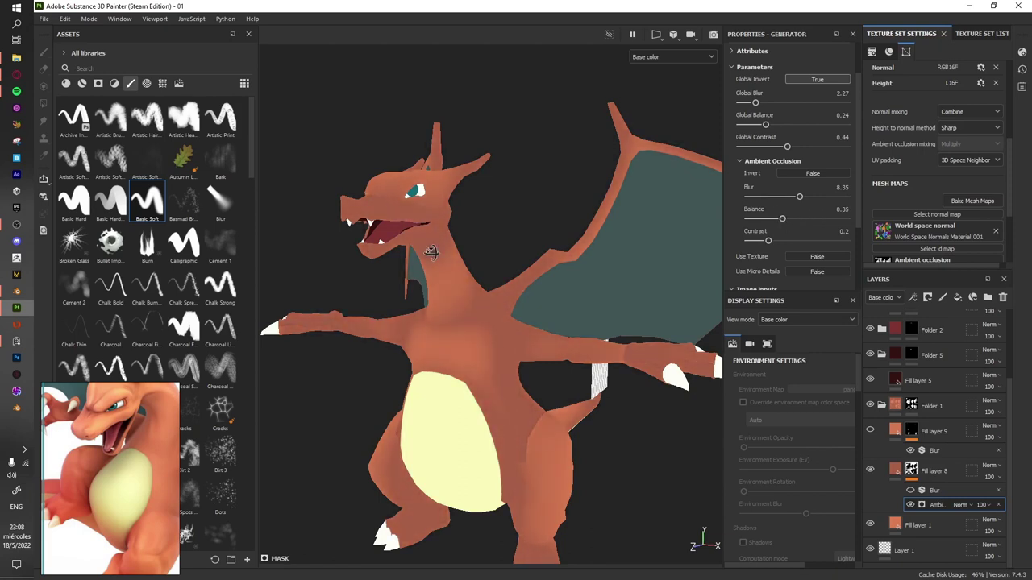
pyautogui.moveTo(428, 266)
pyautogui.keyDown('alt'); pyautogui.mouseDown()
pyautogui.moveTo(548, 262)
pyautogui.moveTo(576, 233)
pyautogui.moveTo(553, 246)
pyautogui.moveTo(636, 288)
pyautogui.moveTo(542, 525)
pyautogui.mouseUp(); pyautogui.keyUp('alt')
# - Turn Global Invert off and set Global Blur to 0 and Global Balance to 0.19
pyautogui.scroll(2, 798, 193)
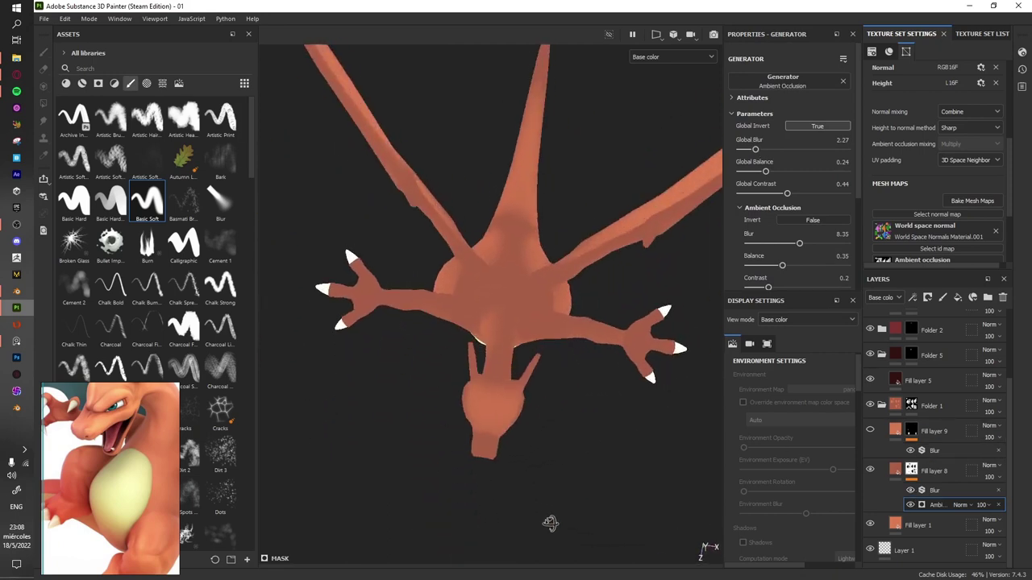
pyautogui.moveTo(758, 149); pyautogui.dragTo(700, 150)
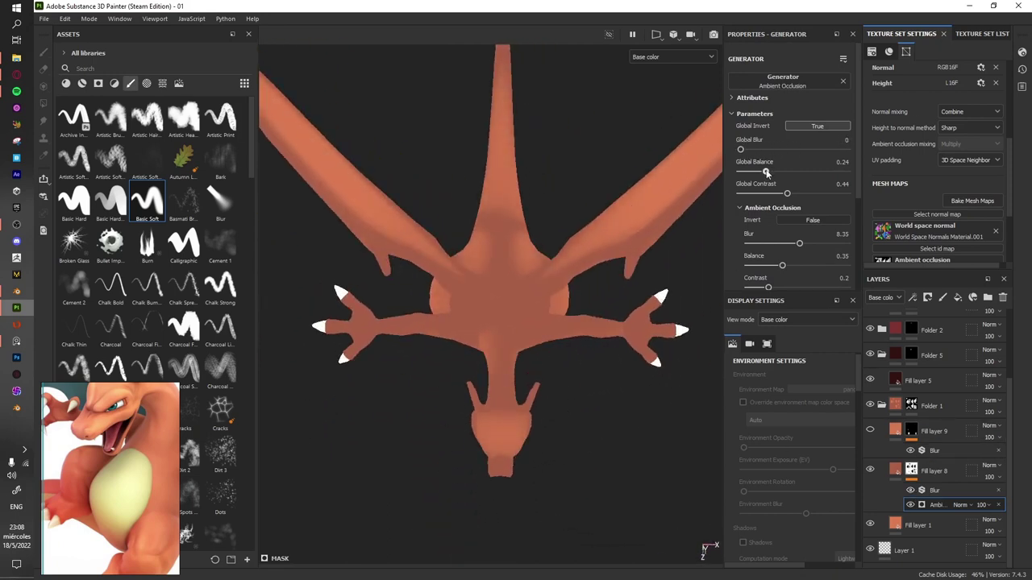
pyautogui.moveTo(766, 173); pyautogui.dragTo(836, 173)
pyautogui.moveTo(580, 339)
pyautogui.keyDown('alt'); pyautogui.mouseDown()
pyautogui.moveTo(557, 261)
pyautogui.moveTo(629, 258)
pyautogui.mouseUp(); pyautogui.keyUp('alt')
pyautogui.click(818, 125)
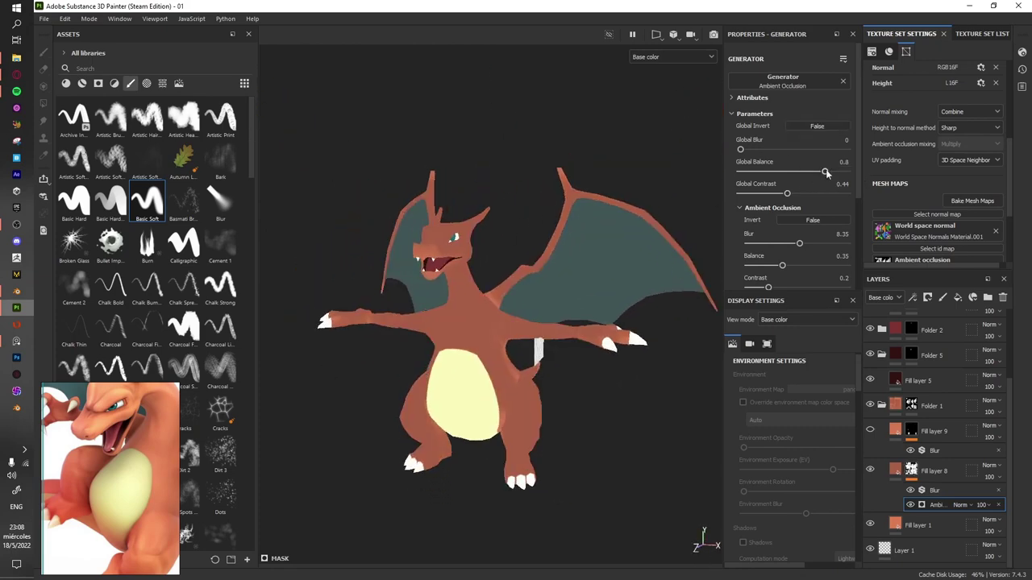
pyautogui.moveTo(825, 173); pyautogui.dragTo(764, 172)
pyautogui.moveTo(514, 242)
pyautogui.keyDown('alt'); pyautogui.mouseDown()
pyautogui.moveTo(534, 249)
pyautogui.moveTo(483, 222)
pyautogui.moveTo(628, 210)
pyautogui.mouseUp(); pyautogui.keyUp('alt')
pyautogui.moveTo(769, 172); pyautogui.dragTo(760, 172)
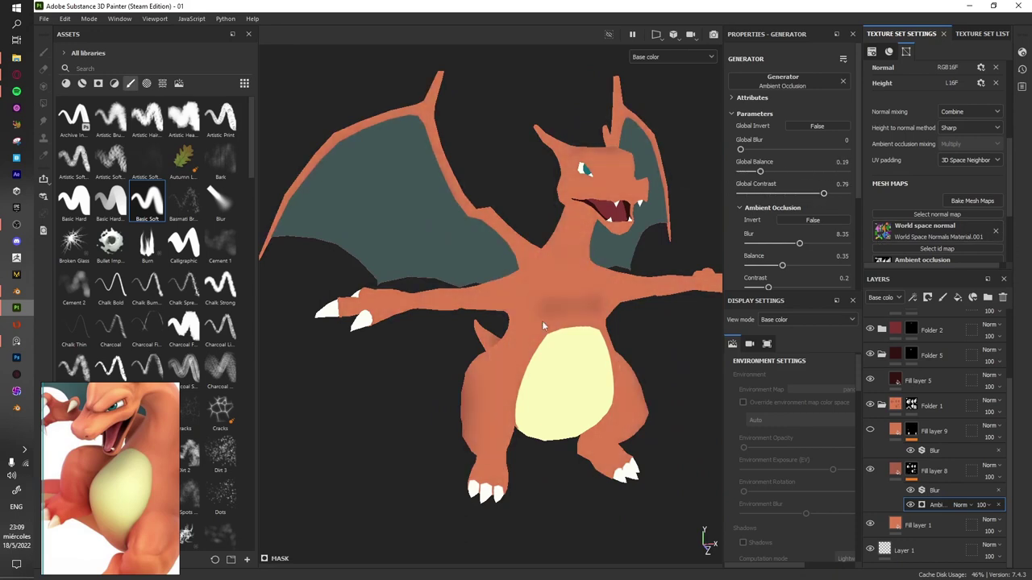
pyautogui.keyDown('alt'); pyautogui.moveTo(542, 321); pyautogui.dragTo(545, 308); pyautogui.keyUp('alt')
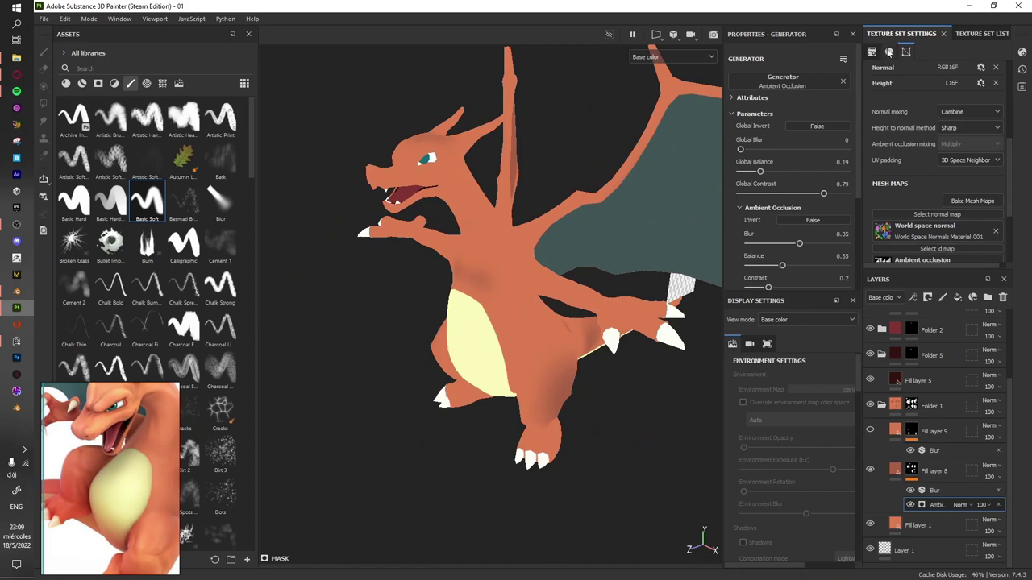
# - Bake only the ambient occlusion map, using Linear attenuation
pyautogui.click(973, 200)
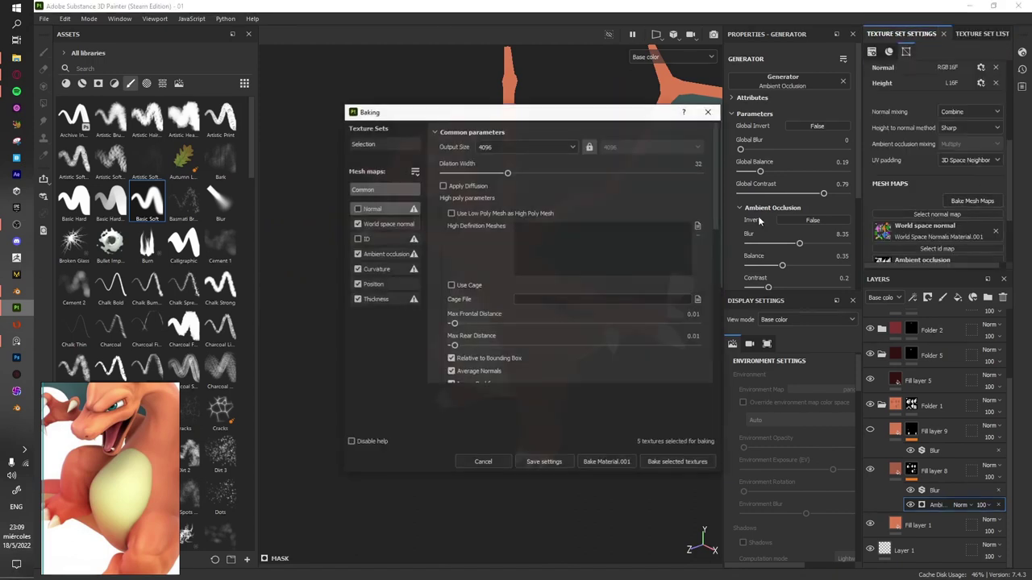
pyautogui.click(357, 224)
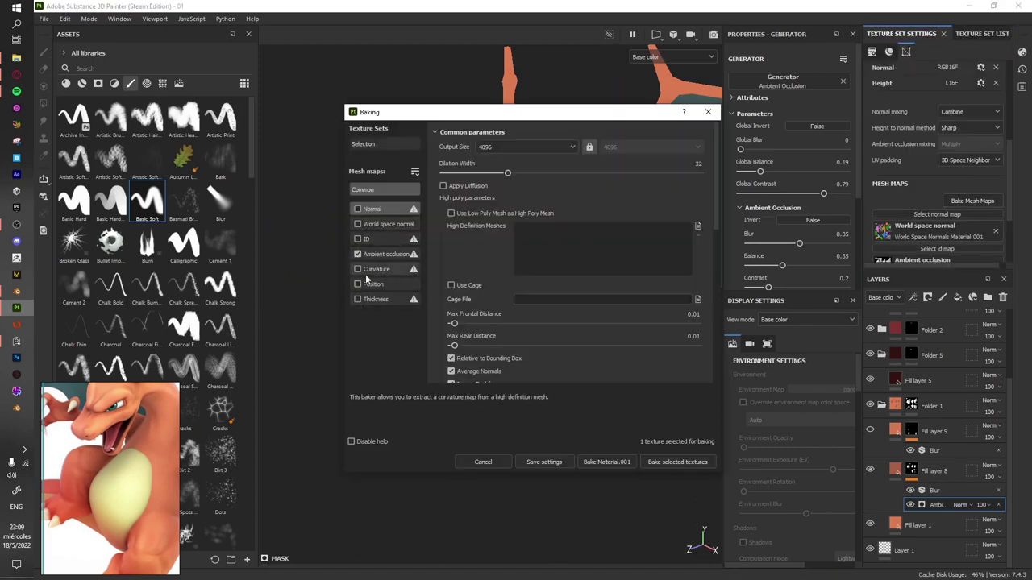
pyautogui.click(358, 299)
pyautogui.click(385, 254)
pyautogui.click(564, 270)
pyautogui.click(515, 290)
pyautogui.click(516, 308)
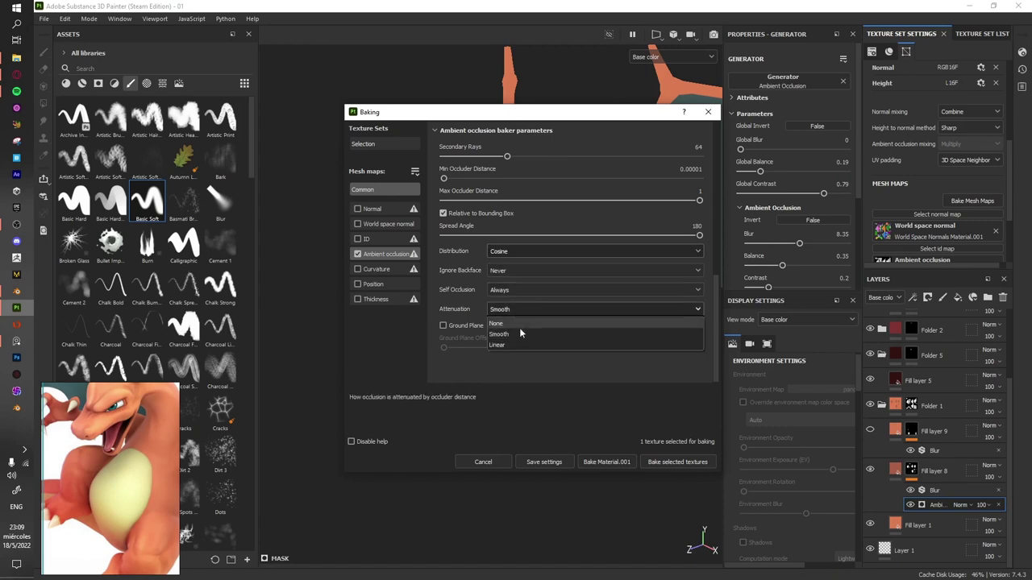
pyautogui.click(520, 328)
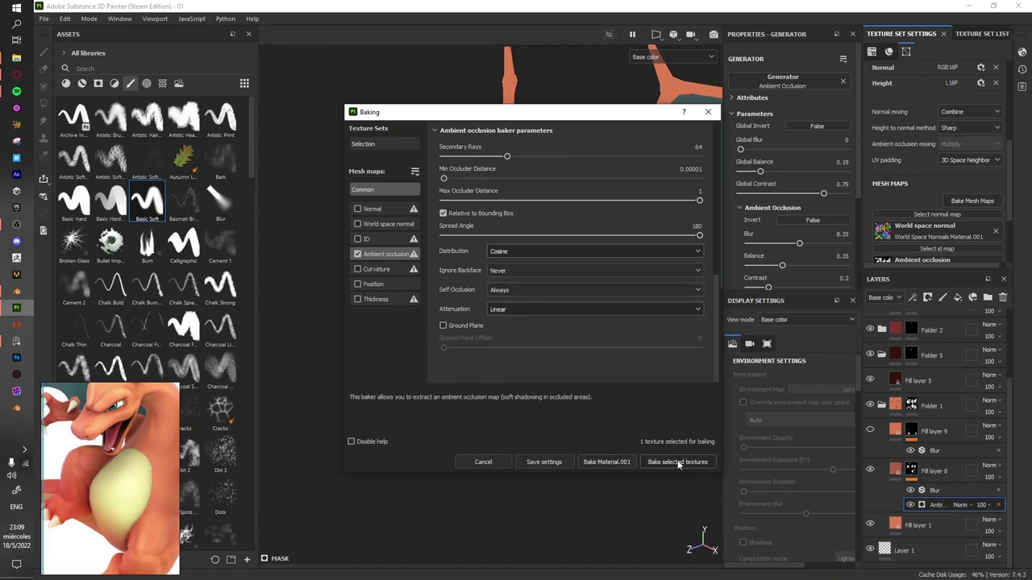
pyautogui.click(677, 461)
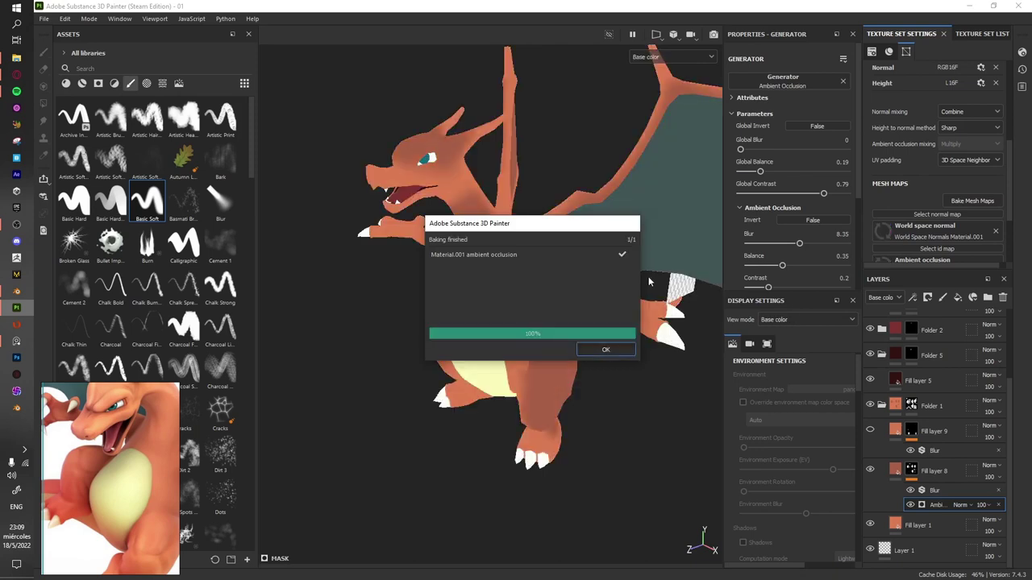
pyautogui.click(605, 350)
# - Re-enable Global Invert with Global Blur 1.06, occlusion Blur 4.66 and Contrast 0
pyautogui.keyDown('alt'); pyautogui.moveTo(605, 350); pyautogui.dragTo(811, 216); pyautogui.keyUp('alt')
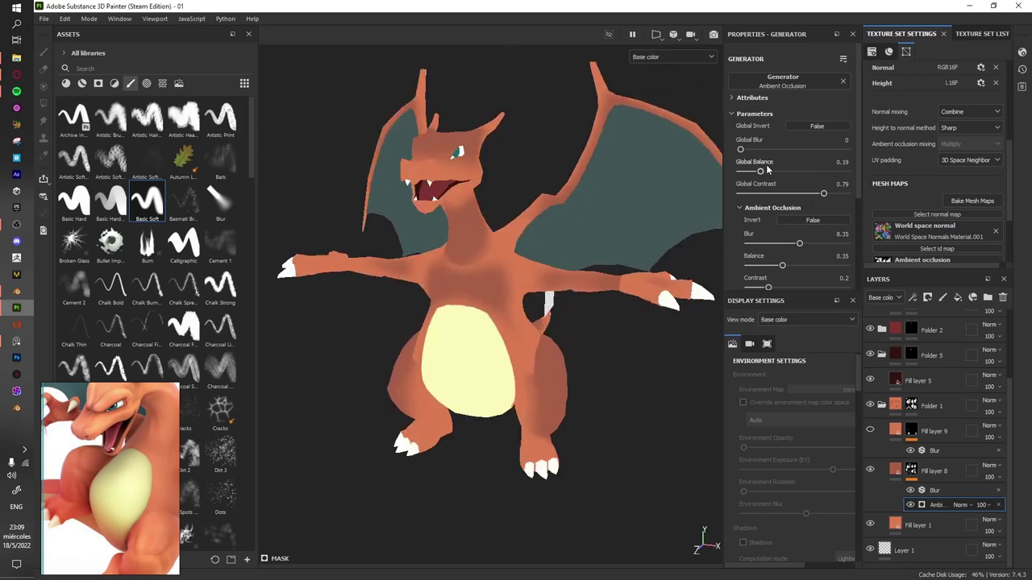
pyautogui.click(816, 126)
pyautogui.keyDown('alt'); pyautogui.moveTo(564, 210); pyautogui.dragTo(516, 211); pyautogui.keyUp('alt')
pyautogui.moveTo(740, 149); pyautogui.dragTo(749, 172)
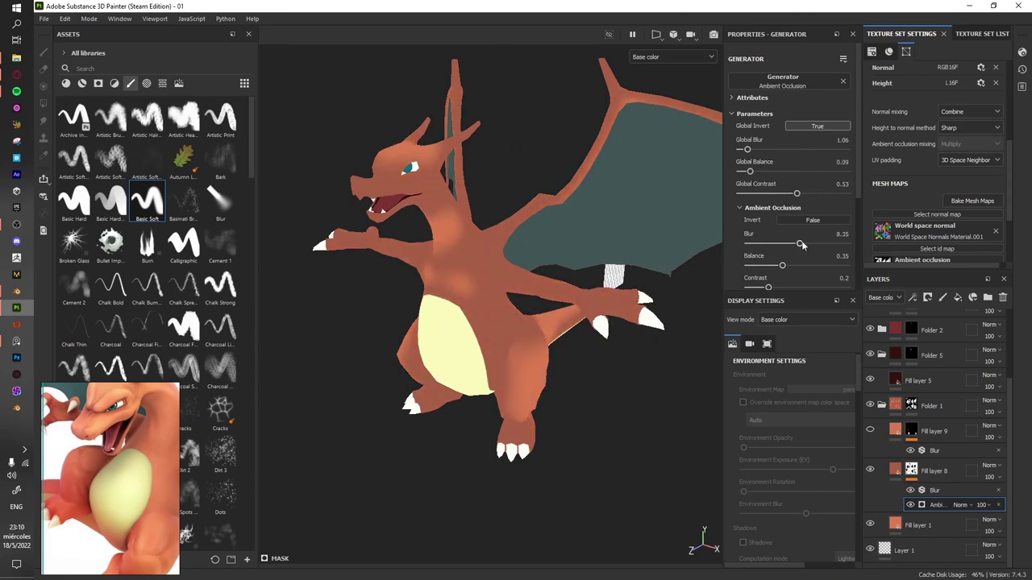
pyautogui.moveTo(802, 245)
pyautogui.mouseDown()
pyautogui.moveTo(780, 249)
pyautogui.moveTo(806, 288)
pyautogui.mouseUp()
pyautogui.moveTo(763, 288)
pyautogui.mouseDown()
pyautogui.moveTo(641, 249)
pyautogui.moveTo(618, 281)
pyautogui.moveTo(472, 295)
pyautogui.moveTo(541, 277)
pyautogui.moveTo(525, 218)
pyautogui.mouseUp()
# - Add a Light generator to Fill layer 9's mask with Vertical Angle 270
pyautogui.rightClick(956, 468)
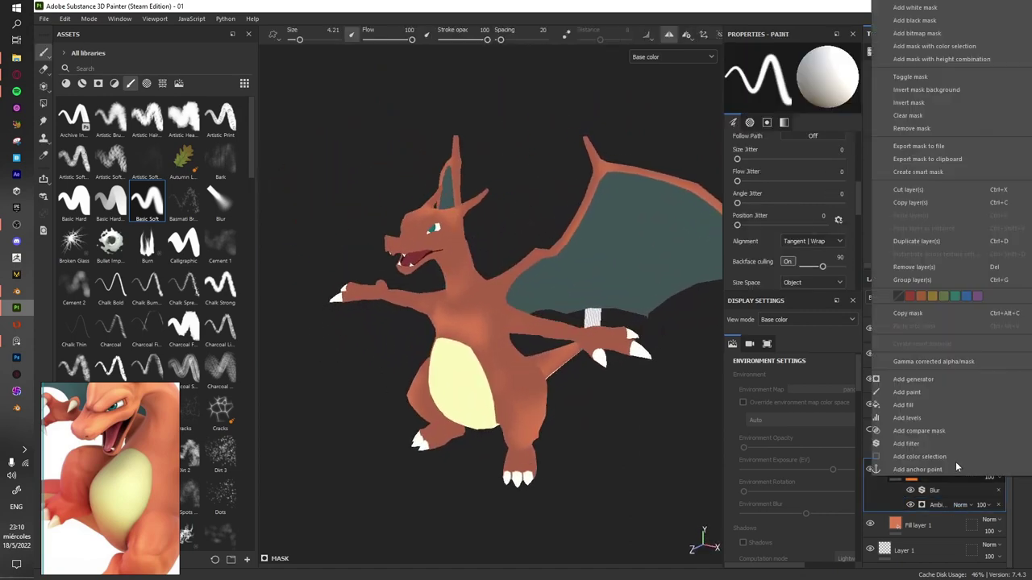
pyautogui.click(866, 458)
pyautogui.rightClick(915, 432)
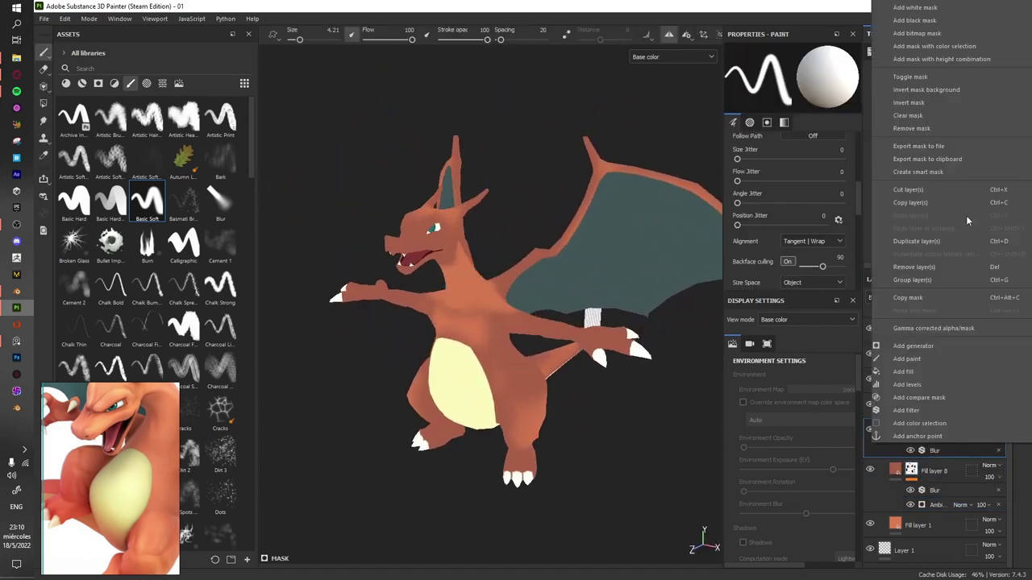
pyautogui.click(949, 348)
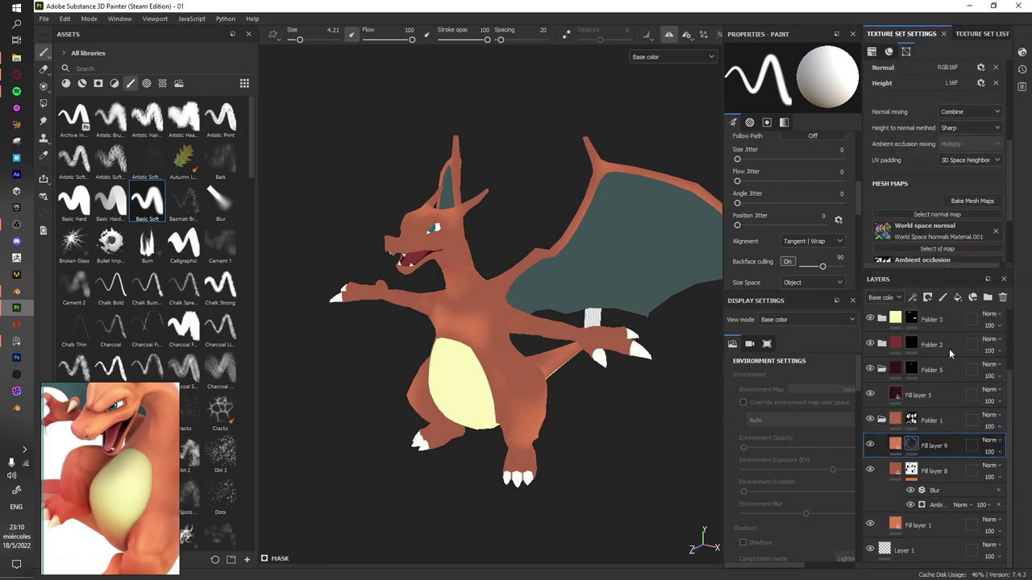
pyautogui.rightClick(936, 446)
pyautogui.click(920, 353)
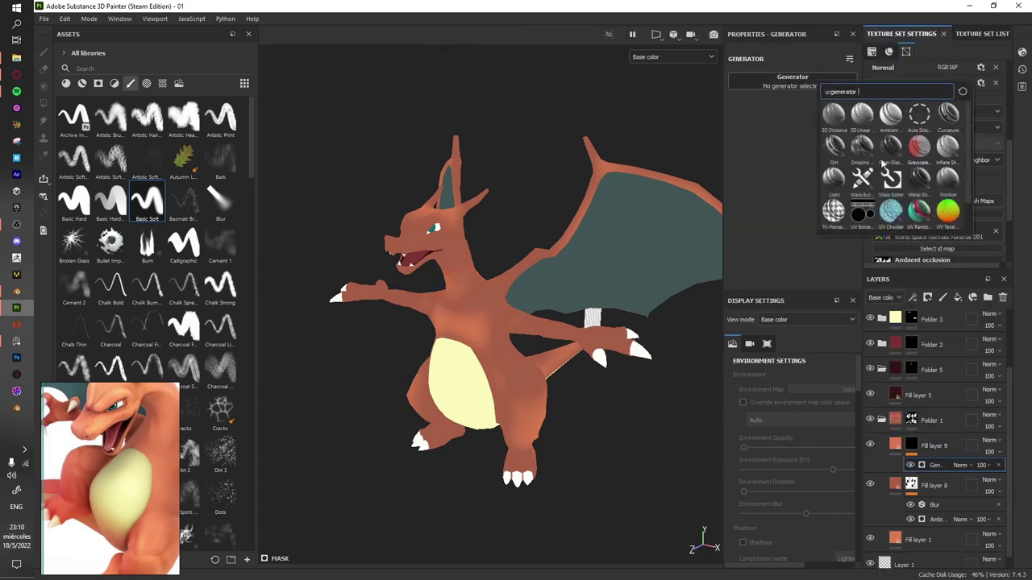
pyautogui.click(834, 179)
pyautogui.moveTo(511, 240)
pyautogui.keyDown('alt'); pyautogui.mouseDown()
pyautogui.moveTo(469, 284)
pyautogui.moveTo(466, 301)
pyautogui.mouseUp(); pyautogui.keyUp('alt')
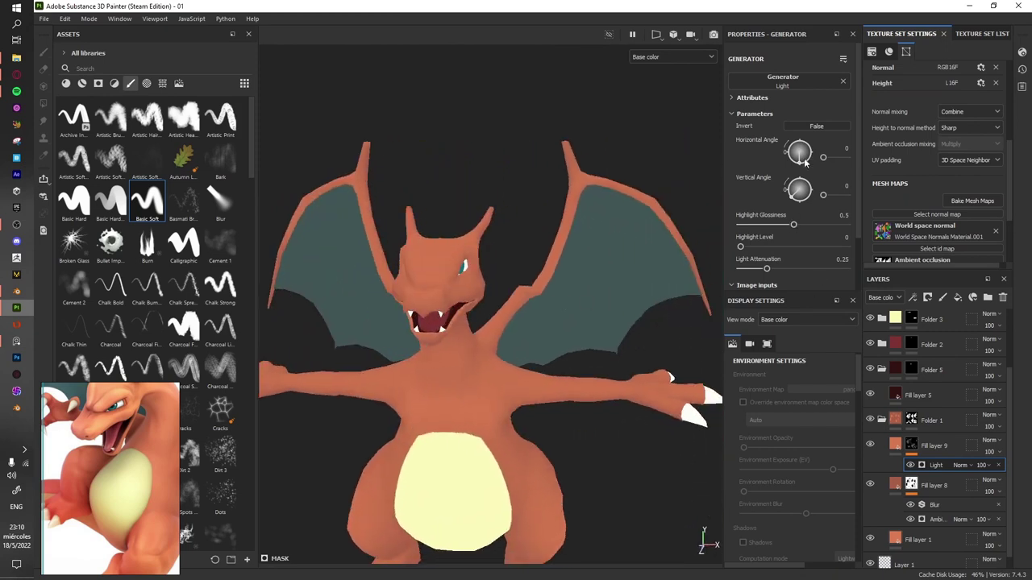
pyautogui.moveTo(800, 192); pyautogui.dragTo(803, 210)
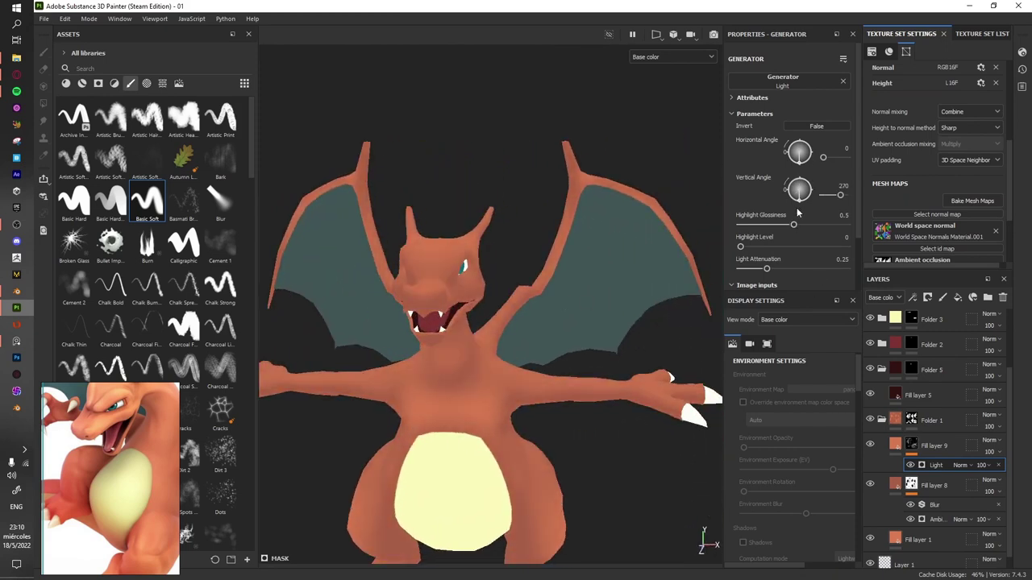
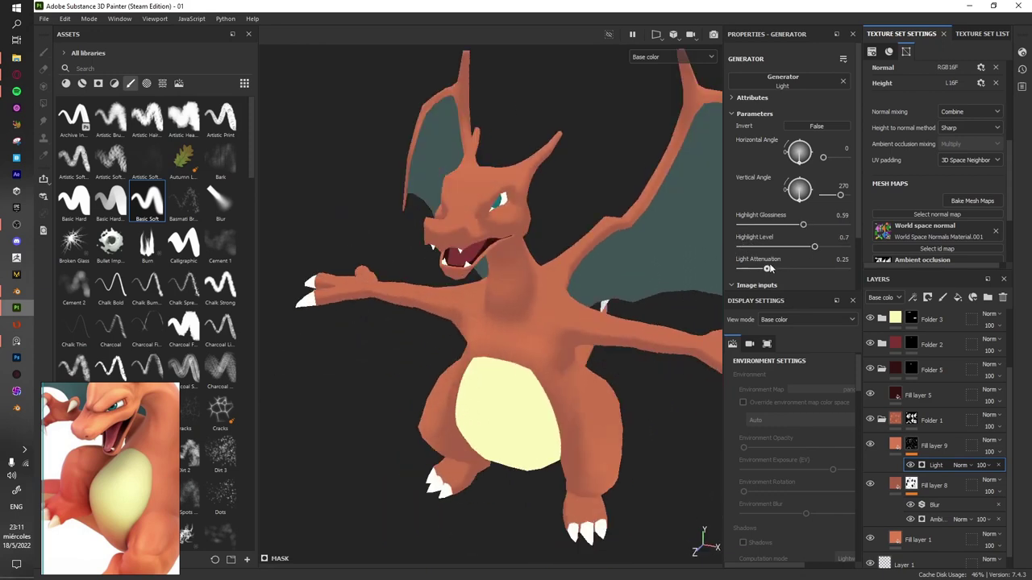
# - Set Fill layer 9's light attenuation to 0.02 and highlight glossiness to 0.54
pyautogui.moveTo(797, 270); pyautogui.dragTo(741, 269)
pyautogui.moveTo(793, 226); pyautogui.dragTo(797, 225)
pyautogui.moveTo(557, 234)
pyautogui.keyDown('alt'); pyautogui.mouseDown()
pyautogui.moveTo(603, 207)
pyautogui.moveTo(549, 296)
pyautogui.moveTo(514, 295)
pyautogui.moveTo(546, 218)
pyautogui.moveTo(631, 269)
pyautogui.moveTo(559, 277)
pyautogui.moveTo(438, 247)
pyautogui.moveTo(470, 210)
pyautogui.moveTo(472, 236)
pyautogui.moveTo(584, 270)
pyautogui.mouseUp(); pyautogui.keyUp('alt')
pyautogui.scroll(3, 584, 272)
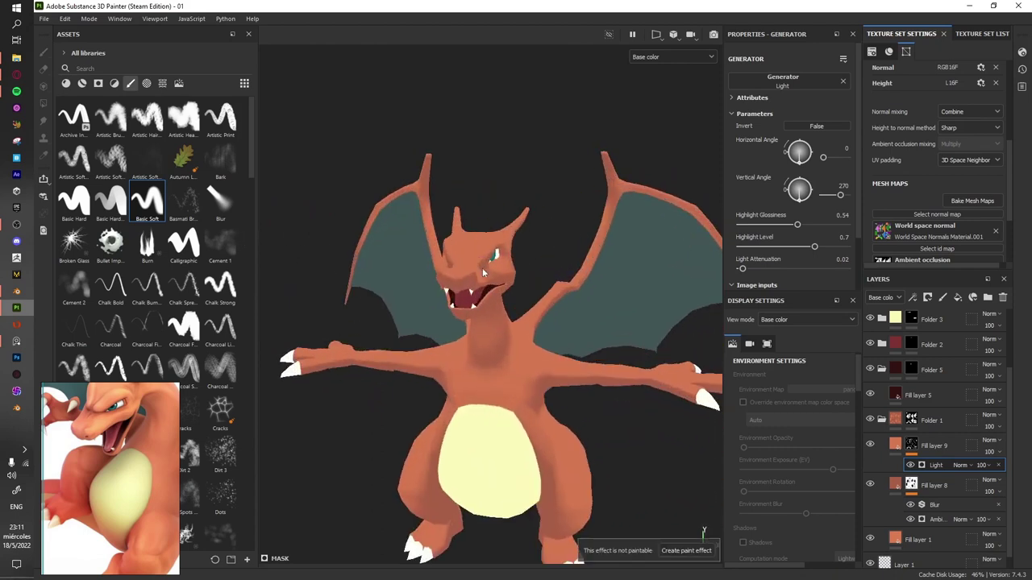
pyautogui.scroll(-3, 527, 264)
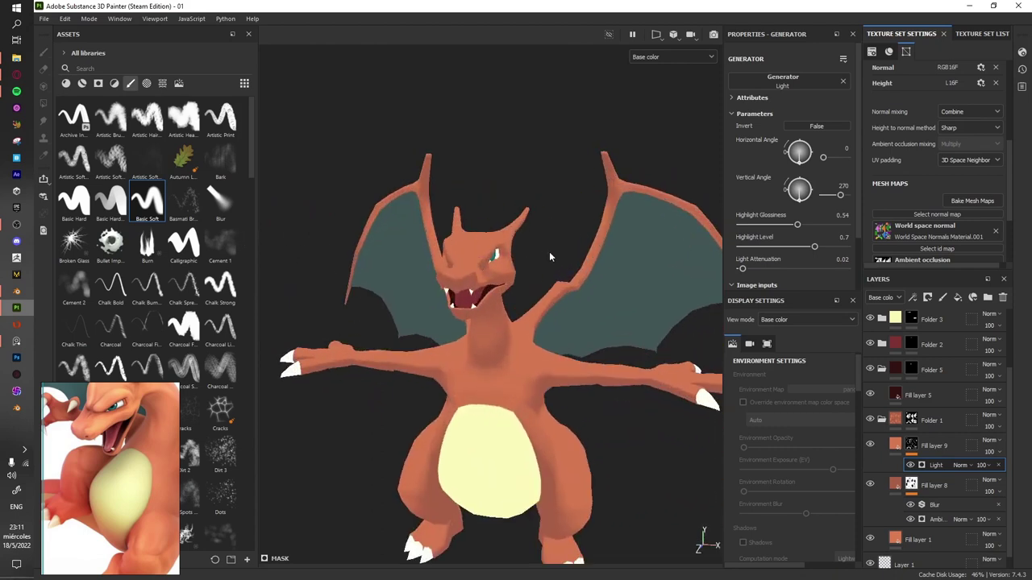
# - Zoom in on the dragon's head and add a new grey Fill layer 10 above Fill layer 9
pyautogui.moveTo(551, 258)
pyautogui.keyDown('alt'); pyautogui.mouseDown()
pyautogui.moveTo(529, 230)
pyautogui.moveTo(462, 248)
pyautogui.moveTo(551, 331)
pyautogui.moveTo(603, 246)
pyautogui.moveTo(555, 299)
pyautogui.moveTo(559, 287)
pyautogui.moveTo(516, 274)
pyautogui.mouseUp(); pyautogui.keyUp('alt')
pyautogui.scroll(3, 530, 230)
pyautogui.scroll(-3, 551, 331)
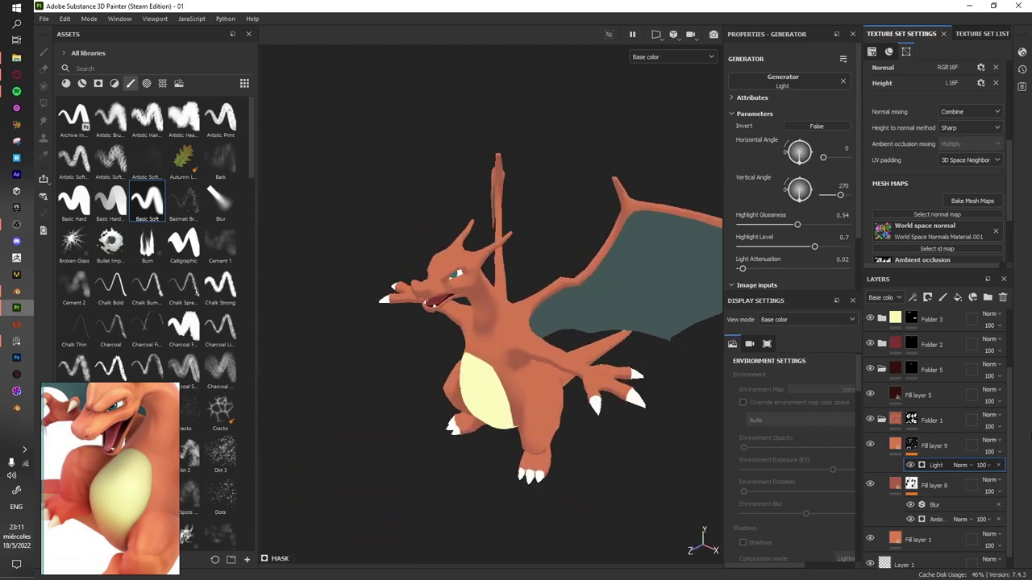
pyautogui.click(951, 445)
pyautogui.click(942, 296)
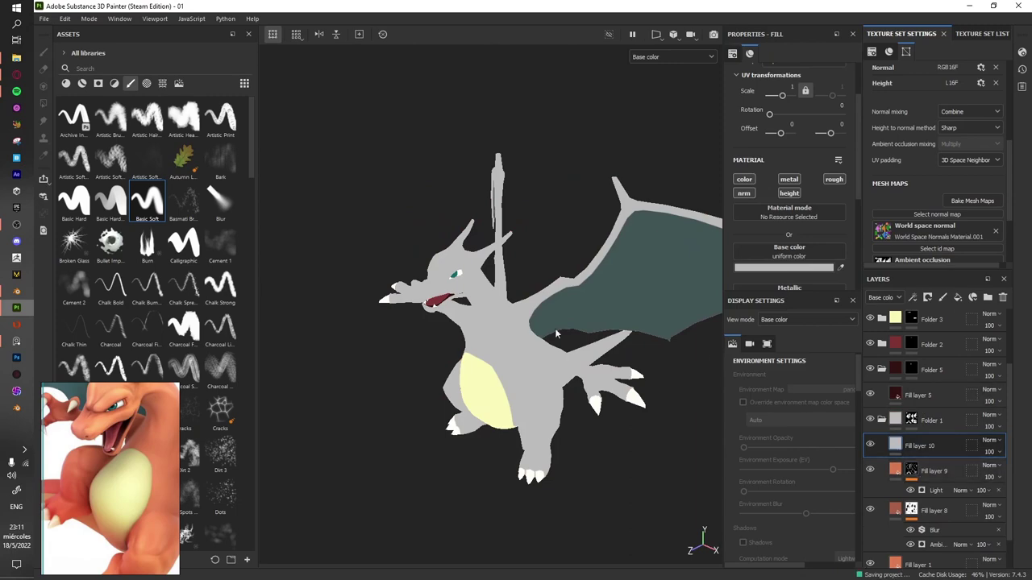
# - Give Fill layer 10 a black mask with a Light generator
pyautogui.rightClick(949, 443)
pyautogui.press('Escape')
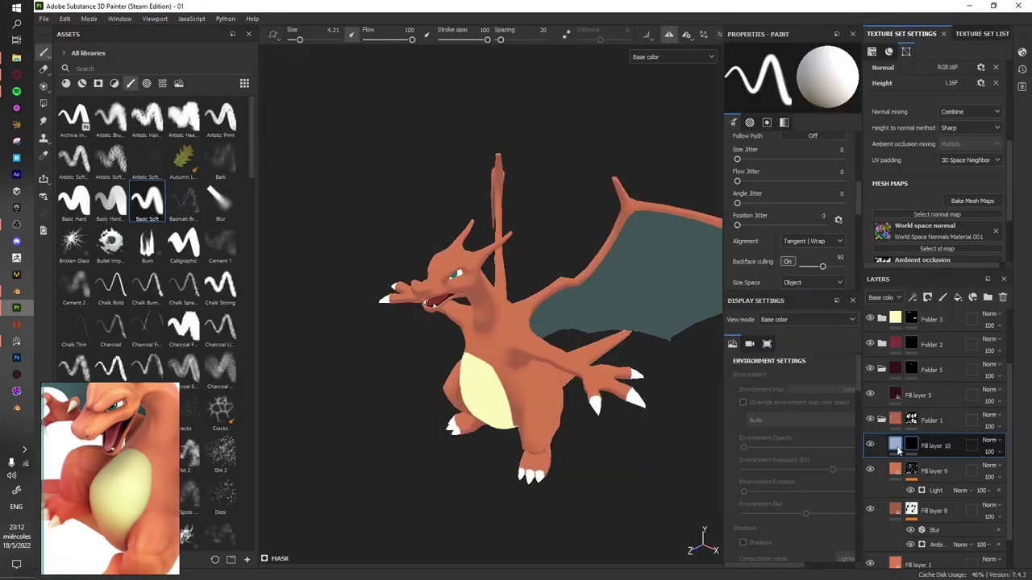
pyautogui.rightClick(911, 445)
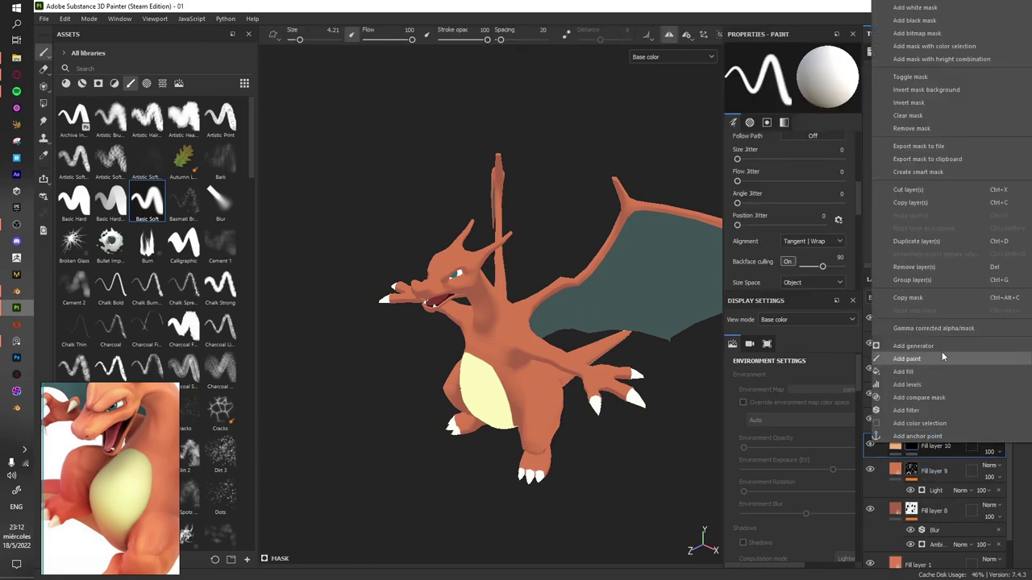
pyautogui.click(923, 350)
pyautogui.click(792, 80)
pyautogui.click(809, 188)
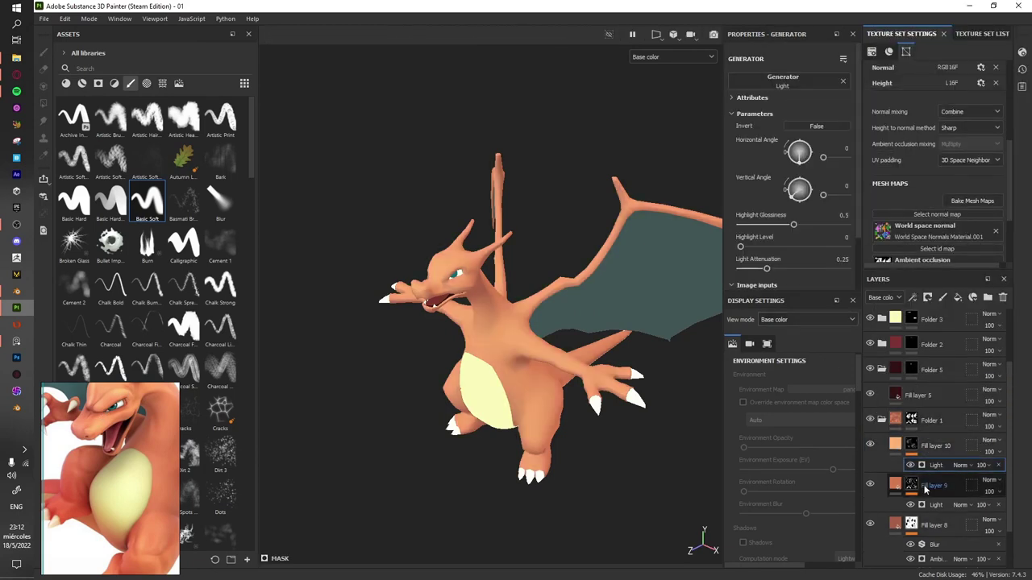
# - Set the Light generator to glossiness 0.82, attenuation 0.37 and vertical angle 320
pyautogui.moveTo(780, 228); pyautogui.dragTo(814, 231)
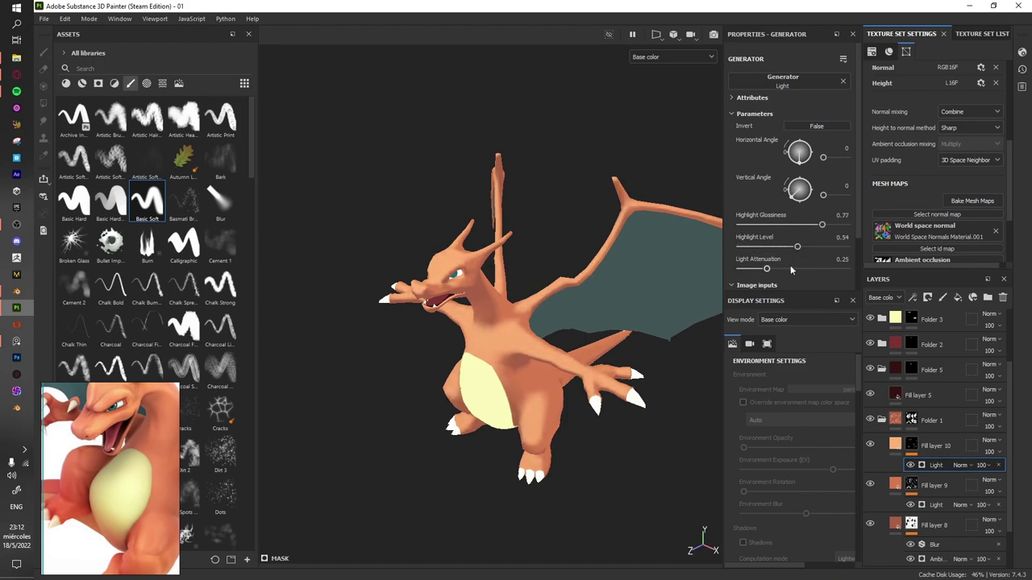
pyautogui.moveTo(790, 270); pyautogui.dragTo(779, 275)
pyautogui.moveTo(798, 204); pyautogui.dragTo(810, 207)
pyautogui.keyDown('alt'); pyautogui.moveTo(613, 266); pyautogui.dragTo(603, 274); pyautogui.keyUp('alt')
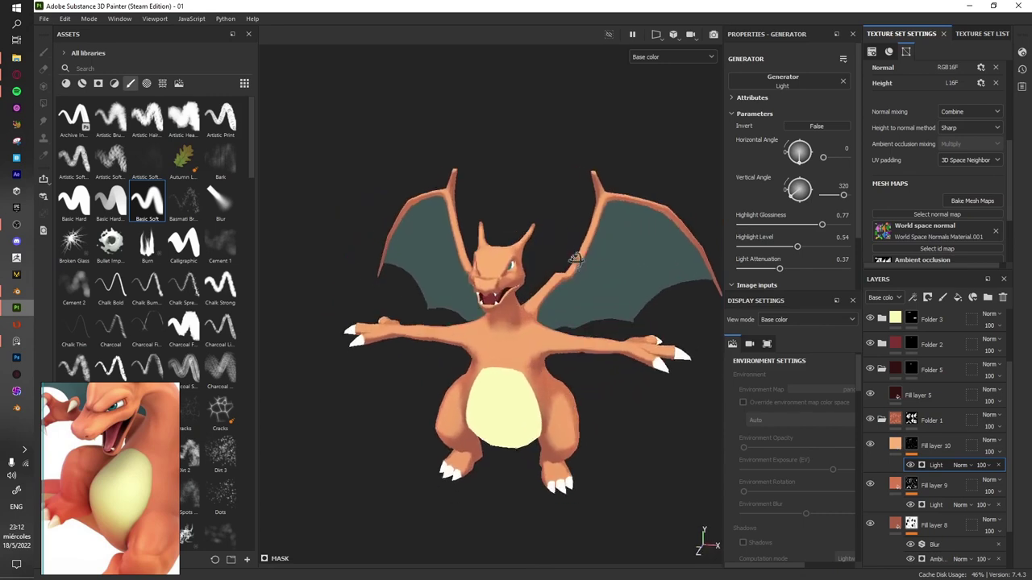
# - Check the highlights from side and front, then add a second, empty generator to the mask
pyautogui.scroll(3, 514, 328)
pyautogui.moveTo(514, 328)
pyautogui.keyDown('alt'); pyautogui.mouseDown()
pyautogui.moveTo(776, 234)
pyautogui.moveTo(807, 248)
pyautogui.moveTo(831, 226)
pyautogui.mouseUp(); pyautogui.keyUp('alt')
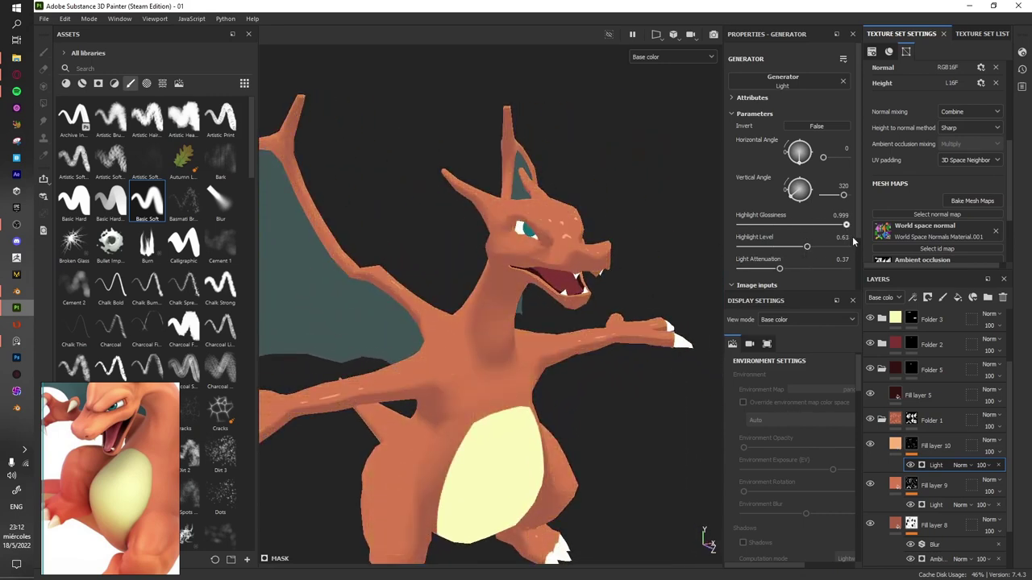
pyautogui.moveTo(468, 322)
pyautogui.keyDown('alt'); pyautogui.mouseDown()
pyautogui.moveTo(642, 276)
pyautogui.moveTo(476, 339)
pyautogui.moveTo(739, 225)
pyautogui.mouseUp(); pyautogui.keyUp('alt')
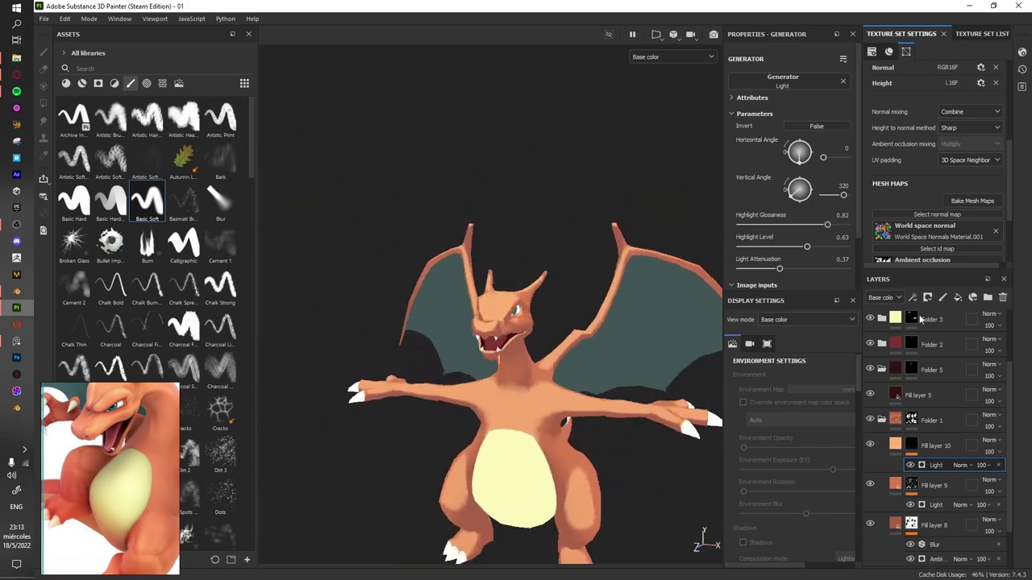
pyautogui.rightClick(948, 469)
pyautogui.click(952, 346)
pyautogui.click(793, 80)
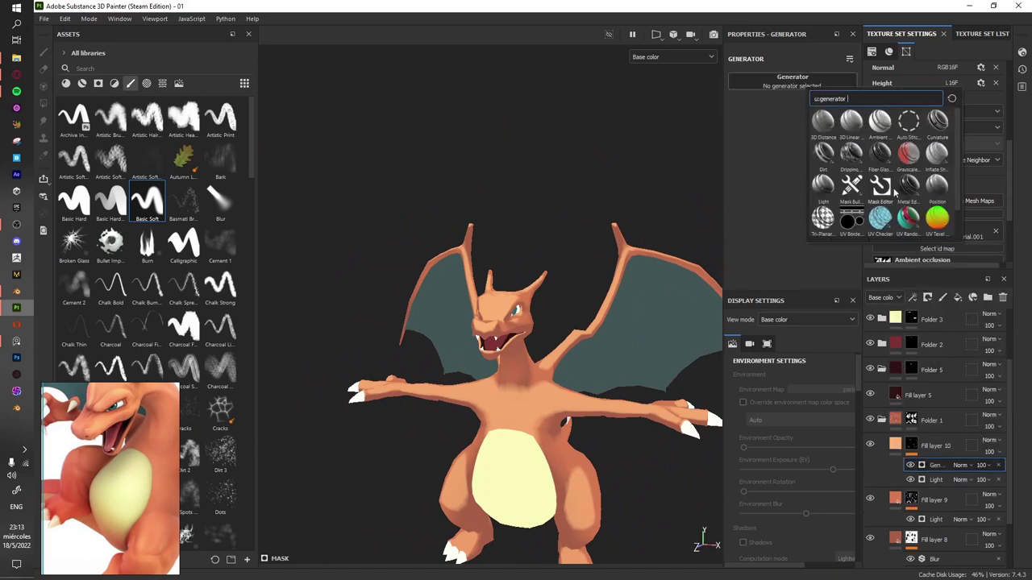
# - Try effects on Fill layer 10's mask, discarding an empty filter and adding a generator slot
pyautogui.rightClick(948, 468)
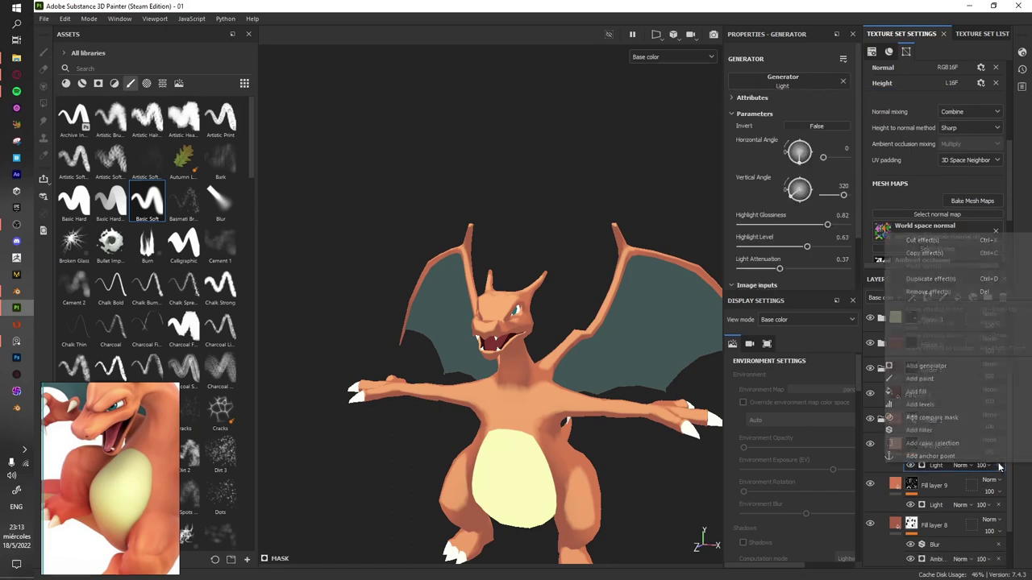
pyautogui.click(951, 363)
pyautogui.click(750, 86)
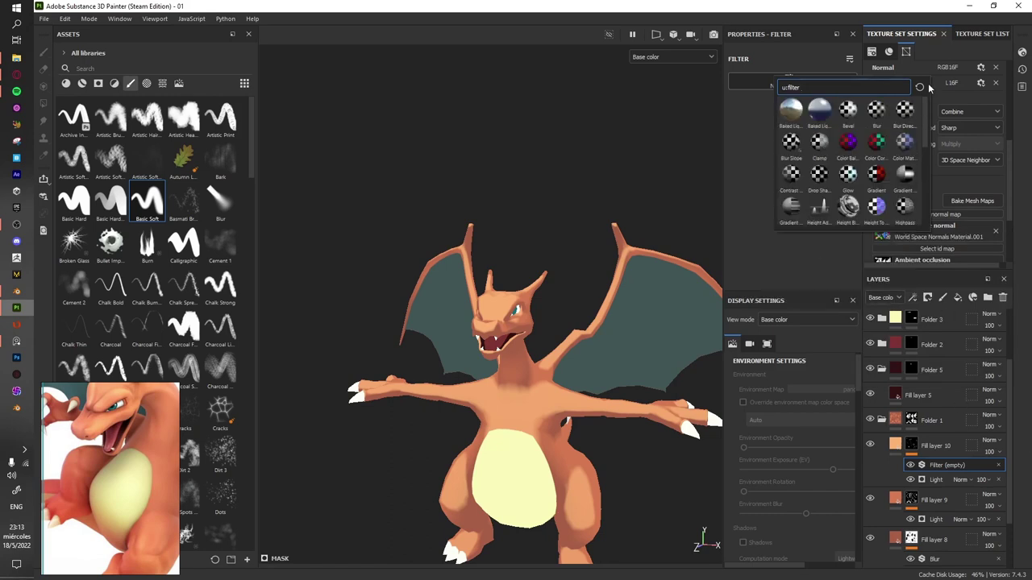
pyautogui.press('Escape')
pyautogui.rightClick(952, 465)
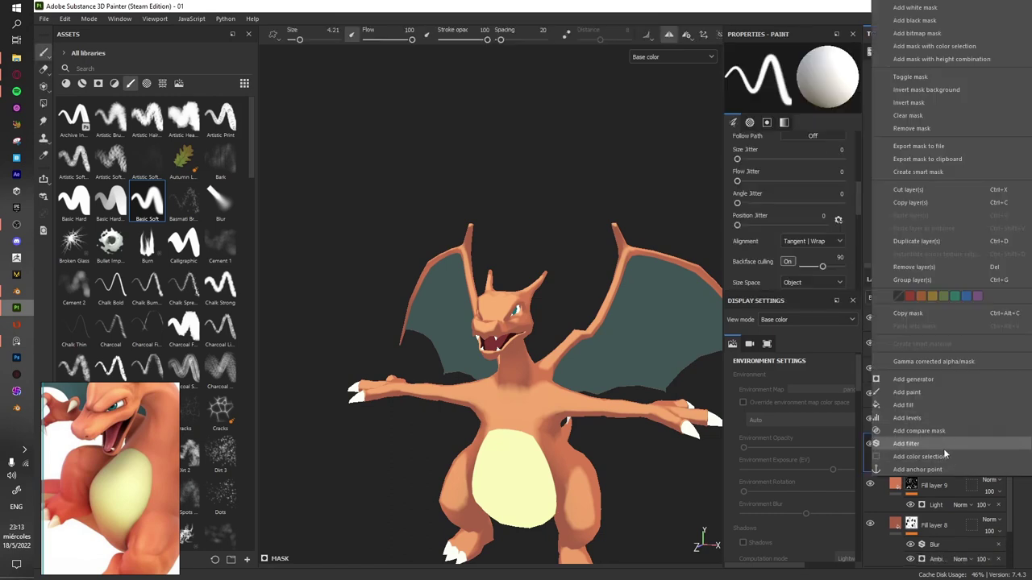
pyautogui.click(951, 418)
pyautogui.click(912, 297)
pyautogui.click(792, 81)
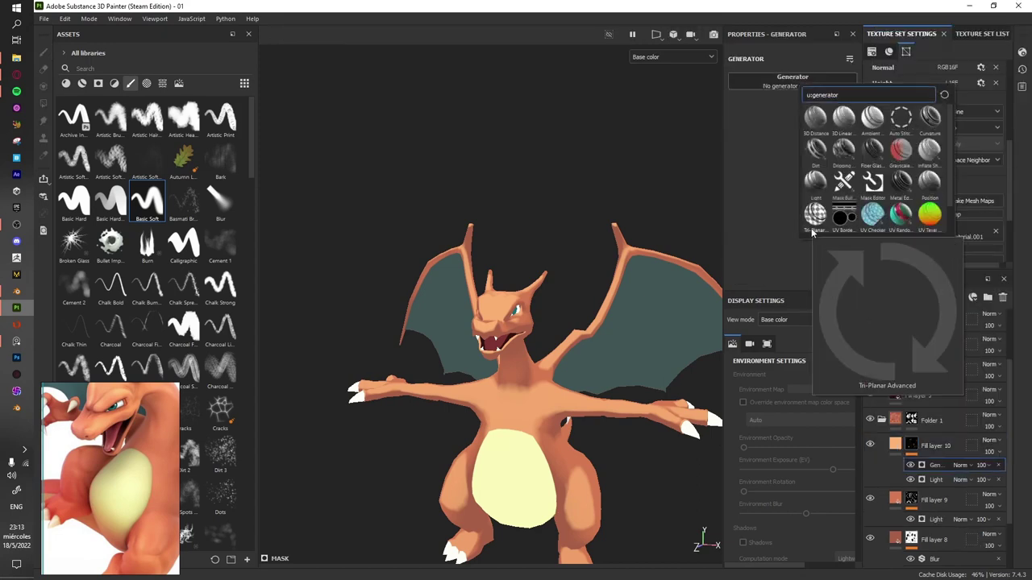
pyautogui.scroll(-1, 934, 218)
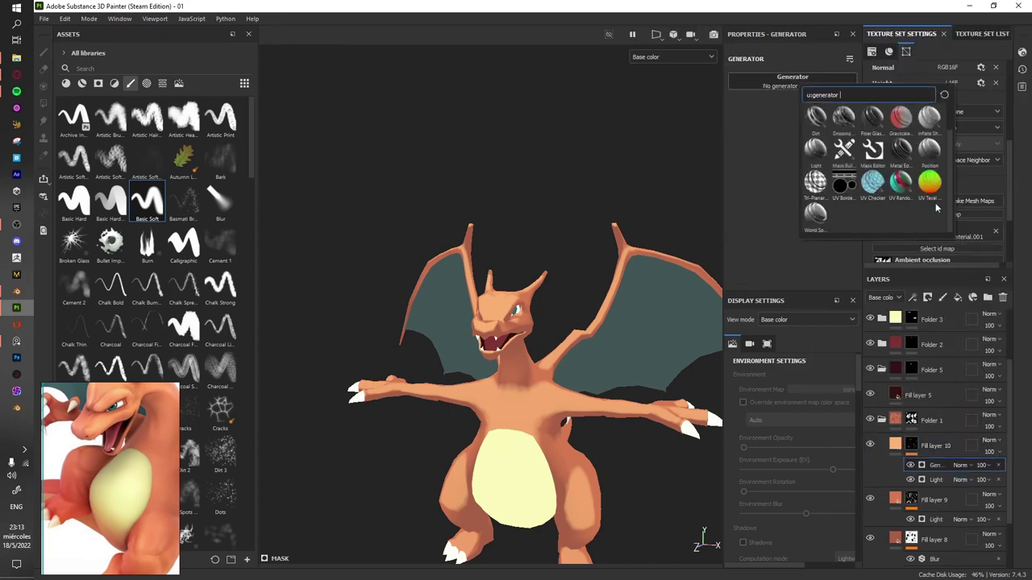
pyautogui.scroll(1, 935, 209)
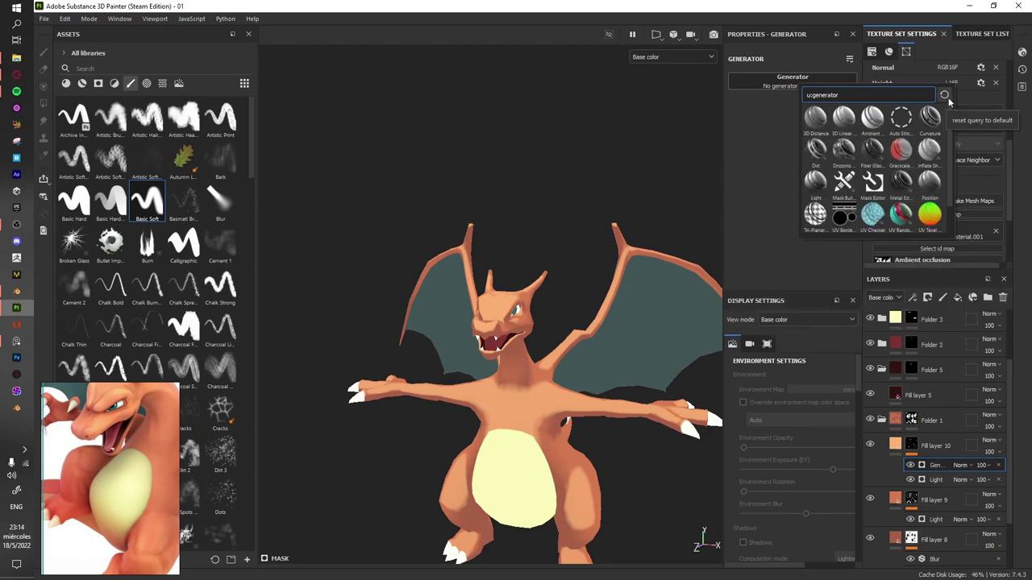
# - Add a Bevel filter to the mask with distance 0.0335 and smoothing 0
pyautogui.rightClick(945, 465)
pyautogui.click(945, 447)
pyautogui.click(828, 83)
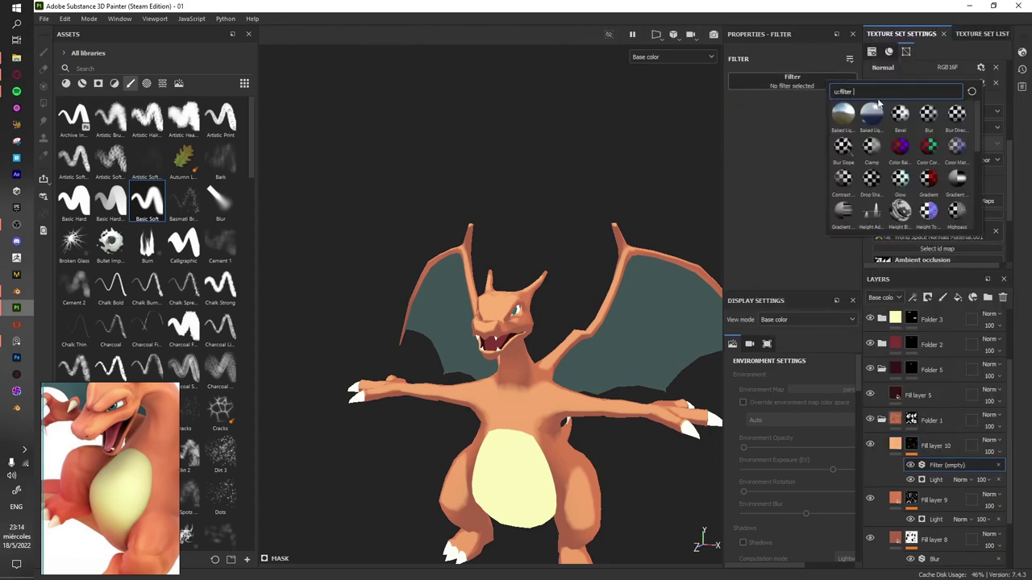
pyautogui.click(899, 115)
pyautogui.scroll(3, 534, 351)
pyautogui.moveTo(792, 150); pyautogui.dragTo(798, 153)
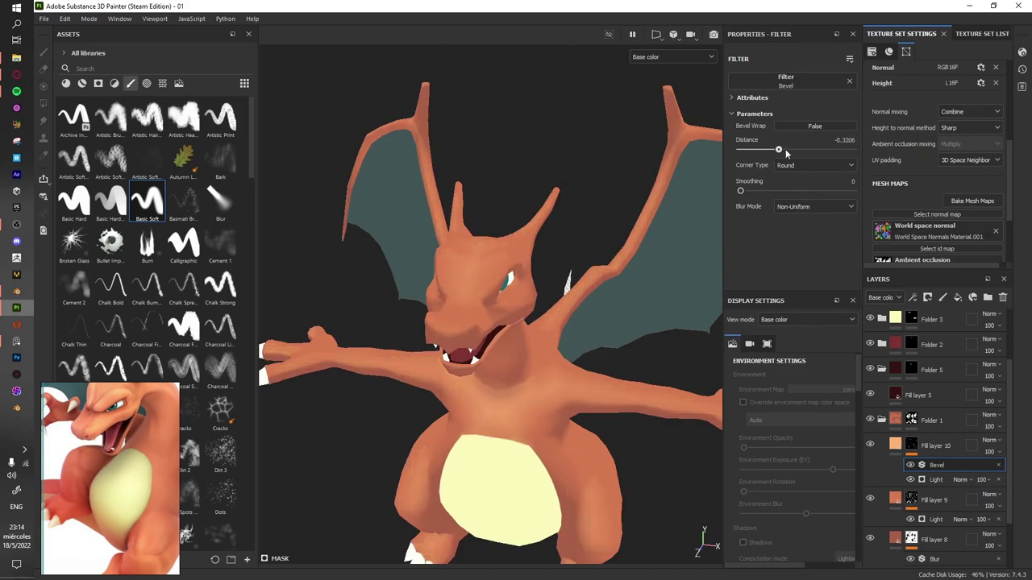
pyautogui.moveTo(744, 191); pyautogui.dragTo(739, 188)
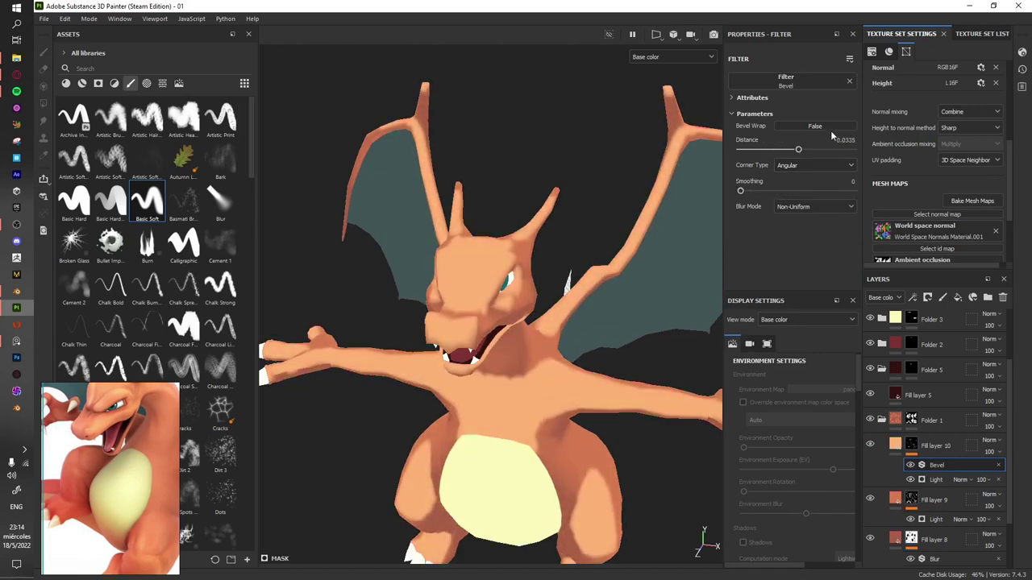
pyautogui.moveTo(798, 150); pyautogui.dragTo(777, 153)
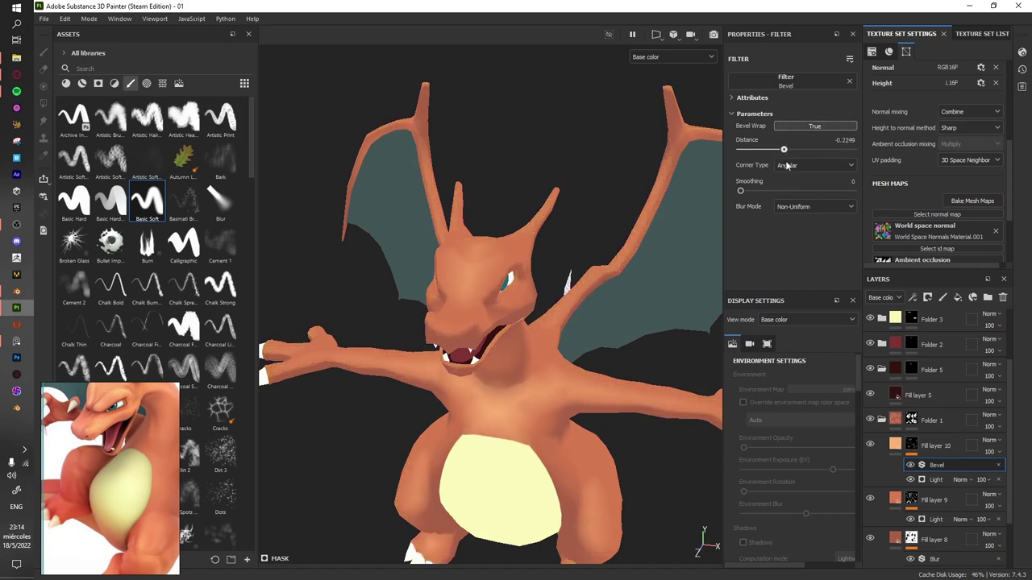
pyautogui.hotkey('ctrl', 'z')
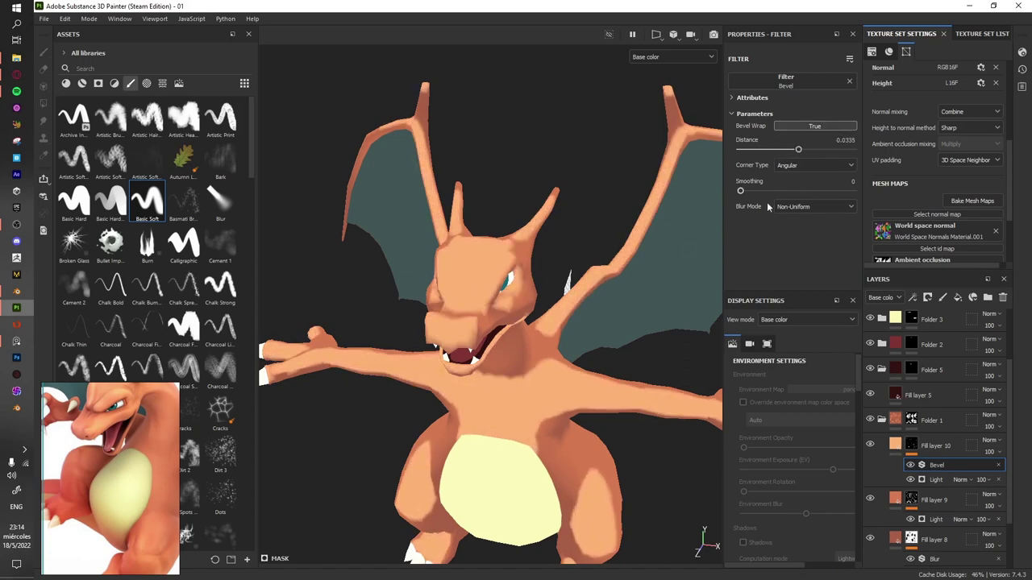
# - Frame Charizard and inspect the bevelled highlights from several angles
pyautogui.press('f')
pyautogui.moveTo(564, 282)
pyautogui.keyDown('alt'); pyautogui.mouseDown()
pyautogui.moveTo(515, 282)
pyautogui.moveTo(617, 279)
pyautogui.moveTo(524, 309)
pyautogui.moveTo(541, 350)
pyautogui.moveTo(573, 311)
pyautogui.moveTo(496, 330)
pyautogui.moveTo(532, 323)
pyautogui.mouseUp(); pyautogui.keyUp('alt')
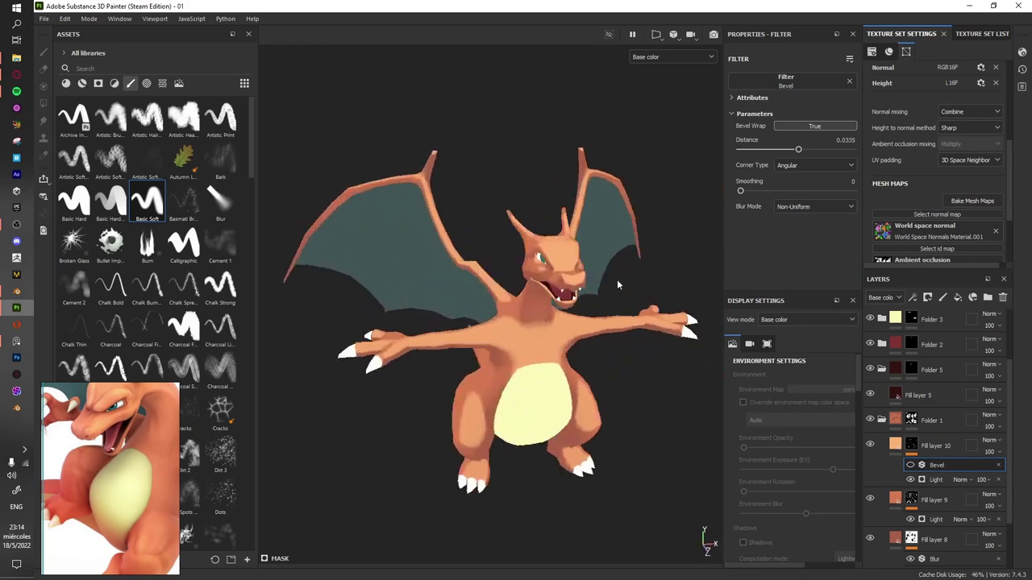
pyautogui.keyDown('alt'); pyautogui.moveTo(532, 323); pyautogui.dragTo(516, 306, button='right'); pyautogui.keyUp('alt')
pyautogui.moveTo(516, 306)
pyautogui.keyDown('alt'); pyautogui.mouseDown()
pyautogui.moveTo(485, 297)
pyautogui.moveTo(565, 293)
pyautogui.mouseUp(); pyautogui.keyUp('alt')
pyautogui.keyDown('alt'); pyautogui.moveTo(565, 293); pyautogui.dragTo(524, 314, button='right'); pyautogui.keyUp('alt')
pyautogui.keyDown('alt'); pyautogui.moveTo(524, 314); pyautogui.dragTo(483, 323); pyautogui.keyUp('alt')
pyautogui.moveTo(484, 322)
pyautogui.keyDown('alt'); pyautogui.mouseDown(button='right')
pyautogui.moveTo(424, 328)
pyautogui.moveTo(471, 332)
pyautogui.mouseUp(button='right'); pyautogui.keyUp('alt')
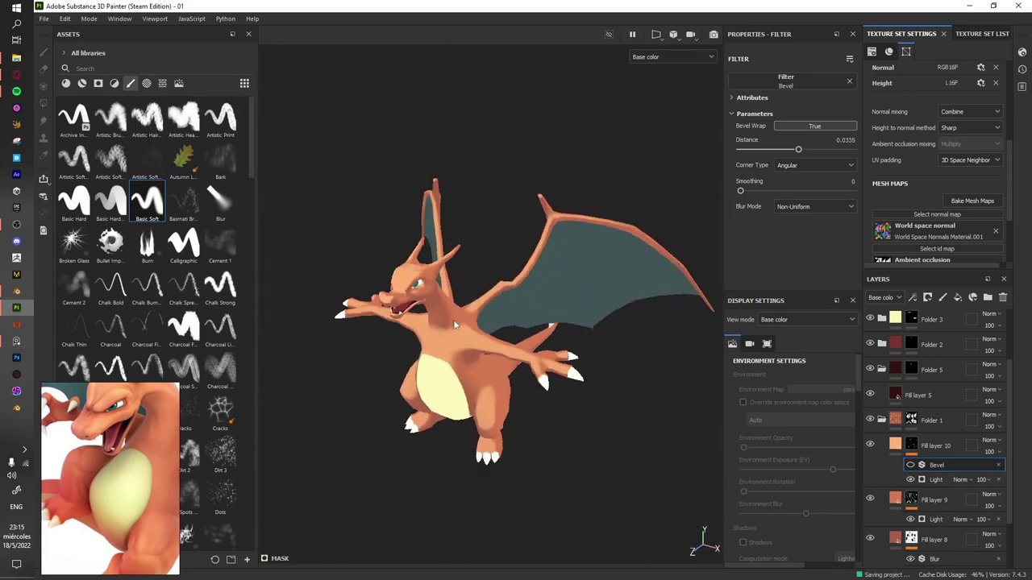
pyautogui.keyDown('alt'); pyautogui.moveTo(456, 326); pyautogui.dragTo(483, 322); pyautogui.keyUp('alt')
pyautogui.keyDown('alt'); pyautogui.moveTo(483, 322); pyautogui.dragTo(451, 339, button='right'); pyautogui.keyUp('alt')
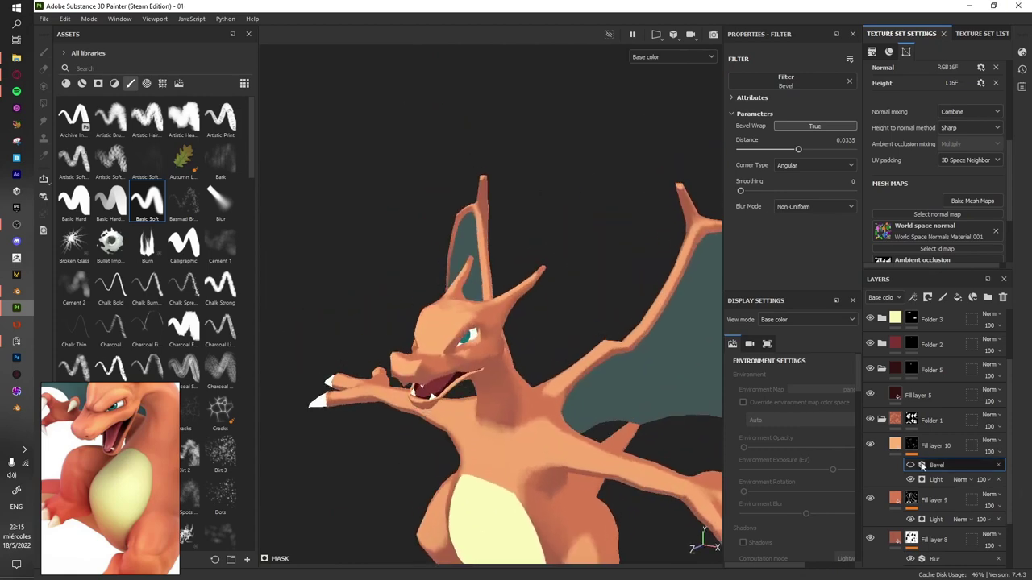
pyautogui.click(910, 445)
# - Add a new Fill layer 11 with a black mask above Fill layer 10
pyautogui.rightClick(911, 445)
pyautogui.click(921, 27)
pyautogui.click(927, 297)
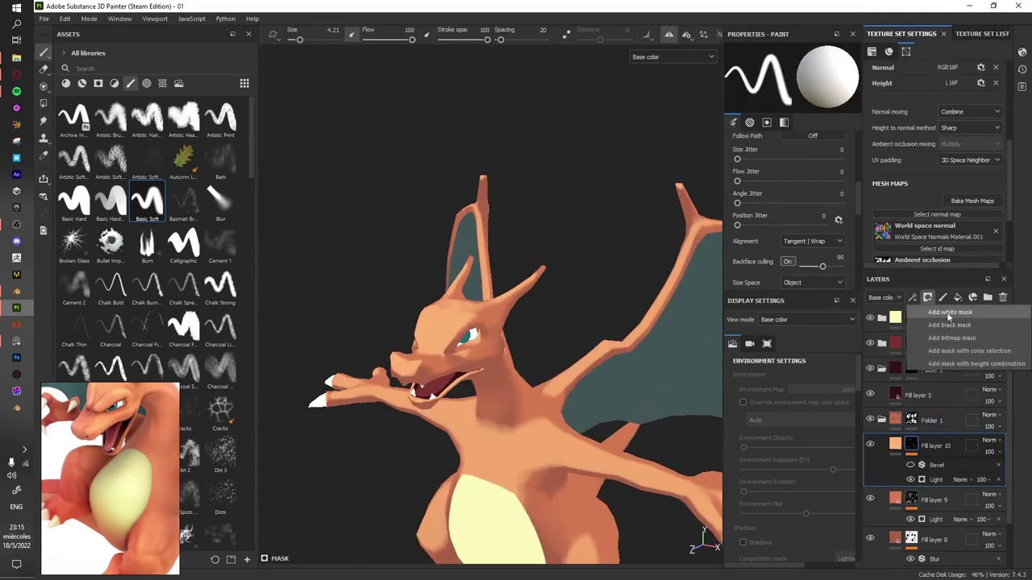
pyautogui.click(950, 318)
pyautogui.rightClick(919, 444)
pyautogui.click(927, 27)
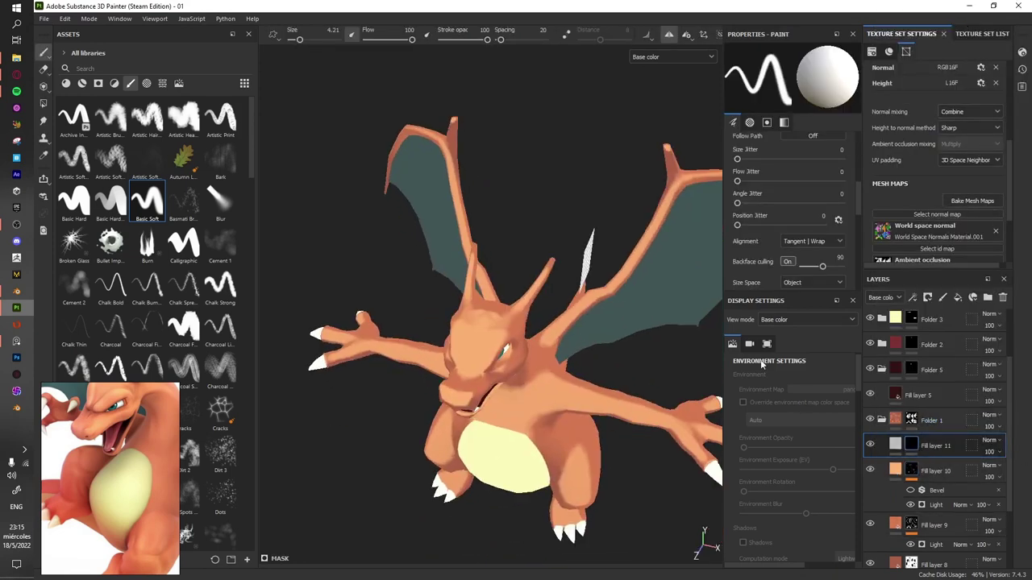
pyautogui.click(895, 444)
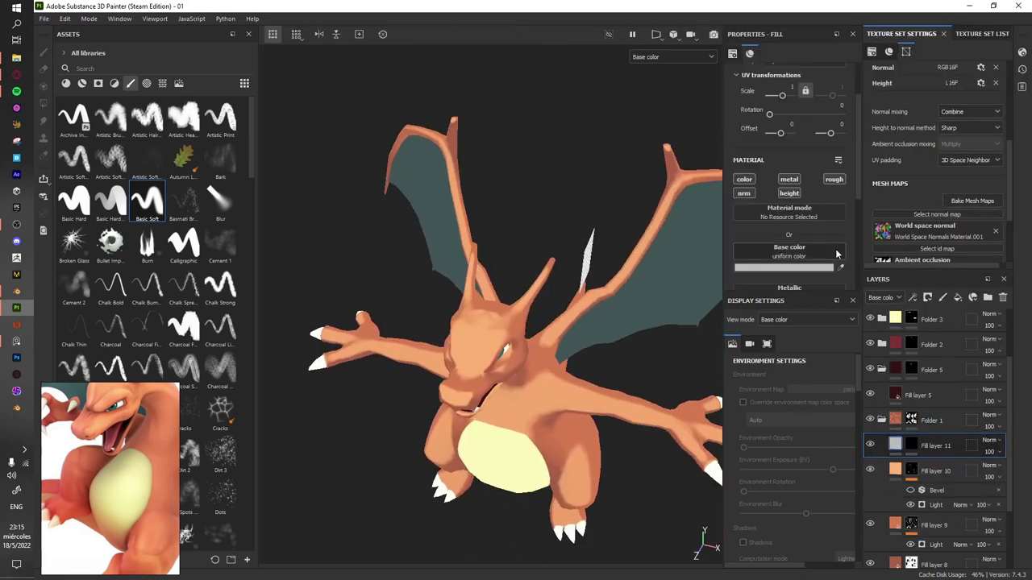
# - Paint shading into Fill layer 11's mask with the paint brush
pyautogui.keyDown('alt'); pyautogui.moveTo(495, 310); pyautogui.dragTo(649, 354); pyautogui.keyUp('alt')
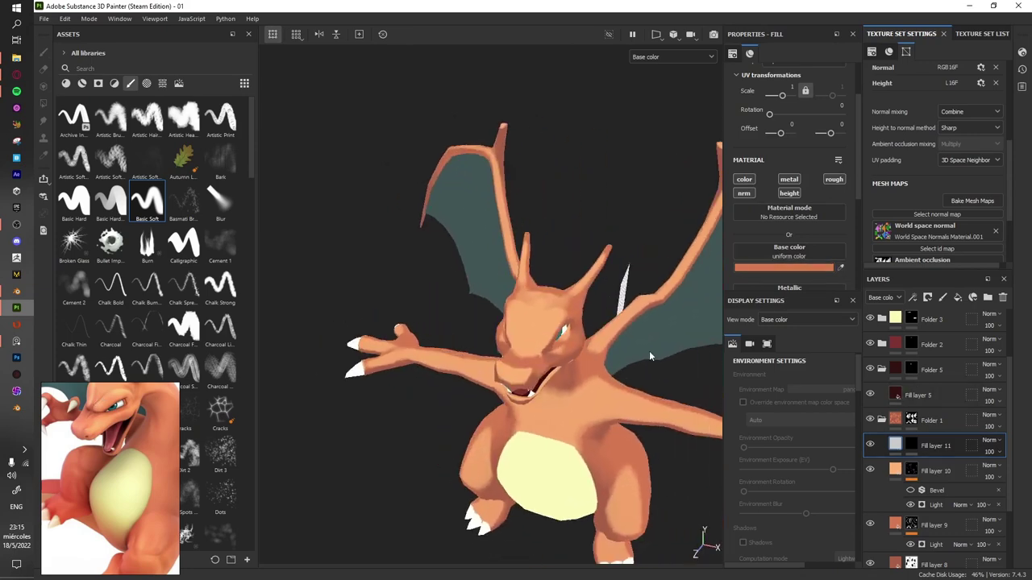
pyautogui.press('1')
pyautogui.keyDown('alt'); pyautogui.moveTo(649, 351); pyautogui.dragTo(543, 316); pyautogui.keyUp('alt')
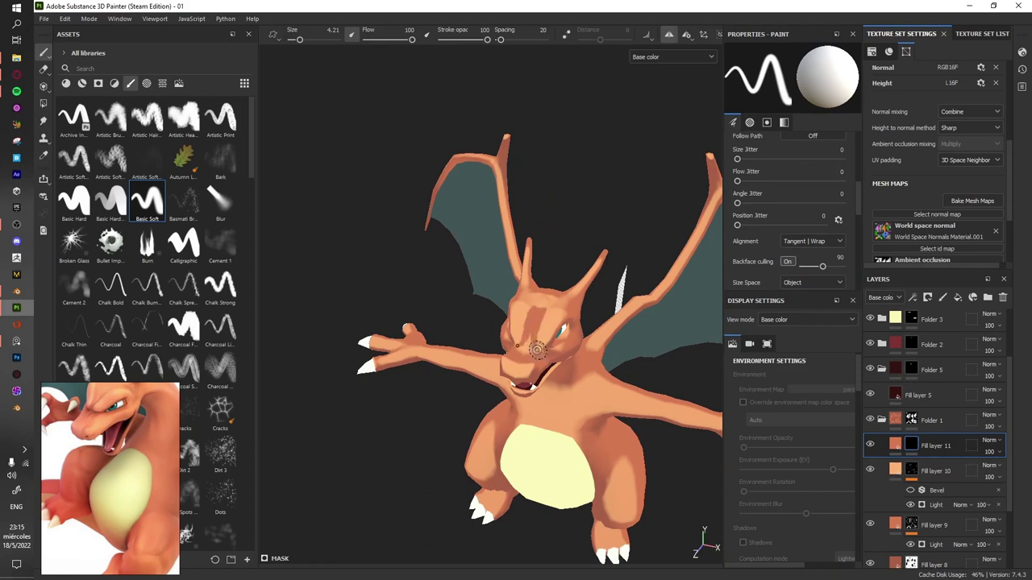
pyautogui.moveTo(537, 315)
pyautogui.keyDown('alt'); pyautogui.mouseDown()
pyautogui.moveTo(560, 359)
pyautogui.moveTo(502, 396)
pyautogui.moveTo(495, 358)
pyautogui.mouseUp(); pyautogui.keyUp('alt')
pyautogui.keyDown('alt'); pyautogui.moveTo(639, 197); pyautogui.dragTo(596, 202); pyautogui.keyUp('alt')
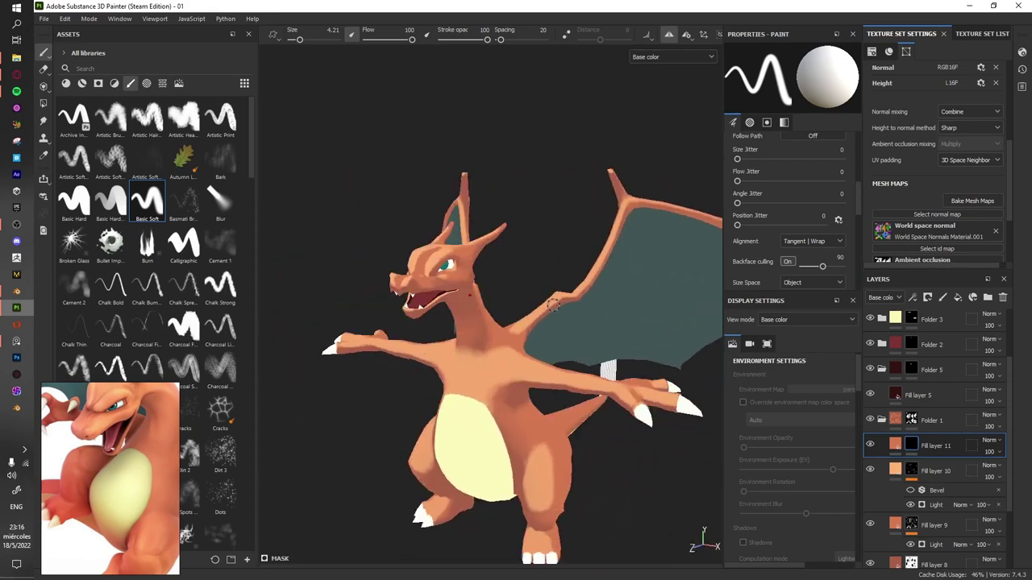
# - Add a Blur filter at intensity 0.77 to Fill layer 11
pyautogui.rightClick(939, 445)
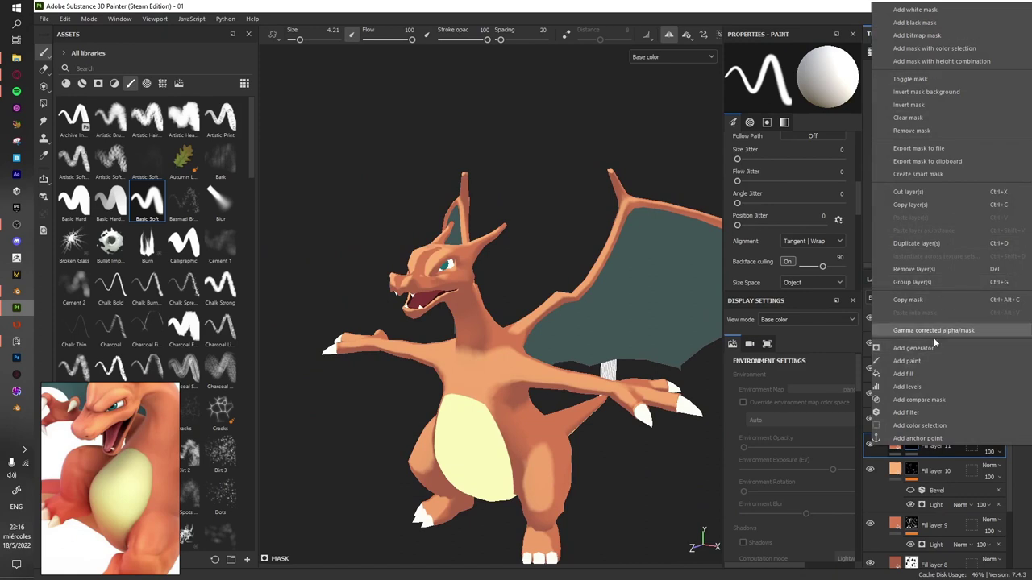
pyautogui.click(927, 412)
pyautogui.click(811, 84)
pyautogui.click(910, 112)
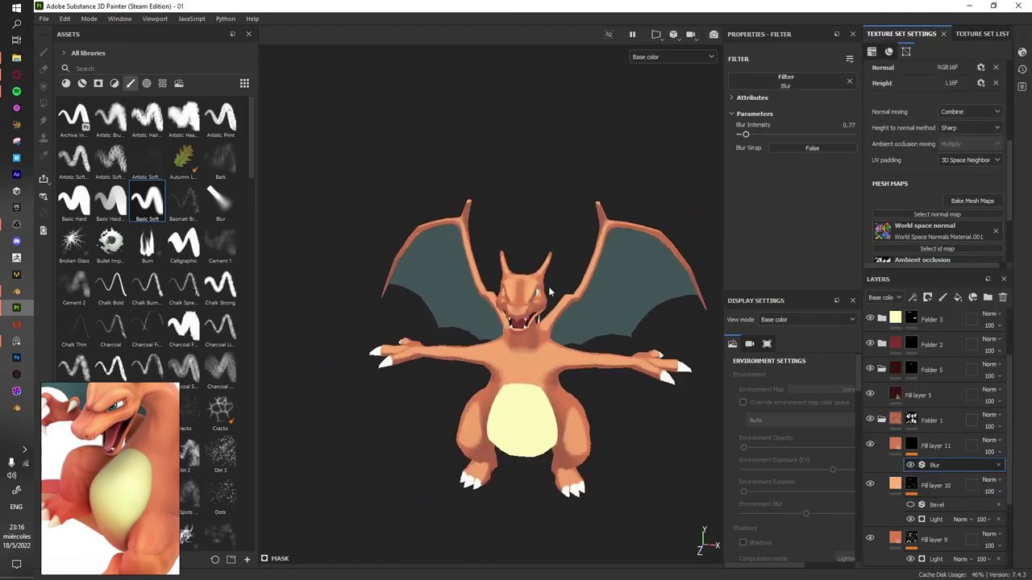
# - Select Fill layer 11's mask and move in to a close-up of Charizard's head
pyautogui.moveTo(548, 286)
pyautogui.keyDown('alt'); pyautogui.mouseDown()
pyautogui.moveTo(568, 319)
pyautogui.moveTo(583, 314)
pyautogui.mouseUp(); pyautogui.keyUp('alt')
pyautogui.scroll(3, 567, 319)
pyautogui.click(911, 445)
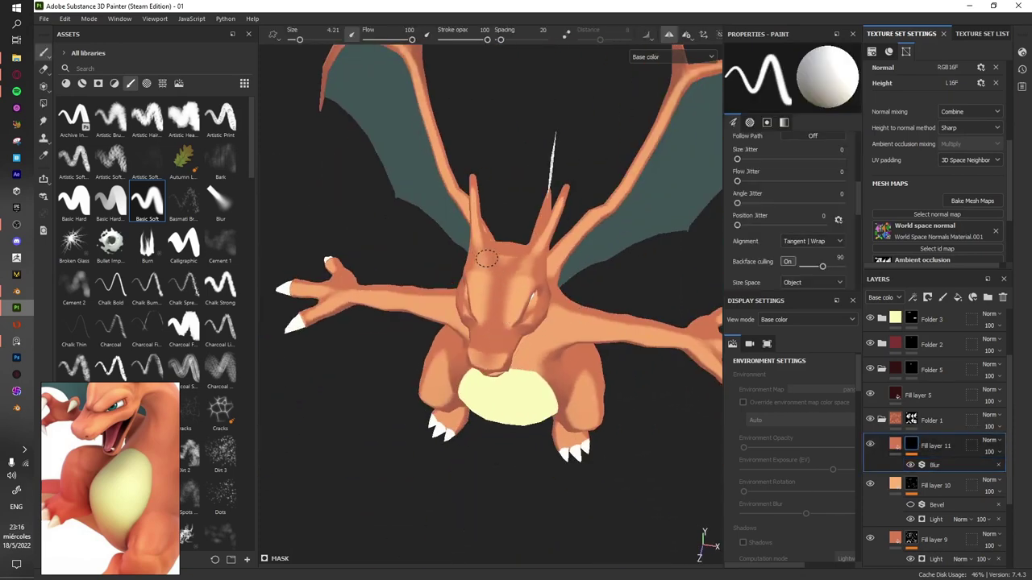
pyautogui.moveTo(504, 274)
pyautogui.keyDown('alt'); pyautogui.mouseDown()
pyautogui.moveTo(495, 356)
pyautogui.moveTo(559, 295)
pyautogui.mouseUp(); pyautogui.keyUp('alt')
pyautogui.scroll(2, 495, 355)
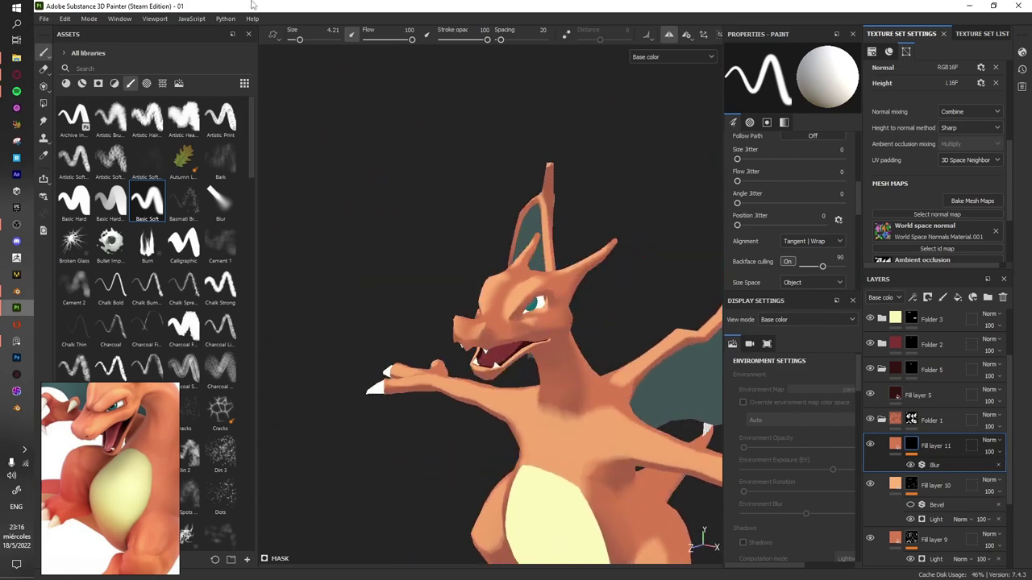
pyautogui.keyDown('alt'); pyautogui.moveTo(462, 218); pyautogui.dragTo(543, 231); pyautogui.keyUp('alt')
pyautogui.scroll(2, 521, 339)
pyautogui.moveTo(521, 339)
pyautogui.keyDown('alt'); pyautogui.mouseDown()
pyautogui.moveTo(541, 266)
pyautogui.moveTo(516, 403)
pyautogui.moveTo(557, 342)
pyautogui.moveTo(536, 309)
pyautogui.moveTo(594, 374)
pyautogui.moveTo(502, 349)
pyautogui.moveTo(553, 369)
pyautogui.moveTo(580, 364)
pyautogui.moveTo(571, 330)
pyautogui.moveTo(578, 393)
pyautogui.moveTo(560, 385)
pyautogui.moveTo(645, 410)
pyautogui.mouseUp(); pyautogui.keyUp('alt')
pyautogui.scroll(2, 594, 372)
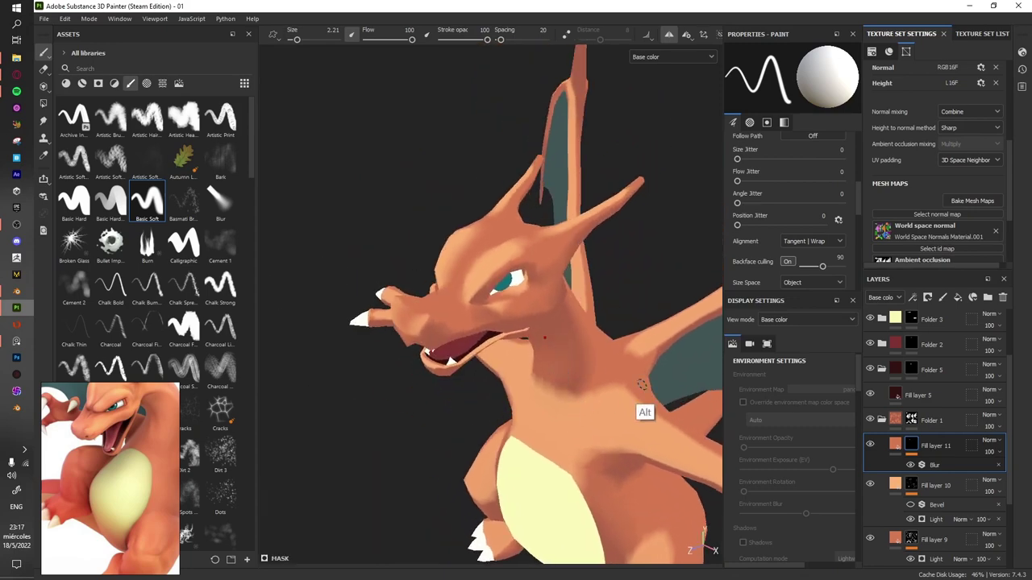
# - Compare Fill layer 10's shading, then remove its Bevel and Paint effects
pyautogui.rightClick(951, 446)
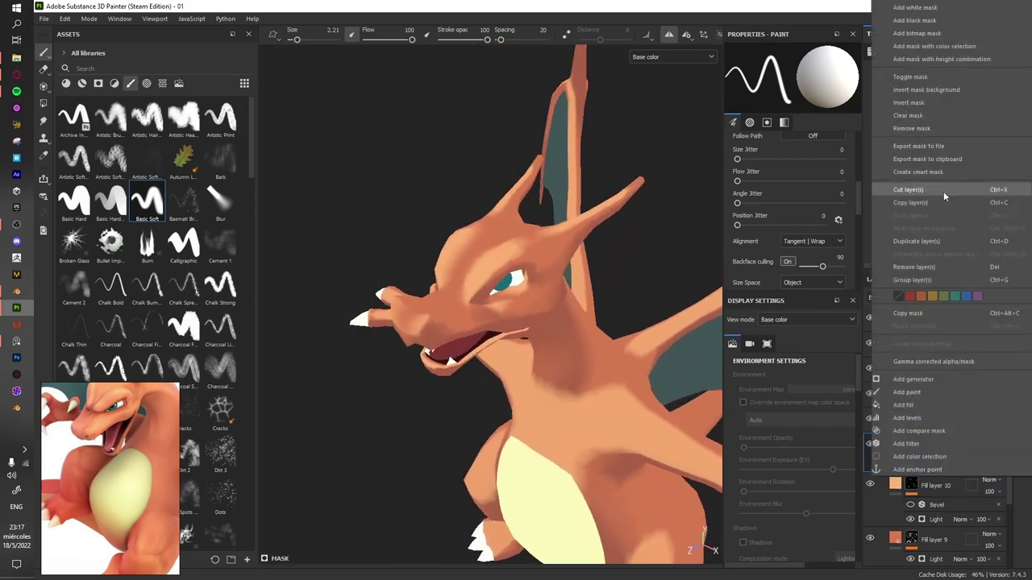
pyautogui.moveTo(690, 295)
pyautogui.keyDown('alt'); pyautogui.mouseDown()
pyautogui.moveTo(610, 239)
pyautogui.moveTo(576, 267)
pyautogui.moveTo(548, 266)
pyautogui.mouseUp(); pyautogui.keyUp('alt')
pyautogui.scroll(3, 576, 267)
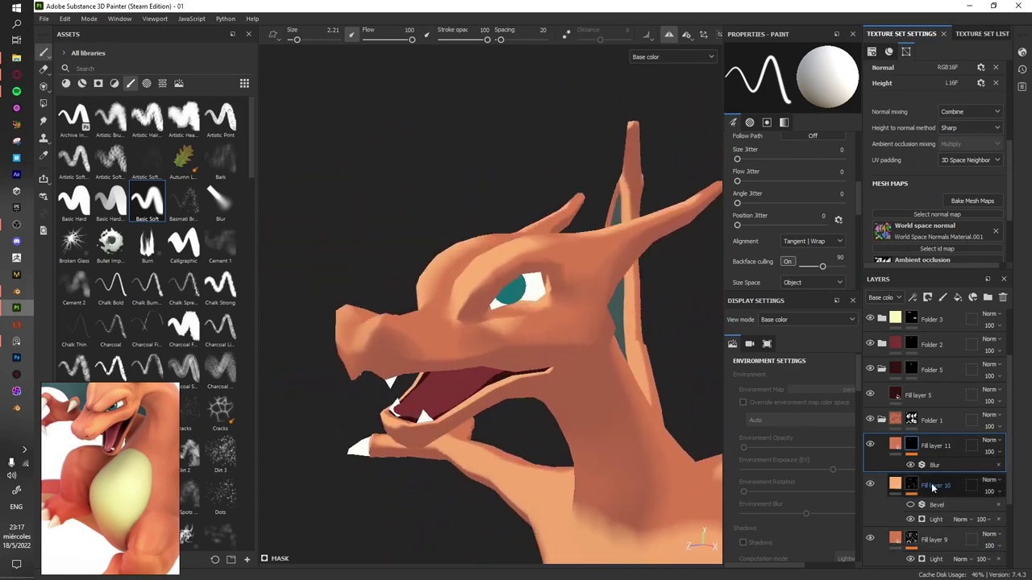
pyautogui.click(870, 485)
pyautogui.click(871, 485)
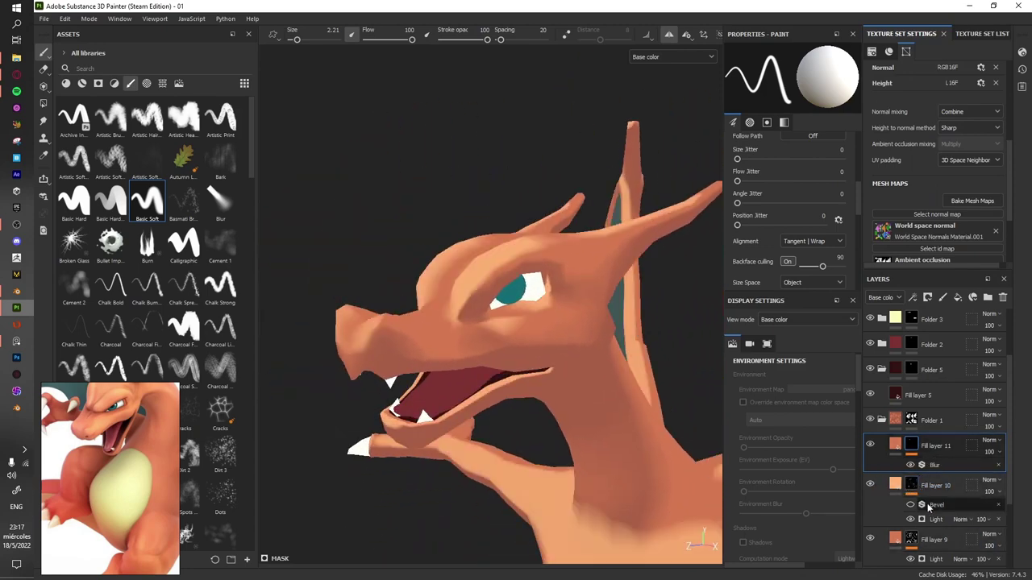
pyautogui.rightClick(935, 485)
pyautogui.click(927, 451)
pyautogui.moveTo(613, 306)
pyautogui.keyDown('alt'); pyautogui.mouseDown()
pyautogui.moveTo(594, 326)
pyautogui.moveTo(521, 325)
pyautogui.mouseUp(); pyautogui.keyUp('alt')
pyautogui.moveTo(541, 288)
pyautogui.keyDown('alt'); pyautogui.mouseDown()
pyautogui.moveTo(548, 350)
pyautogui.moveTo(519, 347)
pyautogui.moveTo(509, 376)
pyautogui.moveTo(532, 379)
pyautogui.mouseUp(); pyautogui.keyUp('alt')
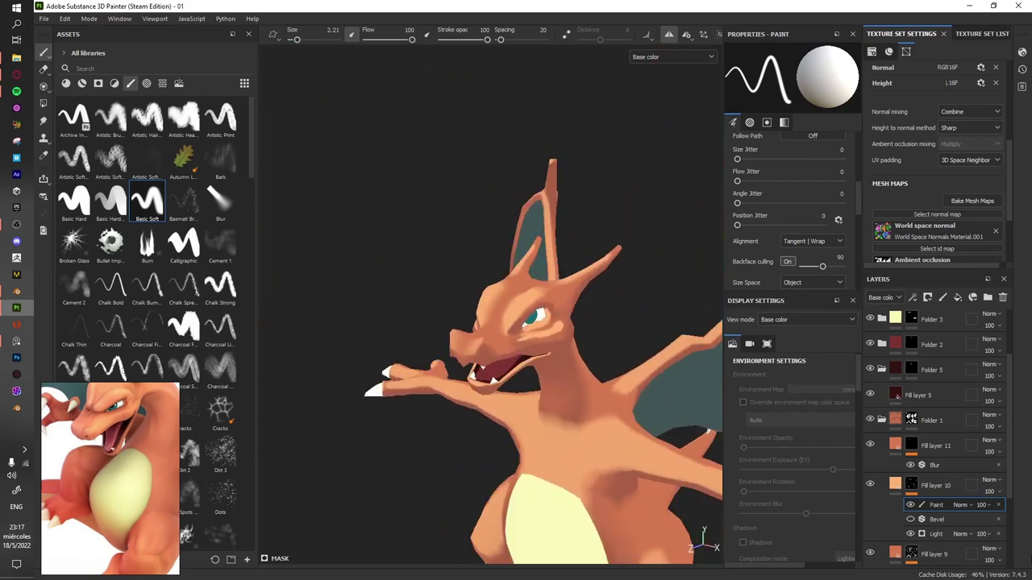
pyautogui.press('Delete')
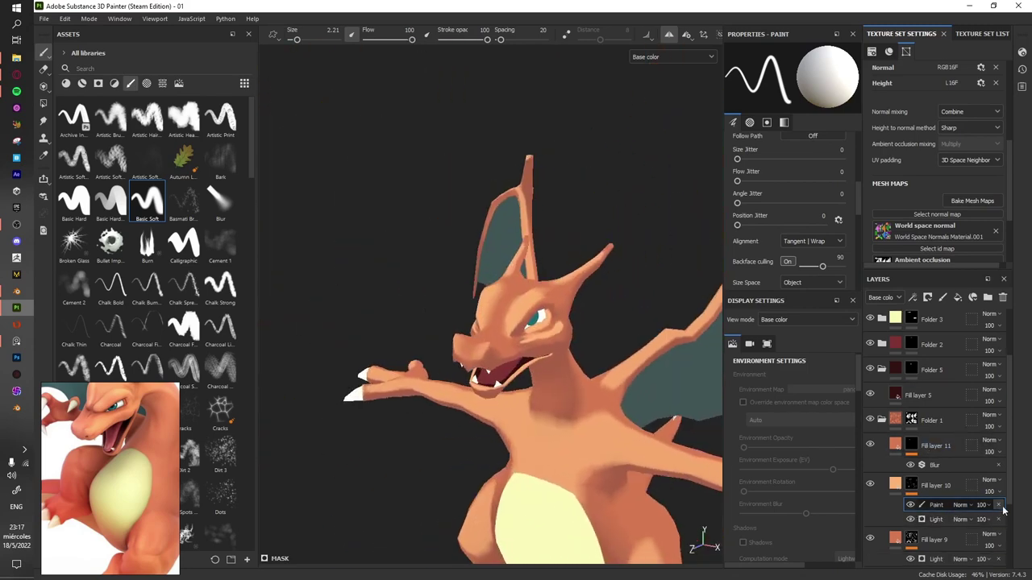
pyautogui.click(998, 505)
# - Duplicate Fill layer 10 and give the copy a Blur filter
pyautogui.hotkey('ctrl', 'd')
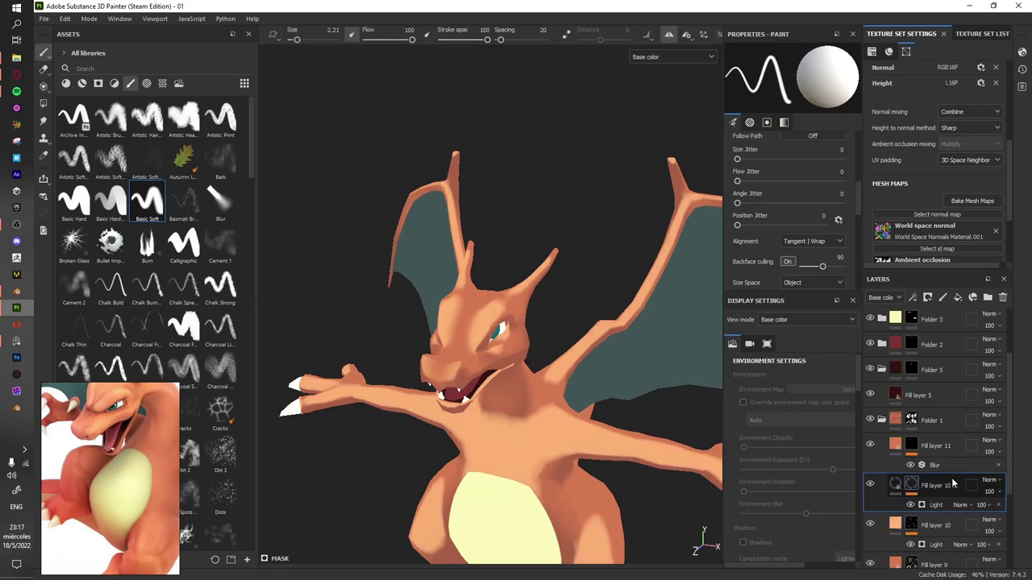
pyautogui.rightClick(918, 489)
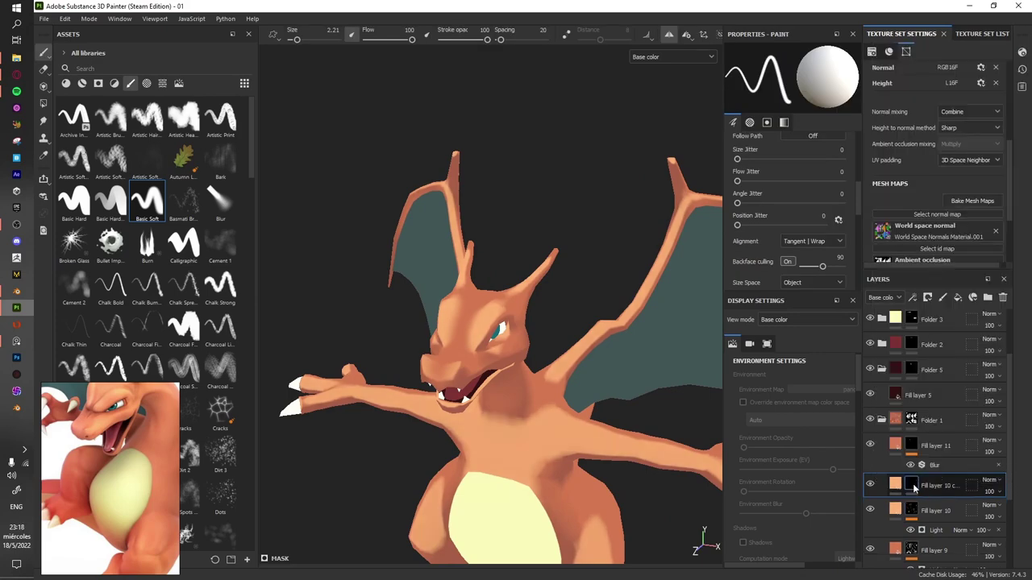
pyautogui.rightClick(918, 489)
pyautogui.click(909, 452)
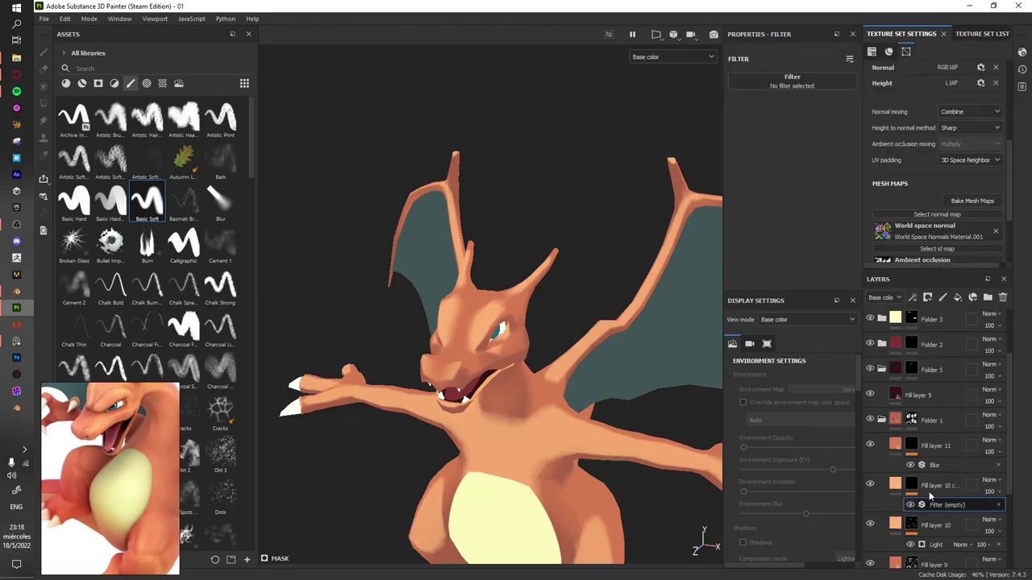
pyautogui.click(791, 81)
pyautogui.click(786, 109)
# - Pick the paint brush on the copy's mask and move the copy above Fill layer 11
pyautogui.click(935, 485)
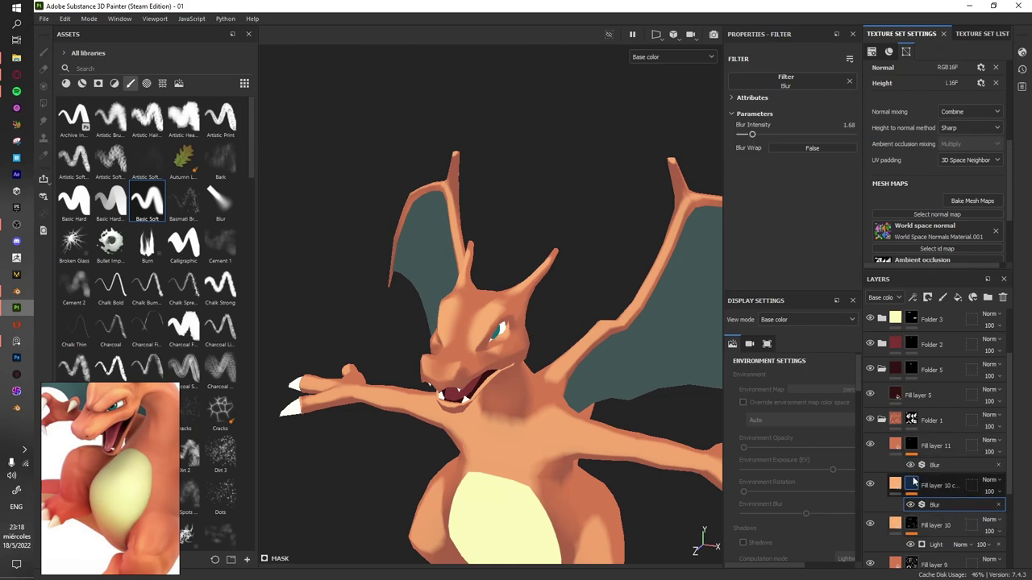
pyautogui.press('1')
pyautogui.keyDown('alt'); pyautogui.moveTo(483, 323); pyautogui.dragTo(420, 388); pyautogui.keyUp('alt')
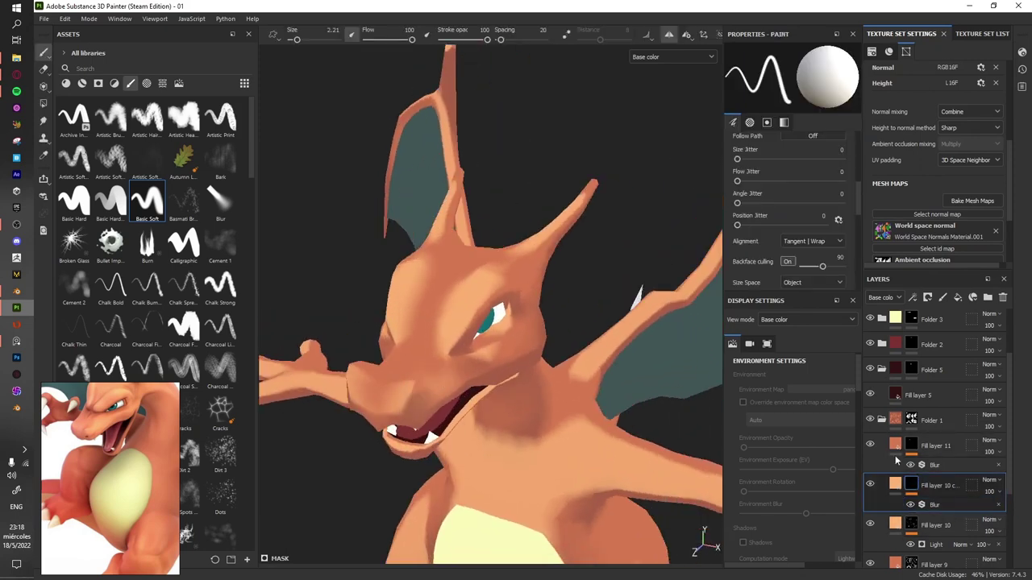
pyautogui.moveTo(538, 480)
pyautogui.keyDown('alt'); pyautogui.mouseDown()
pyautogui.moveTo(548, 488)
pyautogui.moveTo(407, 394)
pyautogui.mouseUp(); pyautogui.keyUp('alt')
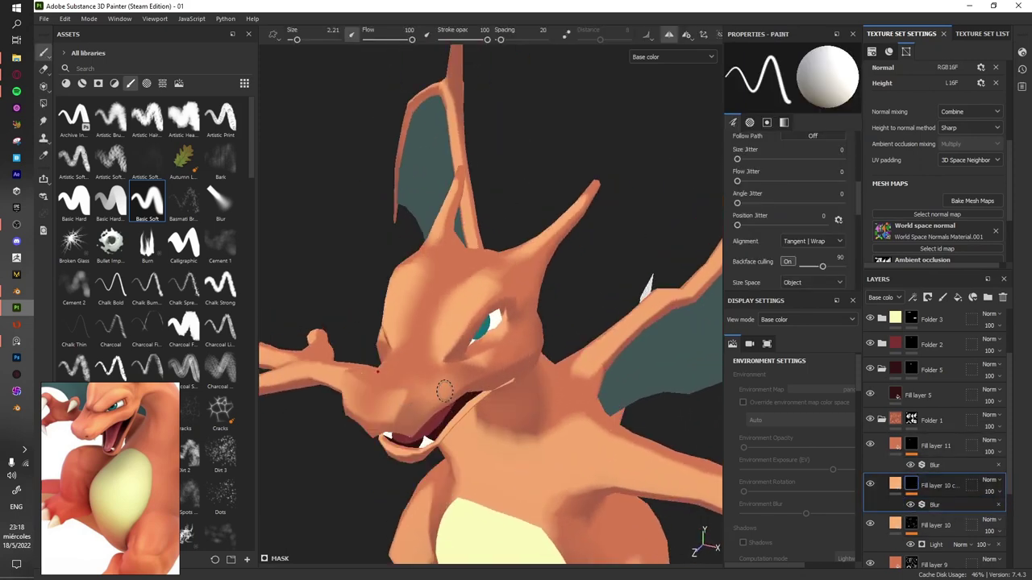
pyautogui.rightClick(597, 262)
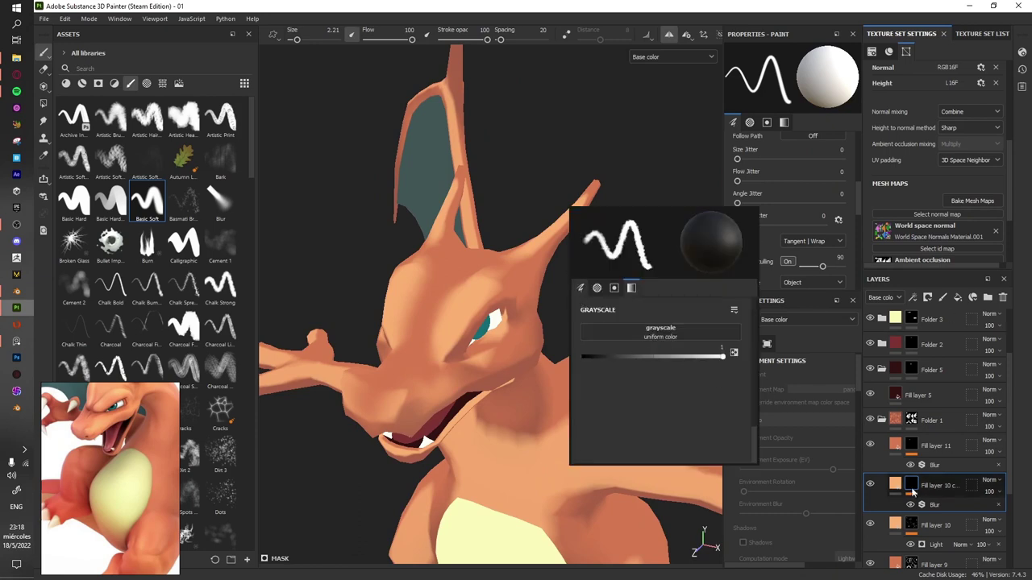
pyautogui.moveTo(935, 485); pyautogui.dragTo(845, 443)
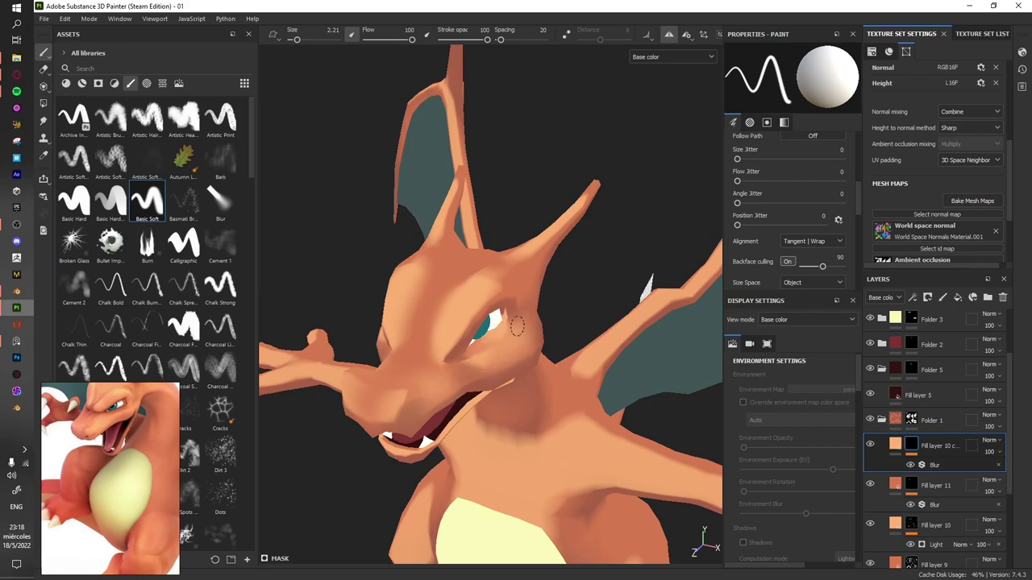
# - Review the copy's soft light shading on the head from front and side views
pyautogui.moveTo(494, 355)
pyautogui.keyDown('alt'); pyautogui.mouseDown()
pyautogui.moveTo(449, 372)
pyautogui.moveTo(422, 410)
pyautogui.moveTo(523, 317)
pyautogui.moveTo(490, 322)
pyautogui.moveTo(533, 303)
pyautogui.moveTo(505, 343)
pyautogui.moveTo(524, 281)
pyautogui.moveTo(495, 384)
pyautogui.moveTo(568, 276)
pyautogui.mouseUp(); pyautogui.keyUp('alt')
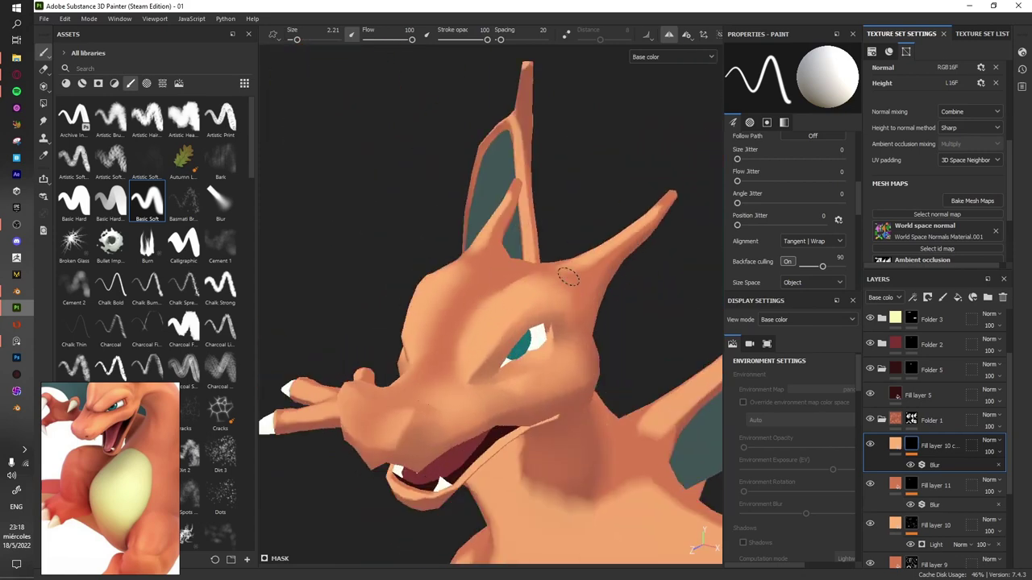
pyautogui.scroll(-5, 675, 186)
pyautogui.moveTo(675, 185)
pyautogui.keyDown('alt'); pyautogui.mouseDown()
pyautogui.moveTo(615, 271)
pyautogui.moveTo(507, 326)
pyautogui.moveTo(527, 347)
pyautogui.moveTo(534, 392)
pyautogui.moveTo(507, 362)
pyautogui.moveTo(540, 355)
pyautogui.moveTo(537, 411)
pyautogui.moveTo(576, 460)
pyautogui.moveTo(604, 417)
pyautogui.mouseUp(); pyautogui.keyUp('alt')
pyautogui.scroll(3, 507, 326)
pyautogui.scroll(3, 540, 354)
pyautogui.scroll(-3, 604, 417)
pyautogui.moveTo(518, 367)
pyautogui.keyDown('alt'); pyautogui.mouseDown()
pyautogui.moveTo(604, 403)
pyautogui.moveTo(588, 387)
pyautogui.moveTo(622, 368)
pyautogui.moveTo(444, 350)
pyautogui.moveTo(535, 349)
pyautogui.moveTo(460, 350)
pyautogui.moveTo(562, 360)
pyautogui.moveTo(591, 419)
pyautogui.moveTo(640, 350)
pyautogui.moveTo(588, 364)
pyautogui.moveTo(593, 328)
pyautogui.mouseUp(); pyautogui.keyUp('alt')
pyautogui.scroll(3, 588, 387)
pyautogui.scroll(-3, 621, 369)
pyautogui.scroll(3, 444, 349)
pyautogui.scroll(-2, 559, 364)
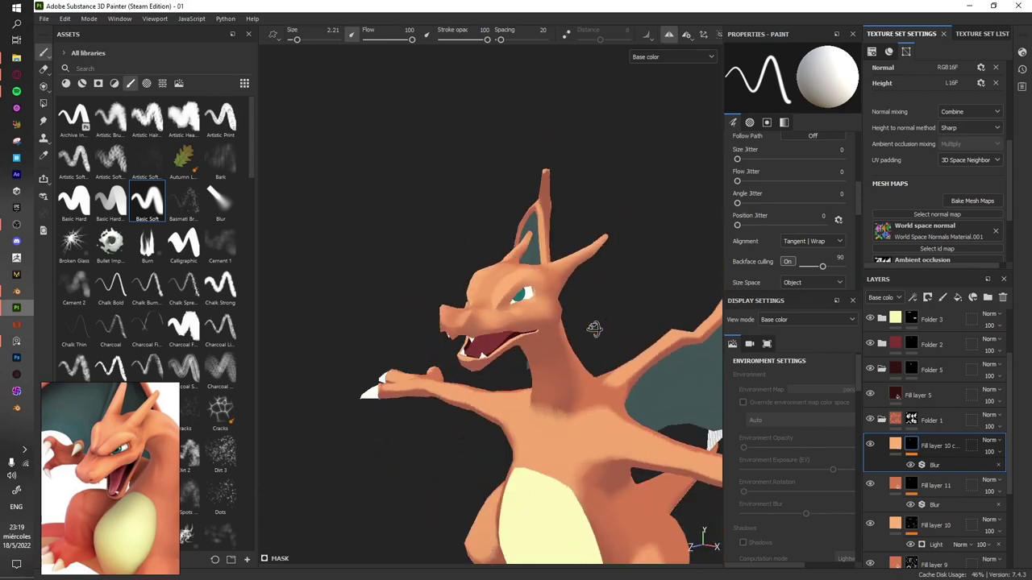
# - Select Fill layer 11 and duplicate it
pyautogui.click(870, 484)
pyautogui.scroll(-3, 584, 279)
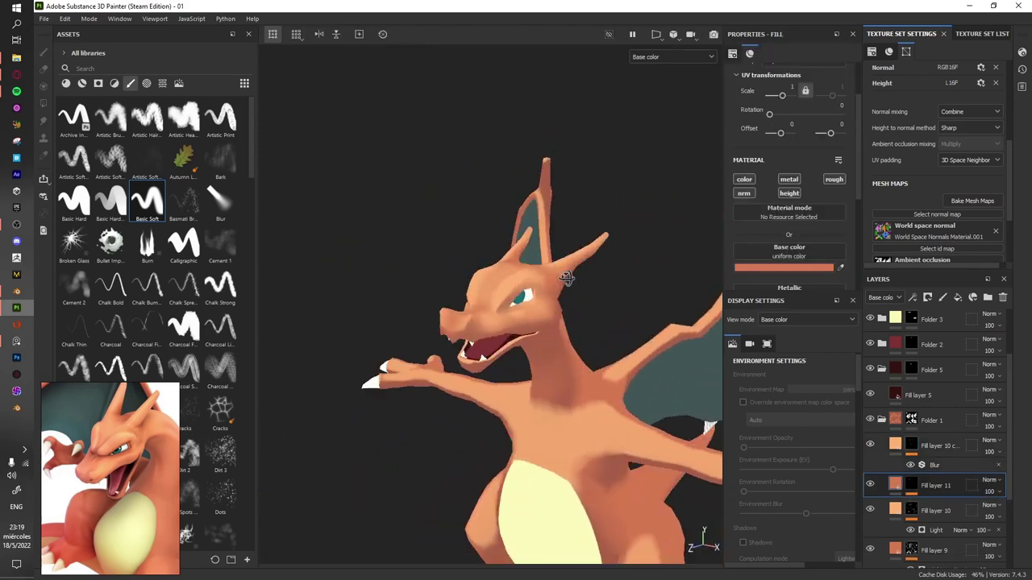
pyautogui.moveTo(585, 279)
pyautogui.keyDown('alt'); pyautogui.mouseDown()
pyautogui.moveTo(594, 362)
pyautogui.moveTo(650, 329)
pyautogui.moveTo(497, 364)
pyautogui.moveTo(519, 334)
pyautogui.moveTo(445, 274)
pyautogui.moveTo(463, 282)
pyautogui.moveTo(480, 327)
pyautogui.moveTo(524, 338)
pyautogui.mouseUp(); pyautogui.keyUp('alt')
pyautogui.scroll(3, 497, 363)
pyautogui.rightClick(951, 482)
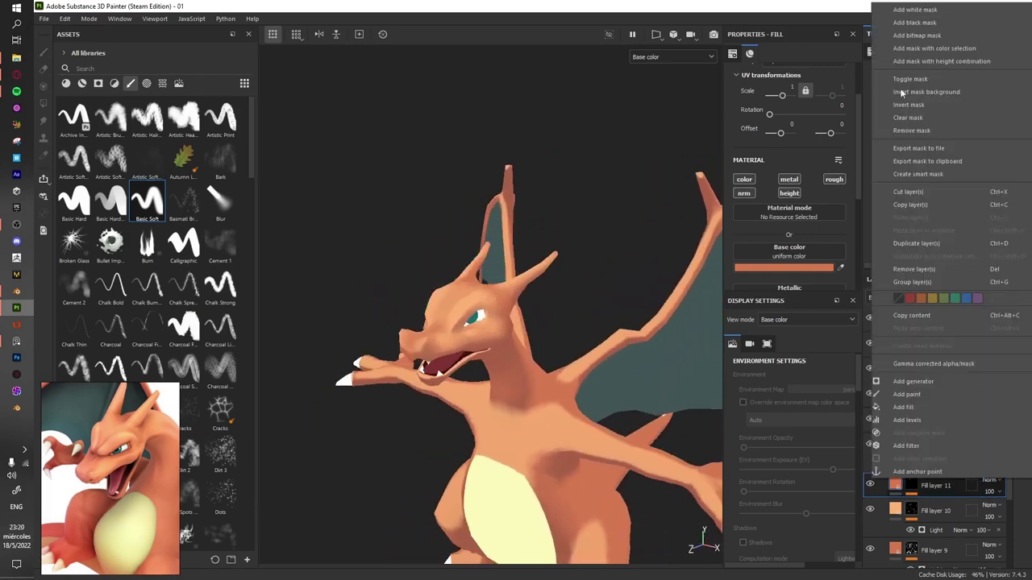
pyautogui.click(945, 481)
# - Clear the copy's mask and set its base colour to #783620
pyautogui.rightClick(945, 481)
pyautogui.click(915, 490)
pyautogui.rightClick(915, 490)
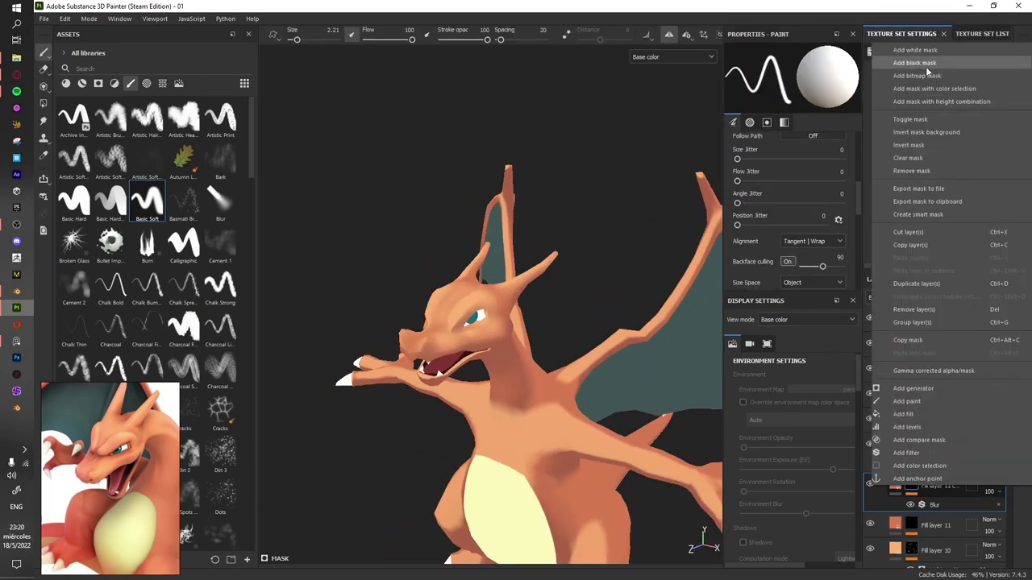
pyautogui.click(921, 159)
pyautogui.click(899, 488)
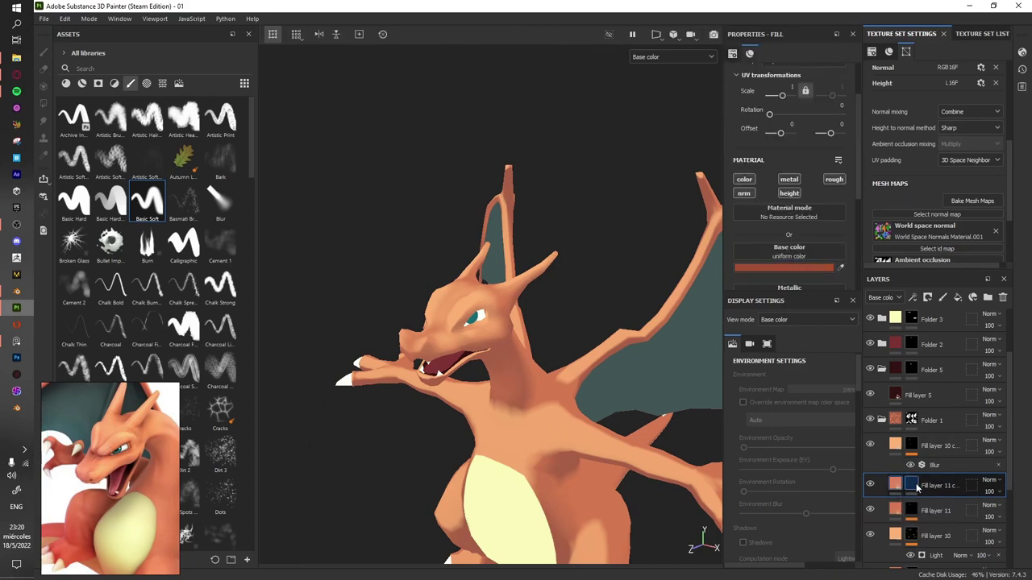
pyautogui.click(786, 267)
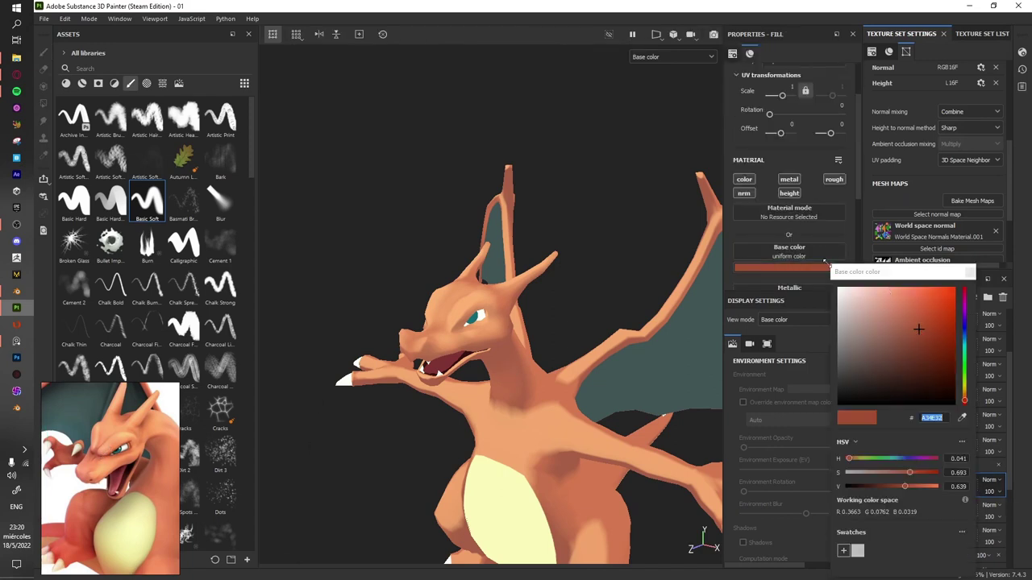
pyautogui.click(911, 485)
pyautogui.scroll(3, 465, 323)
# - Add a Blur filter to the Fill layer 11 copy
pyautogui.scroll(3, 466, 323)
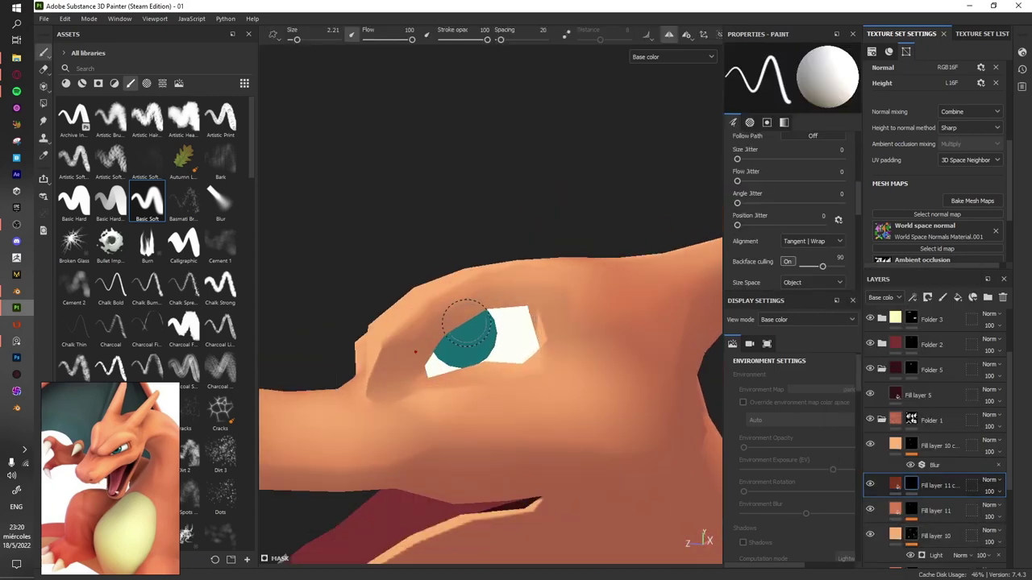
pyautogui.rightClick(911, 486)
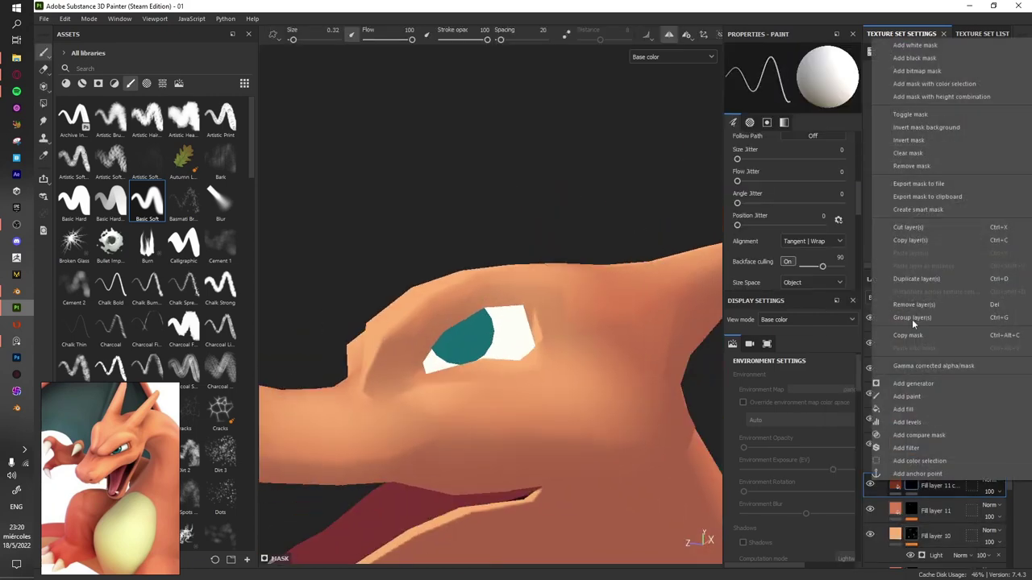
pyautogui.click(906, 448)
pyautogui.click(893, 119)
pyautogui.keyDown('alt'); pyautogui.moveTo(605, 319); pyautogui.dragTo(589, 312); pyautogui.keyUp('alt')
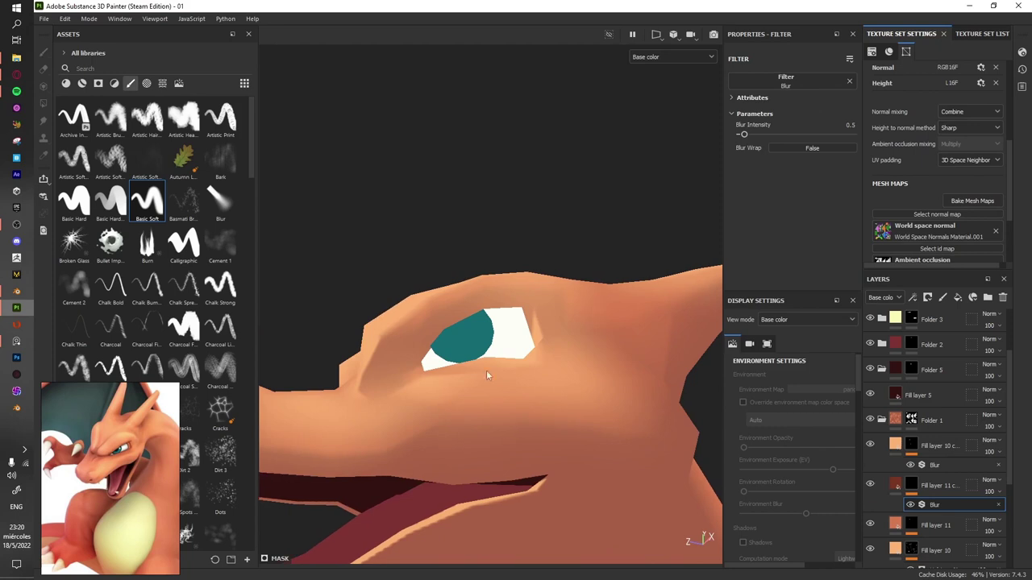
pyautogui.press('1')
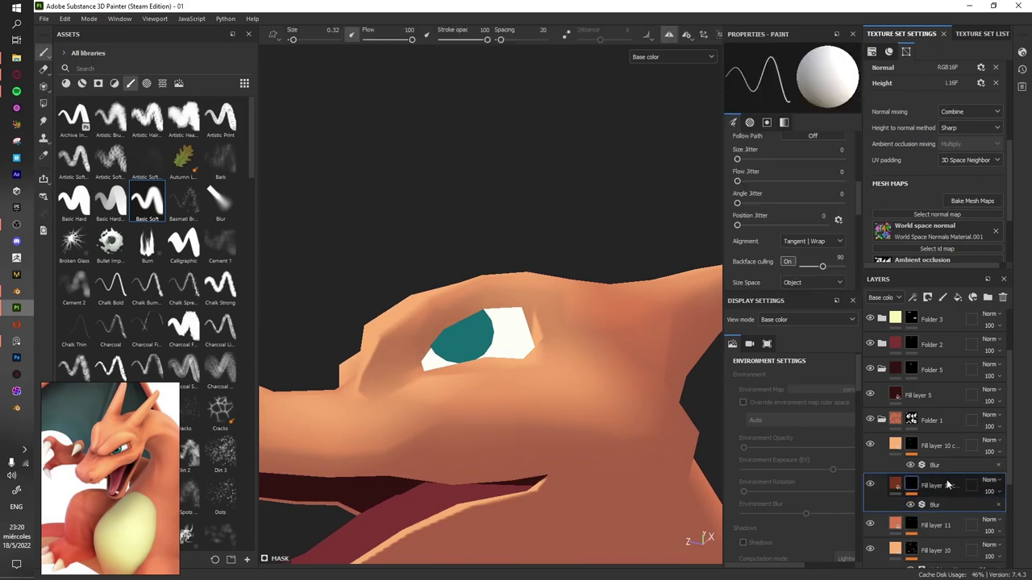
# - Move the blurred copy above Fill layer 10 copy and review the eye and brow shading
pyautogui.moveTo(948, 484); pyautogui.dragTo(948, 443)
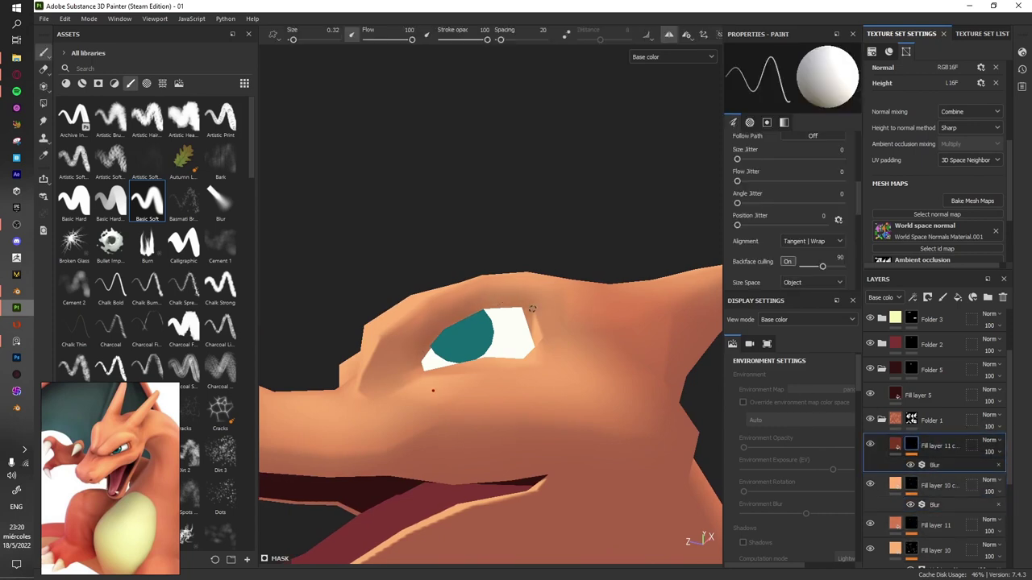
pyautogui.moveTo(533, 313)
pyautogui.keyDown('alt'); pyautogui.mouseDown()
pyautogui.moveTo(553, 357)
pyautogui.moveTo(538, 345)
pyautogui.moveTo(533, 308)
pyautogui.moveTo(496, 295)
pyautogui.moveTo(396, 378)
pyautogui.moveTo(412, 355)
pyautogui.moveTo(409, 389)
pyautogui.moveTo(390, 405)
pyautogui.moveTo(420, 389)
pyautogui.moveTo(406, 442)
pyautogui.moveTo(434, 345)
pyautogui.mouseUp(); pyautogui.keyUp('alt')
pyautogui.click(934, 465)
pyautogui.press('1')
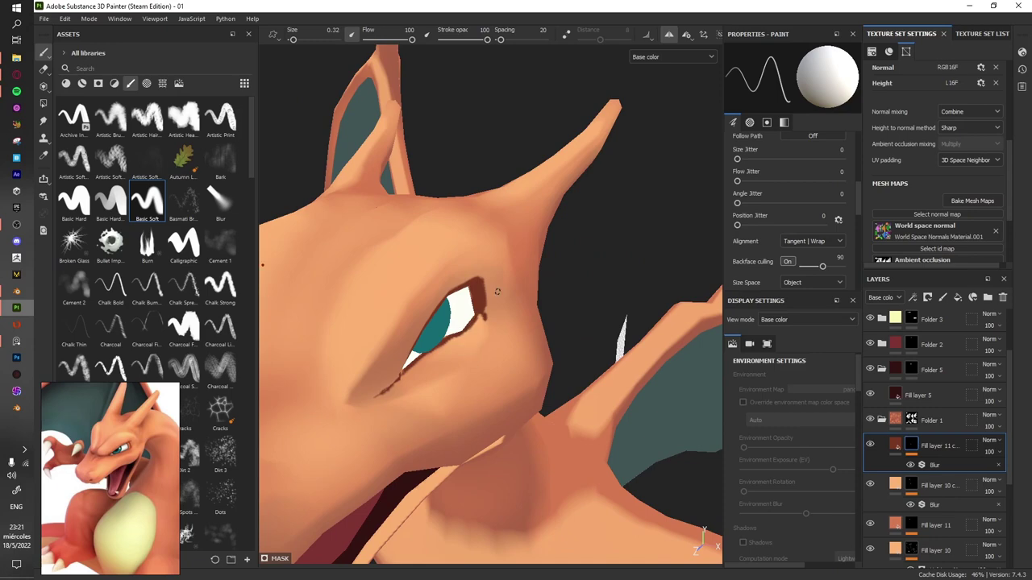
pyautogui.scroll(-5, 498, 292)
pyautogui.moveTo(497, 292)
pyautogui.keyDown('alt'); pyautogui.mouseDown()
pyautogui.moveTo(452, 323)
pyautogui.moveTo(484, 306)
pyautogui.mouseUp(); pyautogui.keyUp('alt')
pyautogui.scroll(5, 484, 306)
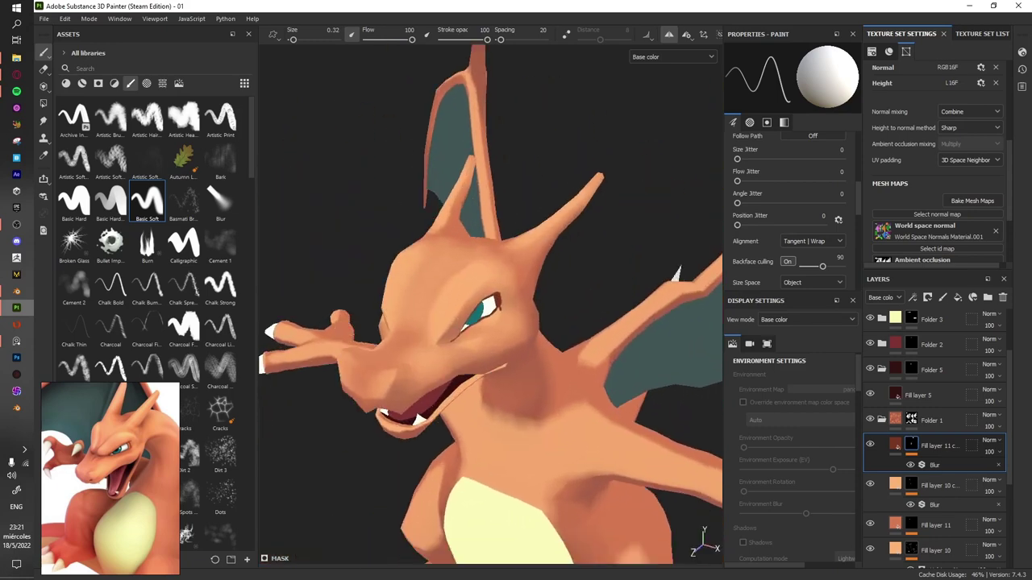
pyautogui.moveTo(452, 347)
pyautogui.keyDown('alt'); pyautogui.mouseDown()
pyautogui.moveTo(451, 359)
pyautogui.moveTo(433, 332)
pyautogui.mouseUp(); pyautogui.keyUp('alt')
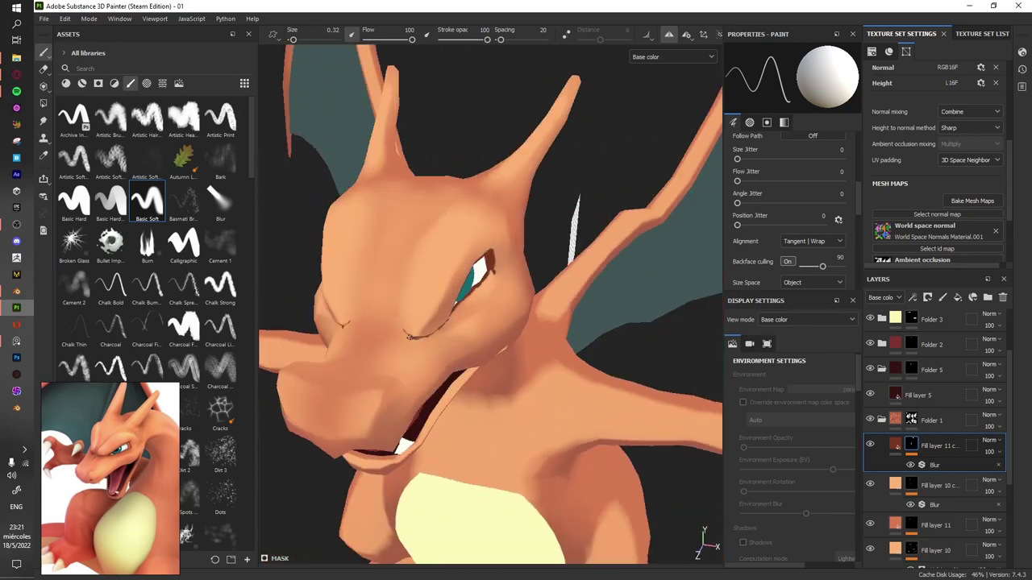
pyautogui.moveTo(484, 306)
pyautogui.keyDown('alt'); pyautogui.mouseDown()
pyautogui.moveTo(451, 322)
pyautogui.moveTo(500, 314)
pyautogui.mouseUp(); pyautogui.keyUp('alt')
pyautogui.scroll(-5, 451, 323)
pyautogui.click(935, 465)
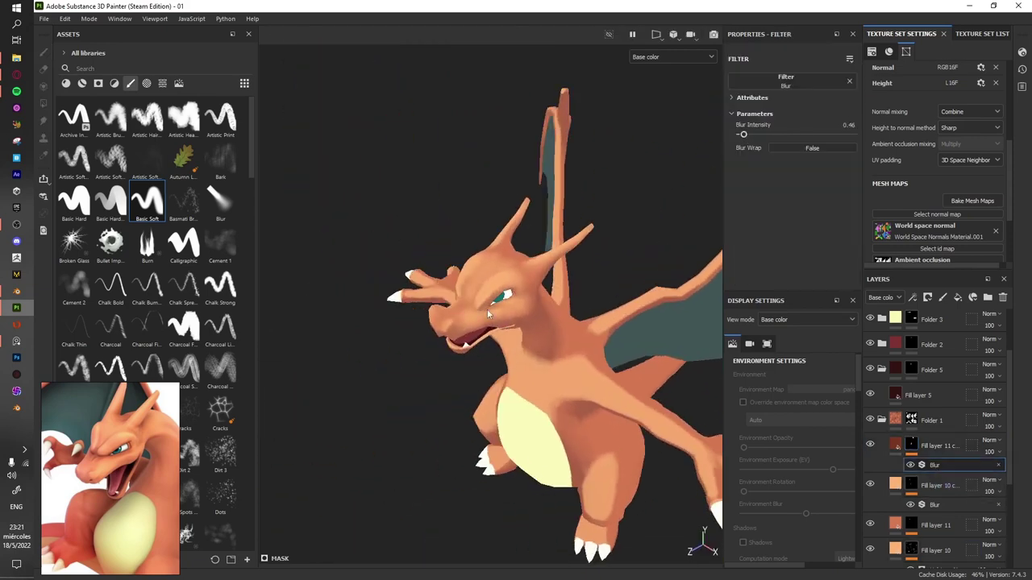
# - Set the Blur filter's intensity to 0.45
pyautogui.scroll(4, 488, 315)
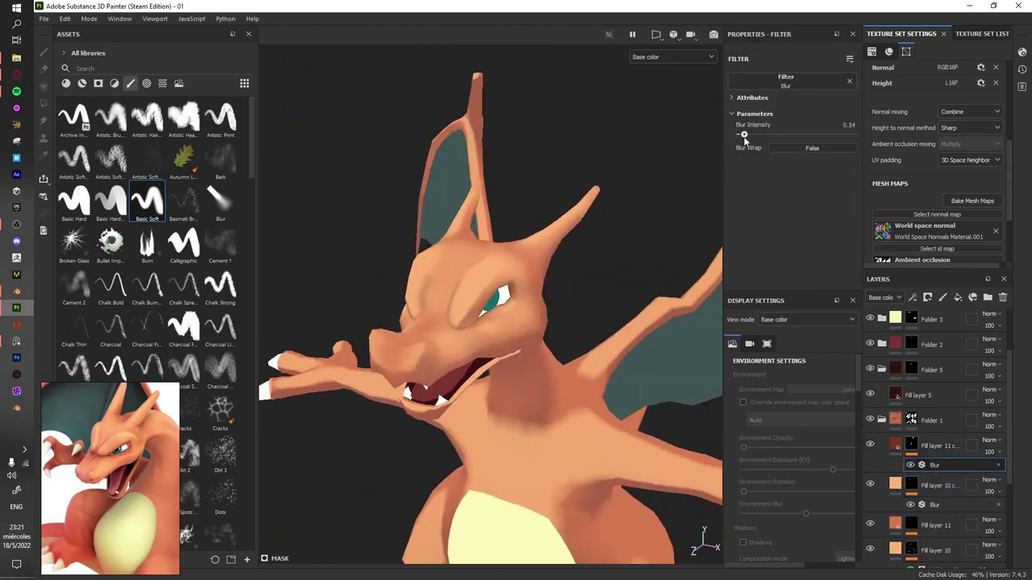
pyautogui.keyDown('alt'); pyautogui.moveTo(500, 274); pyautogui.dragTo(529, 271); pyautogui.keyUp('alt')
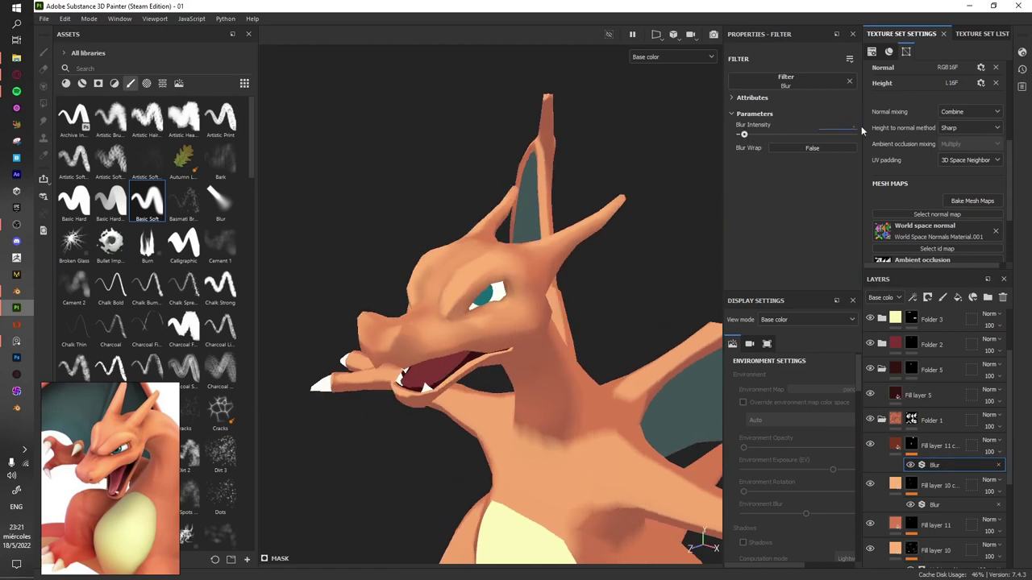
pyautogui.write('0.45')
pyautogui.press('Return')
pyautogui.moveTo(516, 339)
pyautogui.keyDown('alt'); pyautogui.mouseDown()
pyautogui.moveTo(507, 368)
pyautogui.moveTo(560, 358)
pyautogui.moveTo(451, 384)
pyautogui.moveTo(516, 375)
pyautogui.moveTo(500, 412)
pyautogui.moveTo(434, 375)
pyautogui.mouseUp(); pyautogui.keyUp('alt')
# - Switch the Fill layer 11 copy's blend mode from Normal to Multiply and review the body shading
pyautogui.click(992, 442)
pyautogui.click(980, 164)
pyautogui.press('1')
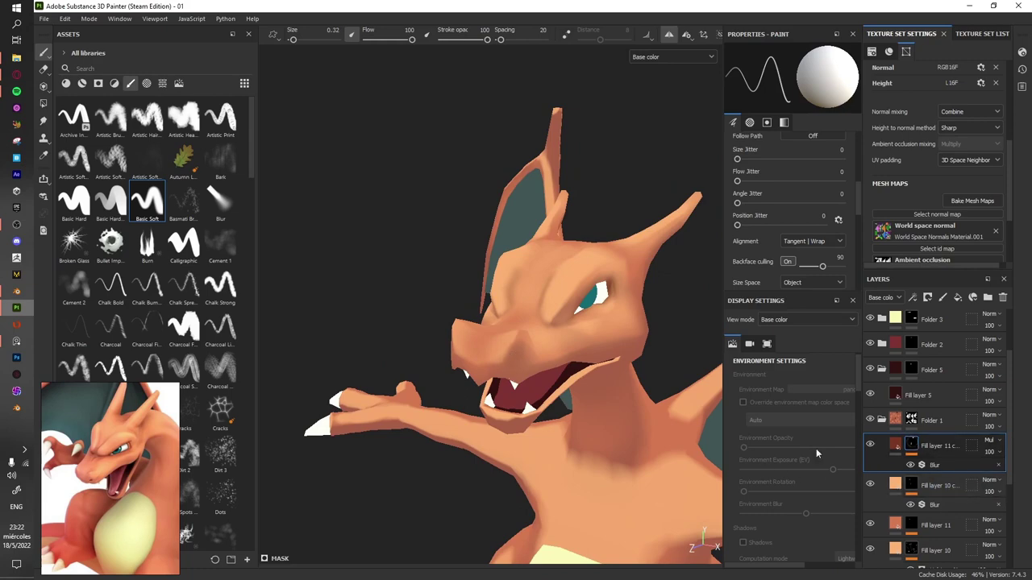
pyautogui.keyDown('alt'); pyautogui.moveTo(520, 395); pyautogui.dragTo(532, 395); pyautogui.keyUp('alt')
pyautogui.scroll(-5, 516, 401)
pyautogui.scroll(3, 562, 355)
pyautogui.scroll(2, 562, 355)
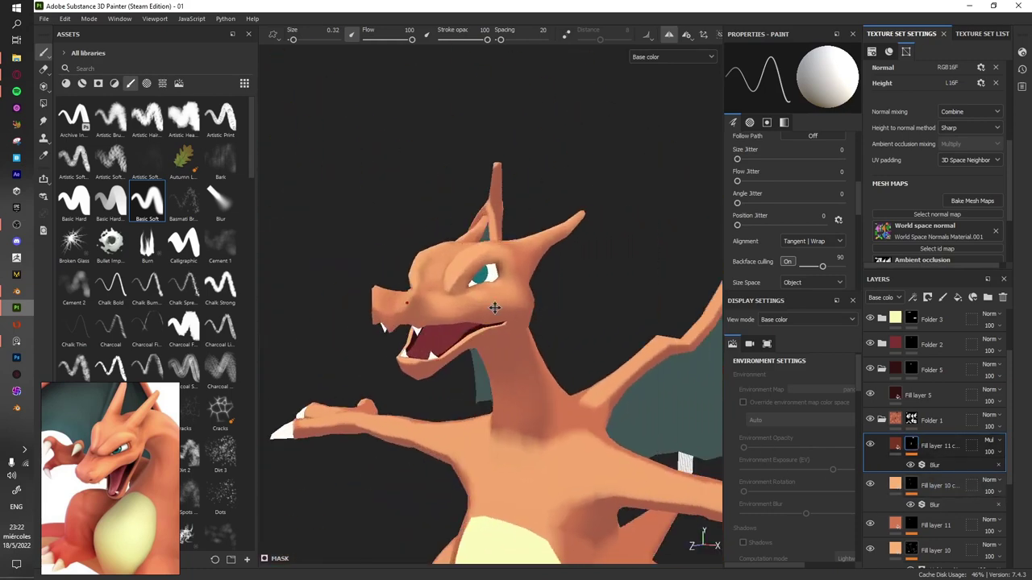
pyautogui.scroll(2, 562, 355)
pyautogui.scroll(-3, 561, 355)
pyautogui.scroll(-2, 561, 356)
pyautogui.moveTo(562, 356)
pyautogui.keyDown('alt'); pyautogui.mouseDown()
pyautogui.moveTo(532, 359)
pyautogui.moveTo(536, 349)
pyautogui.moveTo(546, 362)
pyautogui.moveTo(533, 364)
pyautogui.moveTo(580, 374)
pyautogui.mouseUp(); pyautogui.keyUp('alt')
pyautogui.scroll(5, 536, 349)
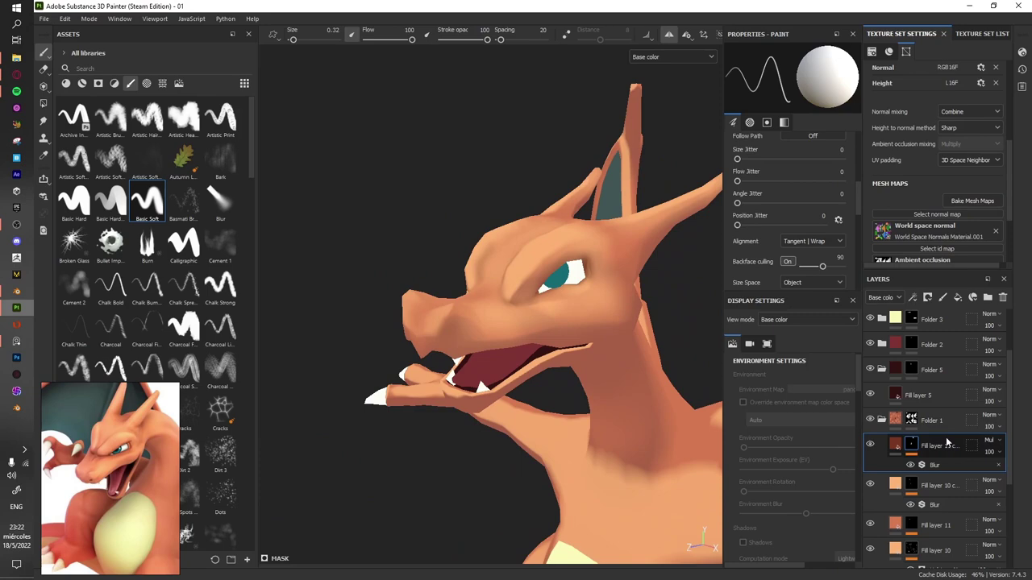
# - Duplicate the Multiply fill layer and give the copy base colour 864C26
pyautogui.rightClick(947, 442)
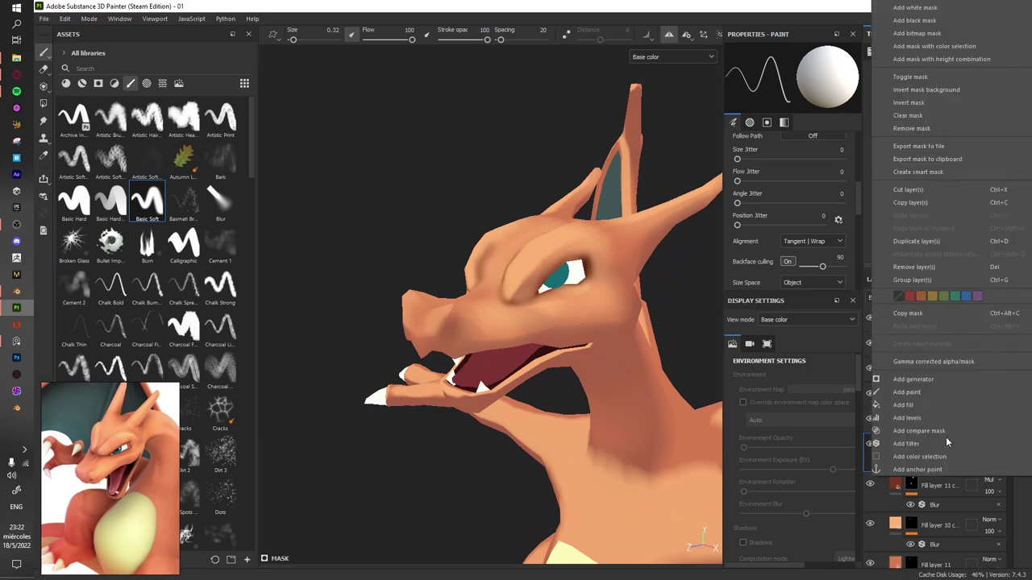
pyautogui.press('Escape')
pyautogui.rightClick(947, 485)
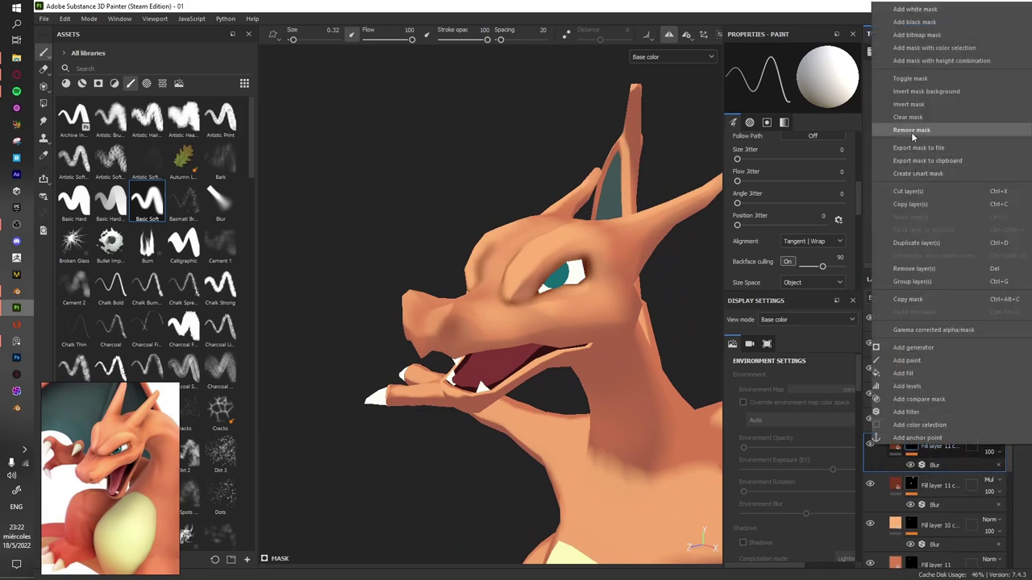
pyautogui.click(916, 241)
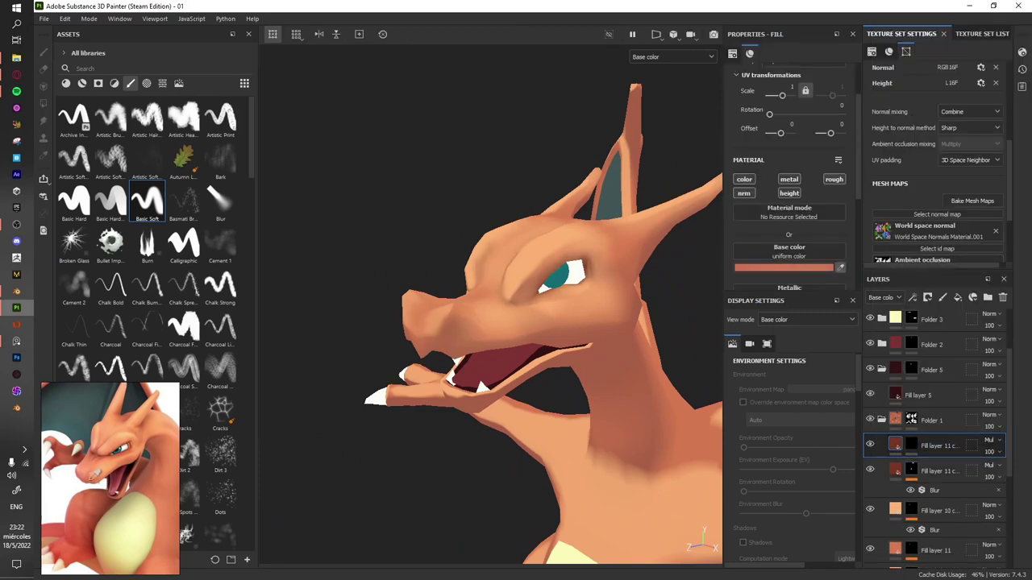
pyautogui.click(810, 268)
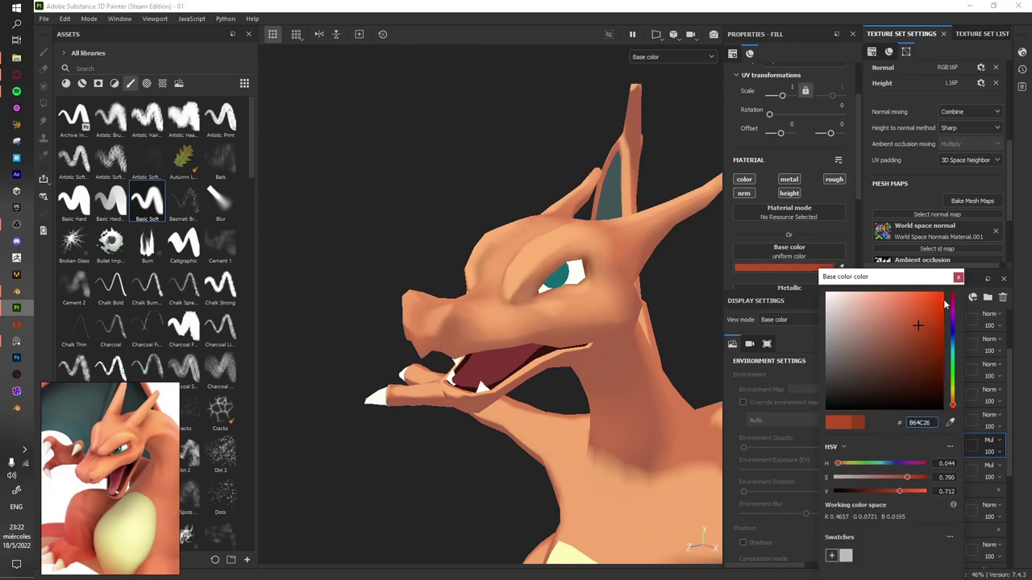
pyautogui.click(958, 278)
pyautogui.press('1')
# - Enable Lazy Mouse stroke smoothing with the head in front view
pyautogui.keyDown('alt'); pyautogui.moveTo(484, 322); pyautogui.dragTo(526, 311); pyautogui.keyUp('alt')
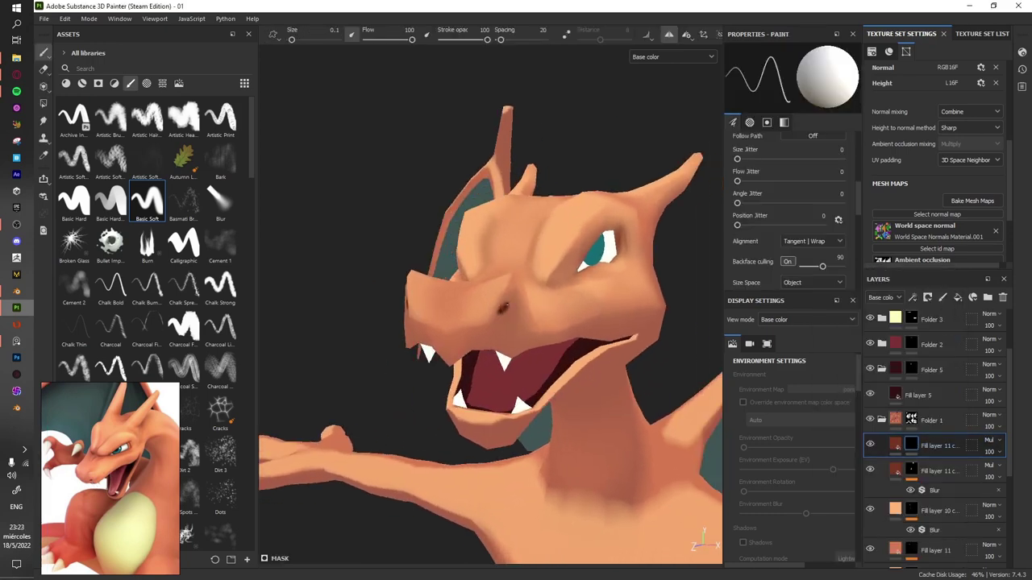
pyautogui.keyDown('alt'); pyautogui.moveTo(600, 295); pyautogui.dragTo(600, 306, button='right'); pyautogui.keyUp('alt')
pyautogui.moveTo(600, 306)
pyautogui.keyDown('alt'); pyautogui.mouseDown()
pyautogui.moveTo(661, 305)
pyautogui.moveTo(508, 300)
pyautogui.mouseUp(); pyautogui.keyUp('alt')
pyautogui.moveTo(508, 299)
pyautogui.keyDown('alt'); pyautogui.mouseDown(button='right')
pyautogui.moveTo(432, 200)
pyautogui.moveTo(435, 234)
pyautogui.mouseUp(button='right'); pyautogui.keyUp('alt')
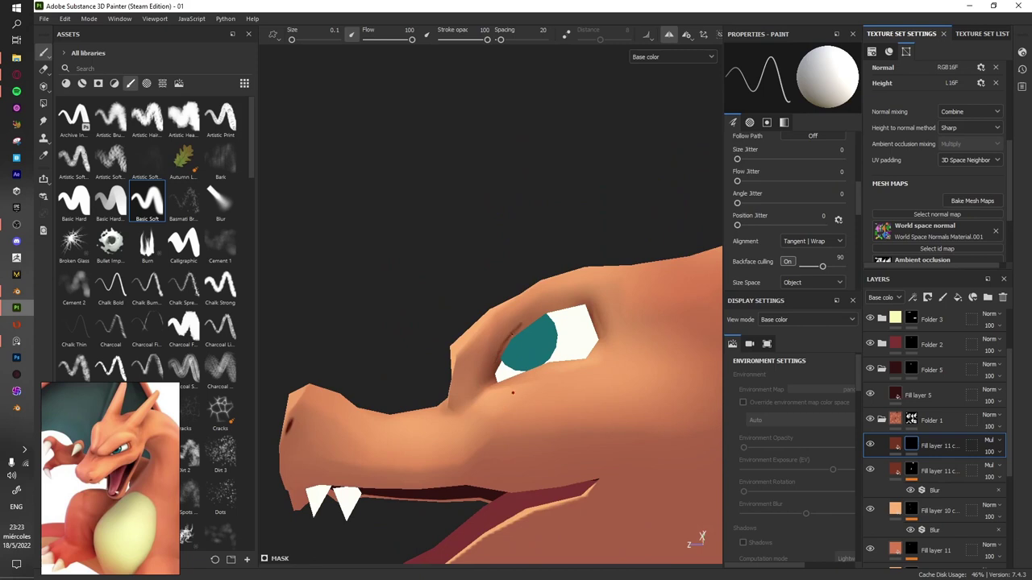
pyautogui.moveTo(520, 379)
pyautogui.keyDown('alt'); pyautogui.mouseDown()
pyautogui.moveTo(572, 380)
pyautogui.moveTo(479, 413)
pyautogui.moveTo(594, 341)
pyautogui.moveTo(403, 362)
pyautogui.moveTo(565, 430)
pyautogui.moveTo(582, 392)
pyautogui.moveTo(562, 369)
pyautogui.moveTo(575, 362)
pyautogui.moveTo(441, 339)
pyautogui.moveTo(580, 403)
pyautogui.moveTo(560, 410)
pyautogui.moveTo(524, 391)
pyautogui.moveTo(484, 421)
pyautogui.moveTo(580, 427)
pyautogui.moveTo(528, 407)
pyautogui.moveTo(521, 414)
pyautogui.moveTo(495, 363)
pyautogui.moveTo(480, 346)
pyautogui.moveTo(475, 355)
pyautogui.mouseUp(); pyautogui.keyUp('alt')
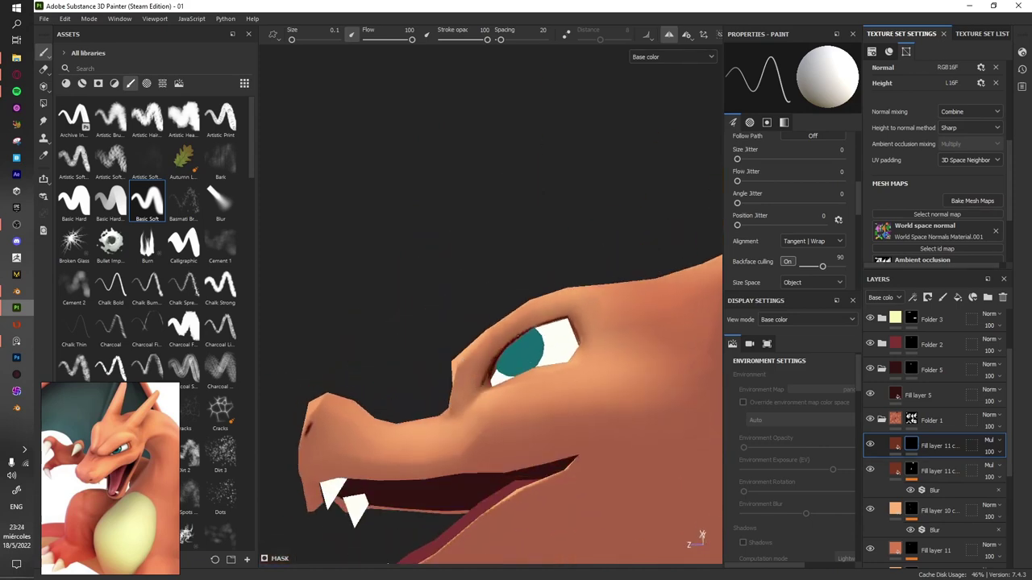
pyautogui.keyDown('alt'); pyautogui.moveTo(476, 354); pyautogui.dragTo(484, 371, button='right'); pyautogui.keyUp('alt')
pyautogui.moveTo(484, 371)
pyautogui.keyDown('alt'); pyautogui.mouseDown()
pyautogui.moveTo(549, 354)
pyautogui.moveTo(532, 346)
pyautogui.mouseUp(); pyautogui.keyUp('alt')
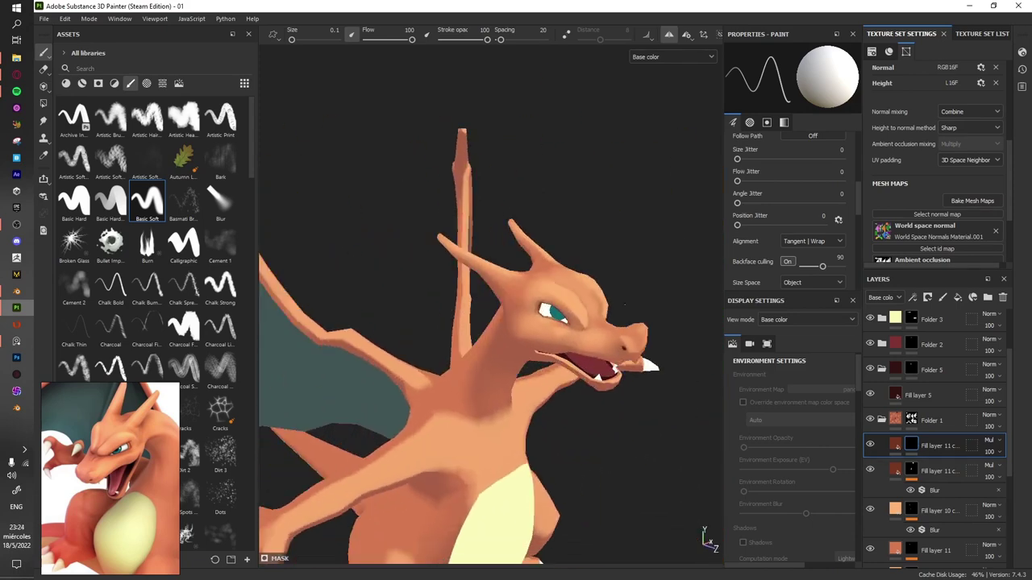
pyautogui.keyDown('alt'); pyautogui.moveTo(625, 305); pyautogui.dragTo(580, 331); pyautogui.keyUp('alt')
pyautogui.keyDown('alt'); pyautogui.moveTo(580, 330); pyautogui.dragTo(564, 339, button='right'); pyautogui.keyUp('alt')
pyautogui.moveTo(564, 339)
pyautogui.keyDown('alt'); pyautogui.mouseDown()
pyautogui.moveTo(553, 347)
pyautogui.moveTo(472, 278)
pyautogui.moveTo(507, 323)
pyautogui.moveTo(472, 295)
pyautogui.mouseUp(); pyautogui.keyUp('alt')
pyautogui.keyDown('alt'); pyautogui.moveTo(473, 295); pyautogui.dragTo(474, 321, button='right'); pyautogui.keyUp('alt')
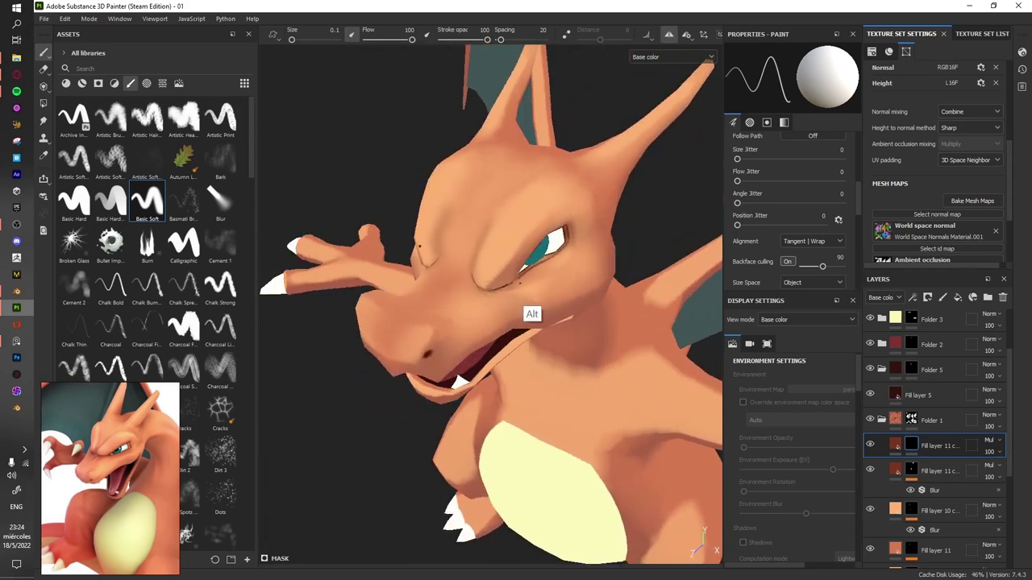
pyautogui.keyDown('alt'); pyautogui.moveTo(528, 310); pyautogui.dragTo(578, 265); pyautogui.keyUp('alt')
pyautogui.click(567, 34)
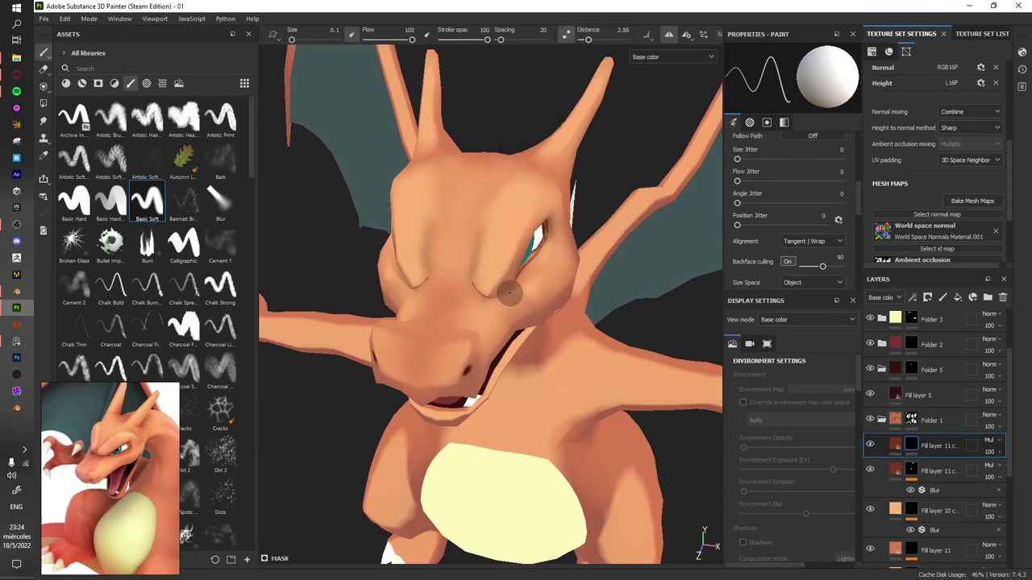
pyautogui.moveTo(542, 292)
pyautogui.keyDown('alt'); pyautogui.mouseDown()
pyautogui.moveTo(564, 271)
pyautogui.moveTo(471, 276)
pyautogui.moveTo(525, 254)
pyautogui.mouseUp(); pyautogui.keyUp('alt')
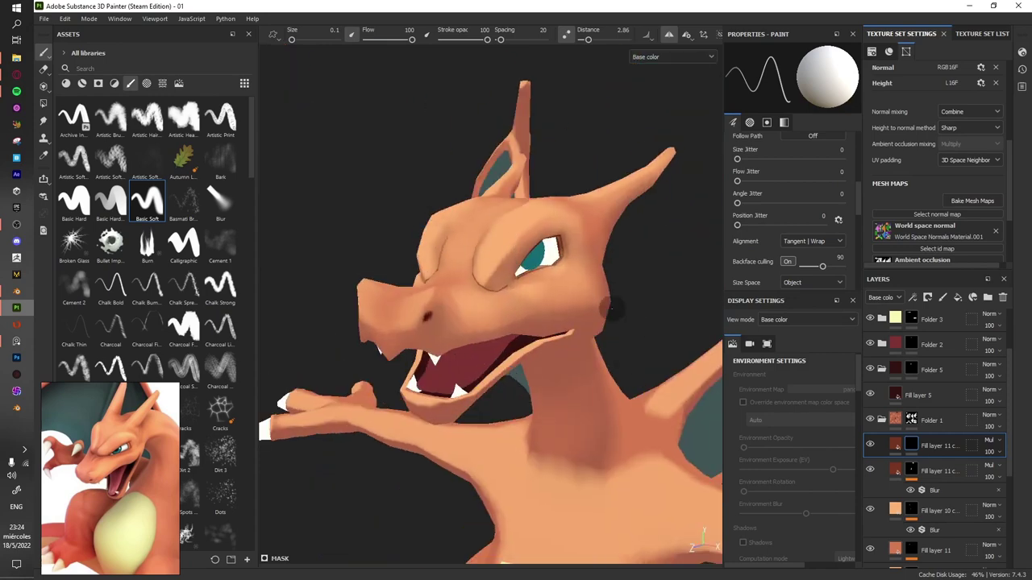
pyautogui.keyDown('alt'); pyautogui.moveTo(610, 306); pyautogui.dragTo(574, 274); pyautogui.keyUp('alt')
# - Add a Blur filter to the new Fill layer 11 copy
pyautogui.rightClick(917, 449)
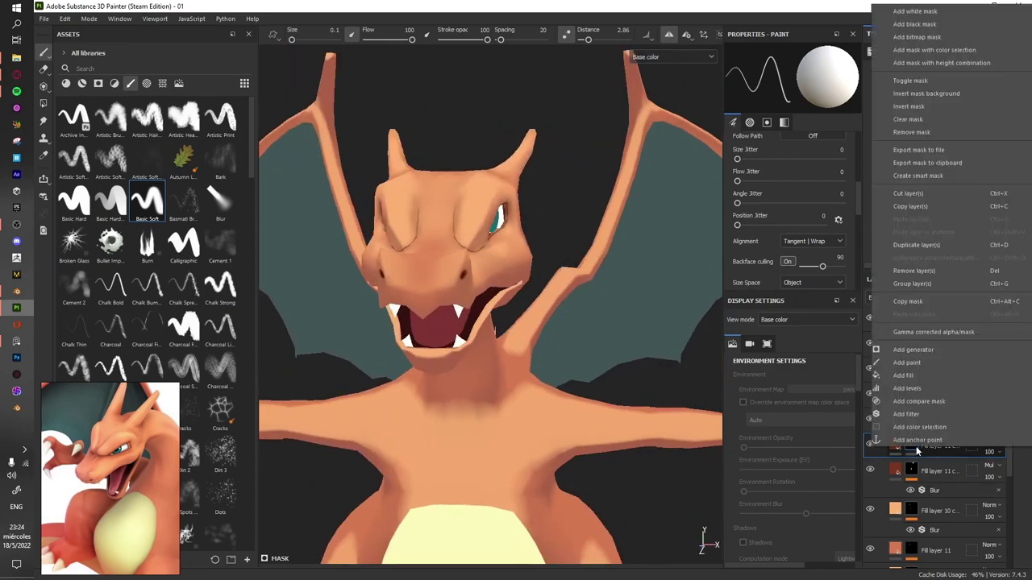
pyautogui.click(906, 413)
pyautogui.click(786, 81)
pyautogui.click(818, 111)
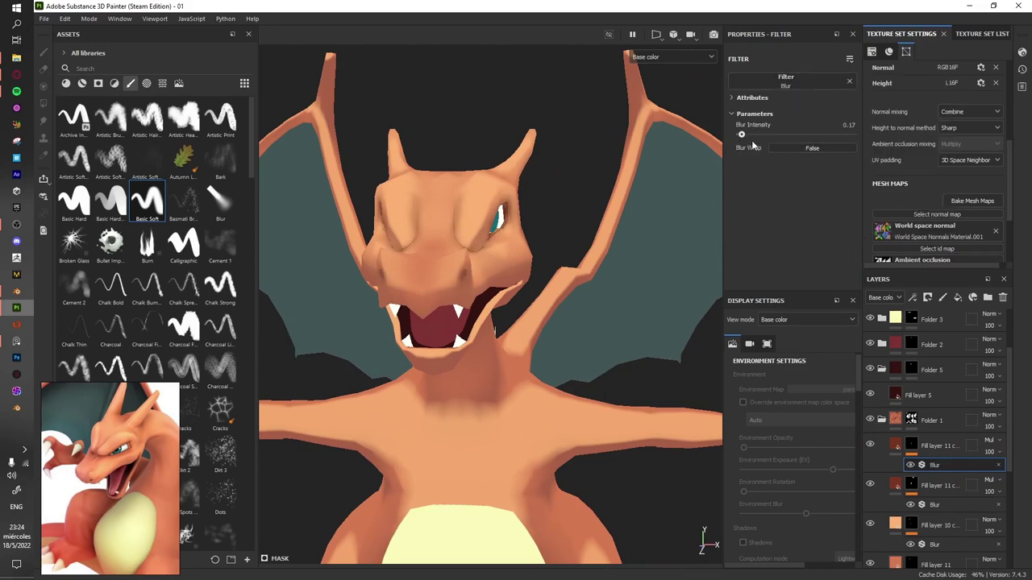
# - Remove the mask from Fill layer 11
pyautogui.moveTo(564, 307)
pyautogui.keyDown('alt'); pyautogui.mouseDown()
pyautogui.moveTo(592, 305)
pyautogui.moveTo(476, 308)
pyautogui.mouseUp(); pyautogui.keyUp('alt')
pyautogui.click(945, 444)
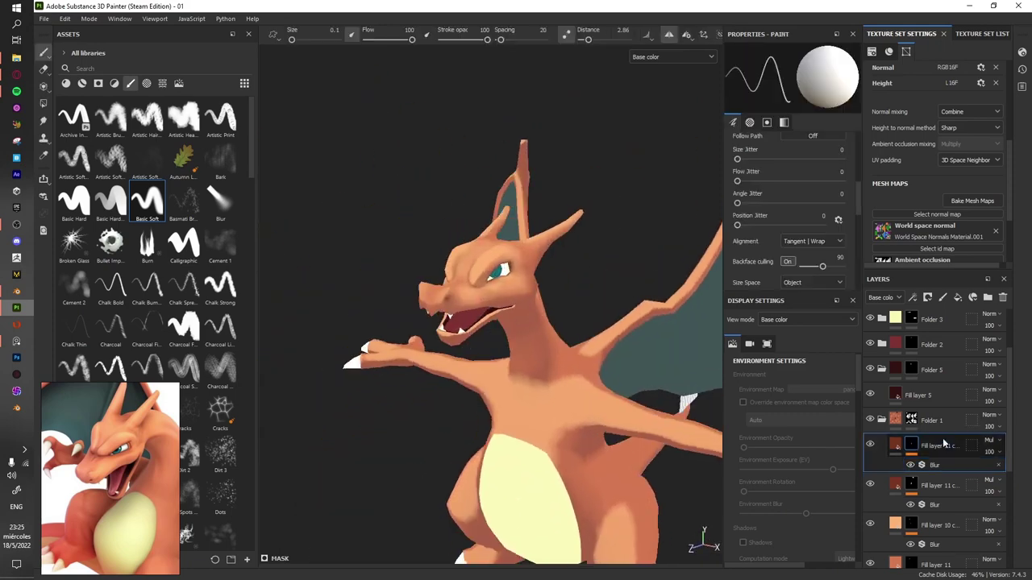
pyautogui.rightClick(913, 449)
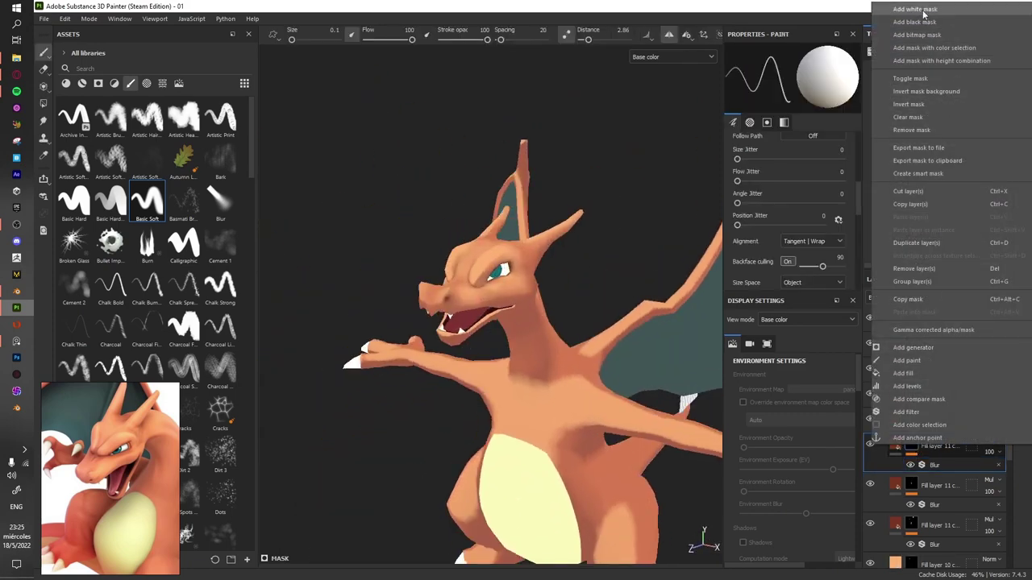
pyautogui.click(927, 129)
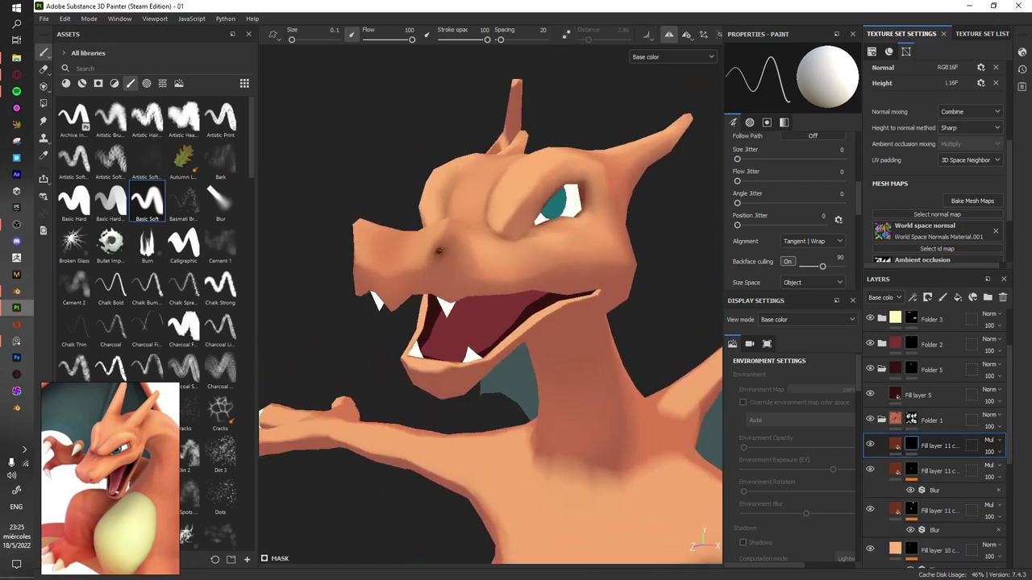
# - Orbit and zoom around Charizard to inspect the head, belly and wing shading
pyautogui.moveTo(526, 271)
pyautogui.keyDown('alt'); pyautogui.mouseDown()
pyautogui.moveTo(495, 234)
pyautogui.moveTo(504, 262)
pyautogui.mouseUp(); pyautogui.keyUp('alt')
pyautogui.moveTo(439, 216)
pyautogui.keyDown('alt'); pyautogui.mouseDown()
pyautogui.moveTo(545, 249)
pyautogui.moveTo(478, 210)
pyautogui.moveTo(617, 203)
pyautogui.moveTo(607, 180)
pyautogui.moveTo(578, 183)
pyautogui.mouseUp(); pyautogui.keyUp('alt')
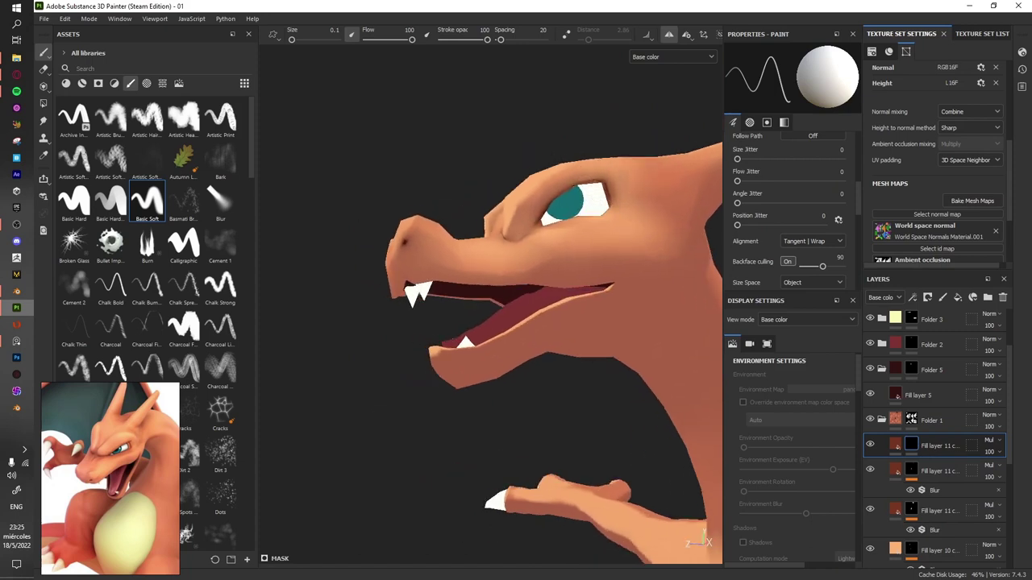
pyautogui.moveTo(581, 220)
pyautogui.keyDown('alt'); pyautogui.mouseDown()
pyautogui.moveTo(605, 237)
pyautogui.moveTo(602, 260)
pyautogui.mouseUp(); pyautogui.keyUp('alt')
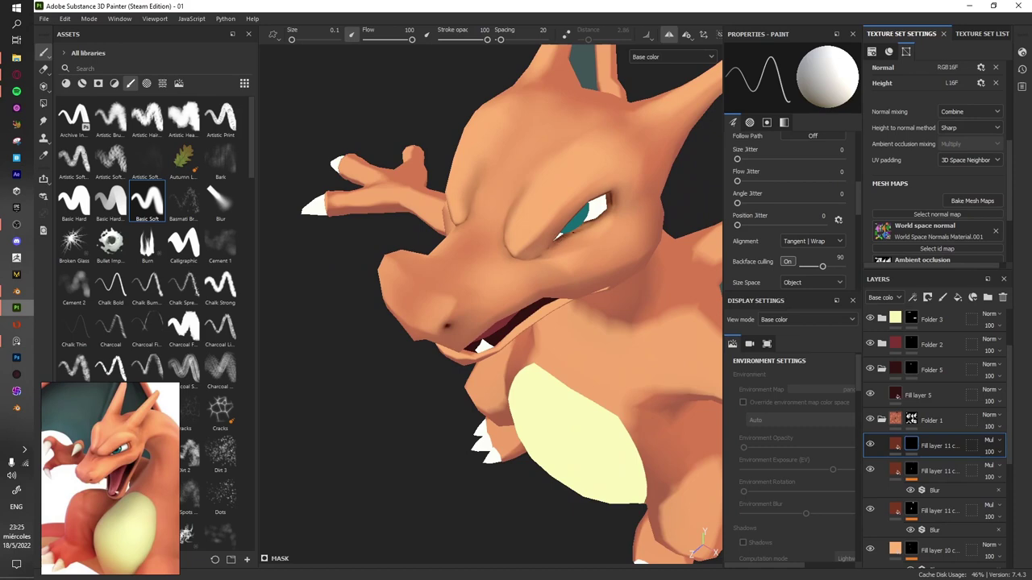
pyautogui.scroll(-3, 615, 253)
pyautogui.scroll(-3, 597, 250)
pyautogui.moveTo(589, 245)
pyautogui.keyDown('alt'); pyautogui.mouseDown()
pyautogui.moveTo(613, 250)
pyautogui.moveTo(567, 251)
pyautogui.mouseUp(); pyautogui.keyUp('alt')
pyautogui.scroll(2, 568, 251)
pyautogui.scroll(3, 567, 252)
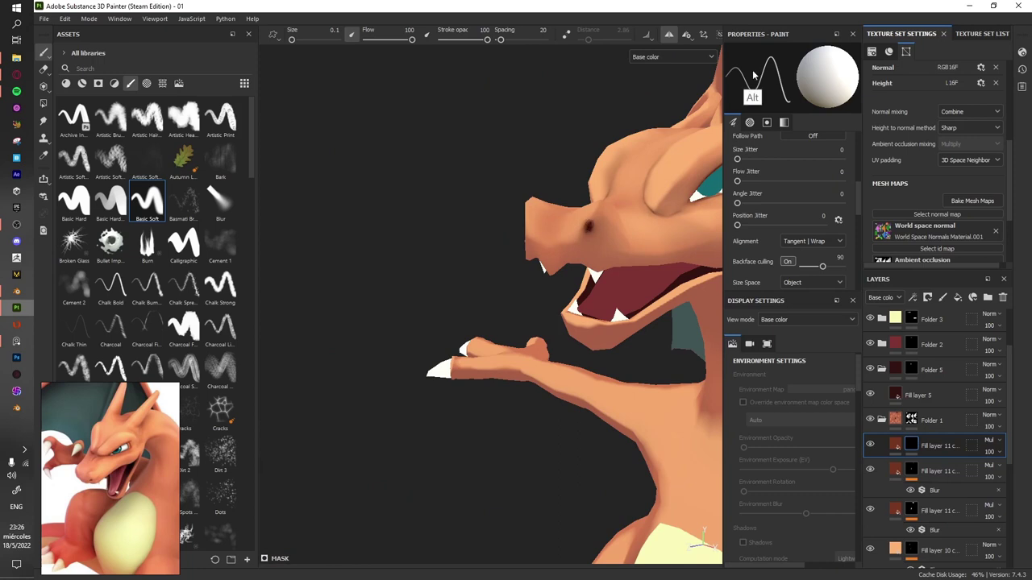
pyautogui.scroll(-3, 565, 275)
pyautogui.scroll(-2, 564, 274)
pyautogui.moveTo(532, 282)
pyautogui.keyDown('alt'); pyautogui.mouseDown()
pyautogui.moveTo(564, 288)
pyautogui.moveTo(548, 282)
pyautogui.moveTo(553, 274)
pyautogui.moveTo(588, 290)
pyautogui.moveTo(581, 339)
pyautogui.moveTo(545, 368)
pyautogui.moveTo(492, 355)
pyautogui.mouseUp(); pyautogui.keyUp('alt')
pyautogui.scroll(1, 565, 288)
pyautogui.scroll(3, 553, 270)
pyautogui.scroll(2, 553, 268)
pyautogui.scroll(-3, 618, 307)
pyautogui.scroll(2, 581, 339)
pyautogui.scroll(3, 484, 307)
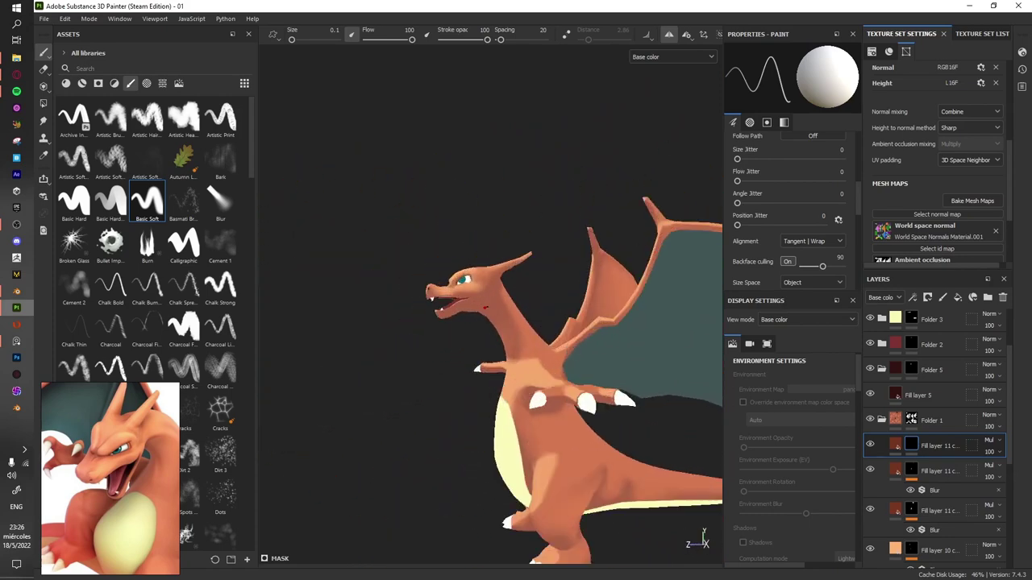
pyautogui.keyDown('alt'); pyautogui.moveTo(485, 307); pyautogui.dragTo(574, 302); pyautogui.keyUp('alt')
pyautogui.scroll(2, 508, 311)
pyautogui.scroll(-3, 507, 310)
pyautogui.scroll(3, 515, 312)
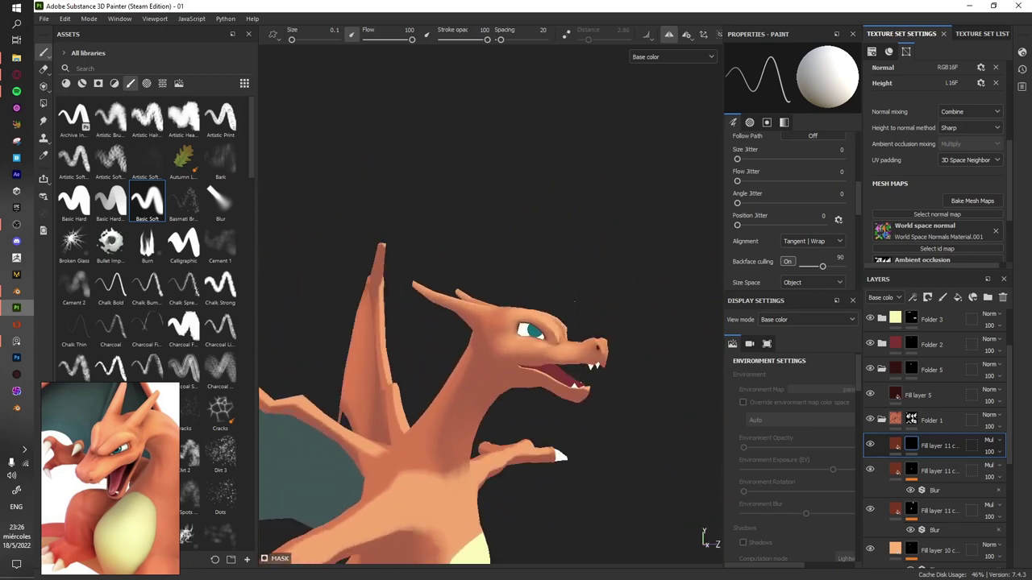
pyautogui.keyDown('alt'); pyautogui.moveTo(574, 303); pyautogui.dragTo(597, 315); pyautogui.keyUp('alt')
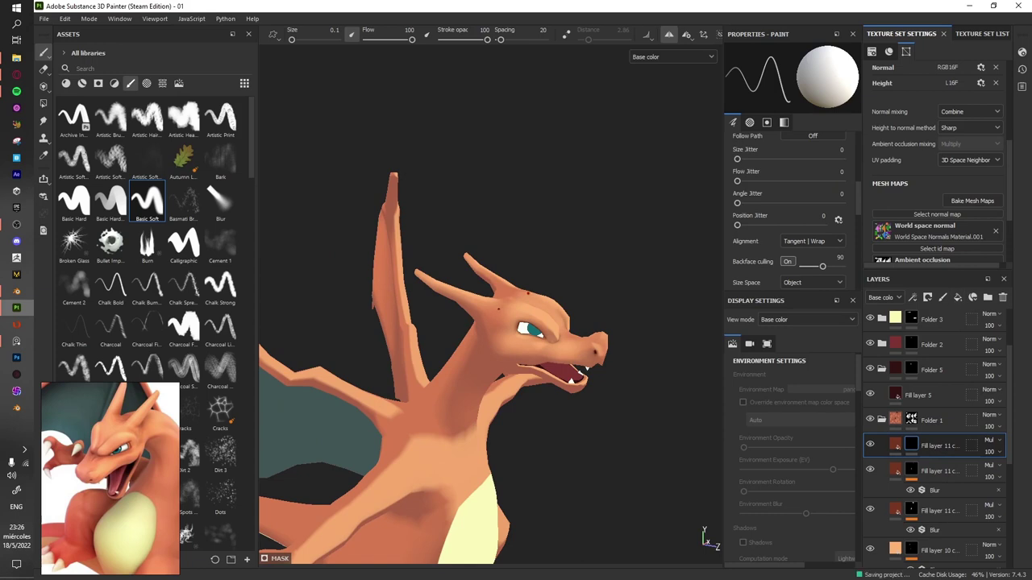
# - Frame the model and collapse Folder 1 in the Layers panel
pyautogui.press('f')
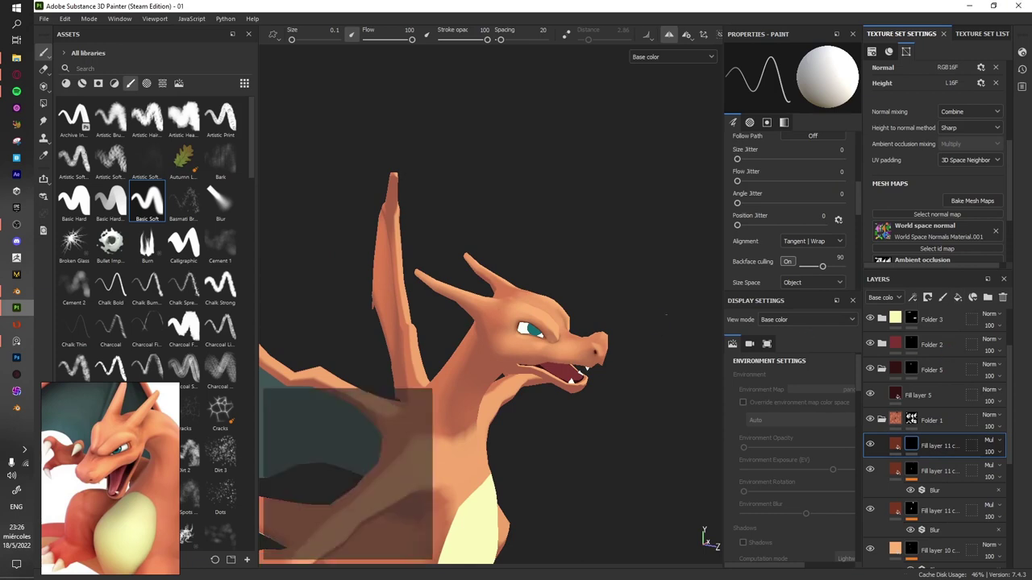
pyautogui.click(881, 419)
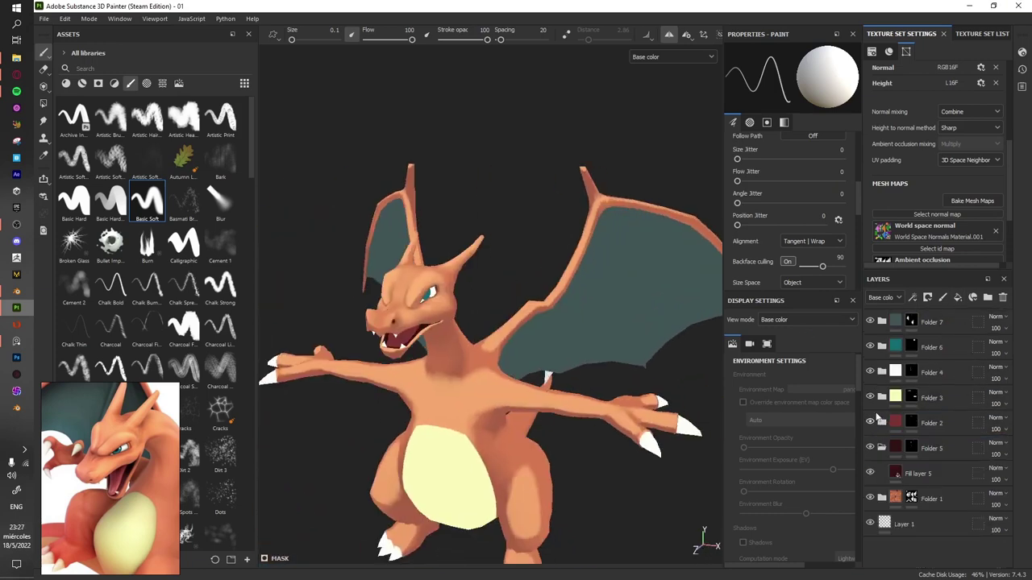
pyautogui.press('f')
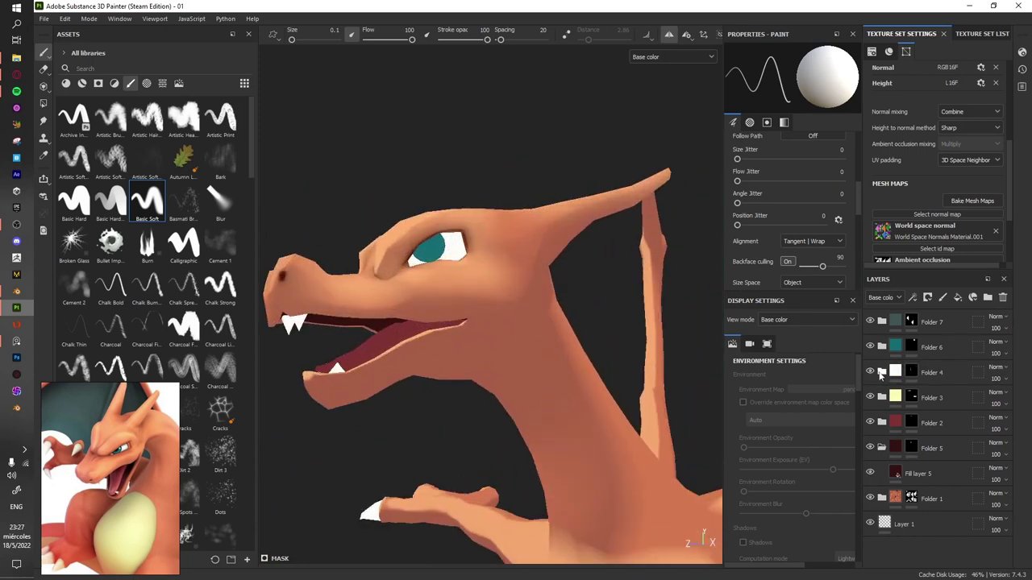
# - Add a fill layer in Folder 4, grouped into Folder 8 with a black mask
pyautogui.click(881, 372)
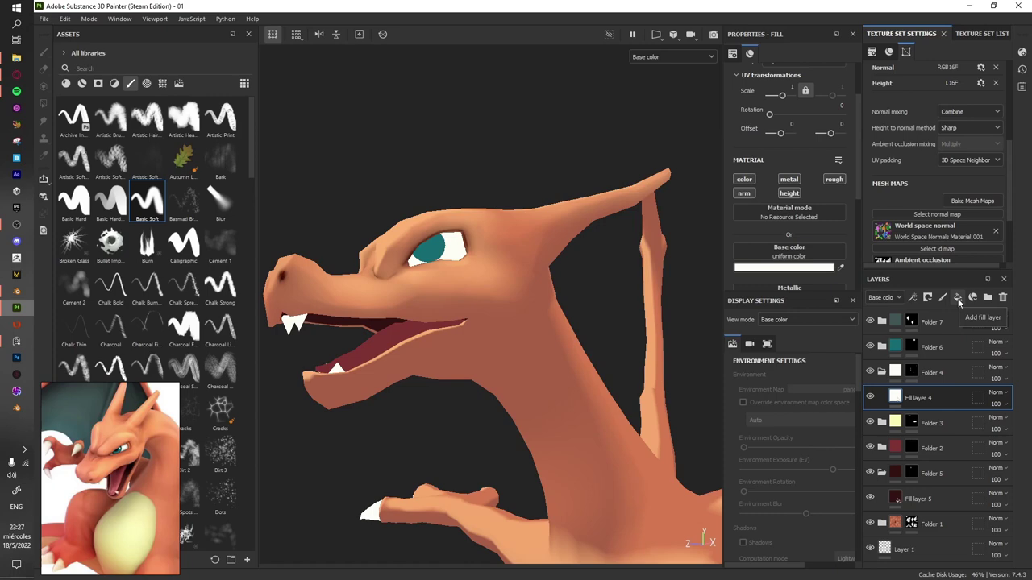
pyautogui.click(958, 303)
pyautogui.rightClick(935, 397)
pyautogui.click(911, 24)
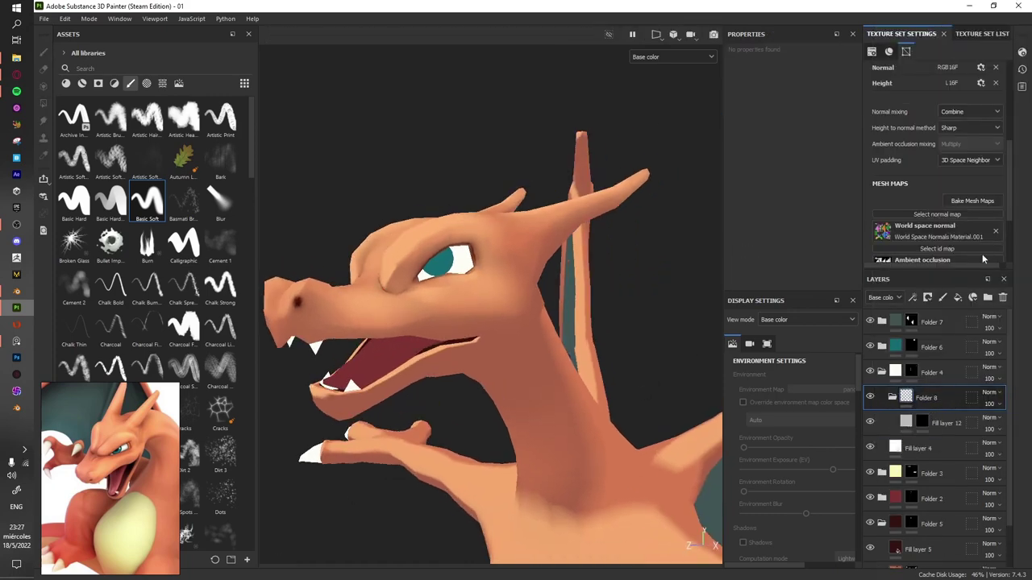
pyautogui.click(958, 298)
pyautogui.rightClick(940, 398)
pyautogui.click(958, 128)
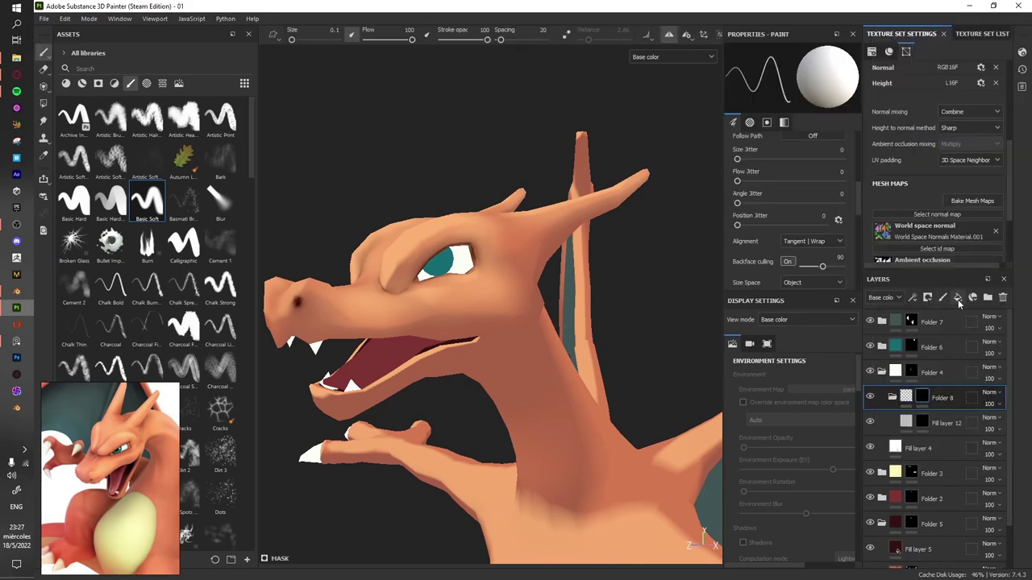
# - Select Fill layer 12 and use the Polygon Fill tool at value 0.6168
pyautogui.click(44, 103)
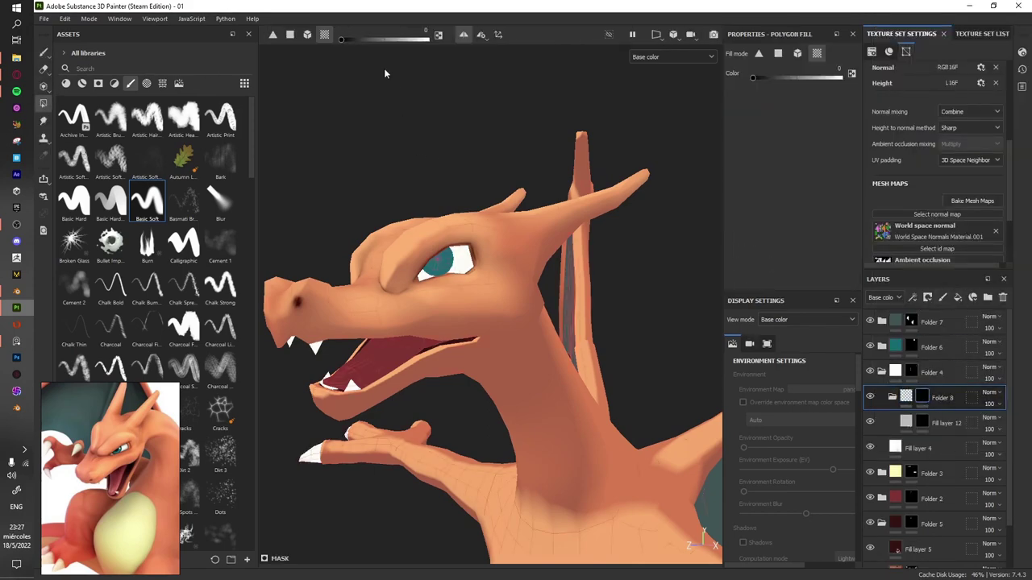
pyautogui.keyDown('alt'); pyautogui.moveTo(463, 302); pyautogui.dragTo(613, 306); pyautogui.keyUp('alt')
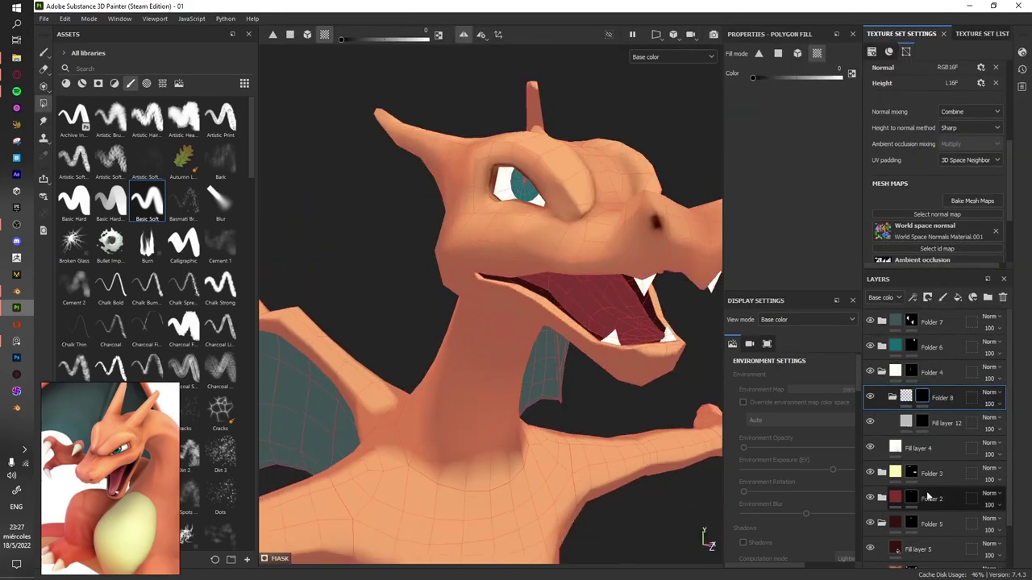
pyautogui.click(943, 422)
pyautogui.click(786, 268)
pyautogui.moveTo(532, 266)
pyautogui.keyDown('alt'); pyautogui.mouseDown()
pyautogui.moveTo(546, 290)
pyautogui.moveTo(524, 274)
pyautogui.mouseUp(); pyautogui.keyUp('alt')
pyautogui.moveTo(341, 39); pyautogui.dragTo(399, 40)
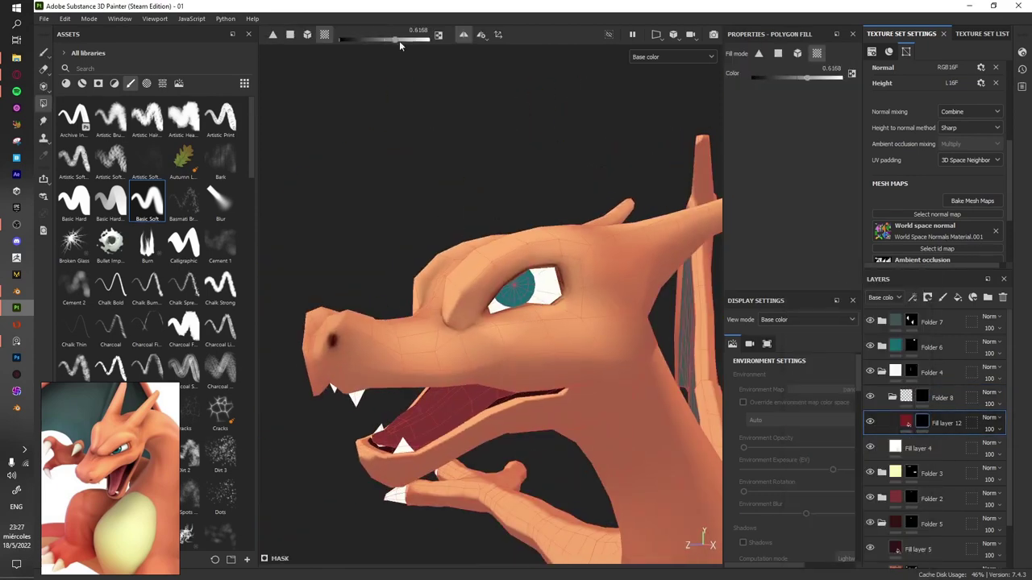
pyautogui.moveTo(542, 324)
pyautogui.keyDown('alt'); pyautogui.mouseDown()
pyautogui.moveTo(532, 307)
pyautogui.moveTo(499, 310)
pyautogui.mouseUp(); pyautogui.keyUp('alt')
pyautogui.rightClick(943, 424)
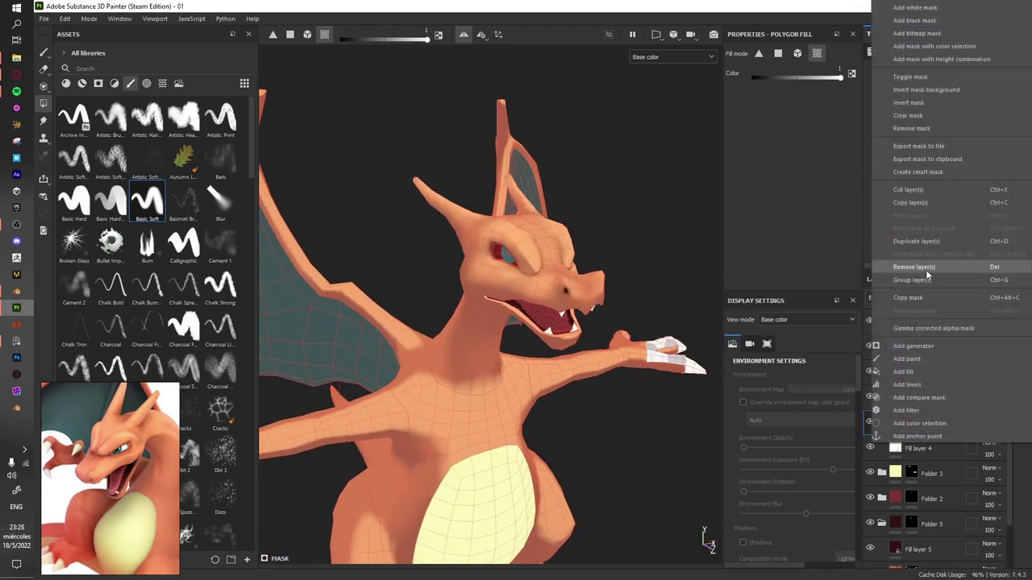
# - Add an Ambient Occlusion generator to Fill layer 12
pyautogui.click(945, 344)
pyautogui.click(798, 85)
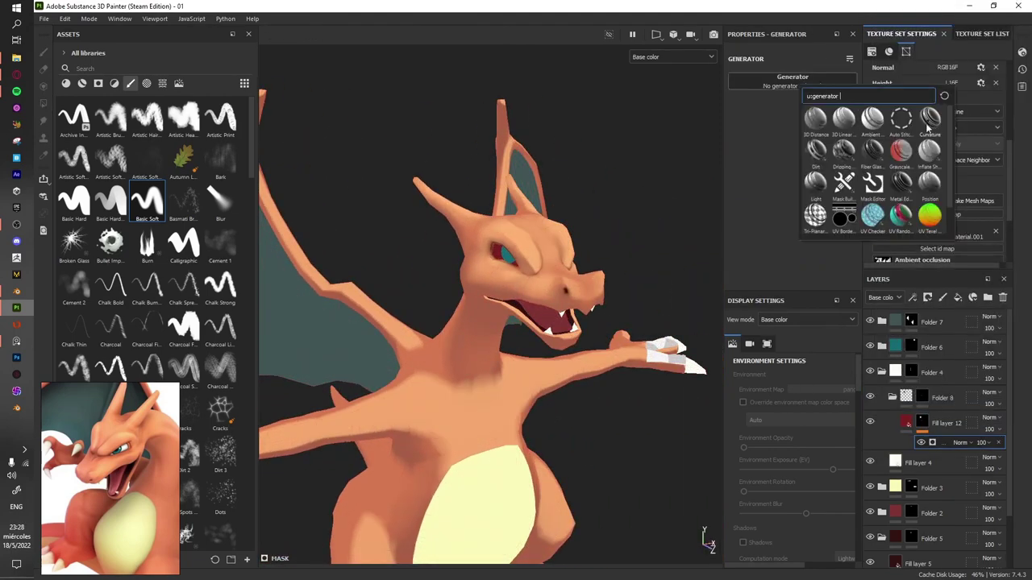
pyautogui.click(872, 121)
pyautogui.keyDown('alt'); pyautogui.moveTo(585, 224); pyautogui.dragTo(415, 214); pyautogui.keyUp('alt')
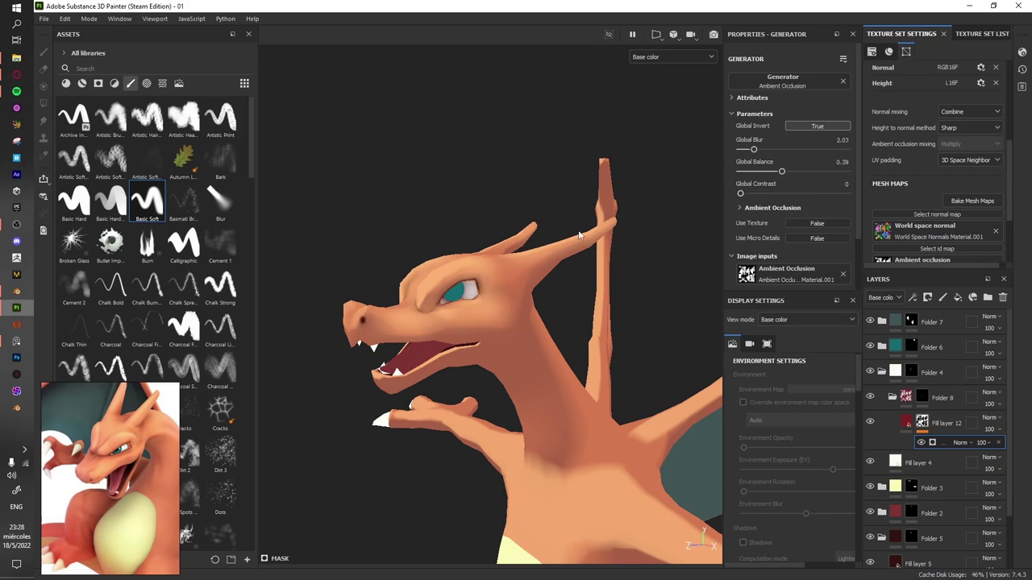
pyautogui.scroll(-5, 579, 234)
pyautogui.keyDown('alt'); pyautogui.moveTo(579, 242); pyautogui.dragTo(560, 293); pyautogui.keyUp('alt')
pyautogui.scroll(5, 580, 275)
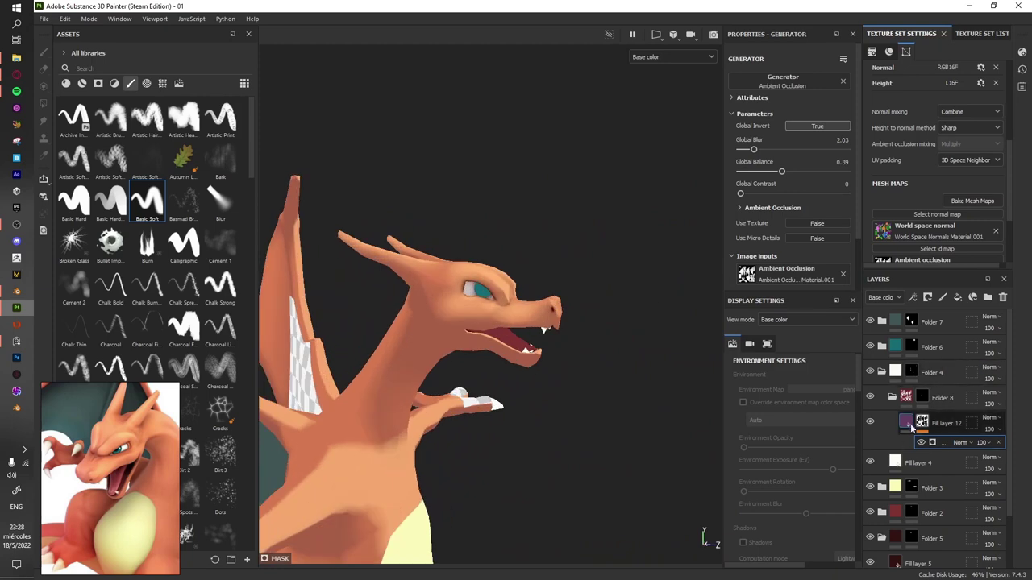
# - Set Fill layer 12's base colour to grey-green 68796C
pyautogui.click(911, 428)
pyautogui.click(788, 268)
pyautogui.moveTo(864, 308); pyautogui.dragTo(825, 352)
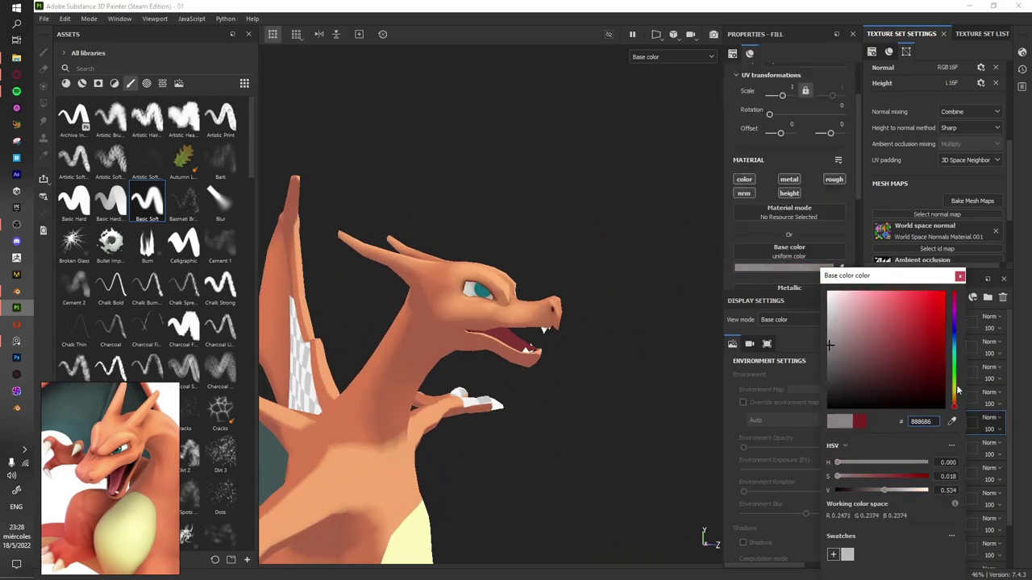
pyautogui.moveTo(956, 390); pyautogui.dragTo(957, 367)
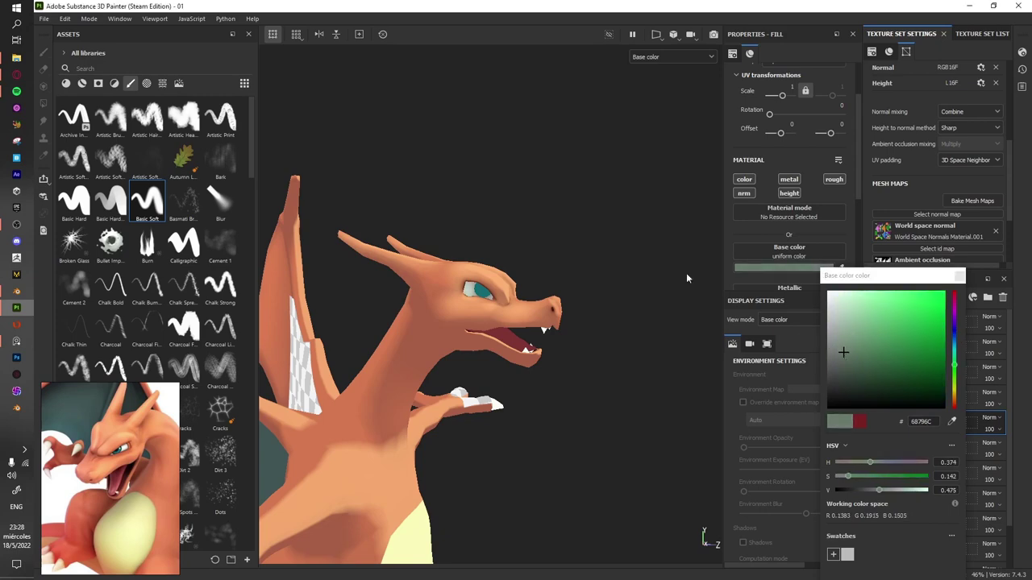
# - Review the model from the front, then show the 2D UV view beside 3D
pyautogui.scroll(-4, 687, 278)
pyautogui.moveTo(536, 302)
pyautogui.keyDown('alt'); pyautogui.mouseDown()
pyautogui.moveTo(494, 196)
pyautogui.moveTo(579, 266)
pyautogui.moveTo(545, 253)
pyautogui.moveTo(573, 307)
pyautogui.moveTo(490, 252)
pyautogui.mouseUp(); pyautogui.keyUp('alt')
pyautogui.scroll(3, 579, 266)
pyautogui.scroll(-2, 573, 306)
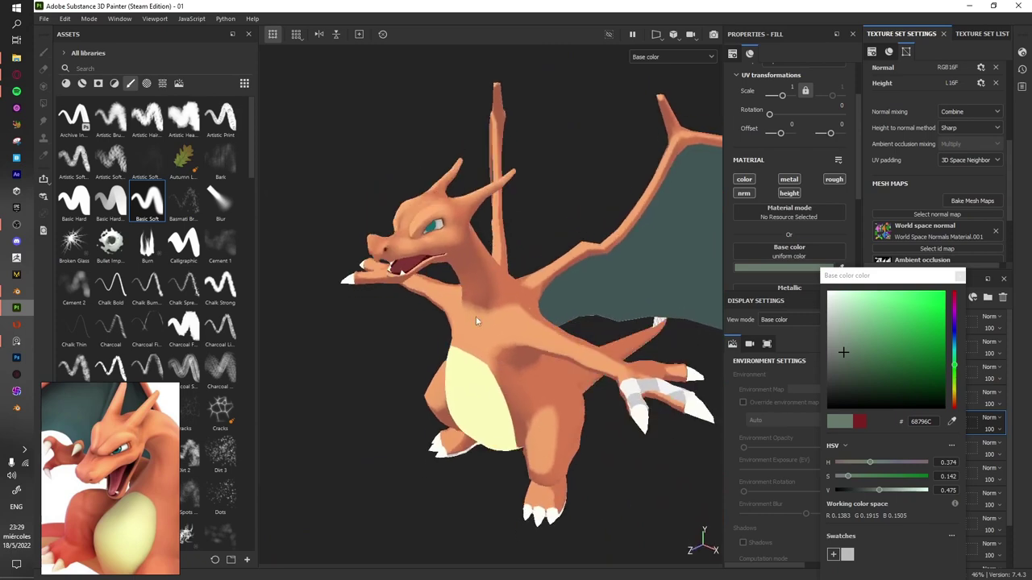
pyautogui.moveTo(539, 246)
pyautogui.keyDown('alt'); pyautogui.mouseDown()
pyautogui.moveTo(560, 315)
pyautogui.moveTo(493, 267)
pyautogui.moveTo(540, 262)
pyautogui.moveTo(423, 258)
pyautogui.moveTo(493, 277)
pyautogui.moveTo(525, 267)
pyautogui.moveTo(445, 103)
pyautogui.mouseUp(); pyautogui.keyUp('alt')
pyautogui.scroll(-2, 540, 262)
pyautogui.scroll(3, 423, 257)
pyautogui.press('F3')
# - Give the eye colour fill layer a black mask, duplicate it, and select the copy's mask
pyautogui.press('F1')
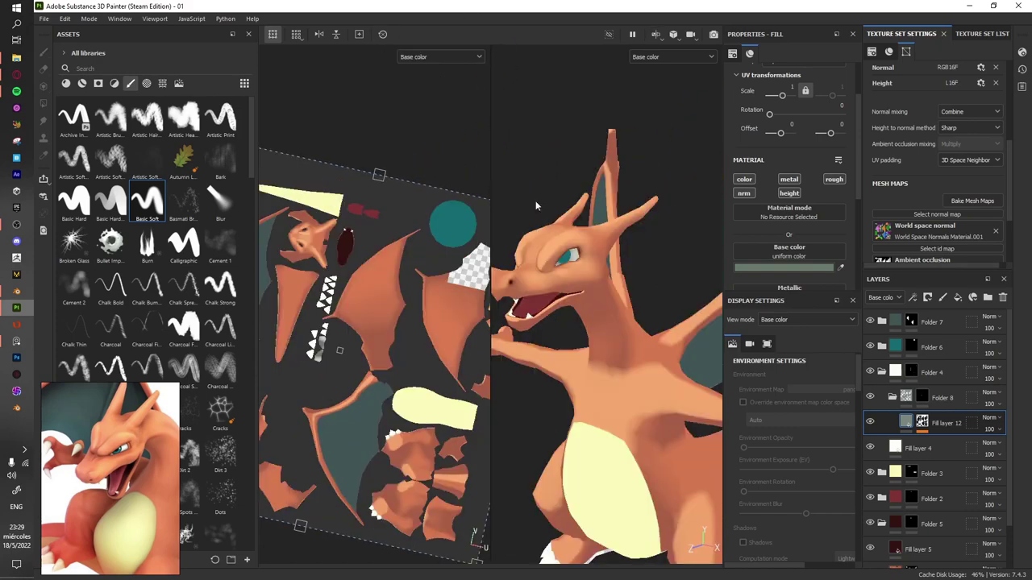
pyautogui.scroll(2, 395, 258)
pyautogui.scroll(3, 395, 258)
pyautogui.moveTo(407, 242); pyautogui.dragTo(410, 291, button='middle')
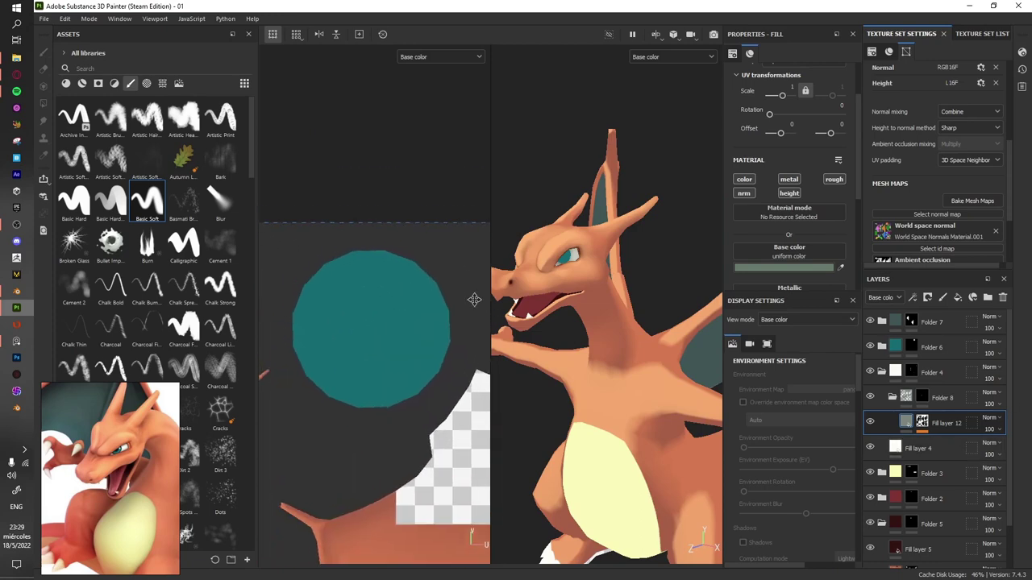
pyautogui.click(882, 372)
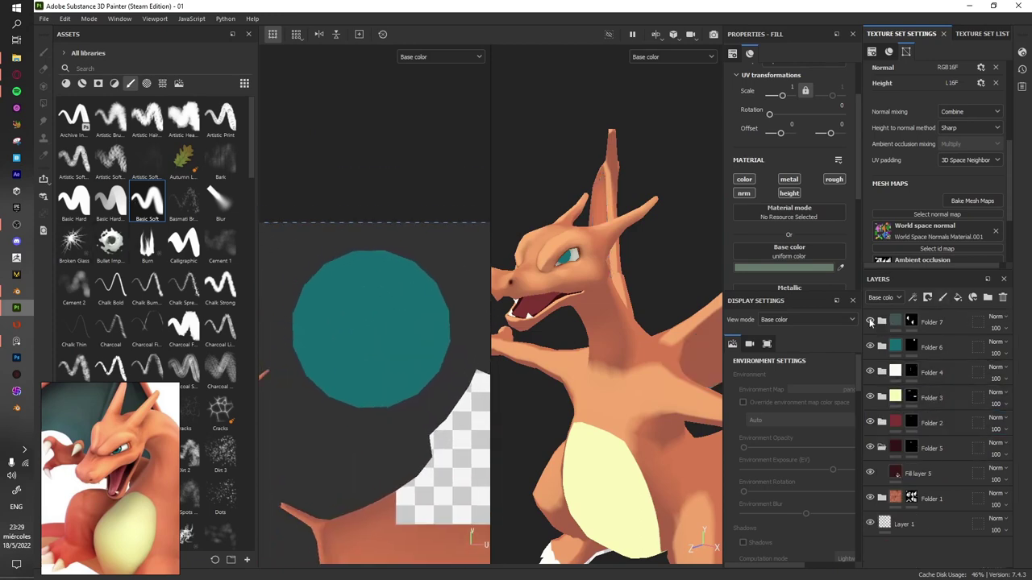
pyautogui.rightClick(903, 373)
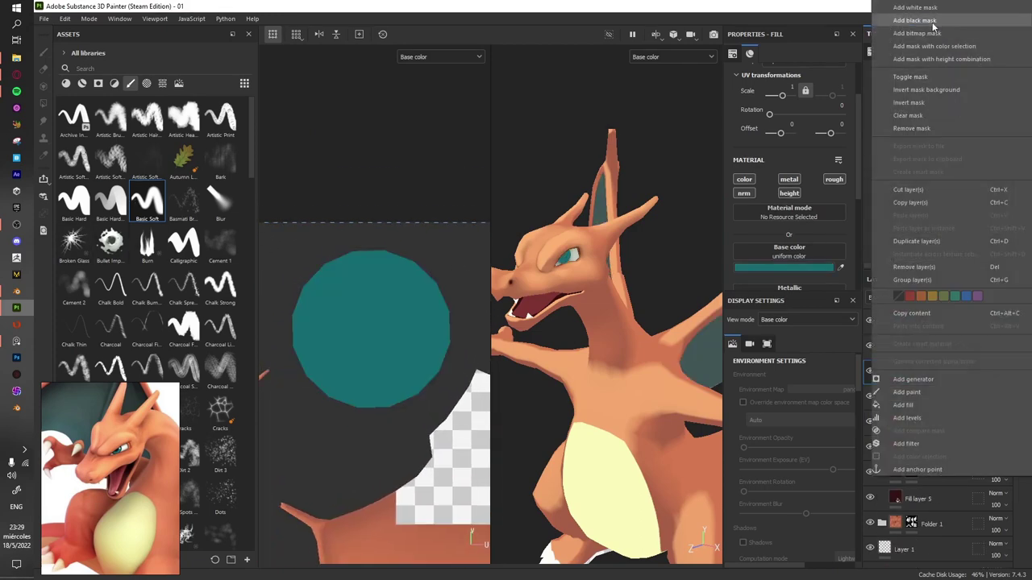
pyautogui.click(934, 22)
pyautogui.rightClick(977, 371)
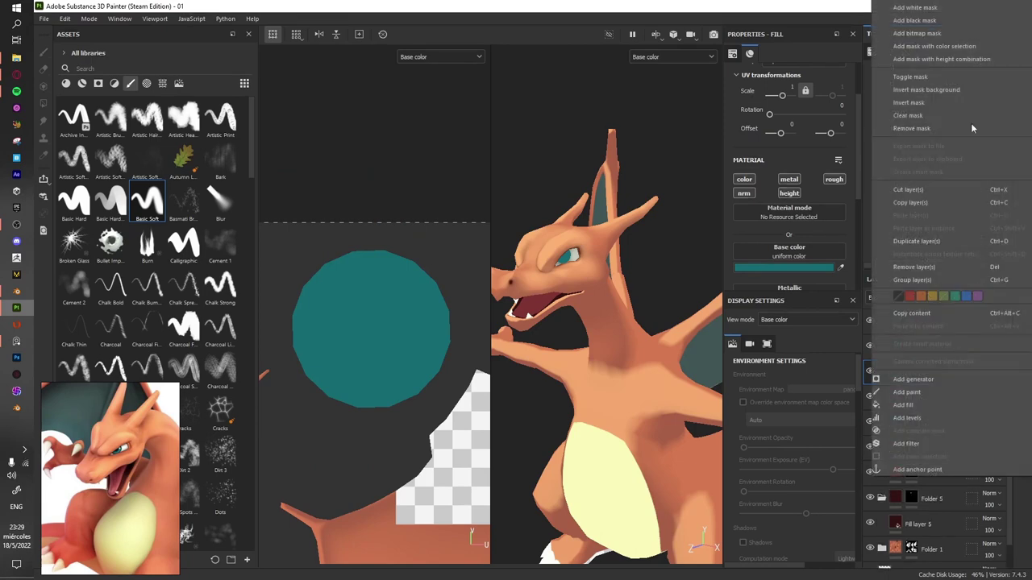
pyautogui.click(977, 369)
pyautogui.click(912, 399)
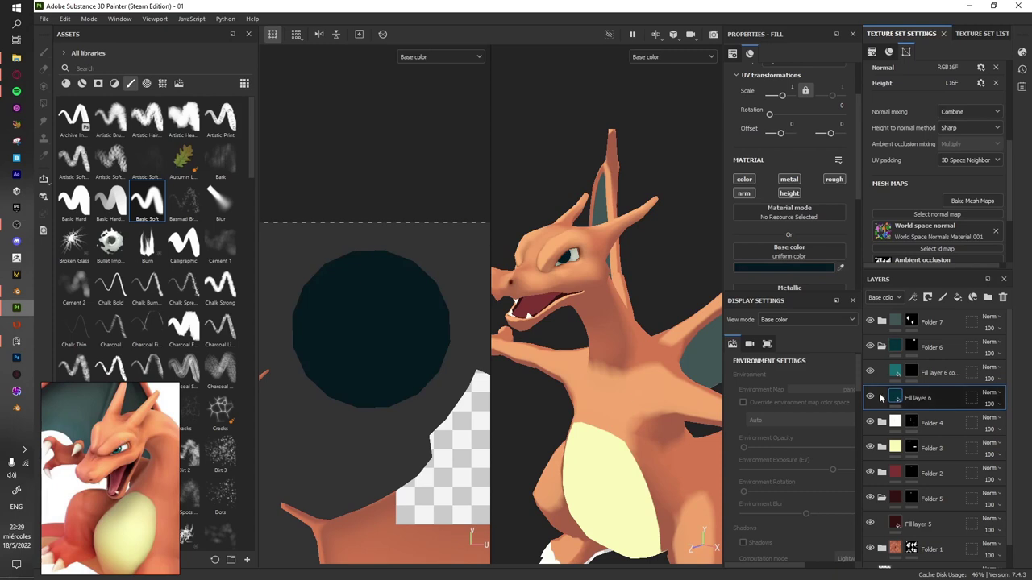
pyautogui.click(911, 374)
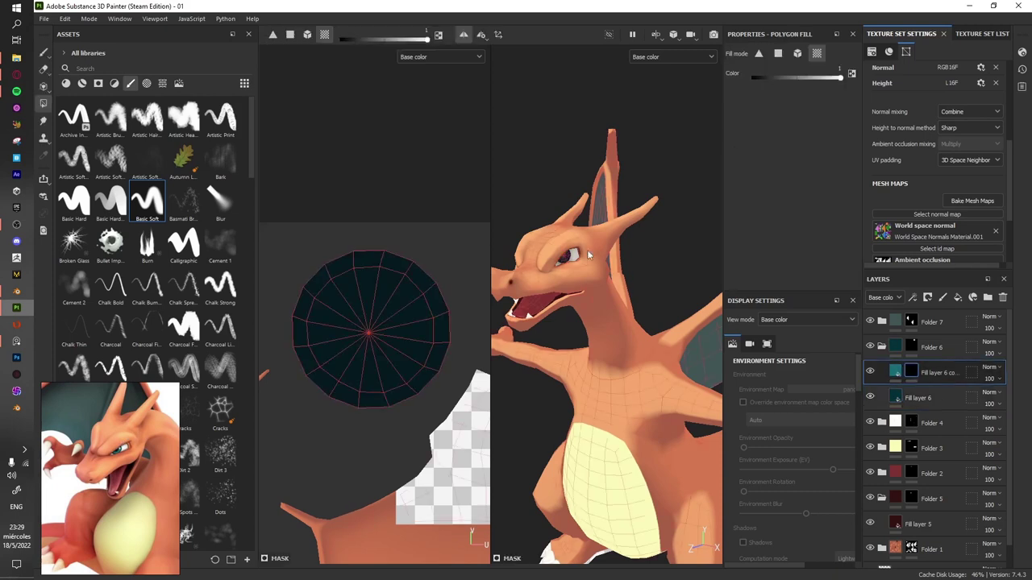
# - Paint the teal iris onto the eye disc with the brush, redoing stray strokes
pyautogui.click(44, 53)
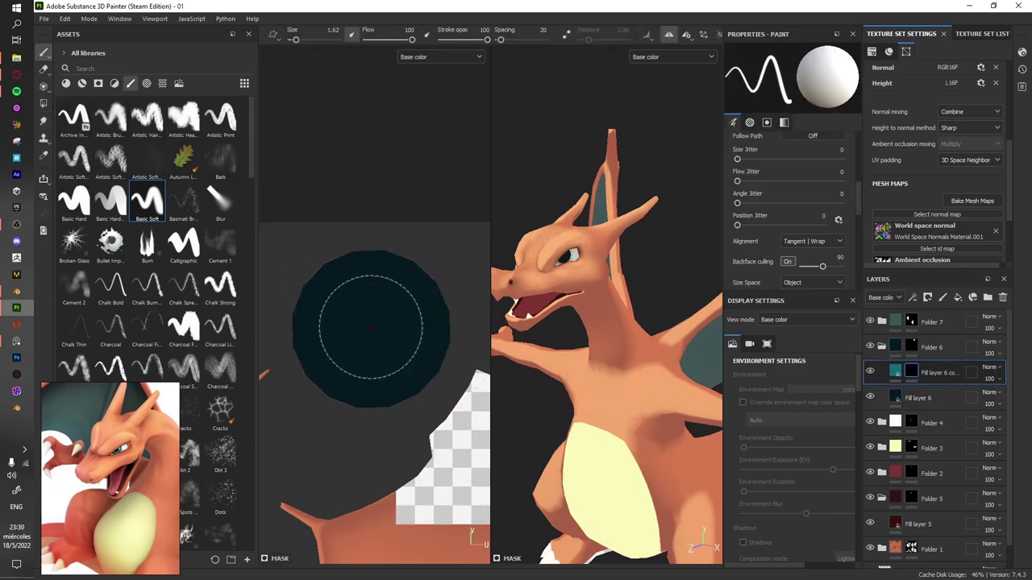
pyautogui.click(371, 331)
pyautogui.hotkey('ctrl', 'z')
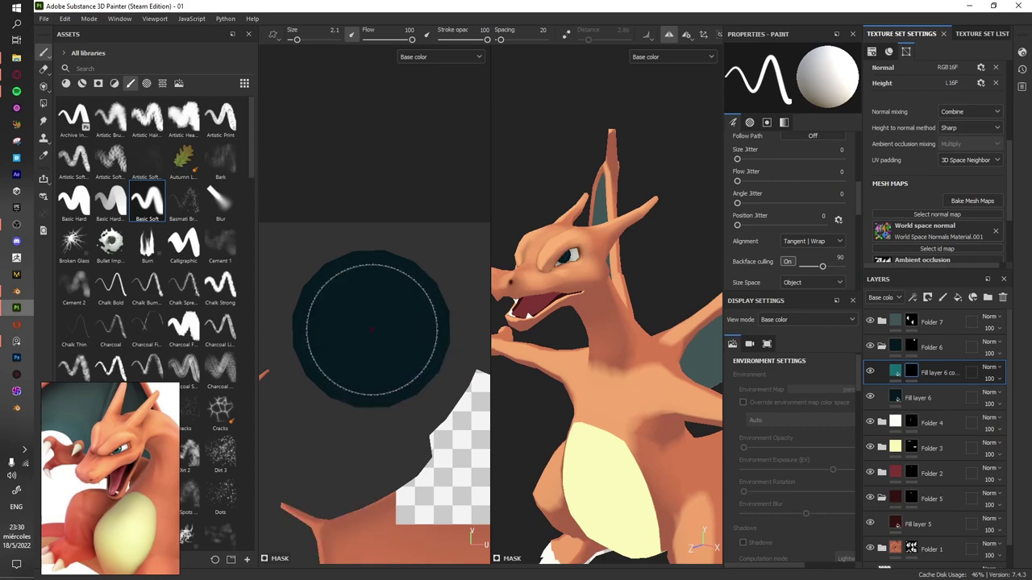
pyautogui.press(']')
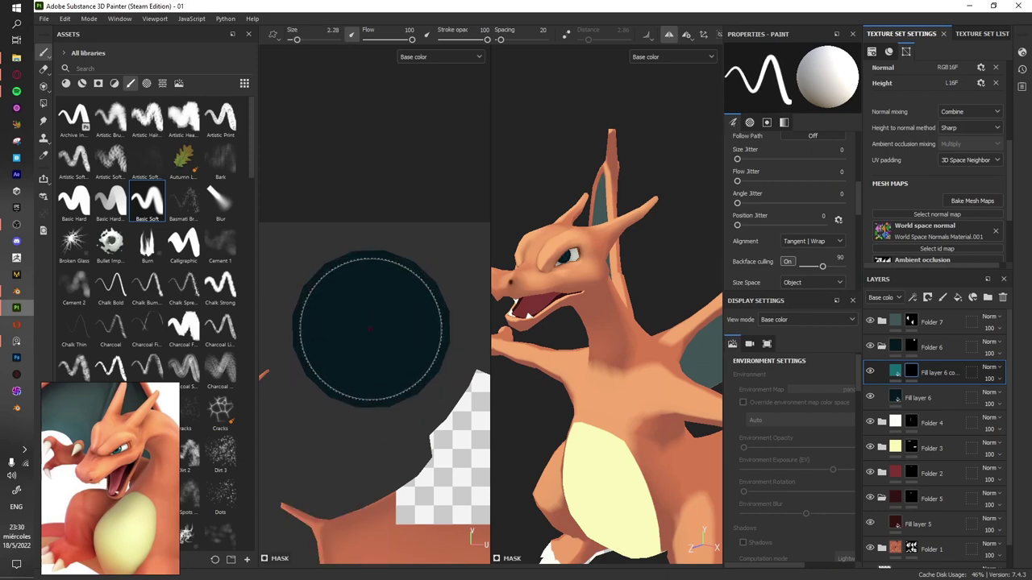
pyautogui.click(372, 331)
pyautogui.hotkey('ctrl', 'z')
pyautogui.click(372, 330)
pyautogui.moveTo(508, 307)
pyautogui.keyDown('alt'); pyautogui.mouseDown()
pyautogui.moveTo(559, 276)
pyautogui.moveTo(597, 313)
pyautogui.mouseUp(); pyautogui.keyUp('alt')
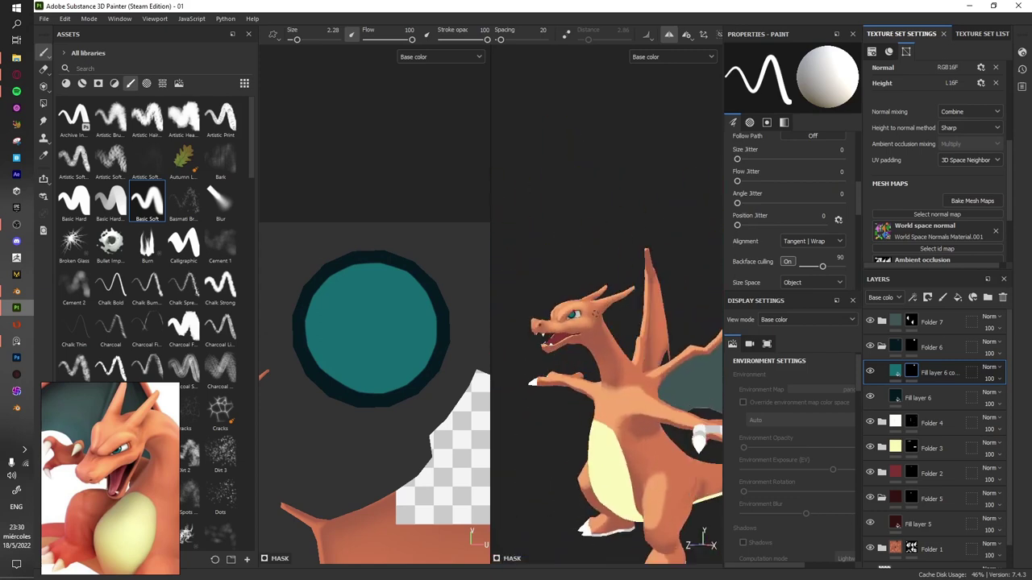
pyautogui.scroll(5, 577, 308)
# - Resize the brush, view the head in profile, and undo a trial dark stroke across the iris
pyautogui.hotkey('ctrl', 'z')
pyautogui.press(']')
pyautogui.press(']')
pyautogui.press(']')
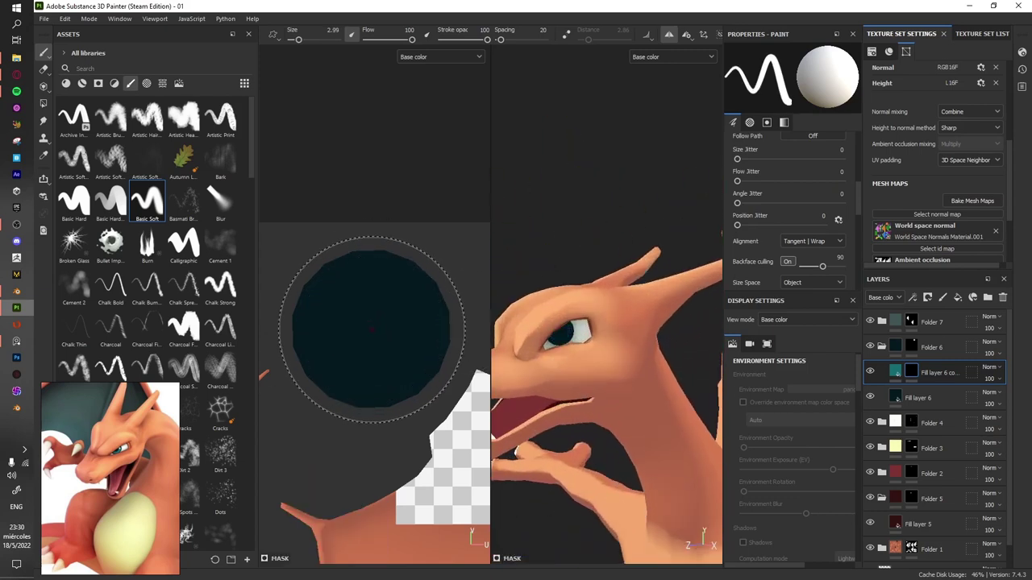
pyautogui.press('[')
pyautogui.press('[')
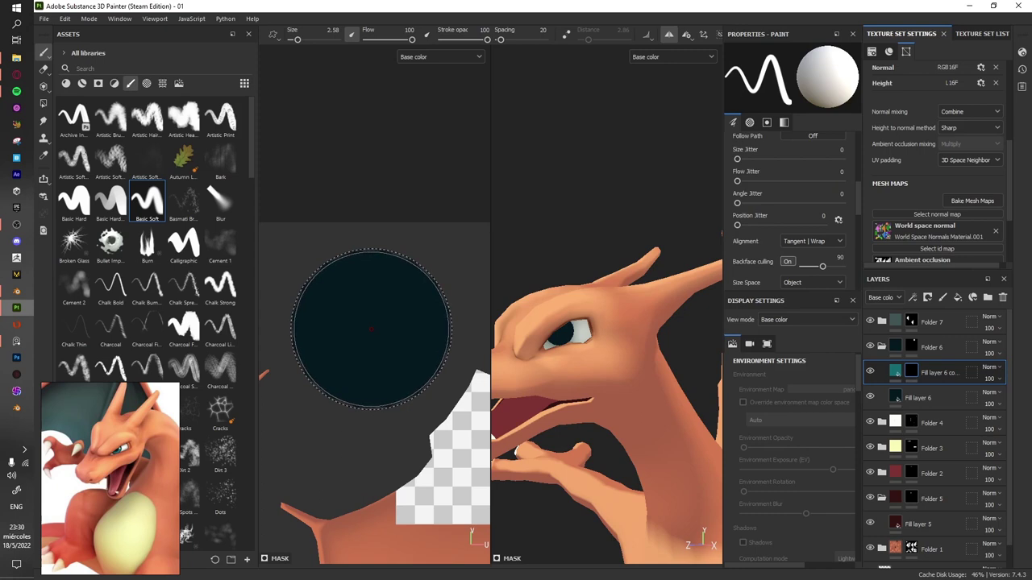
pyautogui.moveTo(548, 355)
pyautogui.keyDown('alt'); pyautogui.mouseDown()
pyautogui.moveTo(574, 371)
pyautogui.moveTo(386, 326)
pyautogui.mouseUp(); pyautogui.keyUp('alt')
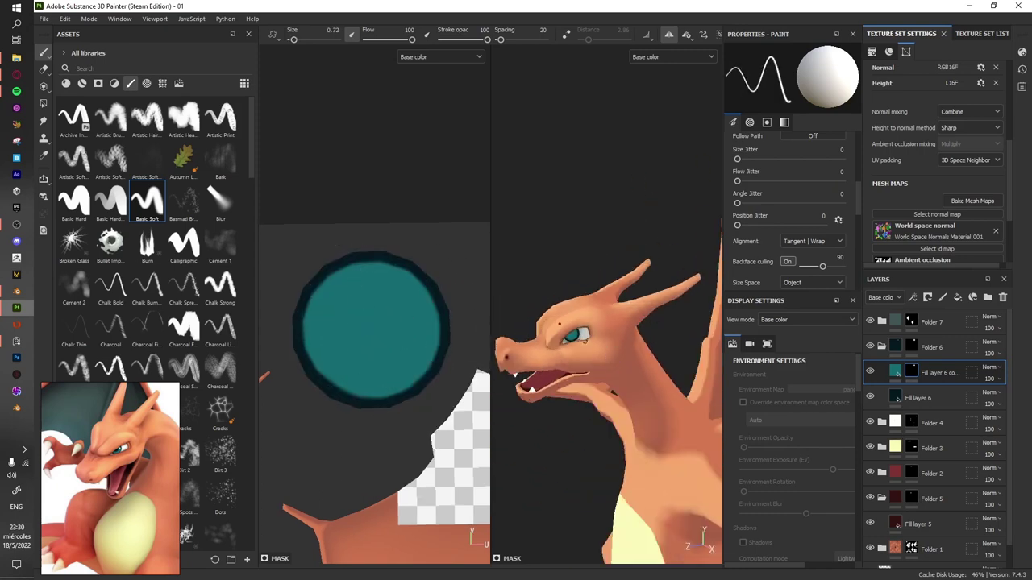
pyautogui.scroll(3, 585, 339)
pyautogui.scroll(2, 569, 318)
pyautogui.keyDown('ctrl'); pyautogui.moveTo(380, 326); pyautogui.dragTo(368, 335, button='right'); pyautogui.keyUp('ctrl')
pyautogui.click(368, 335)
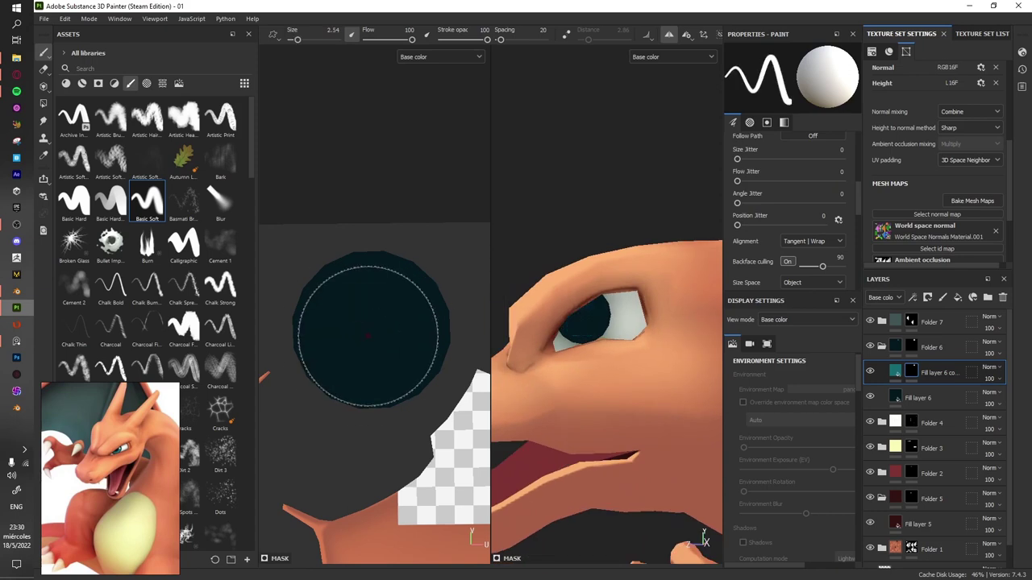
pyautogui.hotkey('ctrl', 'z')
pyautogui.scroll(-5, 606, 355)
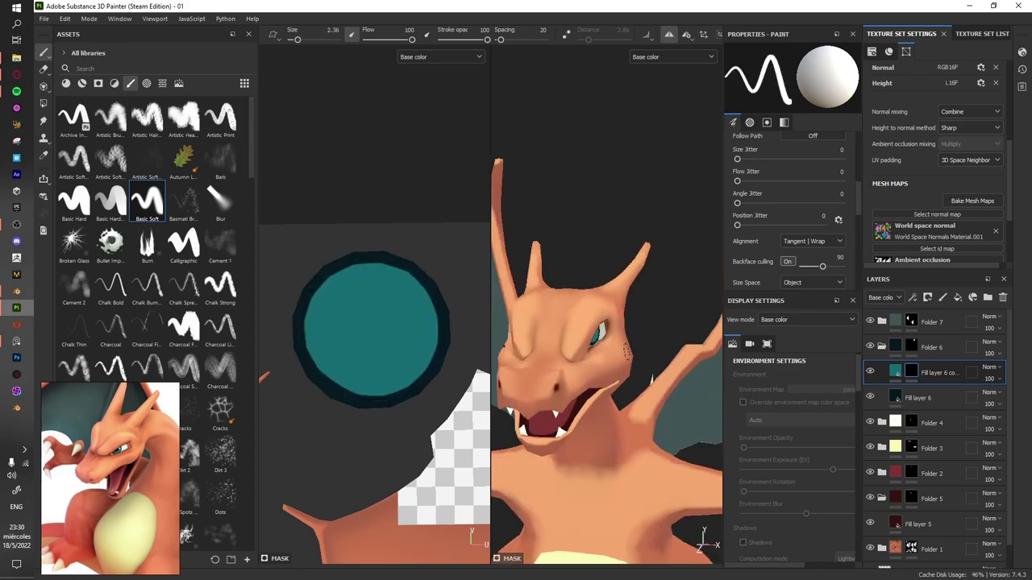
pyautogui.scroll(3, 606, 355)
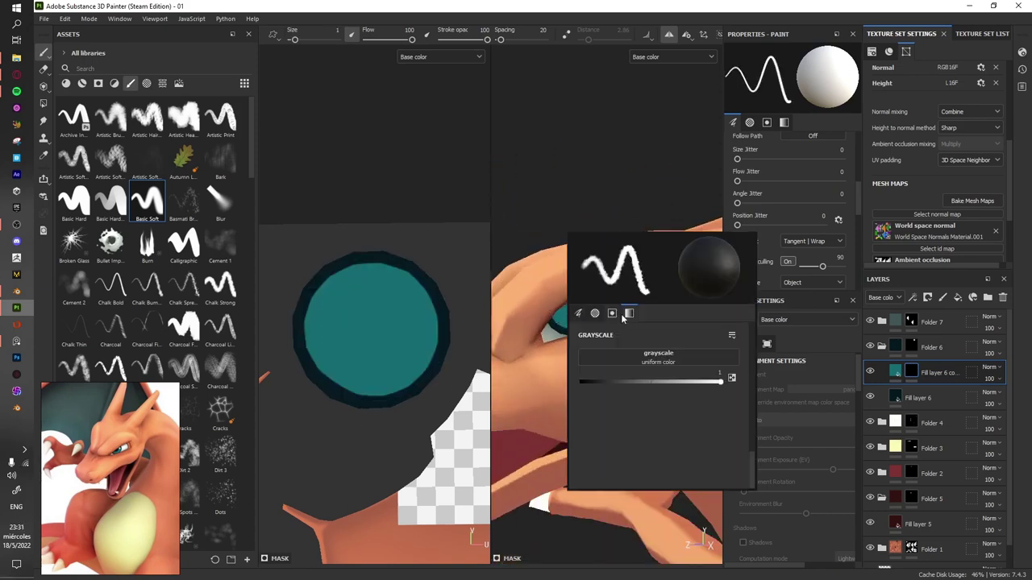
# - Paint a dark pupil centred in the teal iris
pyautogui.rightClick(566, 379)
pyautogui.click(568, 308)
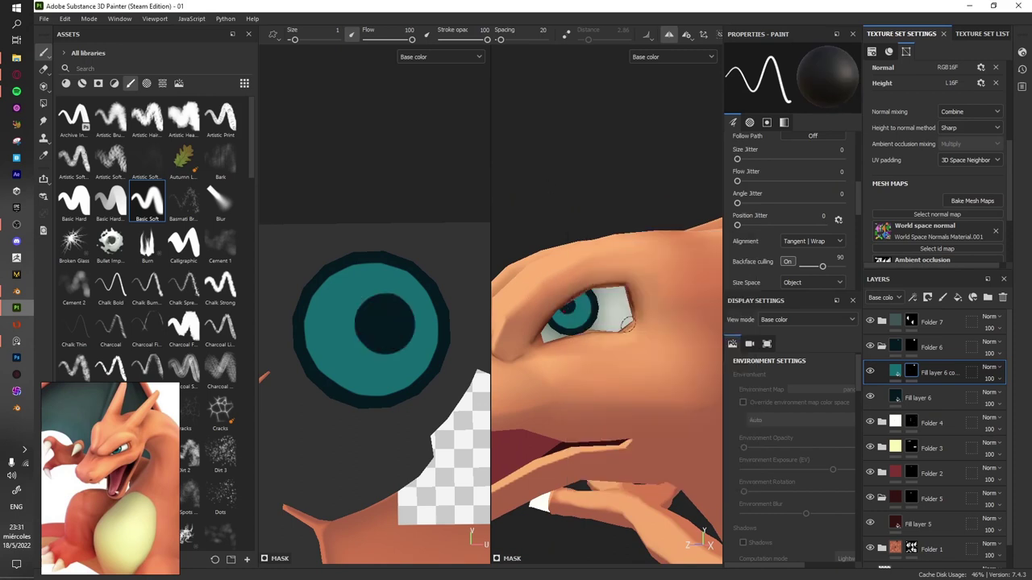
pyautogui.keyDown('alt'); pyautogui.moveTo(568, 309); pyautogui.dragTo(608, 307); pyautogui.keyUp('alt')
pyautogui.scroll(-5, 608, 307)
pyautogui.scroll(5, 596, 318)
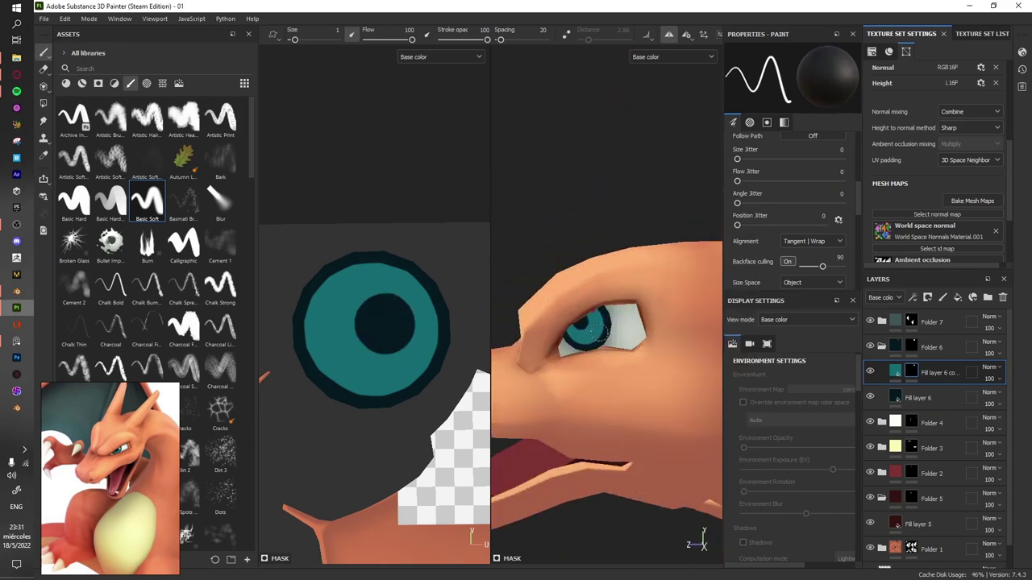
pyautogui.hotkey('ctrl', 'z')
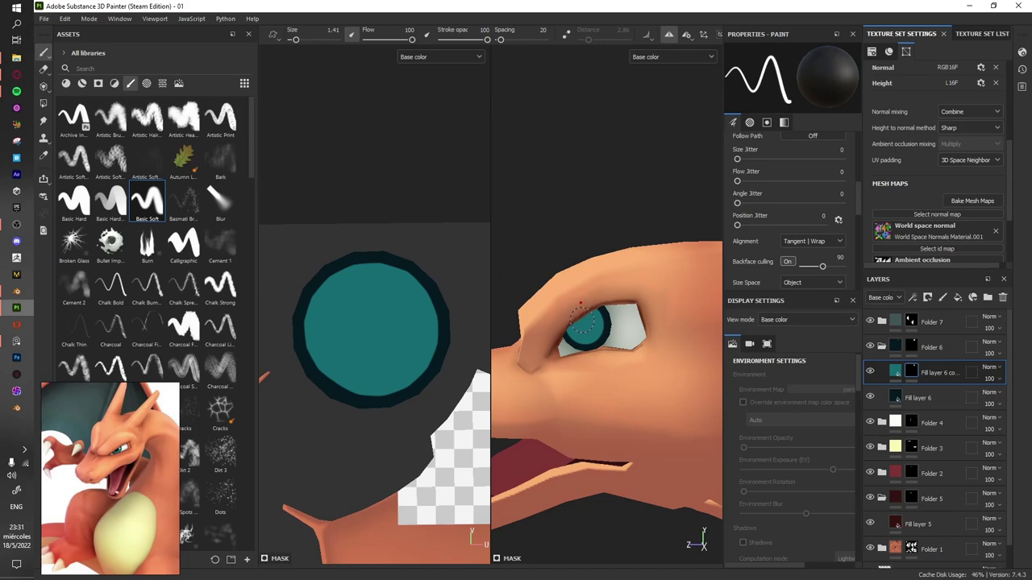
pyautogui.click(583, 320)
pyautogui.moveTo(583, 319)
pyautogui.keyDown('alt'); pyautogui.mouseDown()
pyautogui.moveTo(620, 330)
pyautogui.moveTo(644, 311)
pyautogui.mouseUp(); pyautogui.keyUp('alt')
pyautogui.scroll(-5, 600, 330)
pyautogui.scroll(4, 599, 337)
pyautogui.scroll(3, 628, 327)
pyautogui.scroll(-4, 629, 322)
pyautogui.scroll(5, 645, 310)
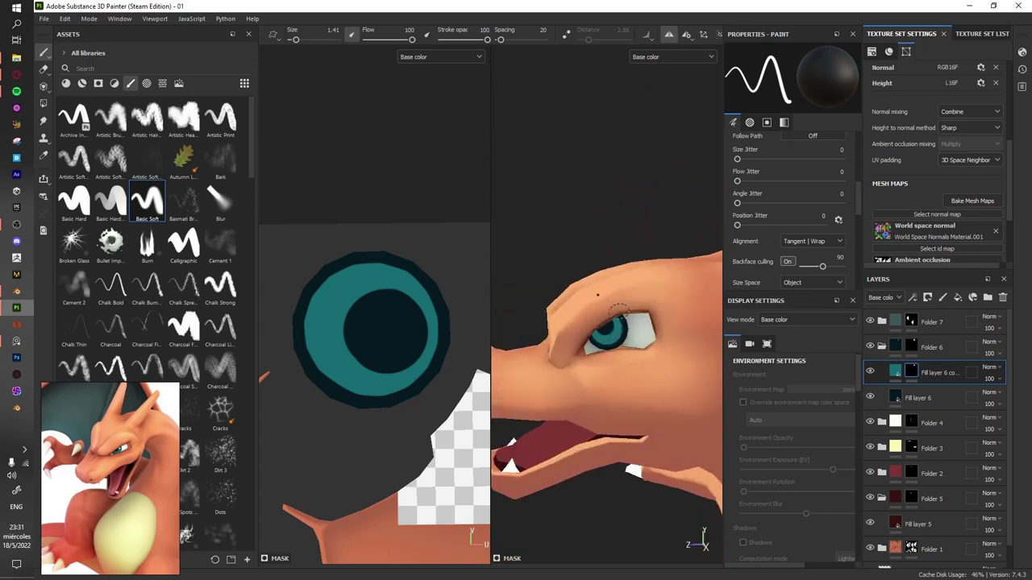
# - Group the iris fill layer into Folder 9 and copy the layer's mask
pyautogui.rightClick(943, 371)
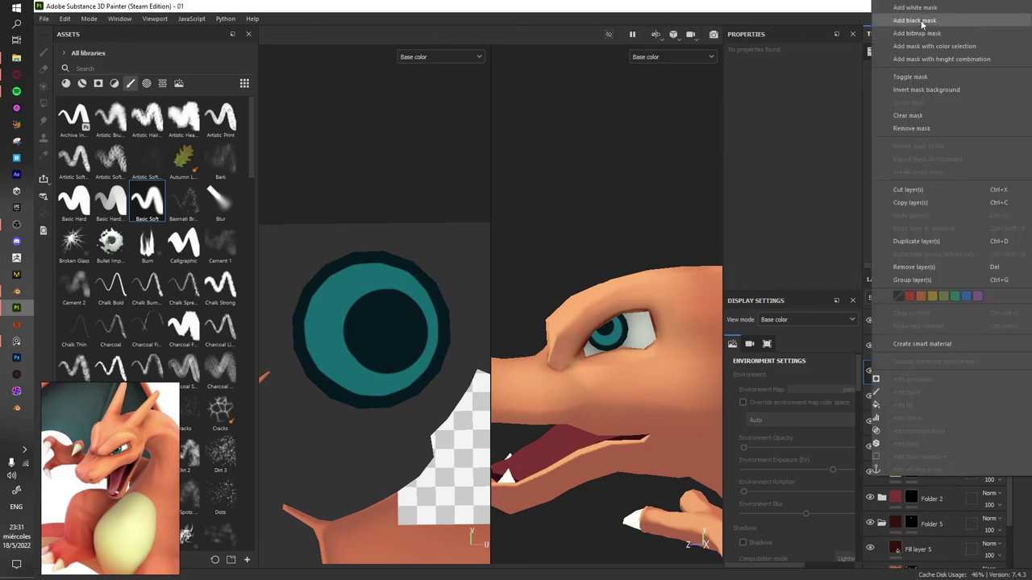
pyautogui.click(919, 23)
pyautogui.rightClick(924, 401)
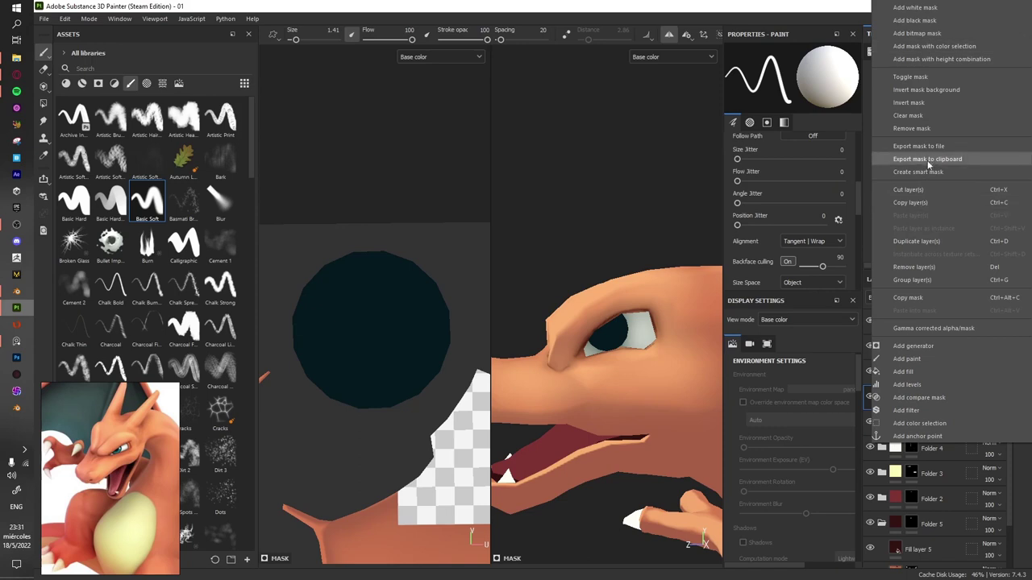
pyautogui.click(909, 298)
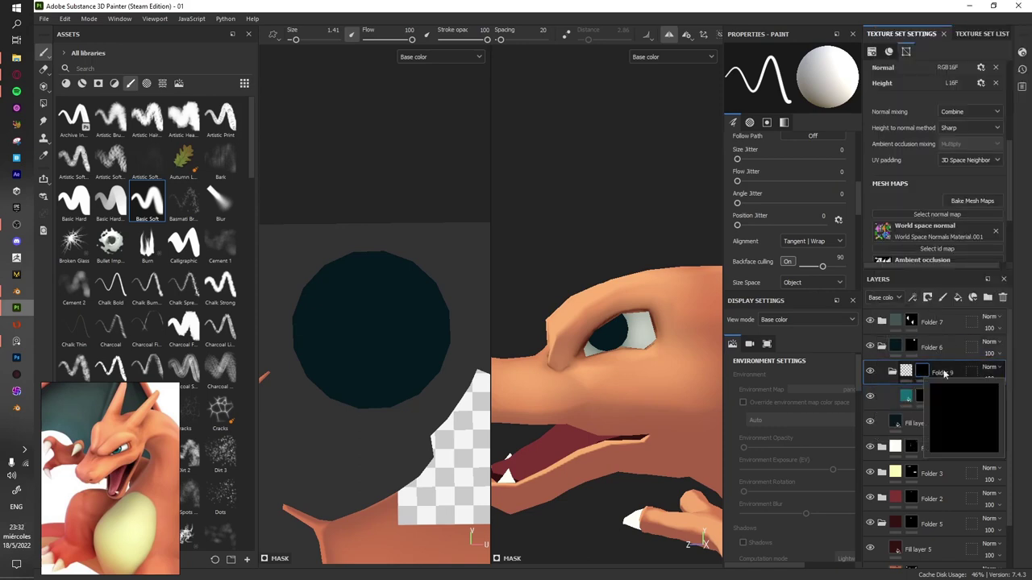
pyautogui.rightClick(925, 373)
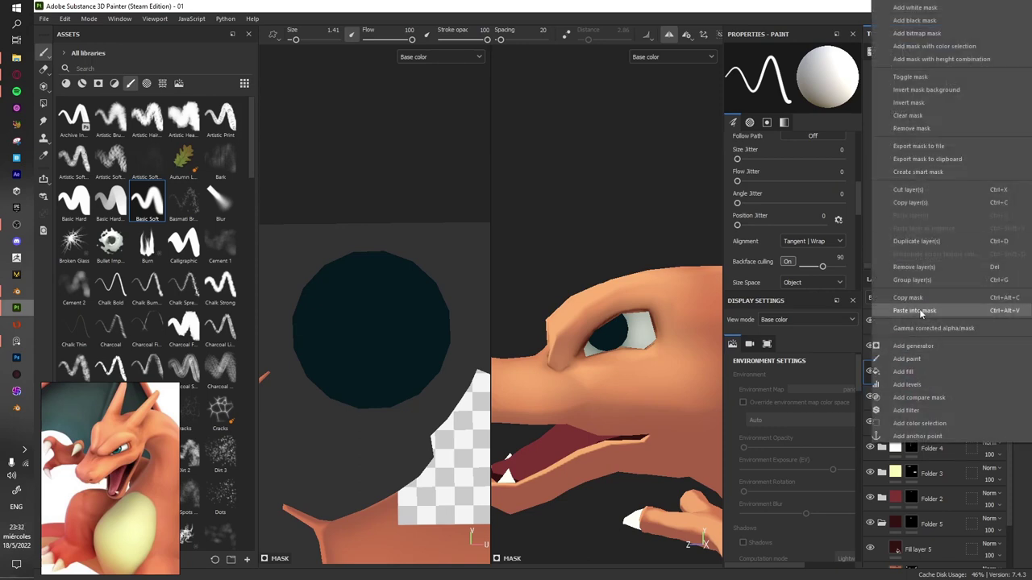
# - Paste the copied mask into Folder 9, restoring the teal iris around the pupil
pyautogui.click(921, 311)
pyautogui.rightClick(923, 401)
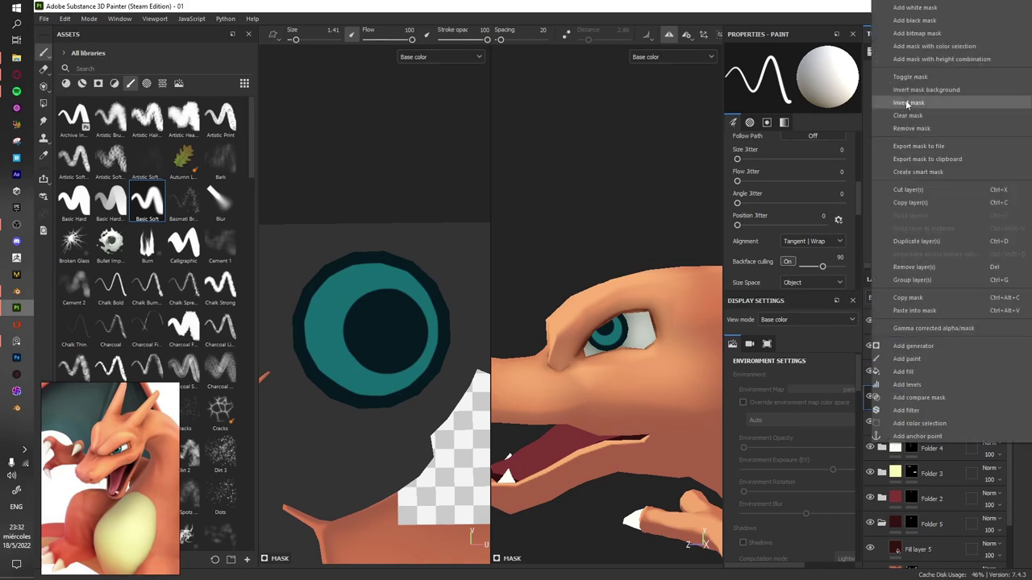
pyautogui.click(927, 117)
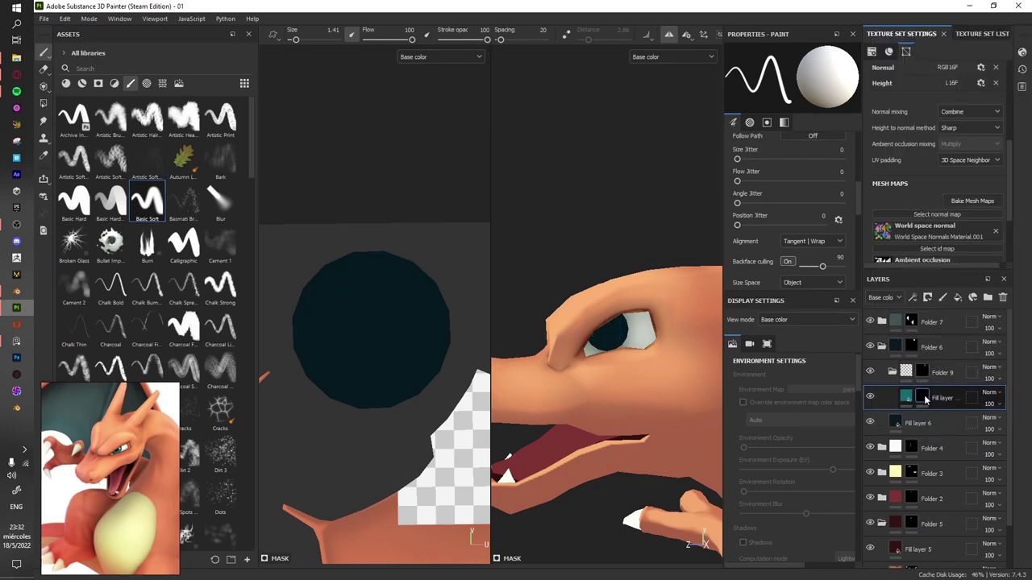
pyautogui.click(923, 399)
# - Duplicate Fill layer 6 copy 1 inside Folder 9 as a new fill for the highlight
pyautogui.rightClick(920, 401)
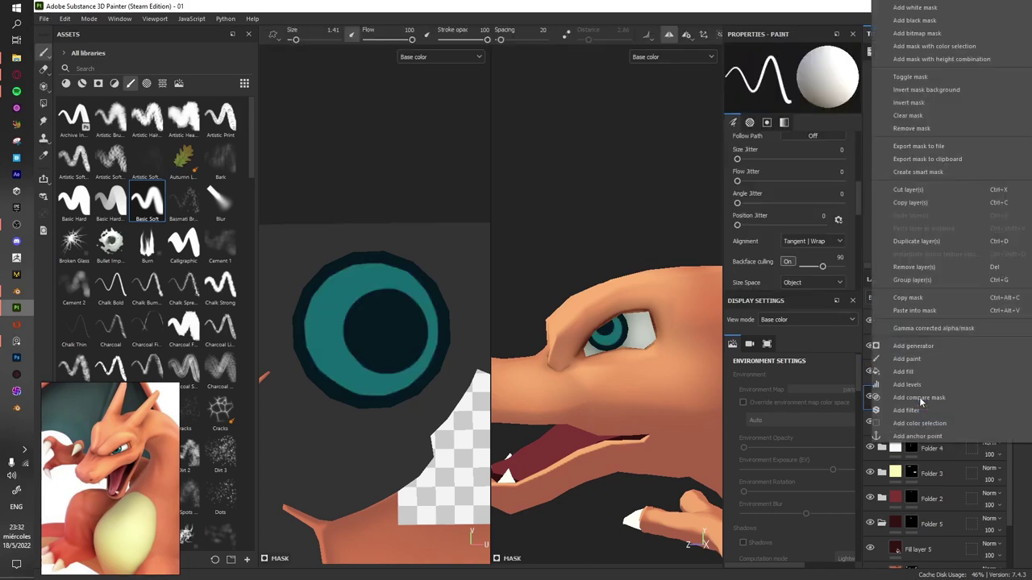
pyautogui.click(924, 118)
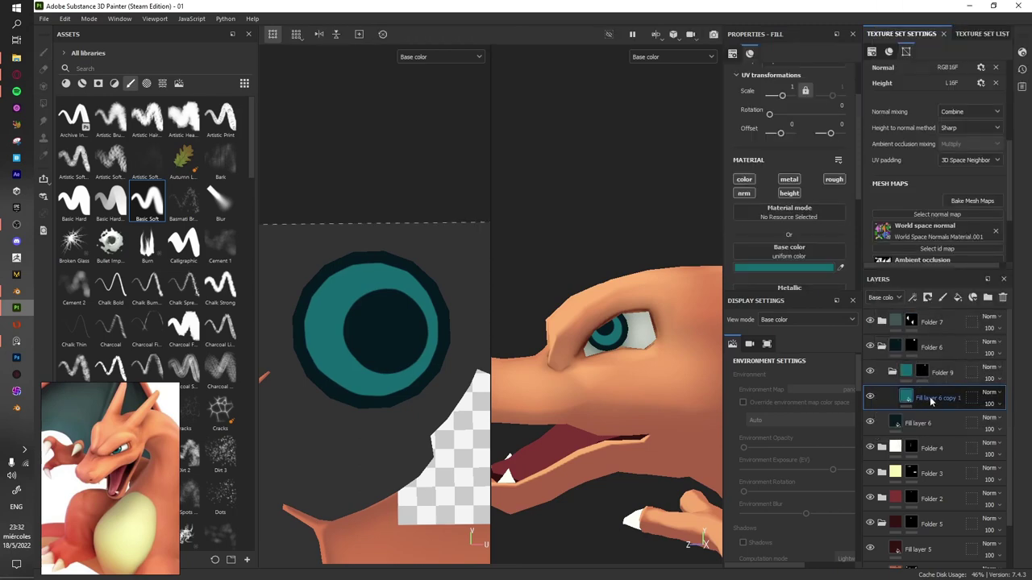
pyautogui.hotkey('ctrl', 'd')
pyautogui.rightClick(930, 397)
pyautogui.click(924, 118)
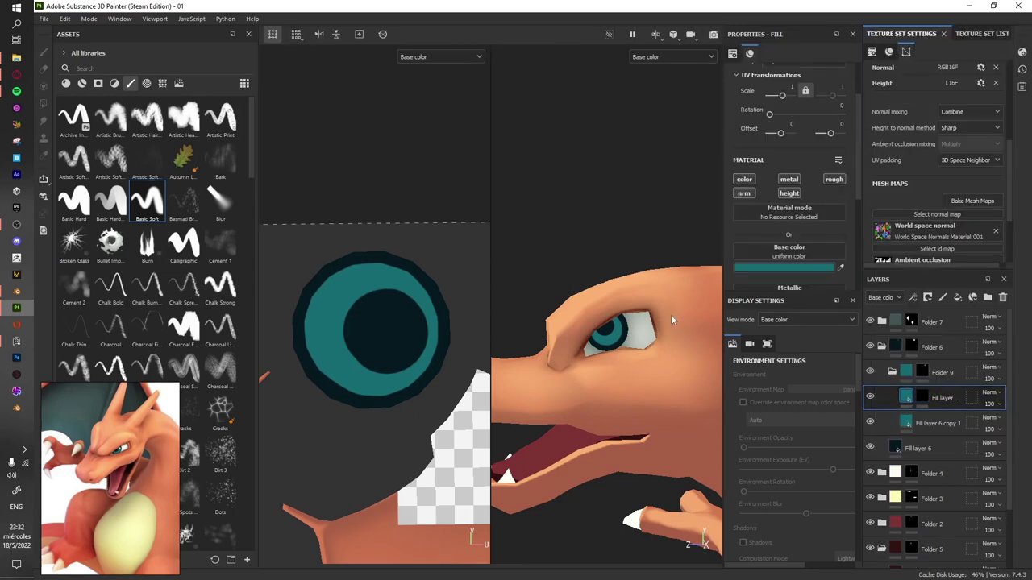
pyautogui.click(832, 267)
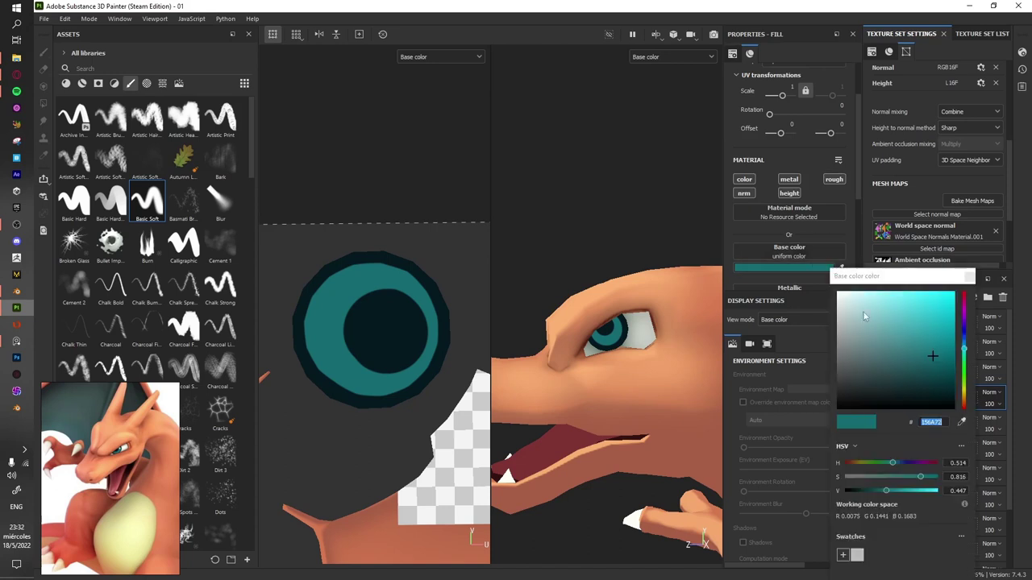
# - Set the new fill to white and move the highlight layer out of Folder 9 in the stack
pyautogui.click(970, 278)
pyautogui.click(922, 397)
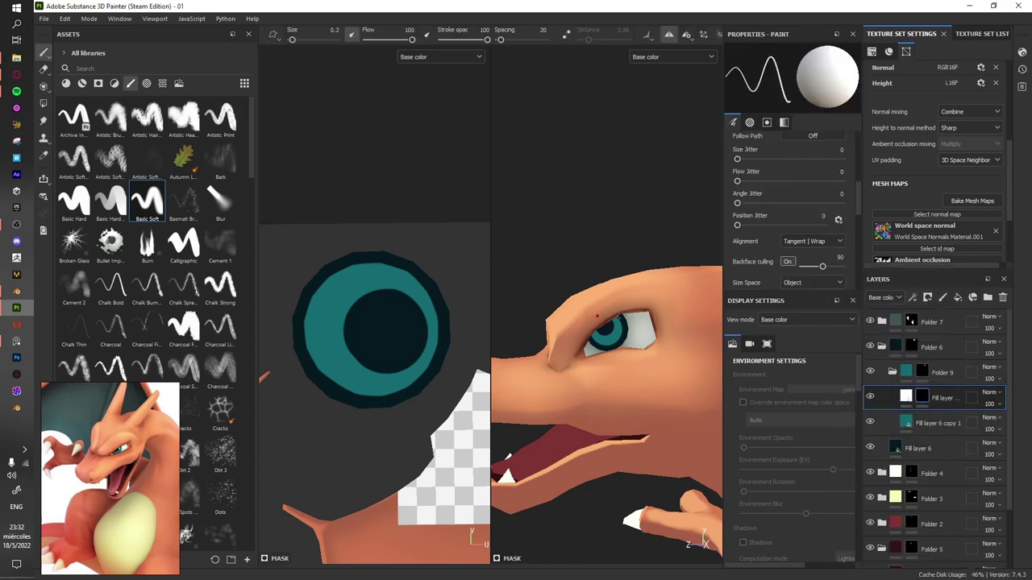
pyautogui.keyDown('alt'); pyautogui.moveTo(596, 314); pyautogui.dragTo(576, 306); pyautogui.keyUp('alt')
pyautogui.hotkey('ctrl', 'z')
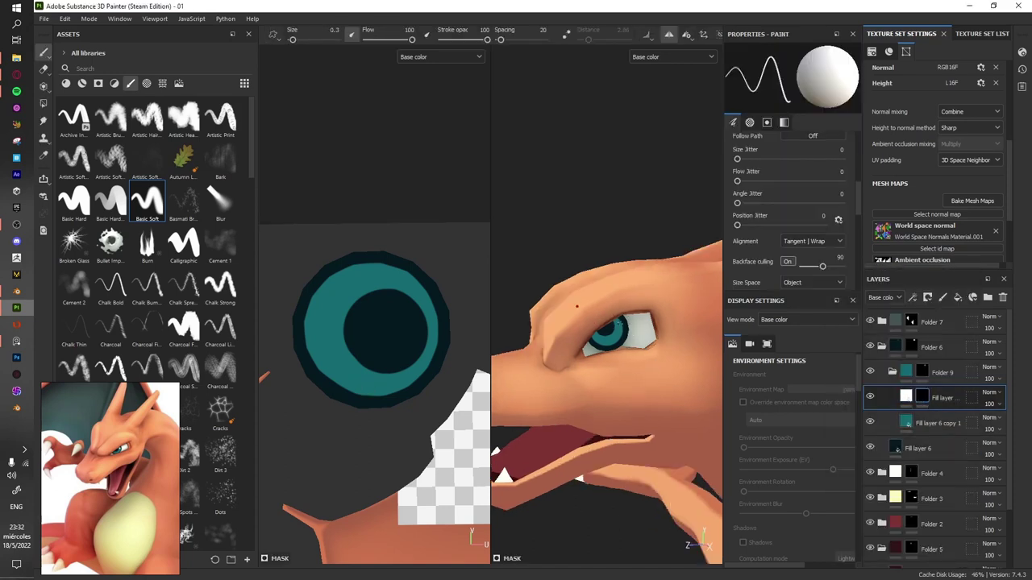
pyautogui.keyDown('alt'); pyautogui.moveTo(639, 333); pyautogui.dragTo(669, 327); pyautogui.keyUp('alt')
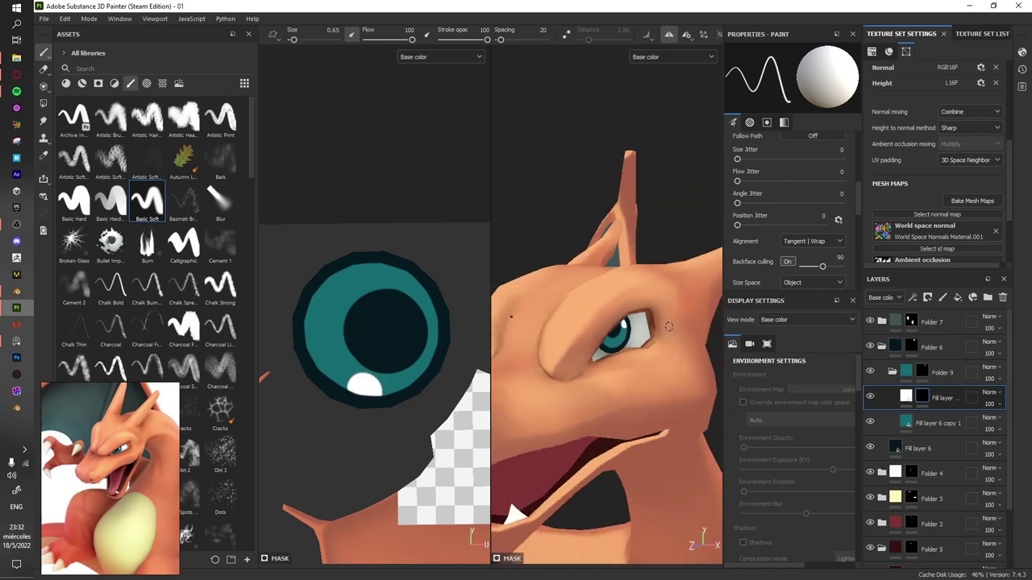
pyautogui.moveTo(940, 405); pyautogui.dragTo(935, 366)
pyautogui.moveTo(613, 339)
pyautogui.keyDown('alt'); pyautogui.mouseDown()
pyautogui.moveTo(517, 341)
pyautogui.moveTo(612, 338)
pyautogui.mouseUp(); pyautogui.keyUp('alt')
pyautogui.scroll(5, 612, 339)
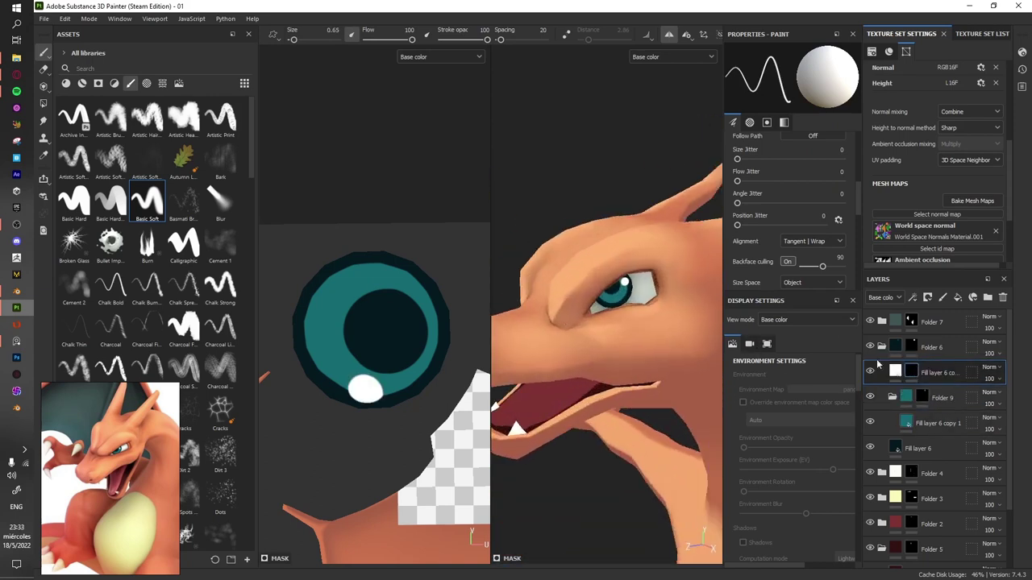
pyautogui.moveTo(952, 372); pyautogui.dragTo(929, 426)
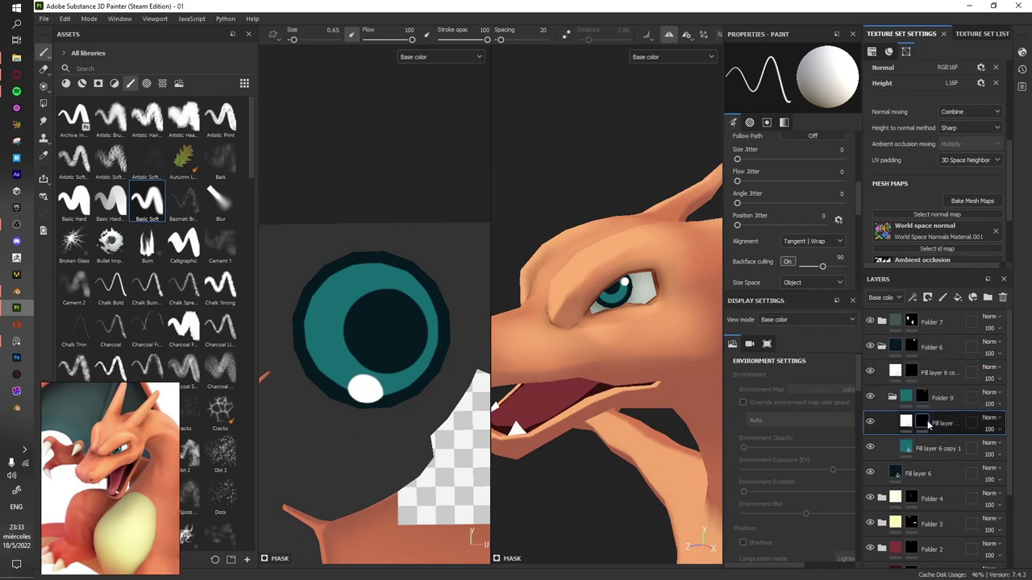
pyautogui.rightClick(929, 426)
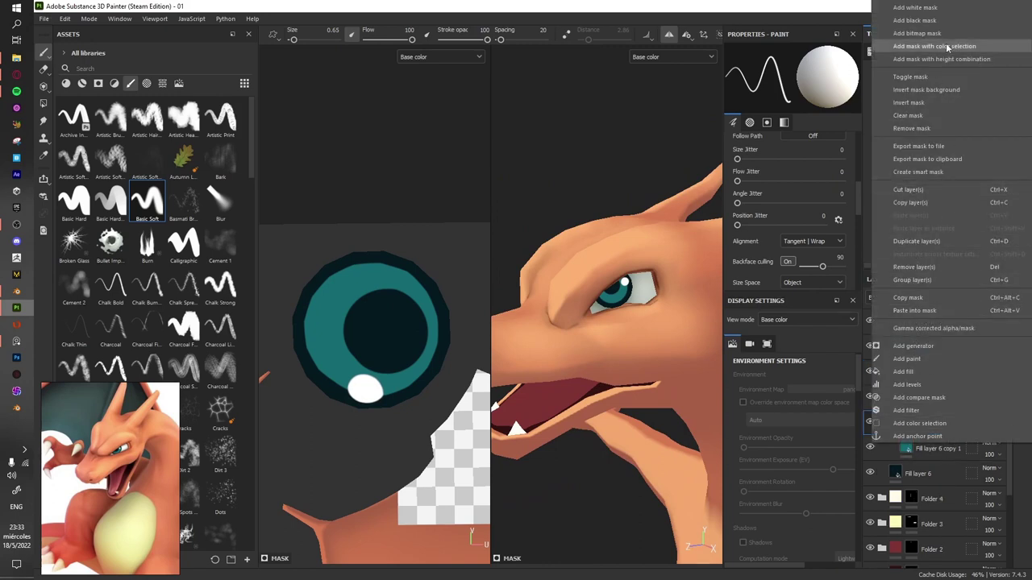
pyautogui.click(916, 425)
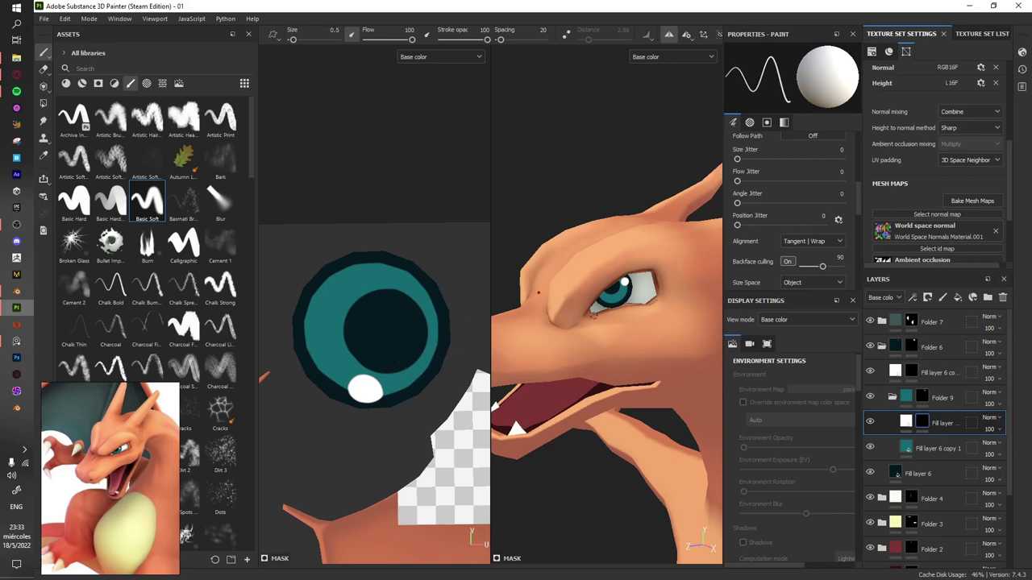
# - Paint a white crescent highlight inside the iris, curving around the pupil
pyautogui.keyDown('alt'); pyautogui.moveTo(593, 315); pyautogui.dragTo(672, 360); pyautogui.keyUp('alt')
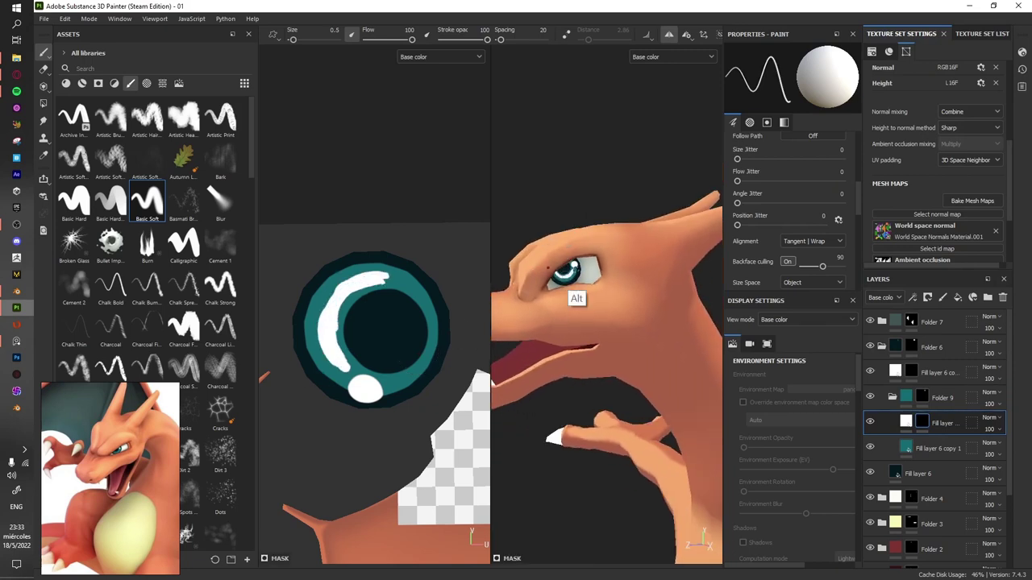
pyautogui.keyDown('alt'); pyautogui.moveTo(576, 302); pyautogui.dragTo(645, 339); pyautogui.keyUp('alt')
pyautogui.rightClick(919, 425)
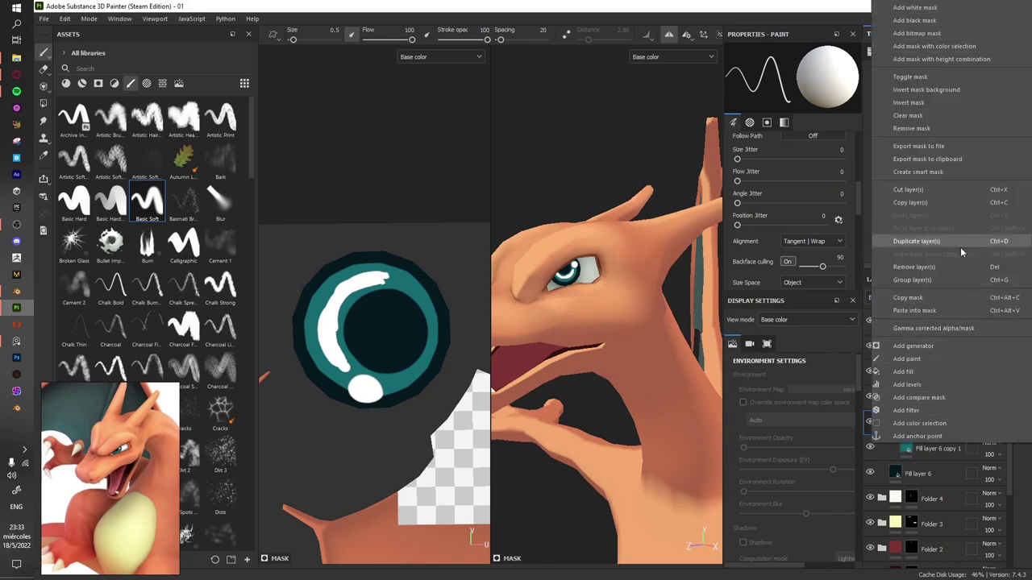
pyautogui.click(871, 446)
# - Add a Blur filter at intensity 5.13 to the highlight layer and lower its opacity to 46
pyautogui.rightClick(919, 431)
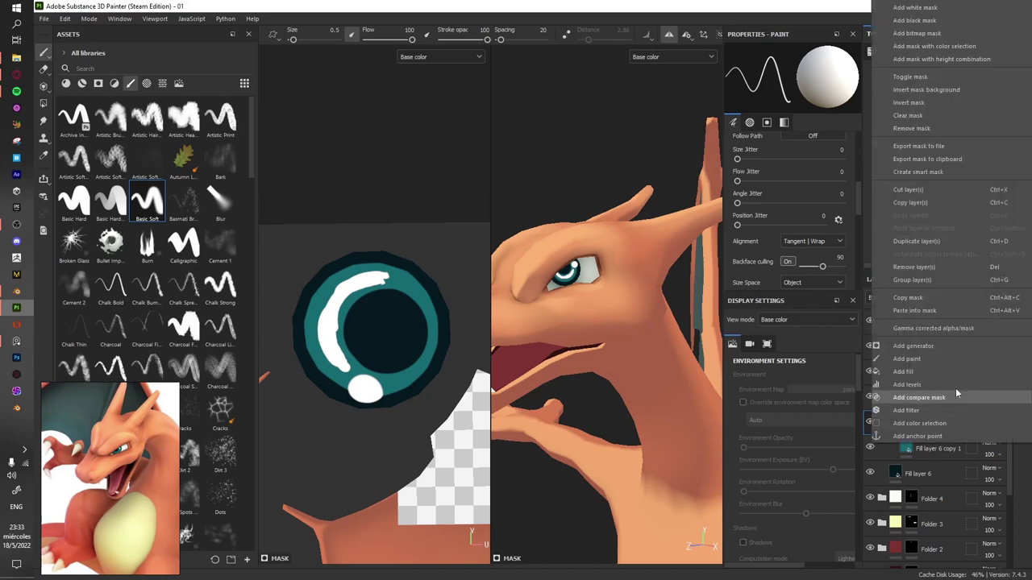
pyautogui.click(917, 412)
pyautogui.click(786, 81)
pyautogui.click(758, 137)
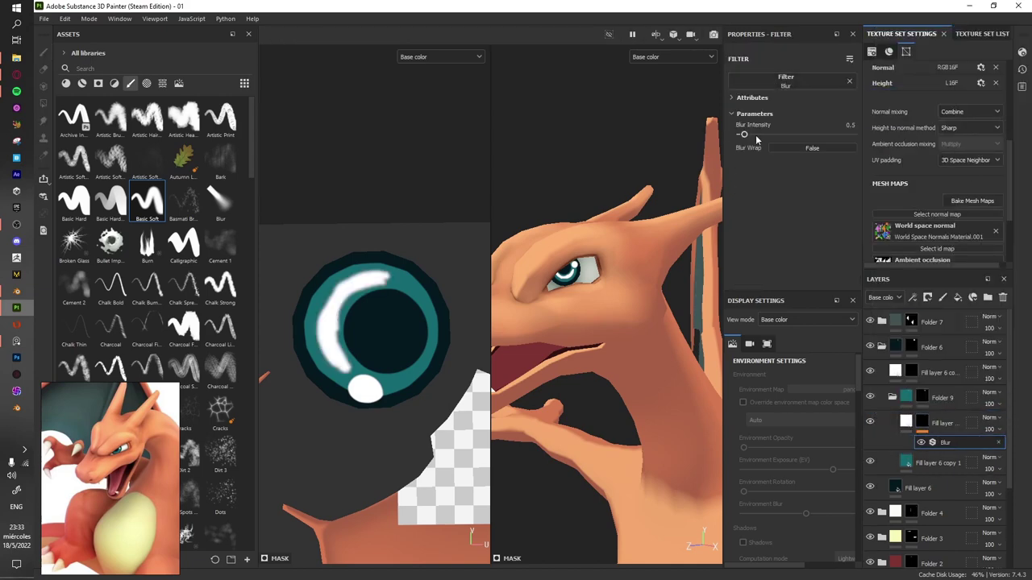
pyautogui.moveTo(756, 140); pyautogui.dragTo(776, 134)
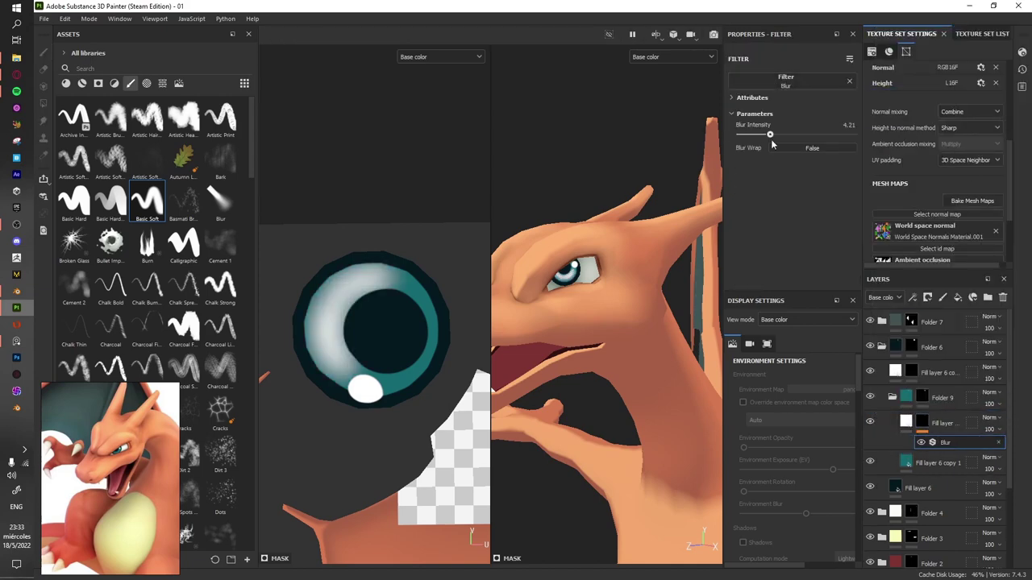
pyautogui.click(1000, 423)
pyautogui.click(1000, 423)
pyautogui.moveTo(990, 428); pyautogui.dragTo(998, 453)
pyautogui.click(943, 424)
# - Change the teal fill's base colour to a darker teal, 00353A
pyautogui.click(789, 267)
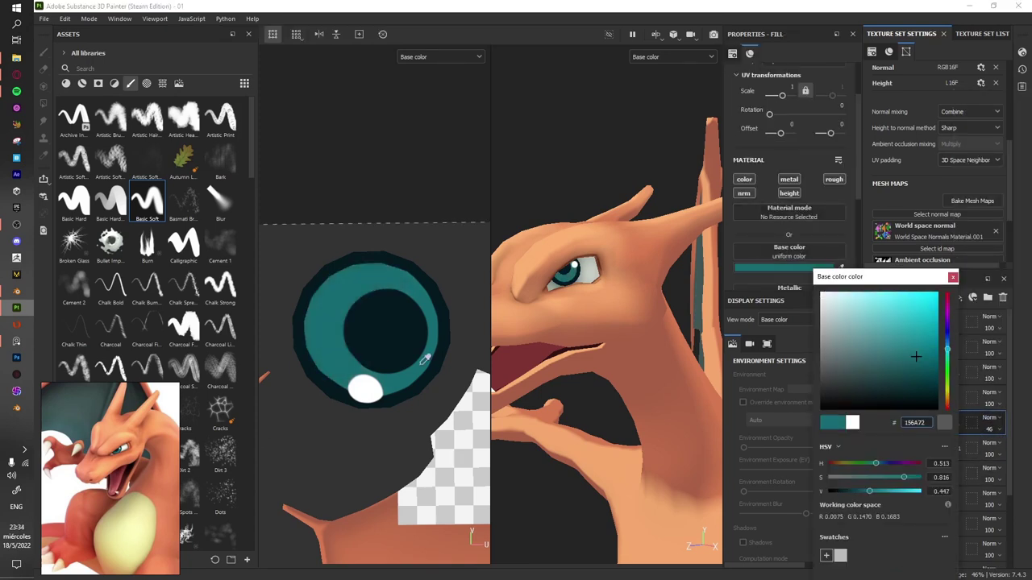
pyautogui.moveTo(897, 339); pyautogui.dragTo(945, 250)
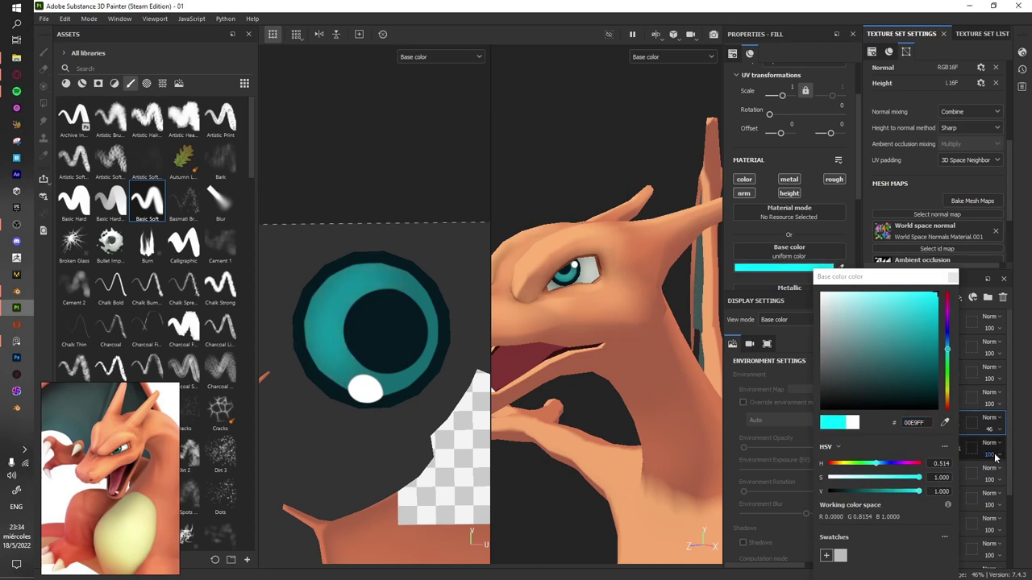
pyautogui.click(953, 277)
pyautogui.hotkey('ctrl', 'd')
pyautogui.click(789, 267)
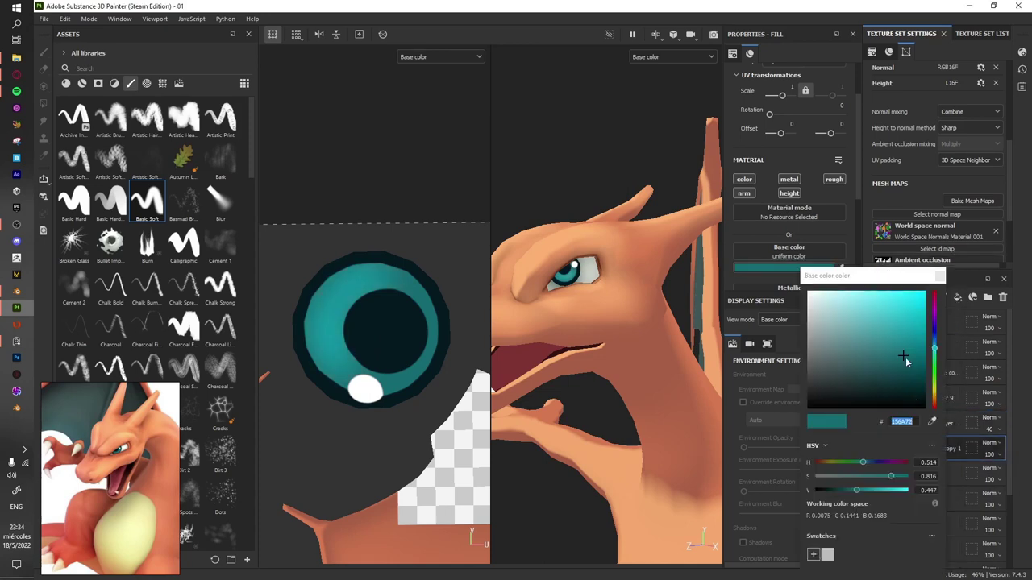
pyautogui.click(904, 368)
pyautogui.moveTo(905, 368); pyautogui.dragTo(990, 393)
pyautogui.scroll(-5, 608, 371)
pyautogui.moveTo(608, 371)
pyautogui.keyDown('alt'); pyautogui.mouseDown()
pyautogui.moveTo(657, 336)
pyautogui.moveTo(644, 337)
pyautogui.mouseUp(); pyautogui.keyUp('alt')
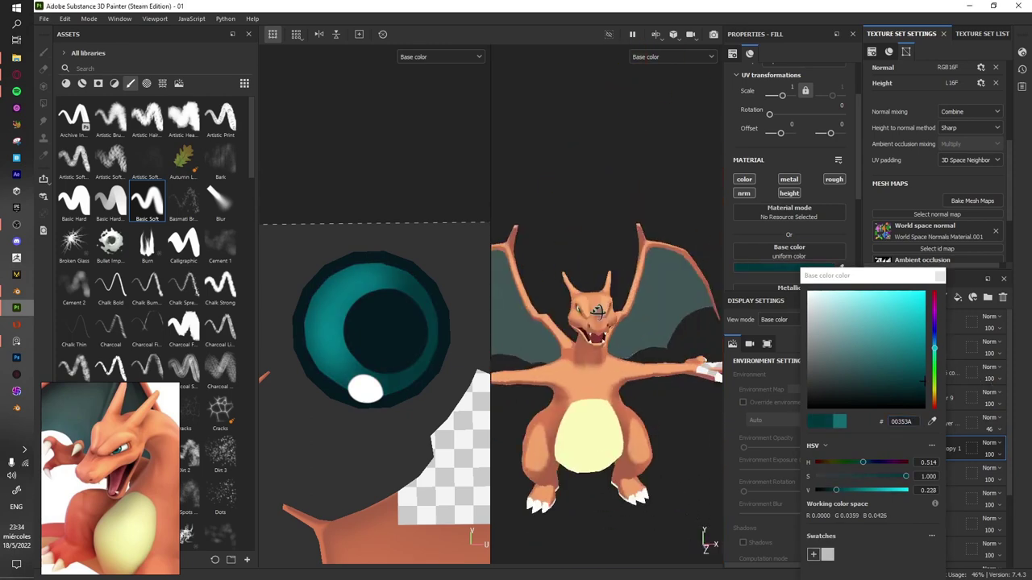
pyautogui.scroll(4, 613, 387)
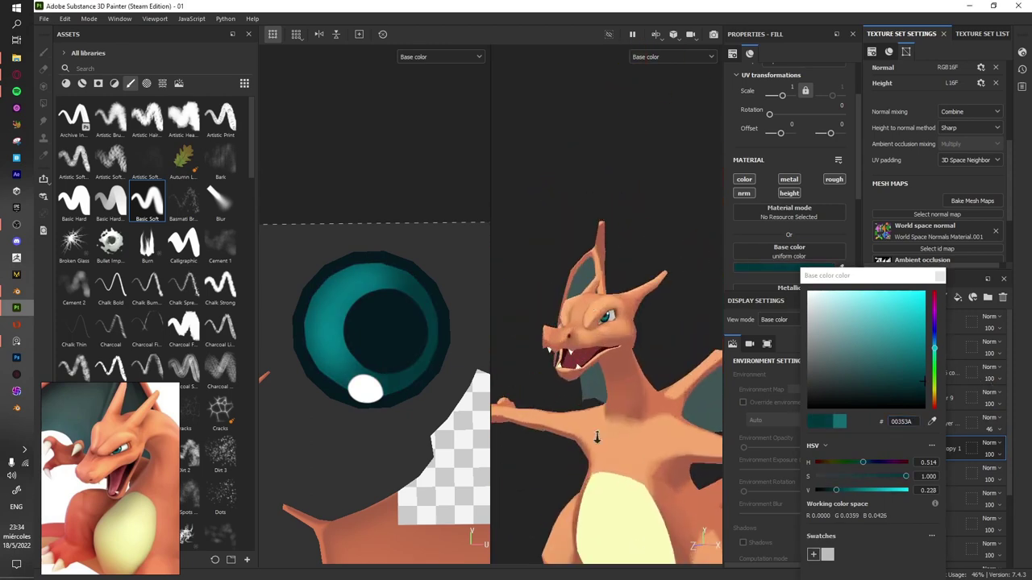
pyautogui.moveTo(597, 430)
pyautogui.keyDown('alt'); pyautogui.mouseDown()
pyautogui.moveTo(587, 379)
pyautogui.moveTo(603, 385)
pyautogui.mouseUp(); pyautogui.keyUp('alt')
pyautogui.click(601, 379)
pyautogui.moveTo(901, 432); pyautogui.dragTo(925, 484)
# - Collapse Folders 6 and 5, select Folder 1, and switch the layout to the 3D view only
pyautogui.click(882, 346)
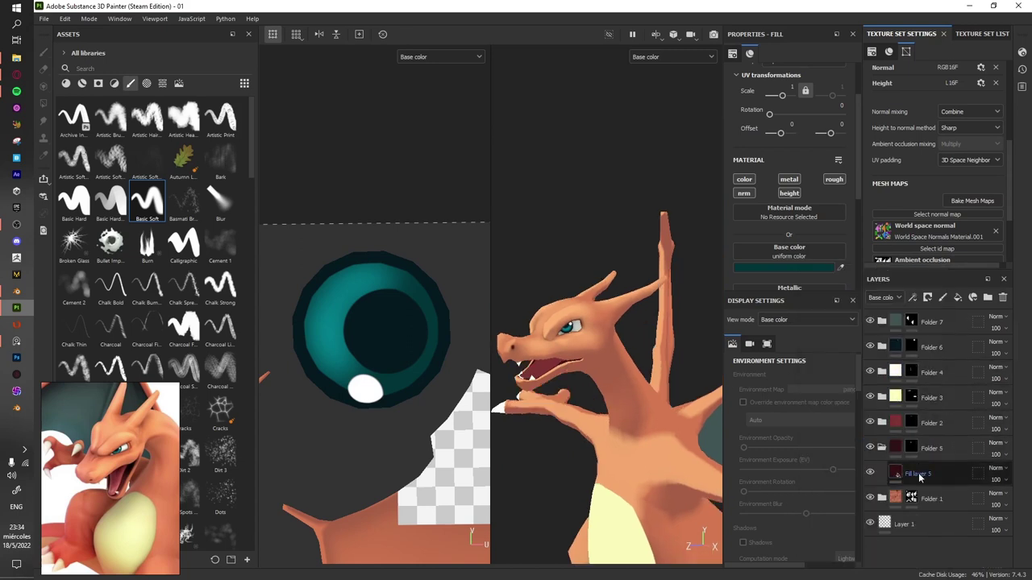
pyautogui.click(882, 449)
pyautogui.click(935, 473)
pyautogui.keyDown('alt'); pyautogui.moveTo(668, 417); pyautogui.dragTo(596, 347); pyautogui.keyUp('alt')
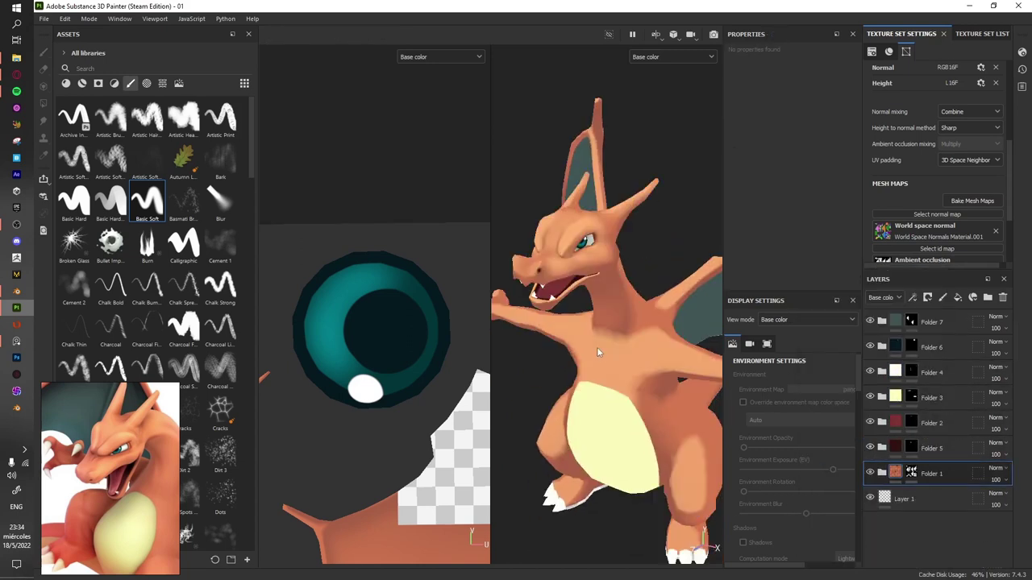
pyautogui.press('F2')
# - Change the camera projection mode and orbit and zoom around Charizard's head and wing
pyautogui.moveTo(579, 380)
pyautogui.keyDown('alt'); pyautogui.mouseDown(button='right')
pyautogui.moveTo(542, 444)
pyautogui.moveTo(673, 53)
pyautogui.mouseUp(button='right'); pyautogui.keyUp('alt')
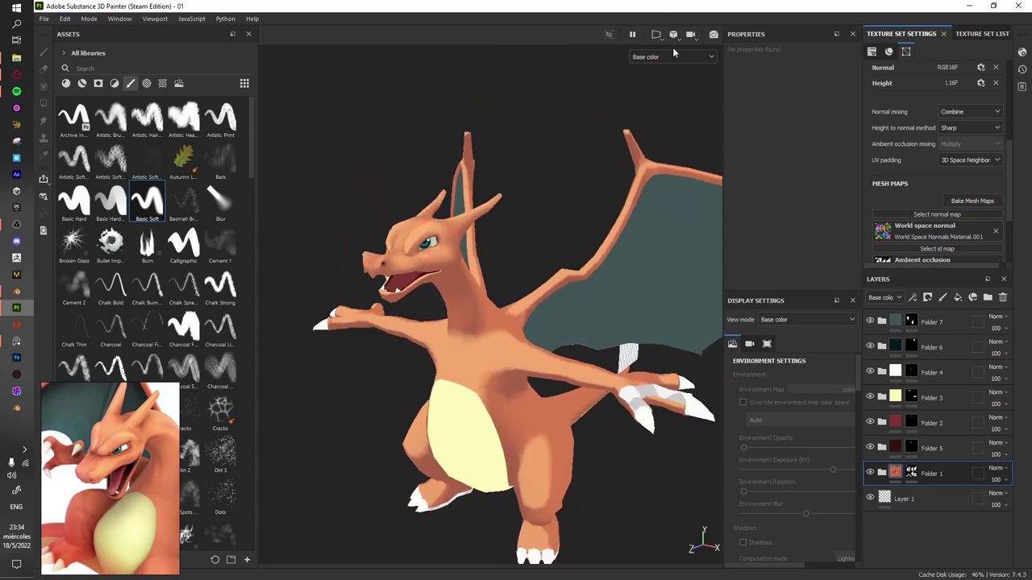
pyautogui.click(699, 64)
pyautogui.scroll(-5, 557, 345)
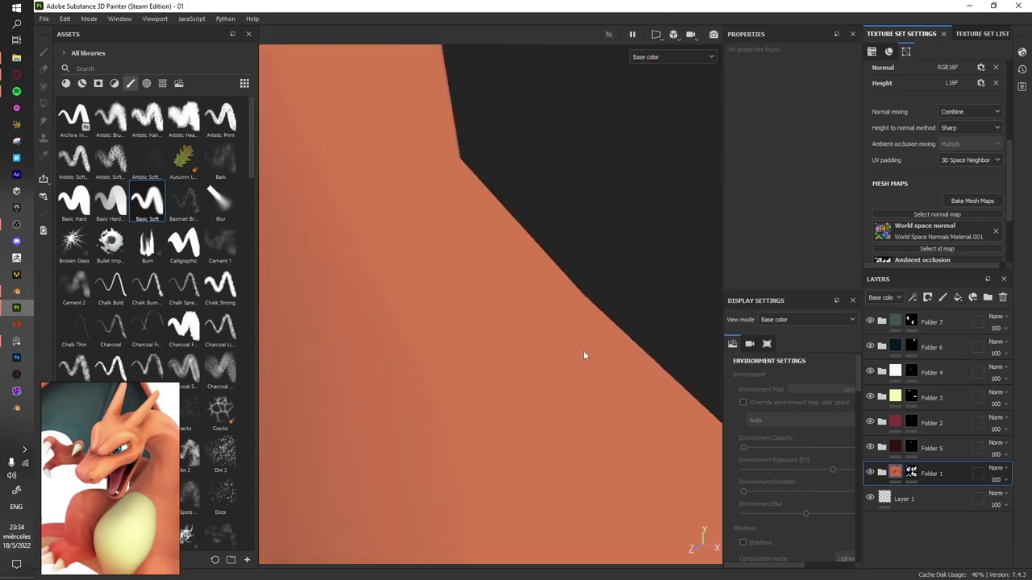
pyautogui.scroll(-5, 548, 342)
pyautogui.scroll(-5, 505, 332)
pyautogui.click(674, 34)
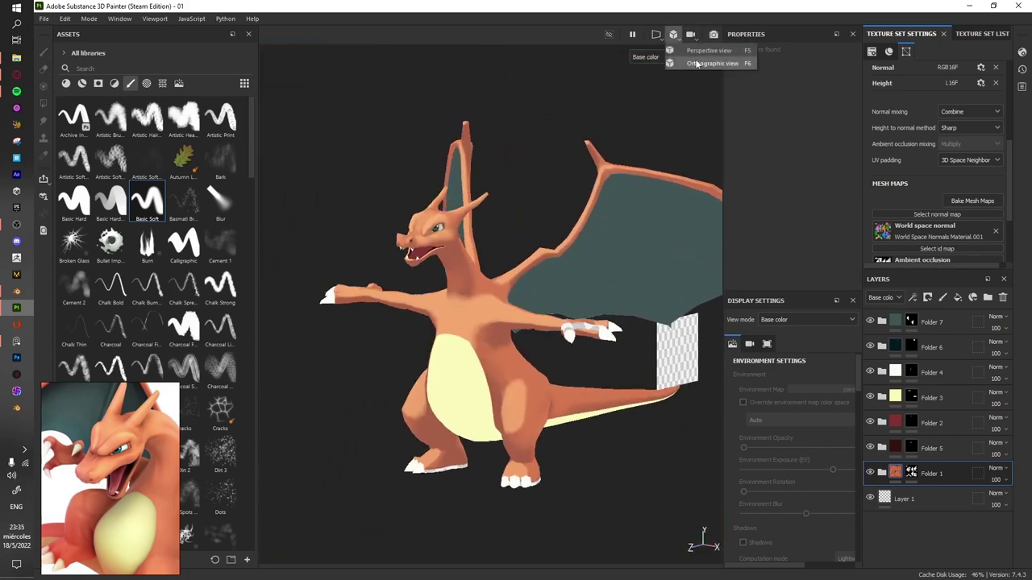
pyautogui.click(698, 64)
pyautogui.keyDown('alt'); pyautogui.moveTo(546, 250); pyautogui.dragTo(512, 311); pyautogui.keyUp('alt')
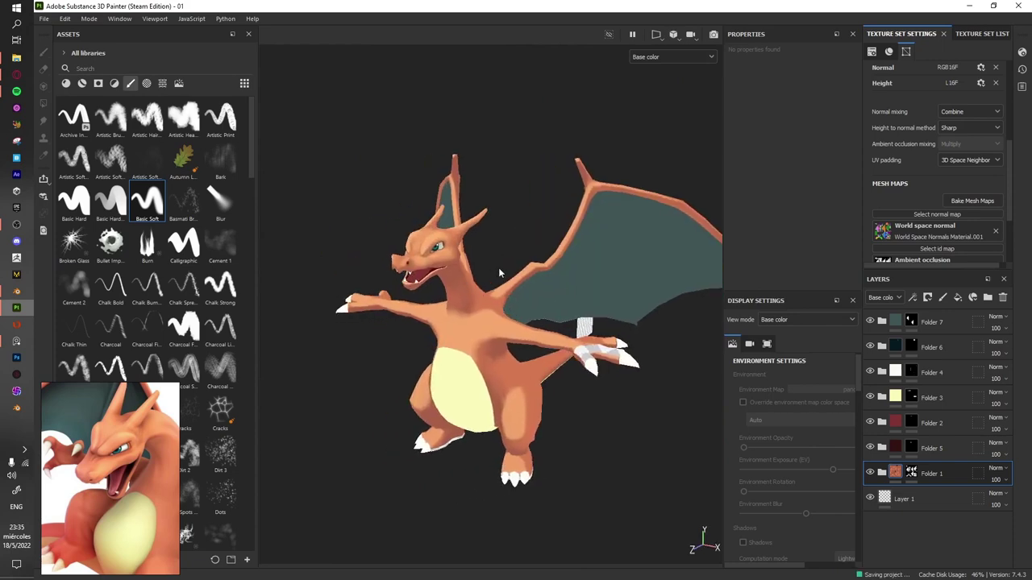
pyautogui.keyDown('alt'); pyautogui.moveTo(518, 238); pyautogui.dragTo(402, 247, button='right'); pyautogui.keyUp('alt')
pyautogui.keyDown('alt'); pyautogui.moveTo(642, 312); pyautogui.dragTo(516, 314); pyautogui.keyUp('alt')
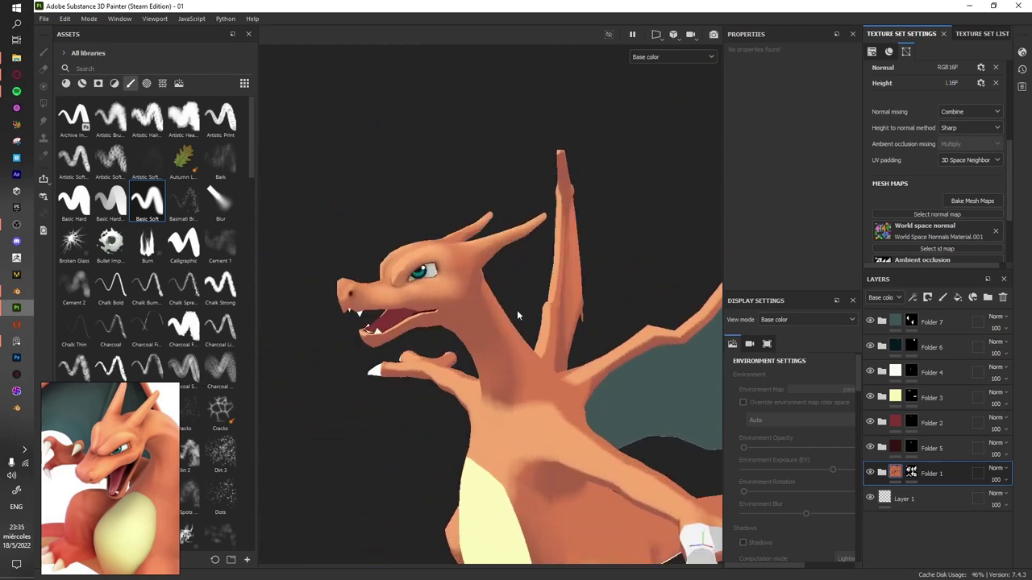
# - Add a new fill layer in Folder 1 with a black mask and an orange base colour
pyautogui.click(882, 473)
pyautogui.rightClick(931, 500)
pyautogui.press('Escape')
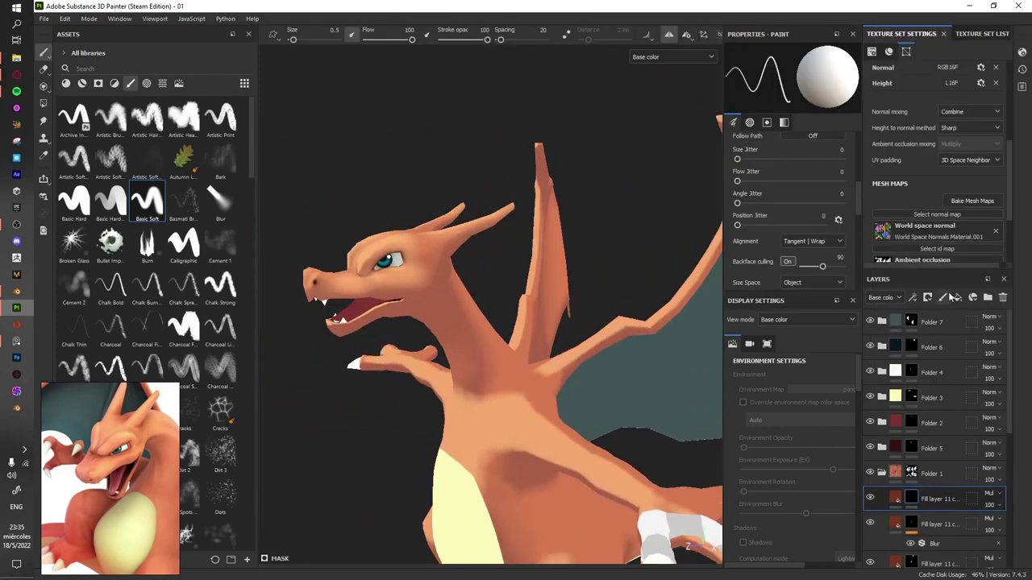
pyautogui.click(958, 297)
pyautogui.rightClick(936, 500)
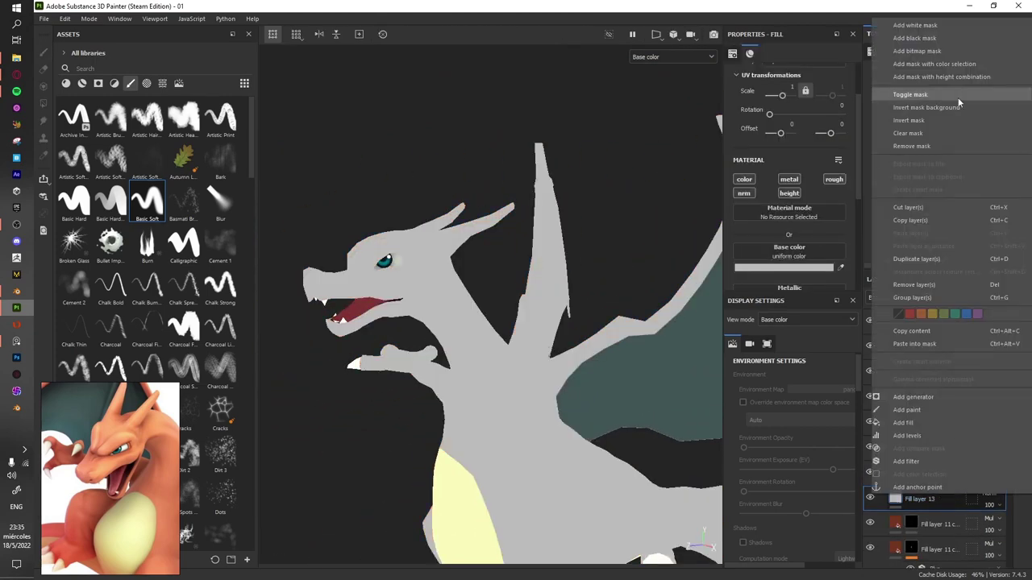
pyautogui.click(919, 92)
pyautogui.moveTo(911, 499)
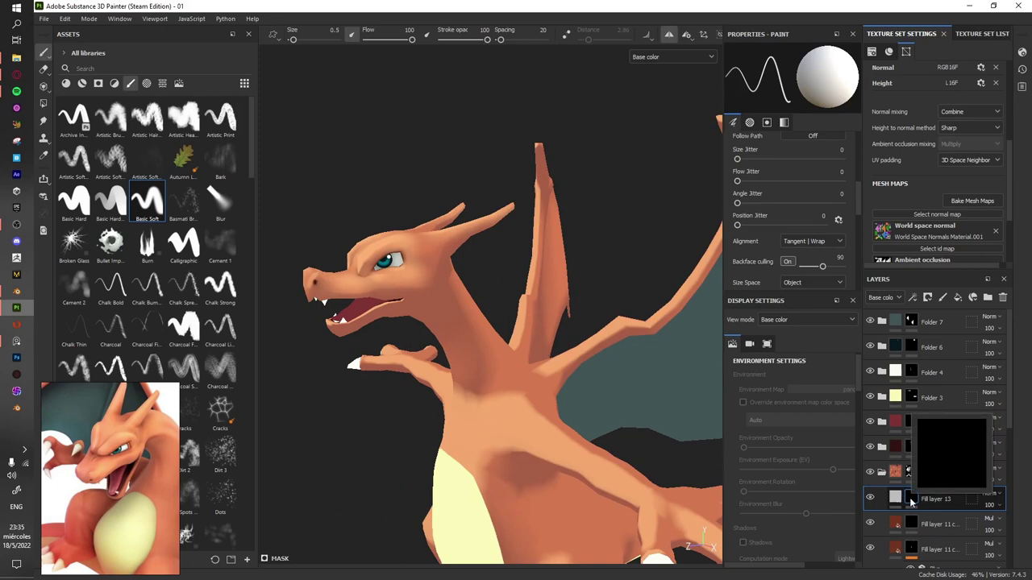
pyautogui.click(895, 499)
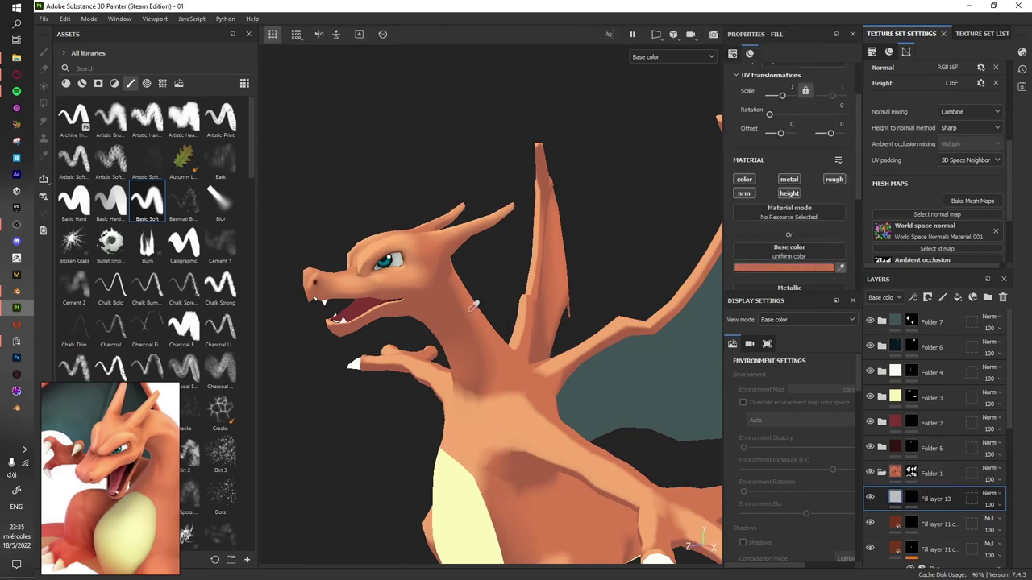
pyautogui.click(911, 499)
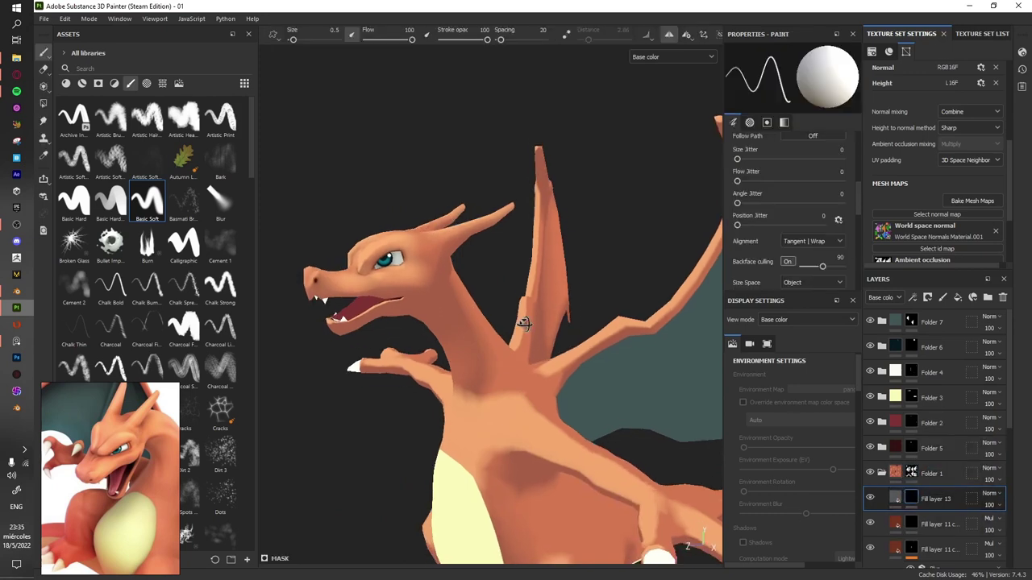
# - Add a Blur filter to Fill layer 13's mask and return to painting on the mask
pyautogui.scroll(2, 462, 315)
pyautogui.scroll(1, 500, 330)
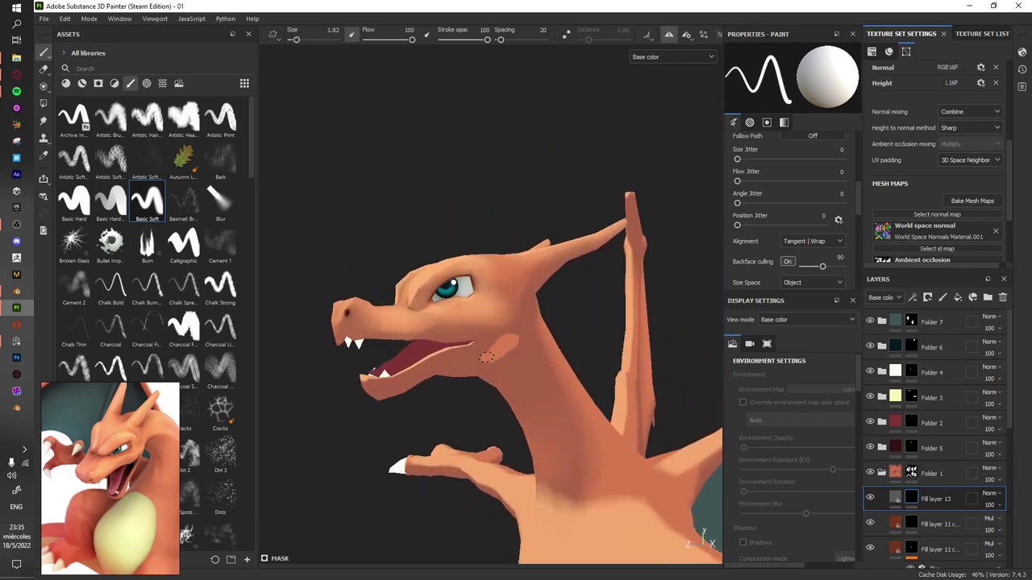
pyautogui.moveTo(486, 358)
pyautogui.keyDown('alt'); pyautogui.mouseDown()
pyautogui.moveTo(478, 329)
pyautogui.moveTo(516, 322)
pyautogui.mouseUp(); pyautogui.keyUp('alt')
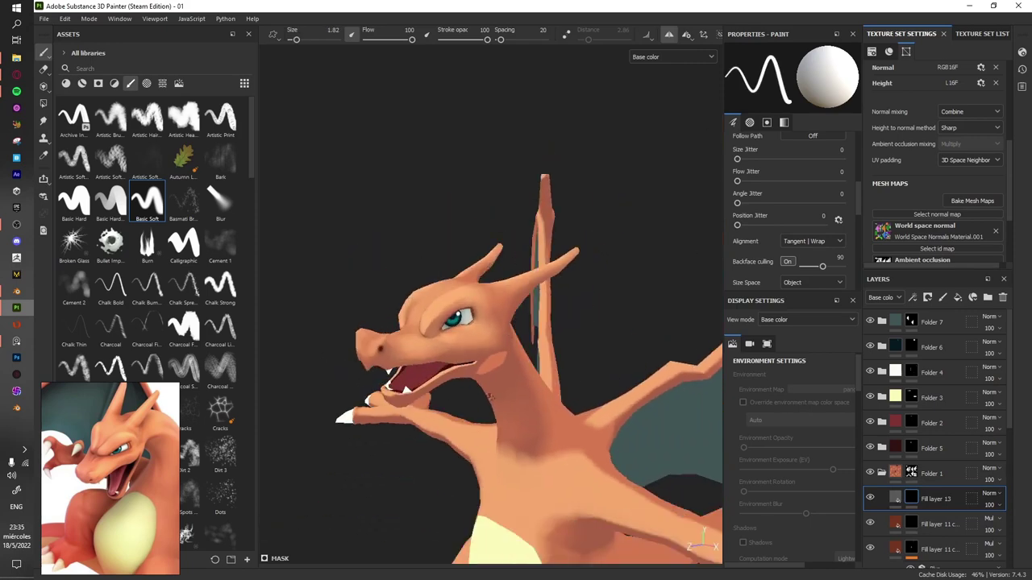
pyautogui.rightClick(911, 498)
pyautogui.click(933, 466)
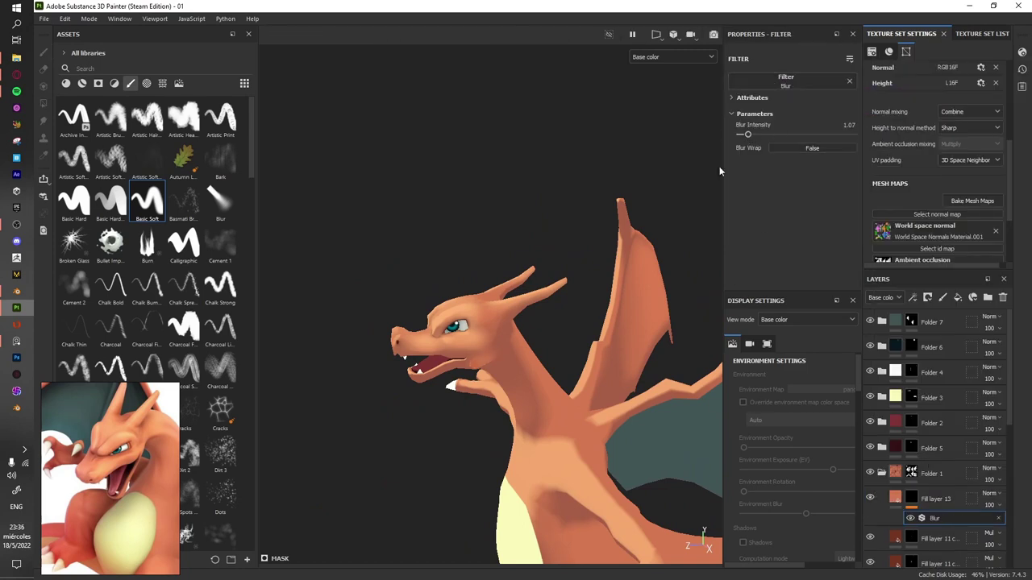
pyautogui.moveTo(720, 171)
pyautogui.keyDown('alt'); pyautogui.mouseDown()
pyautogui.moveTo(524, 258)
pyautogui.moveTo(470, 314)
pyautogui.mouseUp(); pyautogui.keyUp('alt')
pyautogui.scroll(3, 524, 258)
pyautogui.press('1')
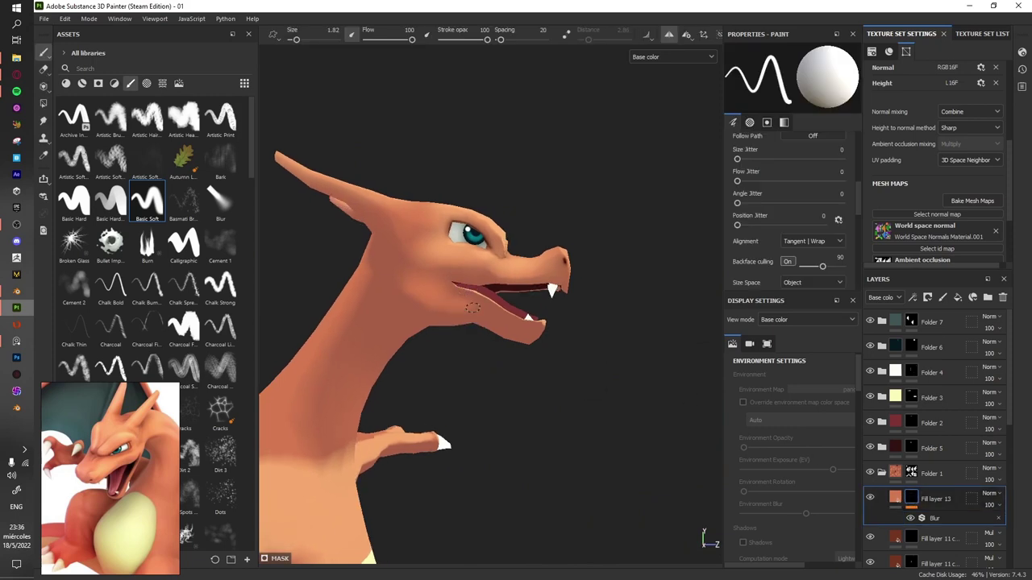
pyautogui.moveTo(512, 327)
pyautogui.keyDown('alt'); pyautogui.mouseDown()
pyautogui.moveTo(553, 358)
pyautogui.moveTo(419, 196)
pyautogui.moveTo(417, 271)
pyautogui.moveTo(395, 233)
pyautogui.moveTo(398, 288)
pyautogui.moveTo(516, 300)
pyautogui.moveTo(491, 285)
pyautogui.mouseUp(); pyautogui.keyUp('alt')
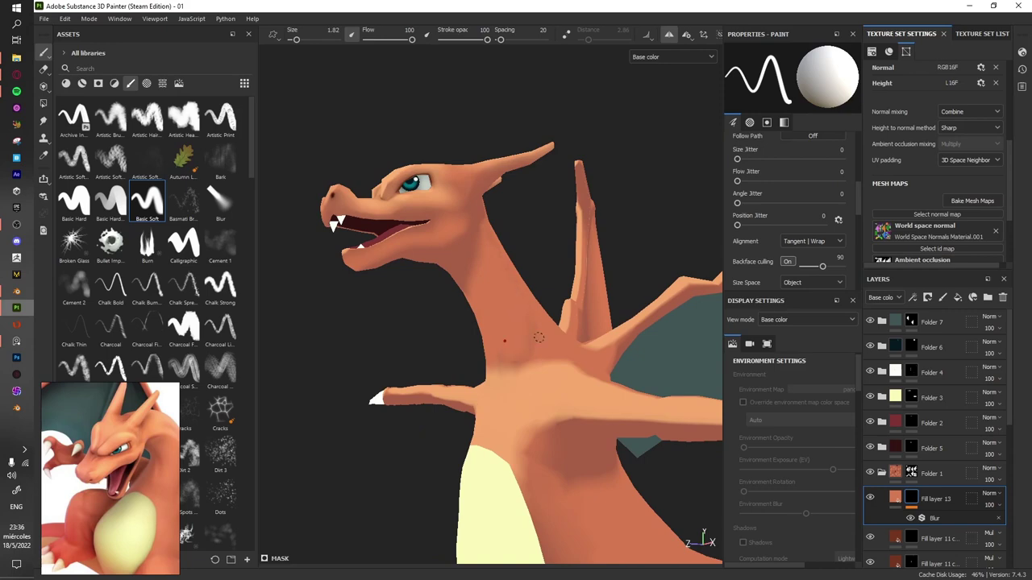
pyautogui.moveTo(538, 337)
pyautogui.keyDown('alt'); pyautogui.mouseDown()
pyautogui.moveTo(604, 346)
pyautogui.moveTo(546, 330)
pyautogui.moveTo(438, 344)
pyautogui.moveTo(475, 388)
pyautogui.mouseUp(); pyautogui.keyUp('alt')
pyautogui.keyDown('alt'); pyautogui.moveTo(462, 363); pyautogui.dragTo(500, 436, button='right'); pyautogui.keyUp('alt')
pyautogui.moveTo(499, 435)
pyautogui.keyDown('alt'); pyautogui.mouseDown()
pyautogui.moveTo(486, 333)
pyautogui.moveTo(500, 378)
pyautogui.mouseUp(); pyautogui.keyUp('alt')
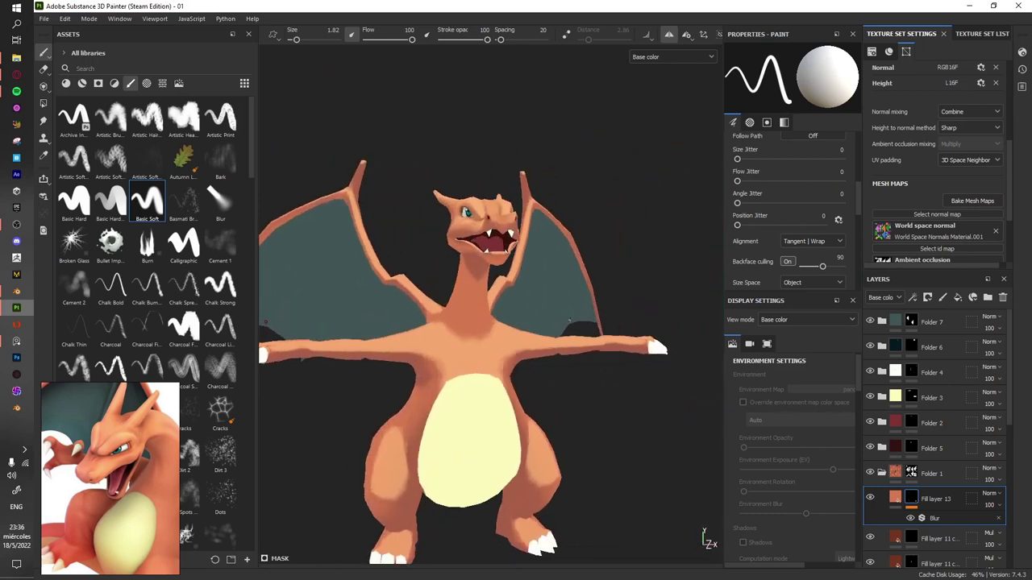
pyautogui.keyDown('alt'); pyautogui.moveTo(500, 379); pyautogui.dragTo(511, 426, button='right'); pyautogui.keyUp('alt')
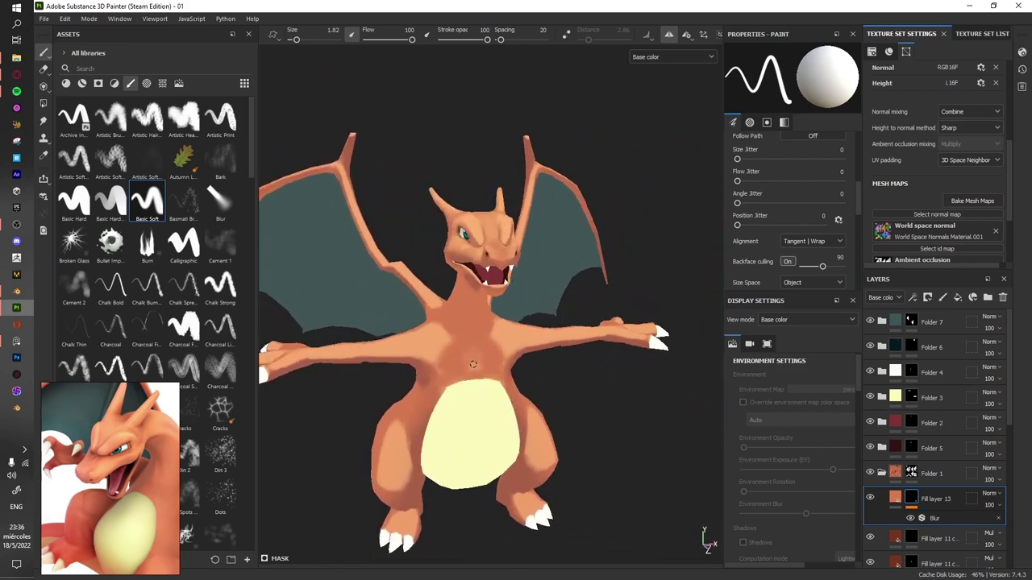
pyautogui.keyDown('alt'); pyautogui.moveTo(473, 369); pyautogui.dragTo(475, 333); pyautogui.keyUp('alt')
pyautogui.keyDown('alt'); pyautogui.moveTo(502, 373); pyautogui.dragTo(495, 387, button='right'); pyautogui.keyUp('alt')
pyautogui.moveTo(496, 387)
pyautogui.keyDown('alt'); pyautogui.mouseDown()
pyautogui.moveTo(537, 320)
pyautogui.moveTo(548, 323)
pyautogui.mouseUp(); pyautogui.keyUp('alt')
pyautogui.keyDown('alt'); pyautogui.moveTo(562, 326); pyautogui.dragTo(556, 339, button='right'); pyautogui.keyUp('alt')
pyautogui.moveTo(556, 339)
pyautogui.keyDown('alt'); pyautogui.mouseDown()
pyautogui.moveTo(478, 387)
pyautogui.moveTo(544, 343)
pyautogui.moveTo(516, 346)
pyautogui.moveTo(556, 344)
pyautogui.mouseUp(); pyautogui.keyUp('alt')
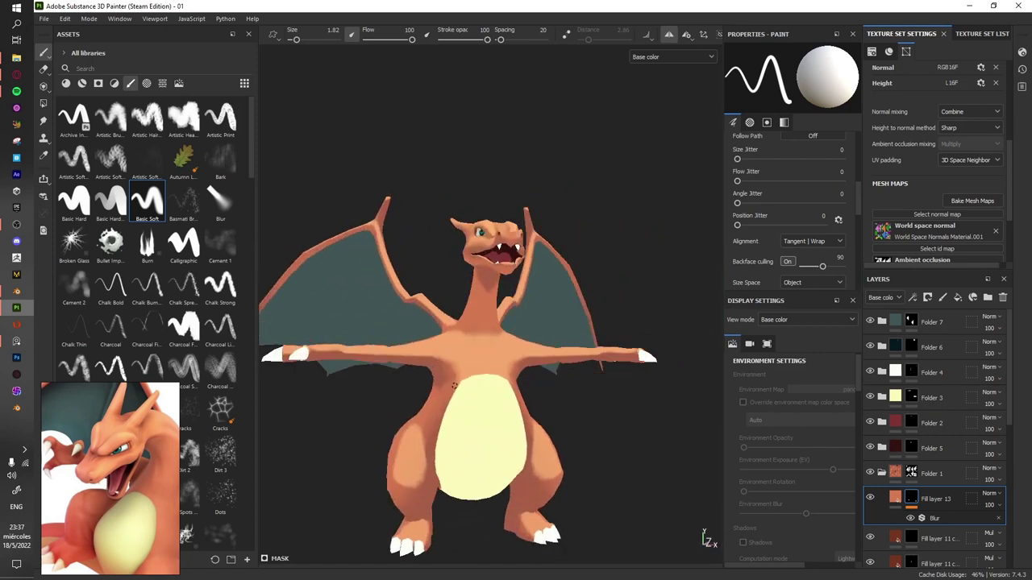
pyautogui.moveTo(461, 378)
pyautogui.keyDown('alt'); pyautogui.mouseDown()
pyautogui.moveTo(438, 427)
pyautogui.moveTo(492, 326)
pyautogui.moveTo(533, 355)
pyautogui.moveTo(464, 320)
pyautogui.moveTo(616, 362)
pyautogui.moveTo(569, 408)
pyautogui.moveTo(661, 407)
pyautogui.moveTo(494, 381)
pyautogui.moveTo(538, 321)
pyautogui.moveTo(456, 343)
pyautogui.mouseUp(); pyautogui.keyUp('alt')
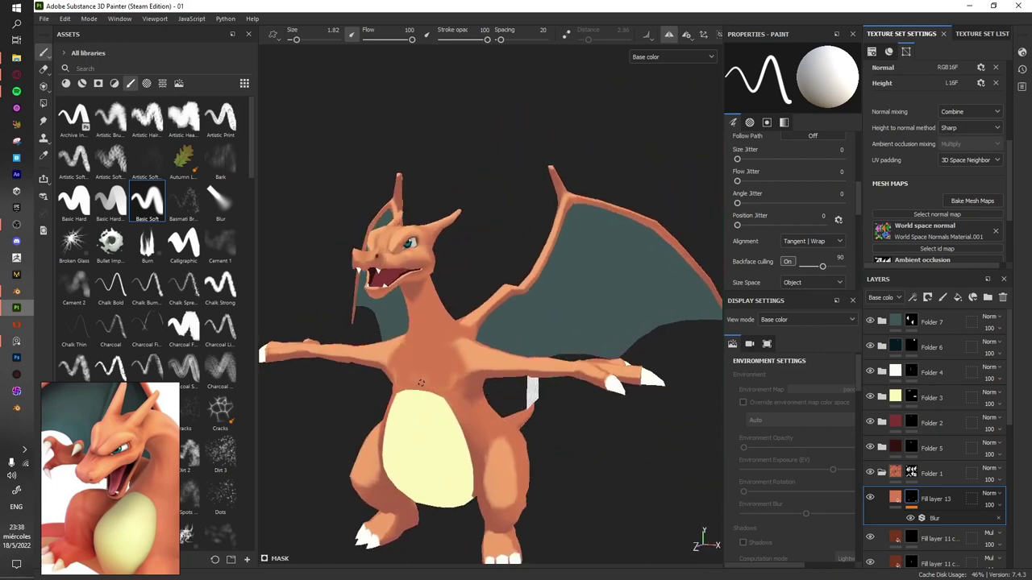
pyautogui.moveTo(445, 387)
pyautogui.keyDown('alt'); pyautogui.mouseDown()
pyautogui.moveTo(548, 387)
pyautogui.moveTo(428, 370)
pyautogui.mouseUp(); pyautogui.keyUp('alt')
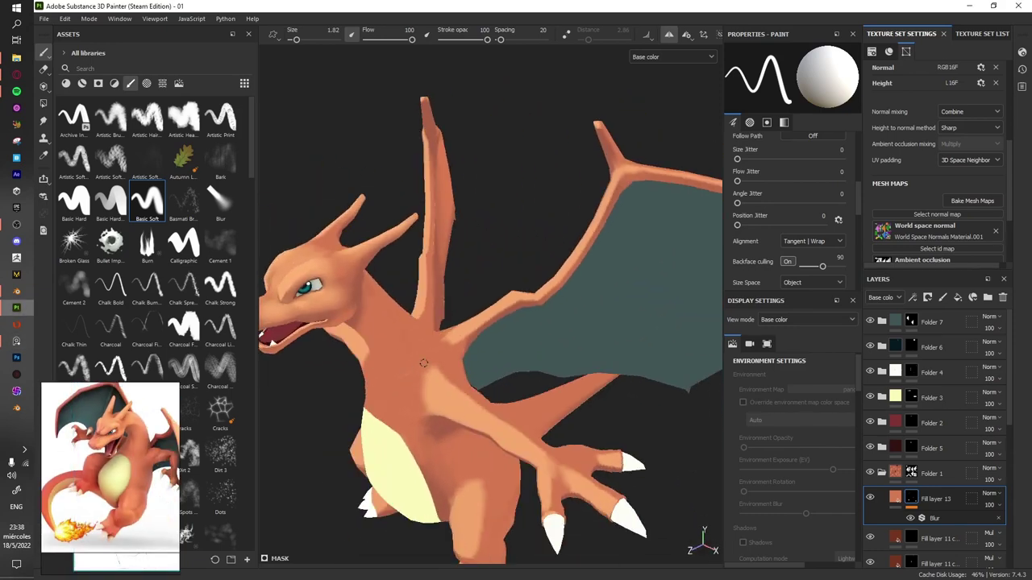
pyautogui.moveTo(424, 414)
pyautogui.keyDown('alt'); pyautogui.mouseDown()
pyautogui.moveTo(484, 379)
pyautogui.moveTo(564, 387)
pyautogui.moveTo(438, 384)
pyautogui.mouseUp(); pyautogui.keyUp('alt')
pyautogui.keyDown('alt'); pyautogui.moveTo(439, 384); pyautogui.dragTo(551, 395, button='right'); pyautogui.keyUp('alt')
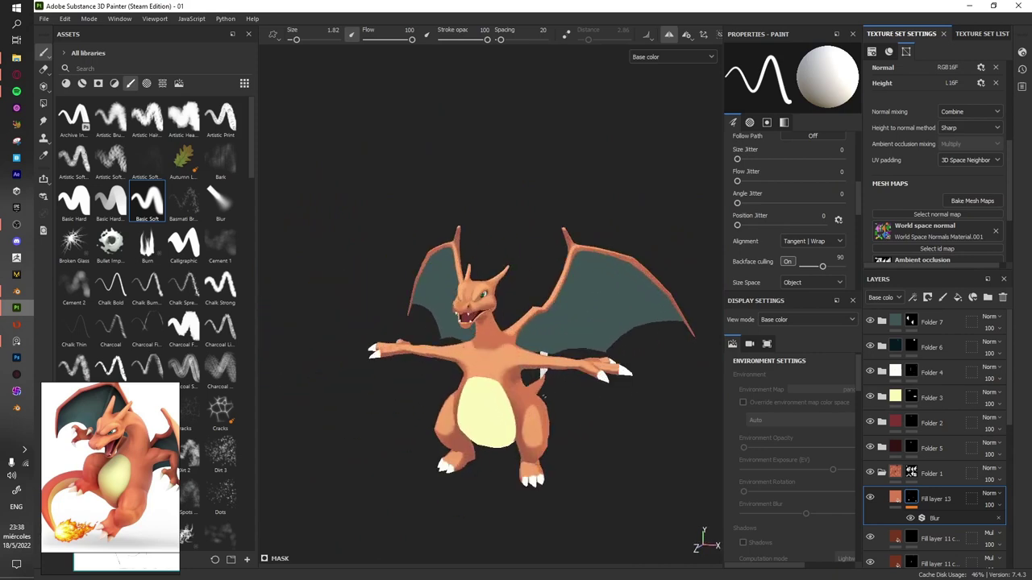
pyautogui.keyDown('alt'); pyautogui.moveTo(542, 354); pyautogui.dragTo(563, 413); pyautogui.keyUp('alt')
pyautogui.press('ctrl')
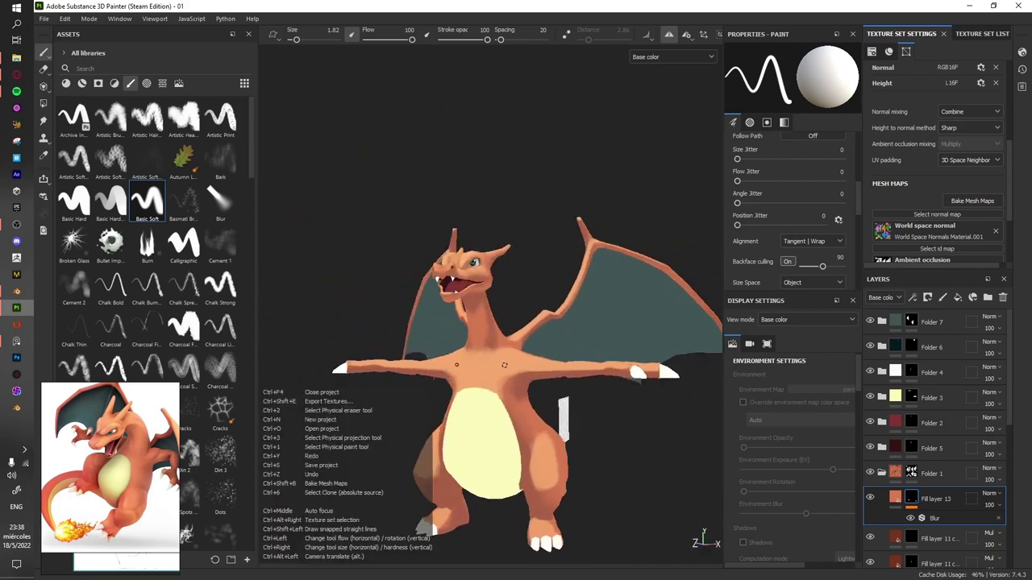
pyautogui.keyDown('alt'); pyautogui.moveTo(510, 365); pyautogui.dragTo(547, 364); pyautogui.keyUp('alt')
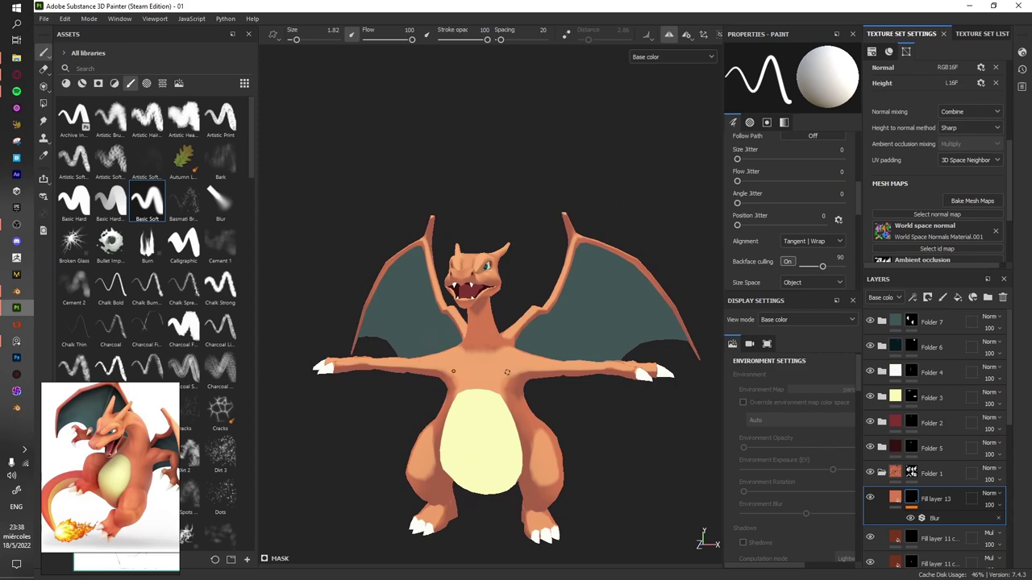
pyautogui.moveTo(481, 356)
pyautogui.keyDown('alt'); pyautogui.mouseDown()
pyautogui.moveTo(553, 422)
pyautogui.moveTo(507, 353)
pyautogui.moveTo(526, 366)
pyautogui.moveTo(598, 371)
pyautogui.moveTo(525, 306)
pyautogui.moveTo(481, 359)
pyautogui.moveTo(489, 341)
pyautogui.moveTo(583, 341)
pyautogui.moveTo(550, 323)
pyautogui.mouseUp(); pyautogui.keyUp('alt')
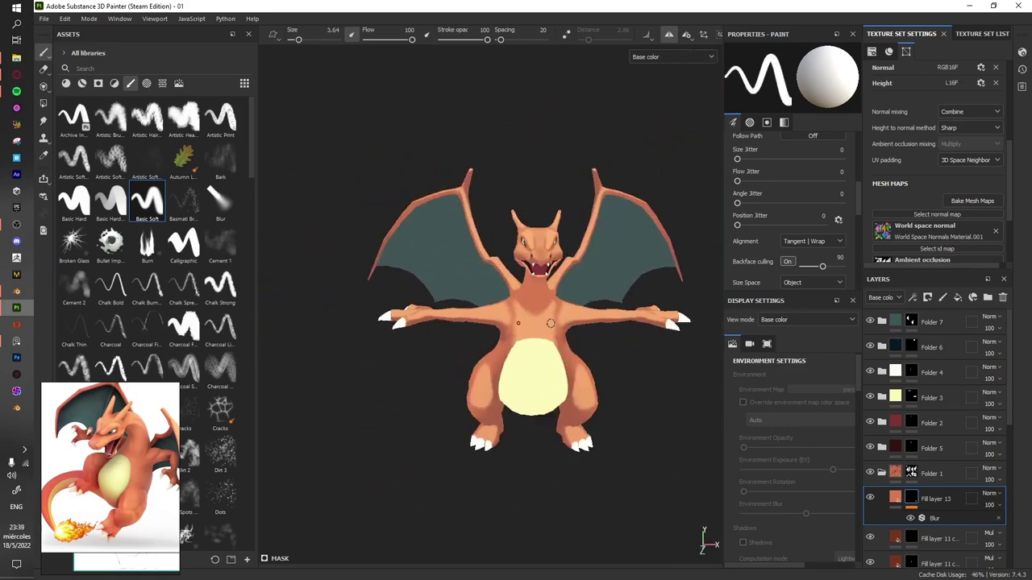
# - Duplicate Fill layer 13 and give the copy its own Blur filter
pyautogui.hotkey('ctrl', 'd')
pyautogui.rightClick(956, 492)
pyautogui.click(919, 170)
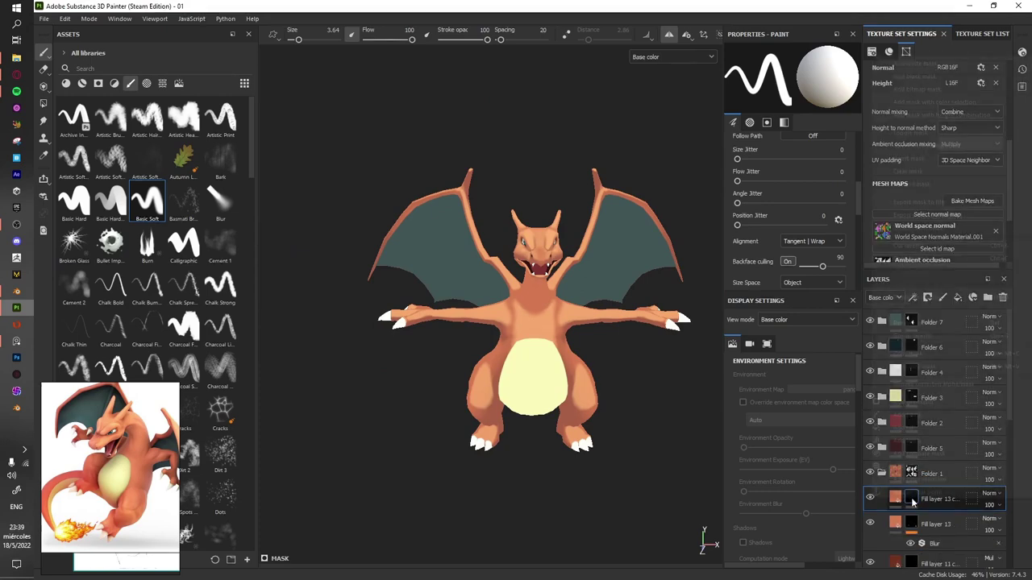
pyautogui.rightClick(935, 500)
pyautogui.click(906, 467)
pyautogui.click(783, 78)
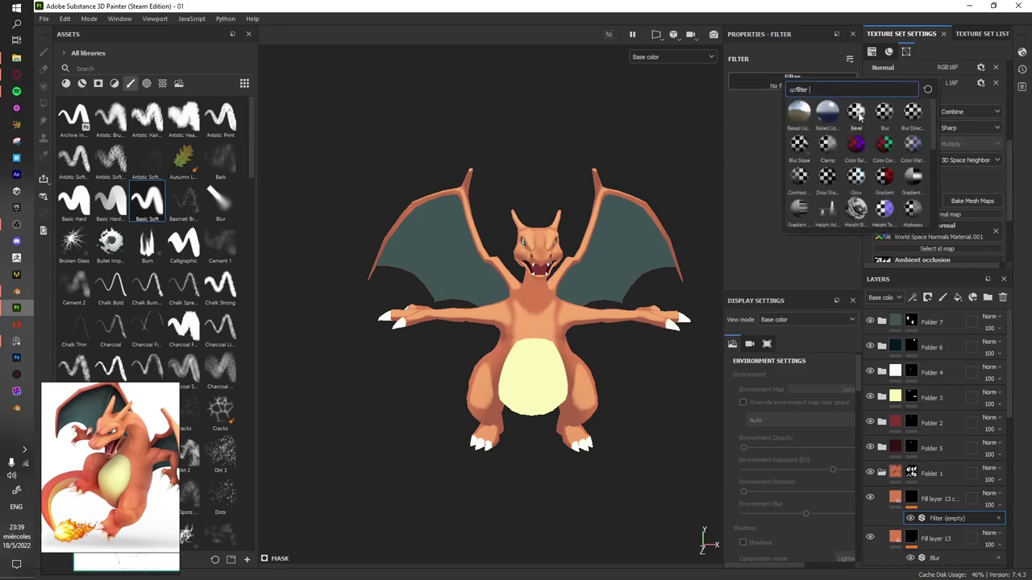
pyautogui.click(833, 110)
pyautogui.click(786, 78)
pyautogui.click(795, 111)
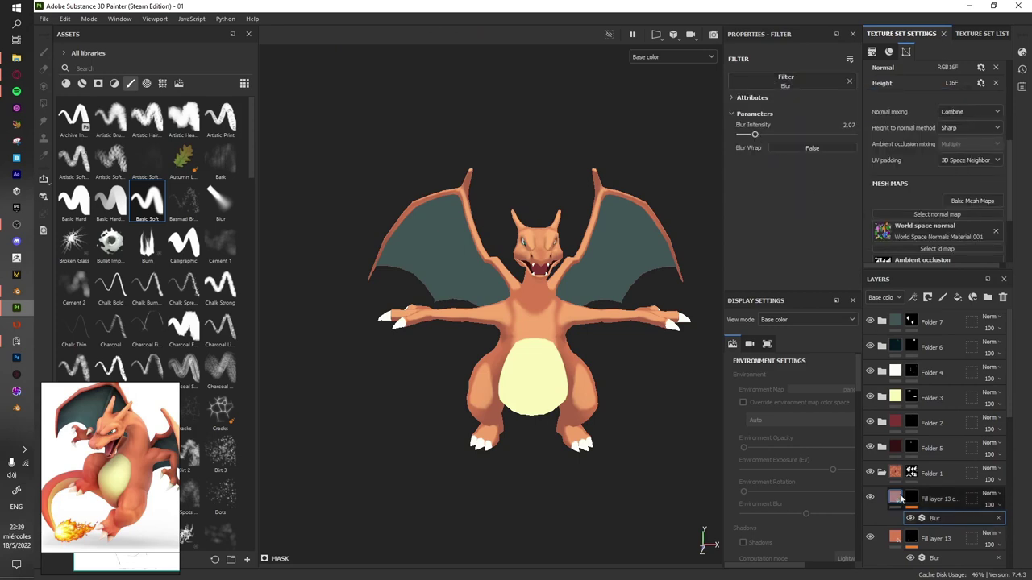
# - Check the copy's fill Base color, then return to the brush for painting
pyautogui.click(935, 499)
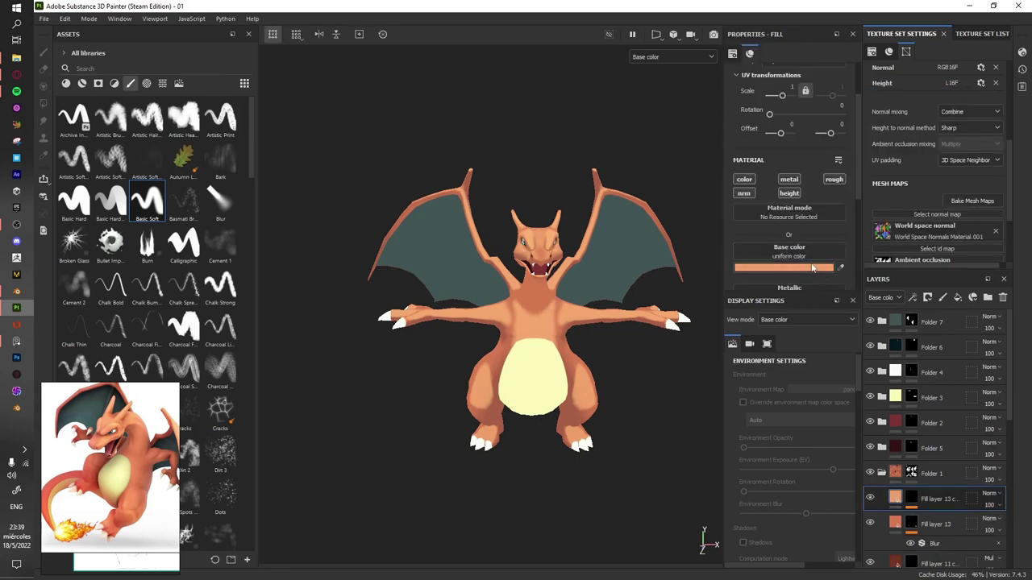
pyautogui.click(786, 269)
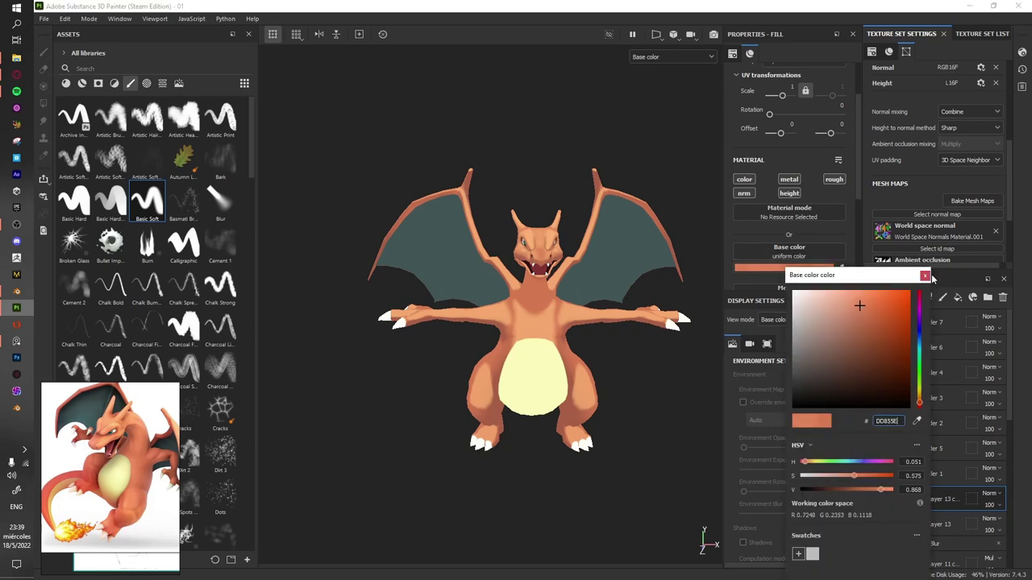
pyautogui.click(925, 276)
pyautogui.press('1')
pyautogui.keyDown('alt'); pyautogui.moveTo(500, 339); pyautogui.dragTo(552, 343); pyautogui.keyUp('alt')
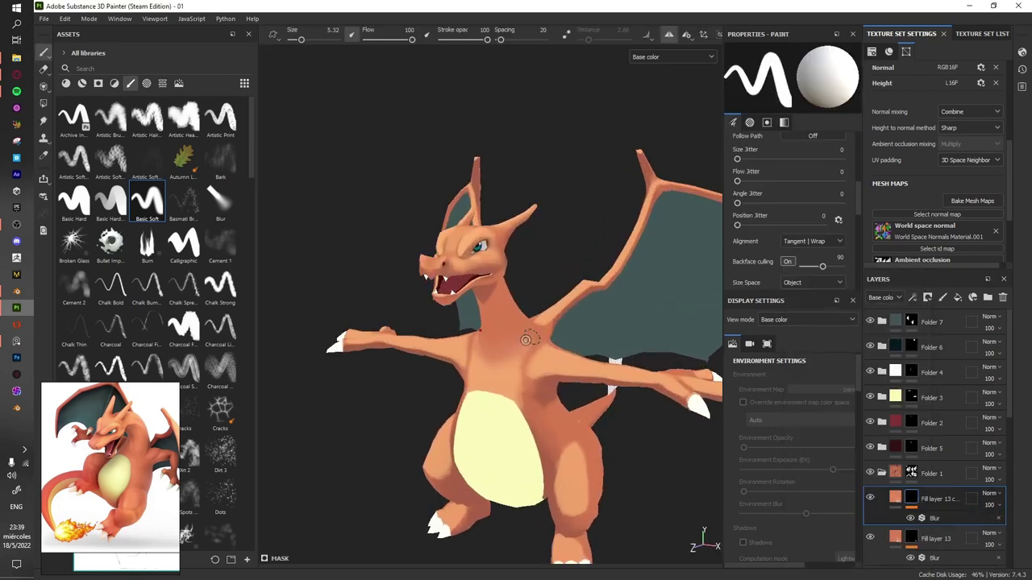
# - Set the copy's Blur Intensity to 1.76 and reselect its mask for painting
pyautogui.keyDown('alt'); pyautogui.moveTo(525, 339); pyautogui.dragTo(531, 332); pyautogui.keyUp('alt')
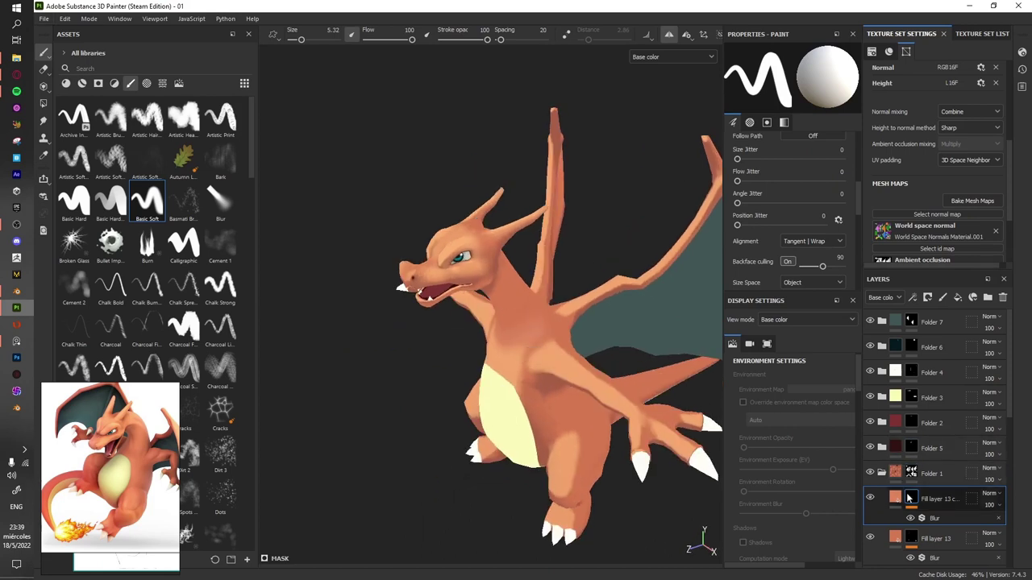
pyautogui.click(931, 517)
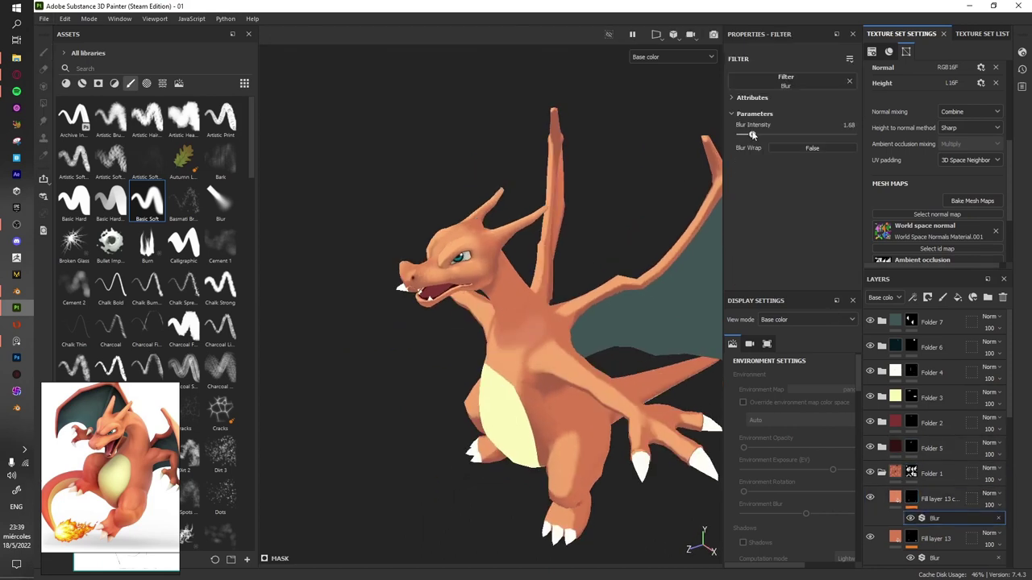
pyautogui.moveTo(752, 136); pyautogui.dragTo(754, 136)
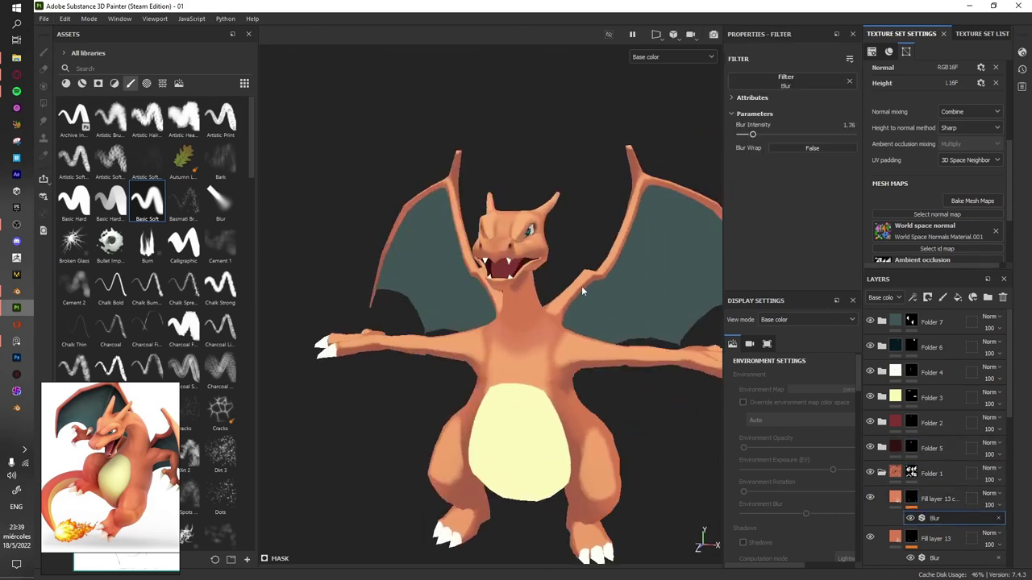
pyautogui.click(943, 500)
# - Orbit and zoom around Charizard's torso, chest and underside while working the soft shading
pyautogui.moveTo(557, 339)
pyautogui.keyDown('alt'); pyautogui.mouseDown()
pyautogui.moveTo(577, 337)
pyautogui.moveTo(570, 354)
pyautogui.mouseUp(); pyautogui.keyUp('alt')
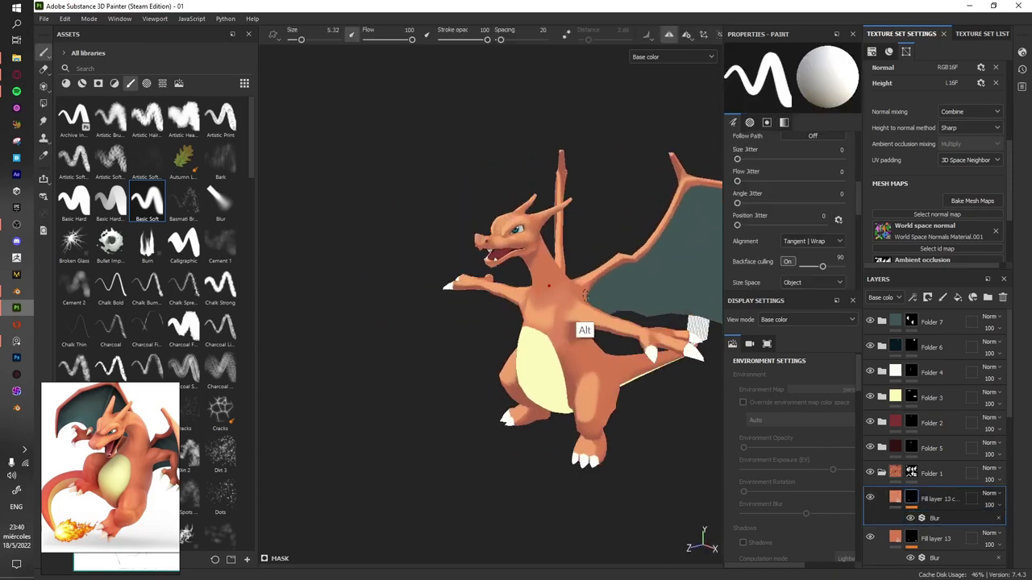
pyautogui.moveTo(584, 296)
pyautogui.keyDown('alt'); pyautogui.mouseDown()
pyautogui.moveTo(574, 303)
pyautogui.moveTo(588, 347)
pyautogui.moveTo(585, 328)
pyautogui.moveTo(604, 339)
pyautogui.moveTo(572, 296)
pyautogui.moveTo(615, 275)
pyautogui.moveTo(565, 307)
pyautogui.mouseUp(); pyautogui.keyUp('alt')
pyautogui.scroll(3, 481, 341)
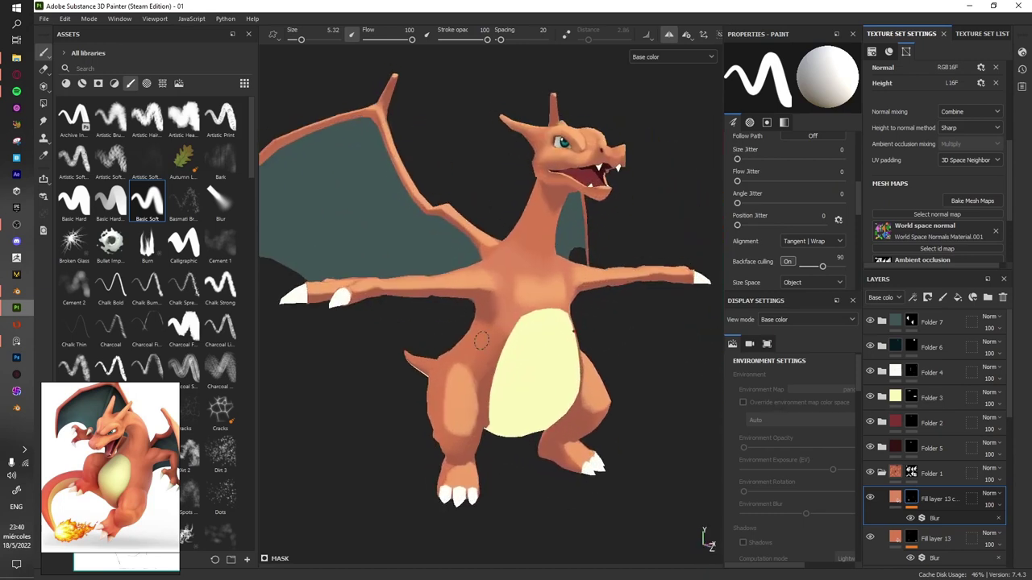
pyautogui.moveTo(480, 341)
pyautogui.keyDown('alt'); pyautogui.mouseDown()
pyautogui.moveTo(492, 314)
pyautogui.moveTo(508, 366)
pyautogui.moveTo(466, 351)
pyautogui.mouseUp(); pyautogui.keyUp('alt')
pyautogui.scroll(2, 415, 296)
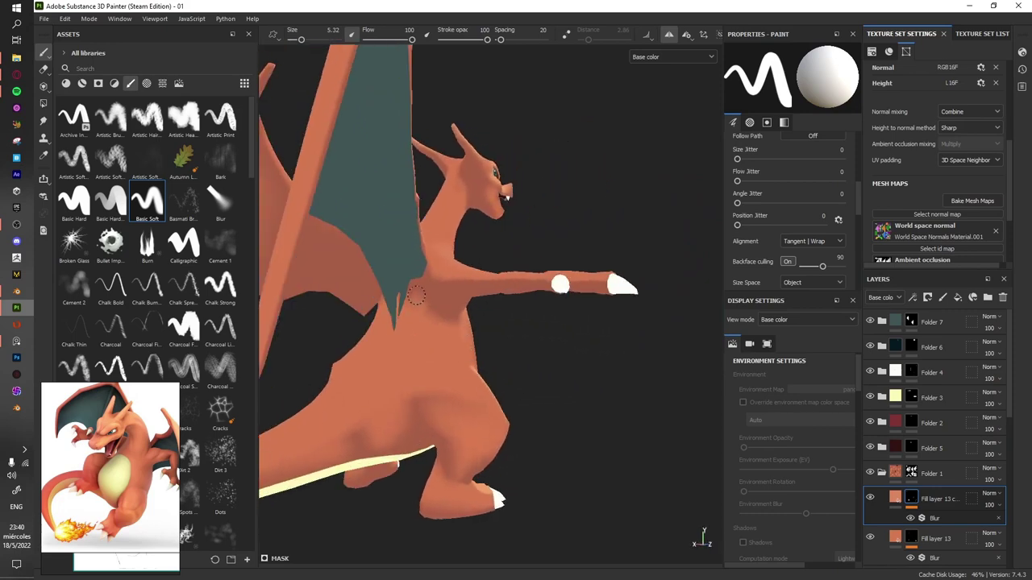
pyautogui.moveTo(427, 299)
pyautogui.keyDown('alt'); pyautogui.mouseDown()
pyautogui.moveTo(456, 365)
pyautogui.moveTo(427, 271)
pyautogui.moveTo(446, 245)
pyautogui.moveTo(440, 238)
pyautogui.moveTo(475, 226)
pyautogui.moveTo(525, 235)
pyautogui.moveTo(455, 250)
pyautogui.moveTo(524, 239)
pyautogui.mouseUp(); pyautogui.keyUp('alt')
pyautogui.keyDown('alt'); pyautogui.moveTo(525, 239); pyautogui.dragTo(517, 436, button='right'); pyautogui.keyUp('alt')
pyautogui.moveTo(557, 196)
pyautogui.keyDown('alt'); pyautogui.mouseDown()
pyautogui.moveTo(543, 367)
pyautogui.moveTo(547, 352)
pyautogui.mouseUp(); pyautogui.keyUp('alt')
pyautogui.moveTo(583, 387)
pyautogui.keyDown('alt'); pyautogui.mouseDown()
pyautogui.moveTo(546, 338)
pyautogui.moveTo(548, 393)
pyautogui.moveTo(537, 357)
pyautogui.moveTo(577, 382)
pyautogui.mouseUp(); pyautogui.keyUp('alt')
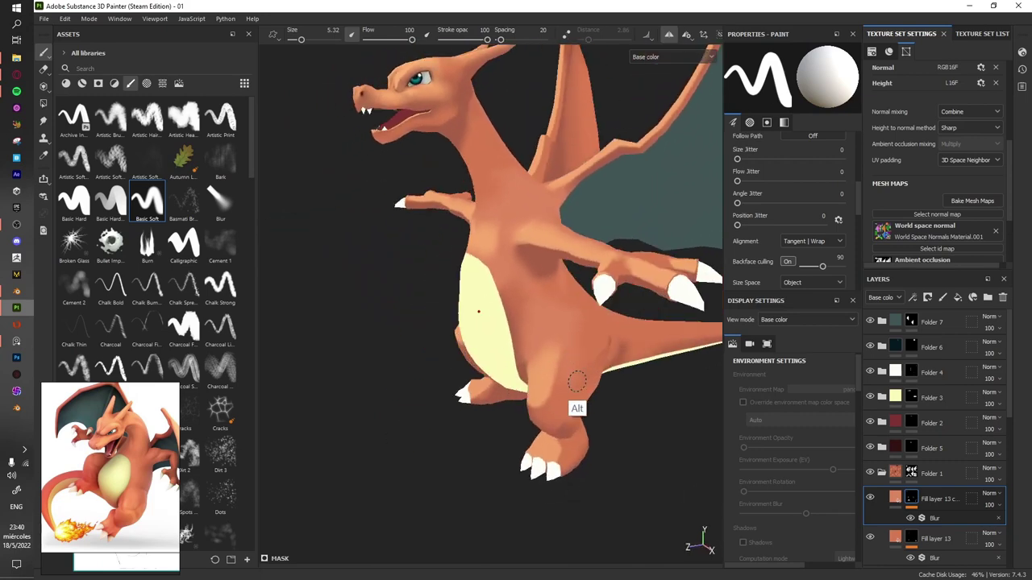
pyautogui.keyDown('alt'); pyautogui.moveTo(590, 339); pyautogui.dragTo(583, 396); pyautogui.keyUp('alt')
pyautogui.scroll(2, 517, 412)
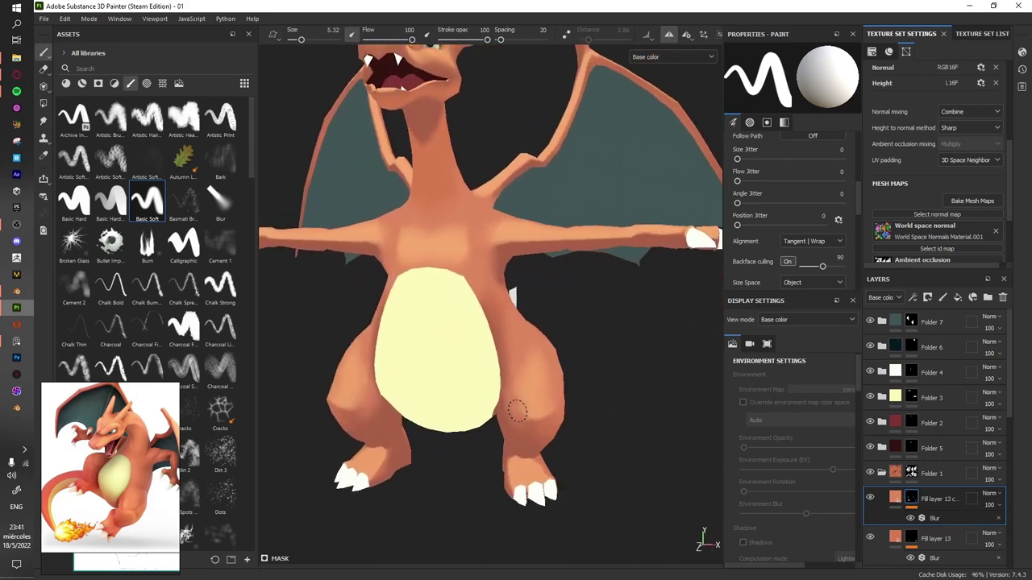
pyautogui.moveTo(515, 404)
pyautogui.keyDown('alt'); pyautogui.mouseDown()
pyautogui.moveTo(530, 475)
pyautogui.moveTo(530, 362)
pyautogui.moveTo(575, 414)
pyautogui.mouseUp(); pyautogui.keyUp('alt')
pyautogui.scroll(-3, 520, 475)
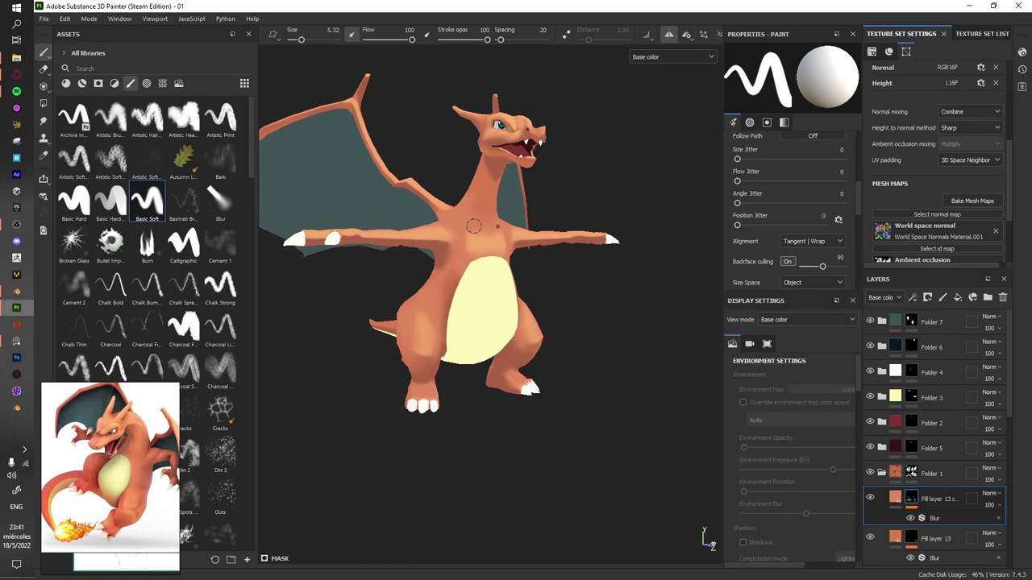
pyautogui.keyDown('alt'); pyautogui.moveTo(474, 227); pyautogui.dragTo(559, 425); pyautogui.keyUp('alt')
pyautogui.scroll(3, 559, 425)
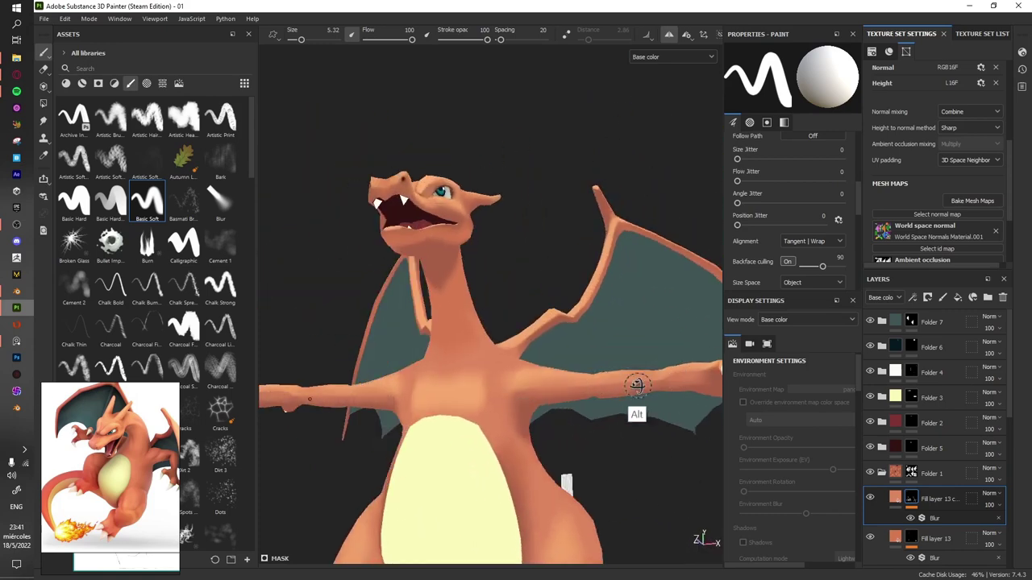
pyautogui.moveTo(636, 385)
pyautogui.keyDown('alt'); pyautogui.mouseDown()
pyautogui.moveTo(630, 350)
pyautogui.moveTo(538, 419)
pyautogui.moveTo(533, 361)
pyautogui.mouseUp(); pyautogui.keyUp('alt')
pyautogui.scroll(2, 546, 368)
pyautogui.scroll(-3, 595, 339)
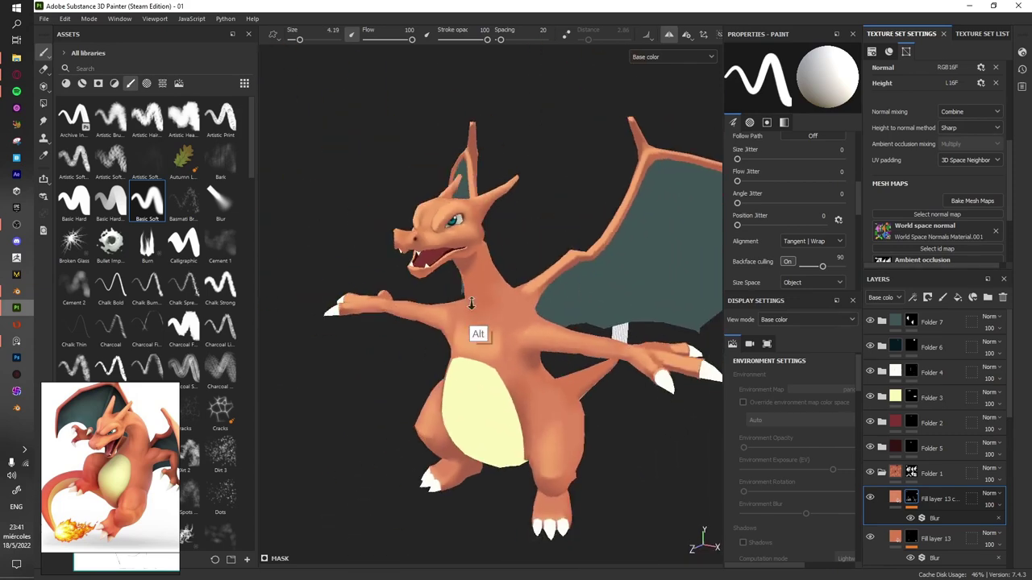
pyautogui.moveTo(478, 330)
pyautogui.keyDown('alt'); pyautogui.mouseDown()
pyautogui.moveTo(502, 299)
pyautogui.moveTo(522, 371)
pyautogui.moveTo(510, 346)
pyautogui.moveTo(500, 357)
pyautogui.moveTo(485, 348)
pyautogui.moveTo(527, 350)
pyautogui.moveTo(564, 316)
pyautogui.moveTo(520, 300)
pyautogui.moveTo(541, 296)
pyautogui.moveTo(528, 322)
pyautogui.moveTo(539, 409)
pyautogui.moveTo(525, 343)
pyautogui.mouseUp(); pyautogui.keyUp('alt')
pyautogui.scroll(3, 522, 371)
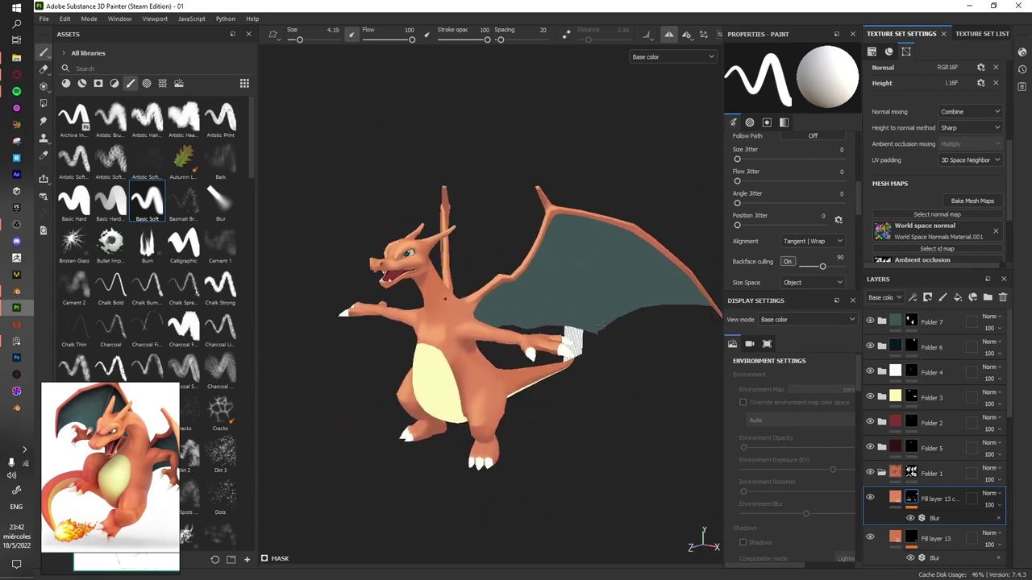
# - Add Fill layer 14 above the copy with a black mask selected for painting
pyautogui.rightClick(971, 497)
pyautogui.click(919, 204)
pyautogui.rightClick(948, 505)
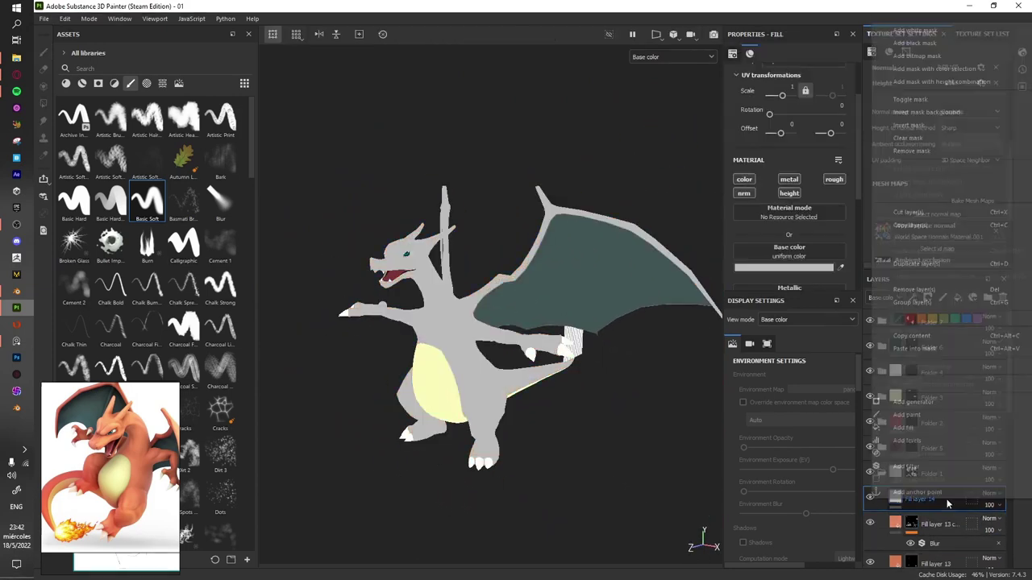
pyautogui.click(919, 42)
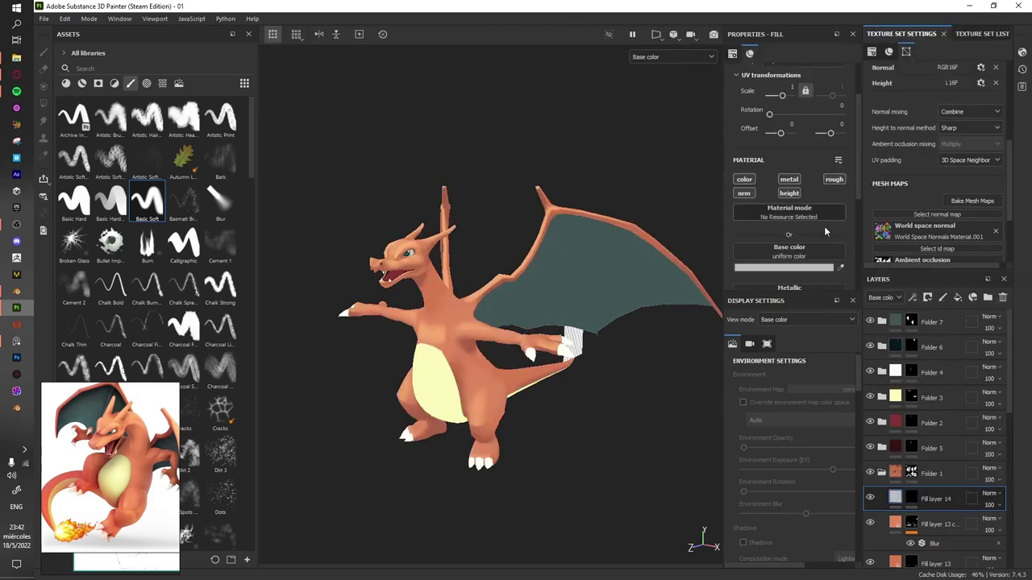
pyautogui.keyDown('alt'); pyautogui.moveTo(407, 253); pyautogui.dragTo(446, 319); pyautogui.keyUp('alt')
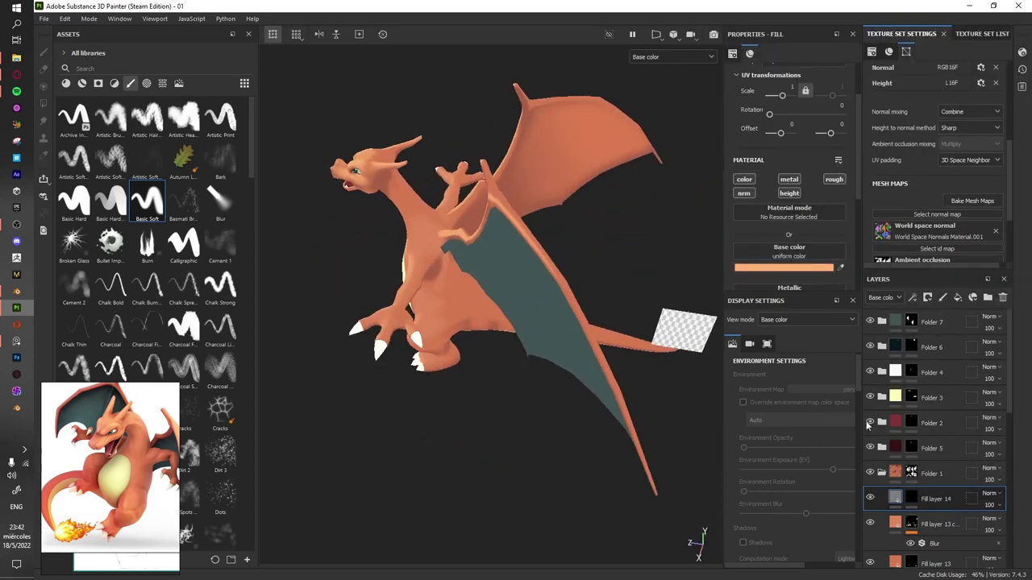
pyautogui.click(911, 498)
pyautogui.rightClick(911, 499)
pyautogui.press('Escape')
pyautogui.keyDown('alt'); pyautogui.moveTo(517, 197); pyautogui.dragTo(564, 266); pyautogui.keyUp('alt')
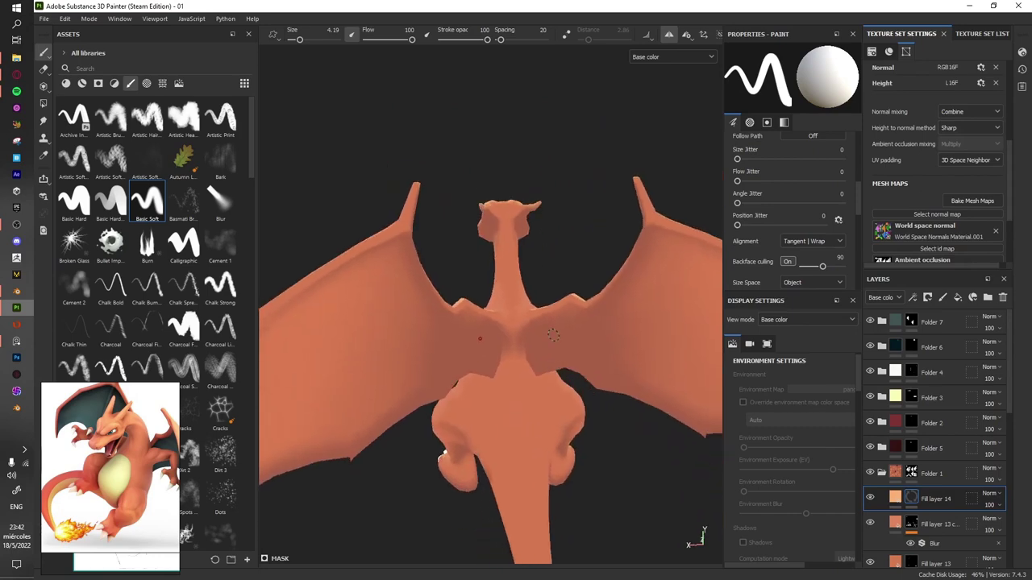
# - Add a Blur filter at intensity 0.5 to Fill layer 14
pyautogui.rightClick(911, 498)
pyautogui.click(919, 464)
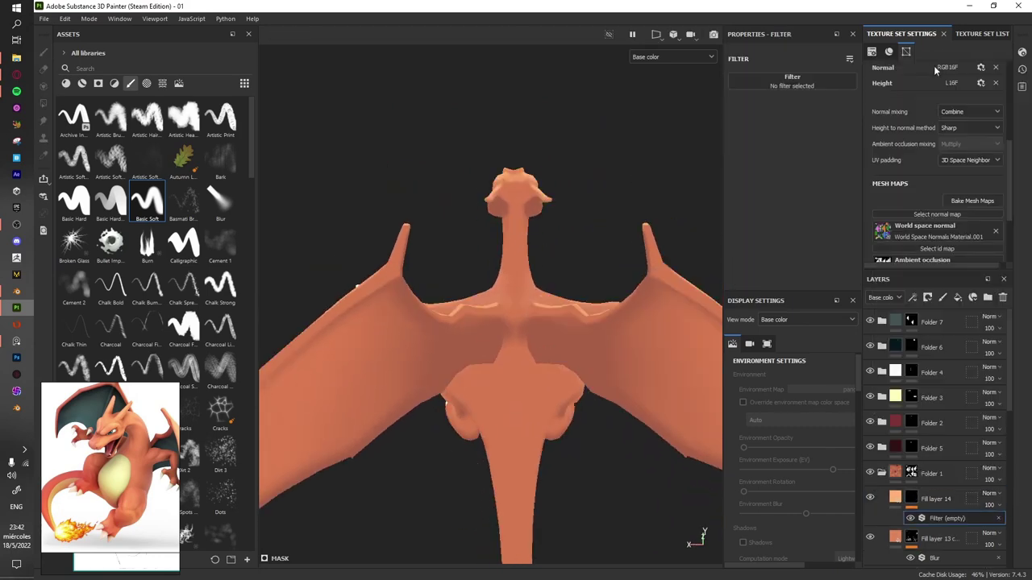
pyautogui.click(792, 81)
pyautogui.click(806, 126)
pyautogui.scroll(3, 545, 260)
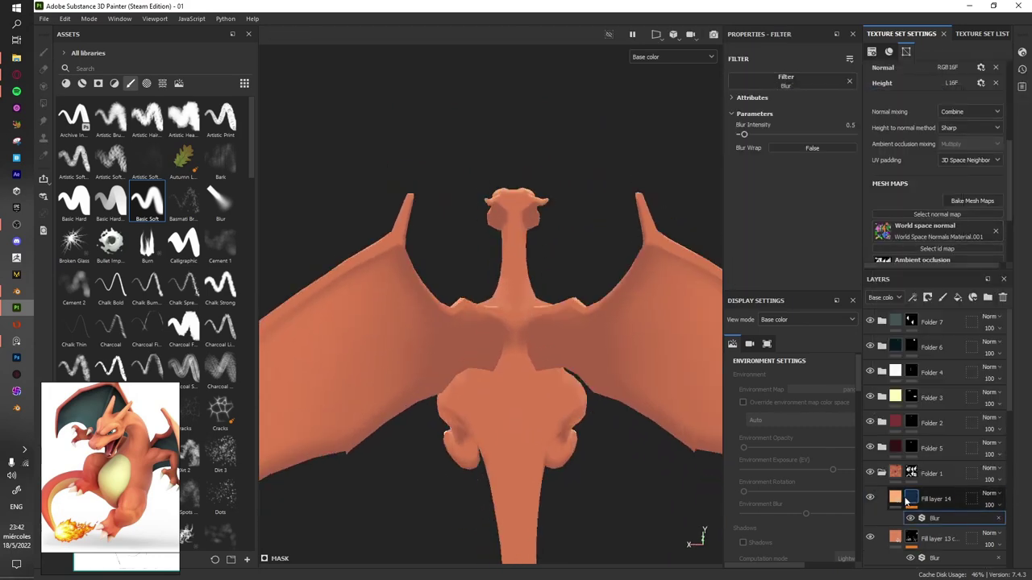
pyautogui.scroll(3, 564, 290)
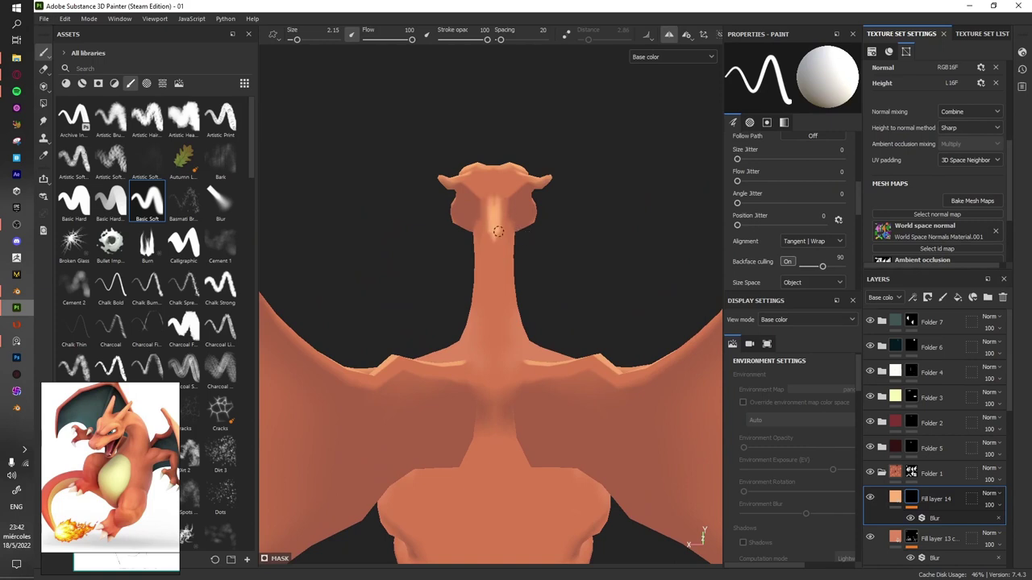
# - Raise Fill layer 14's Blur Intensity to about 4 and reselect its mask
pyautogui.moveTo(490, 349)
pyautogui.keyDown('alt'); pyautogui.mouseDown()
pyautogui.moveTo(484, 361)
pyautogui.moveTo(510, 306)
pyautogui.moveTo(516, 195)
pyautogui.moveTo(493, 371)
pyautogui.moveTo(525, 402)
pyautogui.moveTo(470, 339)
pyautogui.mouseUp(); pyautogui.keyUp('alt')
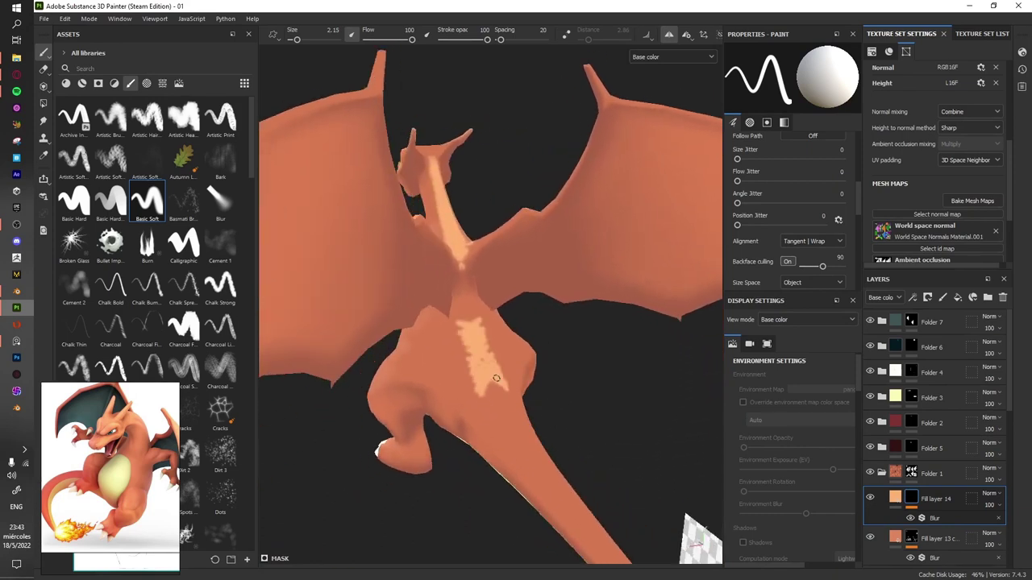
pyautogui.moveTo(521, 427)
pyautogui.keyDown('alt'); pyautogui.mouseDown()
pyautogui.moveTo(540, 491)
pyautogui.moveTo(523, 323)
pyautogui.mouseUp(); pyautogui.keyUp('alt')
pyautogui.scroll(5, 523, 306)
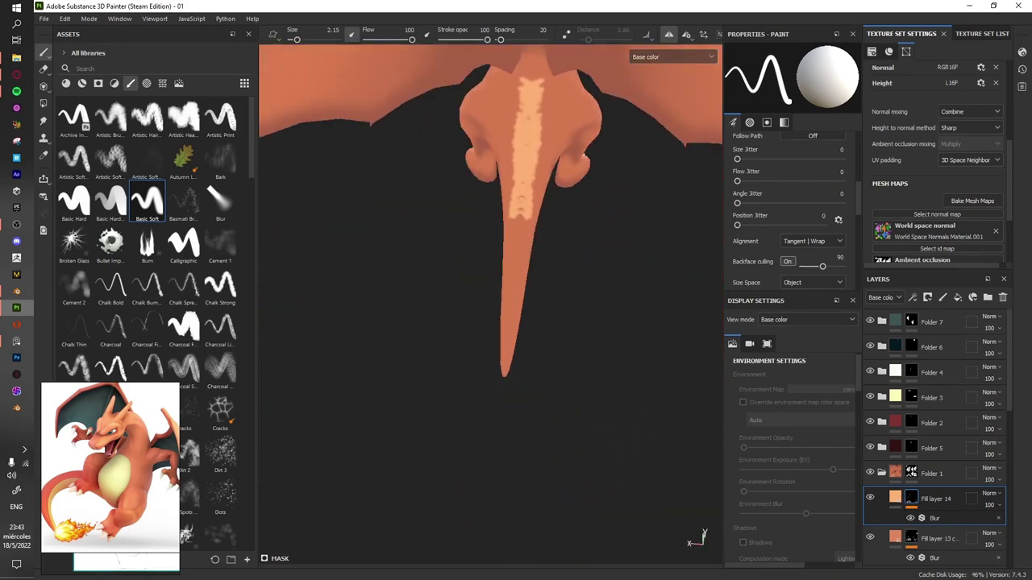
pyautogui.scroll(2, 523, 286)
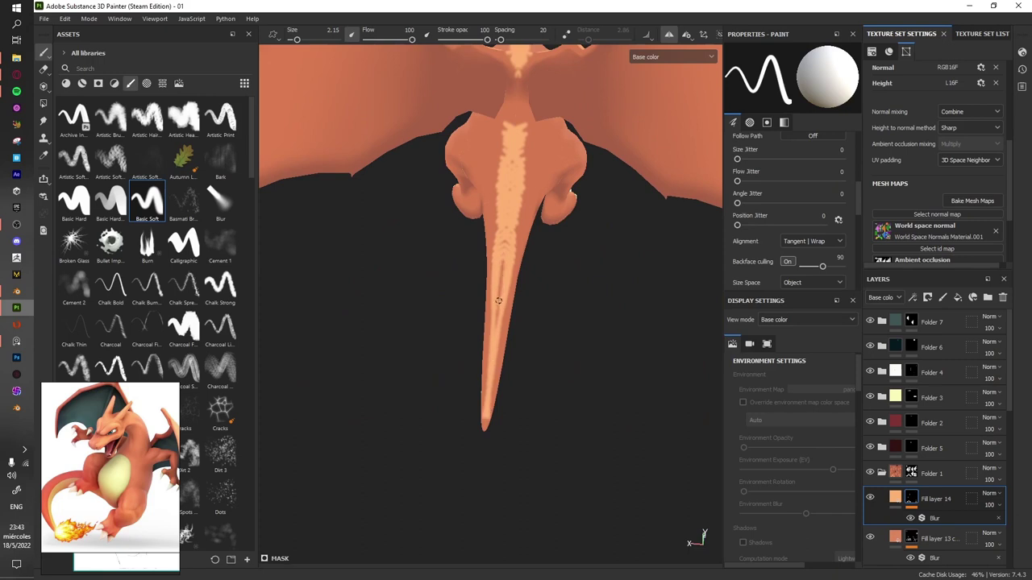
pyautogui.click(934, 517)
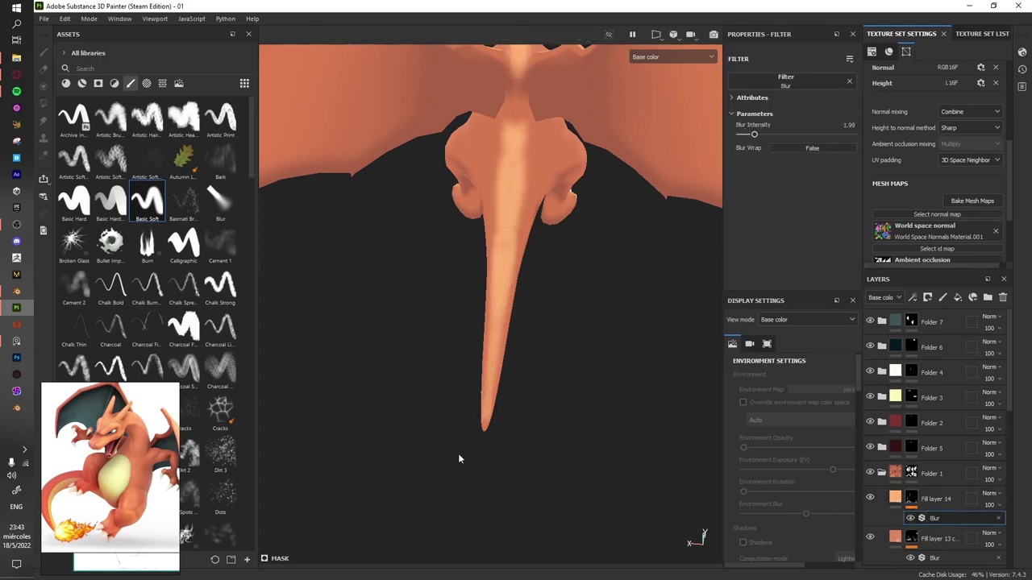
pyautogui.scroll(-5, 458, 459)
pyautogui.keyDown('alt'); pyautogui.moveTo(490, 207); pyautogui.dragTo(425, 224); pyautogui.keyUp('alt')
pyautogui.scroll(4, 426, 223)
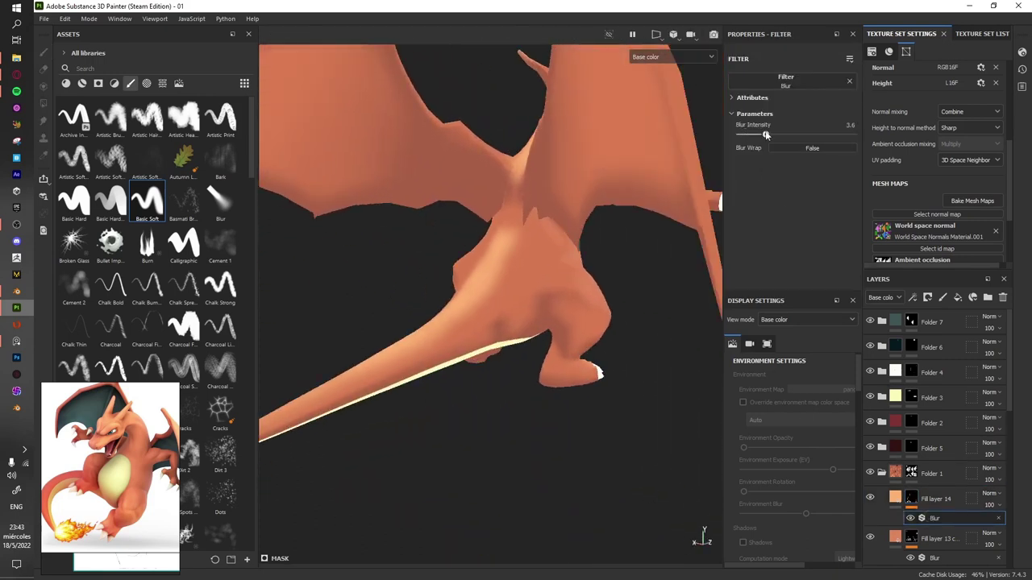
pyautogui.moveTo(766, 135); pyautogui.dragTo(768, 134)
pyautogui.moveTo(543, 272)
pyautogui.keyDown('alt'); pyautogui.mouseDown()
pyautogui.moveTo(472, 334)
pyautogui.moveTo(510, 345)
pyautogui.moveTo(410, 253)
pyautogui.mouseUp(); pyautogui.keyUp('alt')
pyautogui.moveTo(468, 355)
pyautogui.keyDown('alt'); pyautogui.mouseDown()
pyautogui.moveTo(516, 347)
pyautogui.moveTo(474, 371)
pyautogui.moveTo(484, 362)
pyautogui.moveTo(471, 340)
pyautogui.mouseUp(); pyautogui.keyUp('alt')
pyautogui.click(911, 498)
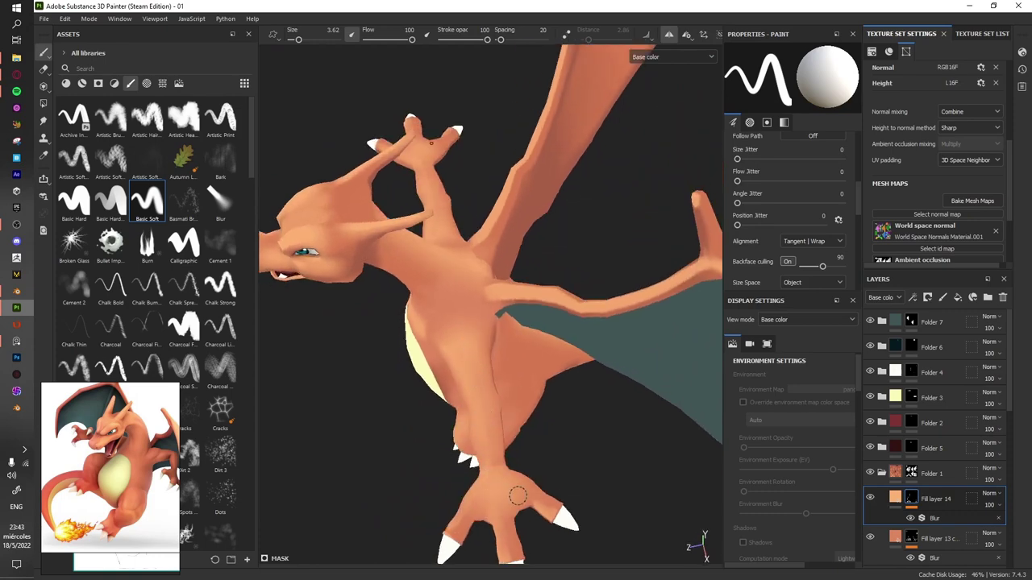
# - Orbit around the wing, head, arms and left side to check the softened stripe
pyautogui.moveTo(499, 489)
pyautogui.keyDown('alt'); pyautogui.mouseDown()
pyautogui.moveTo(576, 376)
pyautogui.moveTo(564, 490)
pyautogui.moveTo(549, 456)
pyautogui.mouseUp(); pyautogui.keyUp('alt')
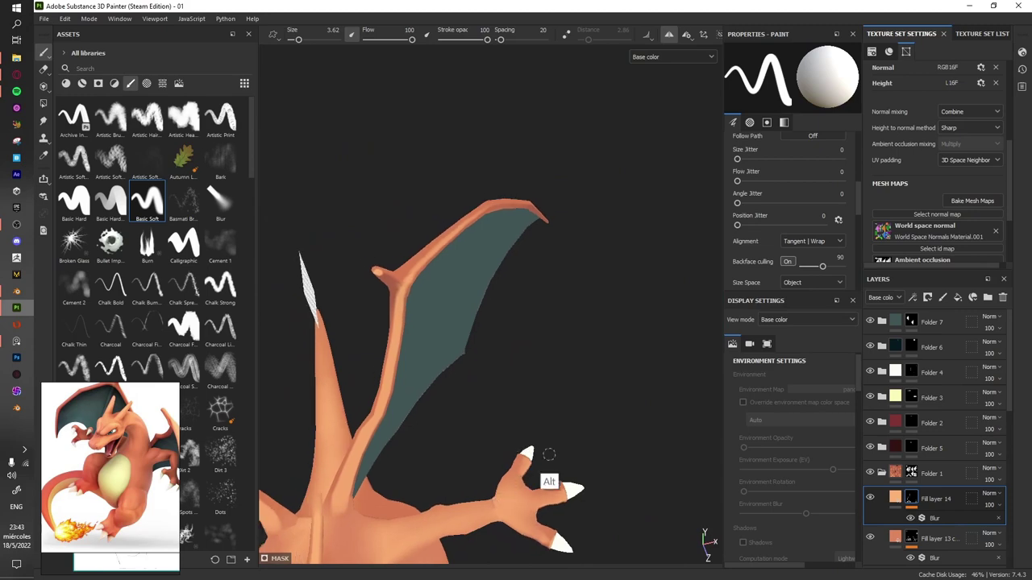
pyautogui.moveTo(521, 508)
pyautogui.keyDown('alt'); pyautogui.mouseDown()
pyautogui.moveTo(572, 414)
pyautogui.moveTo(564, 419)
pyautogui.moveTo(573, 422)
pyautogui.moveTo(525, 425)
pyautogui.moveTo(637, 321)
pyautogui.moveTo(619, 377)
pyautogui.mouseUp(); pyautogui.keyUp('alt')
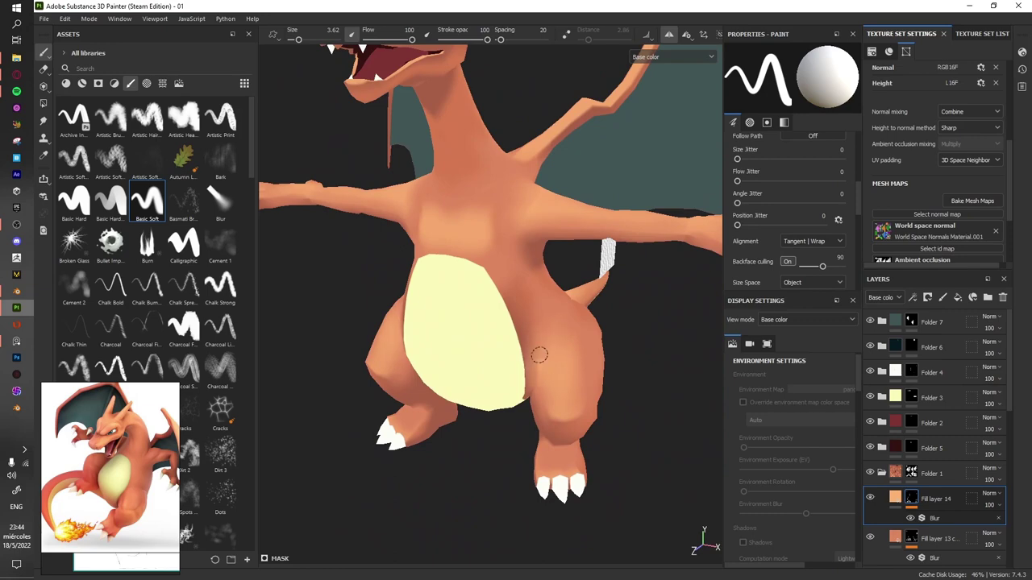
pyautogui.moveTo(539, 355)
pyautogui.keyDown('alt'); pyautogui.mouseDown()
pyautogui.moveTo(572, 368)
pyautogui.moveTo(575, 382)
pyautogui.mouseUp(); pyautogui.keyUp('alt')
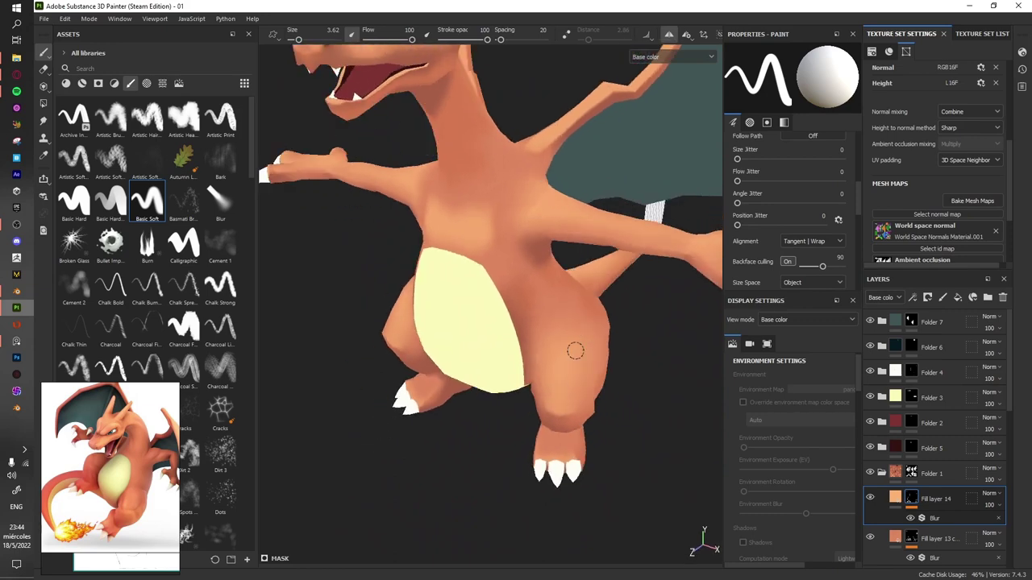
pyautogui.scroll(-5, 575, 351)
pyautogui.scroll(-5, 610, 352)
pyautogui.moveTo(638, 360)
pyautogui.keyDown('alt'); pyautogui.mouseDown()
pyautogui.moveTo(601, 384)
pyautogui.moveTo(558, 337)
pyautogui.mouseUp(); pyautogui.keyUp('alt')
pyautogui.scroll(3, 558, 337)
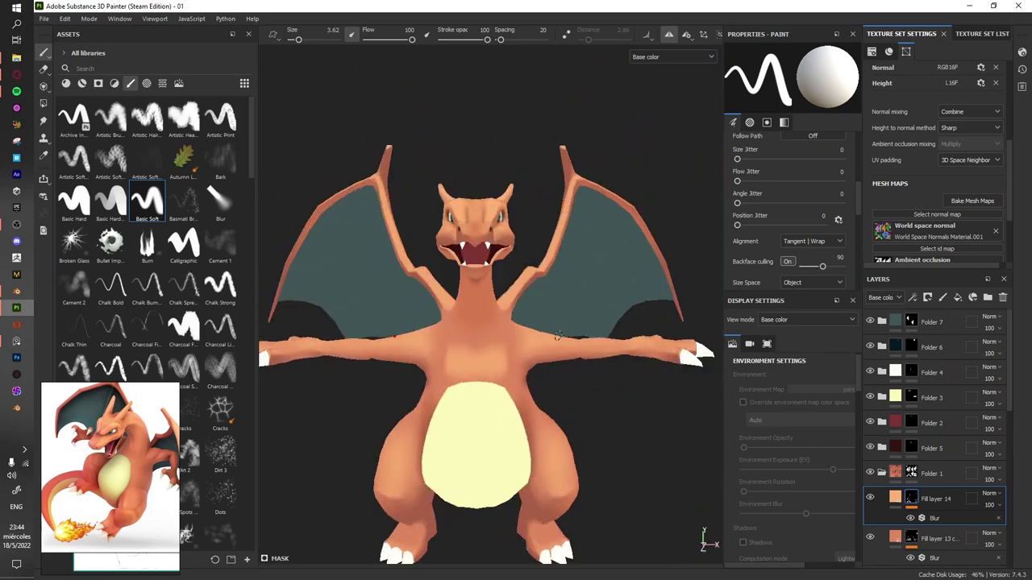
pyautogui.moveTo(491, 331)
pyautogui.keyDown('alt'); pyautogui.mouseDown()
pyautogui.moveTo(501, 365)
pyautogui.moveTo(525, 383)
pyautogui.moveTo(564, 378)
pyautogui.mouseUp(); pyautogui.keyUp('alt')
pyautogui.keyDown('alt'); pyautogui.moveTo(565, 379); pyautogui.dragTo(610, 374, button='middle'); pyautogui.keyUp('alt')
pyautogui.moveTo(610, 375)
pyautogui.keyDown('alt'); pyautogui.mouseDown()
pyautogui.moveTo(546, 346)
pyautogui.moveTo(513, 368)
pyautogui.moveTo(406, 383)
pyautogui.moveTo(482, 292)
pyautogui.moveTo(520, 293)
pyautogui.moveTo(491, 379)
pyautogui.moveTo(451, 355)
pyautogui.moveTo(524, 379)
pyautogui.mouseUp(); pyautogui.keyUp('alt')
# - Duplicate Fill layer 14 and add a Blur filter at intensity 0.5 to the copy
pyautogui.rightClick(948, 498)
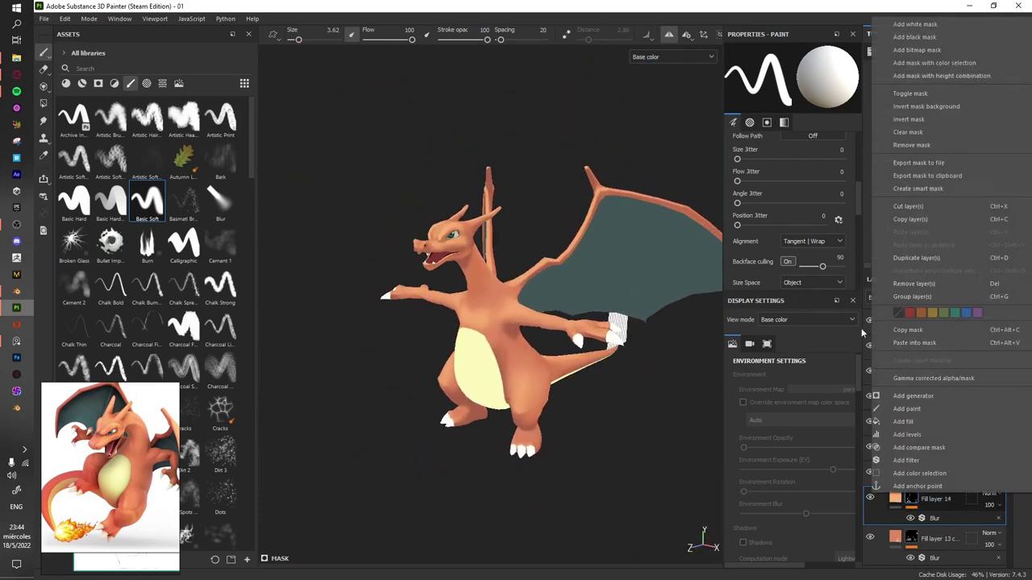
pyautogui.press('Escape')
pyautogui.rightClick(923, 500)
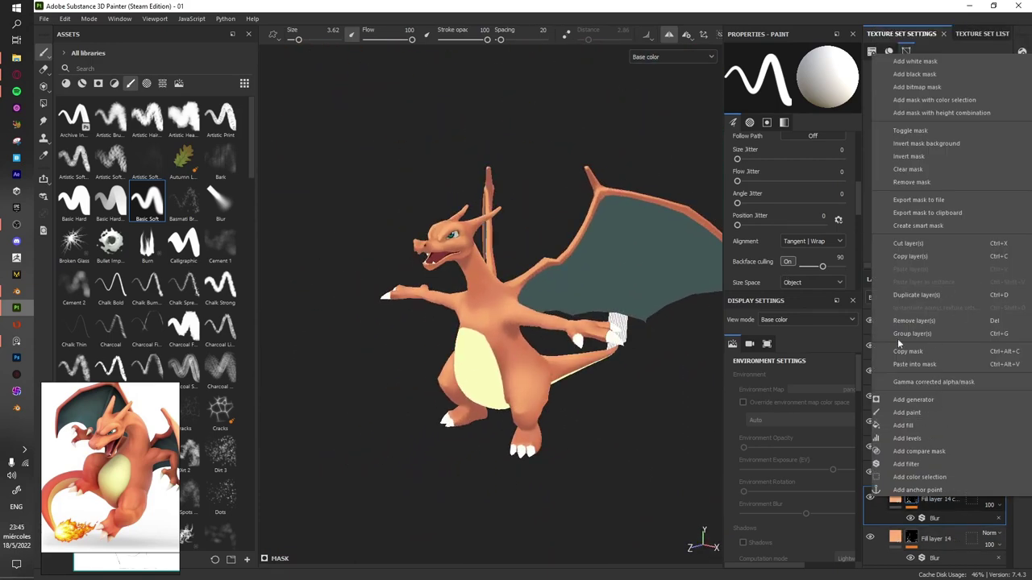
pyautogui.click(911, 215)
pyautogui.rightClick(927, 500)
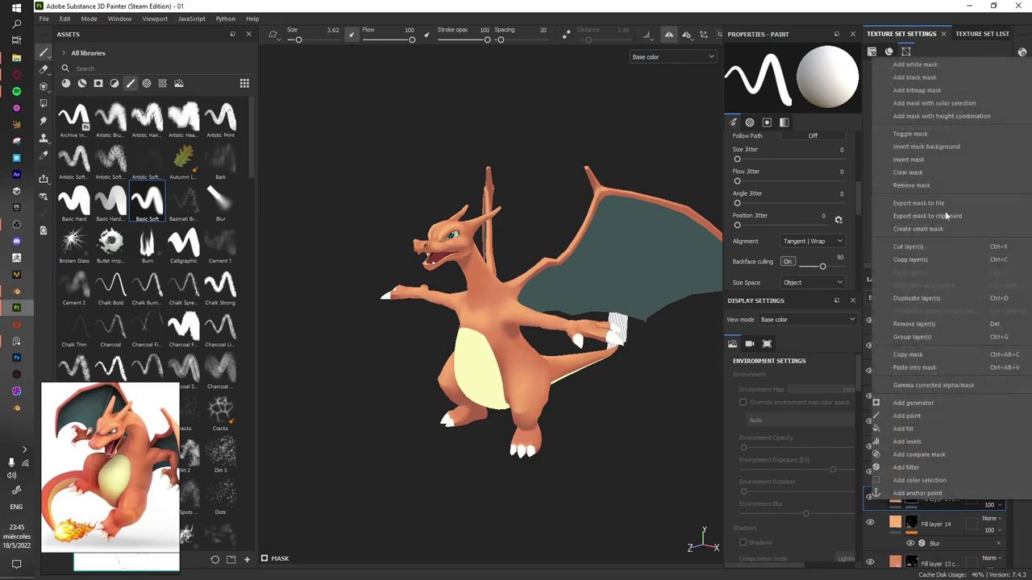
pyautogui.click(907, 467)
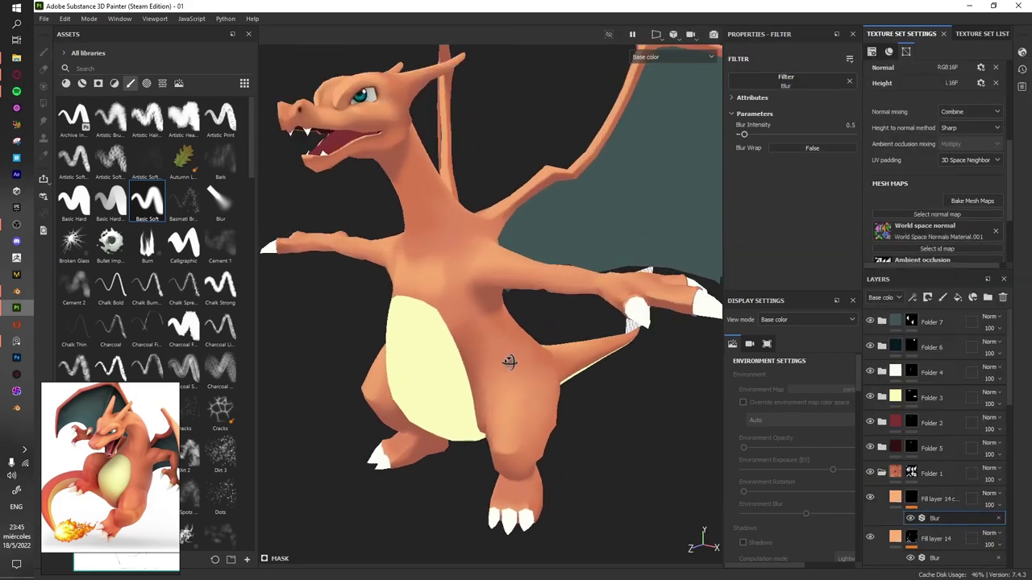
pyautogui.moveTo(508, 361)
pyautogui.keyDown('alt'); pyautogui.mouseDown()
pyautogui.moveTo(510, 427)
pyautogui.moveTo(484, 299)
pyautogui.moveTo(567, 375)
pyautogui.moveTo(471, 331)
pyautogui.mouseUp(); pyautogui.keyUp('alt')
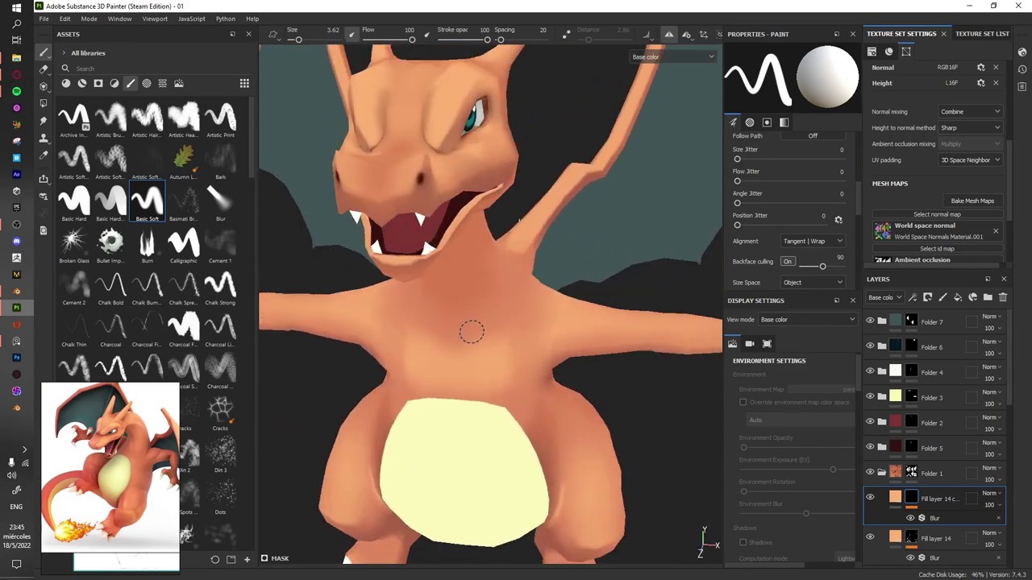
# - Set the copied layer's Blur Intensity to 0.92
pyautogui.keyDown('alt'); pyautogui.moveTo(514, 297); pyautogui.dragTo(476, 330); pyautogui.keyUp('alt')
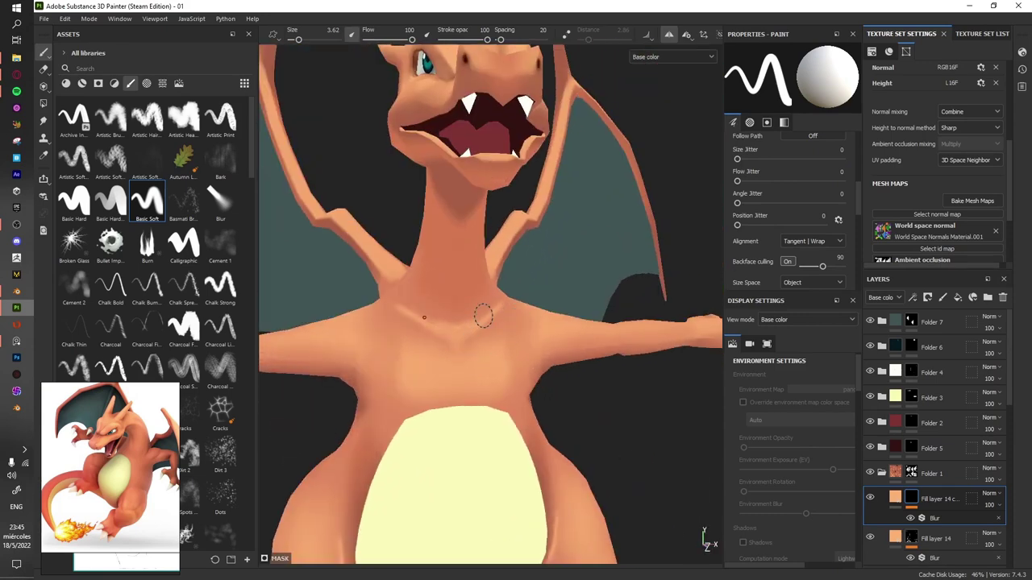
pyautogui.scroll(-3, 515, 295)
pyautogui.moveTo(511, 293)
pyautogui.keyDown('alt'); pyautogui.mouseDown()
pyautogui.moveTo(532, 369)
pyautogui.moveTo(544, 311)
pyautogui.moveTo(462, 303)
pyautogui.moveTo(438, 362)
pyautogui.mouseUp(); pyautogui.keyUp('alt')
pyautogui.scroll(3, 438, 362)
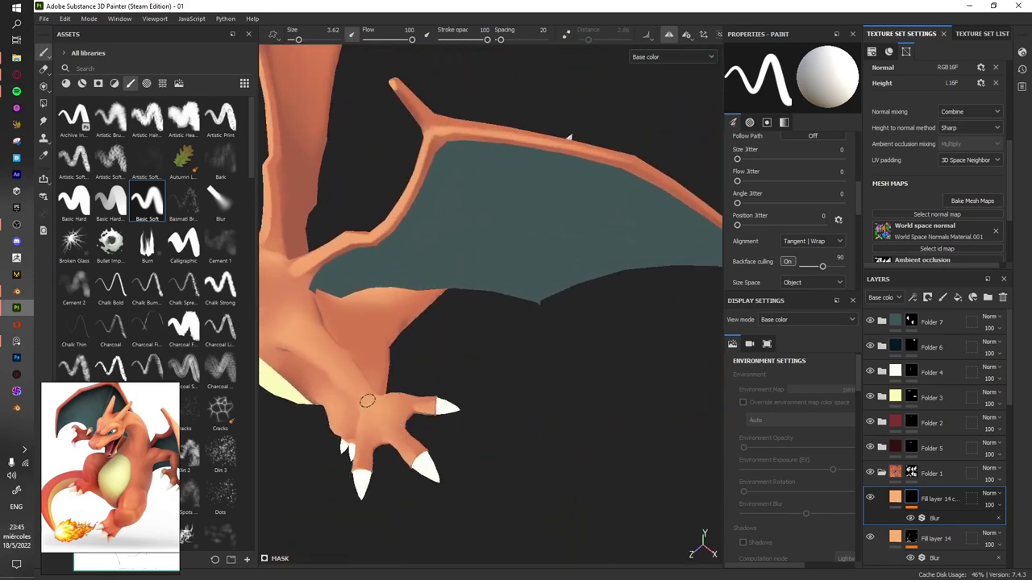
pyautogui.moveTo(367, 401)
pyautogui.keyDown('alt'); pyautogui.mouseDown()
pyautogui.moveTo(390, 464)
pyautogui.moveTo(371, 381)
pyautogui.moveTo(419, 449)
pyautogui.moveTo(363, 392)
pyautogui.moveTo(368, 428)
pyautogui.moveTo(441, 296)
pyautogui.moveTo(403, 323)
pyautogui.moveTo(557, 362)
pyautogui.moveTo(401, 392)
pyautogui.moveTo(435, 339)
pyautogui.mouseUp(); pyautogui.keyUp('alt')
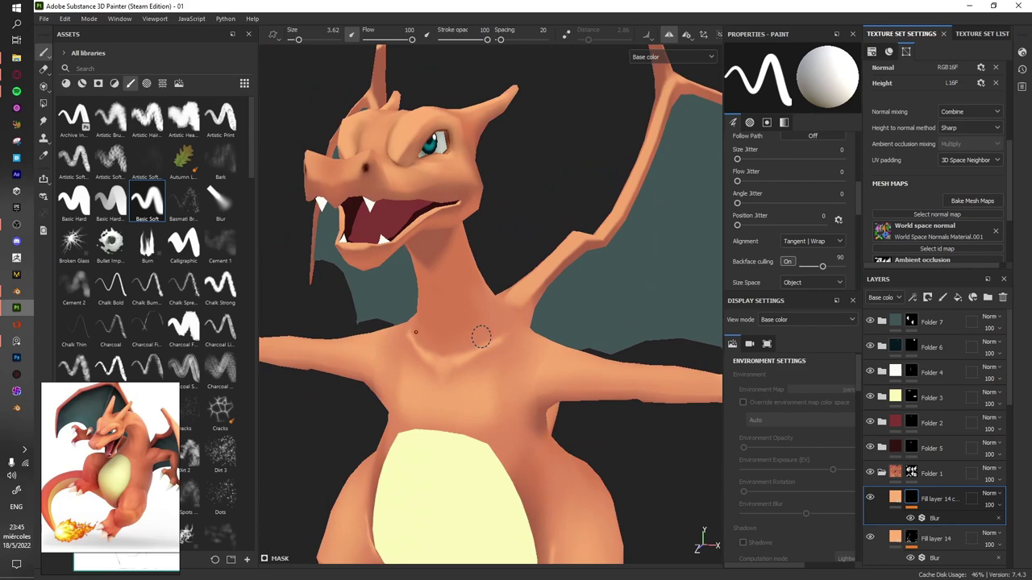
pyautogui.click(935, 517)
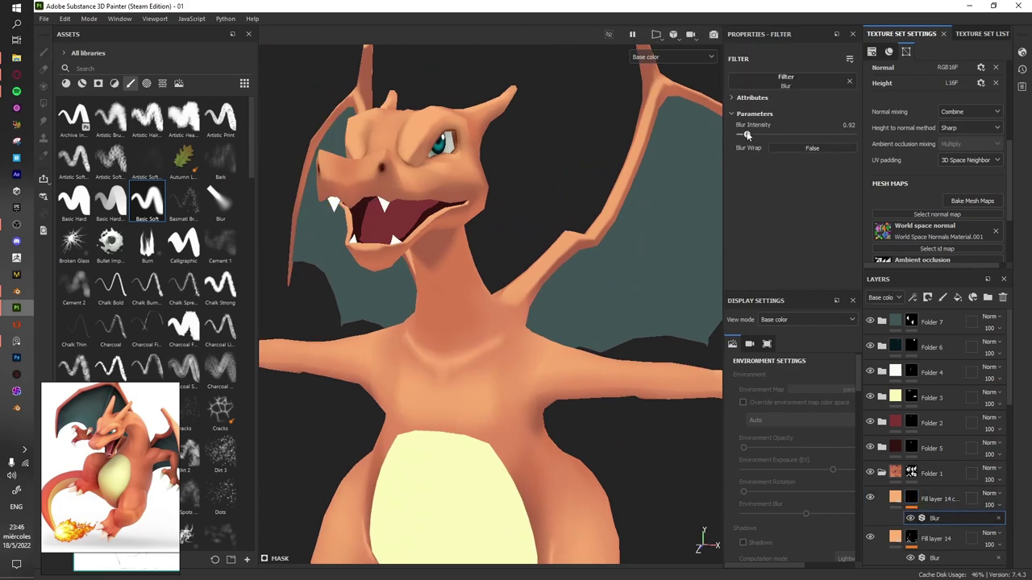
# - Frame Charizard, switch to the brush and set its grayscale to 0.2080 for the neck
pyautogui.press('f')
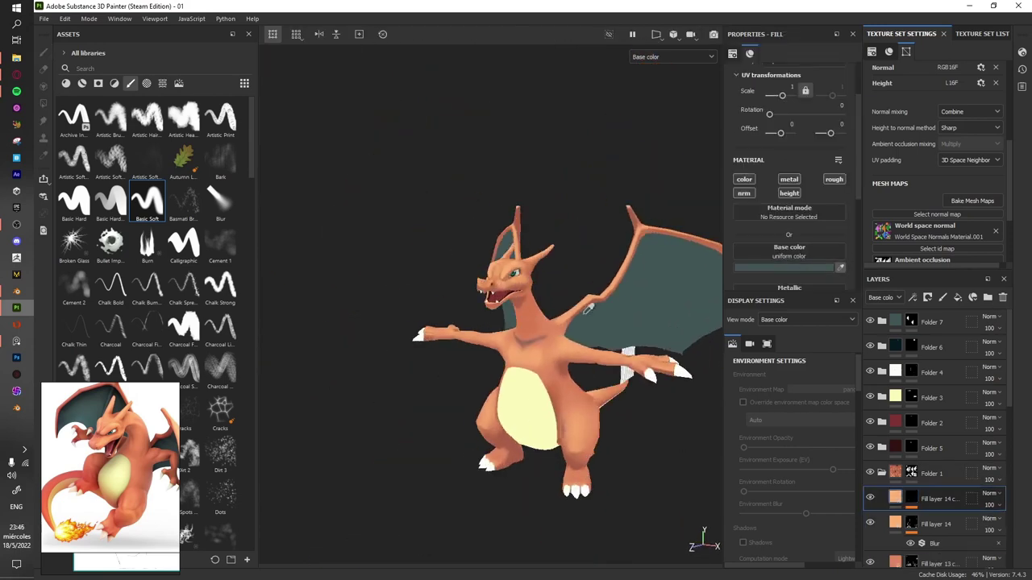
pyautogui.keyDown('alt'); pyautogui.moveTo(538, 327); pyautogui.dragTo(556, 355); pyautogui.keyUp('alt')
pyautogui.keyDown('alt'); pyautogui.moveTo(557, 354); pyautogui.dragTo(569, 373, button='right'); pyautogui.keyUp('alt')
pyautogui.keyDown('alt'); pyautogui.moveTo(569, 373); pyautogui.dragTo(496, 417); pyautogui.keyUp('alt')
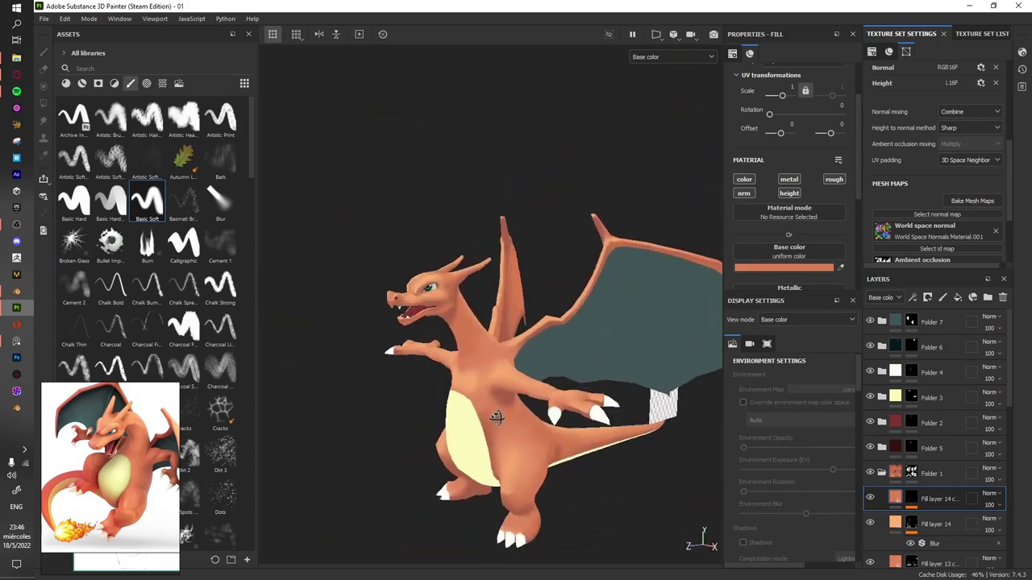
pyautogui.keyDown('alt'); pyautogui.moveTo(564, 403); pyautogui.dragTo(595, 368, button='right'); pyautogui.keyUp('alt')
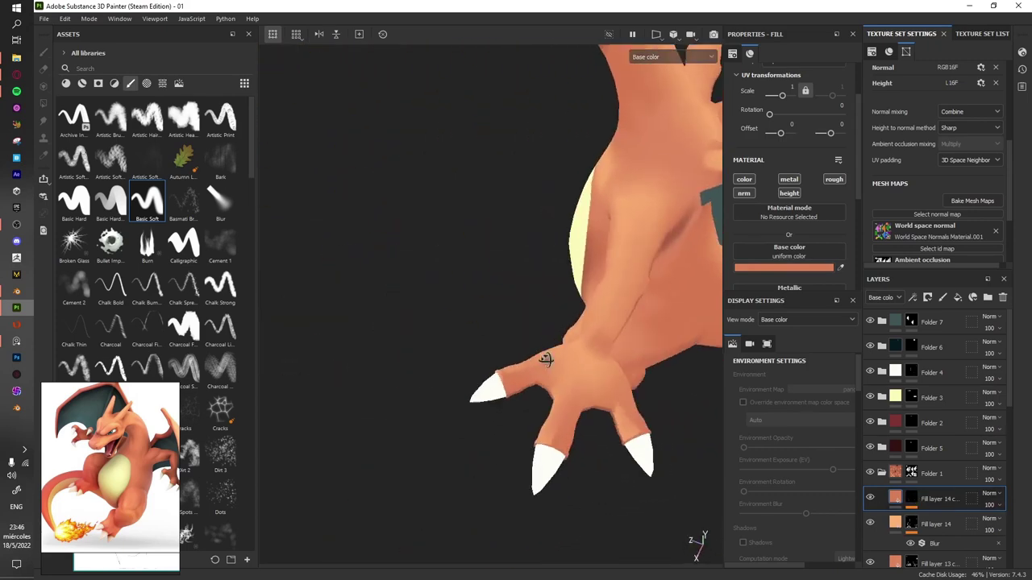
pyautogui.moveTo(594, 369)
pyautogui.keyDown('alt'); pyautogui.mouseDown()
pyautogui.moveTo(516, 387)
pyautogui.moveTo(492, 427)
pyautogui.mouseUp(); pyautogui.keyUp('alt')
pyautogui.press('1')
pyautogui.rightClick(454, 201)
pyautogui.keyDown('alt'); pyautogui.moveTo(493, 426); pyautogui.dragTo(544, 249, button='right'); pyautogui.keyUp('alt')
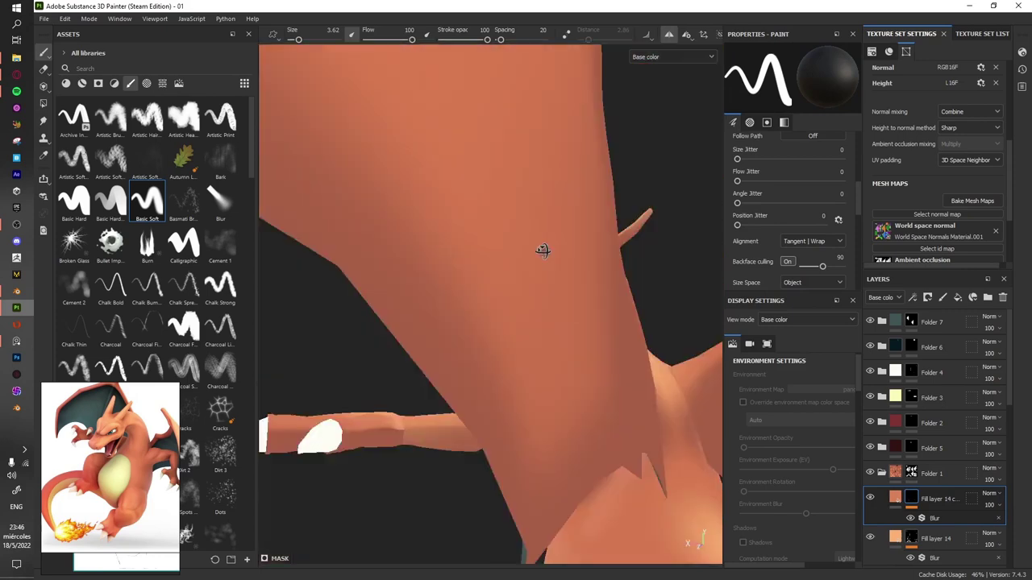
pyautogui.moveTo(543, 249)
pyautogui.keyDown('alt'); pyautogui.mouseDown()
pyautogui.moveTo(492, 362)
pyautogui.moveTo(498, 256)
pyautogui.moveTo(488, 349)
pyautogui.moveTo(429, 321)
pyautogui.moveTo(461, 395)
pyautogui.moveTo(493, 420)
pyautogui.moveTo(454, 391)
pyautogui.moveTo(521, 344)
pyautogui.moveTo(511, 391)
pyautogui.moveTo(556, 279)
pyautogui.mouseUp(); pyautogui.keyUp('alt')
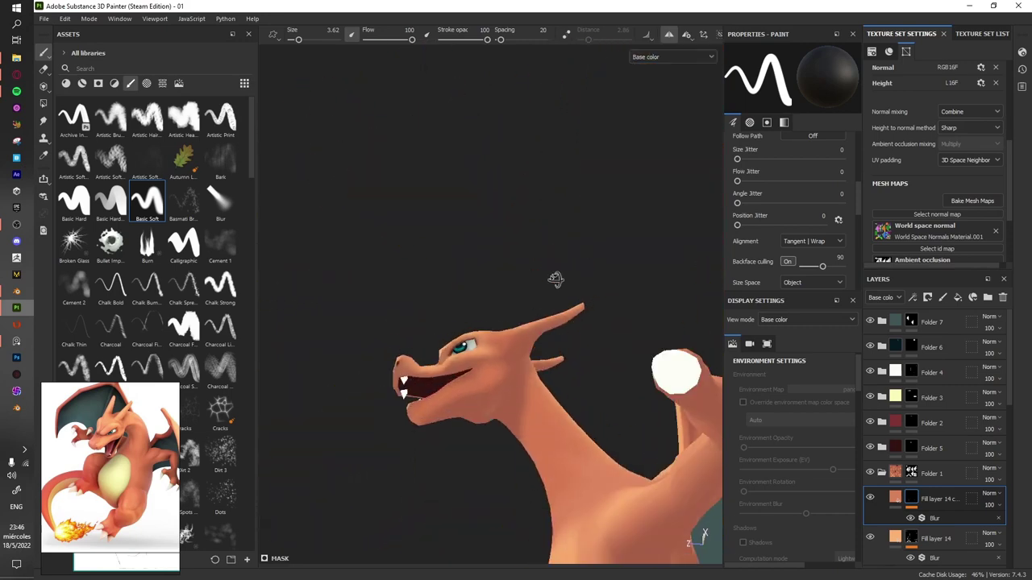
# - Duplicate the Fill layer 14 copy and select the new layer's fill
pyautogui.rightClick(952, 499)
pyautogui.click(952, 520)
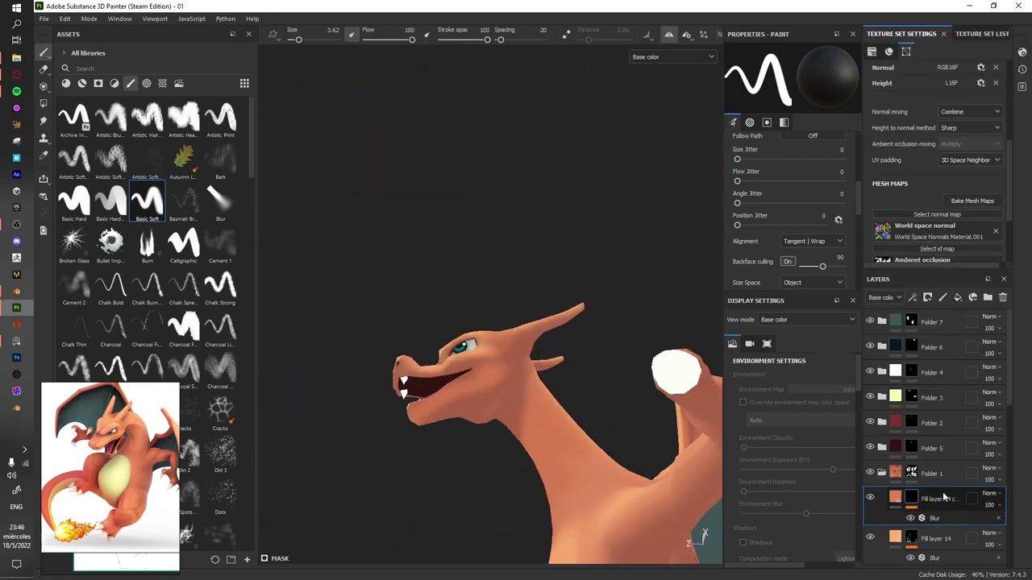
pyautogui.rightClick(946, 498)
pyautogui.click(920, 500)
pyautogui.rightClick(920, 500)
pyautogui.click(979, 171)
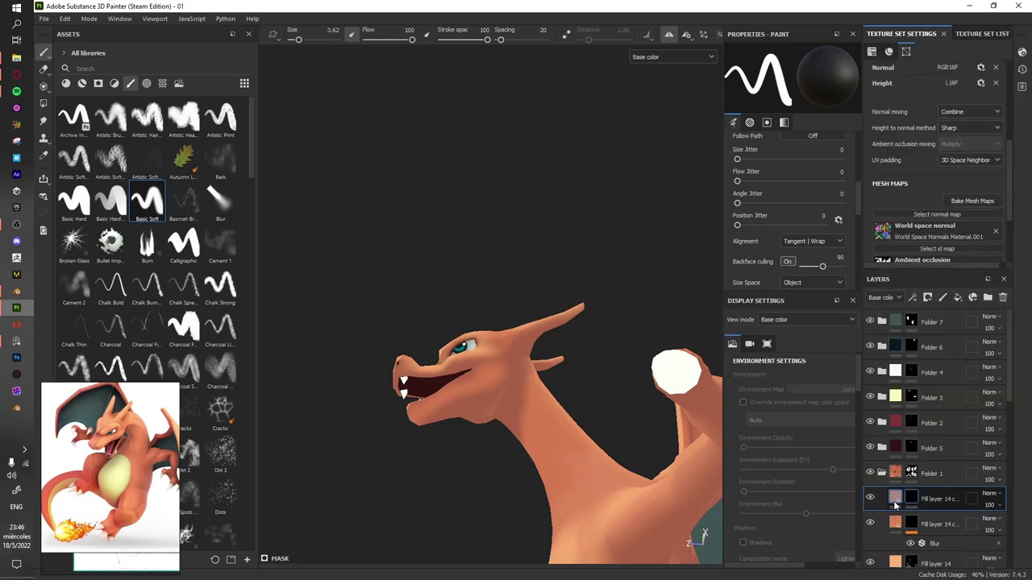
pyautogui.click(894, 503)
# - Switch to the brush and set the painting colour to white
pyautogui.keyDown('alt'); pyautogui.moveTo(488, 401); pyautogui.dragTo(507, 348); pyautogui.keyUp('alt')
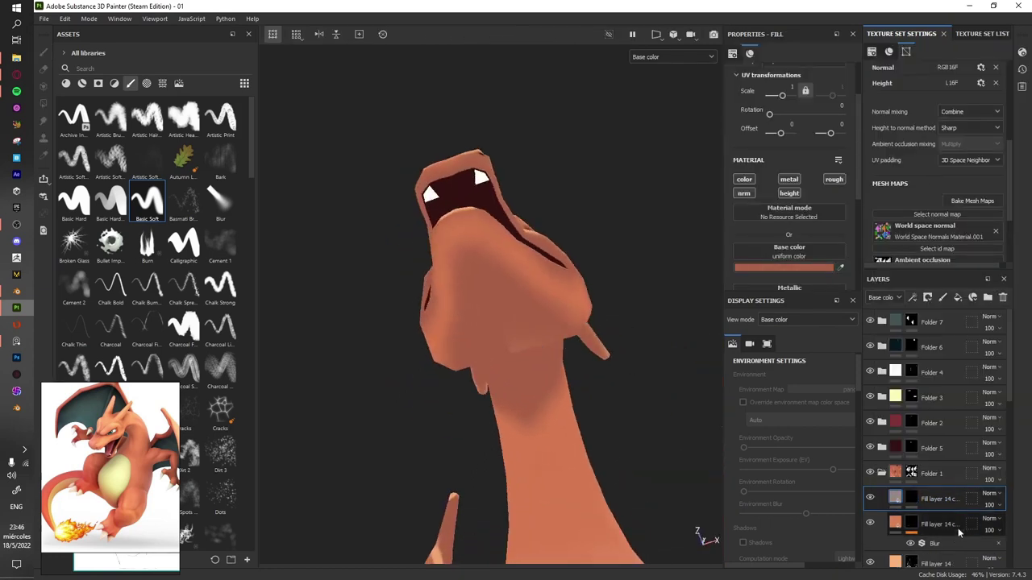
pyautogui.press('1')
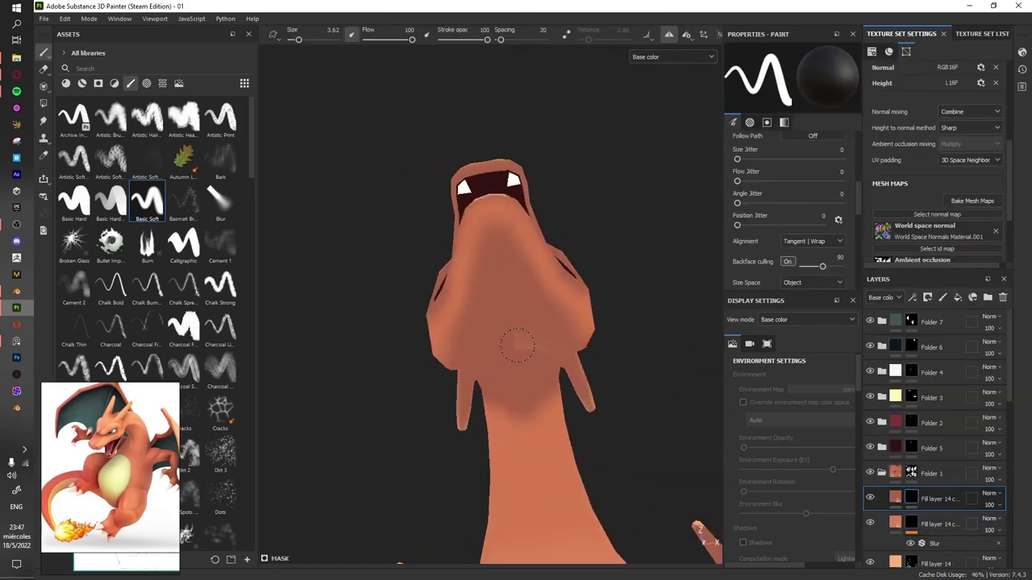
pyautogui.rightClick(542, 365)
pyautogui.click(668, 460)
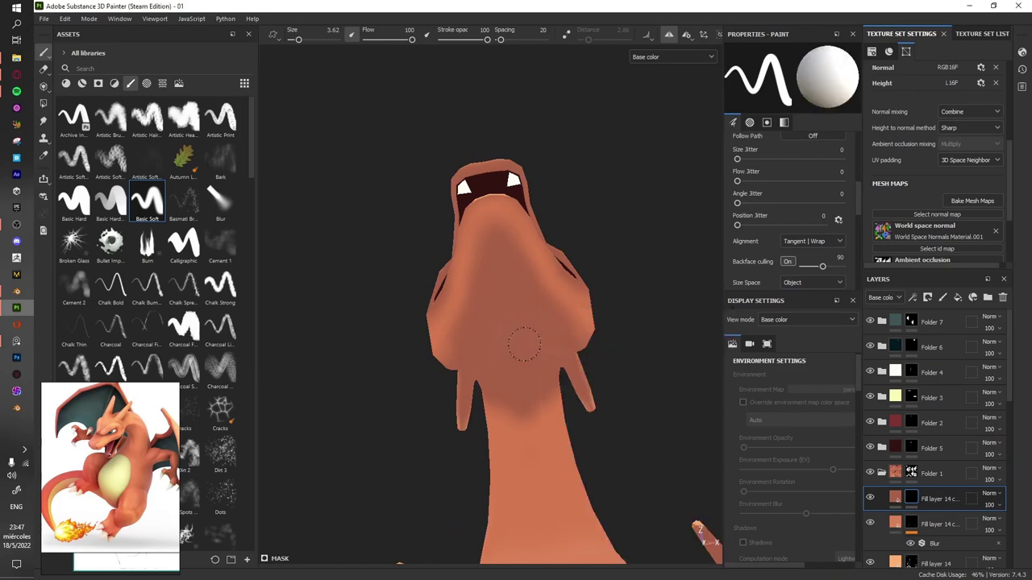
pyautogui.keyDown('alt'); pyautogui.moveTo(540, 362); pyautogui.dragTo(567, 286); pyautogui.keyUp('alt')
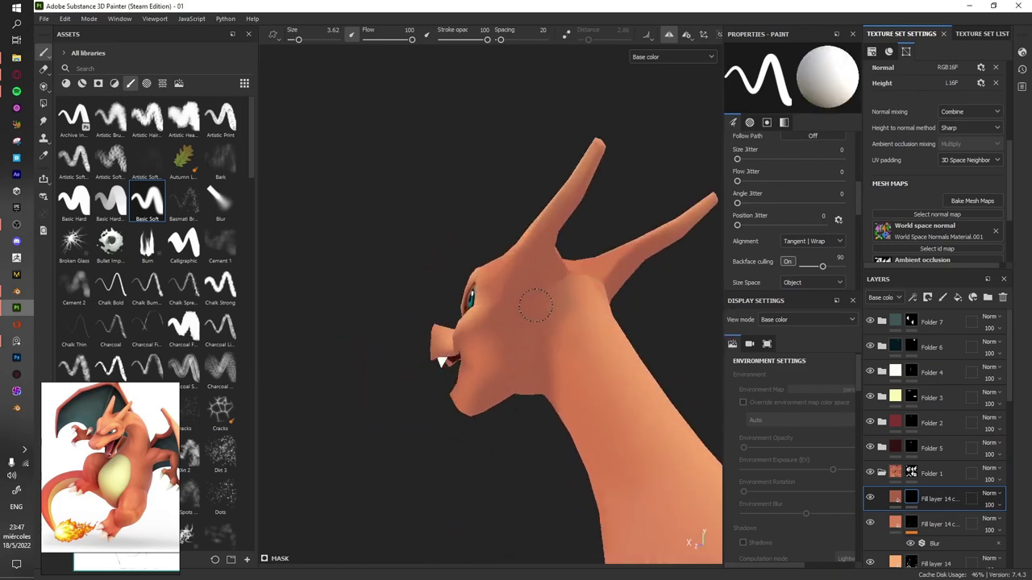
pyautogui.keyDown('alt'); pyautogui.moveTo(549, 292); pyautogui.dragTo(564, 355); pyautogui.keyUp('alt')
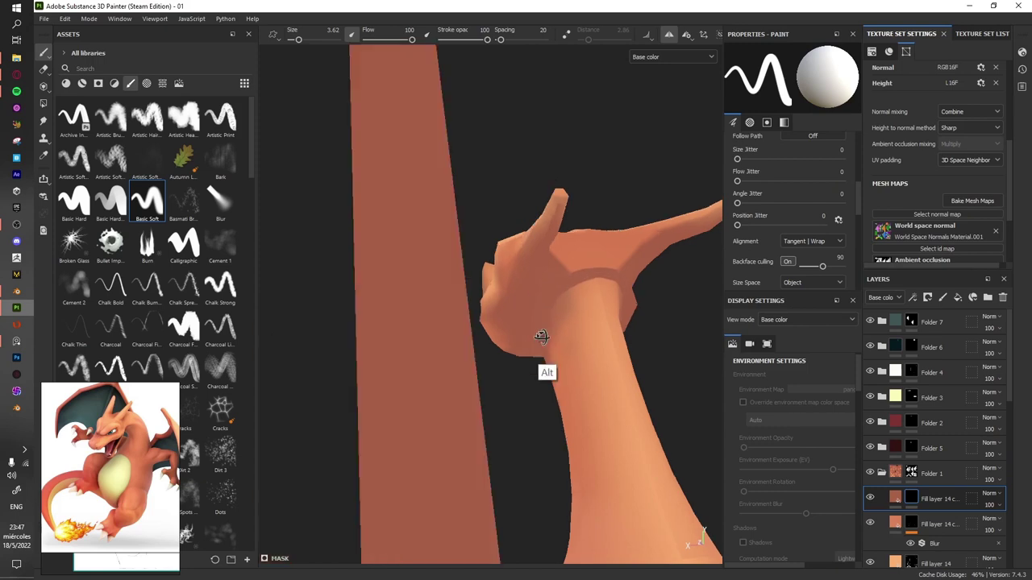
# - Add a Blur filter to the upper fill layer and reselect its mask
pyautogui.rightClick(915, 498)
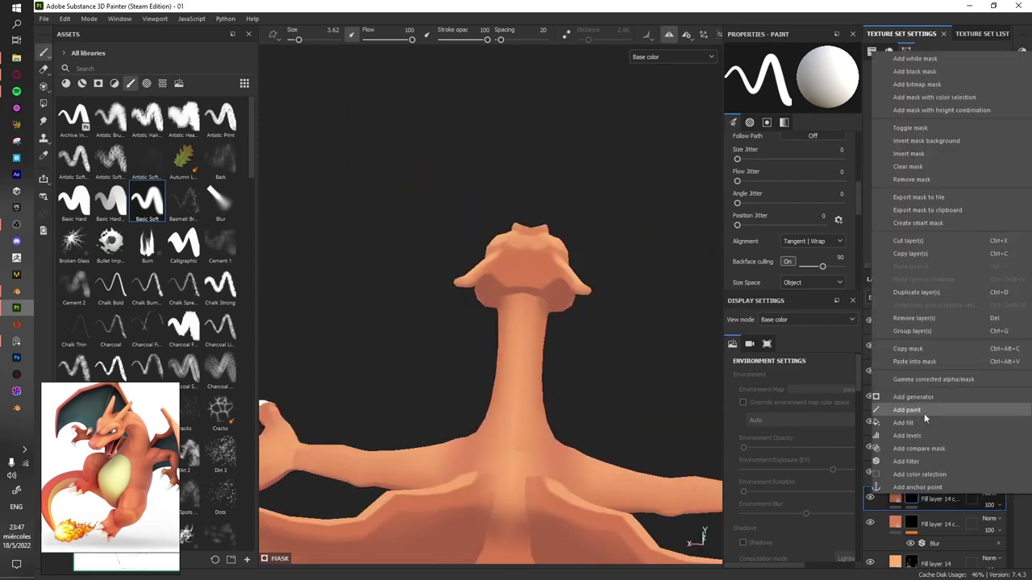
pyautogui.click(906, 461)
pyautogui.click(808, 84)
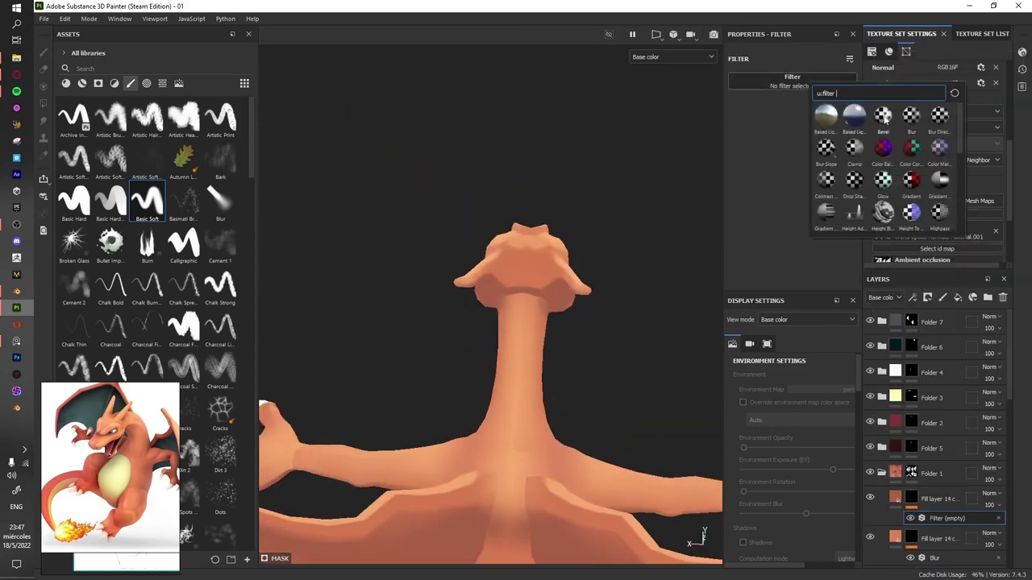
pyautogui.moveTo(564, 290)
pyautogui.keyDown('alt'); pyautogui.mouseDown()
pyautogui.moveTo(548, 282)
pyautogui.moveTo(529, 375)
pyautogui.moveTo(458, 297)
pyautogui.mouseUp(); pyautogui.keyUp('alt')
pyautogui.click(911, 499)
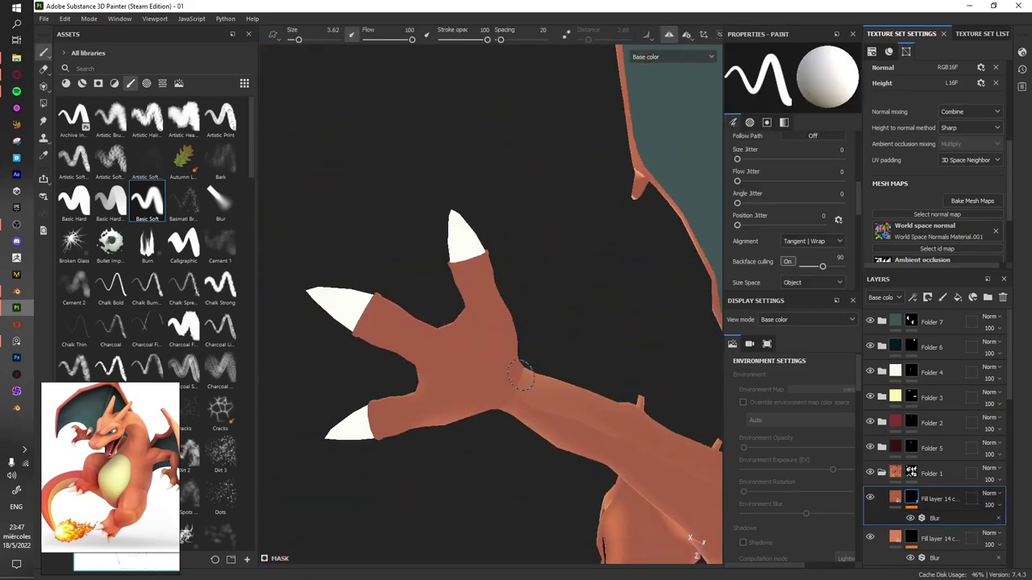
# - Orbit and zoom around the chest, belly and arm to review the shading
pyautogui.moveTo(526, 400)
pyautogui.keyDown('alt'); pyautogui.mouseDown()
pyautogui.moveTo(534, 375)
pyautogui.moveTo(610, 387)
pyautogui.moveTo(522, 376)
pyautogui.mouseUp(); pyautogui.keyUp('alt')
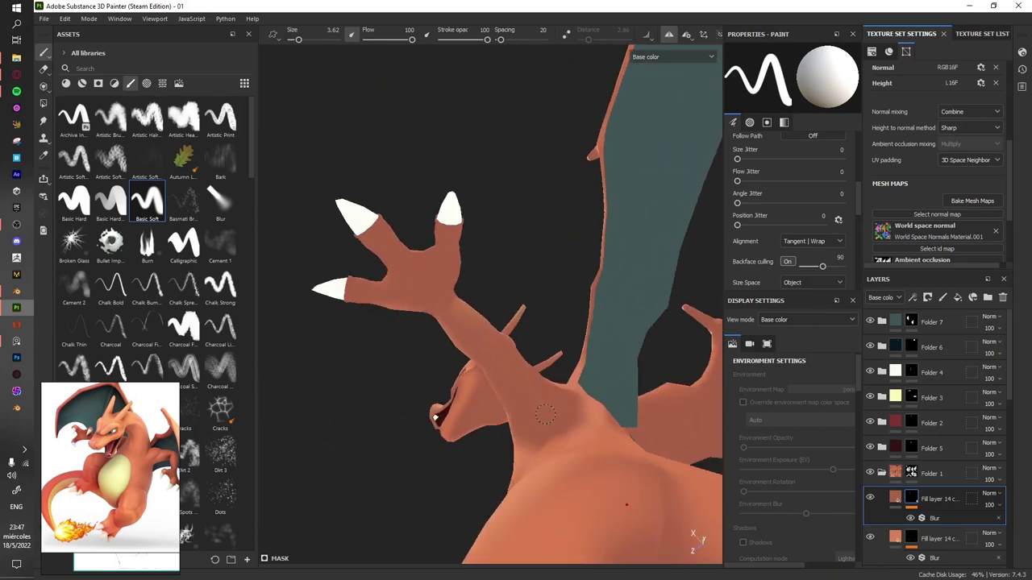
pyautogui.moveTo(545, 414)
pyautogui.keyDown('alt'); pyautogui.mouseDown()
pyautogui.moveTo(560, 435)
pyautogui.moveTo(505, 373)
pyautogui.moveTo(548, 444)
pyautogui.moveTo(552, 427)
pyautogui.moveTo(532, 395)
pyautogui.moveTo(478, 376)
pyautogui.moveTo(505, 387)
pyautogui.moveTo(480, 379)
pyautogui.moveTo(631, 343)
pyautogui.moveTo(499, 356)
pyautogui.moveTo(609, 334)
pyautogui.moveTo(594, 276)
pyautogui.moveTo(483, 373)
pyautogui.mouseUp(); pyautogui.keyUp('alt')
pyautogui.scroll(-5, 560, 408)
pyautogui.scroll(2, 599, 415)
pyautogui.scroll(3, 532, 395)
pyautogui.scroll(-3, 480, 379)
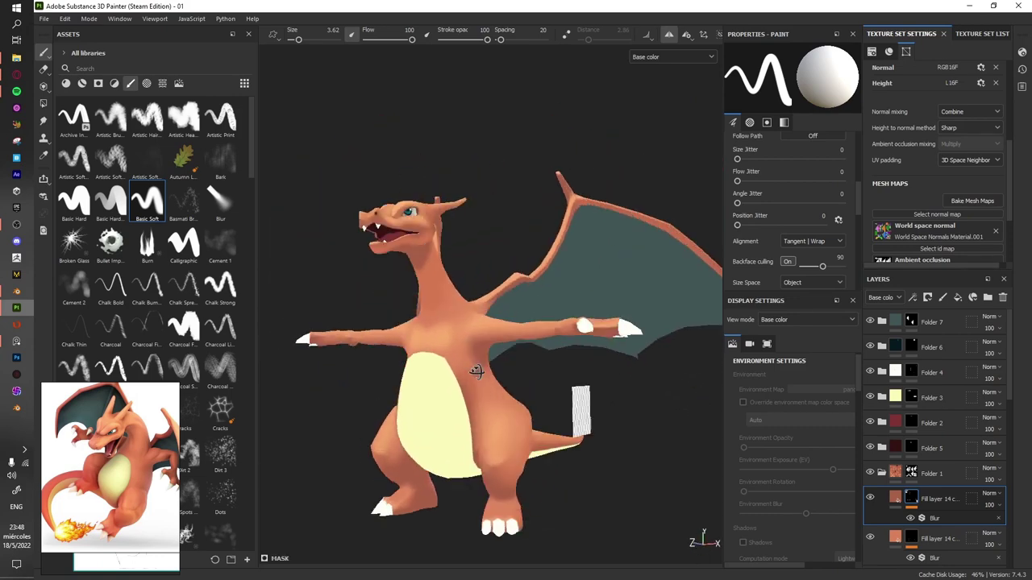
pyautogui.moveTo(484, 373)
pyautogui.keyDown('alt'); pyautogui.mouseDown(button='right')
pyautogui.moveTo(537, 362)
pyautogui.moveTo(489, 173)
pyautogui.mouseUp(button='right'); pyautogui.keyUp('alt')
pyautogui.moveTo(489, 173)
pyautogui.keyDown('alt'); pyautogui.mouseDown()
pyautogui.moveTo(564, 338)
pyautogui.moveTo(454, 307)
pyautogui.moveTo(564, 341)
pyautogui.moveTo(532, 345)
pyautogui.mouseUp(); pyautogui.keyUp('alt')
pyautogui.scroll(2, 521, 379)
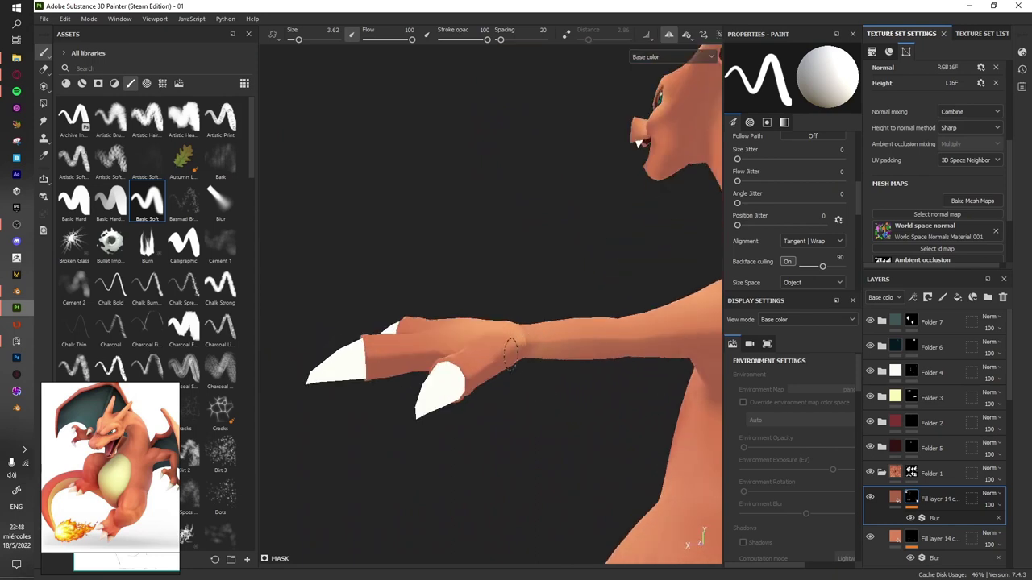
# - Inspect the clawed hand, wing, back and tail up close
pyautogui.moveTo(636, 346)
pyautogui.keyDown('alt'); pyautogui.mouseDown()
pyautogui.moveTo(516, 387)
pyautogui.moveTo(543, 325)
pyautogui.mouseUp(); pyautogui.keyUp('alt')
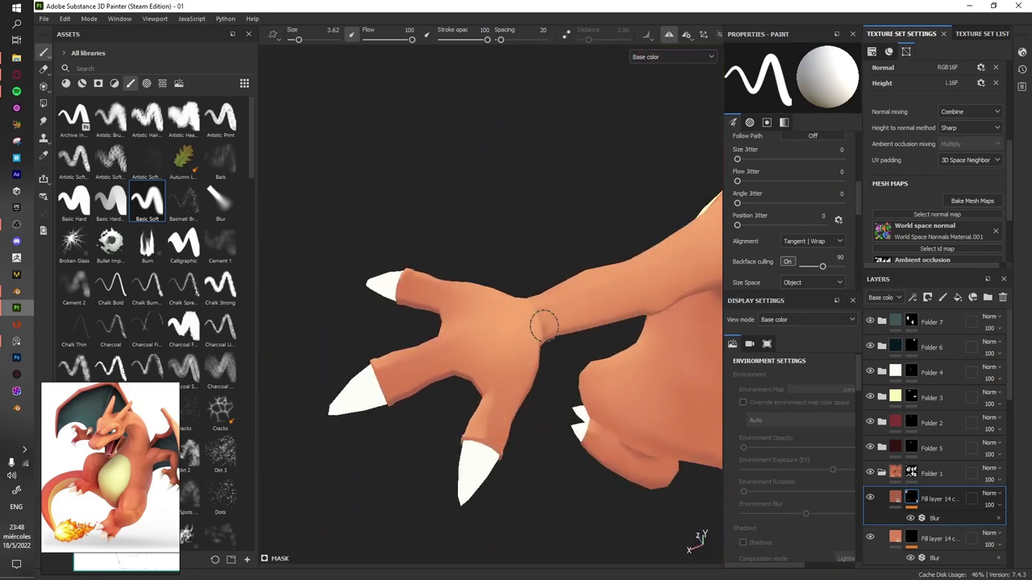
pyautogui.scroll(5, 565, 362)
pyautogui.moveTo(587, 380)
pyautogui.keyDown('alt'); pyautogui.mouseDown()
pyautogui.moveTo(499, 369)
pyautogui.moveTo(537, 341)
pyautogui.mouseUp(); pyautogui.keyUp('alt')
pyautogui.scroll(-5, 500, 367)
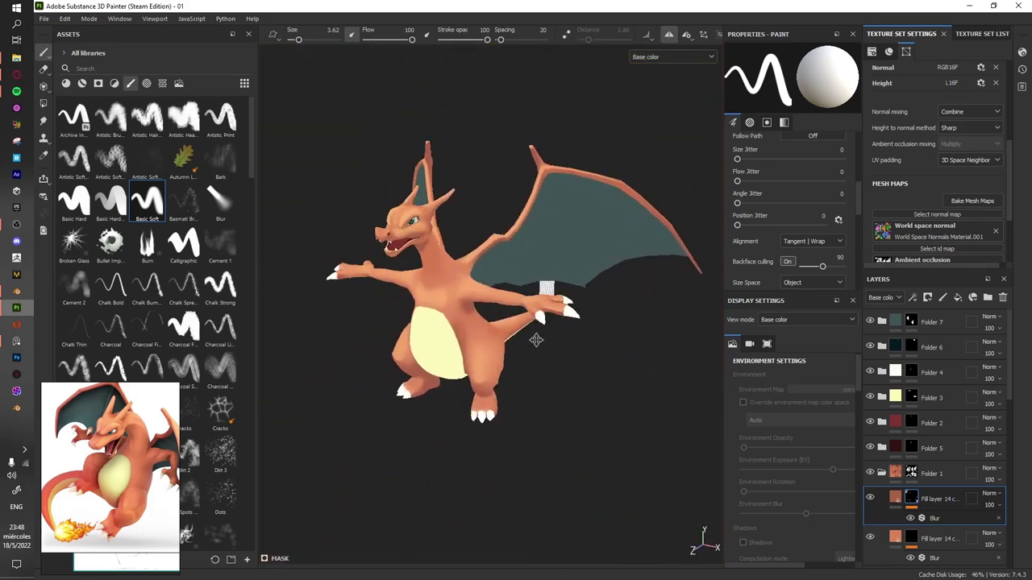
pyautogui.scroll(3, 511, 376)
pyautogui.moveTo(510, 376)
pyautogui.keyDown('alt'); pyautogui.mouseDown()
pyautogui.moveTo(511, 364)
pyautogui.moveTo(486, 350)
pyautogui.moveTo(525, 366)
pyautogui.moveTo(534, 306)
pyautogui.moveTo(500, 346)
pyautogui.moveTo(565, 421)
pyautogui.moveTo(512, 393)
pyautogui.moveTo(469, 296)
pyautogui.moveTo(473, 376)
pyautogui.moveTo(509, 394)
pyautogui.moveTo(472, 276)
pyautogui.mouseUp(); pyautogui.keyUp('alt')
pyautogui.scroll(3, 516, 330)
pyautogui.scroll(-3, 471, 311)
pyautogui.scroll(-2, 500, 347)
pyautogui.scroll(3, 469, 297)
pyautogui.scroll(2, 468, 296)
pyautogui.moveTo(485, 377)
pyautogui.keyDown('alt'); pyautogui.mouseDown()
pyautogui.moveTo(548, 208)
pyautogui.moveTo(484, 396)
pyautogui.moveTo(592, 427)
pyautogui.mouseUp(); pyautogui.keyUp('alt')
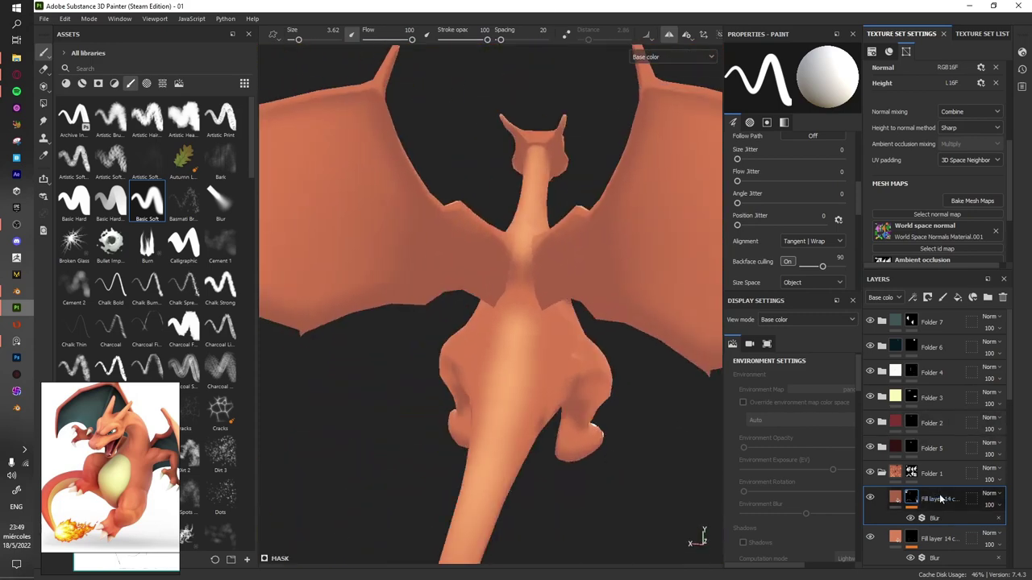
# - Duplicate the body fill layer and give the copy a black mask with a Blur filter
pyautogui.rightClick(914, 502)
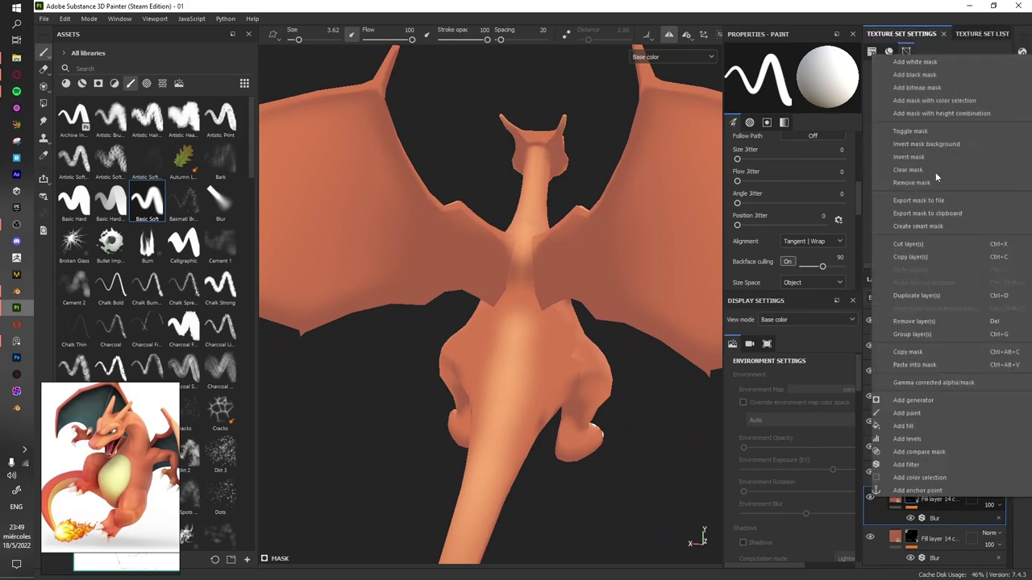
pyautogui.click(935, 180)
pyautogui.rightClick(913, 499)
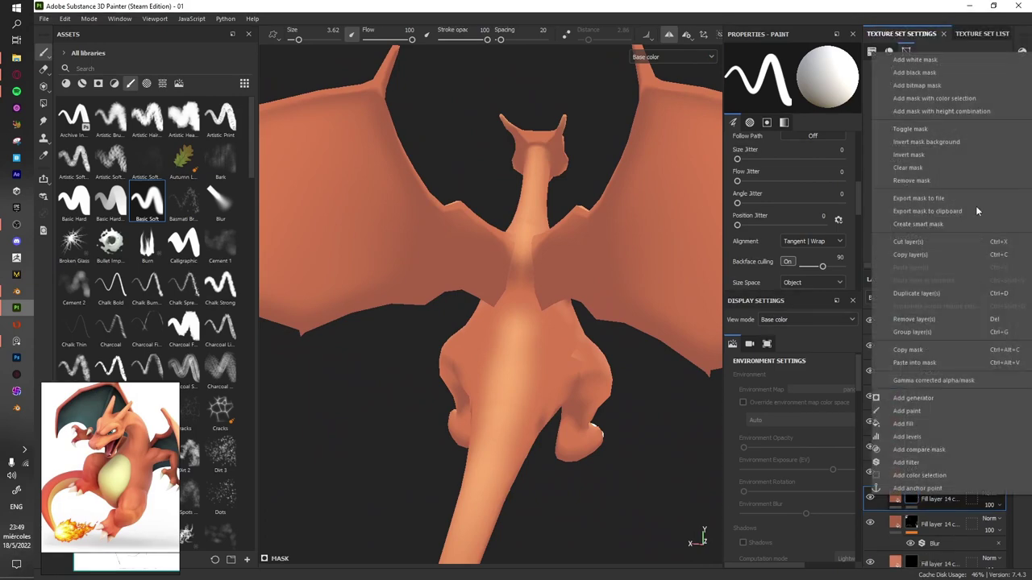
pyautogui.click(930, 74)
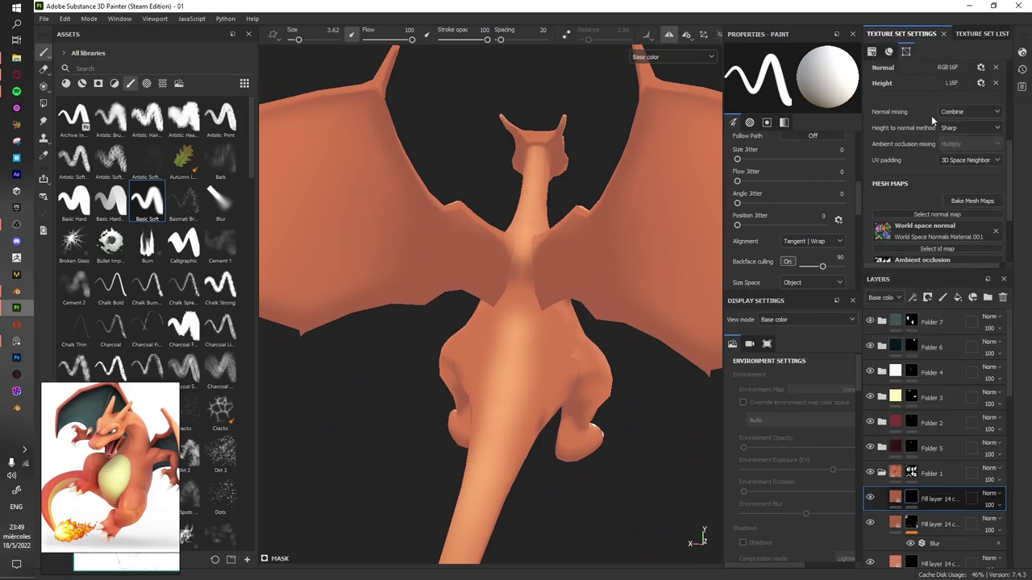
pyautogui.click(913, 500)
pyautogui.rightClick(914, 500)
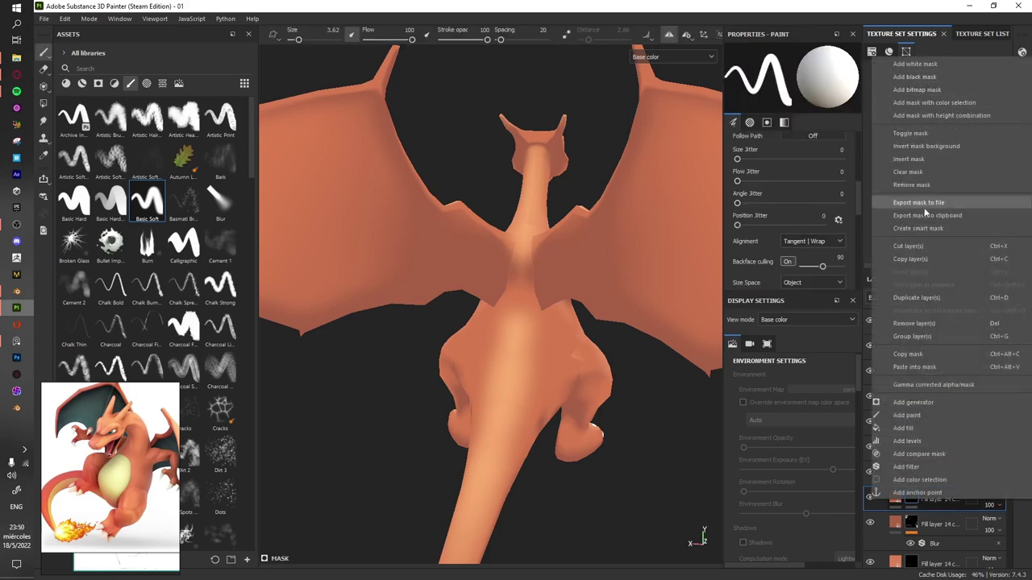
pyautogui.click(906, 467)
pyautogui.click(913, 500)
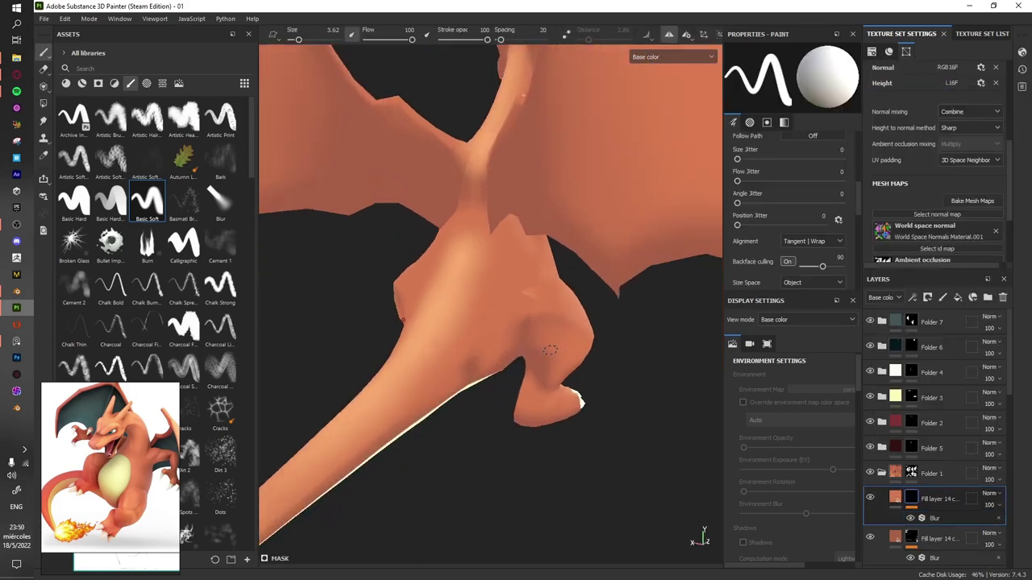
# - Set the Blur filter intensity to about 1.07, then reselect the layer's mask
pyautogui.scroll(3, 516, 285)
pyautogui.scroll(2, 590, 278)
pyautogui.moveTo(538, 293)
pyautogui.keyDown('alt'); pyautogui.mouseDown()
pyautogui.moveTo(560, 320)
pyautogui.moveTo(465, 484)
pyautogui.moveTo(391, 392)
pyautogui.moveTo(475, 351)
pyautogui.moveTo(514, 373)
pyautogui.moveTo(584, 372)
pyautogui.moveTo(524, 461)
pyautogui.moveTo(535, 365)
pyautogui.mouseUp(); pyautogui.keyUp('alt')
pyautogui.press('f')
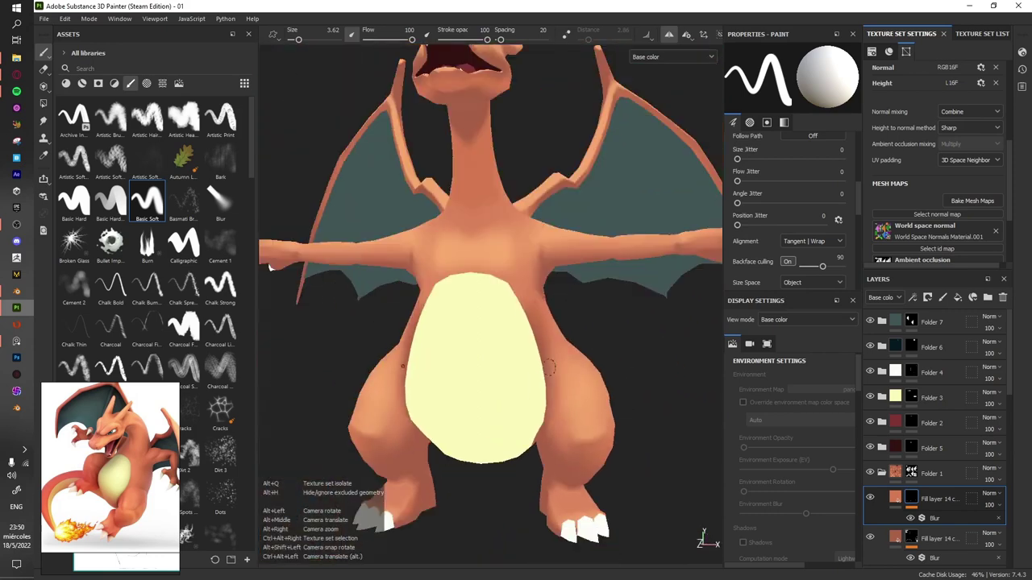
pyautogui.click(931, 519)
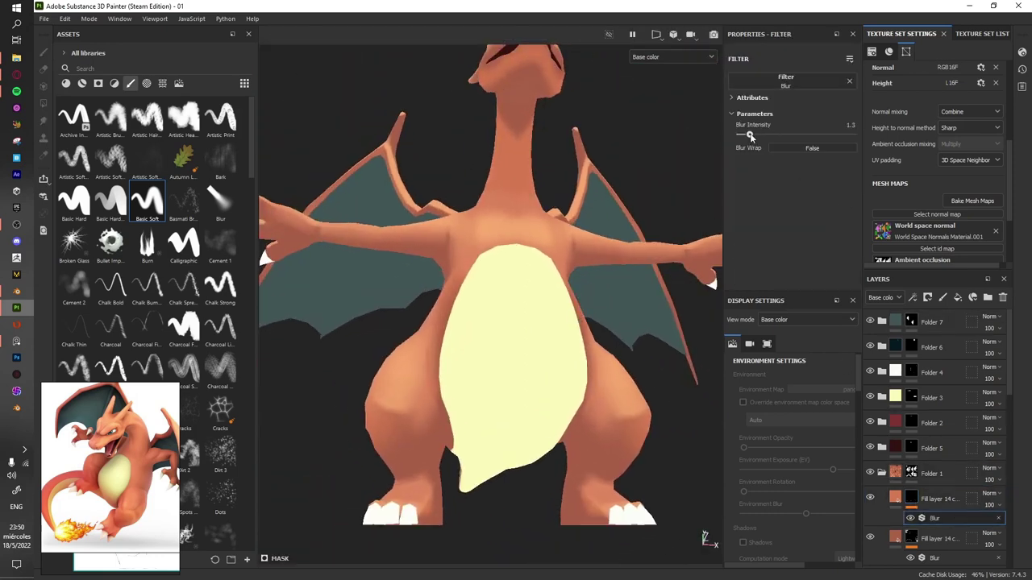
pyautogui.keyDown('alt'); pyautogui.moveTo(463, 394); pyautogui.dragTo(554, 398); pyautogui.keyUp('alt')
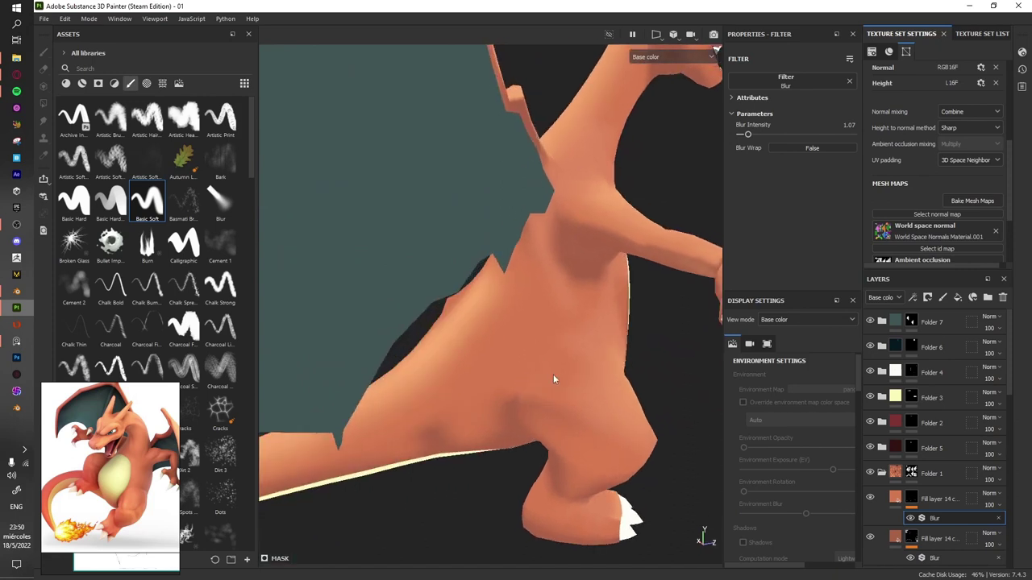
pyautogui.click(885, 502)
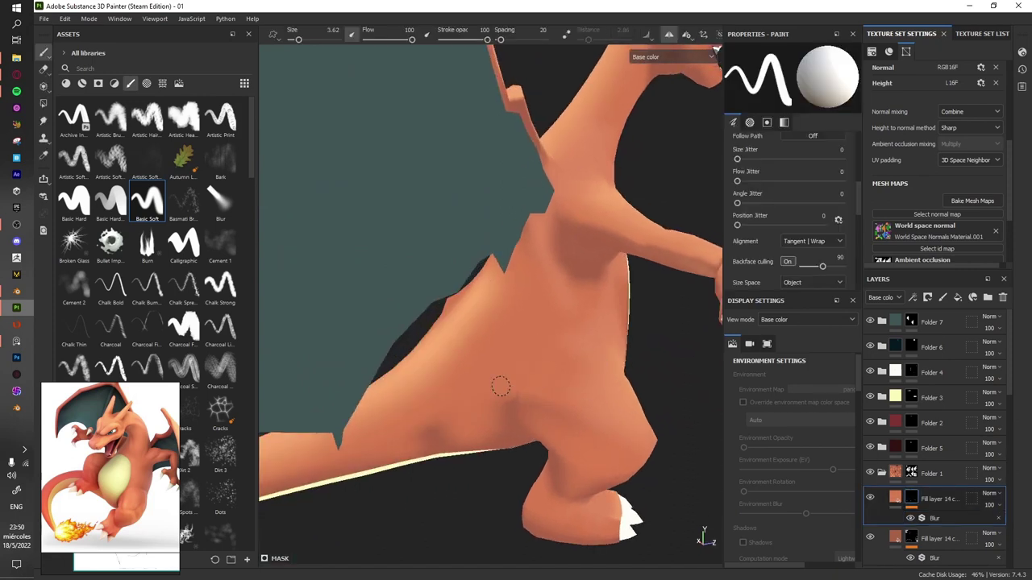
# - Orbit around the neck, wings and belly to inspect the blurred shading
pyautogui.moveTo(559, 394)
pyautogui.keyDown('alt'); pyautogui.mouseDown()
pyautogui.moveTo(539, 358)
pyautogui.moveTo(504, 379)
pyautogui.moveTo(572, 408)
pyautogui.moveTo(509, 357)
pyautogui.moveTo(528, 419)
pyautogui.moveTo(456, 392)
pyautogui.moveTo(451, 373)
pyautogui.moveTo(461, 427)
pyautogui.moveTo(522, 440)
pyautogui.mouseUp(); pyautogui.keyUp('alt')
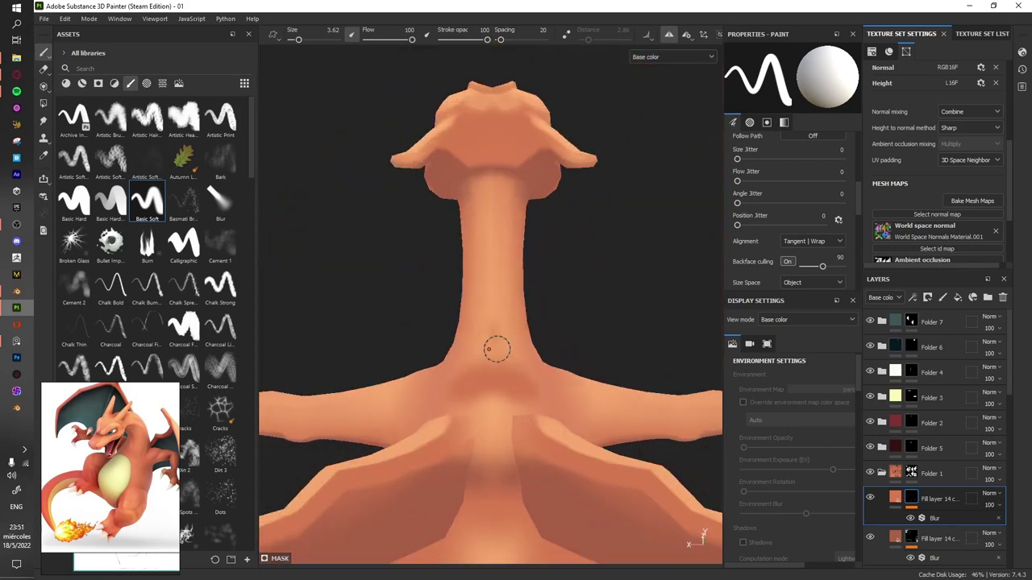
pyautogui.moveTo(493, 182)
pyautogui.keyDown('alt'); pyautogui.mouseDown()
pyautogui.moveTo(530, 387)
pyautogui.moveTo(573, 233)
pyautogui.moveTo(537, 307)
pyautogui.moveTo(466, 256)
pyautogui.moveTo(550, 321)
pyautogui.moveTo(534, 454)
pyautogui.moveTo(514, 333)
pyautogui.mouseUp(); pyautogui.keyUp('alt')
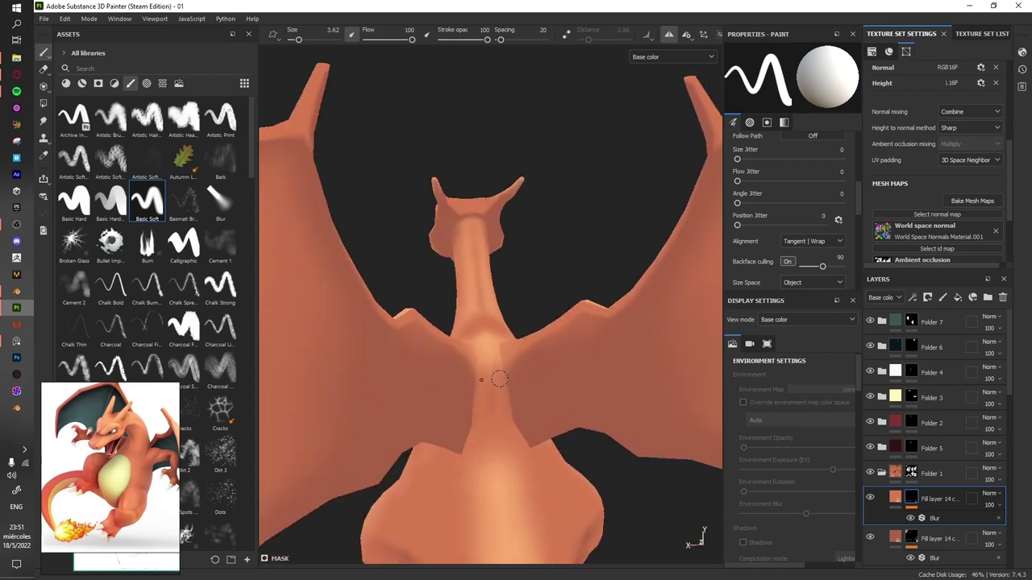
pyautogui.moveTo(523, 360)
pyautogui.keyDown('alt'); pyautogui.mouseDown()
pyautogui.moveTo(527, 405)
pyautogui.moveTo(594, 338)
pyautogui.moveTo(580, 394)
pyautogui.moveTo(535, 380)
pyautogui.moveTo(617, 398)
pyautogui.moveTo(516, 395)
pyautogui.moveTo(426, 341)
pyautogui.moveTo(610, 348)
pyautogui.mouseUp(); pyautogui.keyUp('alt')
pyautogui.scroll(-3, 610, 348)
pyautogui.scroll(3, 522, 398)
pyautogui.moveTo(522, 398)
pyautogui.keyDown('alt'); pyautogui.mouseDown()
pyautogui.moveTo(502, 396)
pyautogui.moveTo(524, 403)
pyautogui.mouseUp(); pyautogui.keyUp('alt')
# - Select the lower fill copy's mask, reframe Charizard, then open the pale yellow Fill layer 3 in Folder 3
pyautogui.click(906, 540)
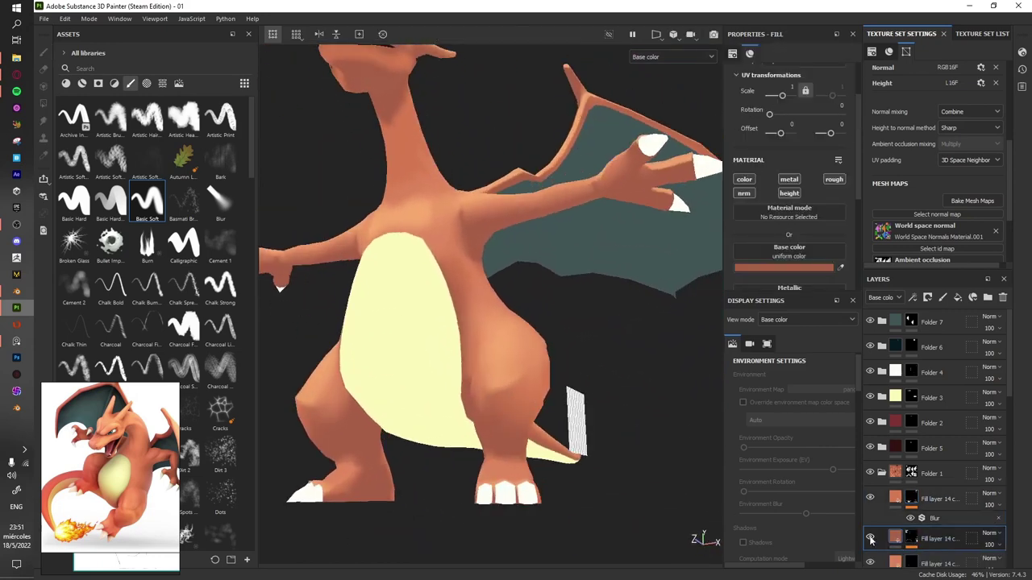
pyautogui.click(914, 538)
pyautogui.moveTo(526, 430)
pyautogui.keyDown('alt'); pyautogui.mouseDown()
pyautogui.moveTo(505, 452)
pyautogui.moveTo(519, 444)
pyautogui.moveTo(480, 446)
pyautogui.moveTo(519, 357)
pyautogui.moveTo(551, 386)
pyautogui.moveTo(516, 378)
pyautogui.moveTo(578, 346)
pyautogui.mouseUp(); pyautogui.keyUp('alt')
pyautogui.scroll(-3, 519, 357)
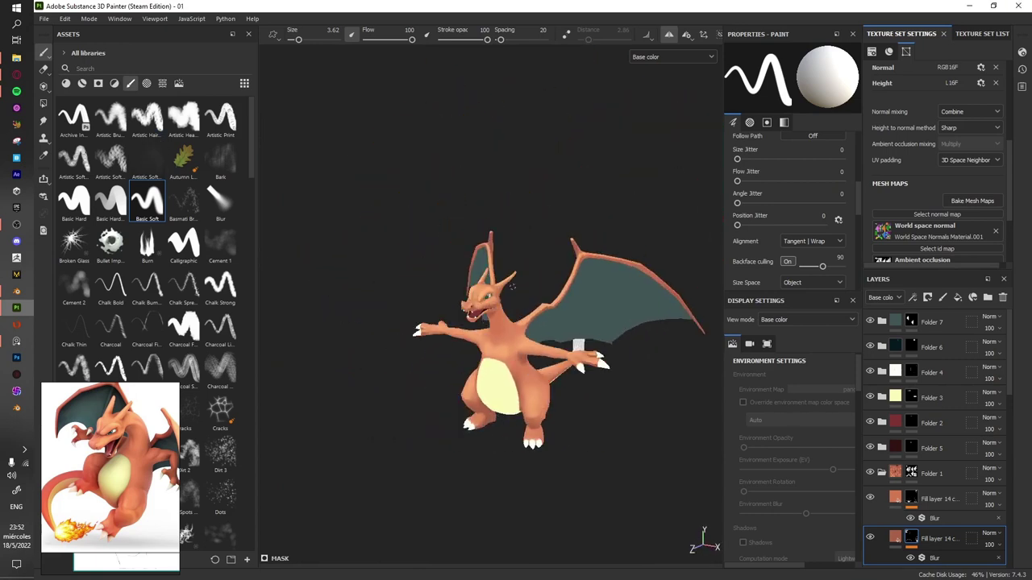
pyautogui.moveTo(512, 284)
pyautogui.keyDown('alt'); pyautogui.mouseDown()
pyautogui.moveTo(508, 331)
pyautogui.moveTo(395, 271)
pyautogui.moveTo(424, 345)
pyautogui.moveTo(427, 322)
pyautogui.moveTo(434, 370)
pyautogui.moveTo(534, 357)
pyautogui.moveTo(540, 346)
pyautogui.moveTo(583, 365)
pyautogui.moveTo(499, 436)
pyautogui.mouseUp(); pyautogui.keyUp('alt')
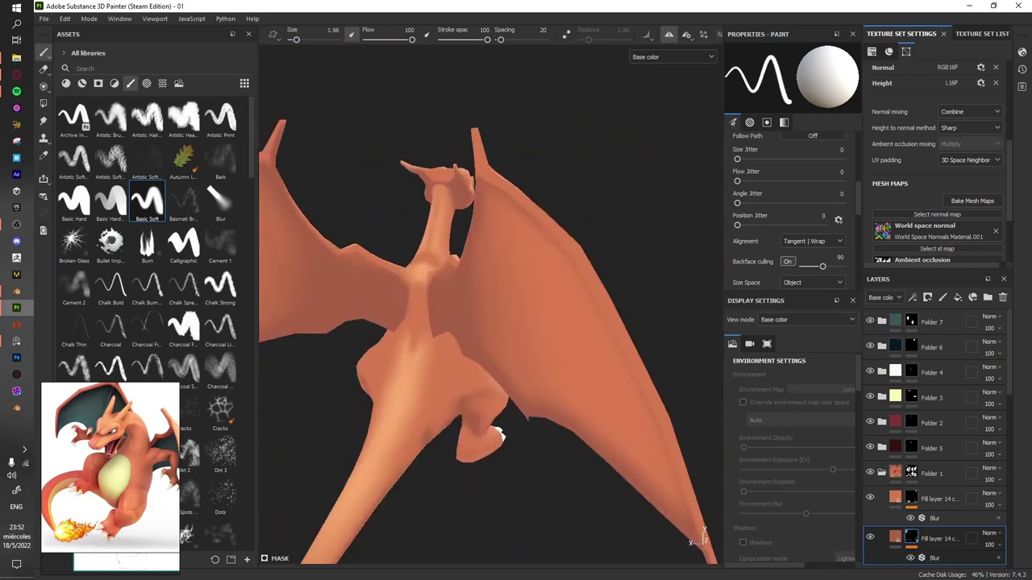
pyautogui.press('f')
pyautogui.click(881, 397)
pyautogui.click(884, 427)
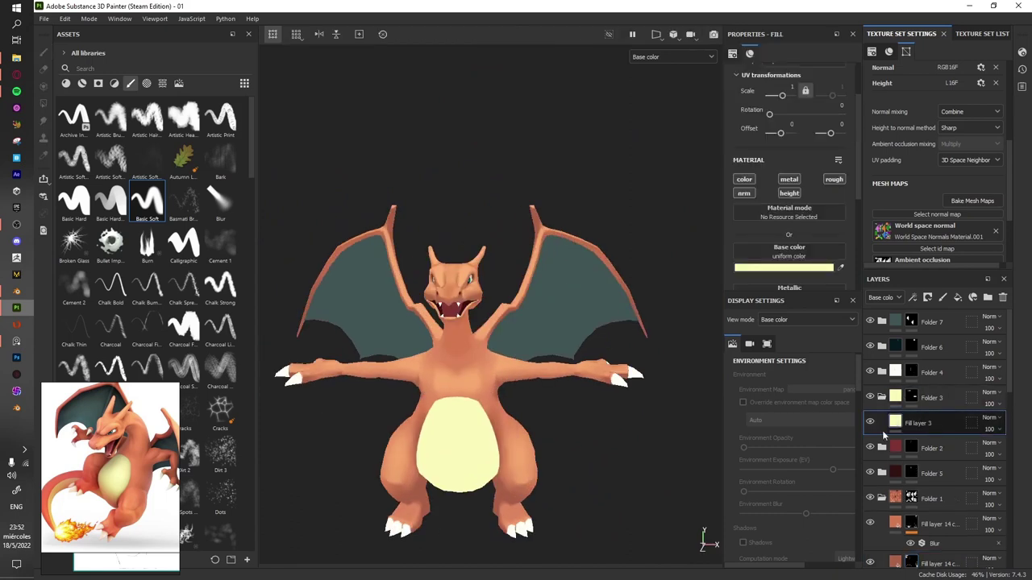
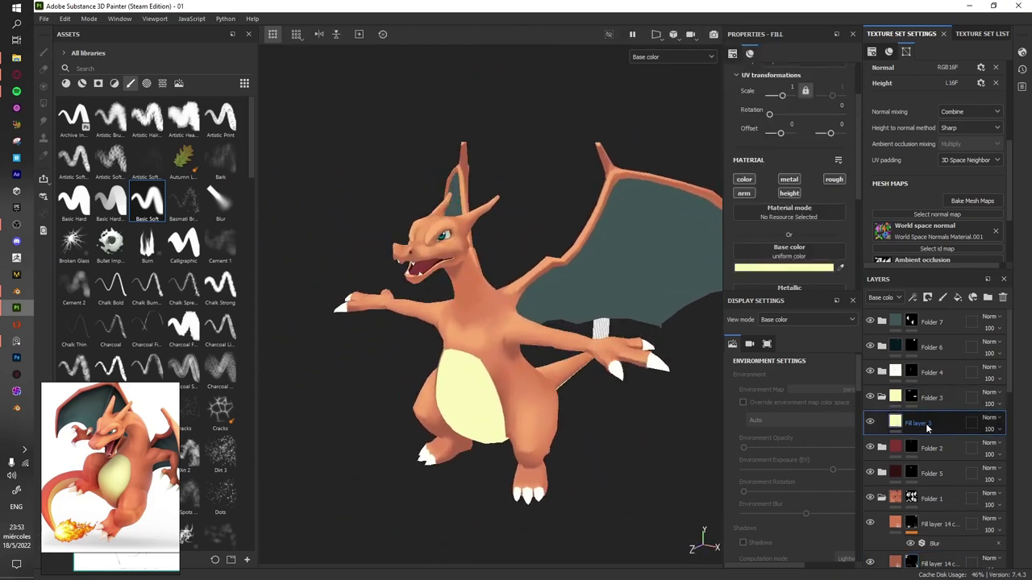
# - Duplicate Fill layer 3 and give the copy a black mask
pyautogui.keyDown('alt'); pyautogui.moveTo(601, 302); pyautogui.dragTo(545, 283); pyautogui.keyUp('alt')
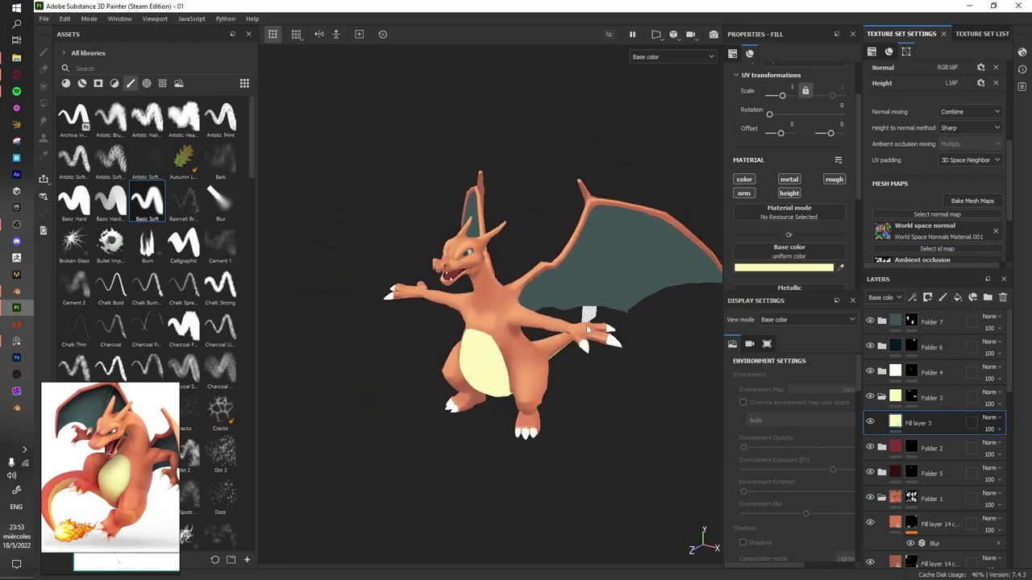
pyautogui.rightClick(933, 422)
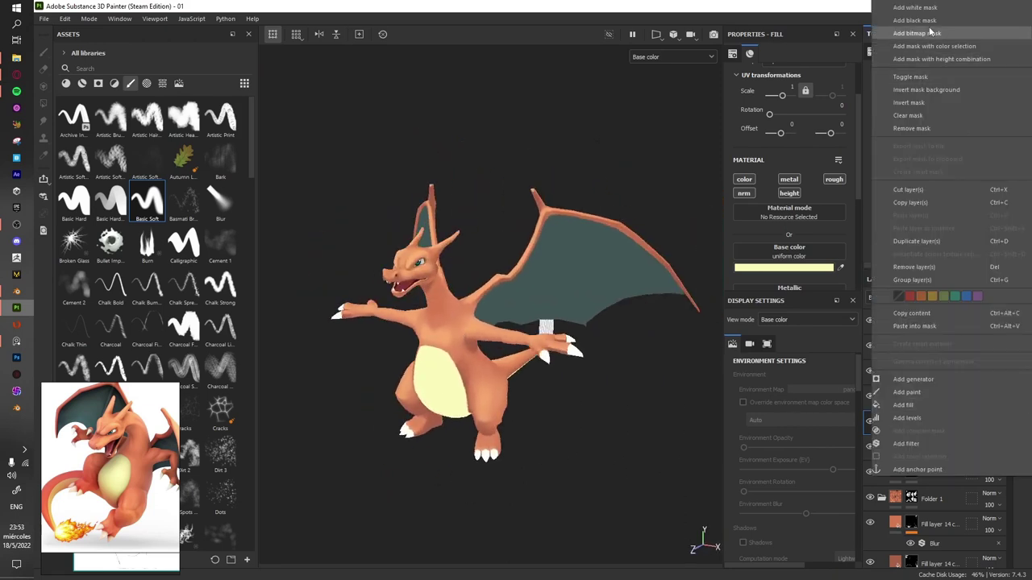
pyautogui.click(927, 19)
pyautogui.rightClick(931, 424)
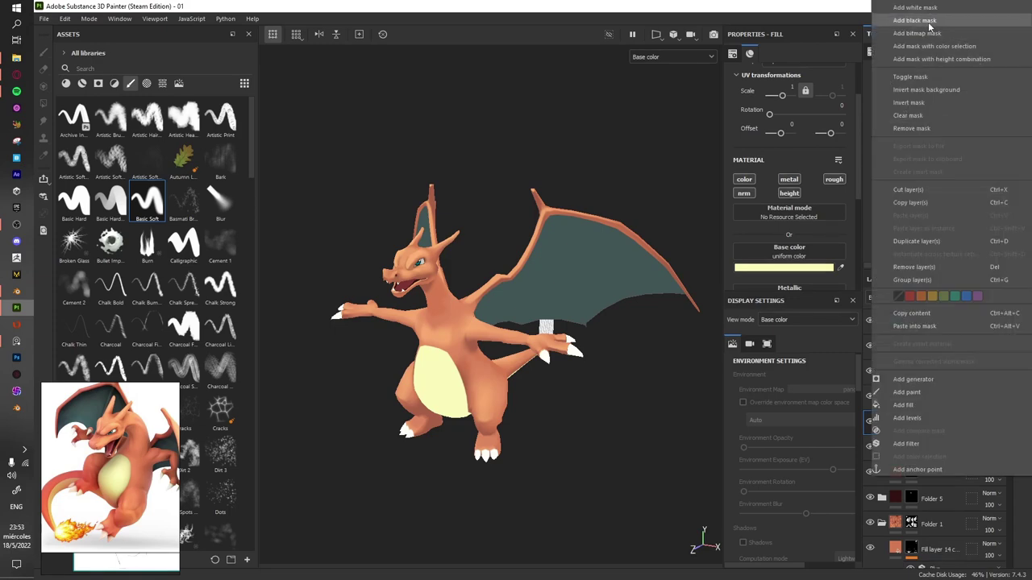
pyautogui.click(927, 23)
pyautogui.click(784, 267)
pyautogui.click(848, 266)
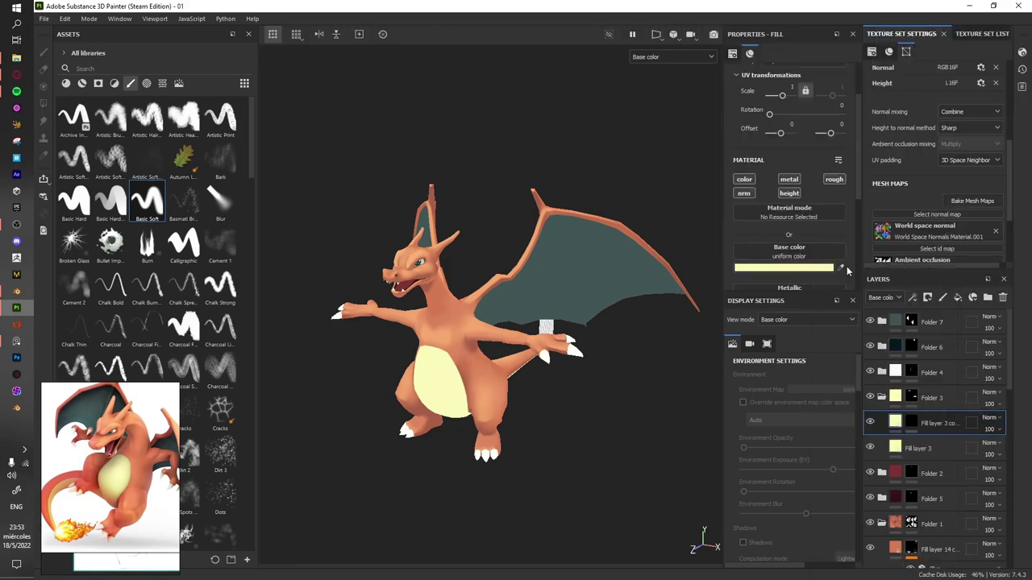
# - Add an Ambient Occlusion generator to the copy's mask
pyautogui.rightClick(914, 424)
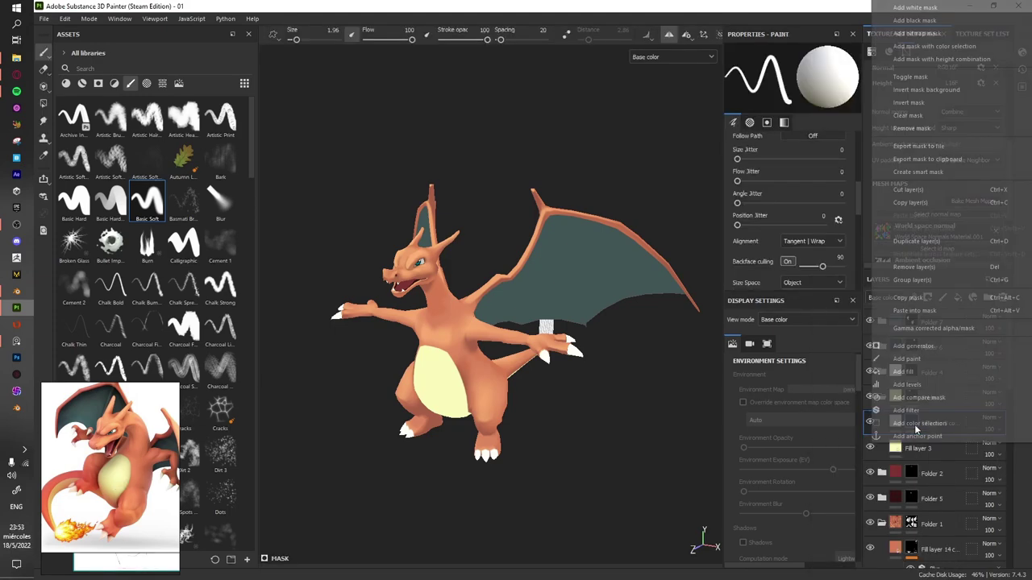
pyautogui.click(939, 358)
pyautogui.click(798, 81)
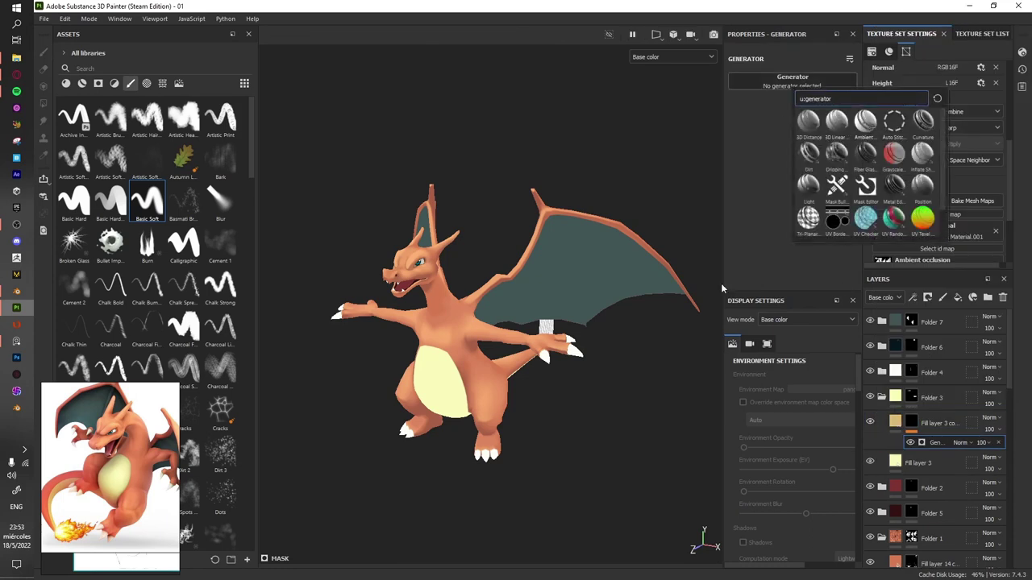
pyautogui.click(865, 121)
pyautogui.keyDown('alt'); pyautogui.moveTo(549, 322); pyautogui.dragTo(516, 323); pyautogui.keyUp('alt')
pyautogui.keyDown('alt'); pyautogui.moveTo(511, 363); pyautogui.dragTo(511, 317); pyautogui.keyUp('alt')
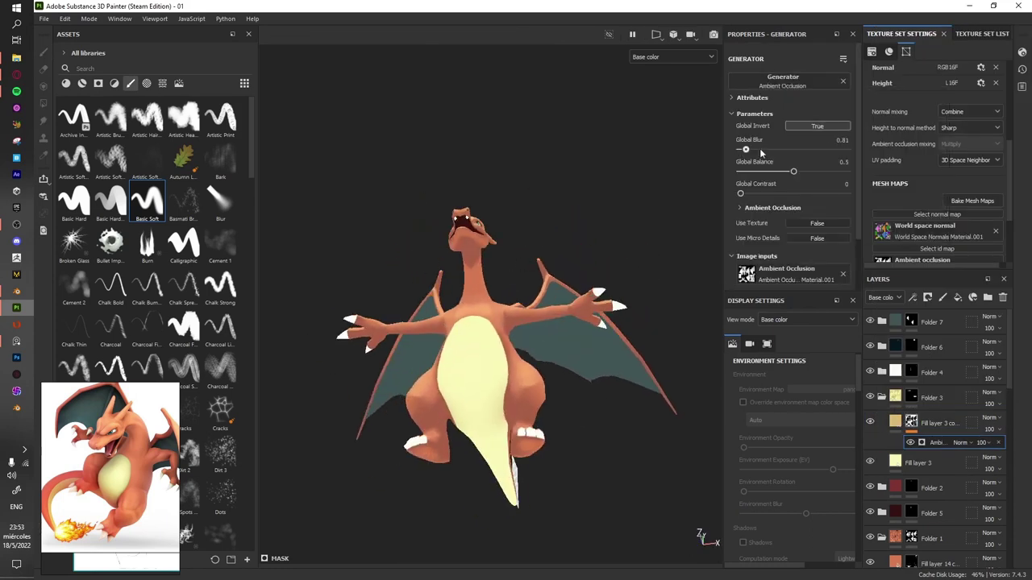
# - Tune the occlusion generator to global balance 0.02, balance 0.66 and blur 6.77
pyautogui.moveTo(774, 164)
pyautogui.mouseDown()
pyautogui.moveTo(742, 174)
pyautogui.moveTo(551, 346)
pyautogui.mouseUp()
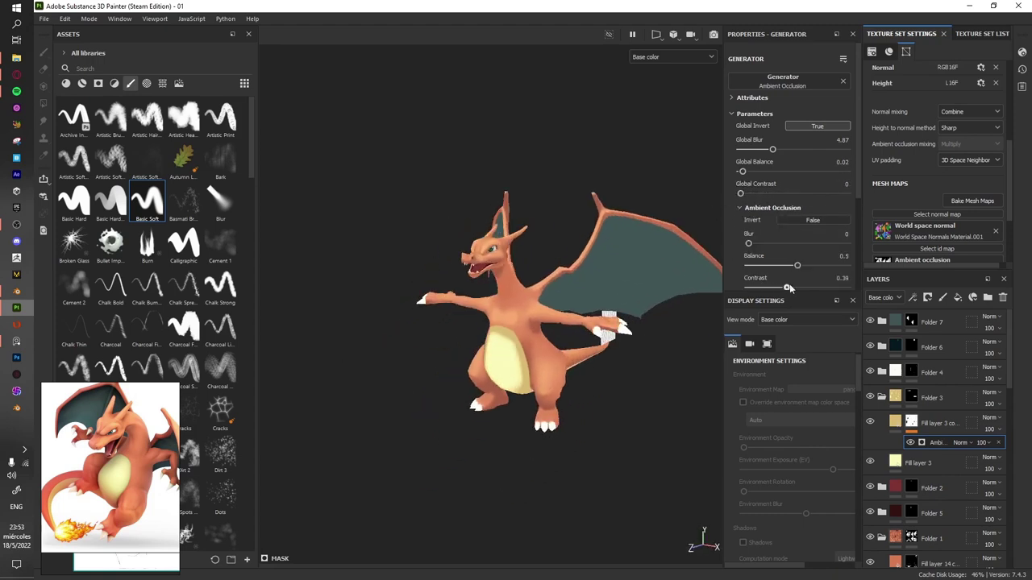
pyautogui.keyDown('alt'); pyautogui.moveTo(823, 290); pyautogui.dragTo(850, 233); pyautogui.keyUp('alt')
pyautogui.moveTo(768, 267); pyautogui.dragTo(805, 275)
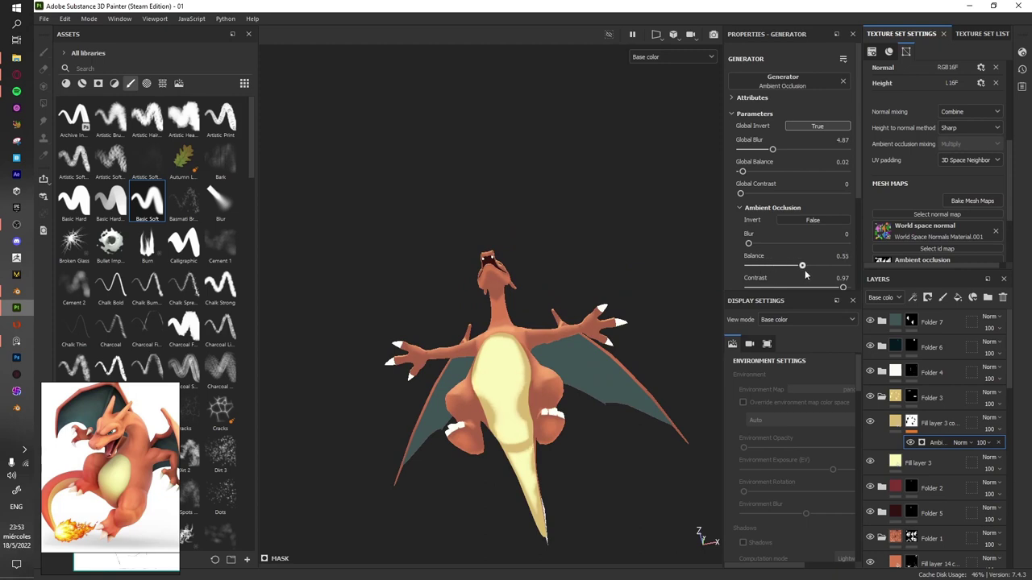
pyautogui.moveTo(746, 243)
pyautogui.mouseDown()
pyautogui.moveTo(785, 243)
pyautogui.moveTo(757, 274)
pyautogui.moveTo(813, 276)
pyautogui.mouseUp()
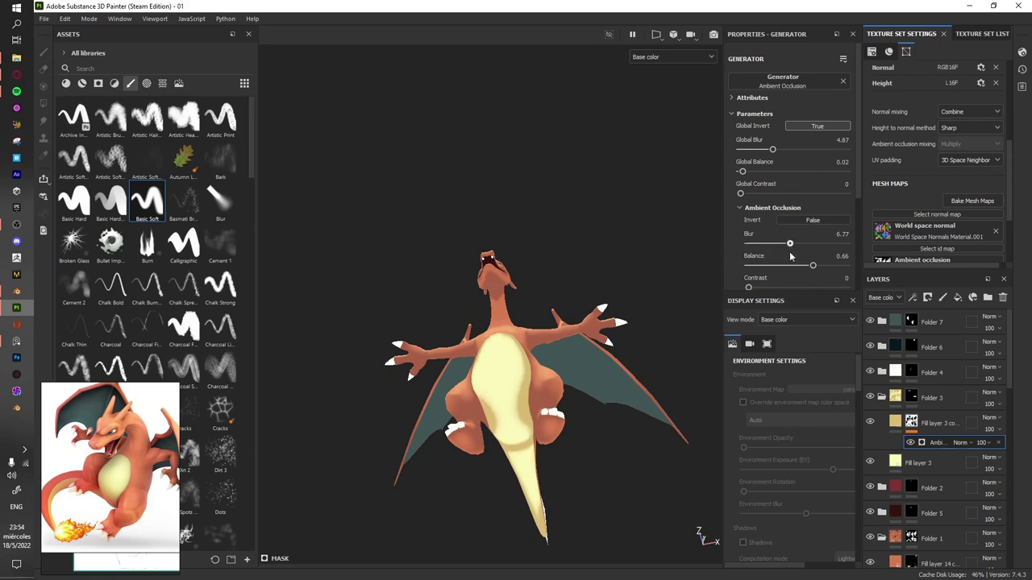
pyautogui.press('f')
pyautogui.click(790, 220)
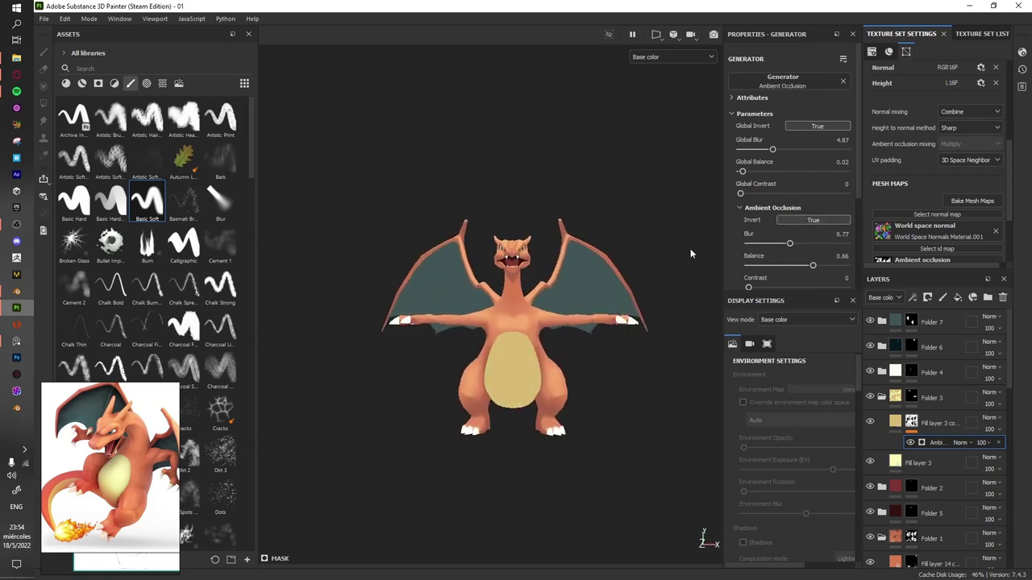
pyautogui.hotkey('ctrl', 'z')
pyautogui.hotkey('ctrl', 'z')
pyautogui.hotkey('ctrl', 'z')
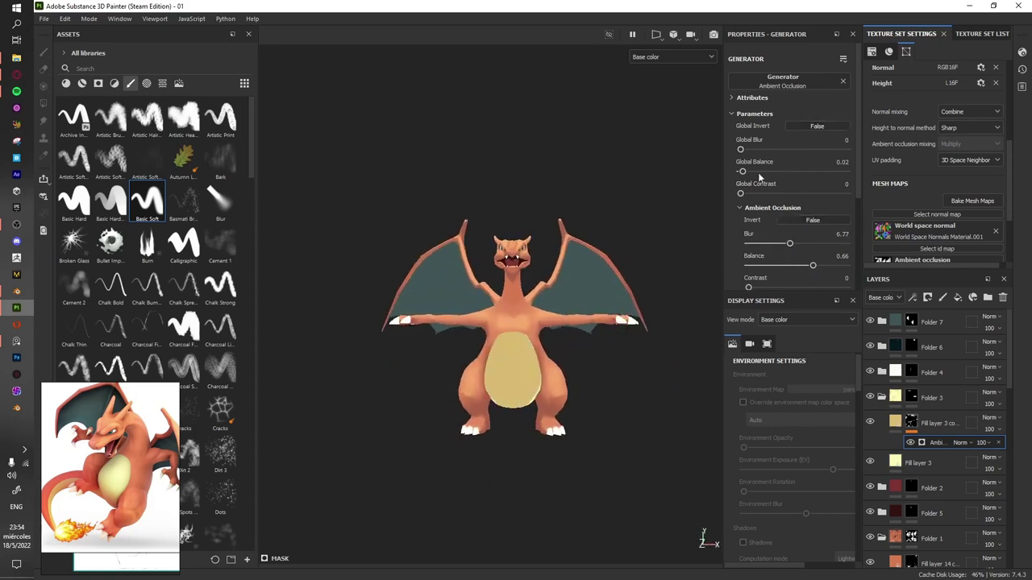
pyautogui.hotkey('ctrl', 'z')
pyautogui.hotkey('ctrl', 'z')
pyautogui.rightClick(919, 424)
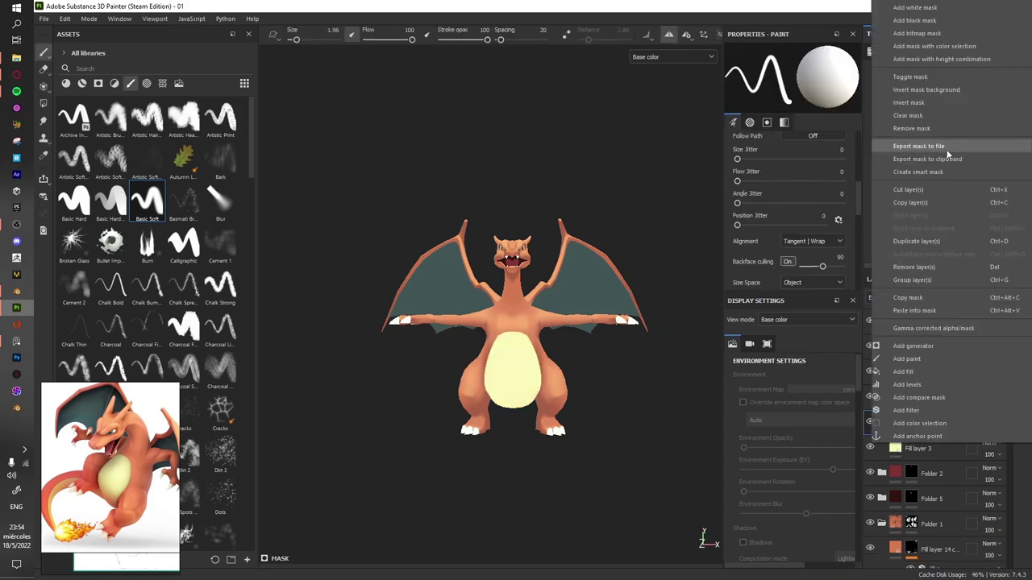
# - Add a Light generator to the copy's mask with vertical angle 90, glossiness 0.49, level 0.55
pyautogui.click(916, 359)
pyautogui.click(802, 84)
pyautogui.click(823, 185)
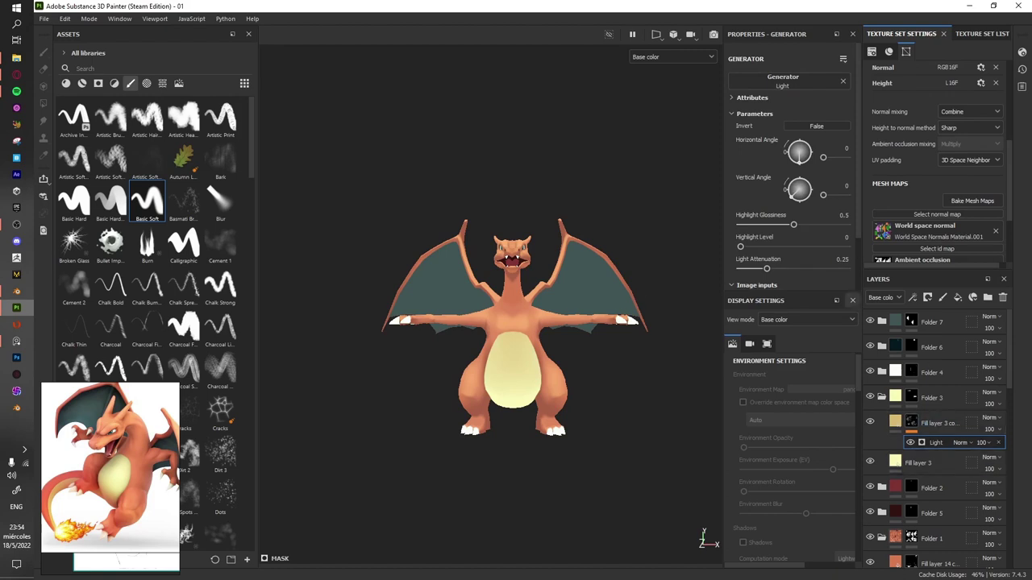
pyautogui.moveTo(794, 193); pyautogui.dragTo(798, 210)
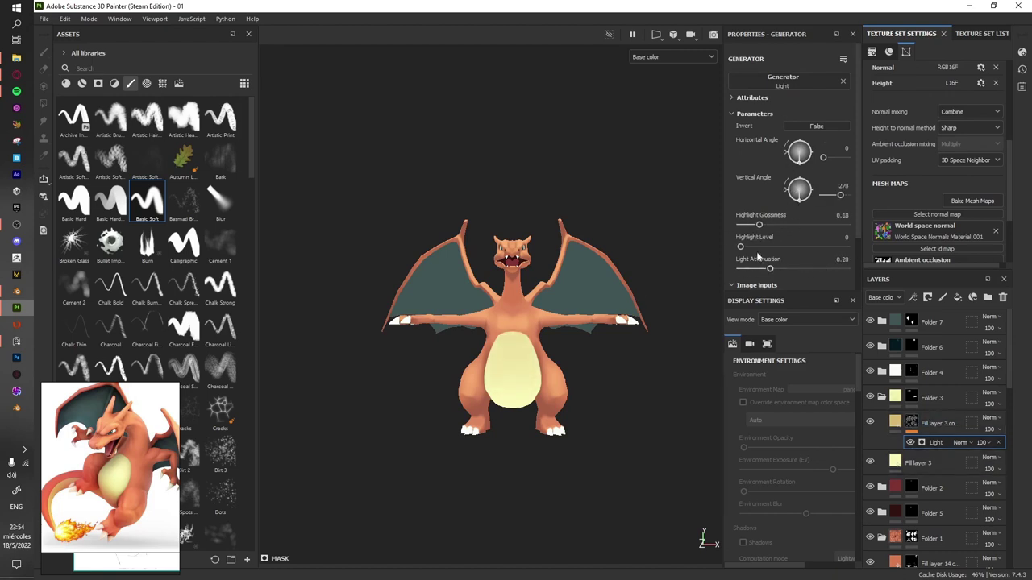
pyautogui.moveTo(802, 204); pyautogui.dragTo(803, 173)
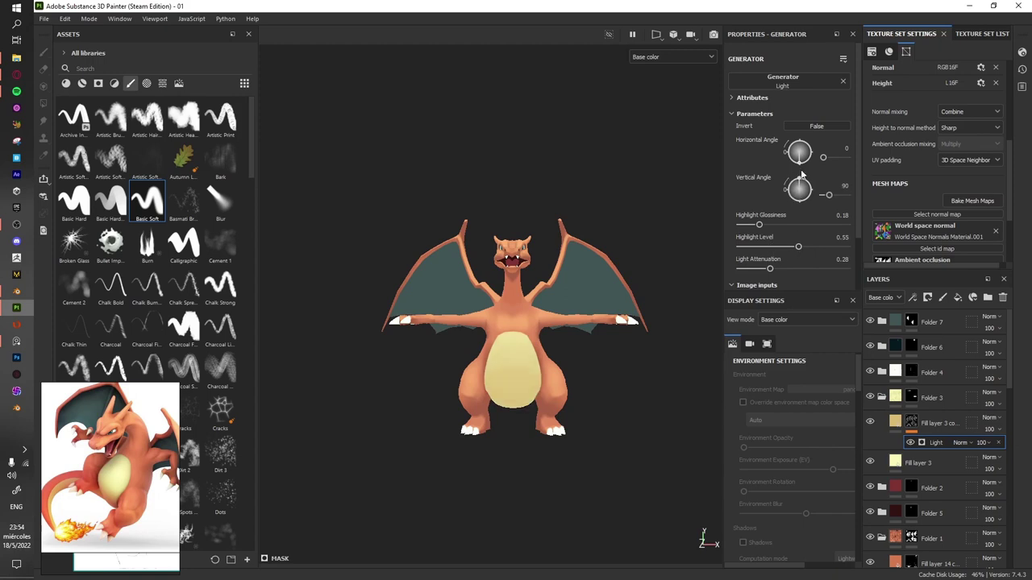
pyautogui.moveTo(759, 225); pyautogui.dragTo(805, 225)
pyautogui.moveTo(564, 370)
pyautogui.keyDown('alt'); pyautogui.mouseDown()
pyautogui.moveTo(548, 385)
pyautogui.moveTo(465, 382)
pyautogui.mouseUp(); pyautogui.keyUp('alt')
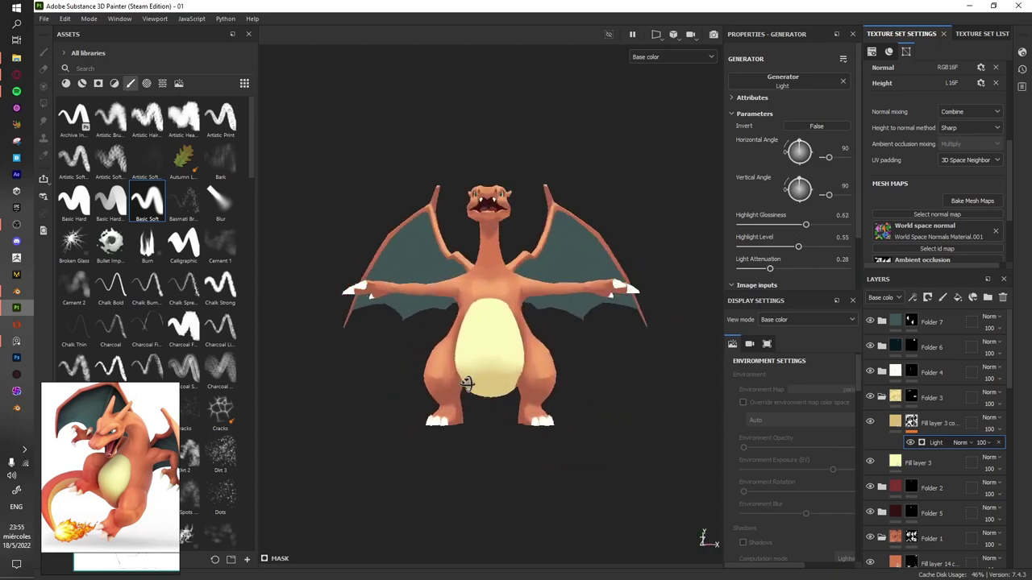
pyautogui.moveTo(806, 225)
pyautogui.mouseDown()
pyautogui.moveTo(764, 228)
pyautogui.moveTo(792, 225)
pyautogui.mouseUp()
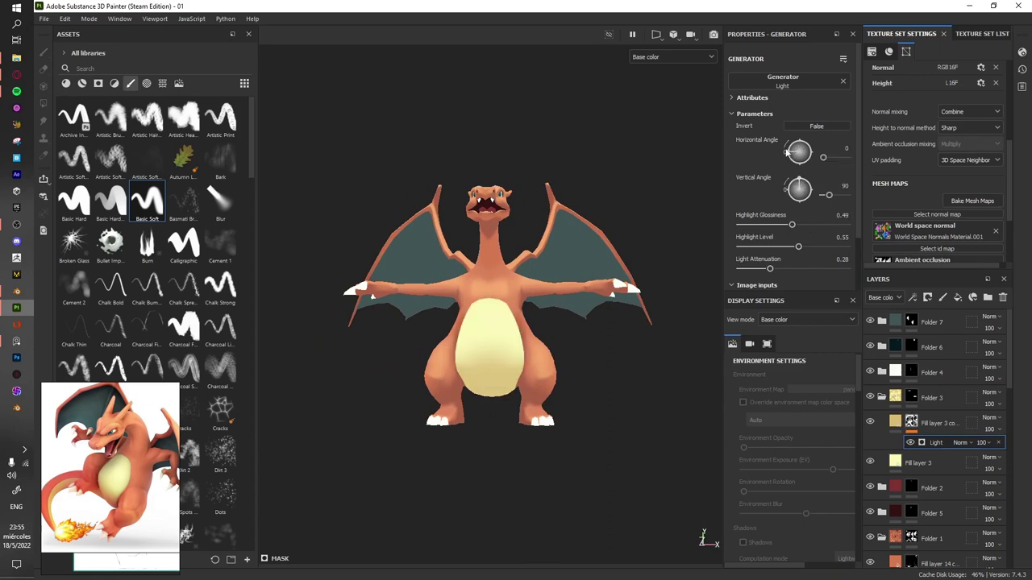
pyautogui.moveTo(689, 225)
pyautogui.keyDown('alt'); pyautogui.mouseDown()
pyautogui.moveTo(567, 320)
pyautogui.moveTo(617, 343)
pyautogui.moveTo(518, 355)
pyautogui.mouseUp(); pyautogui.keyUp('alt')
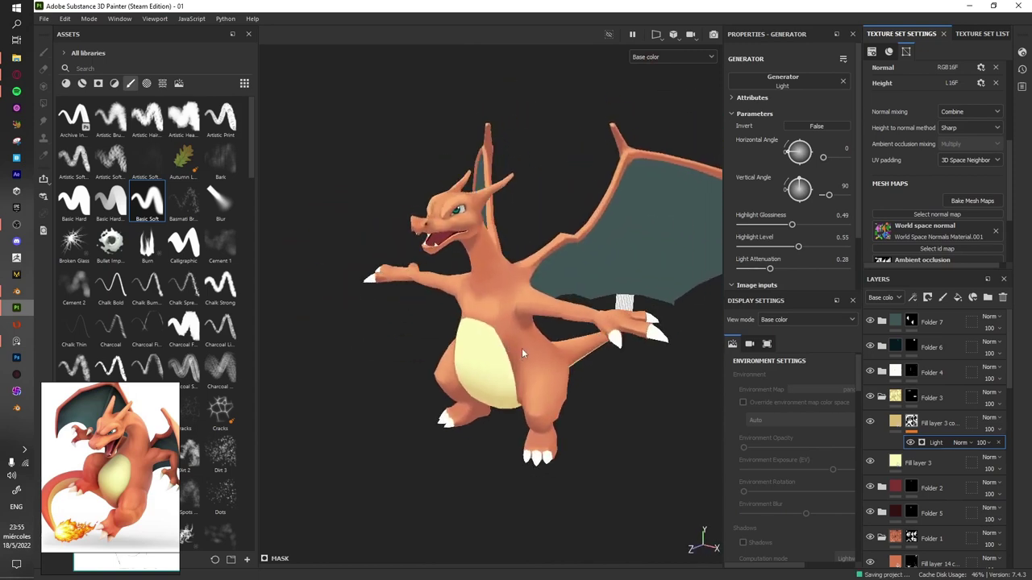
pyautogui.click(948, 416)
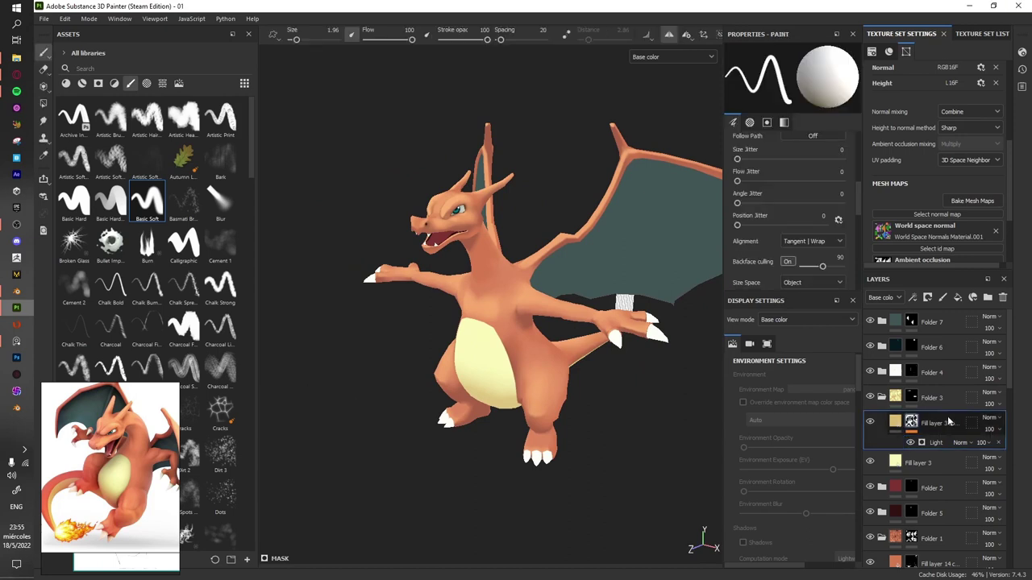
pyautogui.click(927, 298)
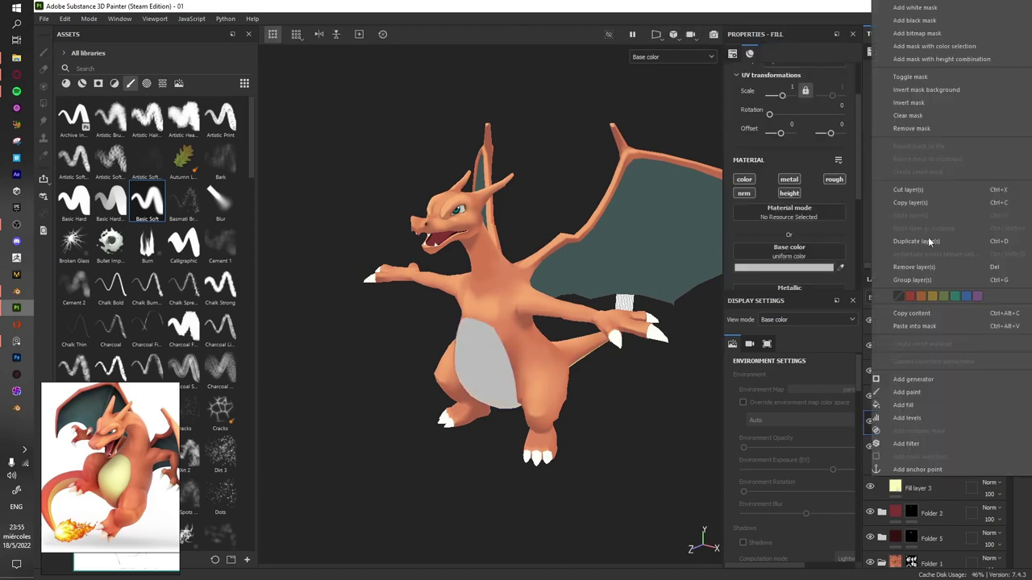
pyautogui.click(918, 37)
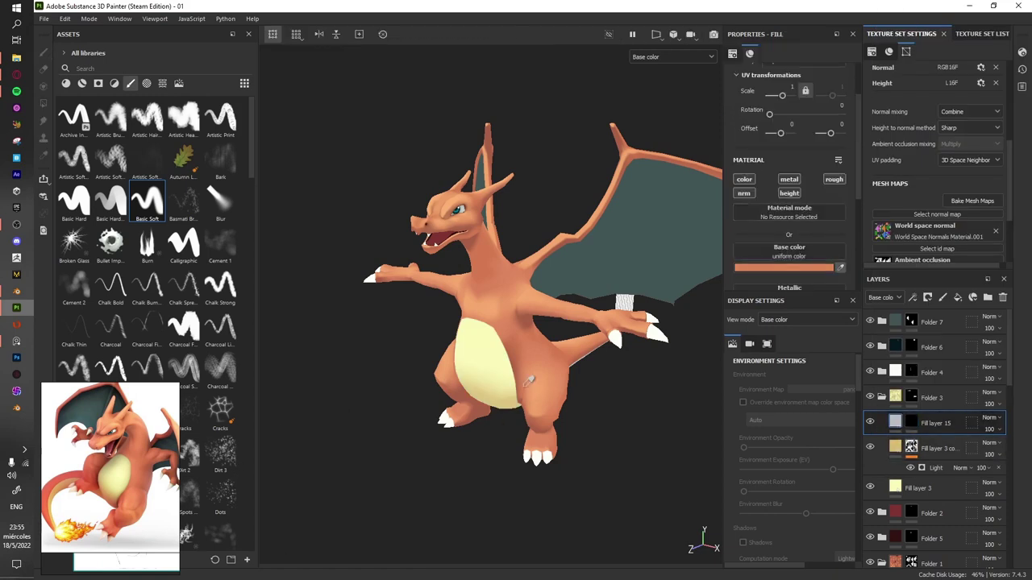
pyautogui.click(822, 267)
pyautogui.moveTo(830, 262); pyautogui.dragTo(948, 405)
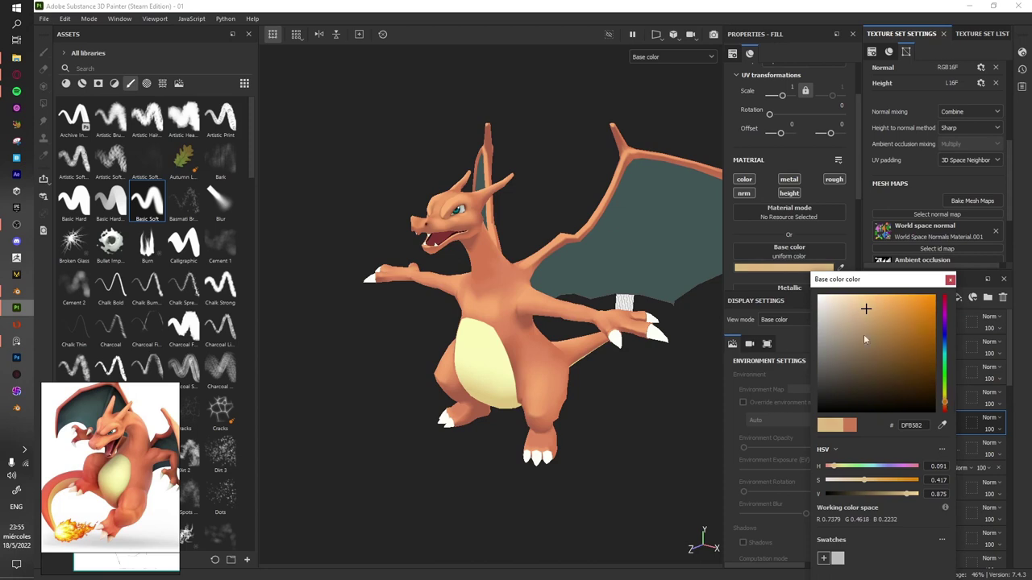
pyautogui.click(951, 280)
pyautogui.press('1')
pyautogui.keyDown('alt'); pyautogui.moveTo(472, 307); pyautogui.dragTo(499, 322); pyautogui.keyUp('alt')
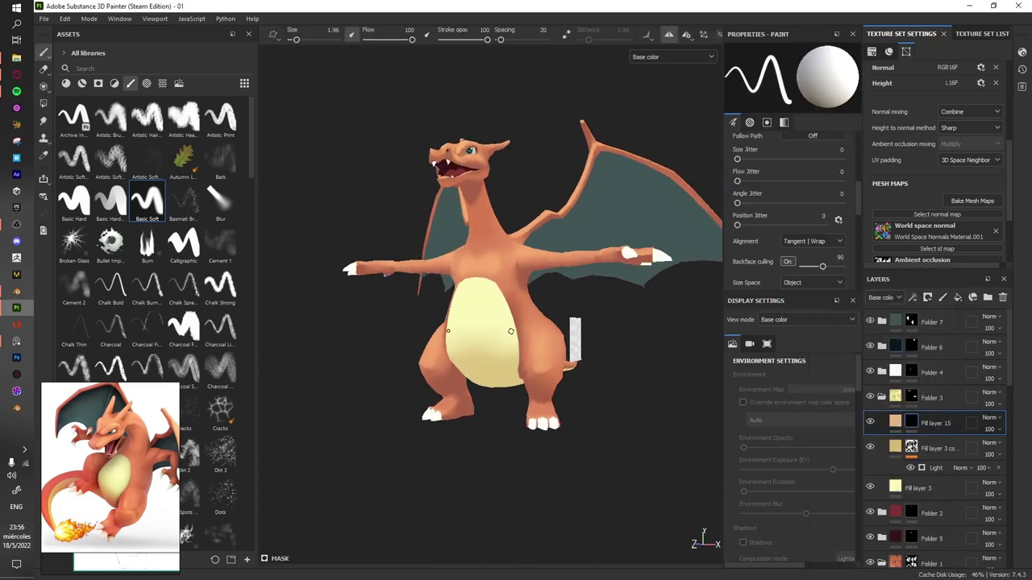
pyautogui.scroll(3, 505, 350)
pyautogui.scroll(3, 526, 346)
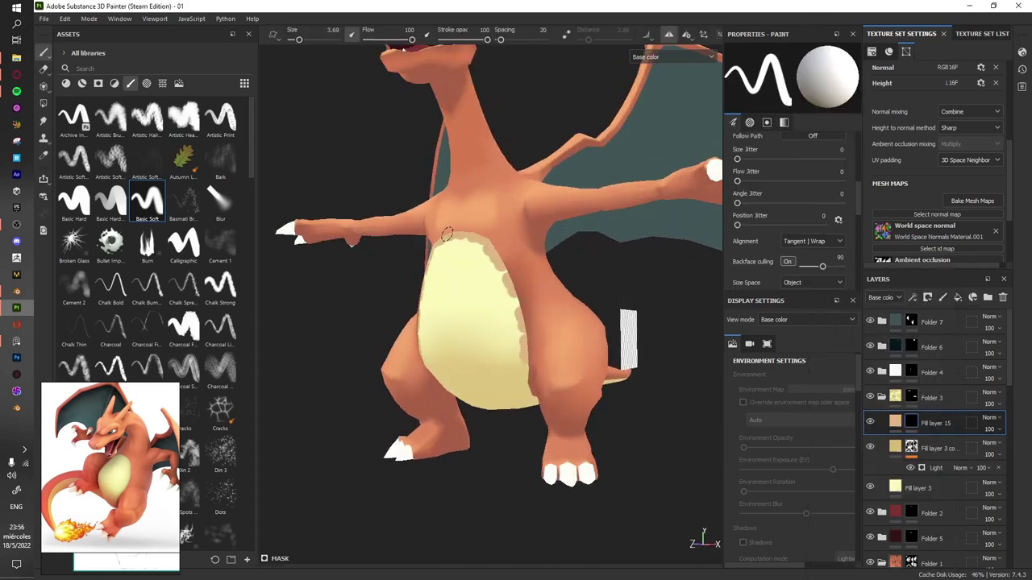
pyautogui.rightClick(913, 431)
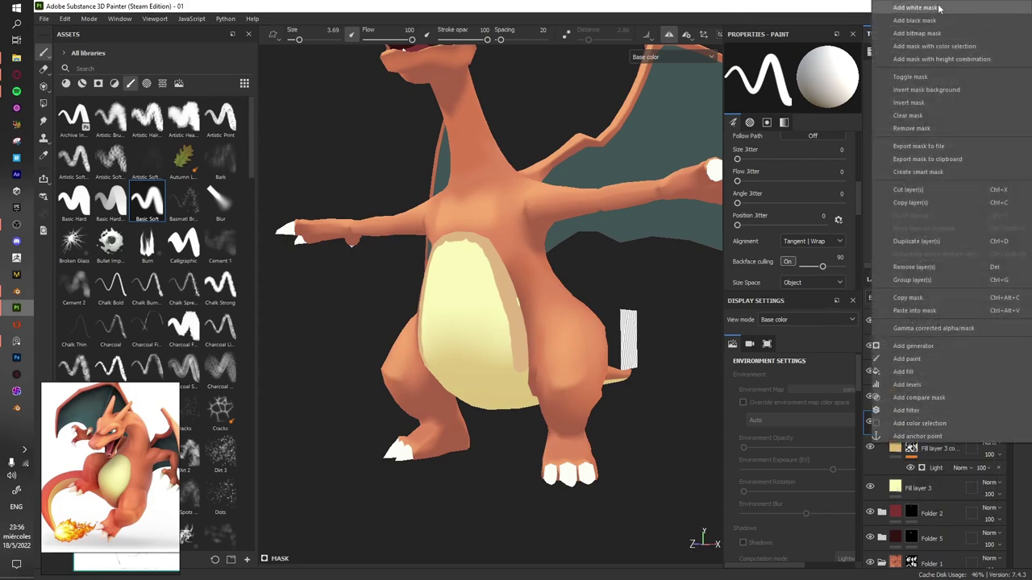
pyautogui.rightClick(914, 427)
pyautogui.click(905, 411)
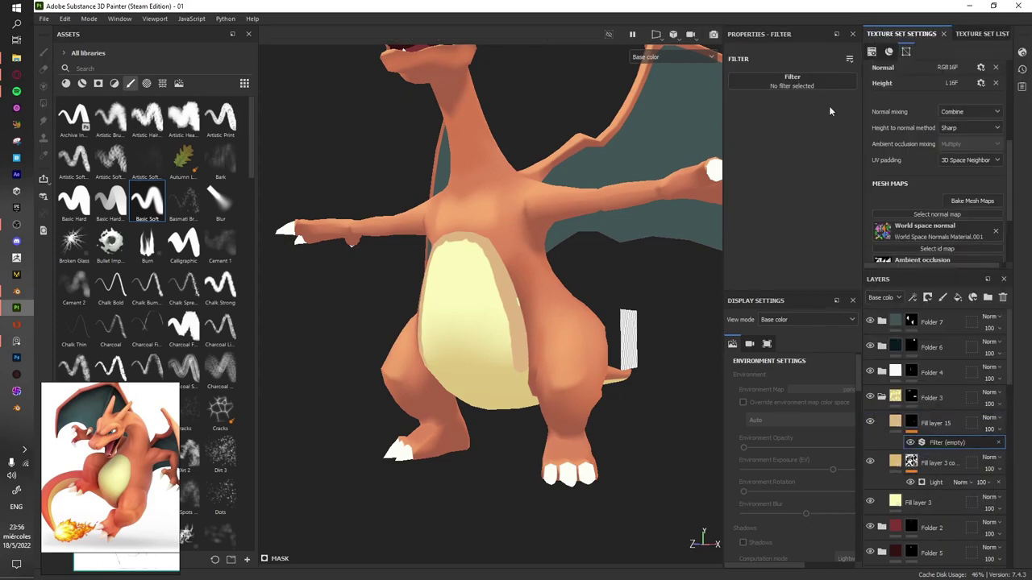
pyautogui.click(786, 81)
pyautogui.click(834, 113)
pyautogui.moveTo(743, 135); pyautogui.dragTo(767, 135)
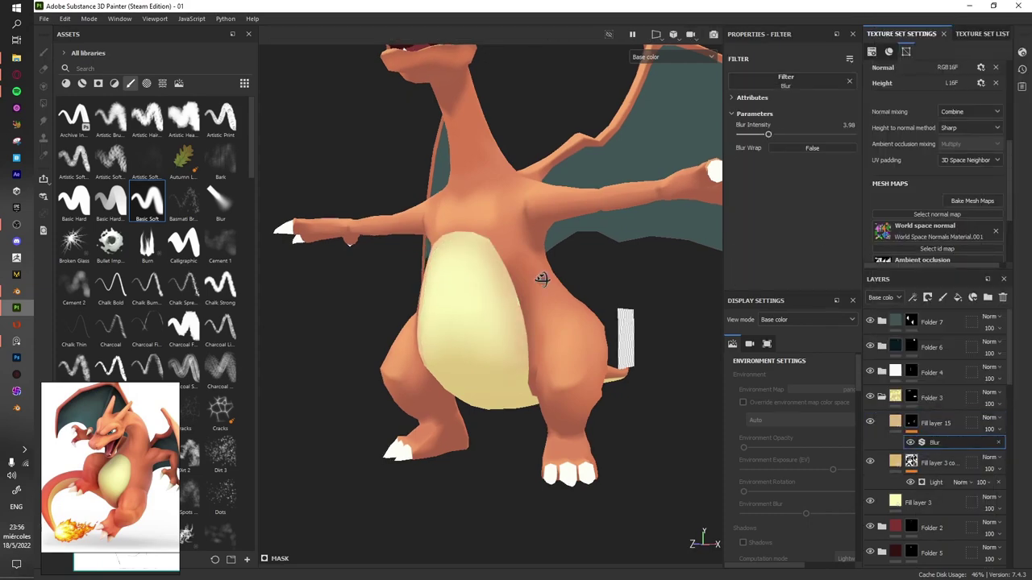
pyautogui.scroll(-5, 541, 271)
pyautogui.moveTo(567, 298)
pyautogui.keyDown('alt'); pyautogui.mouseDown()
pyautogui.moveTo(435, 354)
pyautogui.moveTo(575, 293)
pyautogui.mouseUp(); pyautogui.keyUp('alt')
pyautogui.click(935, 423)
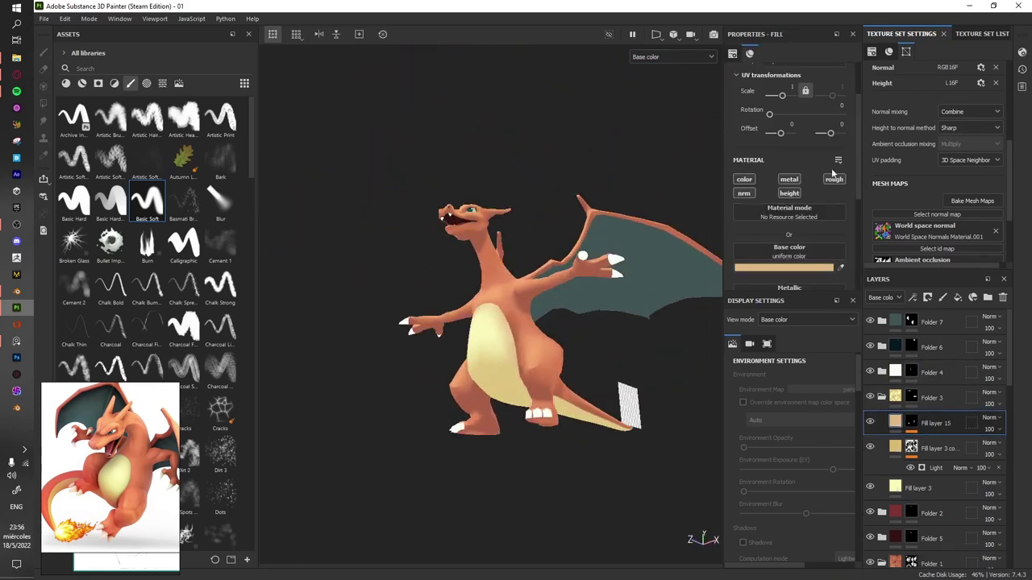
pyautogui.click(789, 266)
pyautogui.click(902, 321)
pyautogui.moveTo(893, 312)
pyautogui.mouseDown()
pyautogui.moveTo(915, 310)
pyautogui.moveTo(898, 307)
pyautogui.mouseUp()
pyautogui.moveTo(967, 400); pyautogui.dragTo(967, 403)
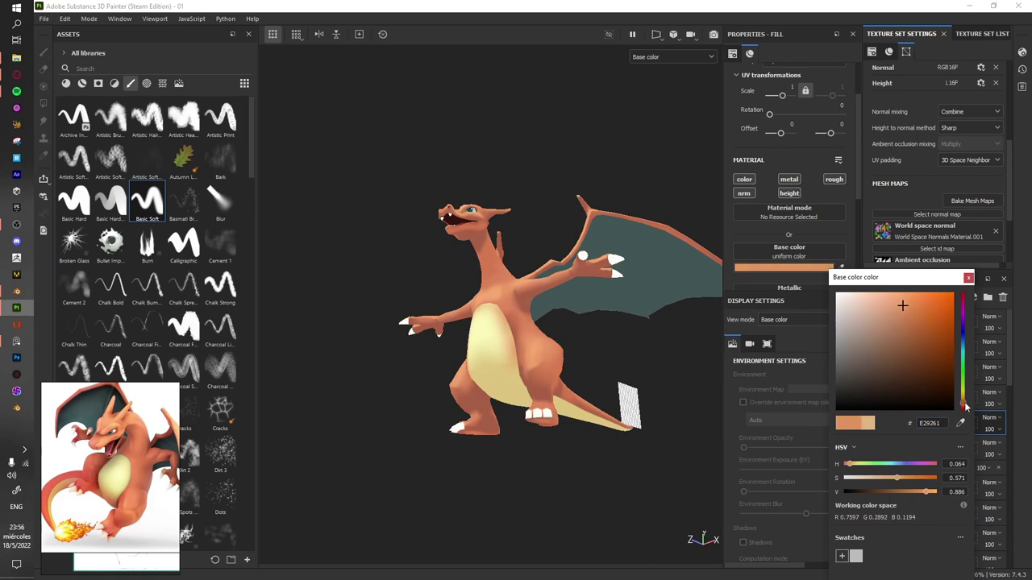
pyautogui.moveTo(452, 335)
pyautogui.keyDown('alt'); pyautogui.mouseDown()
pyautogui.moveTo(580, 334)
pyautogui.moveTo(451, 336)
pyautogui.mouseUp(); pyautogui.keyUp('alt')
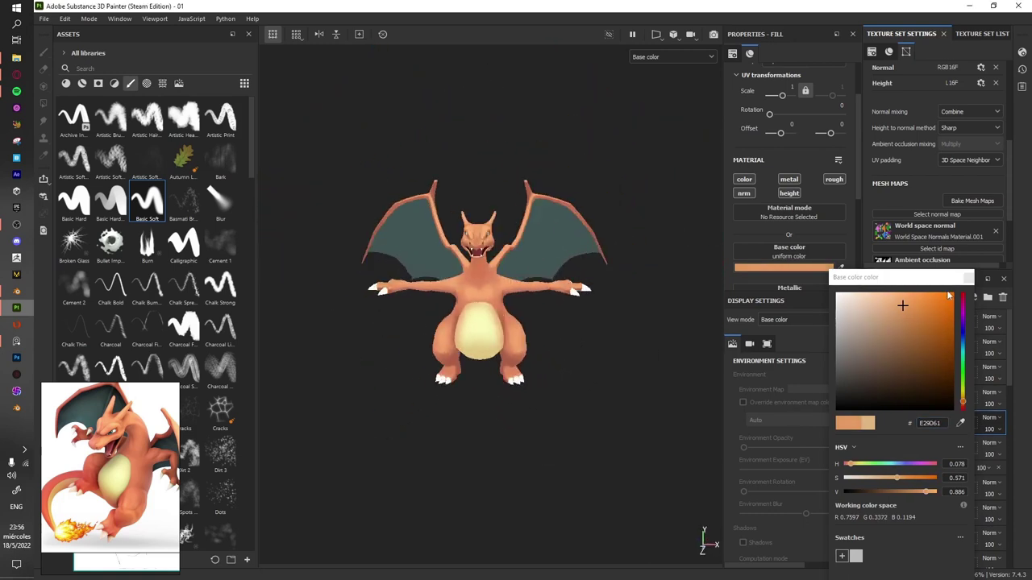
pyautogui.click(968, 277)
pyautogui.click(911, 423)
pyautogui.keyDown('alt'); pyautogui.moveTo(464, 295); pyautogui.dragTo(520, 467); pyautogui.keyUp('alt')
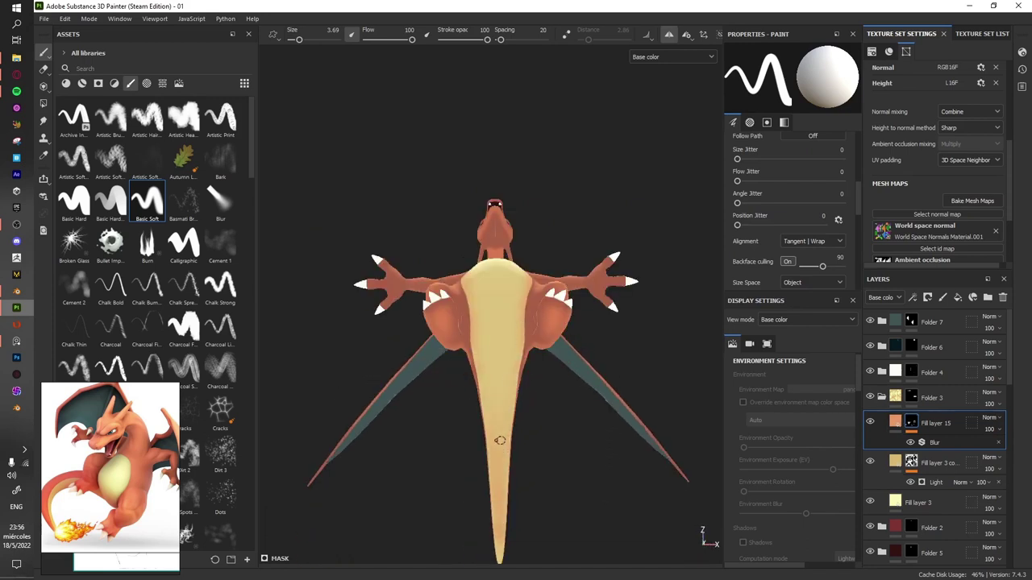
pyautogui.moveTo(499, 441)
pyautogui.keyDown('alt'); pyautogui.mouseDown()
pyautogui.moveTo(525, 380)
pyautogui.moveTo(511, 322)
pyautogui.mouseUp(); pyautogui.keyUp('alt')
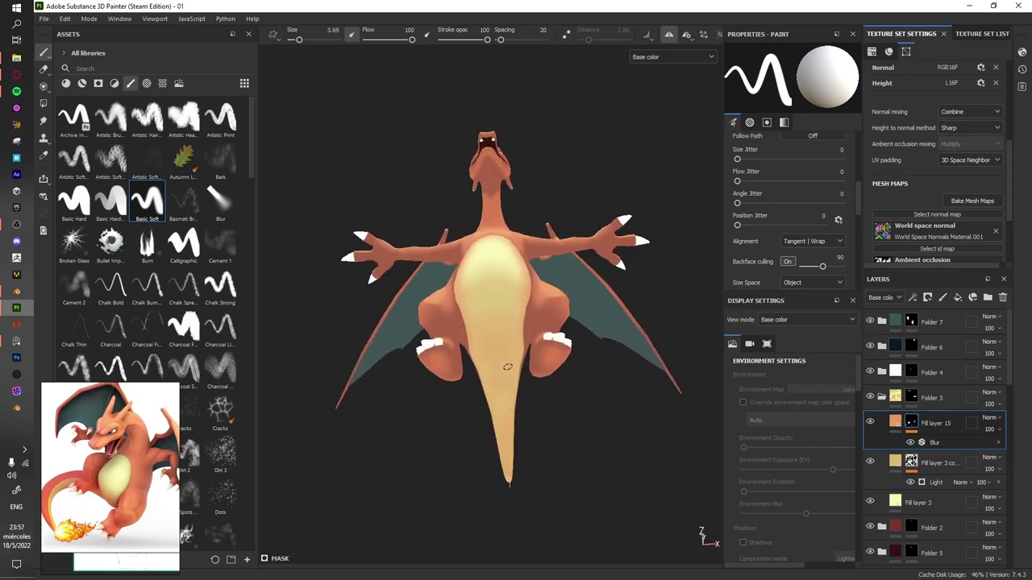
pyautogui.moveTo(510, 452)
pyautogui.keyDown('alt'); pyautogui.mouseDown()
pyautogui.moveTo(525, 429)
pyautogui.moveTo(508, 388)
pyautogui.mouseUp(); pyautogui.keyUp('alt')
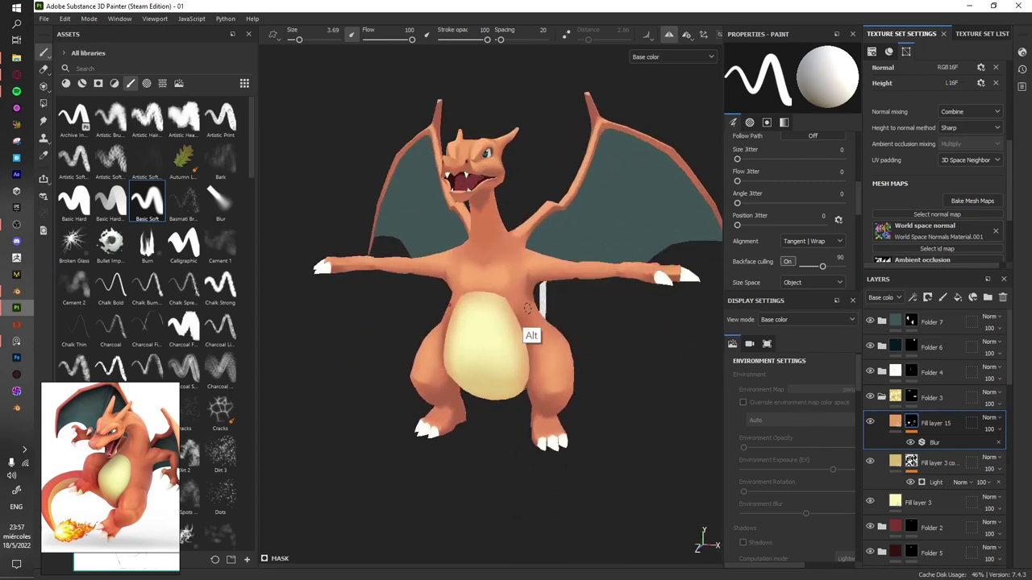
pyautogui.keyDown('alt'); pyautogui.moveTo(528, 309); pyautogui.dragTo(592, 292); pyautogui.keyUp('alt')
pyautogui.scroll(5, 426, 407)
pyautogui.scroll(3, 528, 313)
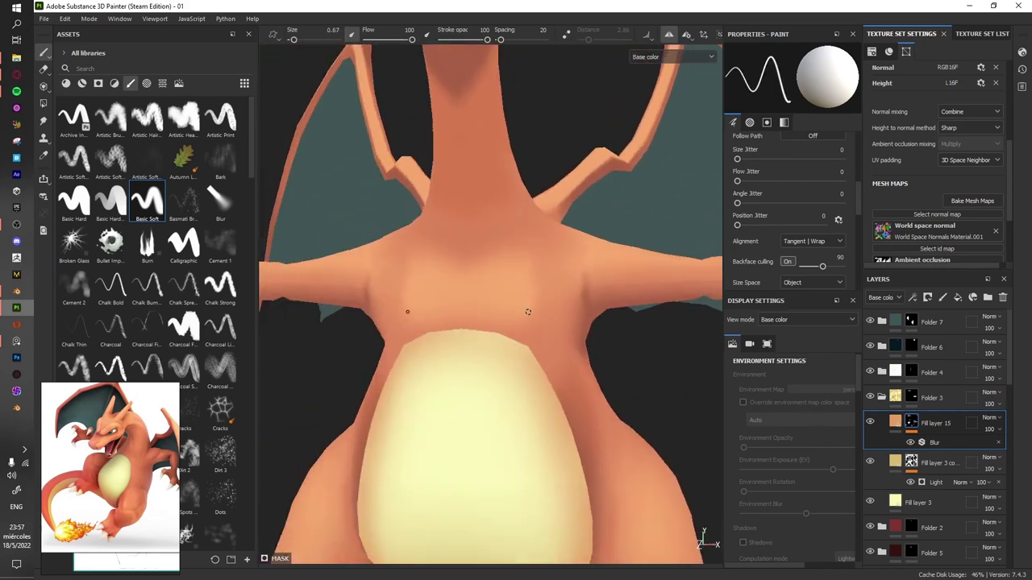
# - Select Folder 3, shrink the brush to 0.34 and enable mirrored symmetry
pyautogui.keyDown('ctrl'); pyautogui.keyDown('alt'); pyautogui.rightClick(479, 384); pyautogui.keyUp('alt'); pyautogui.keyUp('ctrl')
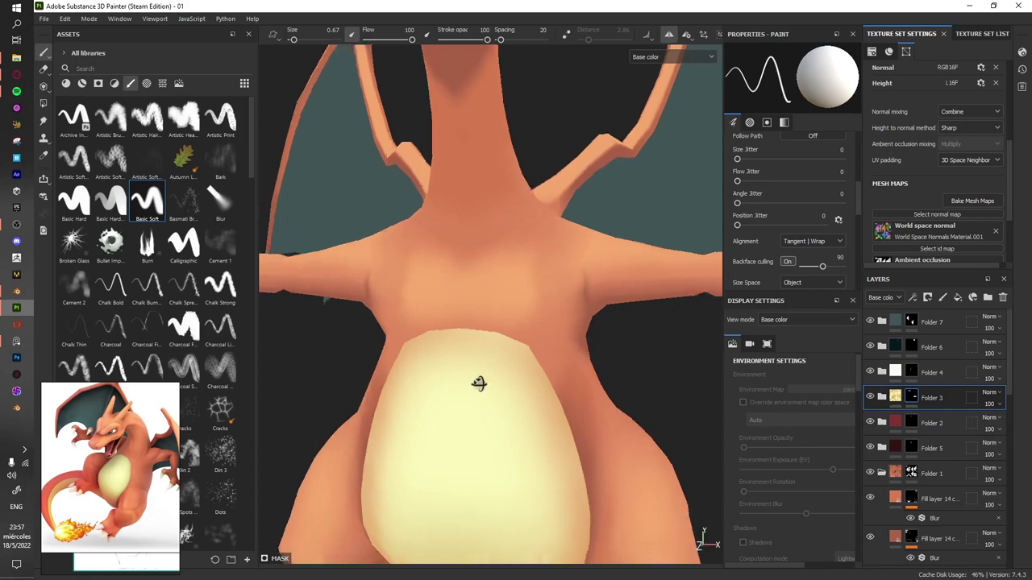
pyautogui.keyDown('alt'); pyautogui.moveTo(479, 384); pyautogui.dragTo(513, 360); pyautogui.keyUp('alt')
pyautogui.press('[')
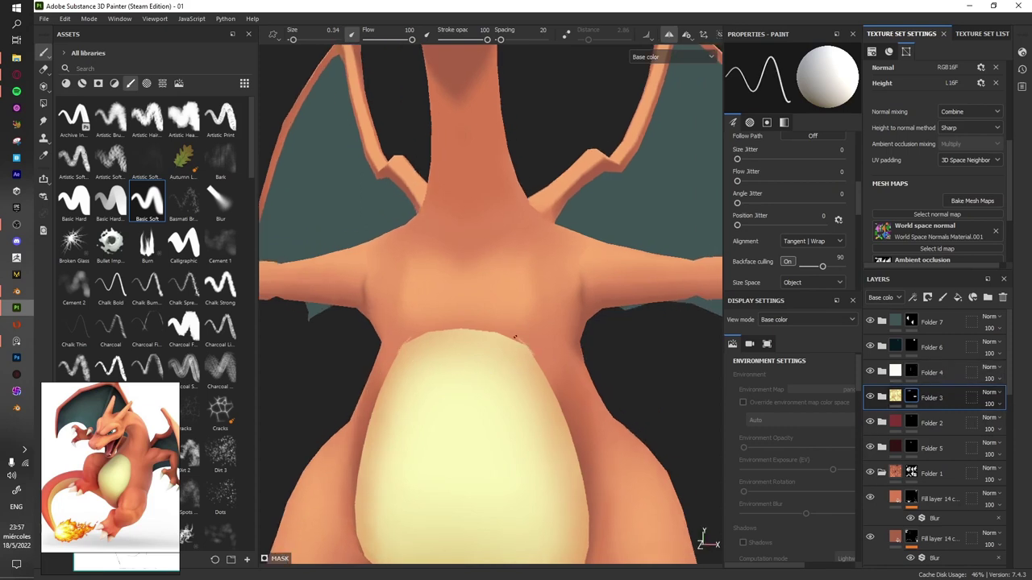
pyautogui.keyDown('alt'); pyautogui.moveTo(536, 379); pyautogui.dragTo(501, 351); pyautogui.keyUp('alt')
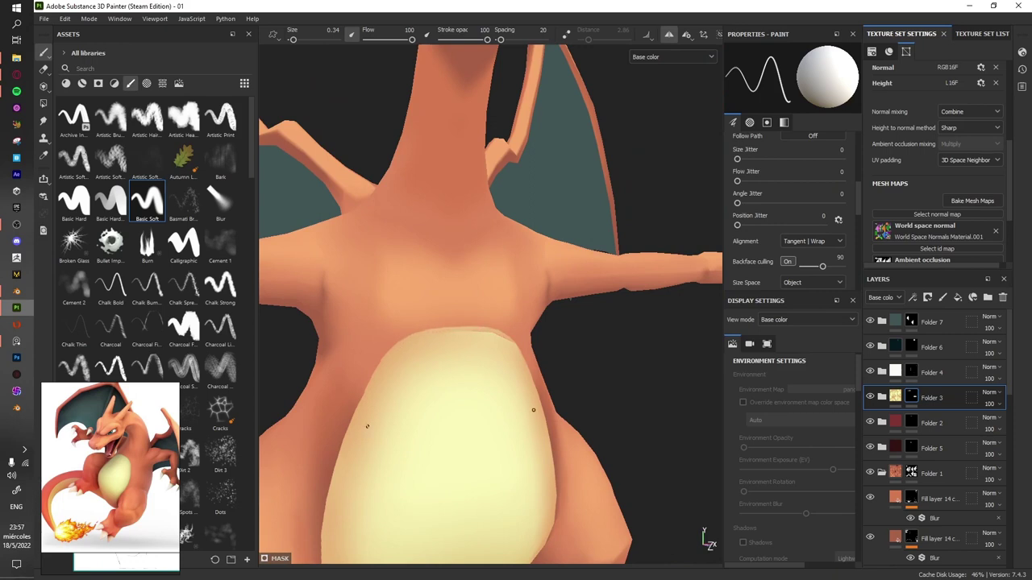
# - Add a Paint effect to Fill layer 3 copy inside Folder 3
pyautogui.click(882, 397)
pyautogui.click(939, 464)
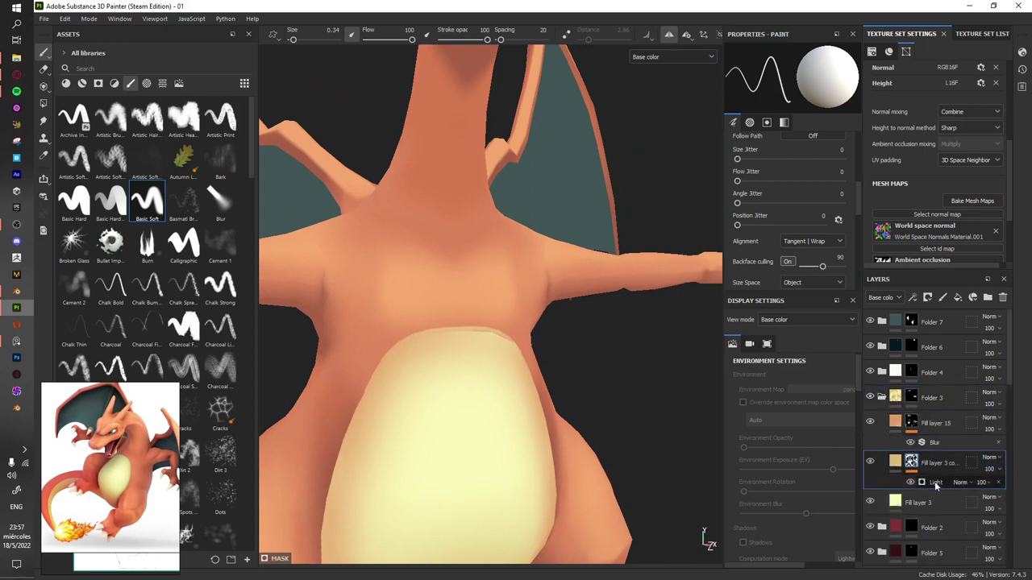
pyautogui.rightClick(935, 485)
pyautogui.click(890, 393)
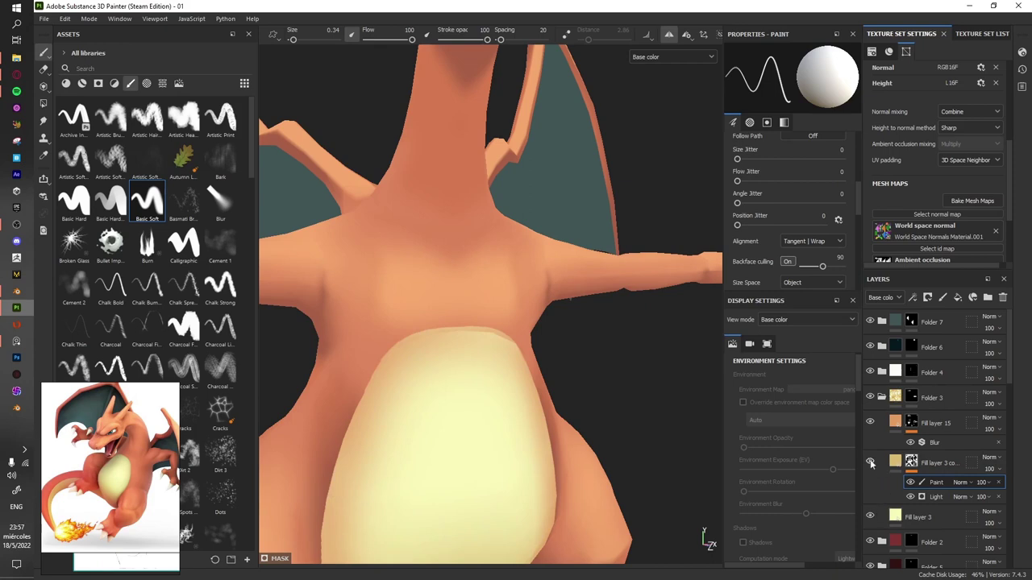
# - Select Fill layer 15 and review the model from the front
pyautogui.click(881, 425)
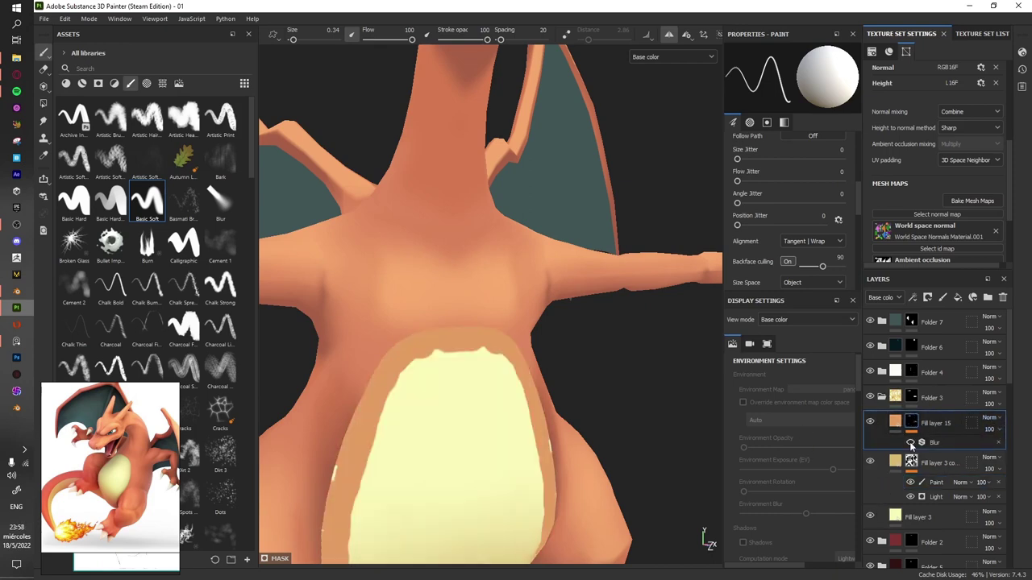
pyautogui.keyDown('alt'); pyautogui.moveTo(637, 419); pyautogui.dragTo(578, 431); pyautogui.keyUp('alt')
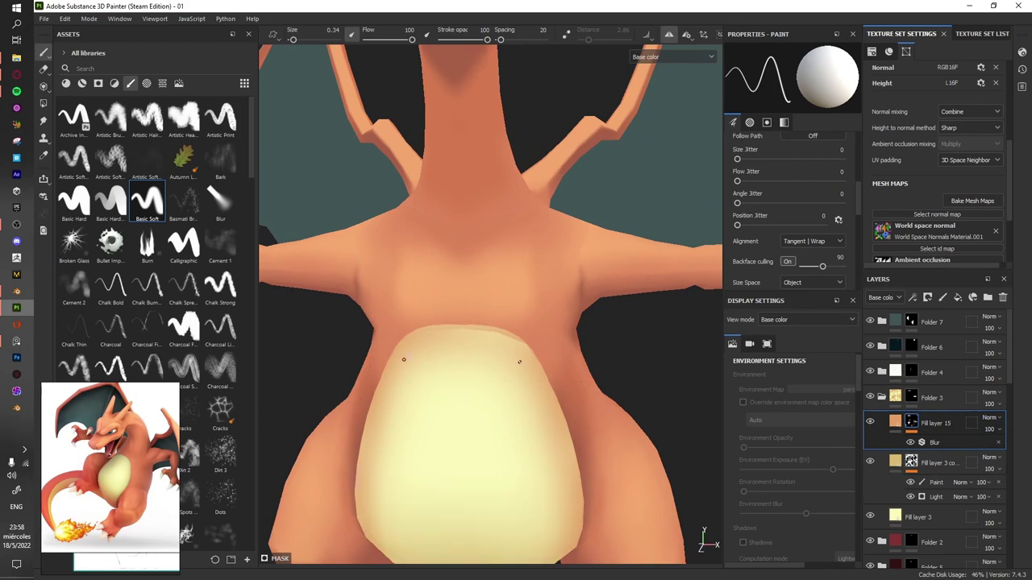
pyautogui.hotkey('ctrl', 'z')
pyautogui.hotkey('ctrl', 'y')
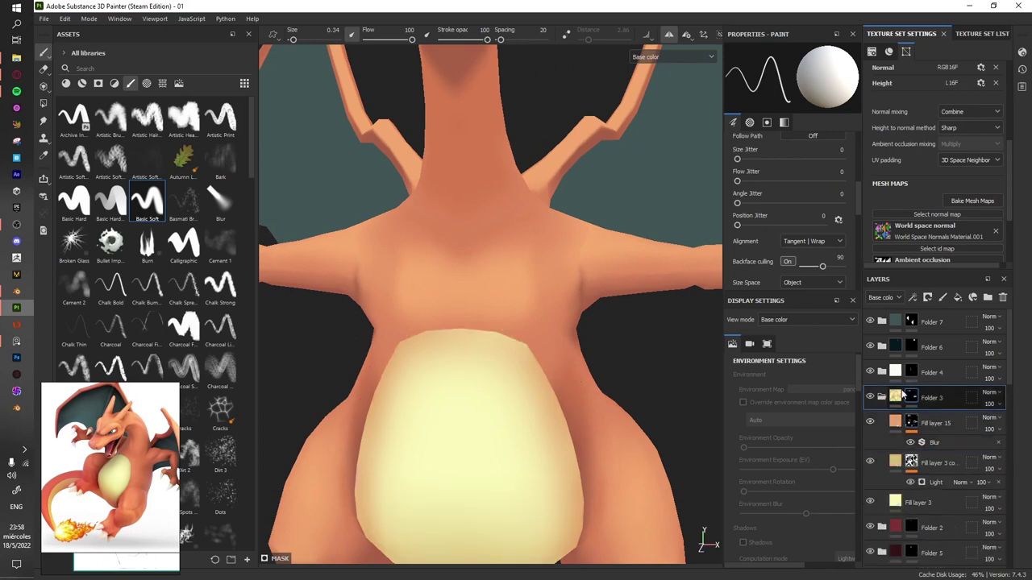
pyautogui.keyDown('alt'); pyautogui.moveTo(300, 340); pyautogui.dragTo(395, 328); pyautogui.keyUp('alt')
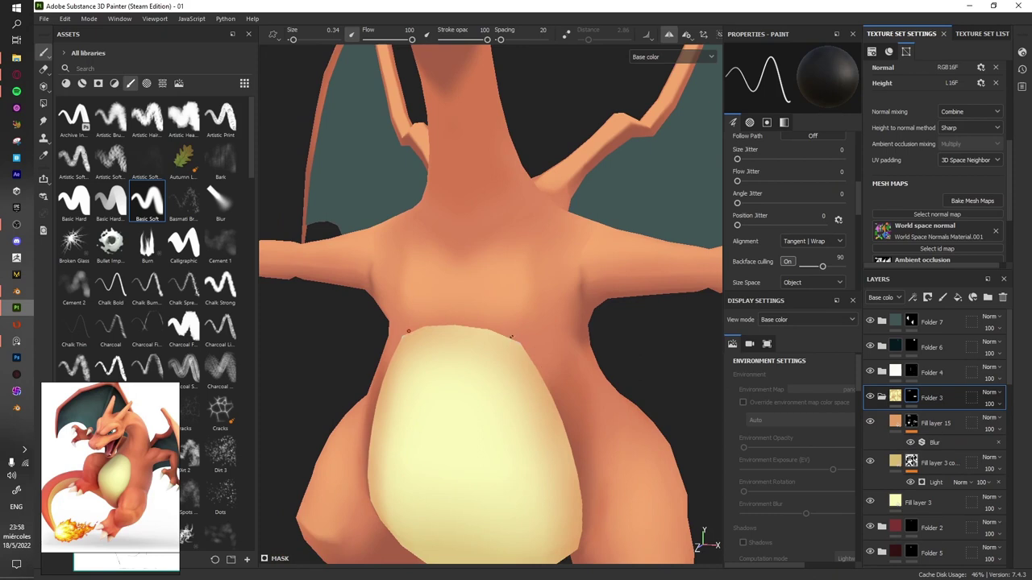
pyautogui.scroll(-5, 1016, 514)
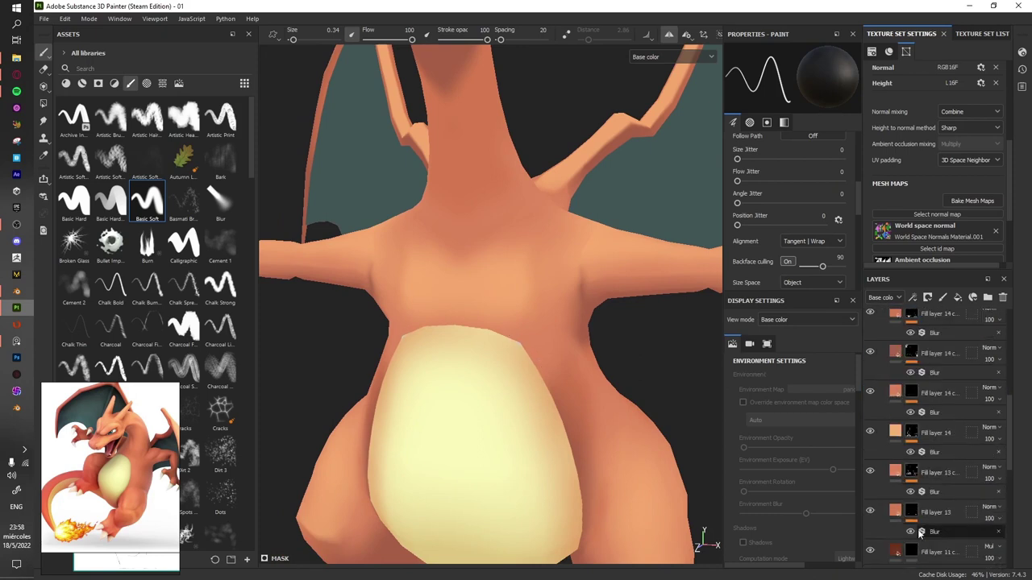
pyautogui.scroll(-5, 967, 483)
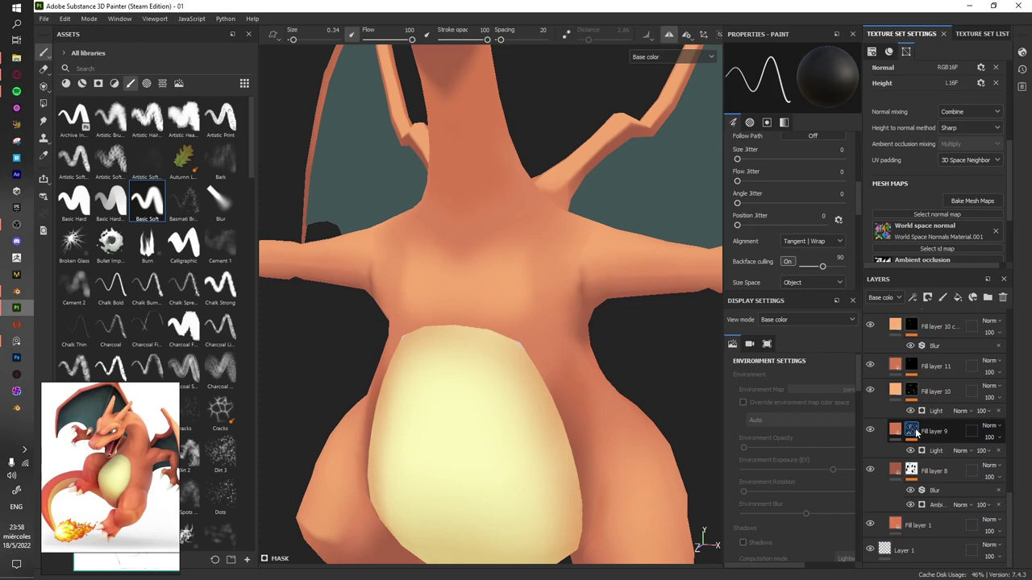
pyautogui.scroll(3, 911, 434)
pyautogui.scroll(3, 896, 435)
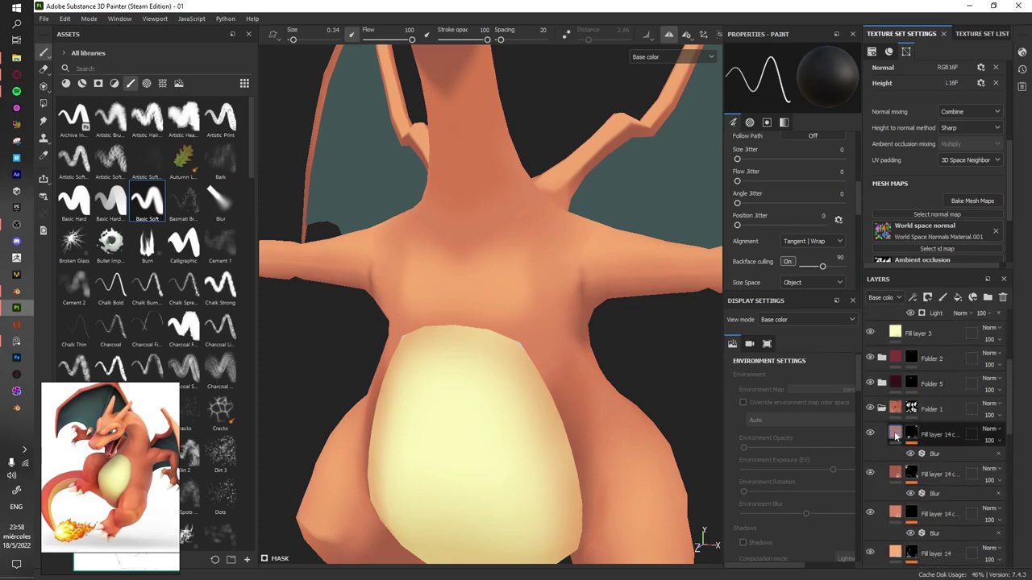
pyautogui.scroll(5, 895, 436)
# - Collapse Folder 1 and orbit around to inspect the whole Charizard
pyautogui.click(927, 473)
pyautogui.keyDown('alt'); pyautogui.moveTo(483, 323); pyautogui.dragTo(529, 325); pyautogui.keyUp('alt')
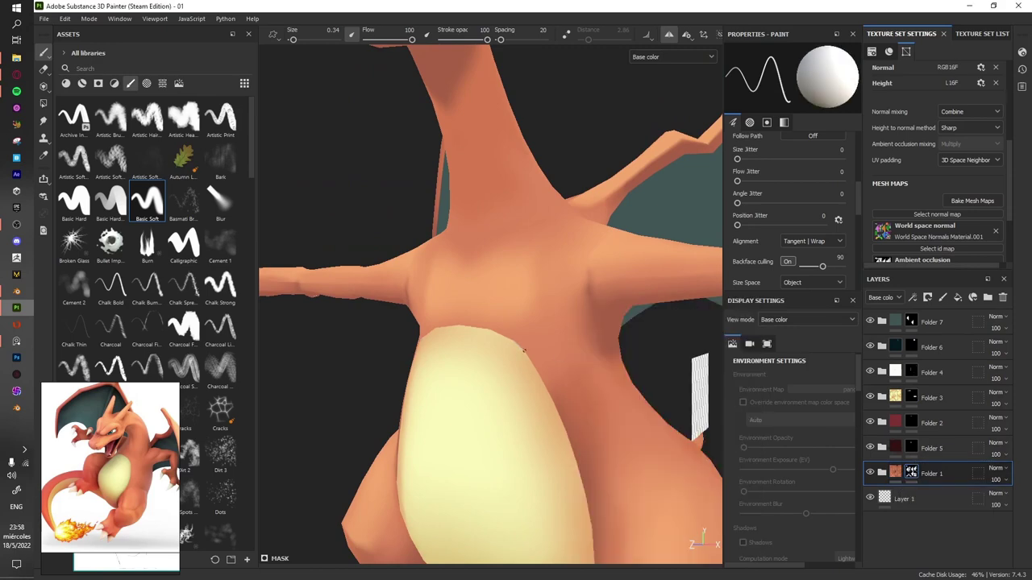
pyautogui.scroll(-5, 524, 351)
pyautogui.scroll(-5, 524, 351)
pyautogui.scroll(4, 489, 313)
pyautogui.moveTo(607, 395)
pyautogui.keyDown('alt'); pyautogui.mouseDown()
pyautogui.moveTo(489, 313)
pyautogui.moveTo(517, 319)
pyautogui.moveTo(421, 323)
pyautogui.mouseUp(); pyautogui.keyUp('alt')
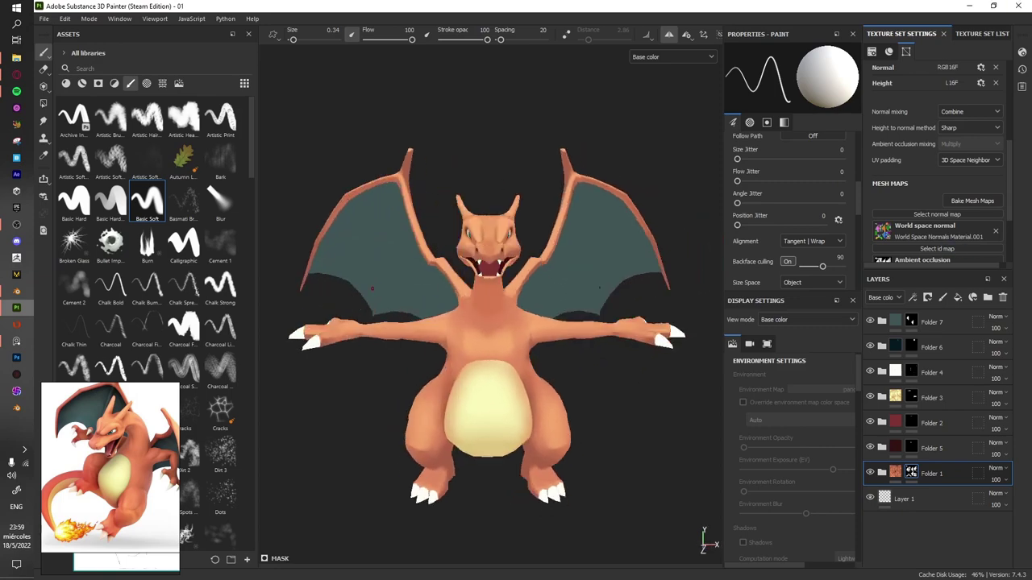
pyautogui.moveTo(510, 331)
pyautogui.keyDown('alt'); pyautogui.mouseDown()
pyautogui.moveTo(585, 260)
pyautogui.moveTo(473, 299)
pyautogui.moveTo(491, 320)
pyautogui.moveTo(564, 323)
pyautogui.mouseUp(); pyautogui.keyUp('alt')
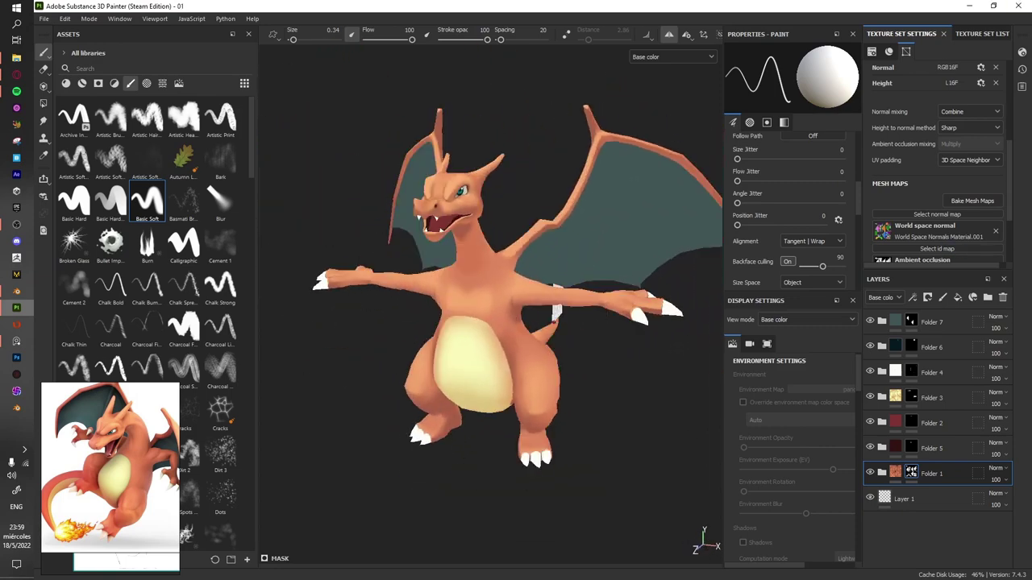
# - Add Fill layer 16 in Folder 1 with an inverted 3D Linear Gradient mask
pyautogui.click(882, 474)
pyautogui.rightClick(949, 492)
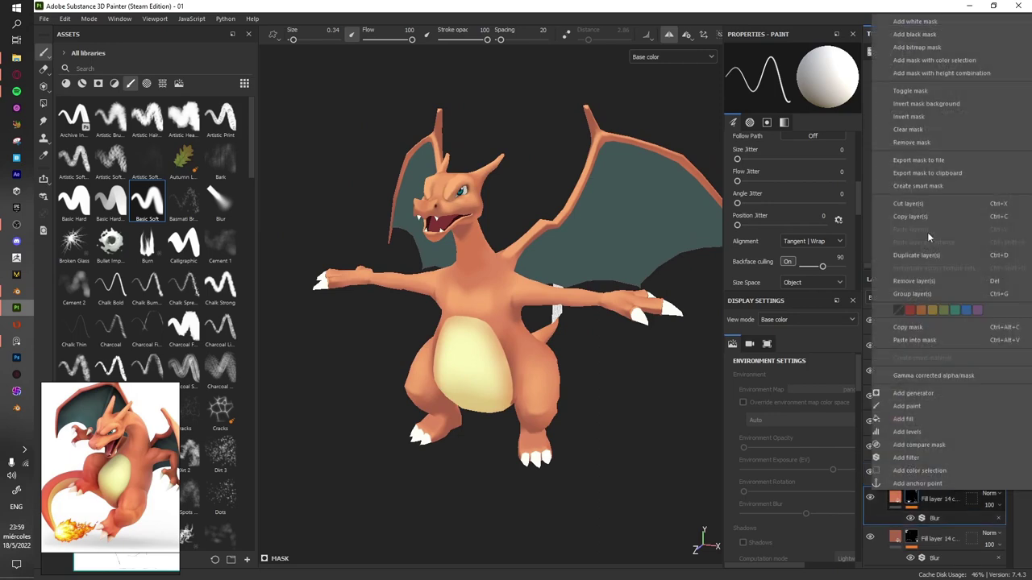
pyautogui.click(948, 324)
pyautogui.click(957, 298)
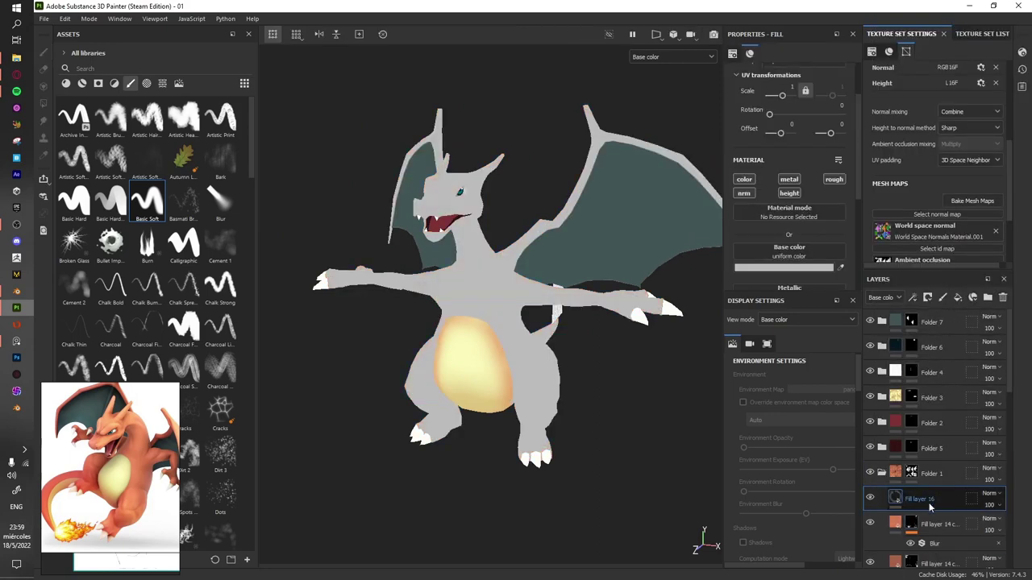
pyautogui.rightClick(935, 499)
pyautogui.click(915, 70)
pyautogui.rightClick(935, 499)
pyautogui.click(913, 395)
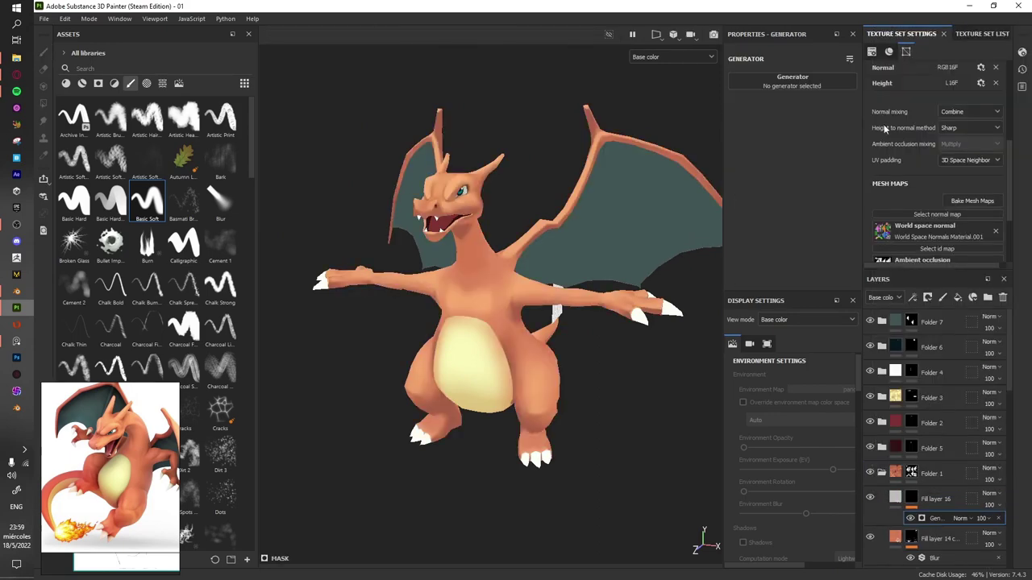
pyautogui.click(868, 119)
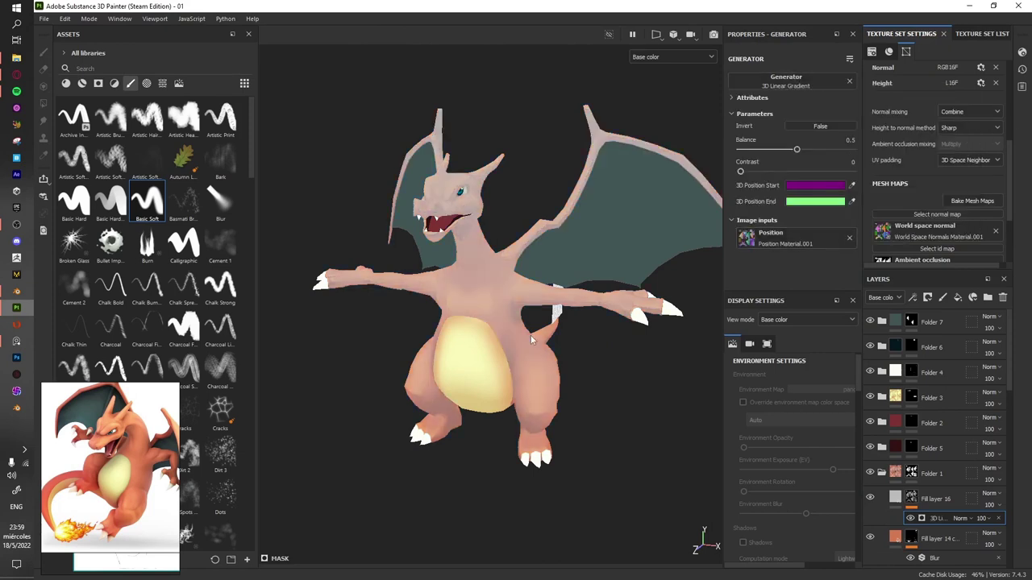
pyautogui.keyDown('alt'); pyautogui.moveTo(531, 334); pyautogui.dragTo(814, 208); pyautogui.keyUp('alt')
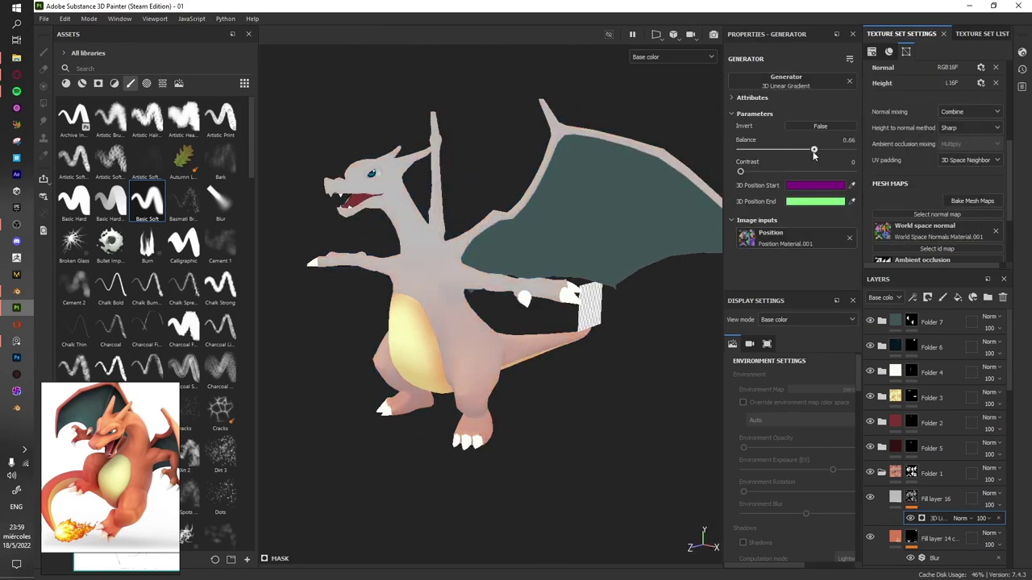
pyautogui.moveTo(812, 154)
pyautogui.mouseDown()
pyautogui.moveTo(786, 150)
pyautogui.moveTo(818, 151)
pyautogui.mouseUp()
pyautogui.click(807, 127)
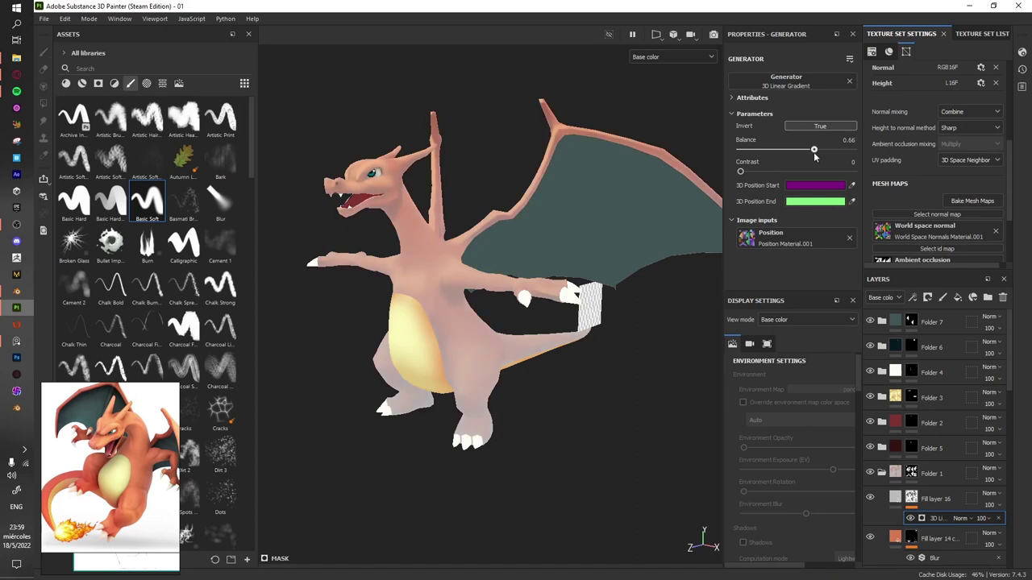
# - Set Fill layer 16's base colour to muted red A24949
pyautogui.click(912, 537)
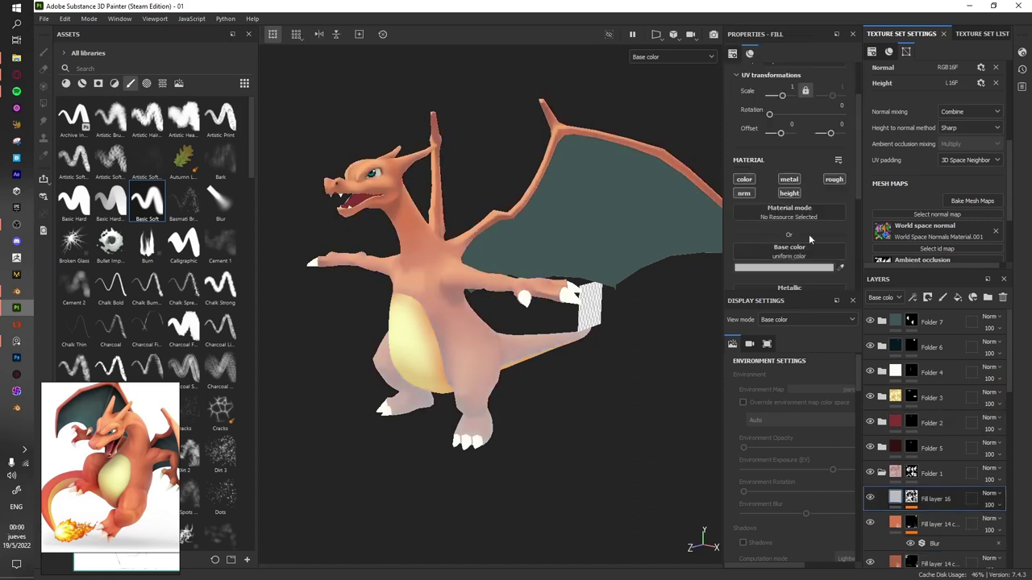
pyautogui.click(778, 267)
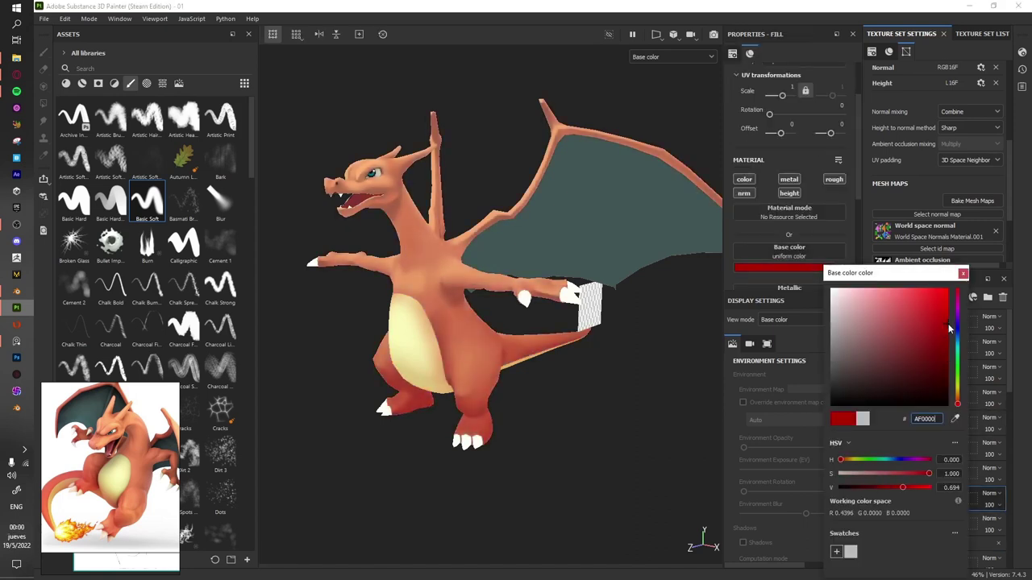
pyautogui.moveTo(548, 363)
pyautogui.keyDown('alt'); pyautogui.mouseDown()
pyautogui.moveTo(540, 374)
pyautogui.moveTo(630, 337)
pyautogui.moveTo(533, 359)
pyautogui.moveTo(525, 376)
pyautogui.moveTo(558, 403)
pyautogui.mouseUp(); pyautogui.keyUp('alt')
pyautogui.keyDown('alt'); pyautogui.moveTo(618, 392); pyautogui.dragTo(726, 395); pyautogui.keyUp('alt')
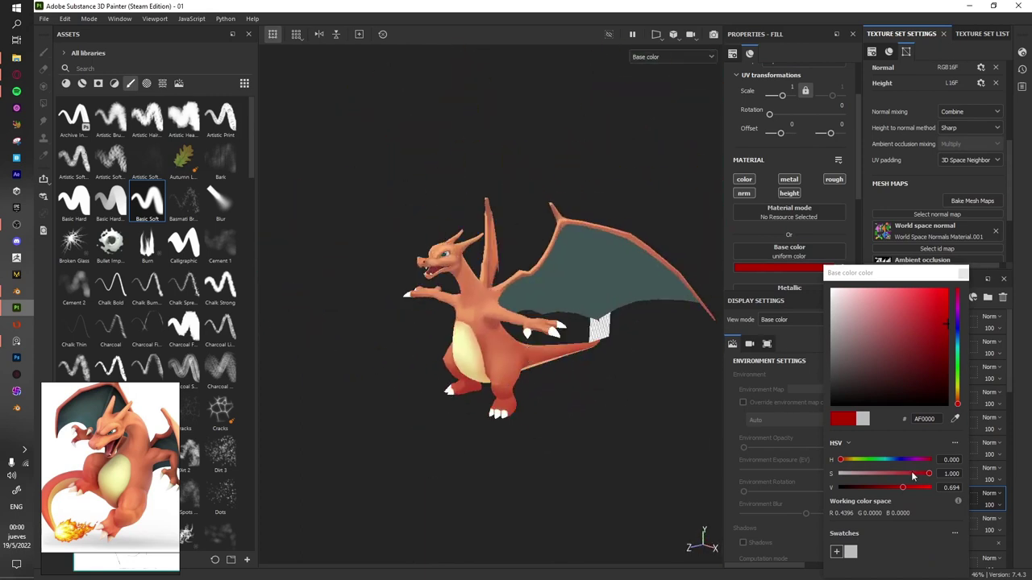
pyautogui.moveTo(929, 473)
pyautogui.mouseDown()
pyautogui.moveTo(891, 473)
pyautogui.moveTo(887, 487)
pyautogui.moveTo(897, 487)
pyautogui.mouseUp()
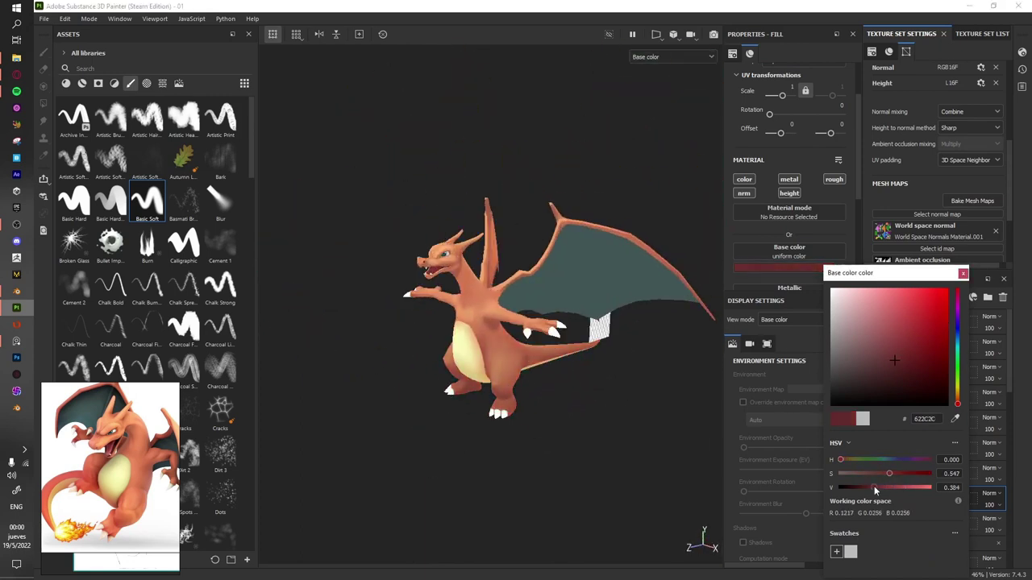
pyautogui.moveTo(580, 347)
pyautogui.keyDown('alt'); pyautogui.mouseDown()
pyautogui.moveTo(525, 319)
pyautogui.moveTo(459, 412)
pyautogui.moveTo(547, 269)
pyautogui.moveTo(539, 415)
pyautogui.mouseUp(); pyautogui.keyUp('alt')
pyautogui.click(459, 413)
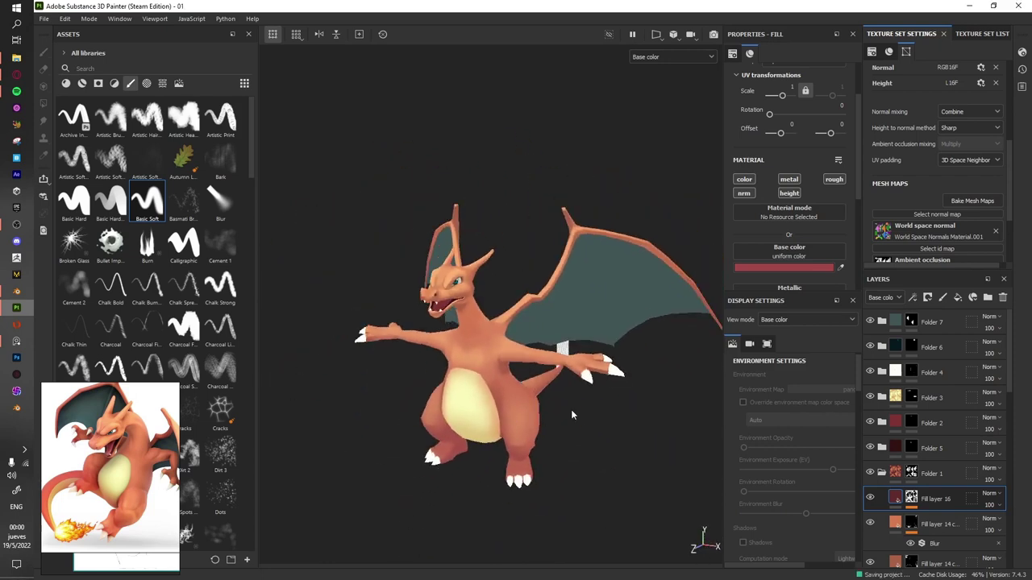
pyautogui.moveTo(571, 409)
pyautogui.keyDown('alt'); pyautogui.mouseDown()
pyautogui.moveTo(497, 376)
pyautogui.moveTo(493, 297)
pyautogui.moveTo(493, 387)
pyautogui.moveTo(426, 380)
pyautogui.mouseUp(); pyautogui.keyUp('alt')
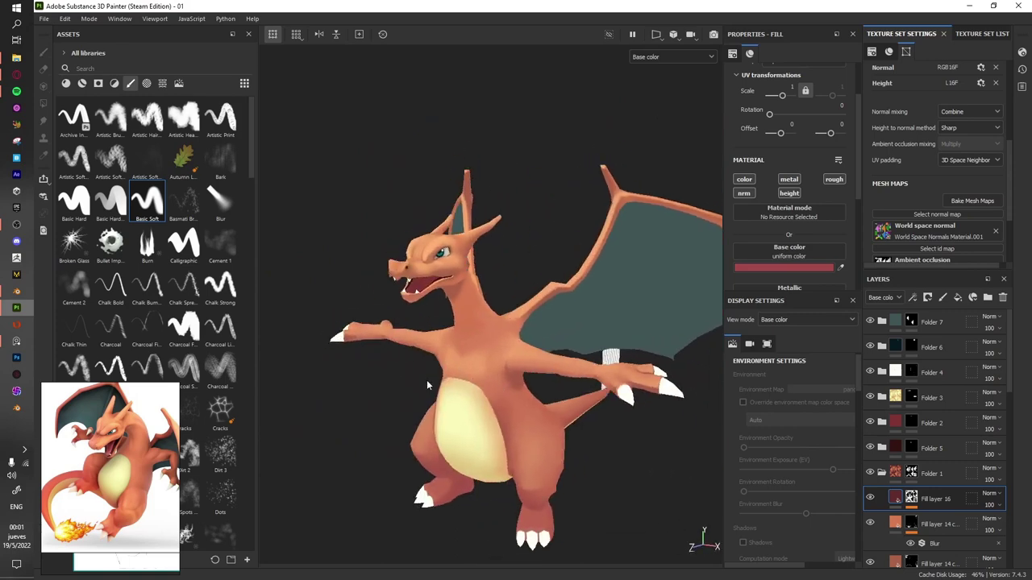
# - Show the UV texture view beside the 3D view and orbit to a closer side view
pyautogui.press('F1')
pyautogui.scroll(-2, 436, 363)
pyautogui.scroll(-2, 411, 395)
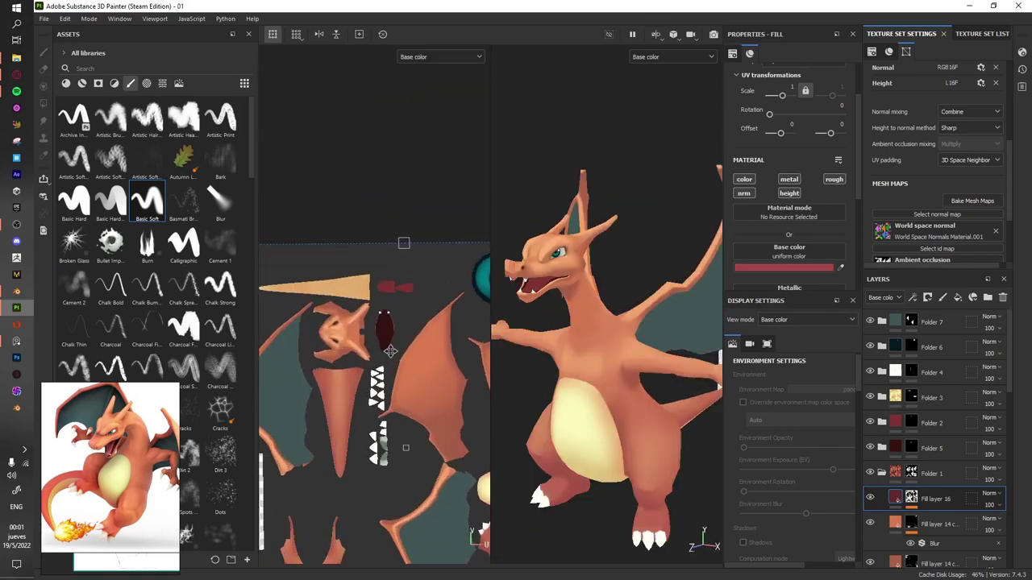
pyautogui.scroll(-2, 403, 412)
pyautogui.scroll(2, 403, 412)
pyautogui.scroll(2, 396, 449)
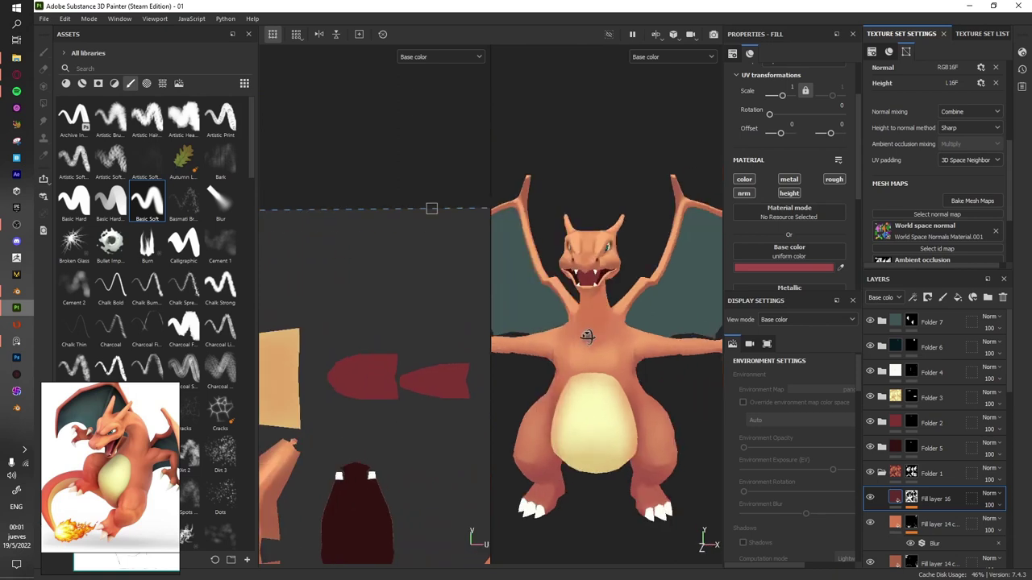
pyautogui.moveTo(580, 355)
pyautogui.keyDown('alt'); pyautogui.mouseDown()
pyautogui.moveTo(644, 360)
pyautogui.moveTo(588, 363)
pyautogui.mouseUp(); pyautogui.keyUp('alt')
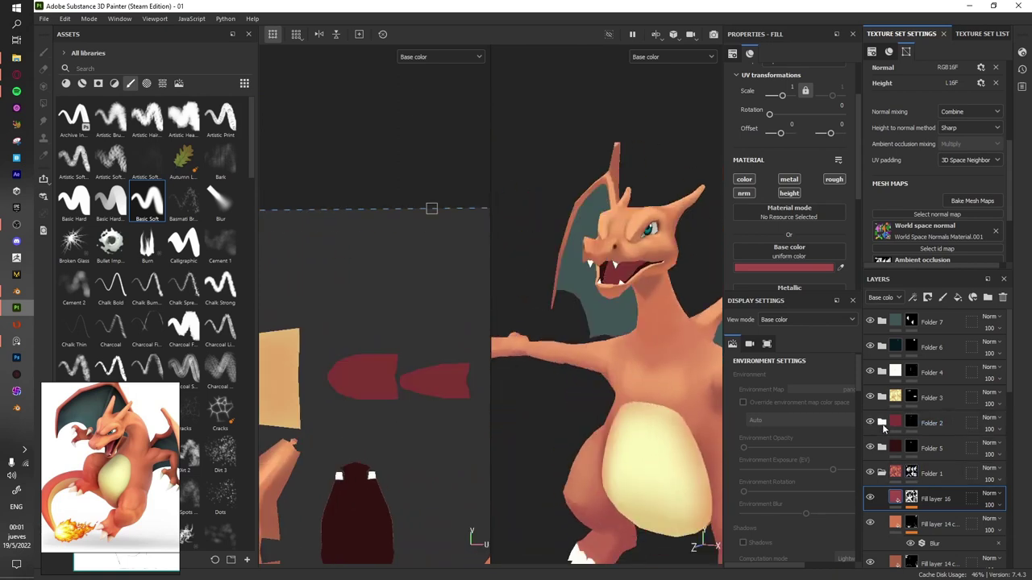
# - Duplicate Fill layer 2 in Folder 2, give it a black mask and select the mask
pyautogui.click(881, 422)
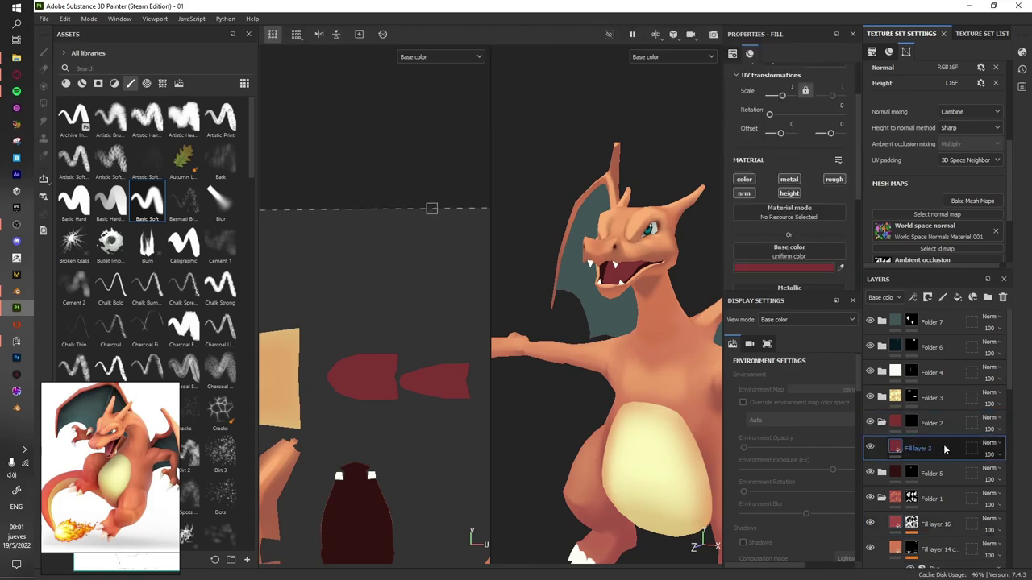
pyautogui.rightClick(919, 448)
pyautogui.click(936, 20)
pyautogui.click(896, 447)
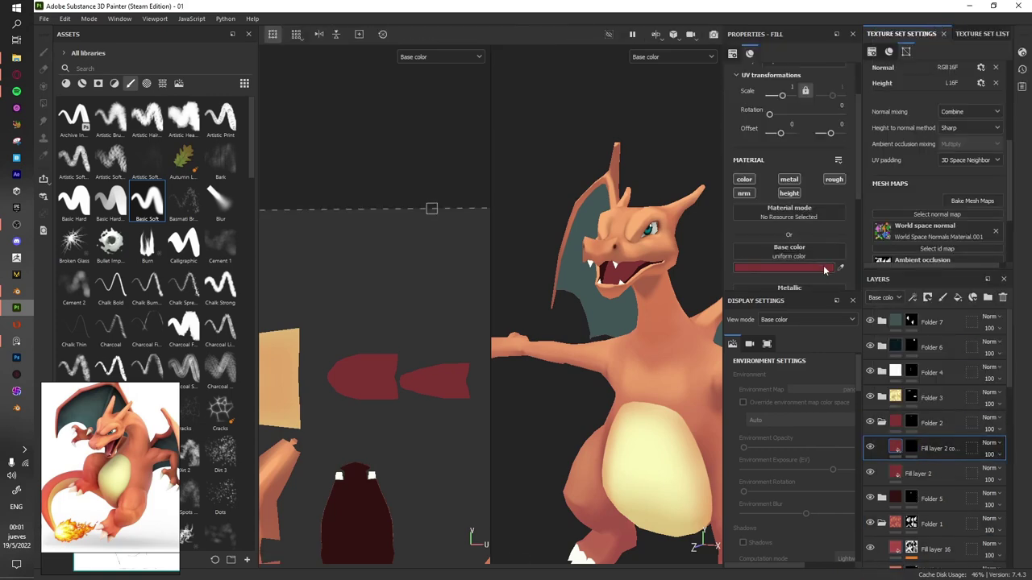
pyautogui.click(788, 268)
pyautogui.click(967, 276)
pyautogui.click(911, 447)
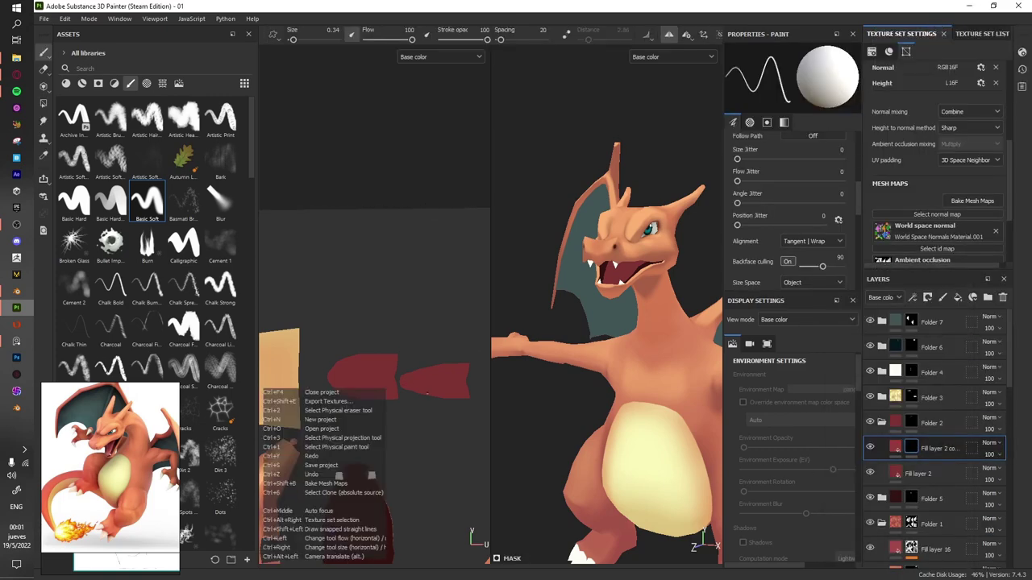
# - Paint light pink streaks on the red UV shape with the Basic Soft brush
pyautogui.scroll(3, 392, 363)
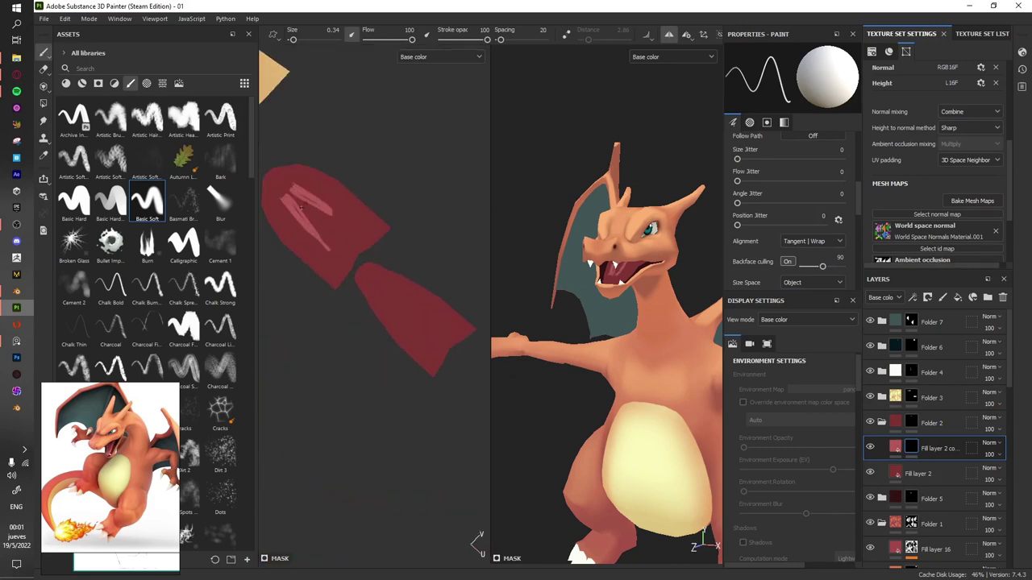
pyautogui.hotkey('ctrl', 'z')
pyautogui.moveTo(300, 179); pyautogui.dragTo(274, 183)
pyautogui.hotkey('ctrl', 'z')
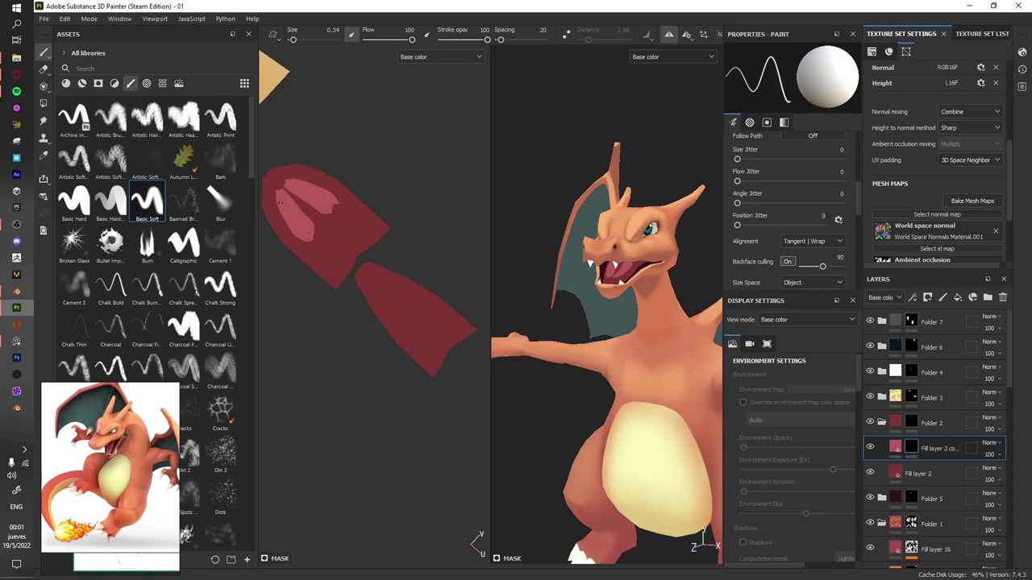
# - Add a Blur filter to the Fill layer 2 copy to soften the pink streaks
pyautogui.rightClick(927, 449)
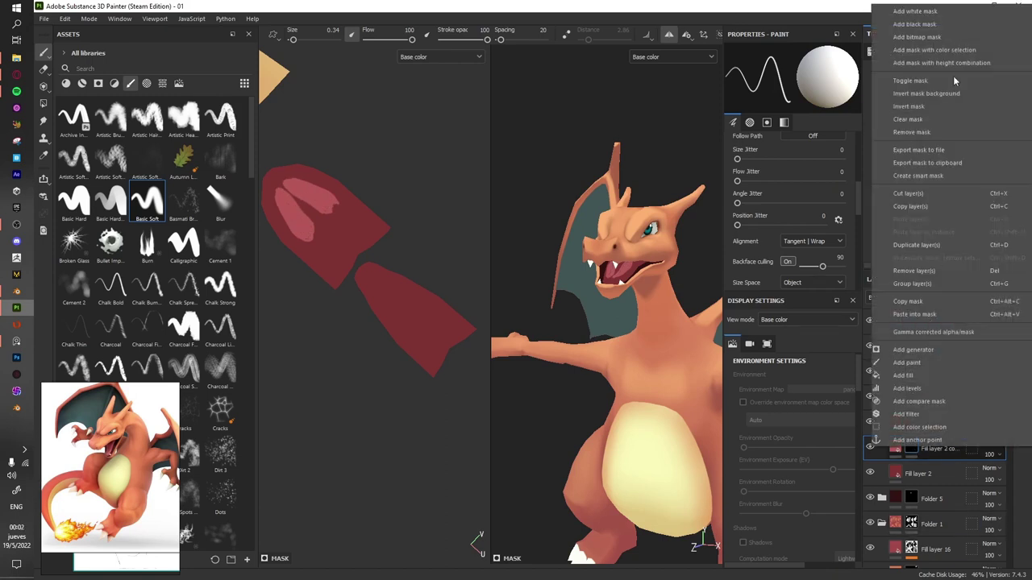
pyautogui.click(927, 414)
pyautogui.click(786, 81)
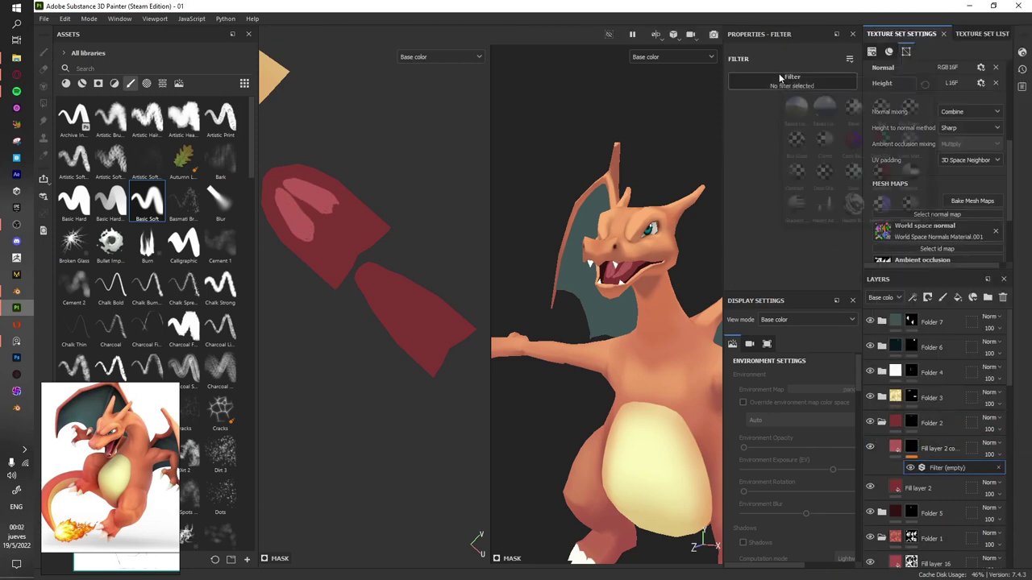
pyautogui.click(798, 97)
pyautogui.keyDown('alt'); pyautogui.moveTo(577, 295); pyautogui.dragTo(627, 312); pyautogui.keyUp('alt')
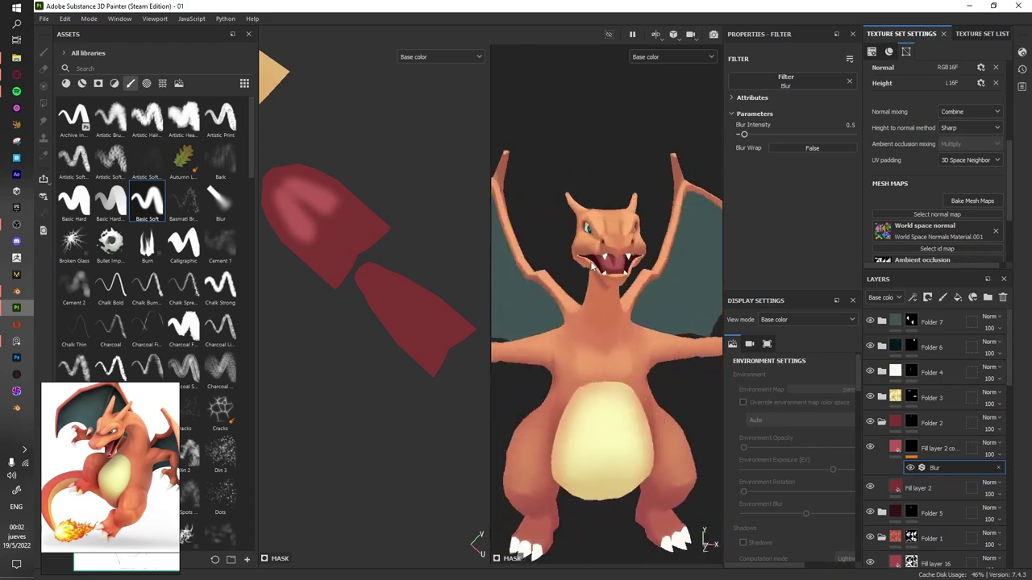
pyautogui.press('1')
pyautogui.moveTo(382, 248); pyautogui.dragTo(408, 316, button='middle')
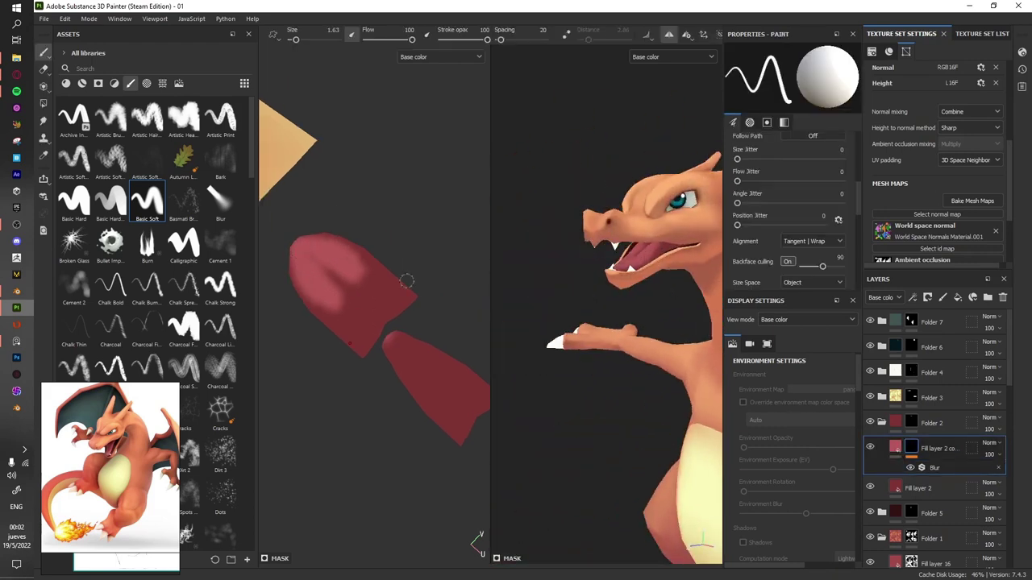
pyautogui.press('f')
pyautogui.keyDown('alt'); pyautogui.moveTo(605, 323); pyautogui.dragTo(564, 323); pyautogui.keyUp('alt')
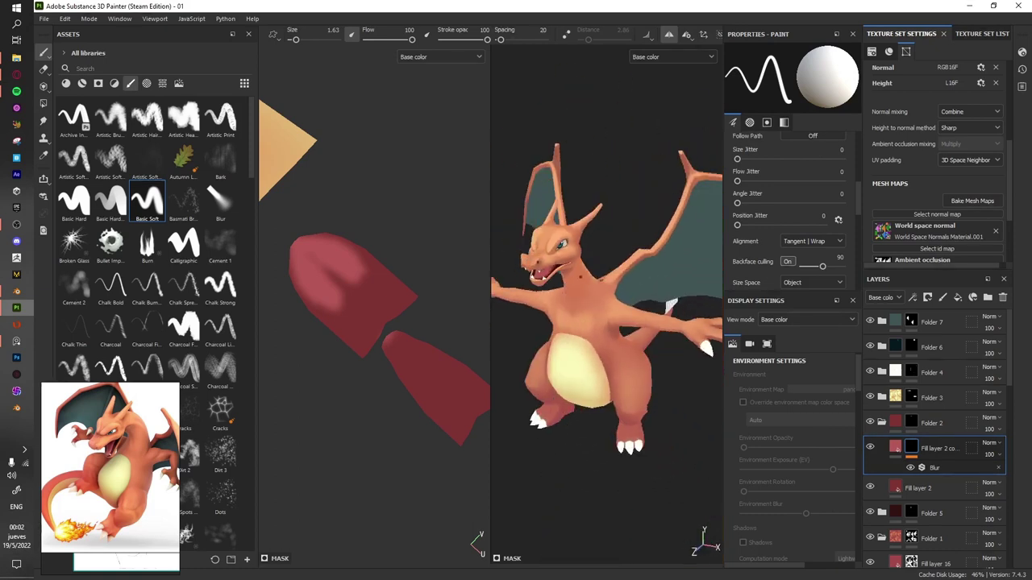
pyautogui.scroll(3, 606, 346)
pyautogui.scroll(2, 606, 346)
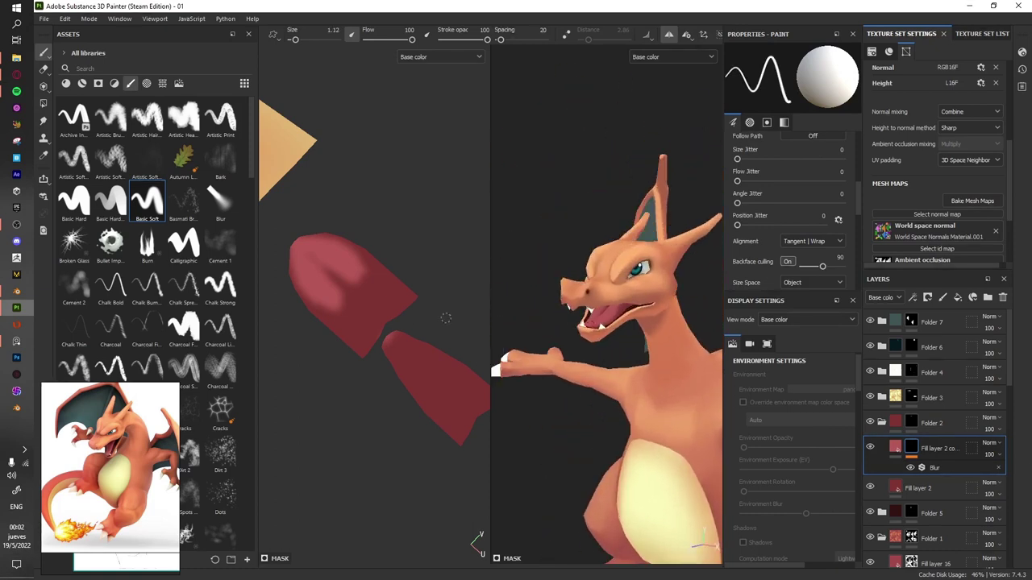
# - Duplicate the blurred copy, clear its mask, add Blur and give it a lighter pink colour
pyautogui.hotkey('ctrl', 'd')
pyautogui.rightClick(953, 448)
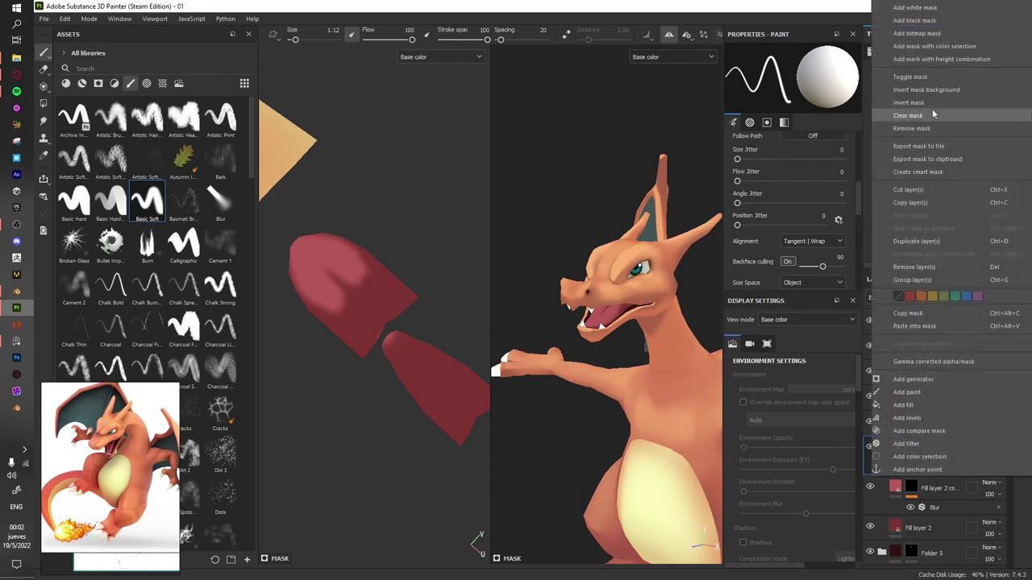
pyautogui.rightClick(935, 448)
pyautogui.click(915, 131)
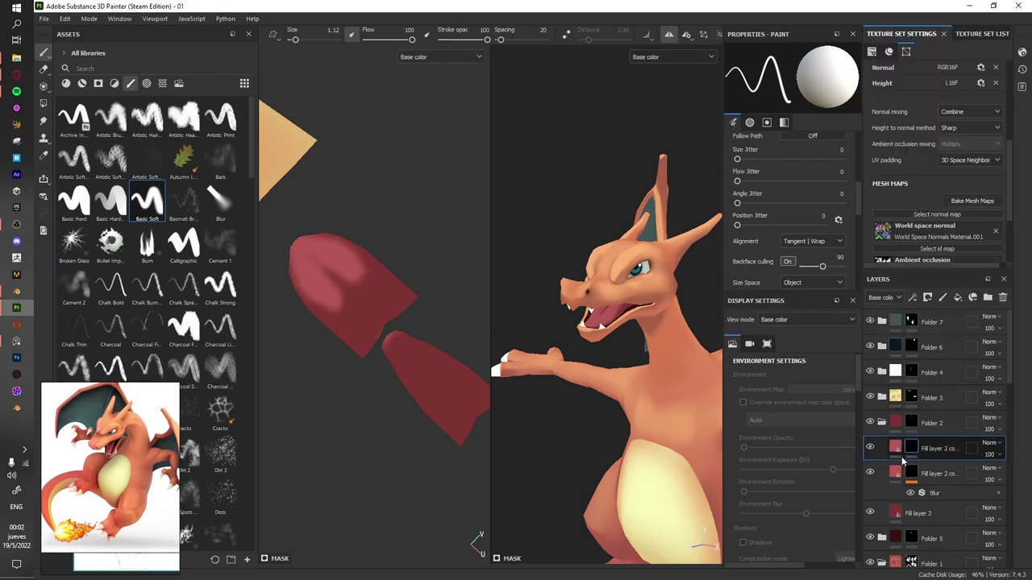
pyautogui.rightClick(935, 449)
pyautogui.click(906, 410)
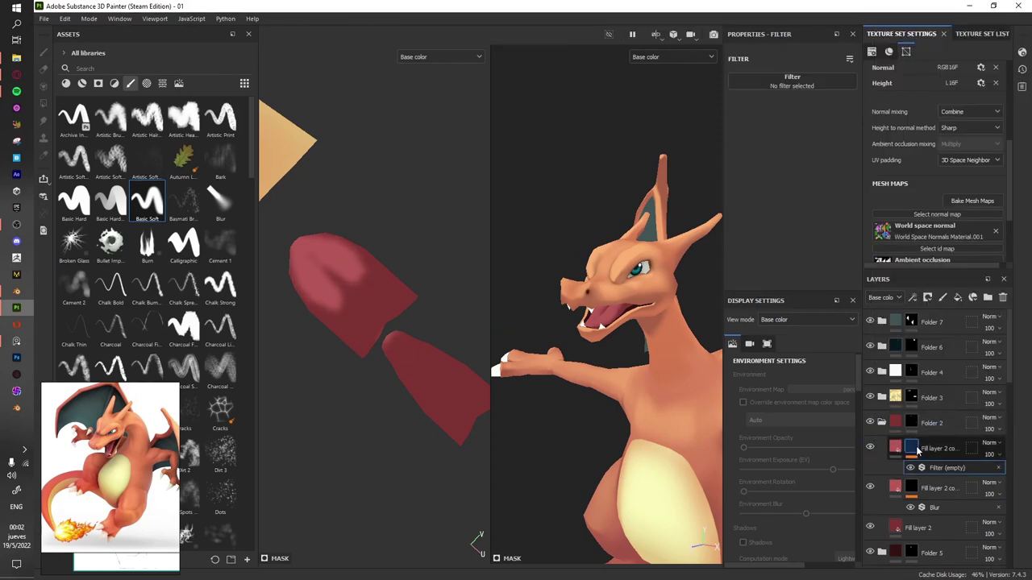
pyautogui.hotkey('ctrl', 'z')
pyautogui.click(789, 266)
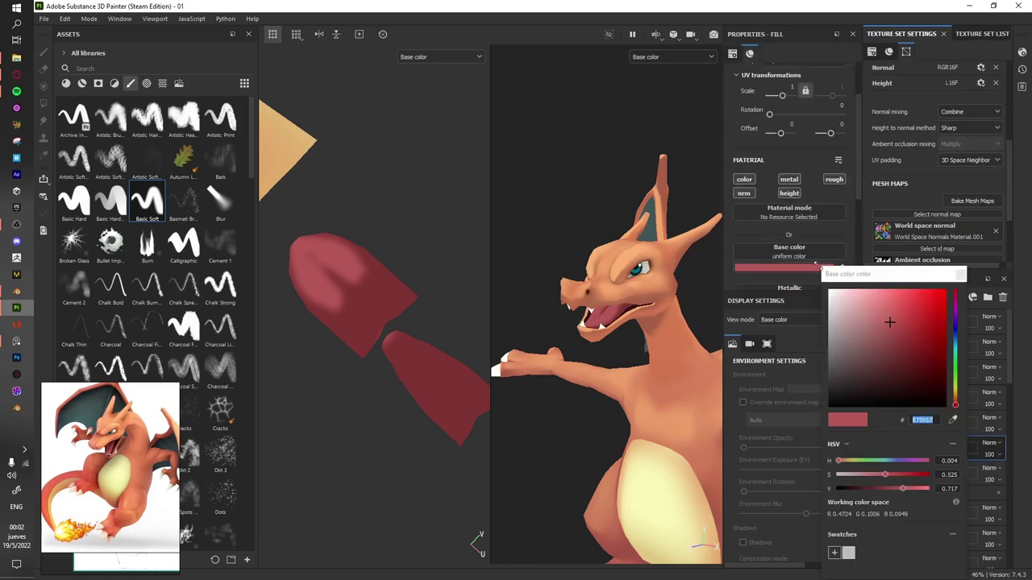
pyautogui.scroll(1, 402, 269)
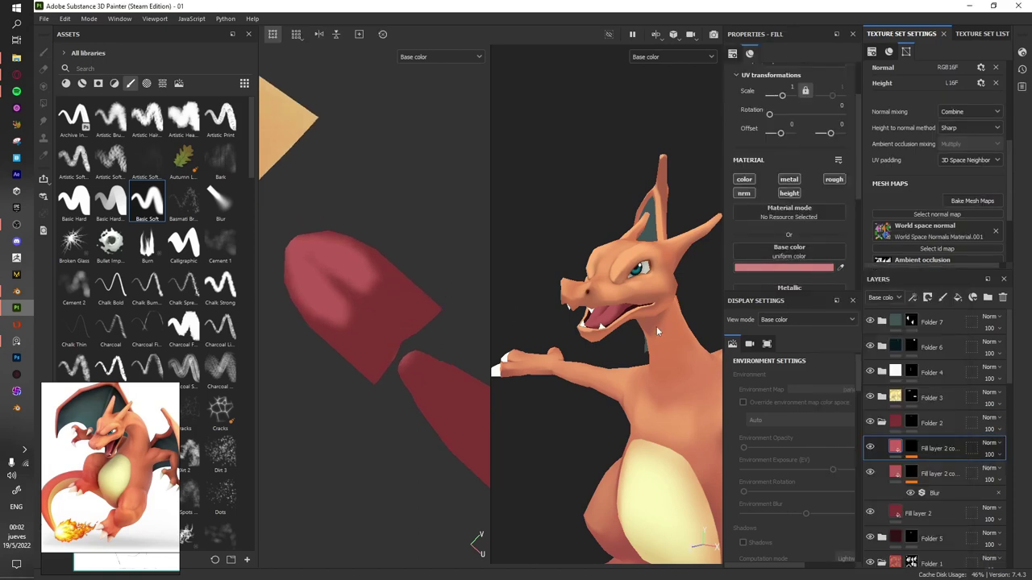
pyautogui.press('1')
pyautogui.hotkey('ctrl', 'y')
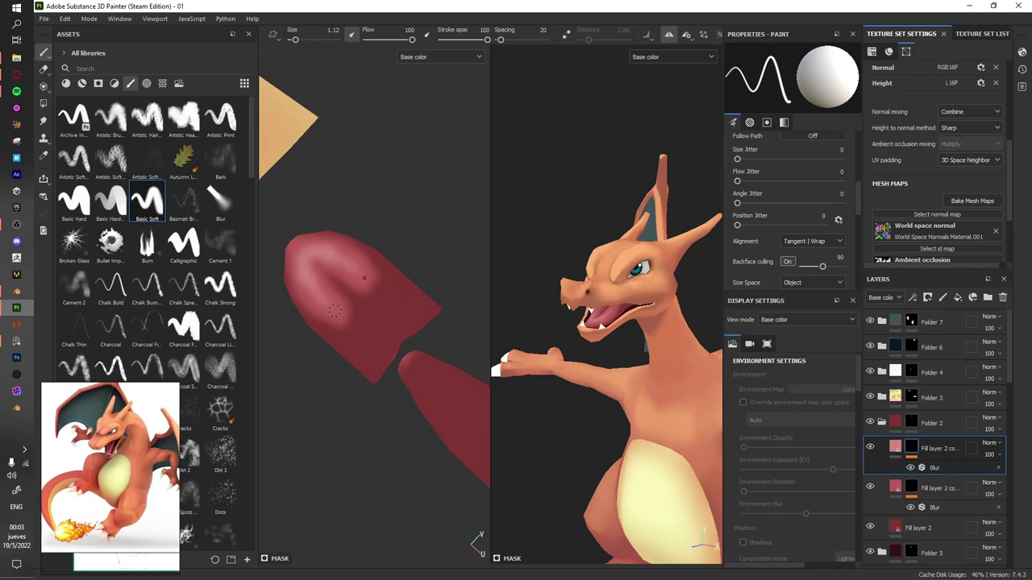
pyautogui.scroll(-1, 349, 185)
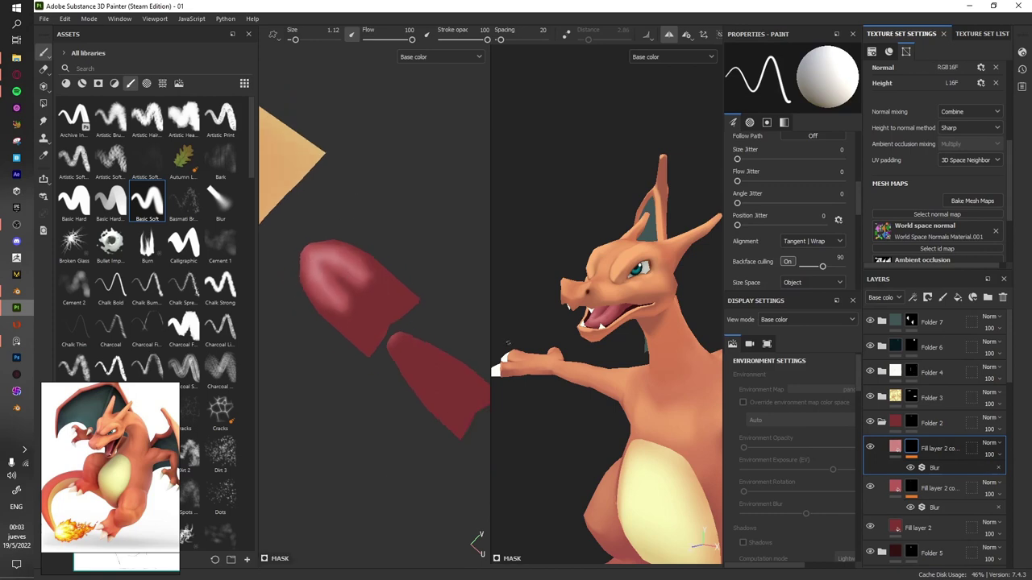
pyautogui.moveTo(613, 338)
pyautogui.keyDown('alt'); pyautogui.mouseDown()
pyautogui.moveTo(564, 339)
pyautogui.moveTo(656, 306)
pyautogui.moveTo(609, 353)
pyautogui.mouseUp(); pyautogui.keyUp('alt')
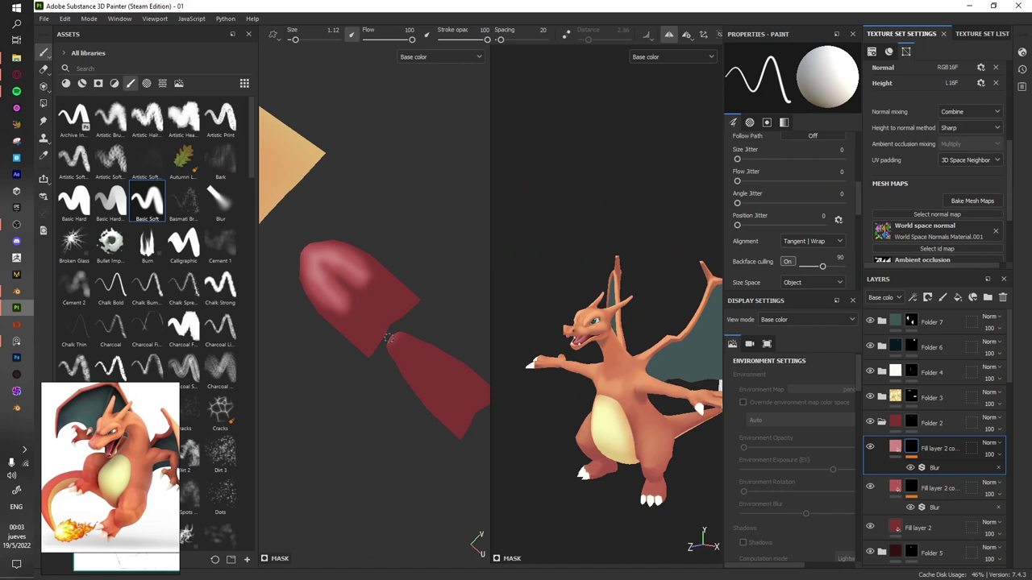
# - Switch to the 3D-only view and orbit around the whole Charizard
pyautogui.press('F3')
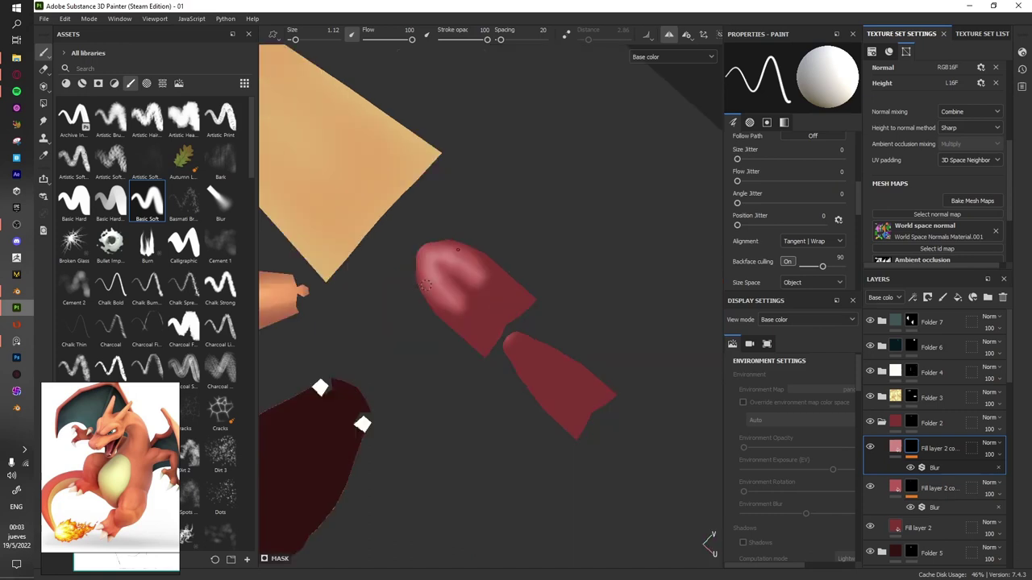
pyautogui.press('F1')
pyautogui.press('F3')
pyautogui.press('F2')
pyautogui.moveTo(583, 307)
pyautogui.keyDown('alt'); pyautogui.mouseDown()
pyautogui.moveTo(478, 292)
pyautogui.moveTo(523, 282)
pyautogui.moveTo(427, 295)
pyautogui.moveTo(467, 293)
pyautogui.moveTo(491, 433)
pyautogui.moveTo(407, 258)
pyautogui.moveTo(595, 115)
pyautogui.moveTo(524, 177)
pyautogui.mouseUp(); pyautogui.keyUp('alt')
pyautogui.scroll(5, 114, 433)
pyautogui.moveTo(451, 282)
pyautogui.keyDown('alt'); pyautogui.mouseDown()
pyautogui.moveTo(499, 258)
pyautogui.moveTo(490, 223)
pyautogui.moveTo(467, 258)
pyautogui.moveTo(565, 266)
pyautogui.mouseUp(); pyautogui.keyUp('alt')
# - Add Fill layer 17 above Fill layer 16 and give it a black mask
pyautogui.scroll(-5, 939, 497)
pyautogui.scroll(5, 939, 498)
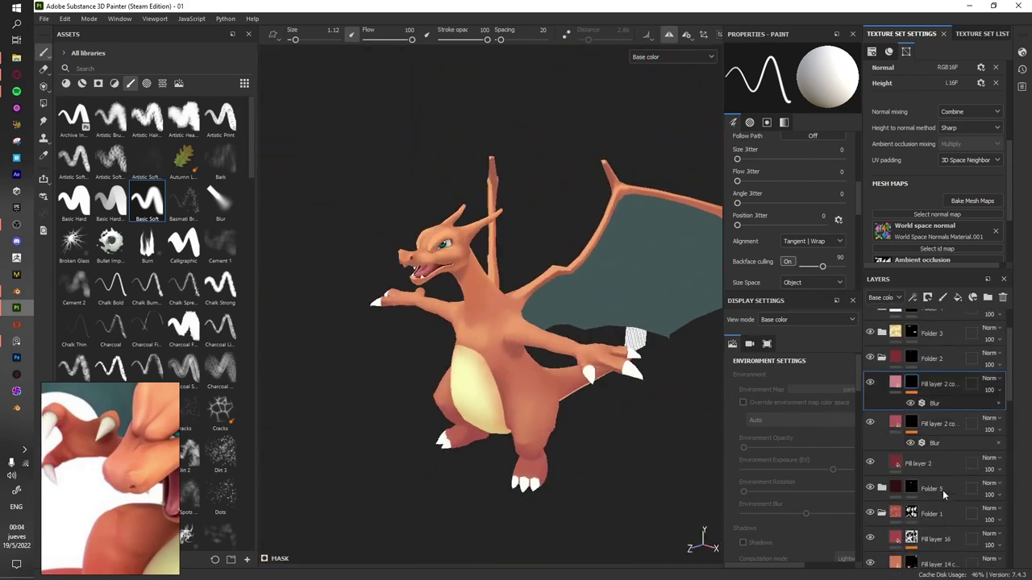
pyautogui.click(935, 538)
pyautogui.moveTo(519, 412)
pyautogui.keyDown('alt'); pyautogui.mouseDown()
pyautogui.moveTo(552, 327)
pyautogui.moveTo(581, 322)
pyautogui.mouseUp(); pyautogui.keyUp('alt')
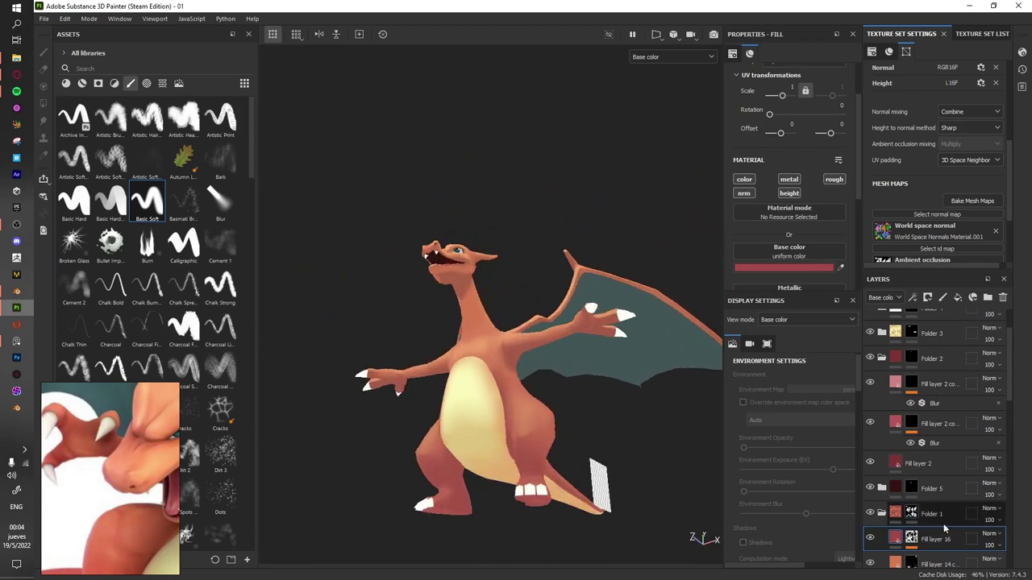
pyautogui.click(958, 298)
pyautogui.rightClick(952, 301)
pyautogui.click(915, 81)
pyautogui.moveTo(911, 538)
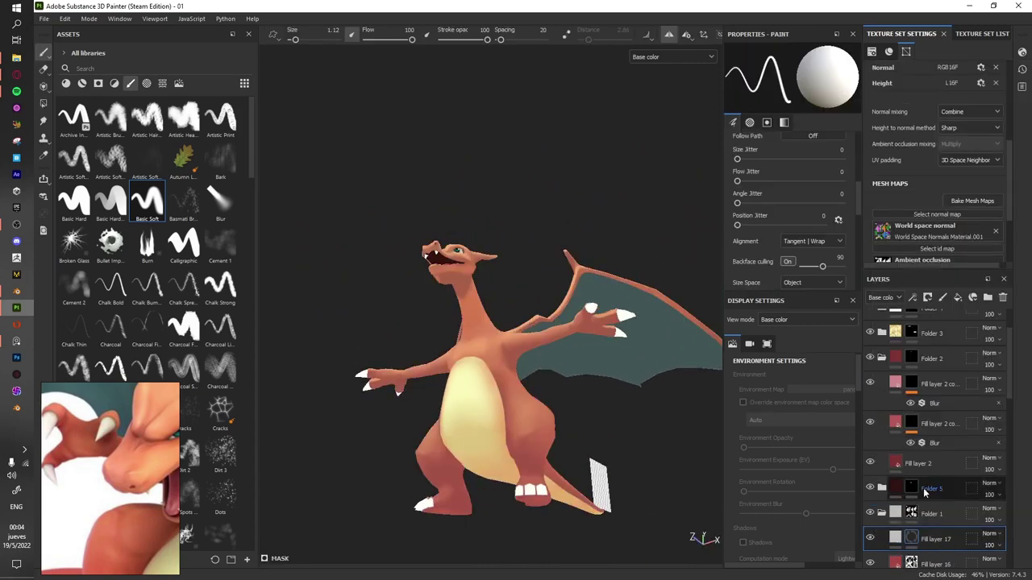
pyautogui.click(896, 538)
# - Add a Bevel filter to Fill layer 17 while framing the raised hand
pyautogui.keyDown('alt'); pyautogui.moveTo(506, 356); pyautogui.dragTo(569, 333); pyautogui.keyUp('alt')
pyautogui.scroll(5, 569, 333)
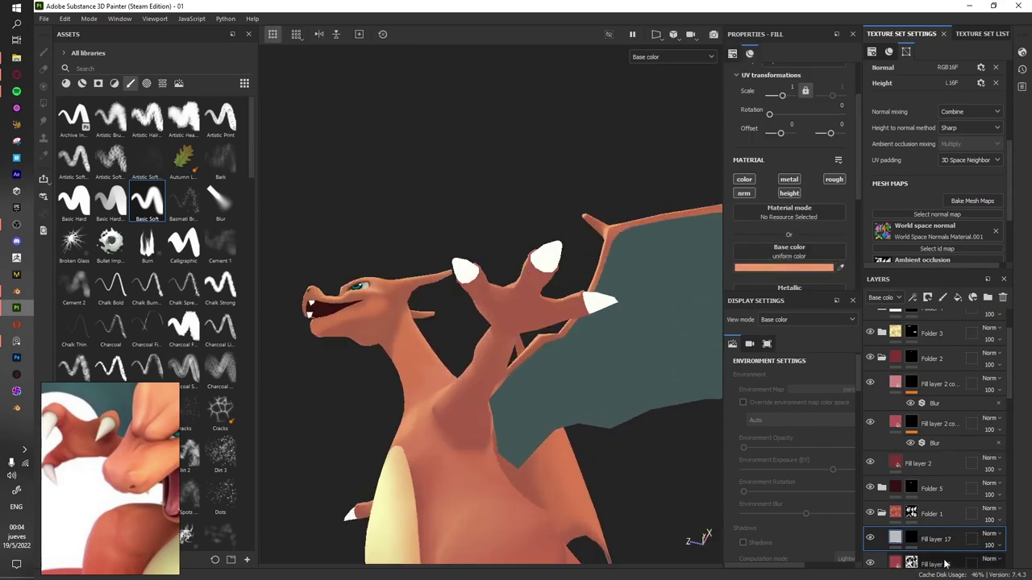
pyautogui.click(910, 538)
pyautogui.scroll(5, 471, 308)
pyautogui.rightClick(911, 539)
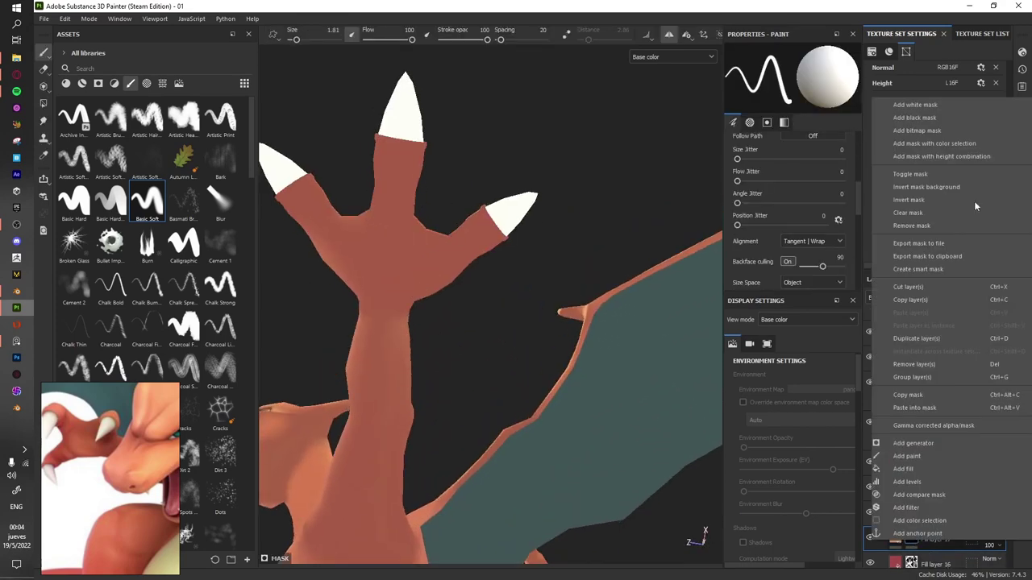
pyautogui.click(930, 507)
pyautogui.click(786, 81)
pyautogui.click(801, 108)
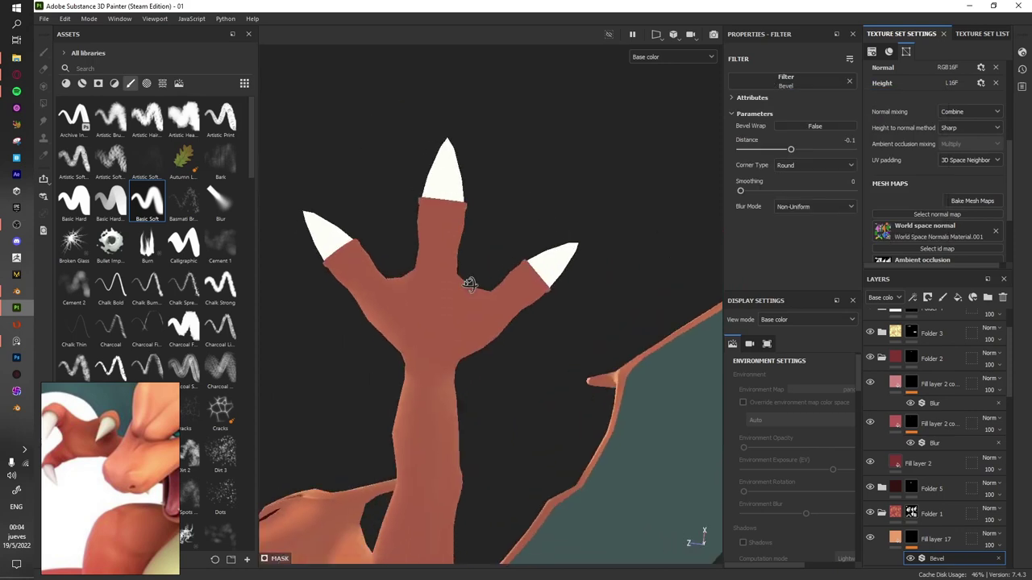
pyautogui.click(899, 537)
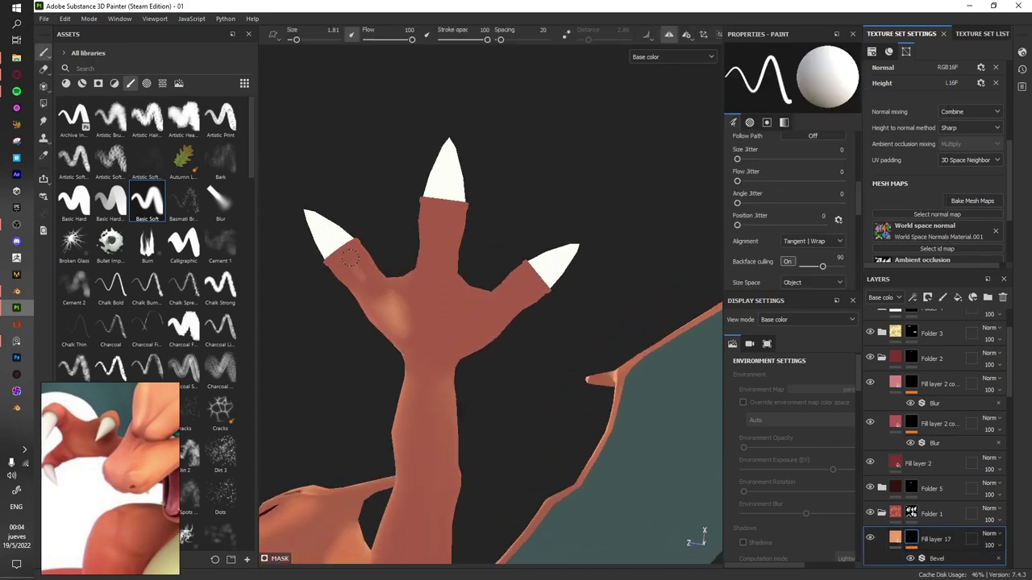
# - Paint a pale orange patch on the raised hand's palm with a brush of about 4.27
pyautogui.keyDown('alt'); pyautogui.moveTo(383, 307); pyautogui.dragTo(428, 300); pyautogui.keyUp('alt')
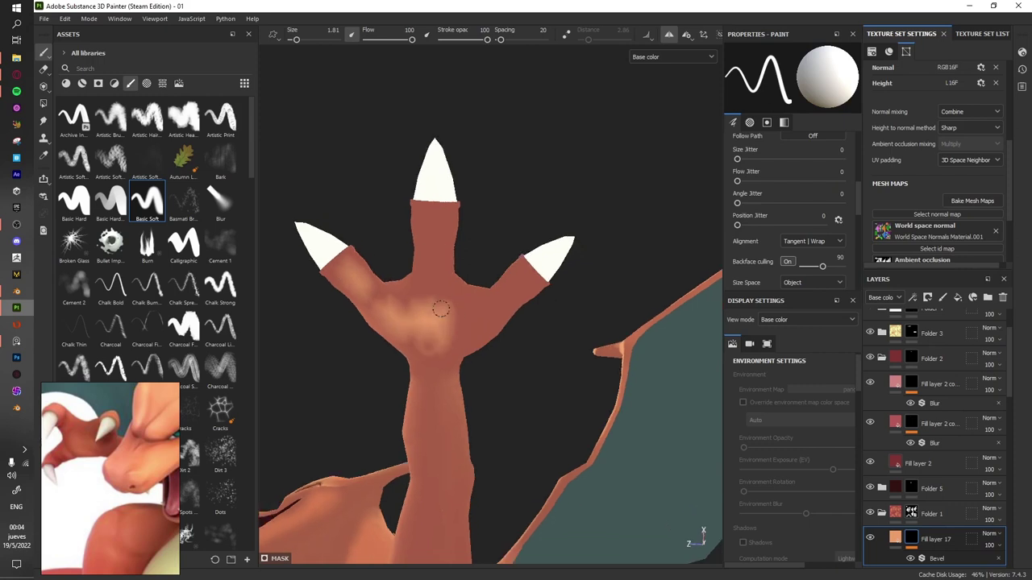
pyautogui.keyDown('alt'); pyautogui.moveTo(546, 179); pyautogui.dragTo(537, 368); pyautogui.keyUp('alt')
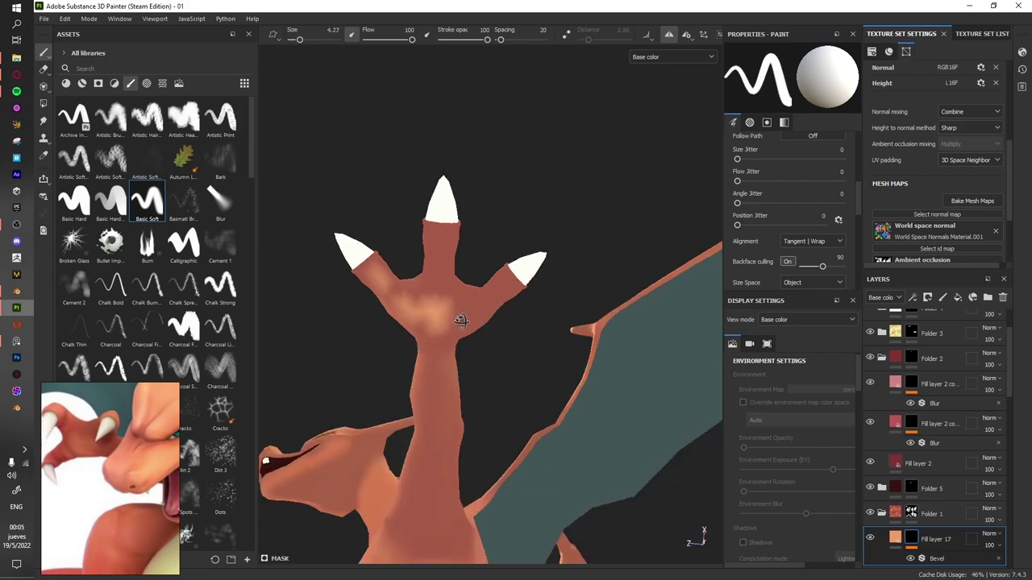
pyautogui.scroll(3, 452, 313)
pyautogui.moveTo(433, 306)
pyautogui.mouseDown()
pyautogui.moveTo(415, 274)
pyautogui.moveTo(484, 300)
pyautogui.mouseUp()
pyautogui.scroll(-3, 457, 316)
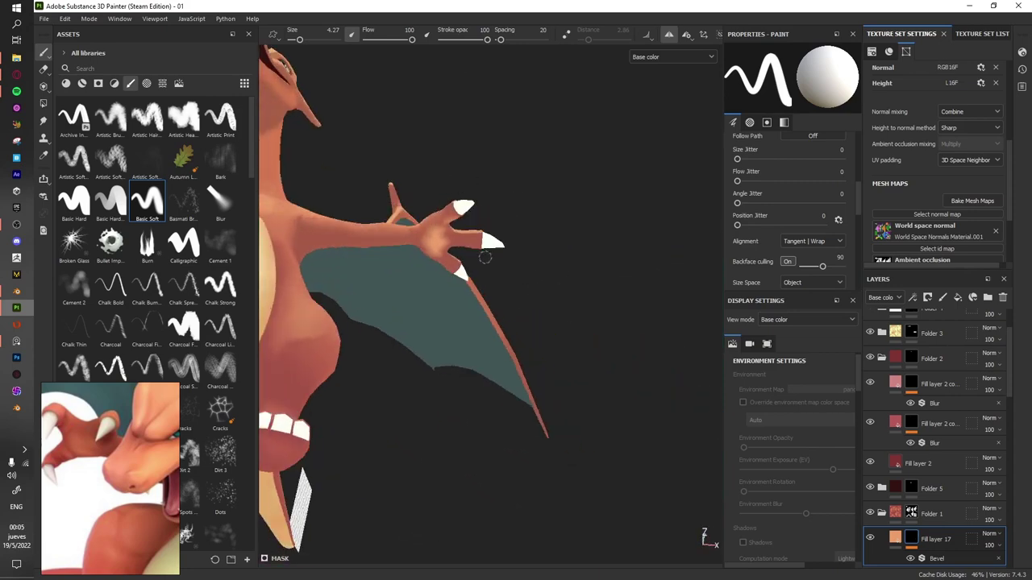
pyautogui.keyDown('alt'); pyautogui.moveTo(557, 277); pyautogui.dragTo(488, 322); pyautogui.keyUp('alt')
pyautogui.scroll(3, 513, 276)
# - Bring up Fill layer 17's options menu in the Layers panel
pyautogui.click(935, 558)
pyautogui.click(911, 539)
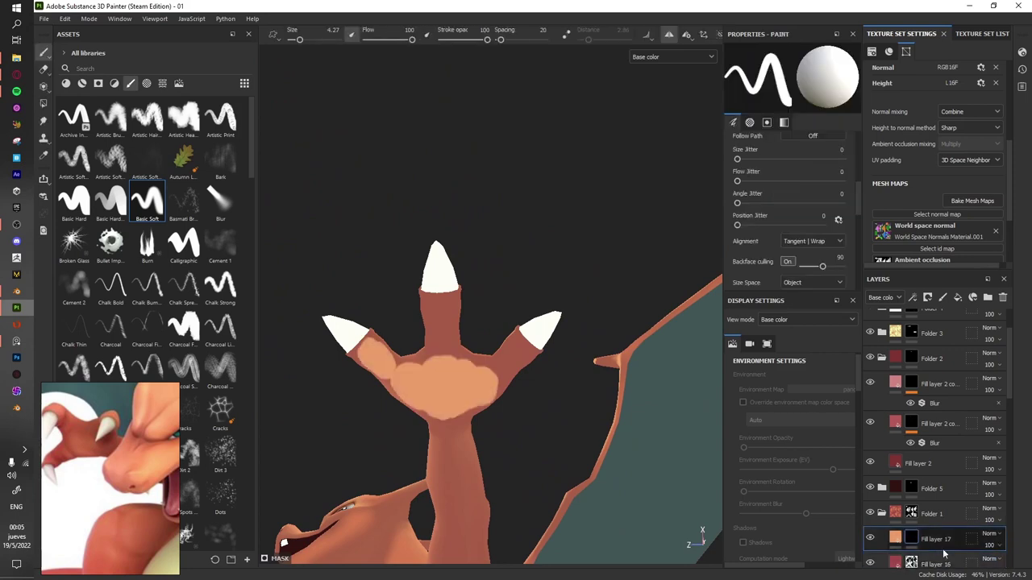
pyautogui.rightClick(911, 538)
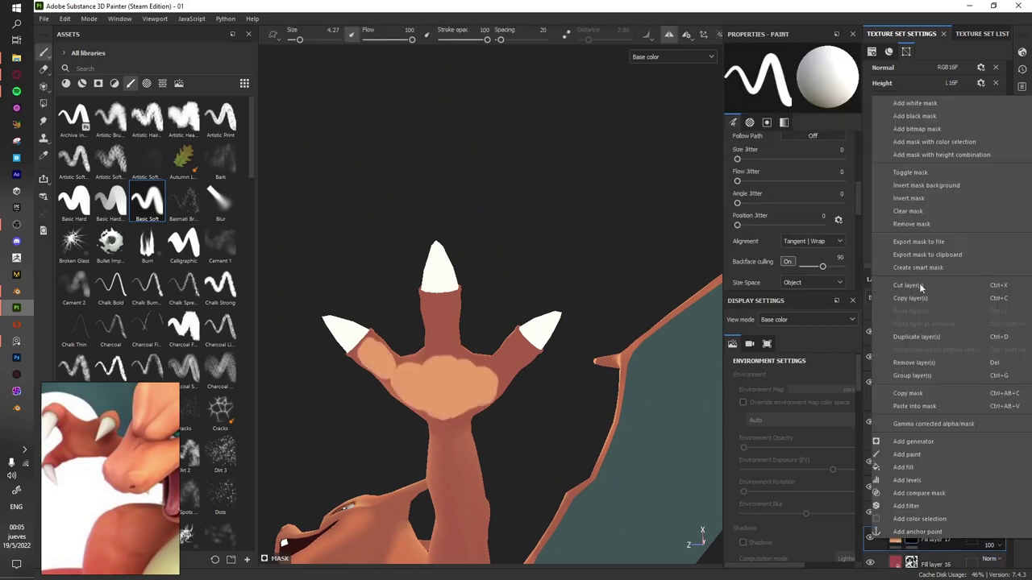
# - Try a Blur filter on Fill layer 17, then remove it as too strong
pyautogui.click(906, 505)
pyautogui.click(786, 81)
pyautogui.click(817, 236)
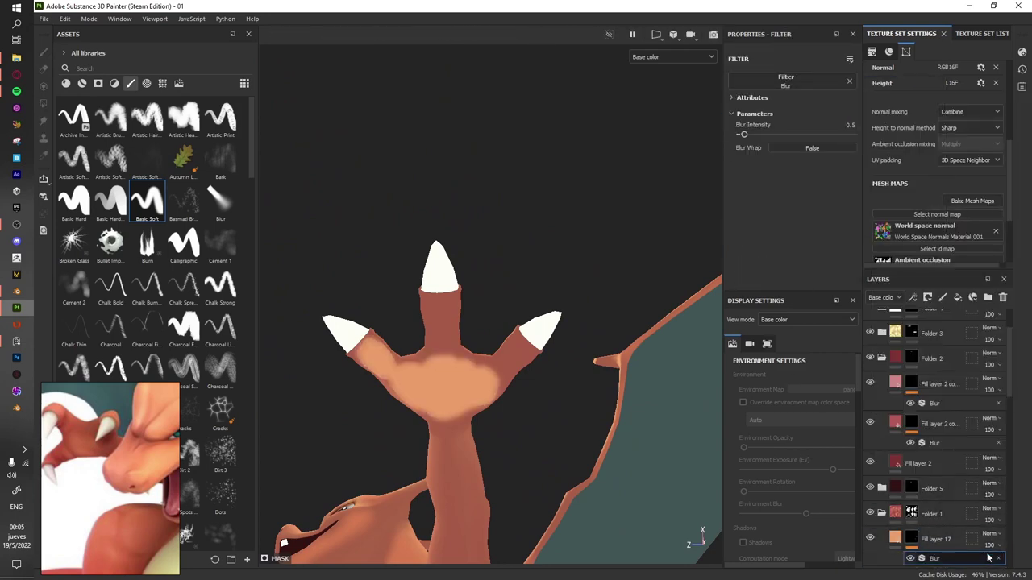
pyautogui.rightClick(927, 540)
pyautogui.click(924, 211)
# - Add a fresh Blur filter to Fill layer 17 and paint lighter palm patches with a smaller brush
pyautogui.rightClick(927, 542)
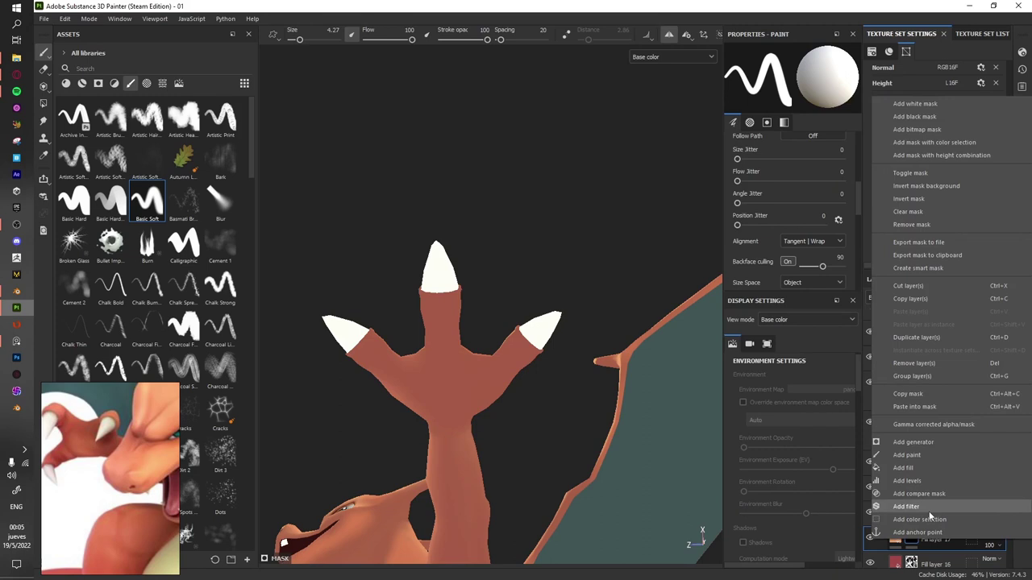
pyautogui.click(906, 507)
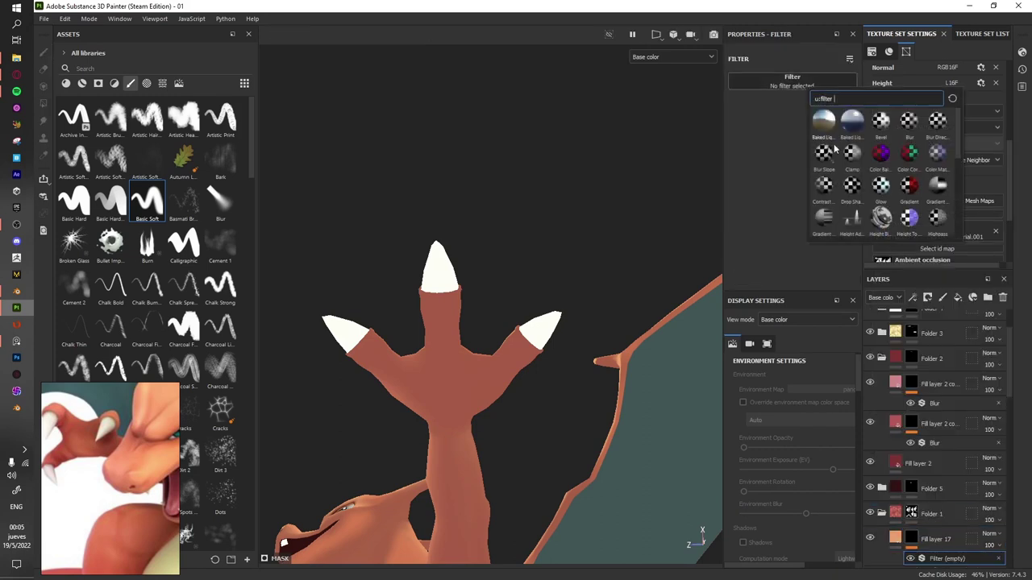
pyautogui.click(819, 121)
pyautogui.press('[')
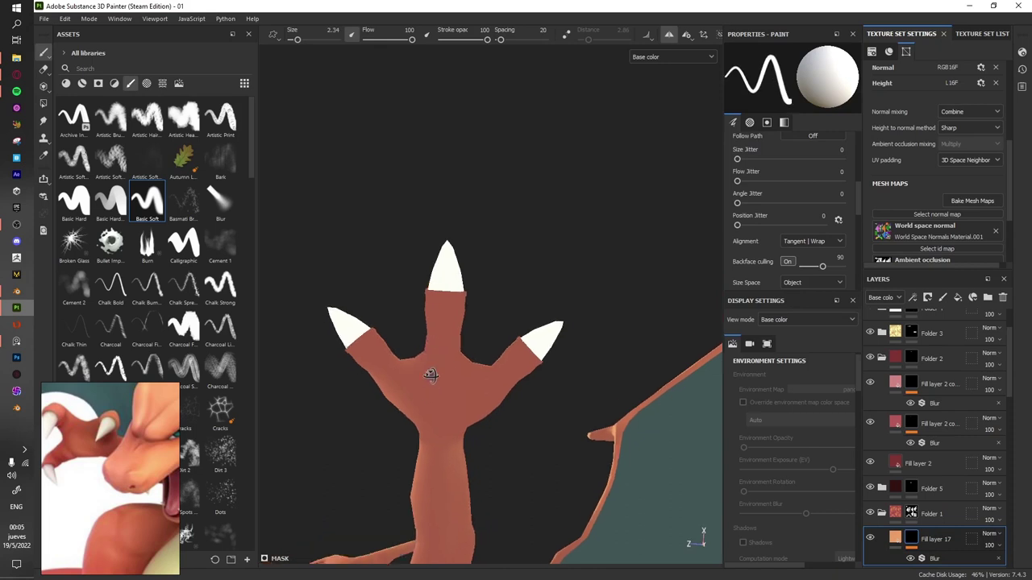
pyautogui.keyDown('alt'); pyautogui.moveTo(436, 361); pyautogui.dragTo(408, 388); pyautogui.keyUp('alt')
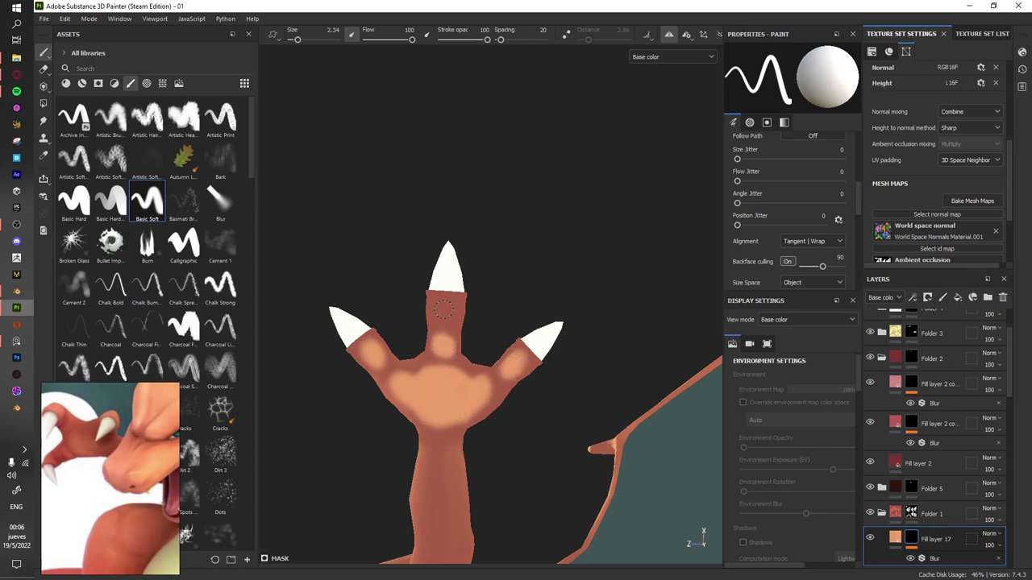
# - Sample the dragon's body colour as Fill layer 17's base colour
pyautogui.keyDown('alt'); pyautogui.moveTo(441, 315); pyautogui.dragTo(564, 323); pyautogui.keyUp('alt')
pyautogui.click(935, 539)
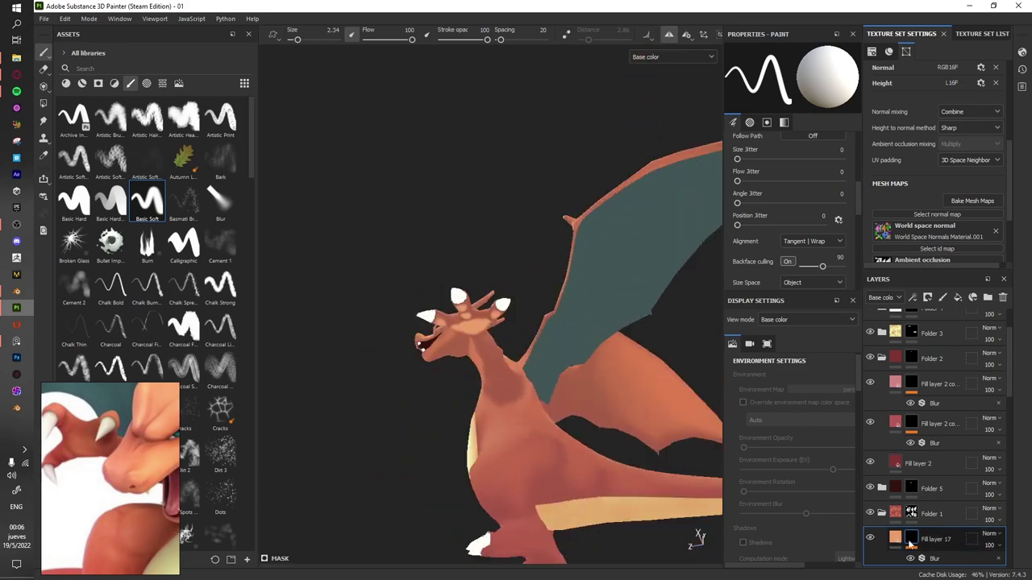
pyautogui.click(841, 267)
pyautogui.click(496, 345)
# - Shift Fill layer 17's base colour to a slightly darker reddish orange and set Blur intensity to 0.61
pyautogui.click(823, 269)
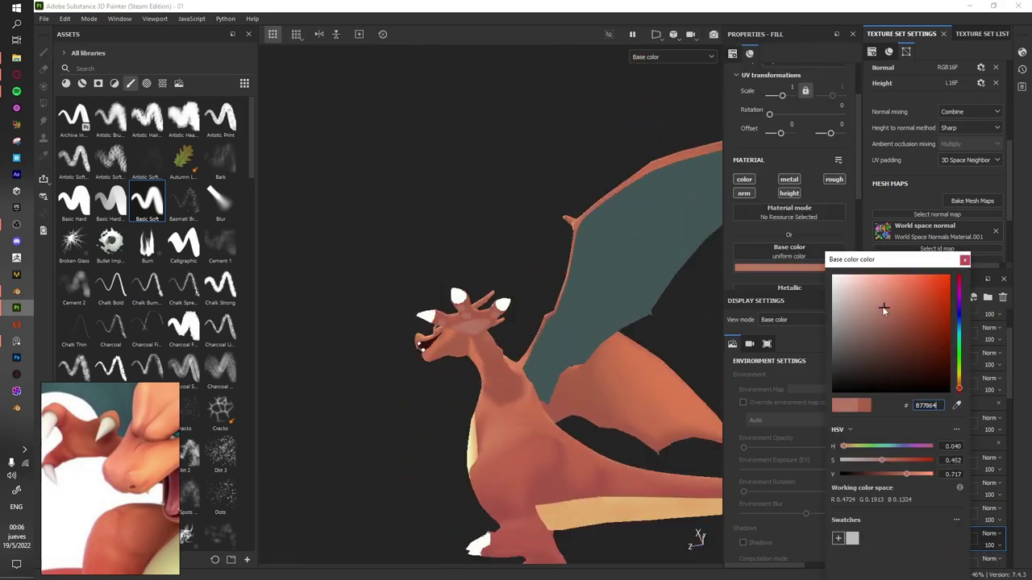
pyautogui.moveTo(888, 304)
pyautogui.mouseDown()
pyautogui.moveTo(903, 296)
pyautogui.moveTo(901, 305)
pyautogui.mouseUp()
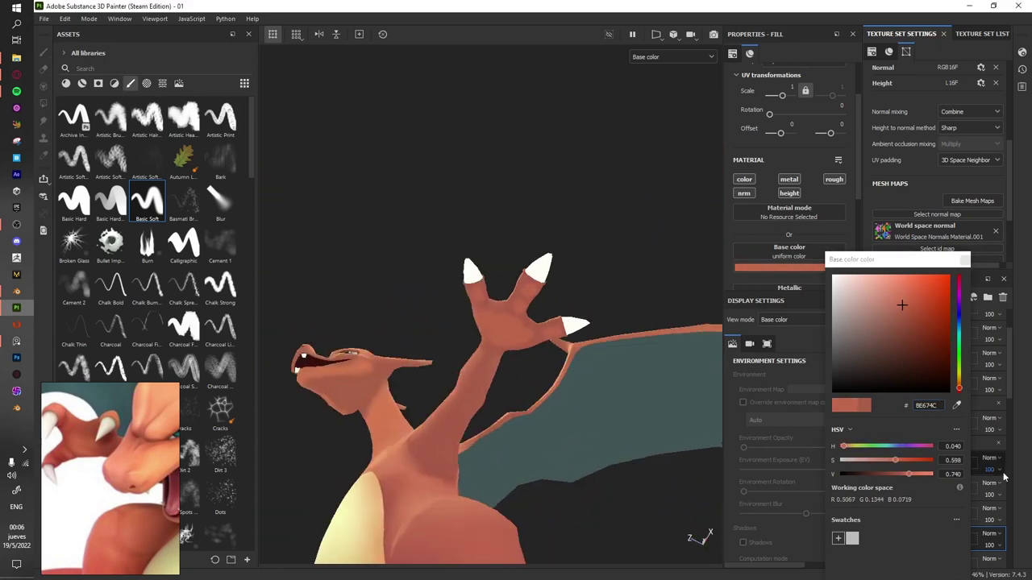
pyautogui.click(934, 557)
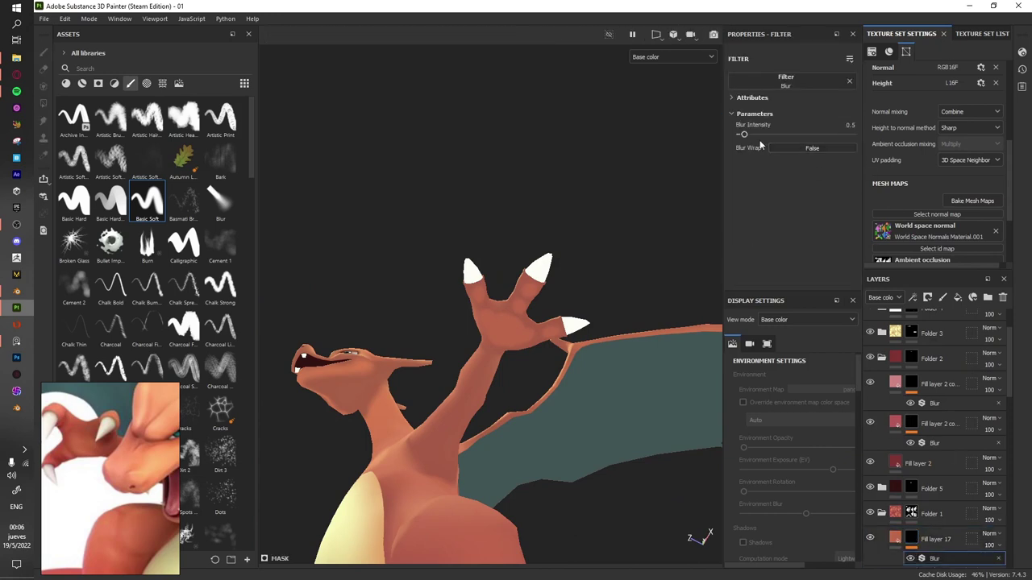
pyautogui.moveTo(745, 135); pyautogui.dragTo(743, 135)
pyautogui.moveTo(532, 377)
pyautogui.keyDown('alt'); pyautogui.mouseDown()
pyautogui.moveTo(546, 286)
pyautogui.moveTo(553, 377)
pyautogui.mouseUp(); pyautogui.keyUp('alt')
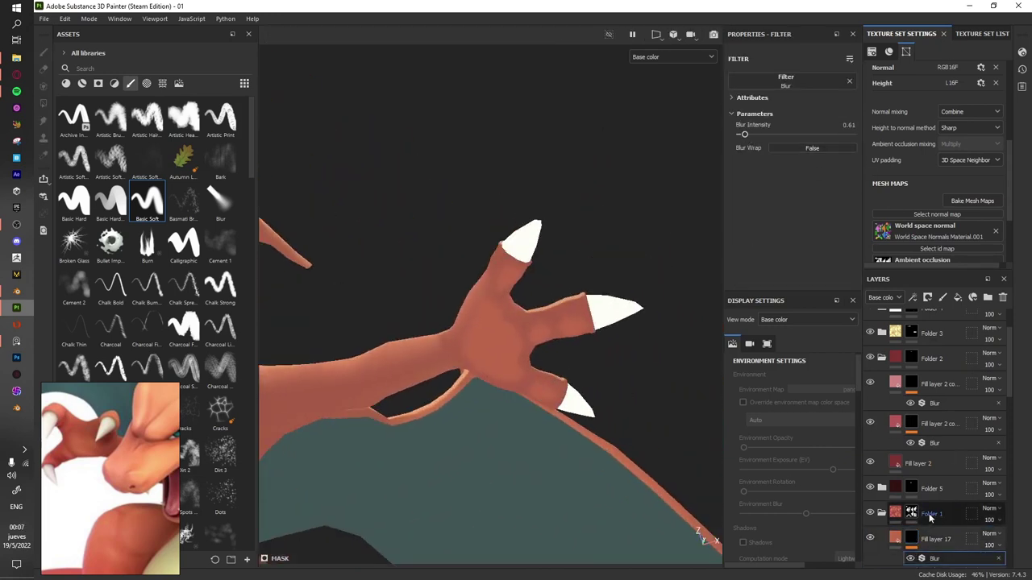
pyautogui.click(949, 540)
# - Duplicate Fill layer 17 and add a Blur filter to the copy
pyautogui.rightClick(949, 540)
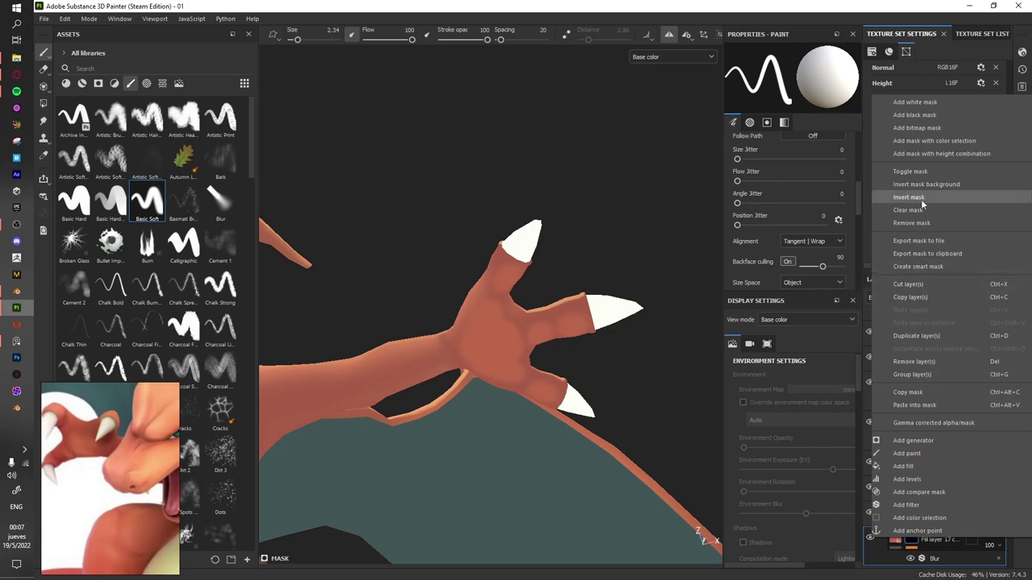
pyautogui.press('Escape')
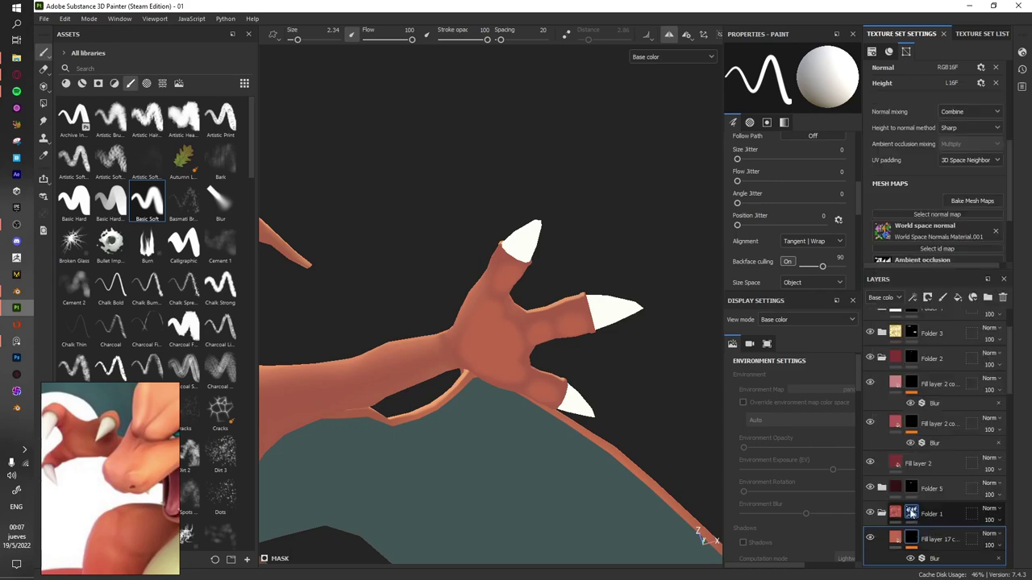
pyautogui.rightClick(956, 400)
pyautogui.press('Escape')
pyautogui.rightClick(956, 400)
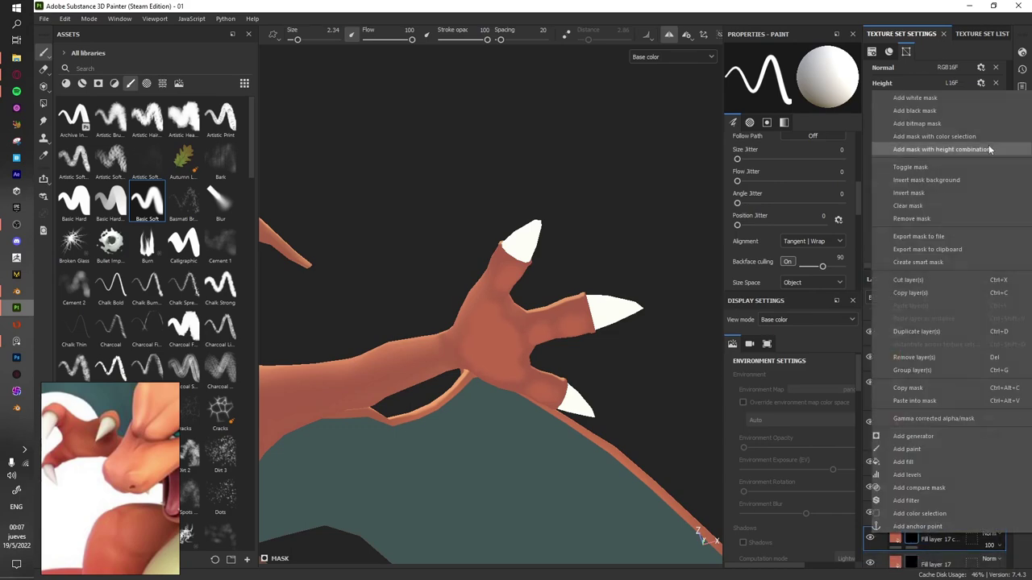
pyautogui.click(907, 501)
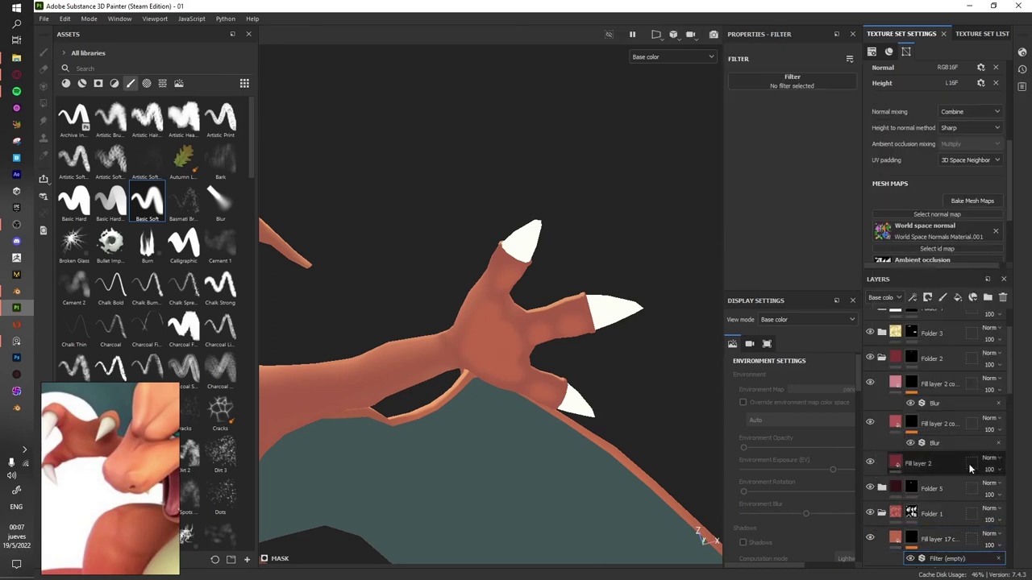
pyautogui.click(785, 81)
pyautogui.click(806, 143)
# - Paint darker shading on the raised hand's palm through the copy's mask
pyautogui.click(902, 542)
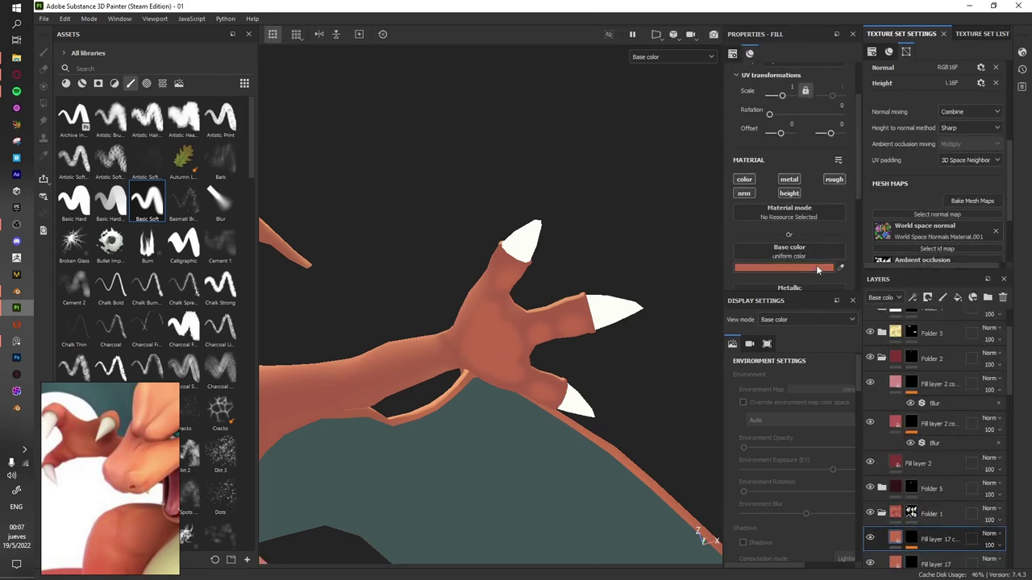
pyautogui.click(816, 264)
pyautogui.click(911, 538)
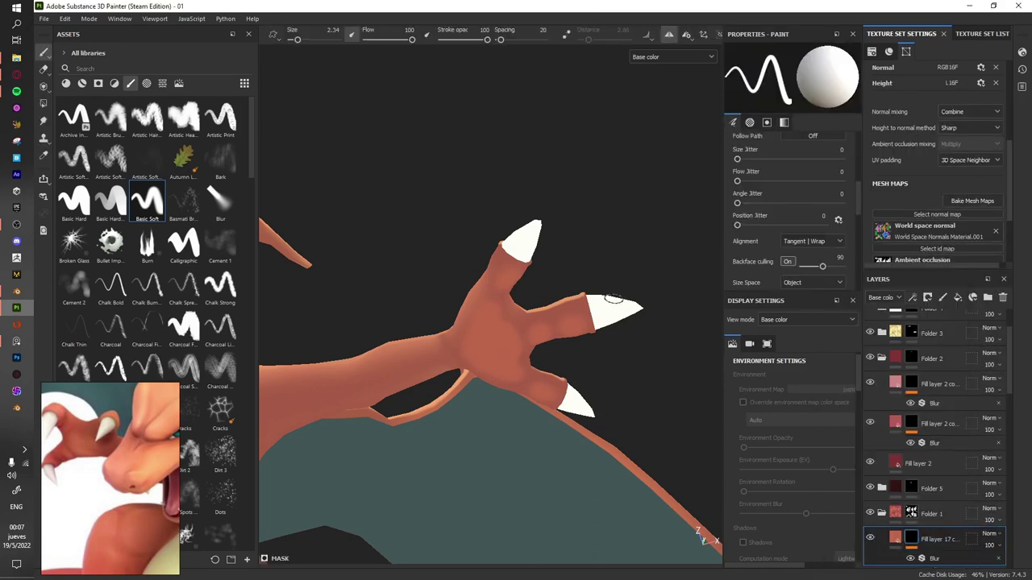
pyautogui.moveTo(484, 363)
pyautogui.keyDown('alt'); pyautogui.mouseDown()
pyautogui.moveTo(464, 326)
pyautogui.moveTo(555, 425)
pyautogui.moveTo(509, 393)
pyautogui.moveTo(543, 402)
pyautogui.moveTo(491, 401)
pyautogui.mouseUp(); pyautogui.keyUp('alt')
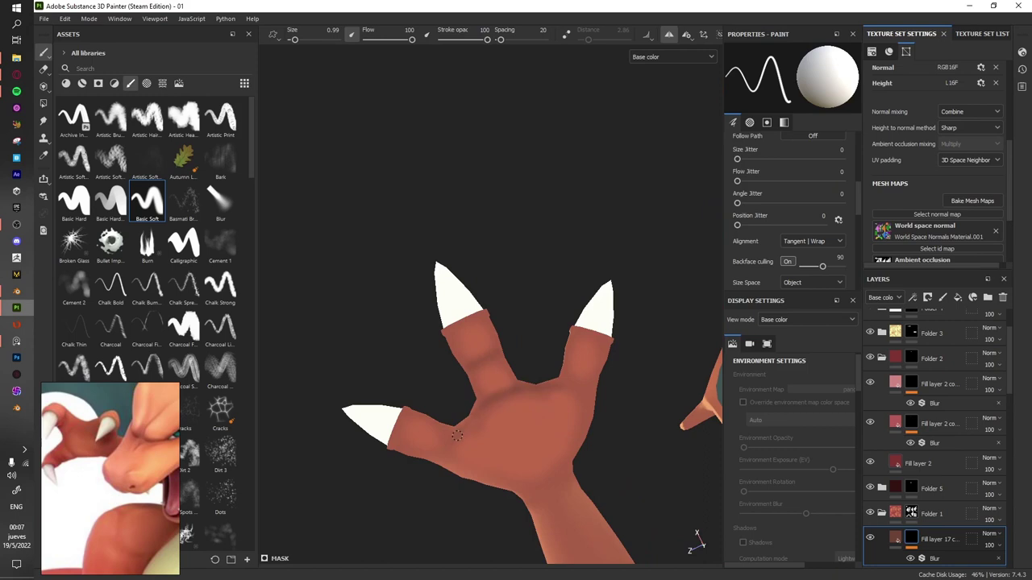
pyautogui.moveTo(457, 435)
pyautogui.keyDown('alt'); pyautogui.mouseDown()
pyautogui.moveTo(543, 477)
pyautogui.moveTo(583, 421)
pyautogui.moveTo(467, 343)
pyautogui.moveTo(437, 403)
pyautogui.moveTo(579, 340)
pyautogui.mouseUp(); pyautogui.keyUp('alt')
pyautogui.moveTo(620, 304)
pyautogui.keyDown('alt'); pyautogui.mouseDown()
pyautogui.moveTo(573, 395)
pyautogui.moveTo(610, 402)
pyautogui.mouseUp(); pyautogui.keyUp('alt')
pyautogui.keyDown('alt'); pyautogui.moveTo(519, 406); pyautogui.dragTo(463, 436); pyautogui.keyUp('alt')
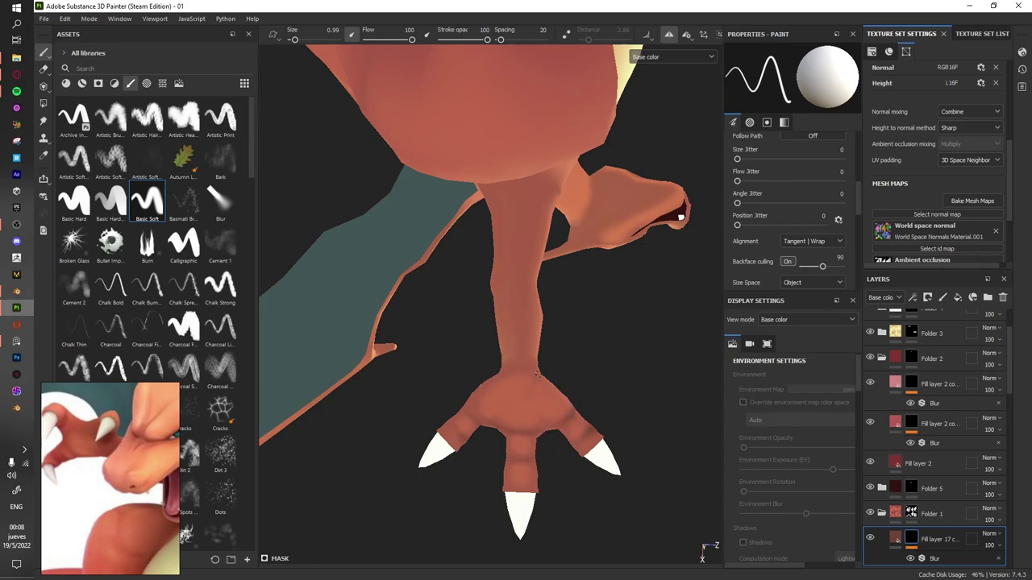
pyautogui.keyDown('alt'); pyautogui.moveTo(539, 403); pyautogui.dragTo(527, 323); pyautogui.keyUp('alt')
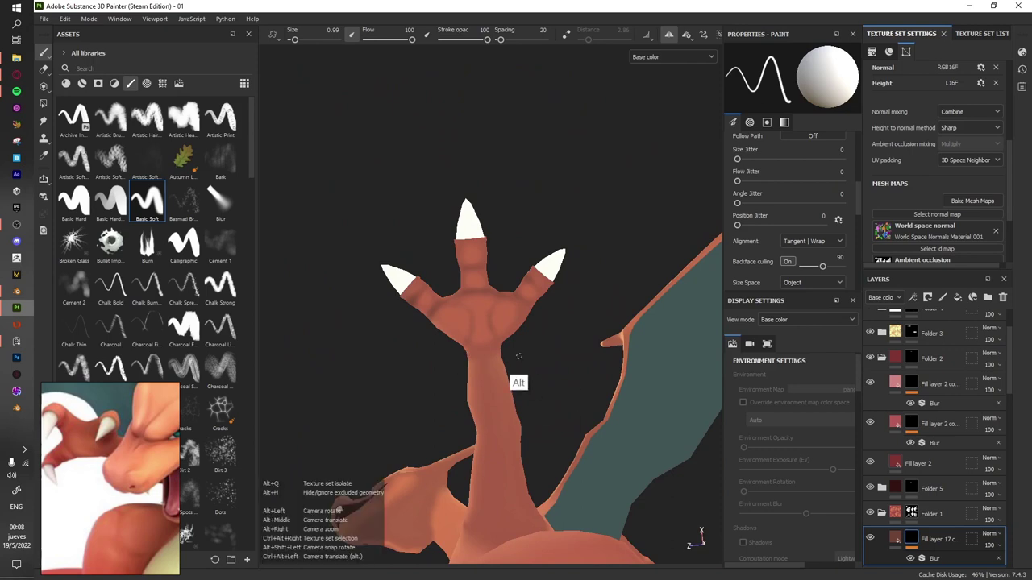
pyautogui.keyDown('alt'); pyautogui.moveTo(524, 322); pyautogui.dragTo(451, 322); pyautogui.keyUp('alt')
# - Change the copied layer's base colour to a deeper red-brown
pyautogui.click(935, 514)
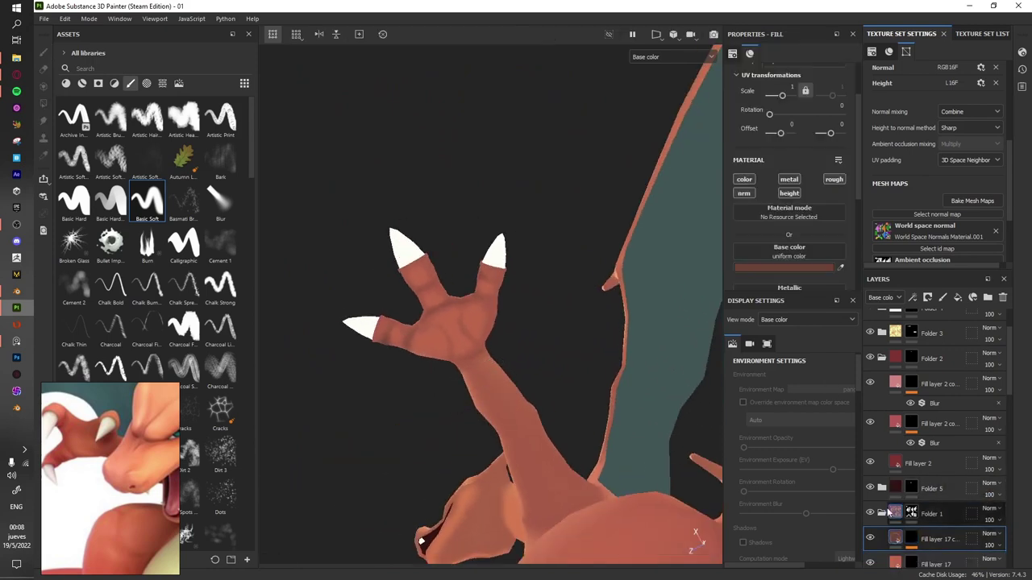
pyautogui.click(789, 267)
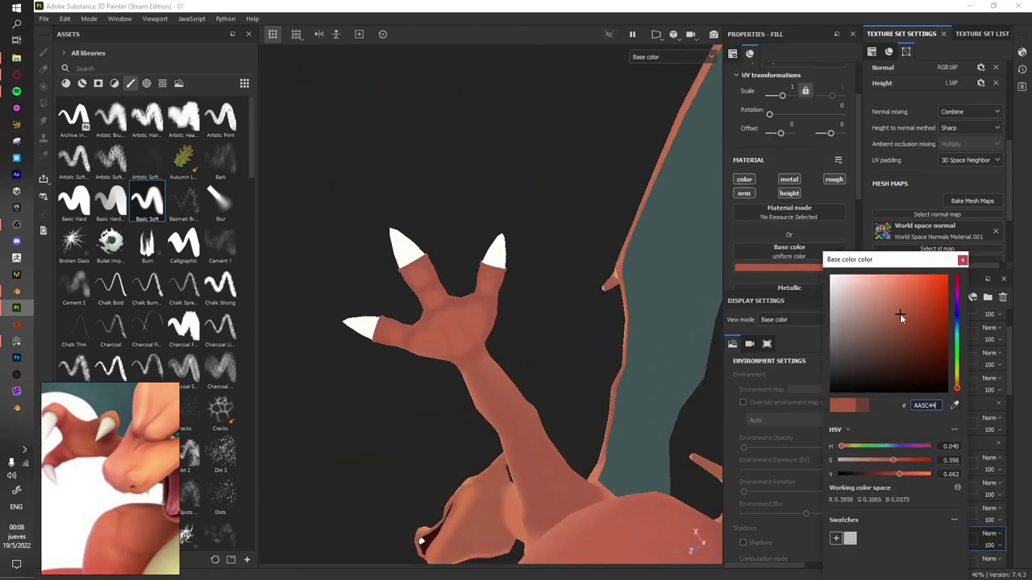
pyautogui.moveTo(580, 339)
pyautogui.keyDown('alt'); pyautogui.mouseDown()
pyautogui.moveTo(546, 357)
pyautogui.moveTo(508, 305)
pyautogui.moveTo(536, 347)
pyautogui.mouseUp(); pyautogui.keyUp('alt')
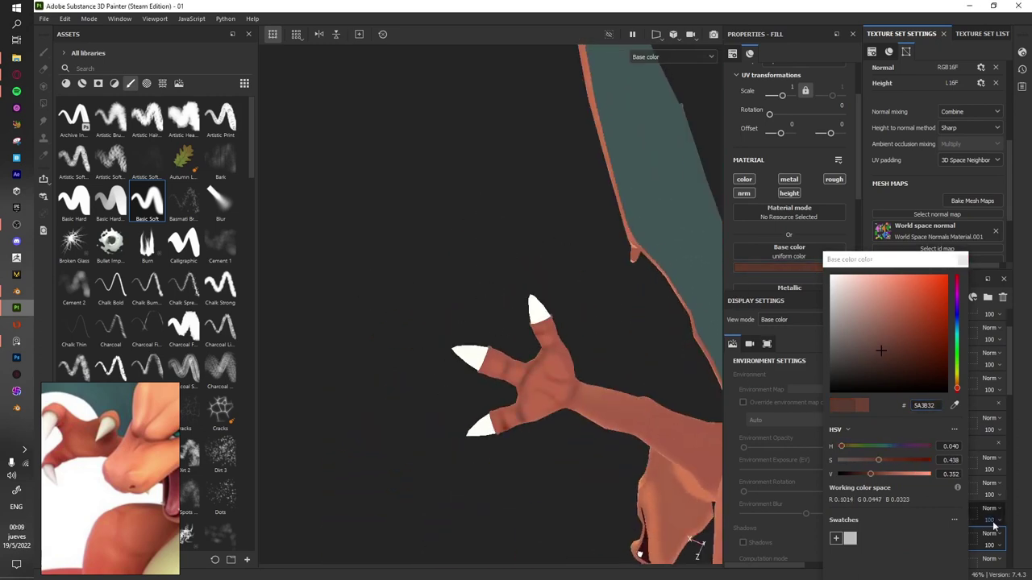
pyautogui.click(906, 310)
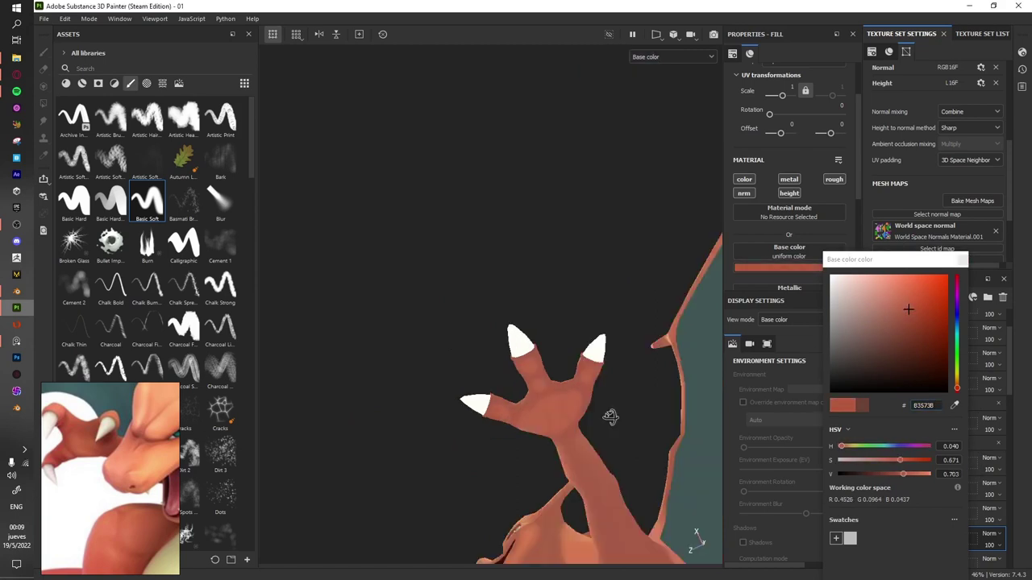
pyautogui.moveTo(610, 415)
pyautogui.keyDown('alt'); pyautogui.mouseDown()
pyautogui.moveTo(661, 428)
pyautogui.moveTo(628, 331)
pyautogui.moveTo(693, 379)
pyautogui.mouseUp(); pyautogui.keyUp('alt')
pyautogui.click(961, 261)
# - Set the copy's Blur filter intensity to 0.84
pyautogui.click(935, 539)
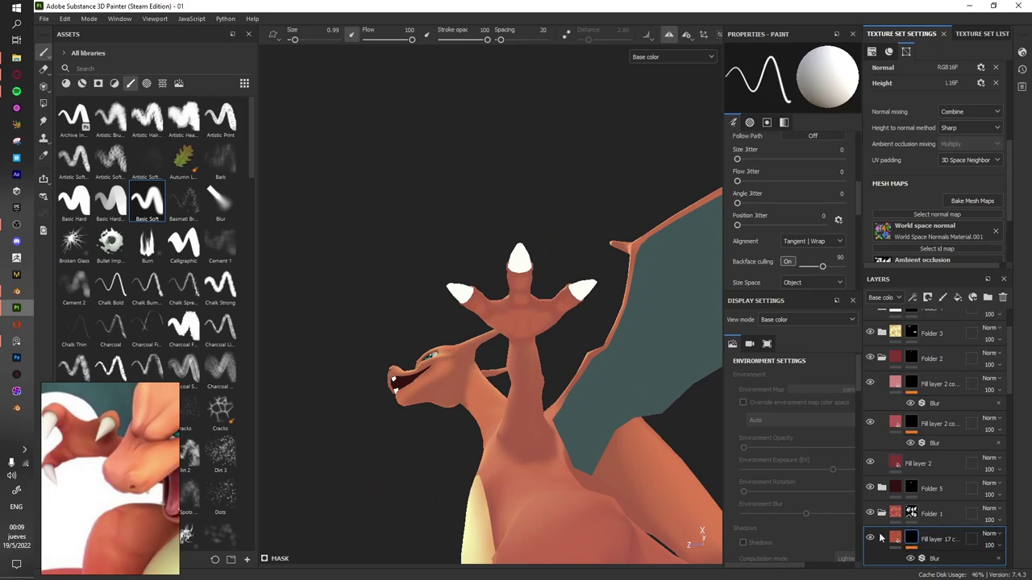
pyautogui.click(935, 558)
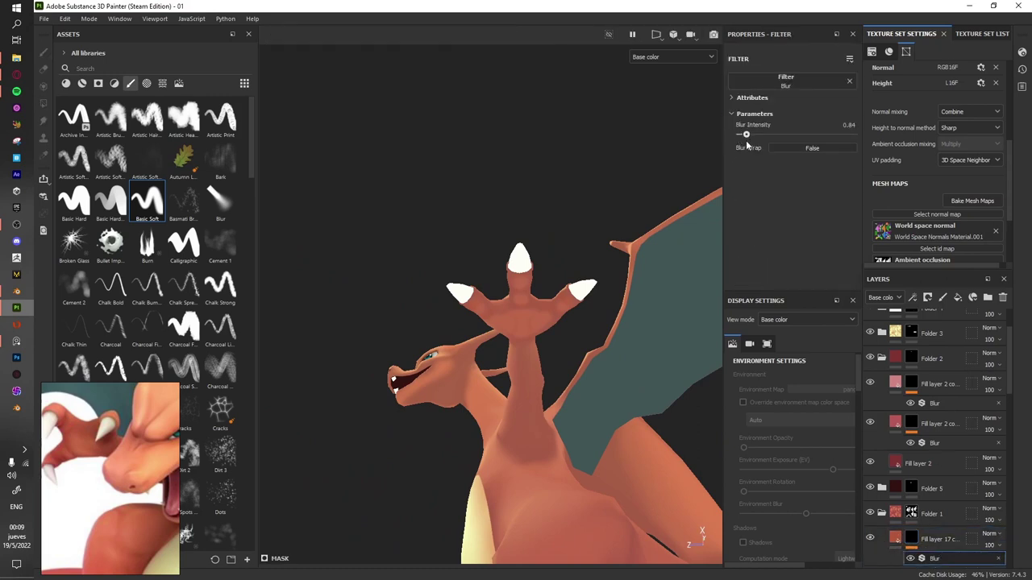
pyautogui.moveTo(564, 307)
pyautogui.keyDown('alt'); pyautogui.mouseDown()
pyautogui.moveTo(511, 287)
pyautogui.moveTo(535, 357)
pyautogui.moveTo(490, 371)
pyautogui.moveTo(586, 330)
pyautogui.moveTo(504, 405)
pyautogui.moveTo(524, 386)
pyautogui.moveTo(580, 461)
pyautogui.moveTo(565, 284)
pyautogui.moveTo(525, 317)
pyautogui.mouseUp(); pyautogui.keyUp('alt')
pyautogui.click(951, 538)
pyautogui.scroll(5, 565, 283)
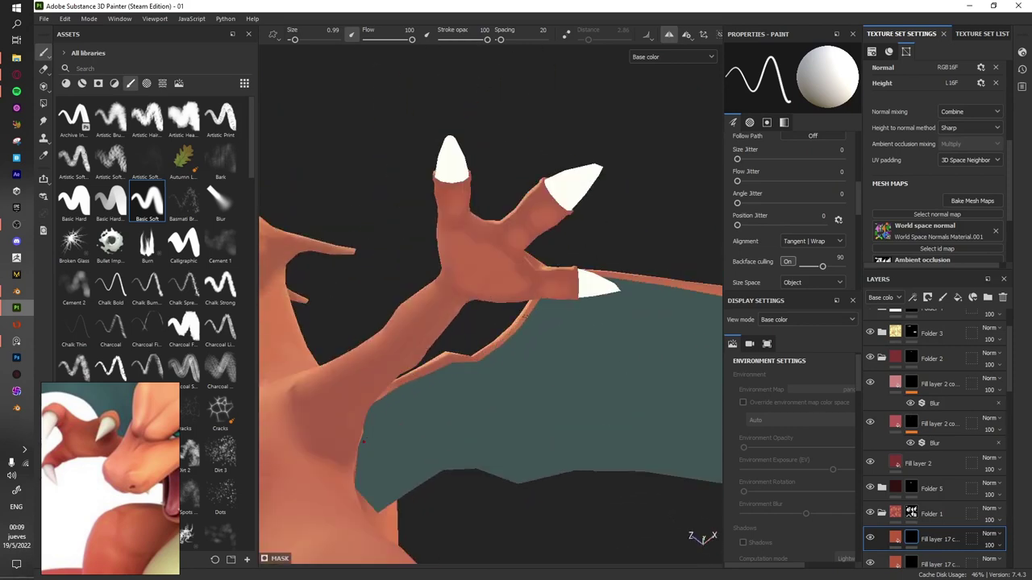
# - Check the new copy's base colour and add an empty filter to it
pyautogui.click(908, 541)
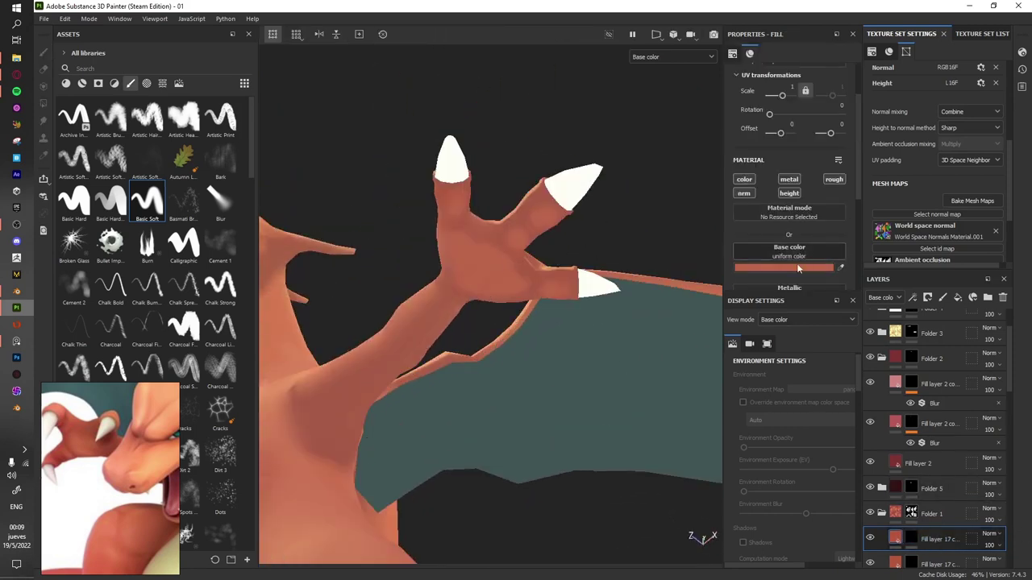
pyautogui.click(798, 269)
pyautogui.rightClick(928, 548)
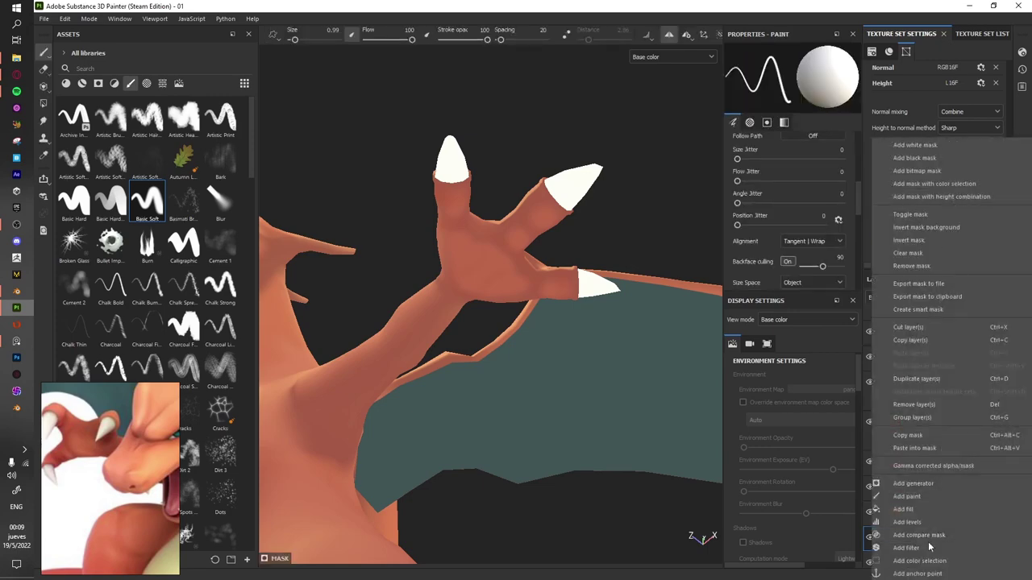
pyautogui.click(906, 547)
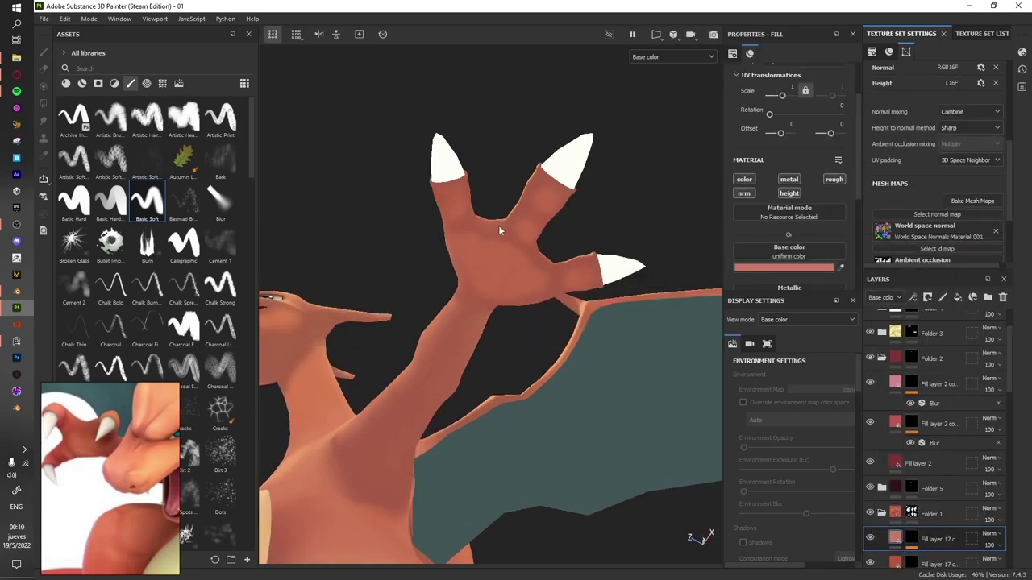
# - Lower the Blur filter strength on Fill layer 17 slightly
pyautogui.keyDown('alt'); pyautogui.moveTo(498, 225); pyautogui.dragTo(444, 281); pyautogui.keyUp('alt')
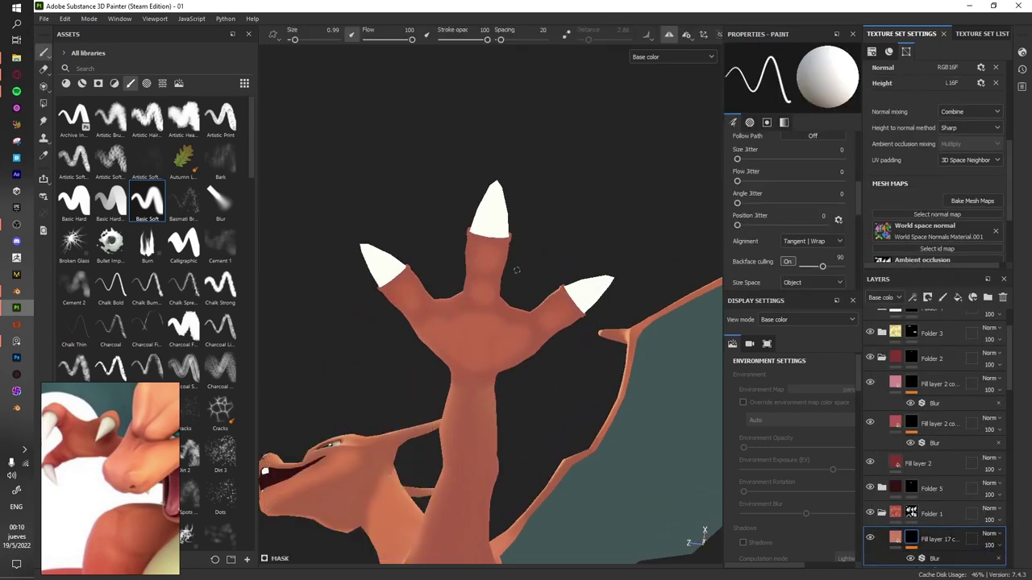
pyautogui.moveTo(516, 270)
pyautogui.keyDown('alt'); pyautogui.mouseDown()
pyautogui.moveTo(456, 272)
pyautogui.moveTo(428, 345)
pyautogui.mouseUp(); pyautogui.keyUp('alt')
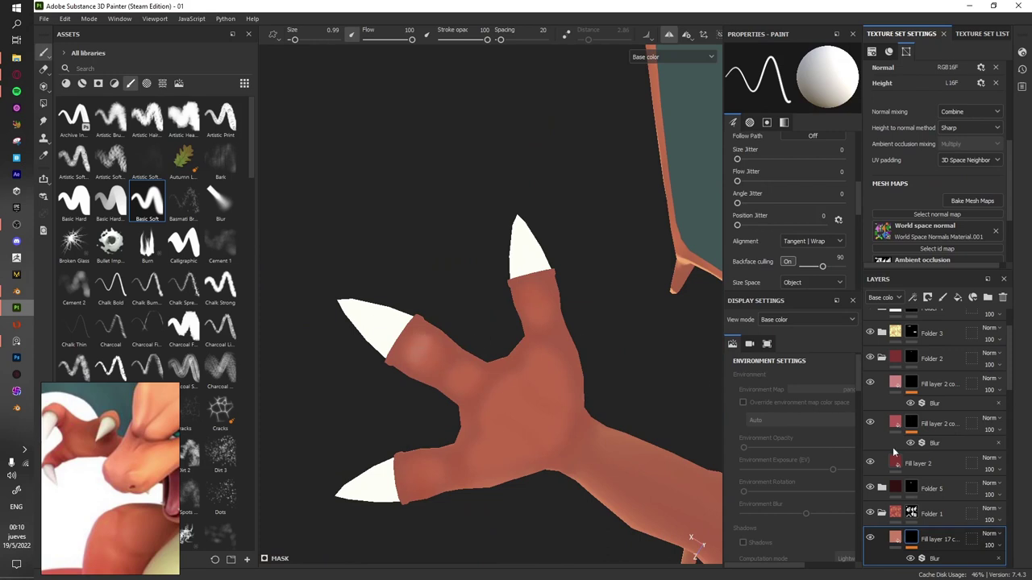
pyautogui.click(935, 558)
pyautogui.moveTo(745, 135); pyautogui.dragTo(742, 135)
pyautogui.moveTo(476, 359)
pyautogui.keyDown('alt'); pyautogui.mouseDown()
pyautogui.moveTo(455, 377)
pyautogui.moveTo(518, 370)
pyautogui.mouseUp(); pyautogui.keyUp('alt')
pyautogui.click(918, 545)
# - Reduce Fill layer 17's blur strength further after inspecting the claw shading
pyautogui.moveTo(533, 292)
pyautogui.keyDown('alt'); pyautogui.mouseDown()
pyautogui.moveTo(498, 288)
pyautogui.moveTo(606, 299)
pyautogui.moveTo(497, 254)
pyautogui.mouseUp(); pyautogui.keyUp('alt')
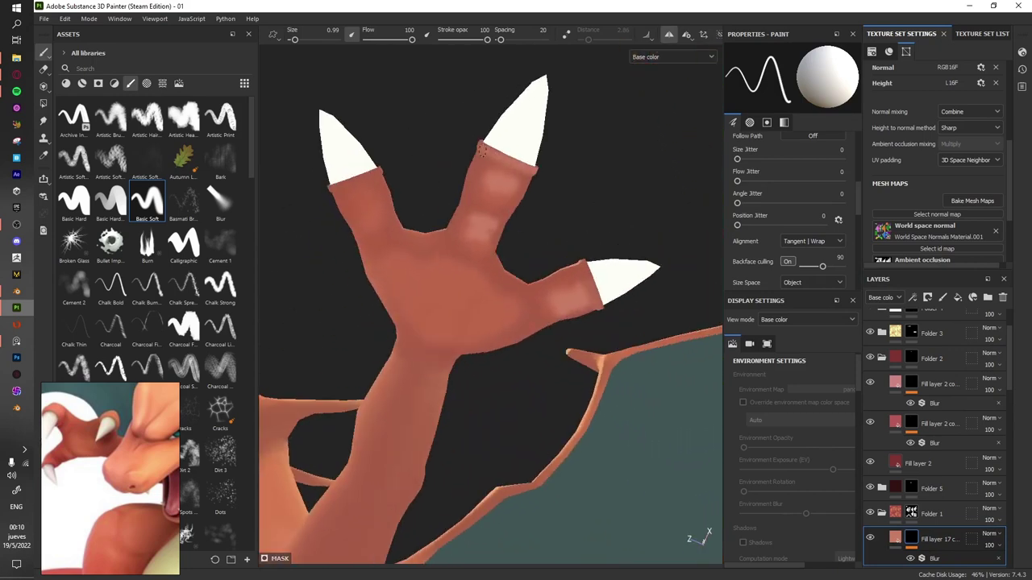
pyautogui.moveTo(481, 149)
pyautogui.keyDown('alt'); pyautogui.mouseDown()
pyautogui.moveTo(392, 126)
pyautogui.moveTo(412, 127)
pyautogui.moveTo(553, 362)
pyautogui.moveTo(532, 337)
pyautogui.moveTo(534, 391)
pyautogui.moveTo(555, 108)
pyautogui.mouseUp(); pyautogui.keyUp('alt')
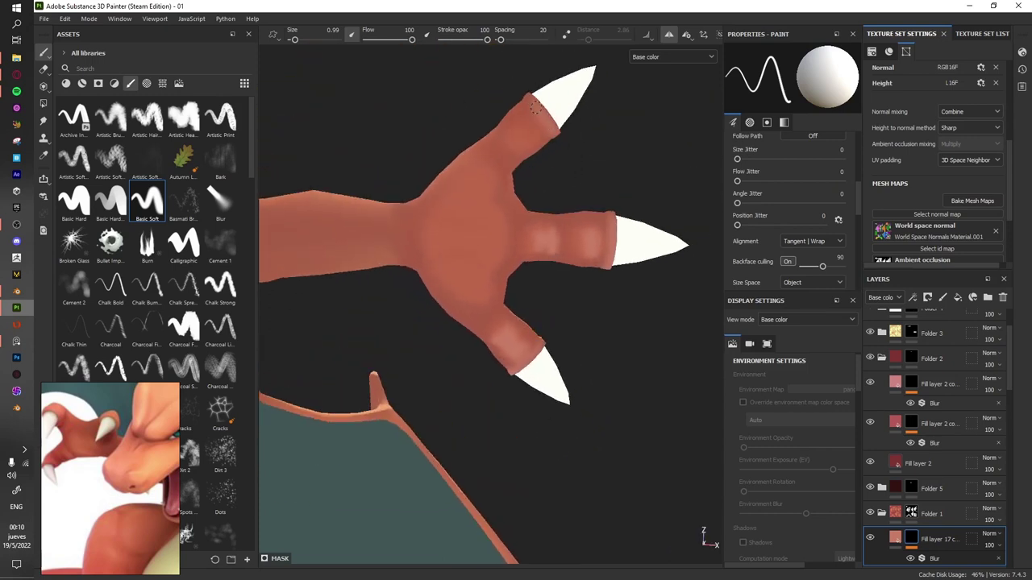
pyautogui.keyDown('alt'); pyautogui.moveTo(501, 168); pyautogui.dragTo(507, 224); pyautogui.keyUp('alt')
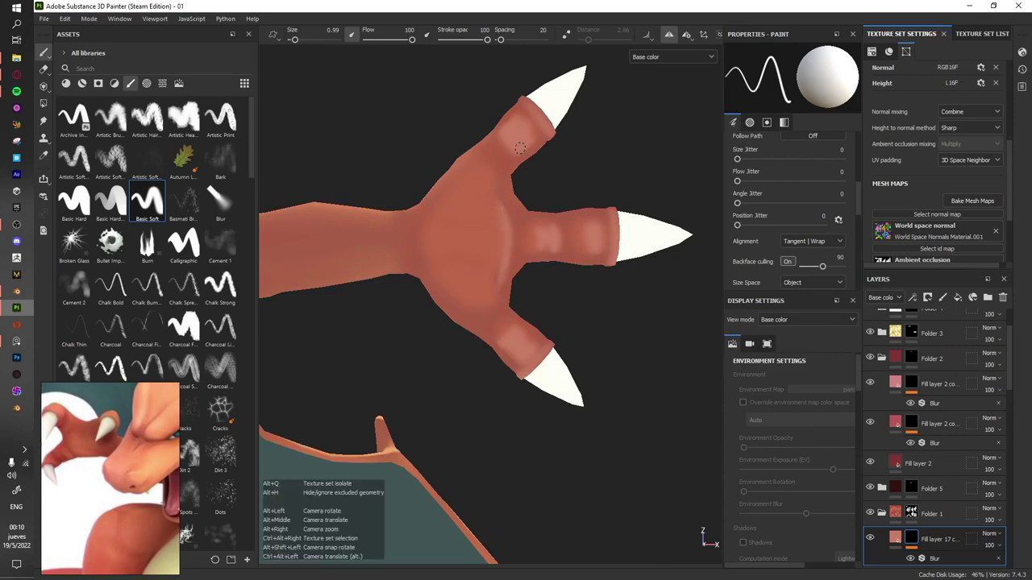
pyautogui.keyDown('alt'); pyautogui.moveTo(520, 148); pyautogui.dragTo(373, 369); pyautogui.keyUp('alt')
pyautogui.click(934, 557)
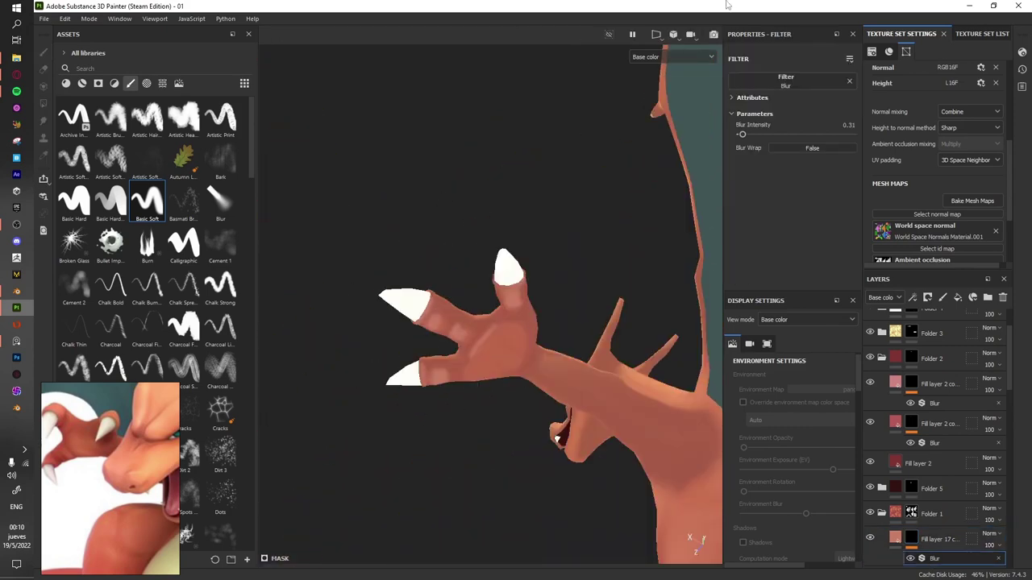
pyautogui.moveTo(746, 136); pyautogui.dragTo(745, 136)
pyautogui.moveTo(607, 248)
pyautogui.keyDown('alt'); pyautogui.mouseDown()
pyautogui.moveTo(523, 234)
pyautogui.moveTo(556, 226)
pyautogui.moveTo(535, 220)
pyautogui.moveTo(550, 283)
pyautogui.moveTo(536, 268)
pyautogui.moveTo(527, 346)
pyautogui.moveTo(585, 396)
pyautogui.moveTo(532, 520)
pyautogui.moveTo(590, 413)
pyautogui.mouseUp(); pyautogui.keyUp('alt')
pyautogui.click(921, 540)
pyautogui.scroll(-2, 564, 322)
pyautogui.scroll(-5, 564, 322)
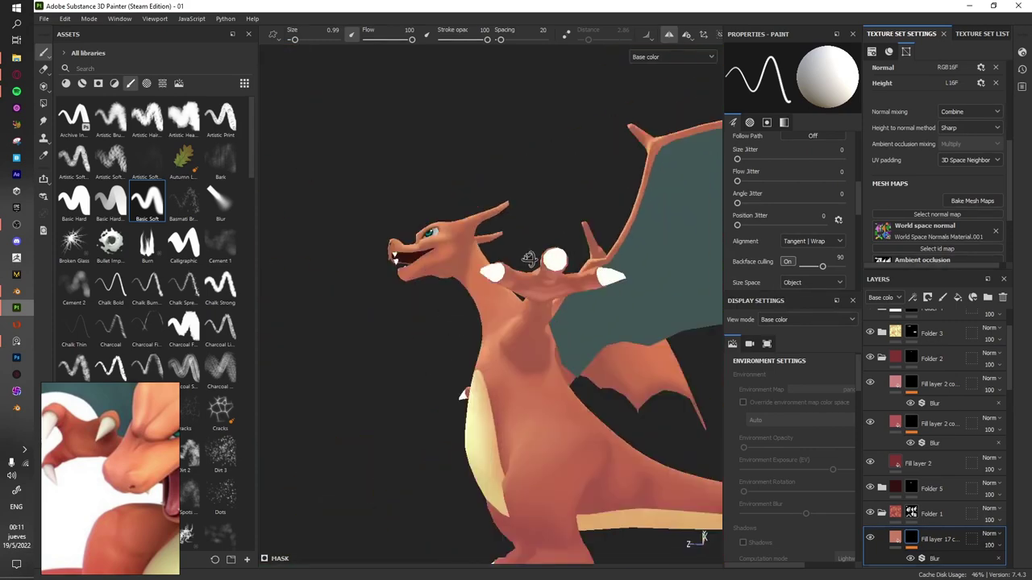
pyautogui.moveTo(565, 323)
pyautogui.keyDown('alt'); pyautogui.mouseDown()
pyautogui.moveTo(613, 266)
pyautogui.moveTo(648, 328)
pyautogui.moveTo(613, 363)
pyautogui.moveTo(484, 338)
pyautogui.moveTo(376, 267)
pyautogui.moveTo(606, 315)
pyautogui.moveTo(564, 339)
pyautogui.mouseUp(); pyautogui.keyUp('alt')
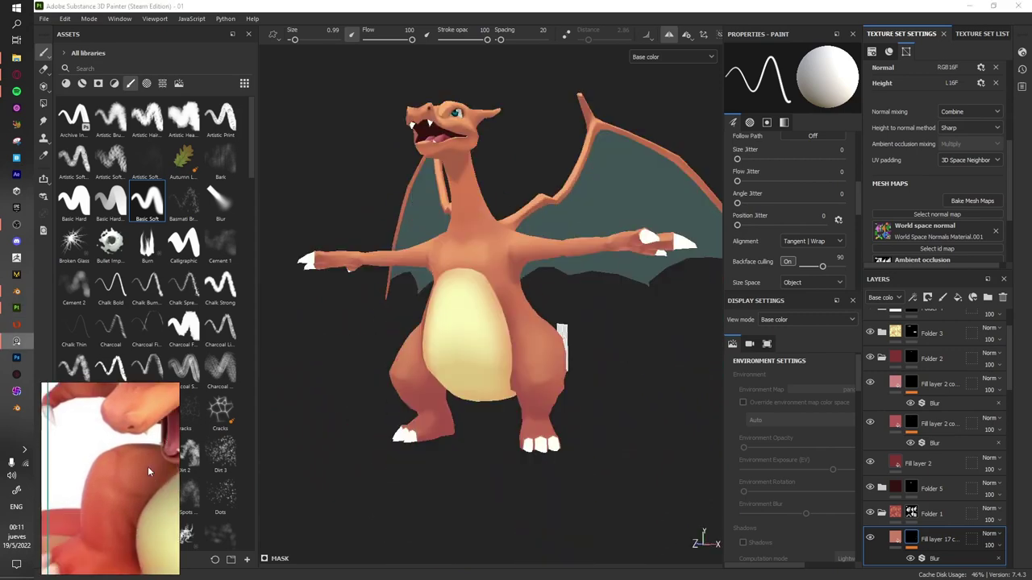
pyautogui.scroll(3, 484, 339)
pyautogui.scroll(1, 483, 339)
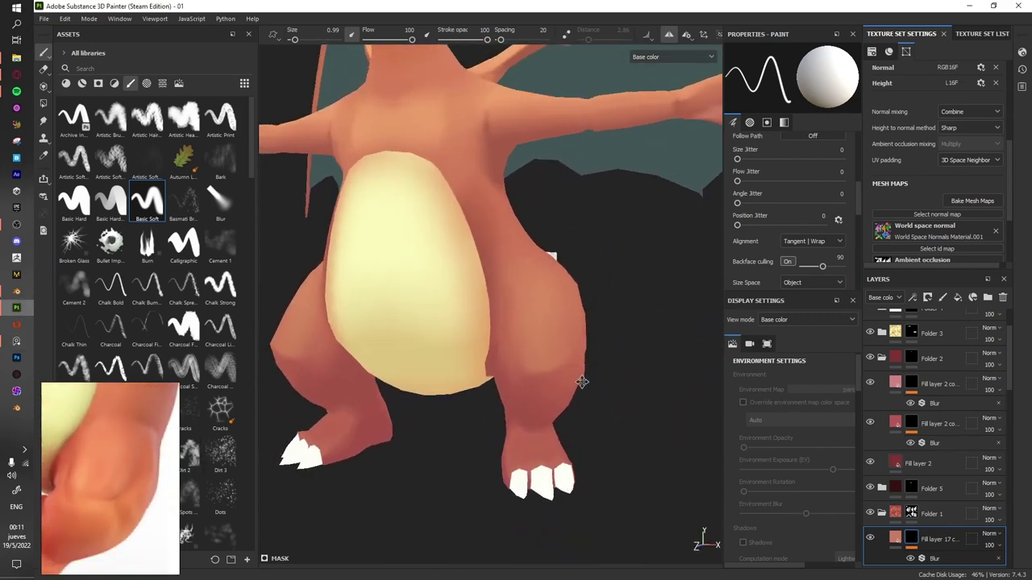
pyautogui.moveTo(483, 338)
pyautogui.keyDown('alt'); pyautogui.mouseDown()
pyautogui.moveTo(548, 355)
pyautogui.moveTo(523, 362)
pyautogui.mouseUp(); pyautogui.keyUp('alt')
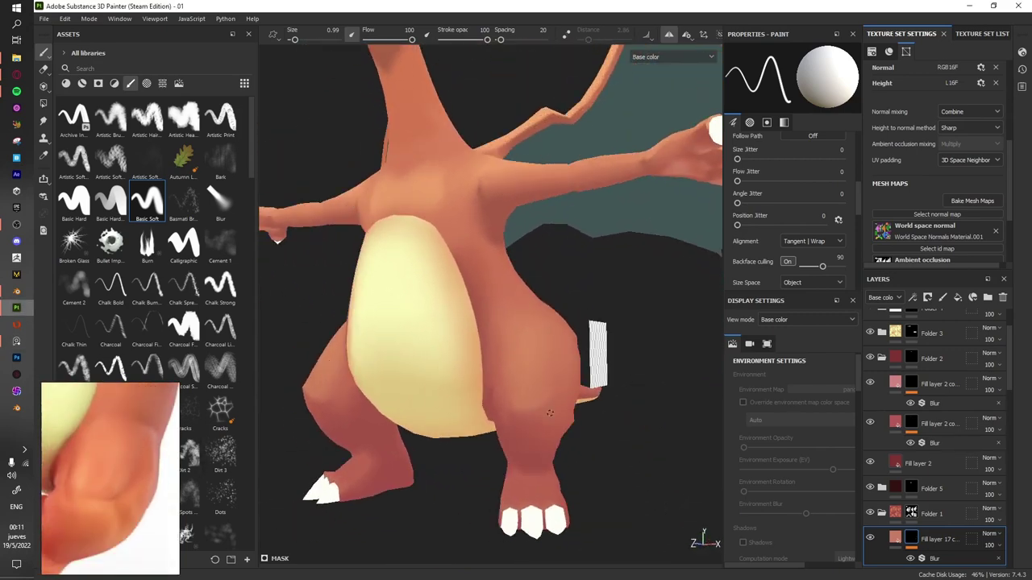
pyautogui.moveTo(547, 413)
pyautogui.keyDown('alt'); pyautogui.mouseDown()
pyautogui.moveTo(524, 411)
pyautogui.moveTo(572, 407)
pyautogui.moveTo(622, 449)
pyautogui.moveTo(565, 435)
pyautogui.moveTo(683, 375)
pyautogui.moveTo(581, 386)
pyautogui.moveTo(618, 342)
pyautogui.moveTo(580, 411)
pyautogui.moveTo(617, 545)
pyautogui.moveTo(691, 534)
pyautogui.moveTo(583, 396)
pyautogui.moveTo(516, 411)
pyautogui.moveTo(472, 435)
pyautogui.moveTo(483, 452)
pyautogui.mouseUp(); pyautogui.keyUp('alt')
pyautogui.scroll(-3, 555, 420)
pyautogui.scroll(-2, 554, 420)
pyautogui.scroll(-3, 621, 449)
pyautogui.scroll(2, 516, 412)
pyautogui.scroll(5, 499, 467)
pyautogui.moveTo(524, 484)
pyautogui.keyDown('alt'); pyautogui.mouseDown()
pyautogui.moveTo(504, 403)
pyautogui.moveTo(533, 394)
pyautogui.moveTo(522, 417)
pyautogui.moveTo(490, 421)
pyautogui.mouseUp(); pyautogui.keyUp('alt')
pyautogui.keyDown('alt'); pyautogui.moveTo(491, 422); pyautogui.dragTo(591, 350, button='right'); pyautogui.keyUp('alt')
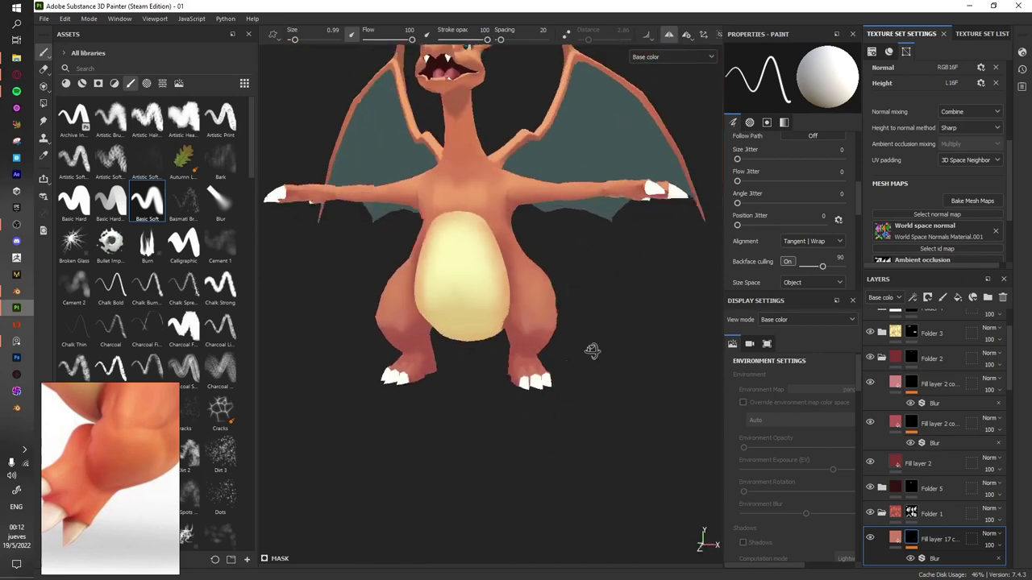
pyautogui.keyDown('alt'); pyautogui.moveTo(592, 350); pyautogui.dragTo(569, 421); pyautogui.keyUp('alt')
pyautogui.keyDown('alt'); pyautogui.moveTo(569, 420); pyautogui.dragTo(652, 396, button='right'); pyautogui.keyUp('alt')
pyautogui.keyDown('alt'); pyautogui.moveTo(652, 395); pyautogui.dragTo(565, 403); pyautogui.keyUp('alt')
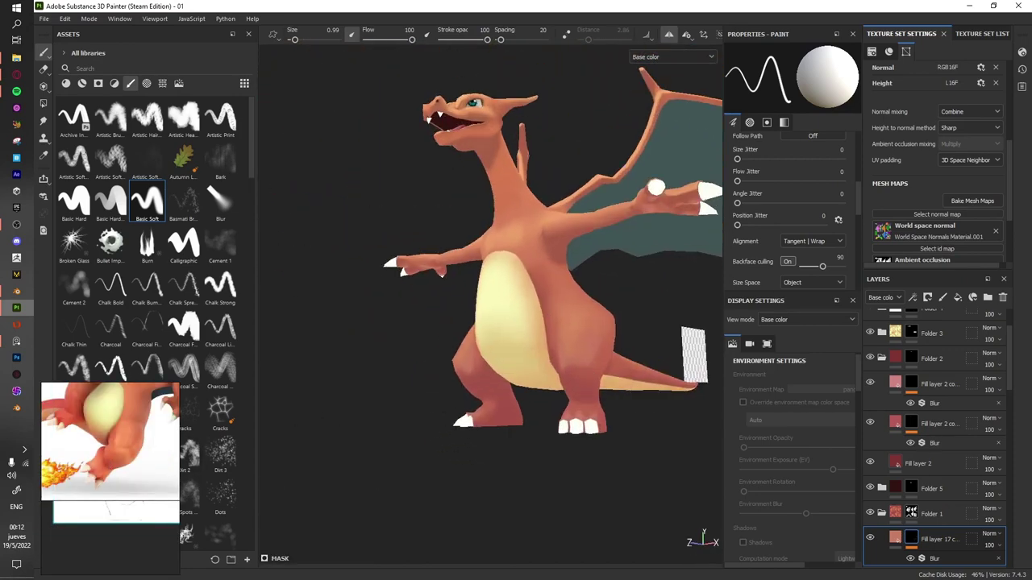
pyautogui.keyDown('alt'); pyautogui.moveTo(564, 403); pyautogui.dragTo(564, 339, button='right'); pyautogui.keyUp('alt')
pyautogui.keyDown('alt'); pyautogui.moveTo(564, 339); pyautogui.dragTo(474, 360); pyautogui.keyUp('alt')
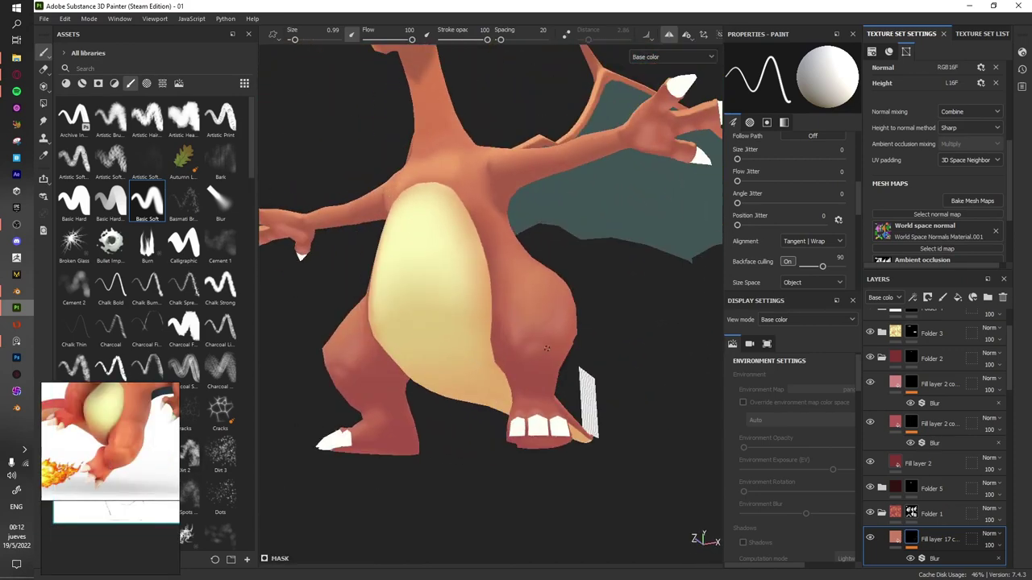
pyautogui.keyDown('alt'); pyautogui.moveTo(539, 342); pyautogui.dragTo(539, 442, button='right'); pyautogui.keyUp('alt')
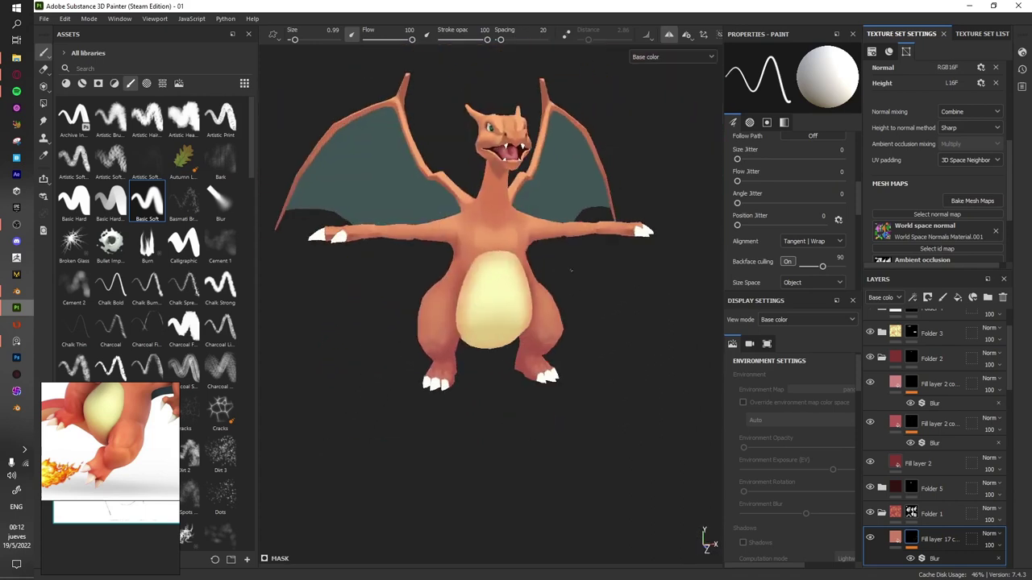
pyautogui.moveTo(539, 442)
pyautogui.keyDown('alt'); pyautogui.mouseDown()
pyautogui.moveTo(603, 276)
pyautogui.moveTo(539, 379)
pyautogui.mouseUp(); pyautogui.keyUp('alt')
pyautogui.keyDown('alt'); pyautogui.moveTo(538, 379); pyautogui.dragTo(538, 323, button='right'); pyautogui.keyUp('alt')
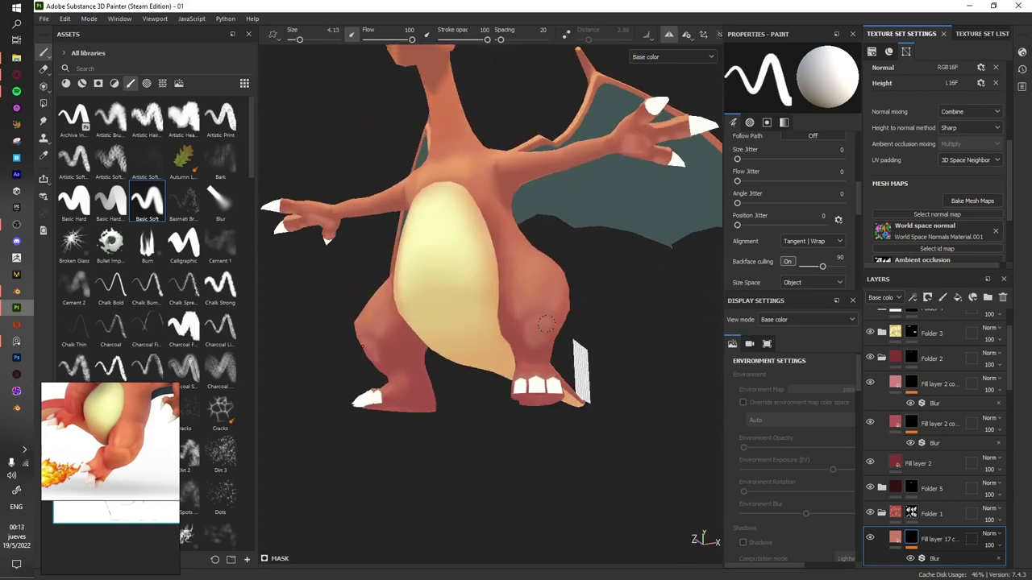
pyautogui.keyDown('alt'); pyautogui.moveTo(679, 202); pyautogui.dragTo(599, 306, button='right'); pyautogui.keyUp('alt')
pyautogui.keyDown('alt'); pyautogui.moveTo(599, 306); pyautogui.dragTo(605, 296); pyautogui.keyUp('alt')
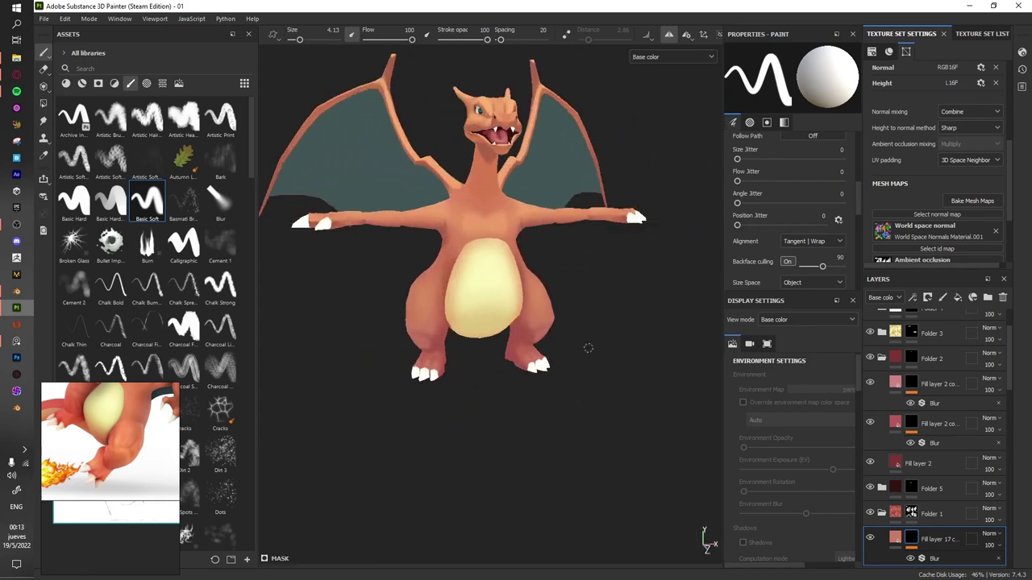
pyautogui.keyDown('alt'); pyautogui.moveTo(537, 327); pyautogui.dragTo(534, 376, button='middle'); pyautogui.keyUp('alt')
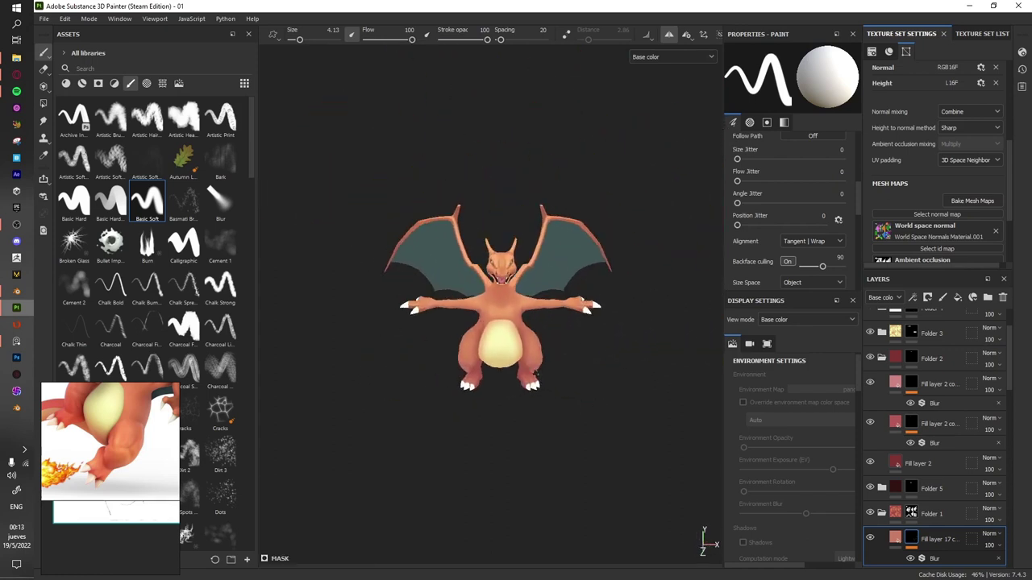
pyautogui.moveTo(441, 394)
pyautogui.keyDown('alt'); pyautogui.mouseDown()
pyautogui.moveTo(446, 367)
pyautogui.moveTo(483, 363)
pyautogui.mouseUp(); pyautogui.keyUp('alt')
pyautogui.keyDown('alt'); pyautogui.moveTo(483, 363); pyautogui.dragTo(471, 353, button='right'); pyautogui.keyUp('alt')
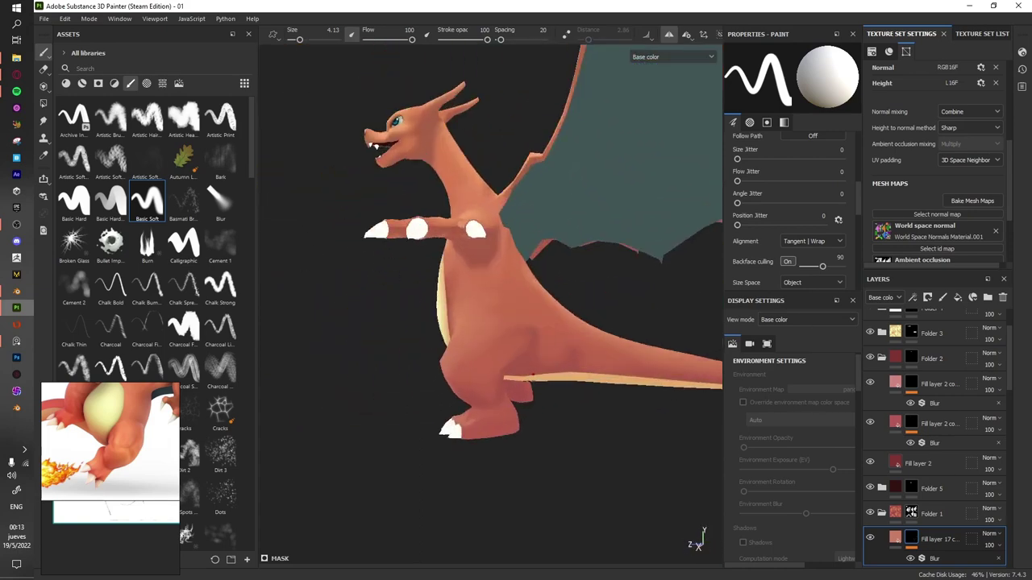
pyautogui.press('f')
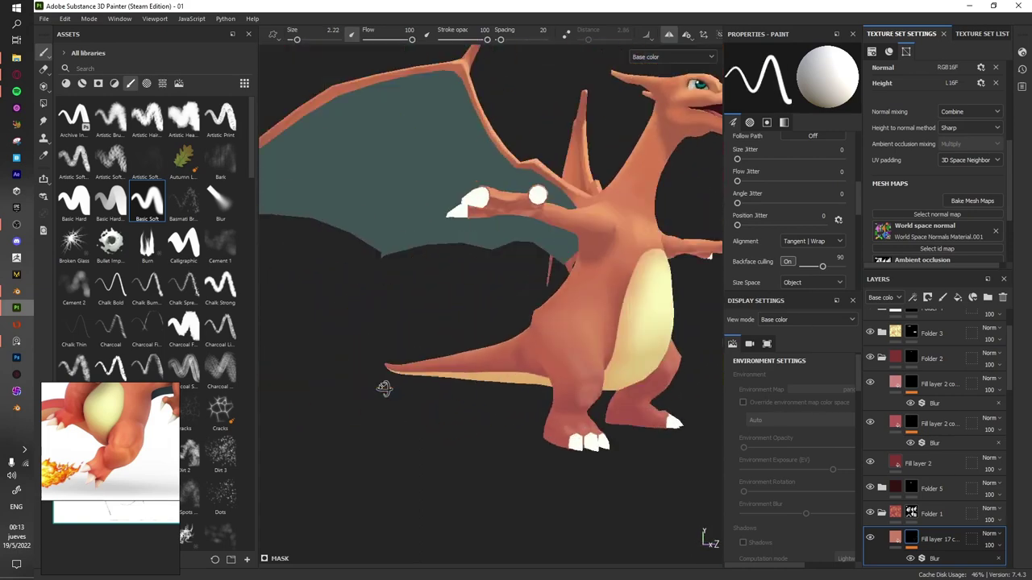
pyautogui.moveTo(509, 377)
pyautogui.keyDown('alt'); pyautogui.mouseDown()
pyautogui.moveTo(520, 446)
pyautogui.moveTo(551, 390)
pyautogui.moveTo(658, 366)
pyautogui.mouseUp(); pyautogui.keyUp('alt')
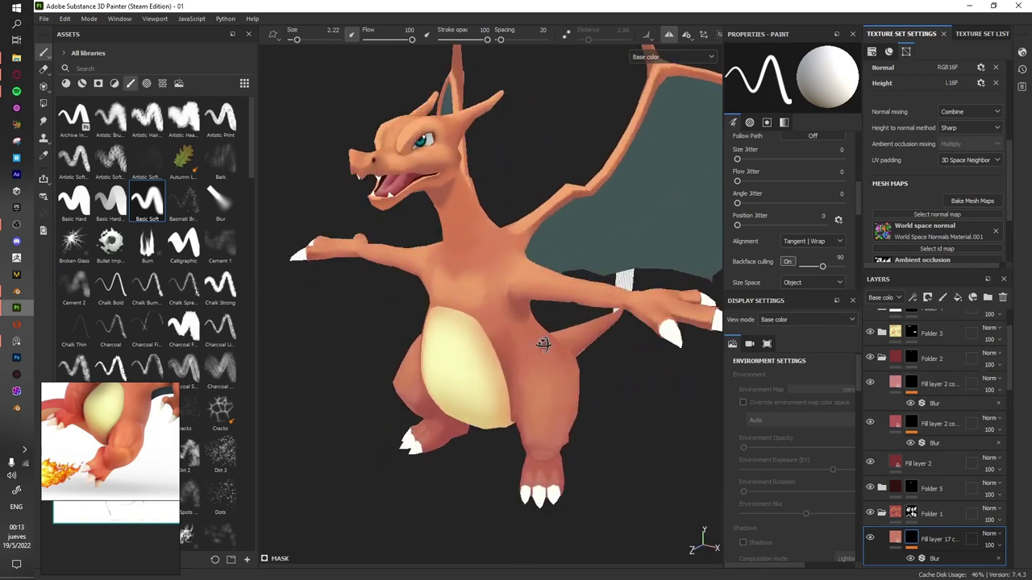
pyautogui.rightClick(938, 538)
# - Add Fill layer 18 with a black mask and a Blur filter on the mask
pyautogui.click(911, 462)
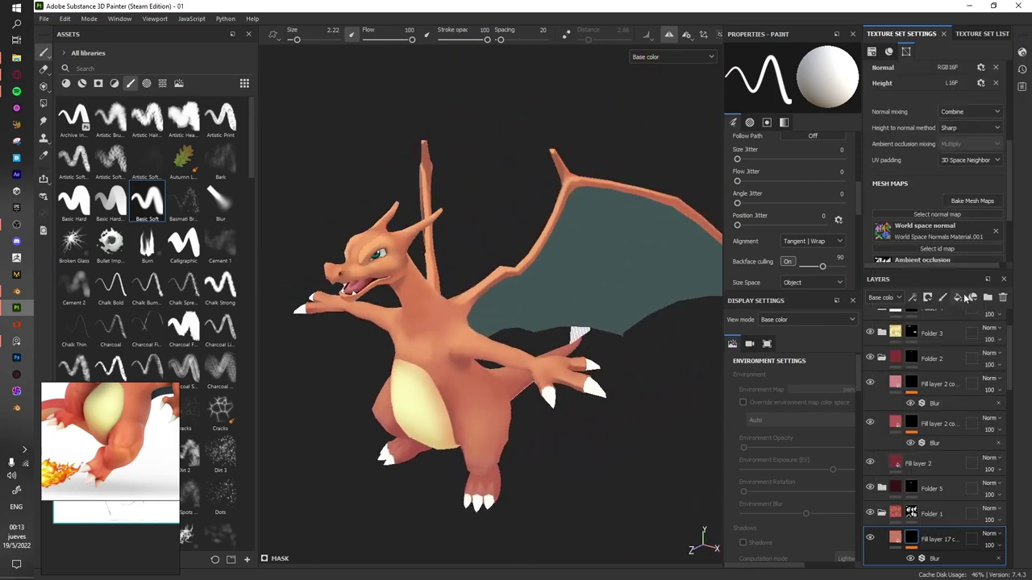
pyautogui.rightClick(936, 538)
pyautogui.click(939, 77)
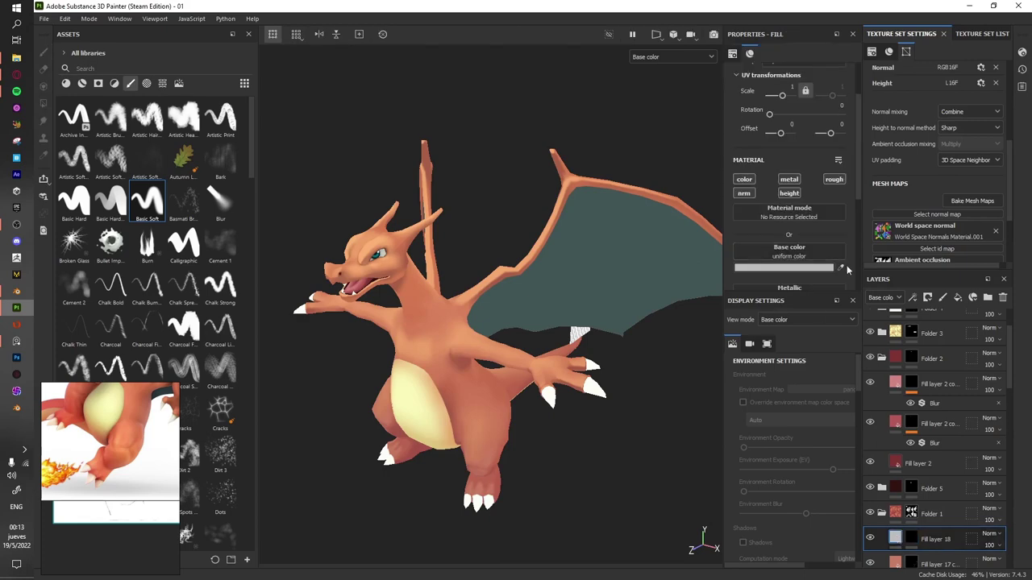
pyautogui.rightClick(961, 555)
pyautogui.click(939, 202)
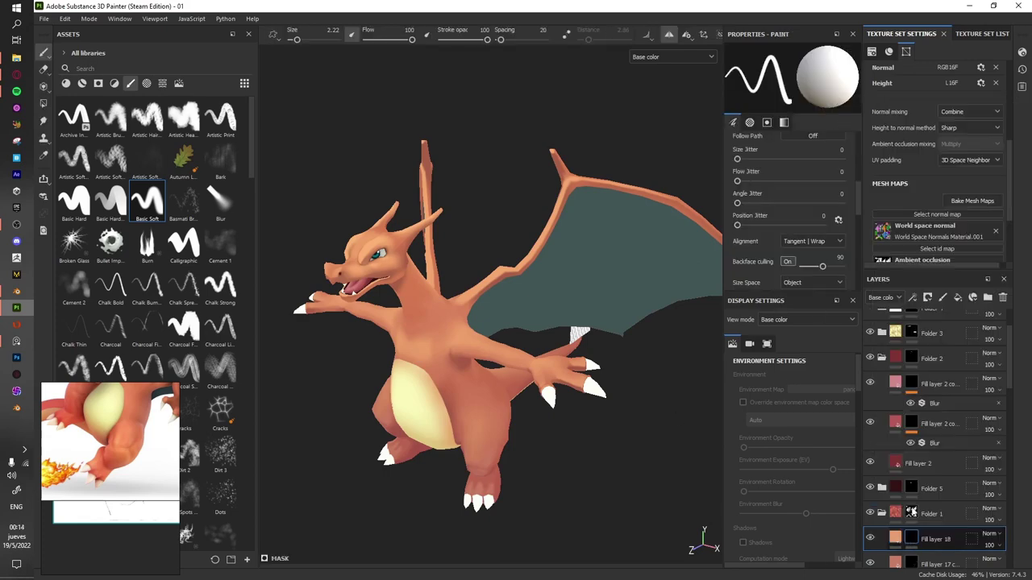
pyautogui.click(792, 81)
pyautogui.click(911, 539)
# - Frame Charizard's legs and feet from front and three-quarter angles
pyautogui.scroll(2, 550, 323)
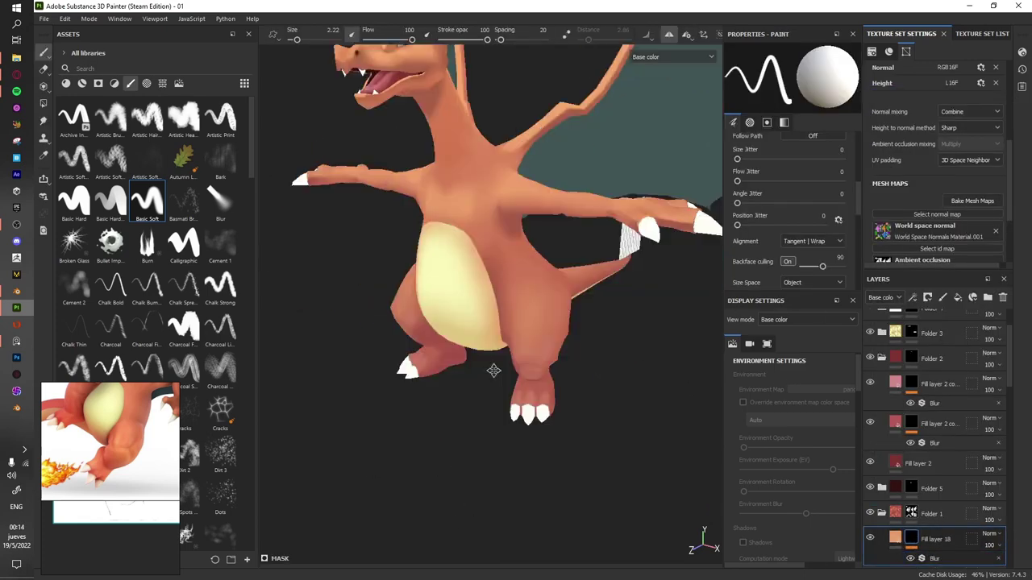
pyautogui.scroll(3, 551, 322)
pyautogui.scroll(1, 550, 322)
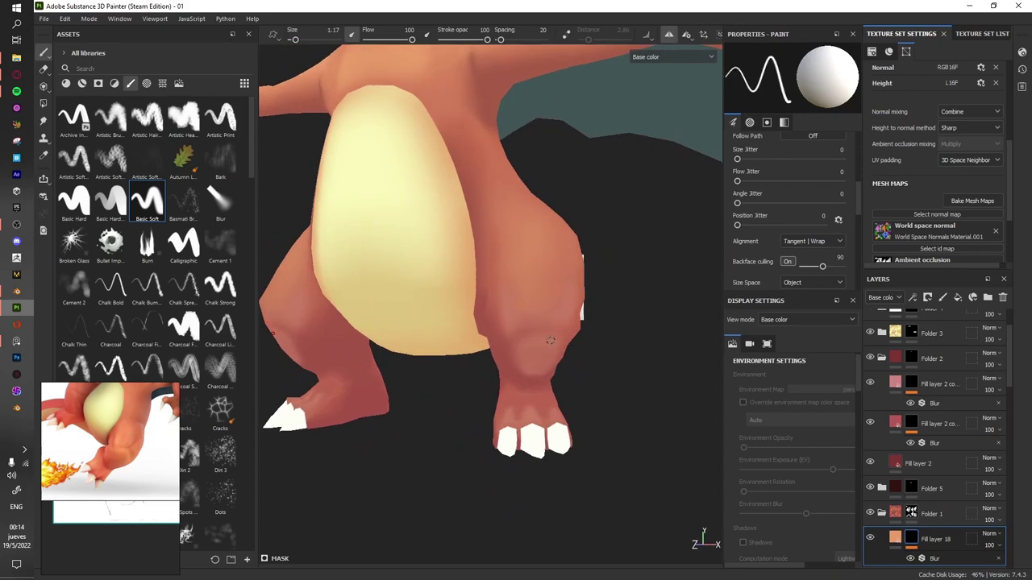
pyautogui.keyDown('alt'); pyautogui.moveTo(580, 322); pyautogui.dragTo(530, 325); pyautogui.keyUp('alt')
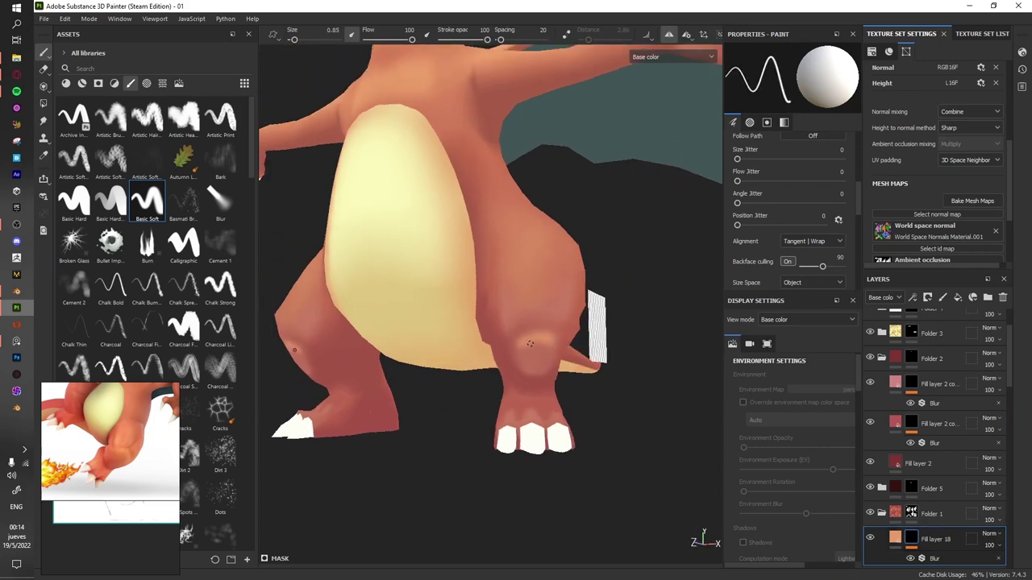
pyautogui.moveTo(548, 369)
pyautogui.keyDown('alt'); pyautogui.mouseDown()
pyautogui.moveTo(548, 405)
pyautogui.moveTo(518, 394)
pyautogui.moveTo(566, 397)
pyautogui.mouseUp(); pyautogui.keyUp('alt')
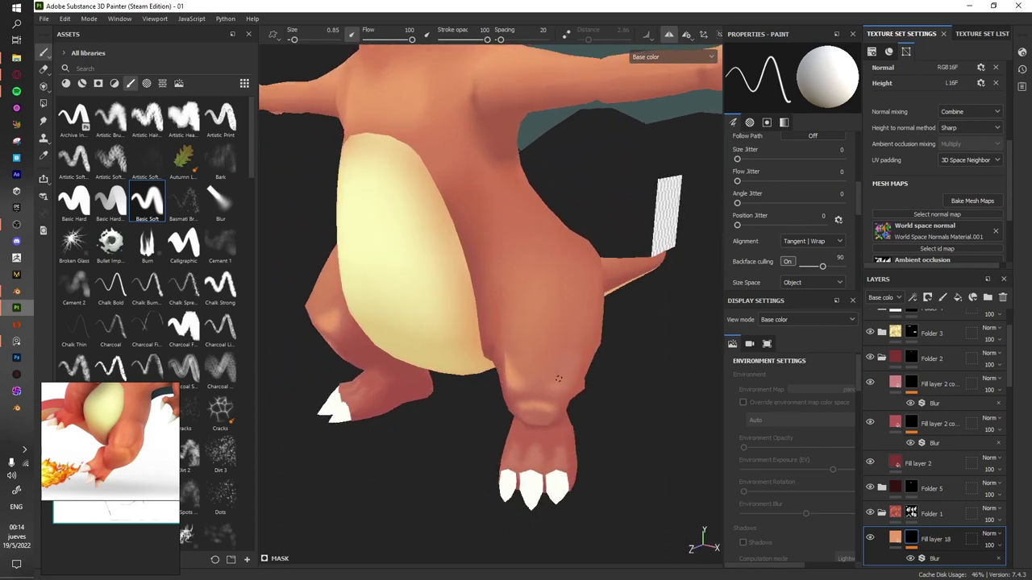
pyautogui.press('f')
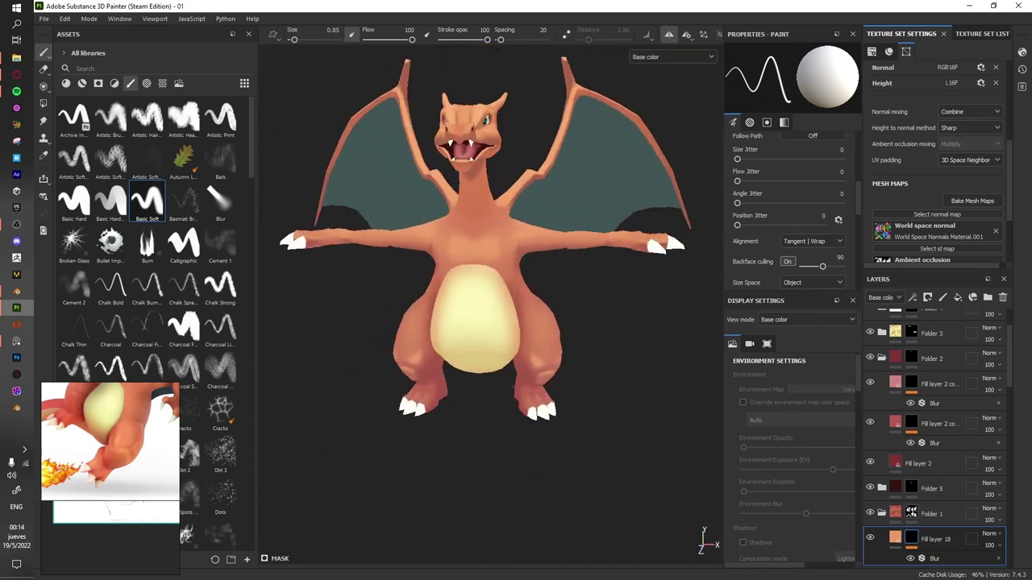
pyautogui.moveTo(513, 387)
pyautogui.keyDown('alt'); pyautogui.mouseDown()
pyautogui.moveTo(589, 349)
pyautogui.moveTo(556, 379)
pyautogui.mouseUp(); pyautogui.keyUp('alt')
pyautogui.keyDown('alt'); pyautogui.moveTo(556, 379); pyautogui.dragTo(534, 392, button='right'); pyautogui.keyUp('alt')
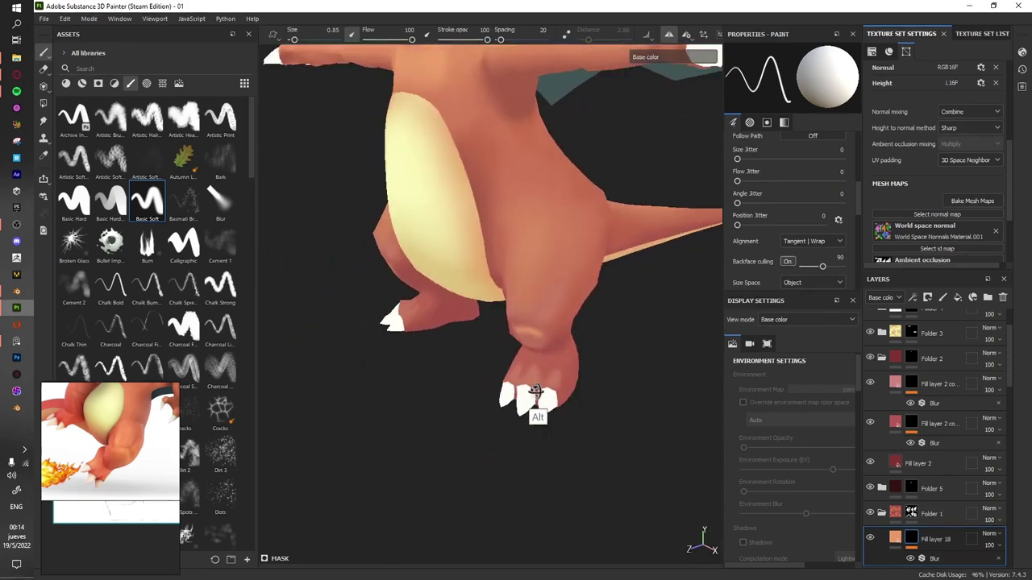
pyautogui.keyDown('alt'); pyautogui.moveTo(534, 392); pyautogui.dragTo(511, 375); pyautogui.keyUp('alt')
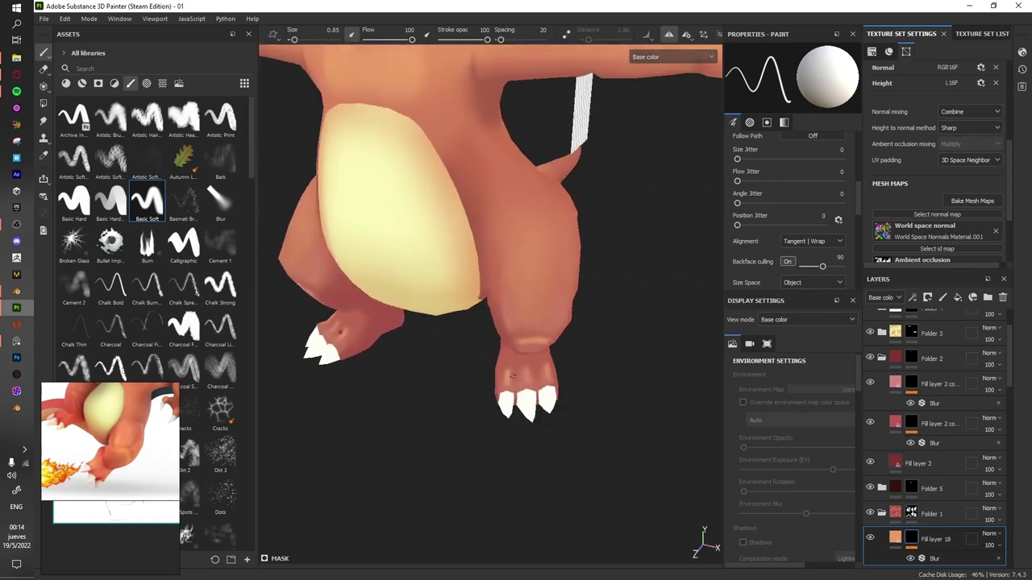
pyautogui.keyDown('alt'); pyautogui.moveTo(530, 375); pyautogui.dragTo(583, 297, button='right'); pyautogui.keyUp('alt')
pyautogui.moveTo(583, 298)
pyautogui.keyDown('alt'); pyautogui.mouseDown()
pyautogui.moveTo(558, 373)
pyautogui.moveTo(624, 365)
pyautogui.moveTo(590, 390)
pyautogui.mouseUp(); pyautogui.keyUp('alt')
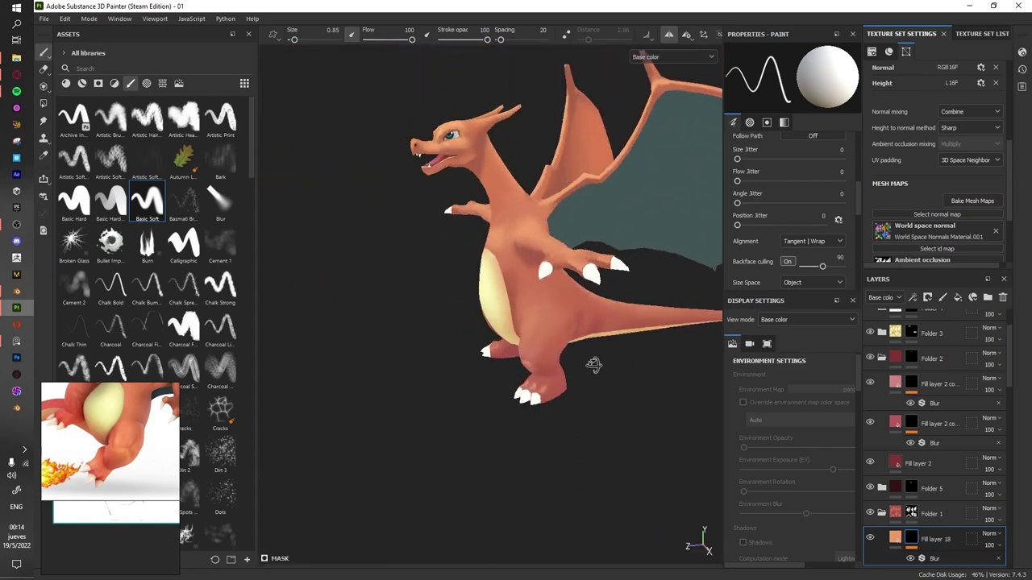
# - Paint lighter orange shading onto the foot through Fill layer 18's mask
pyautogui.click(939, 559)
pyautogui.keyDown('alt'); pyautogui.moveTo(589, 390); pyautogui.dragTo(615, 392, button='right'); pyautogui.keyUp('alt')
pyautogui.moveTo(615, 391)
pyautogui.keyDown('alt'); pyautogui.mouseDown()
pyautogui.moveTo(502, 362)
pyautogui.moveTo(475, 373)
pyautogui.moveTo(571, 341)
pyautogui.moveTo(557, 322)
pyautogui.mouseUp(); pyautogui.keyUp('alt')
pyautogui.click(910, 541)
pyautogui.moveTo(556, 322)
pyautogui.keyDown('alt'); pyautogui.mouseDown()
pyautogui.moveTo(560, 354)
pyautogui.moveTo(560, 306)
pyautogui.moveTo(545, 326)
pyautogui.moveTo(621, 380)
pyautogui.moveTo(525, 403)
pyautogui.moveTo(590, 431)
pyautogui.moveTo(414, 422)
pyautogui.moveTo(451, 488)
pyautogui.moveTo(511, 470)
pyautogui.moveTo(495, 477)
pyautogui.moveTo(520, 374)
pyautogui.moveTo(564, 351)
pyautogui.moveTo(556, 355)
pyautogui.moveTo(613, 359)
pyautogui.mouseUp(); pyautogui.keyUp('alt')
pyautogui.press('f')
pyautogui.press('f')
pyautogui.keyDown('alt'); pyautogui.moveTo(613, 359); pyautogui.dragTo(567, 351, button='right'); pyautogui.keyUp('alt')
pyautogui.keyDown('alt'); pyautogui.moveTo(567, 351); pyautogui.dragTo(448, 383); pyautogui.keyUp('alt')
pyautogui.press('f')
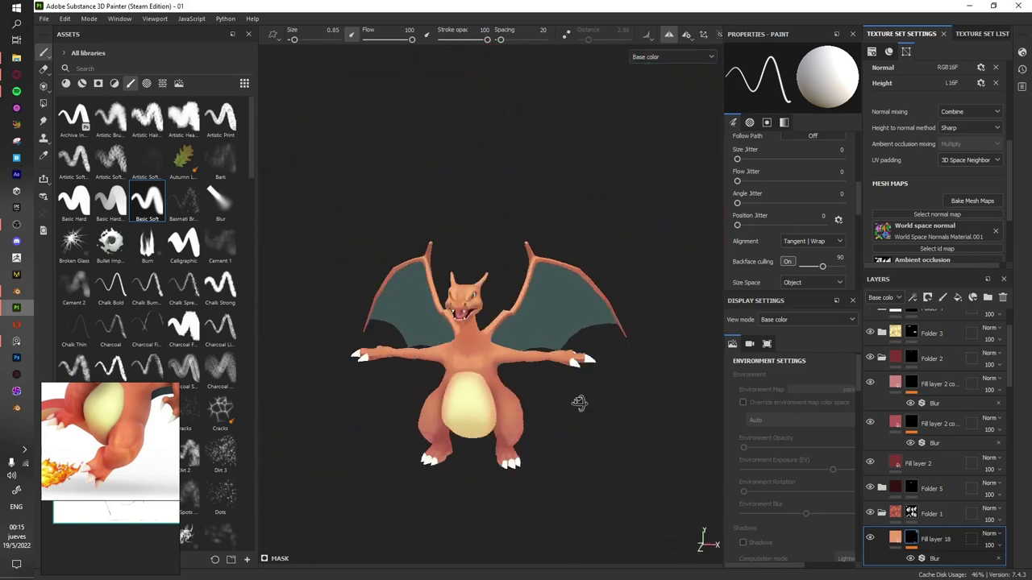
pyautogui.keyDown('alt'); pyautogui.moveTo(515, 363); pyautogui.dragTo(532, 358); pyautogui.keyUp('alt')
pyautogui.keyDown('alt'); pyautogui.moveTo(532, 359); pyautogui.dragTo(564, 346, button='right'); pyautogui.keyUp('alt')
pyautogui.keyDown('alt'); pyautogui.moveTo(564, 346); pyautogui.dragTo(556, 355); pyautogui.keyUp('alt')
pyautogui.scroll(-2, 82, 431)
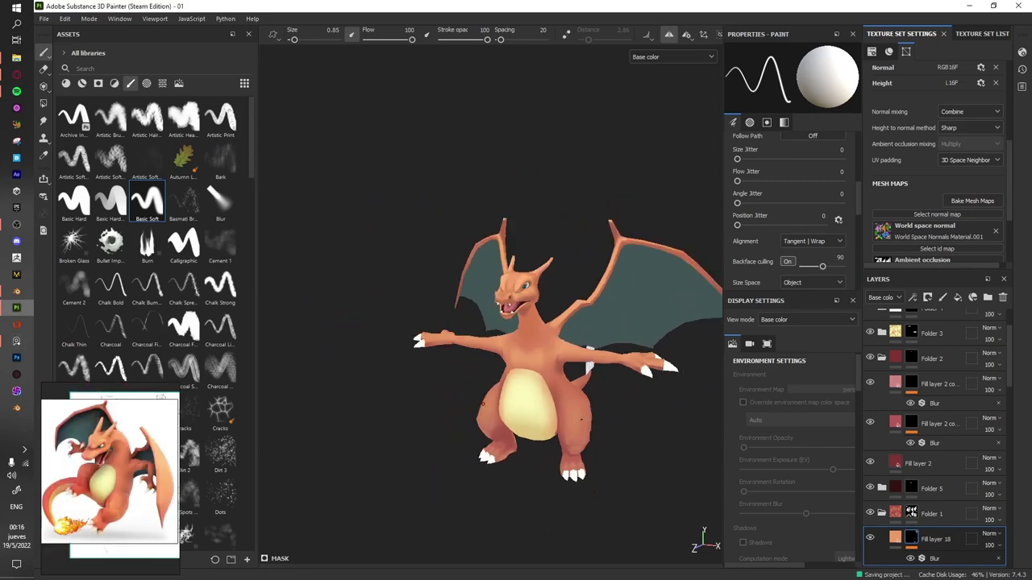
pyautogui.keyDown('alt'); pyautogui.moveTo(452, 323); pyautogui.dragTo(464, 346, button='right'); pyautogui.keyUp('alt')
pyautogui.keyDown('alt'); pyautogui.moveTo(463, 347); pyautogui.dragTo(454, 341); pyautogui.keyUp('alt')
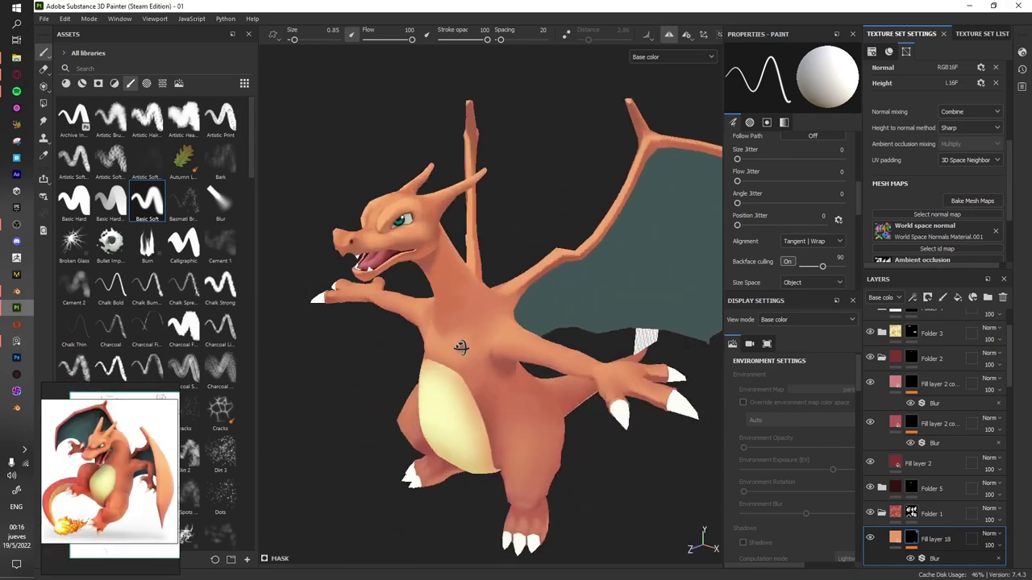
pyautogui.keyDown('alt'); pyautogui.moveTo(454, 341); pyautogui.dragTo(473, 406, button='right'); pyautogui.keyUp('alt')
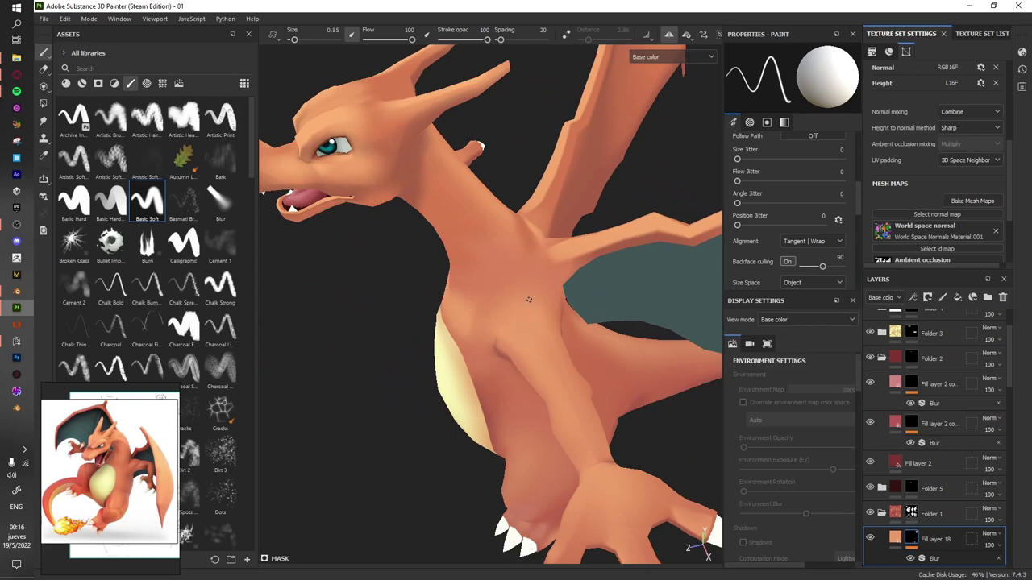
pyautogui.moveTo(552, 323)
pyautogui.keyDown('alt'); pyautogui.mouseDown()
pyautogui.moveTo(526, 364)
pyautogui.moveTo(571, 362)
pyautogui.moveTo(583, 396)
pyautogui.moveTo(529, 332)
pyautogui.mouseUp(); pyautogui.keyUp('alt')
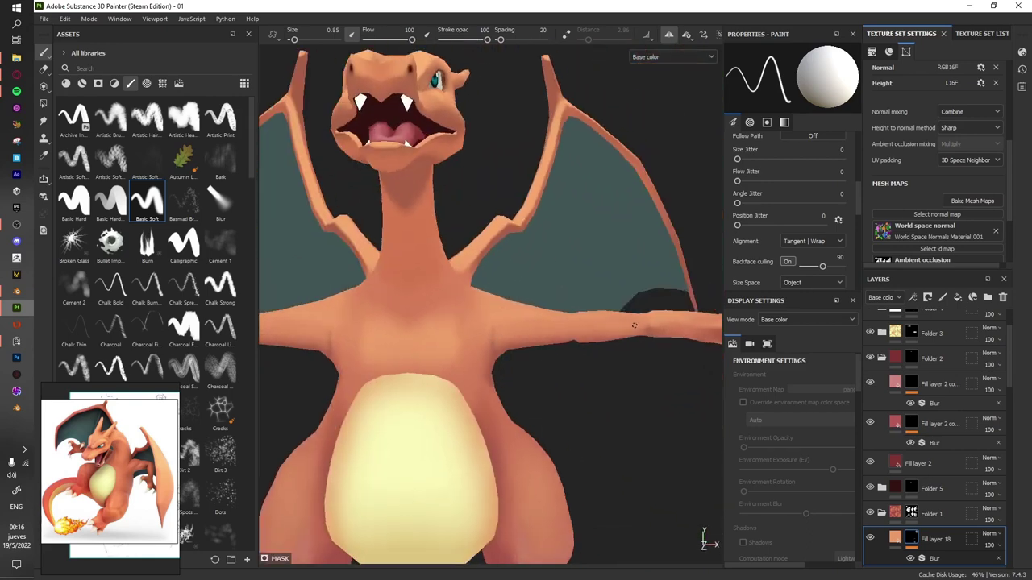
pyautogui.keyDown('alt'); pyautogui.moveTo(650, 318); pyautogui.dragTo(651, 419); pyautogui.keyUp('alt')
pyautogui.keyDown('alt'); pyautogui.moveTo(651, 419); pyautogui.dragTo(655, 402, button='right'); pyautogui.keyUp('alt')
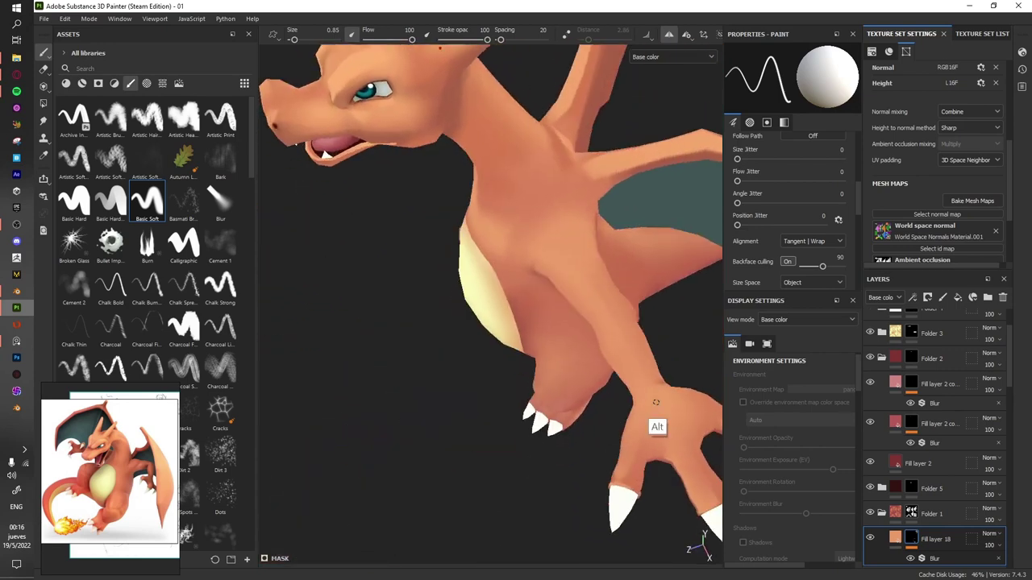
pyautogui.keyDown('alt'); pyautogui.moveTo(650, 380); pyautogui.dragTo(656, 444); pyautogui.keyUp('alt')
pyautogui.keyDown('alt'); pyautogui.moveTo(656, 443); pyautogui.dragTo(628, 402, button='right'); pyautogui.keyUp('alt')
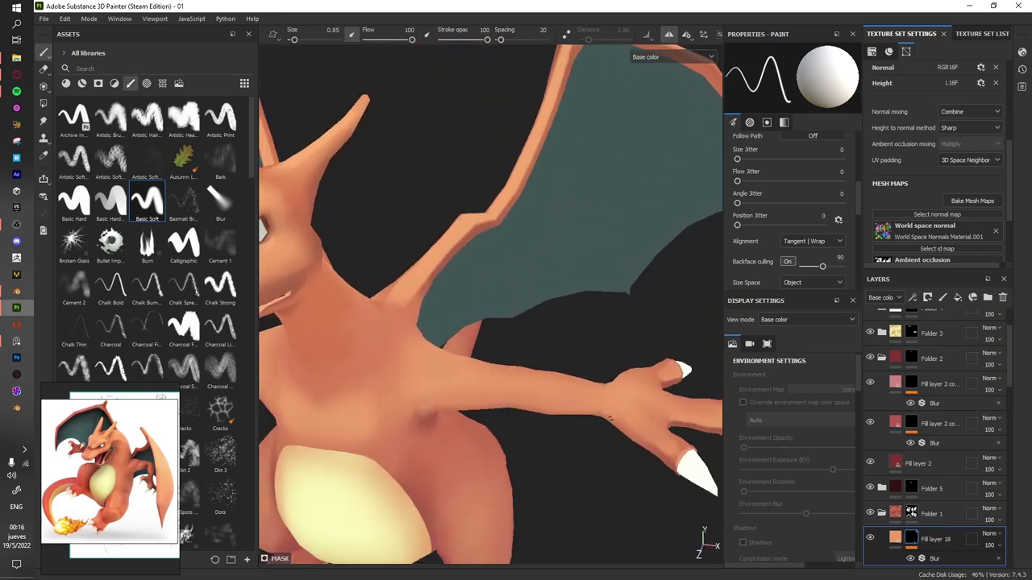
pyautogui.keyDown('alt'); pyautogui.moveTo(651, 446); pyautogui.dragTo(613, 451); pyautogui.keyUp('alt')
pyautogui.moveTo(613, 451)
pyautogui.keyDown('alt'); pyautogui.mouseDown(button='right')
pyautogui.moveTo(571, 473)
pyautogui.moveTo(524, 363)
pyautogui.mouseUp(button='right'); pyautogui.keyUp('alt')
pyautogui.keyDown('alt'); pyautogui.moveTo(524, 363); pyautogui.dragTo(461, 312, button='middle'); pyautogui.keyUp('alt')
pyautogui.keyDown('alt'); pyautogui.moveTo(461, 311); pyautogui.dragTo(556, 355); pyautogui.keyUp('alt')
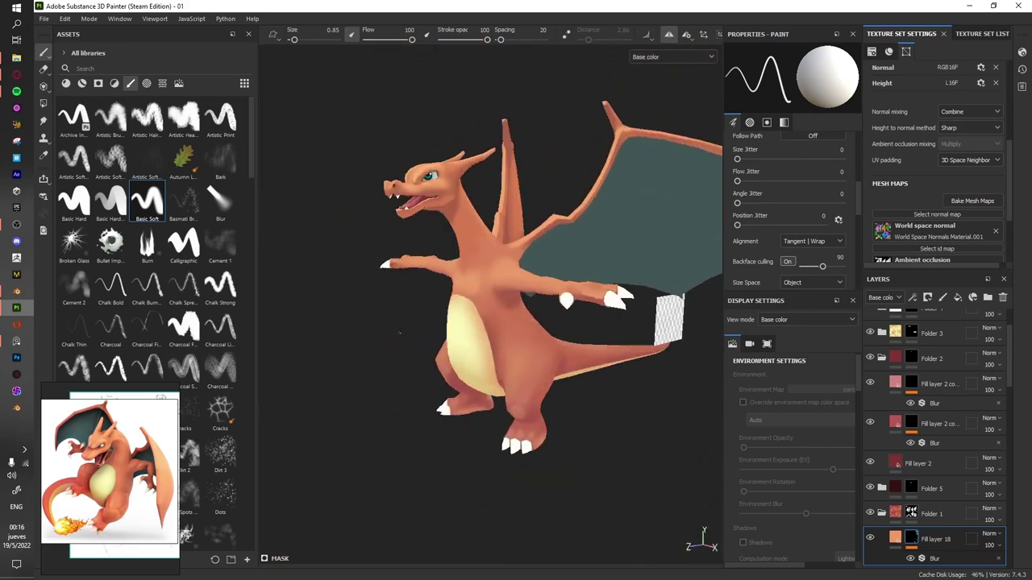
pyautogui.moveTo(557, 354)
pyautogui.keyDown('alt'); pyautogui.mouseDown(button='right')
pyautogui.moveTo(591, 369)
pyautogui.moveTo(556, 395)
pyautogui.mouseUp(button='right'); pyautogui.keyUp('alt')
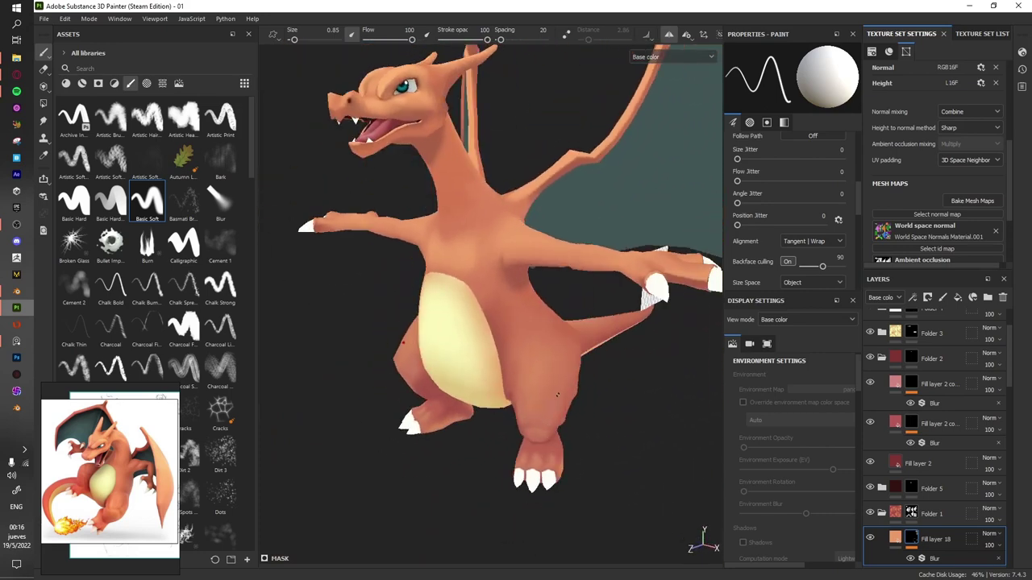
pyautogui.keyDown('alt'); pyautogui.moveTo(557, 394); pyautogui.dragTo(541, 335); pyautogui.keyUp('alt')
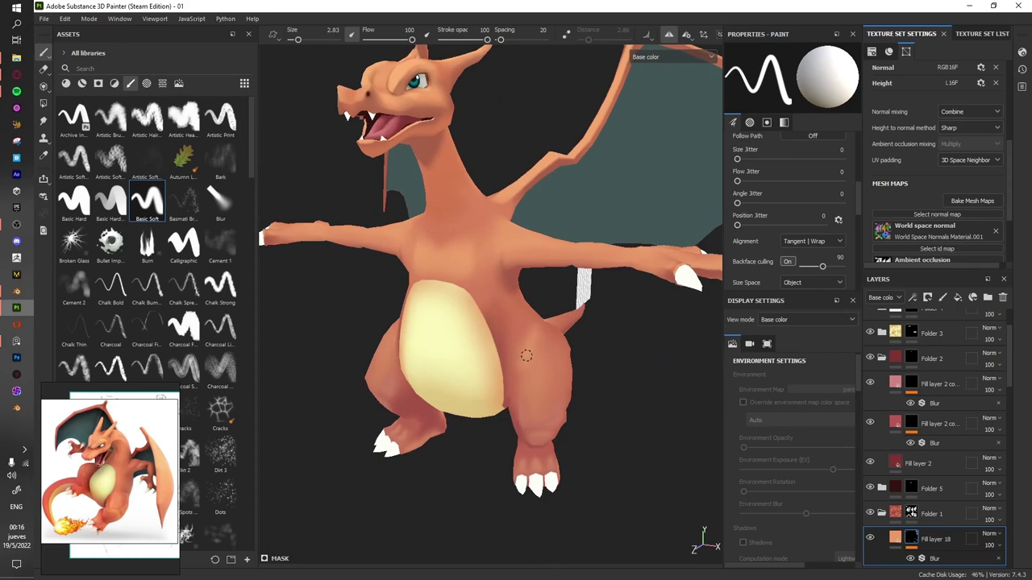
pyautogui.keyDown('alt'); pyautogui.moveTo(543, 330); pyautogui.dragTo(542, 376); pyautogui.keyUp('alt')
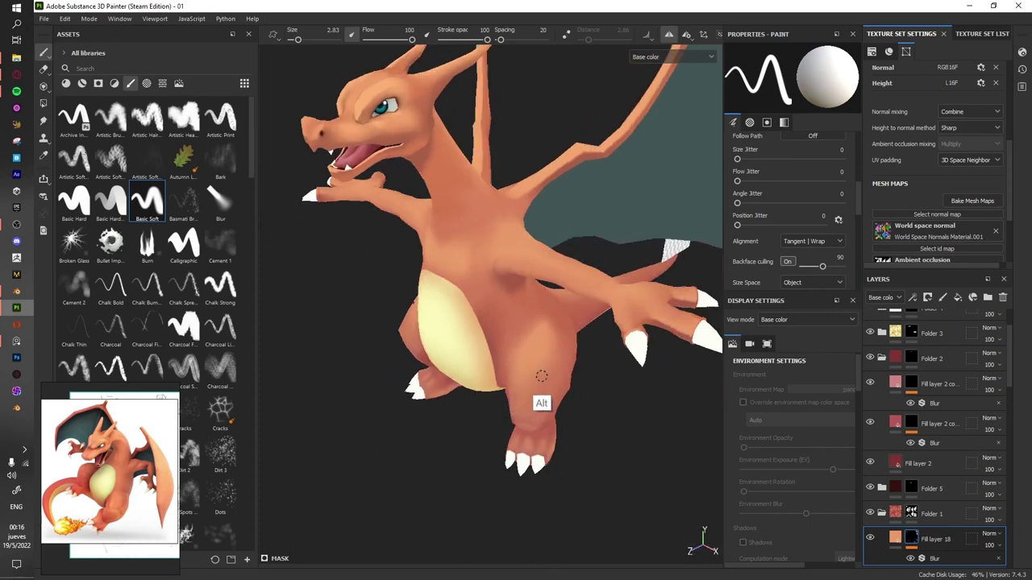
pyautogui.moveTo(541, 323)
pyautogui.keyDown('alt'); pyautogui.mouseDown()
pyautogui.moveTo(559, 356)
pyautogui.moveTo(540, 358)
pyautogui.moveTo(557, 345)
pyautogui.mouseUp(); pyautogui.keyUp('alt')
# - Orbit around Charizard's front, back, wing side and belly to inspect the leg shading
pyautogui.keyDown('alt'); pyautogui.moveTo(557, 346); pyautogui.dragTo(548, 355, button='right'); pyautogui.keyUp('alt')
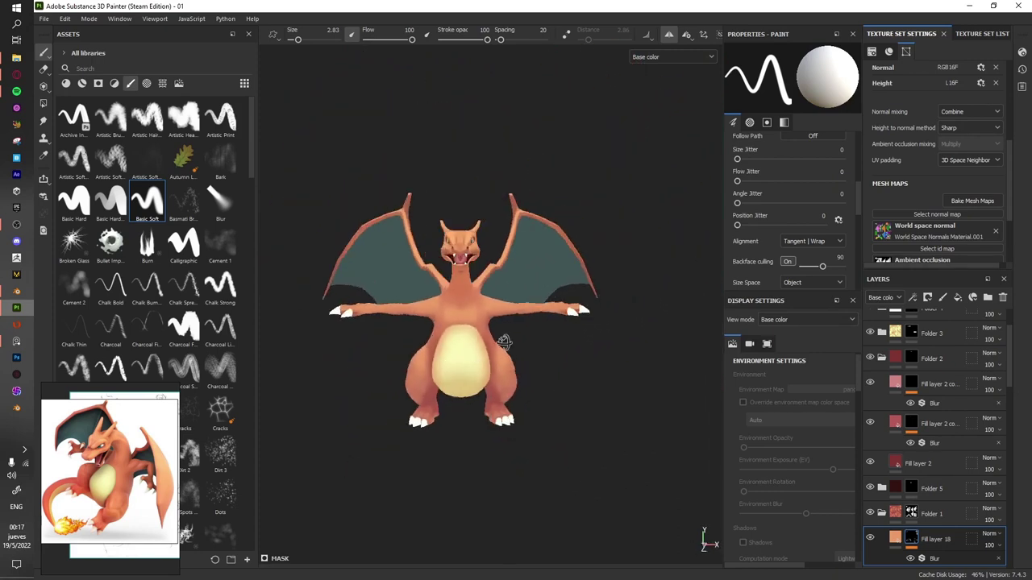
pyautogui.moveTo(548, 355)
pyautogui.keyDown('alt'); pyautogui.mouseDown()
pyautogui.moveTo(529, 366)
pyautogui.moveTo(556, 373)
pyautogui.moveTo(545, 352)
pyautogui.mouseUp(); pyautogui.keyUp('alt')
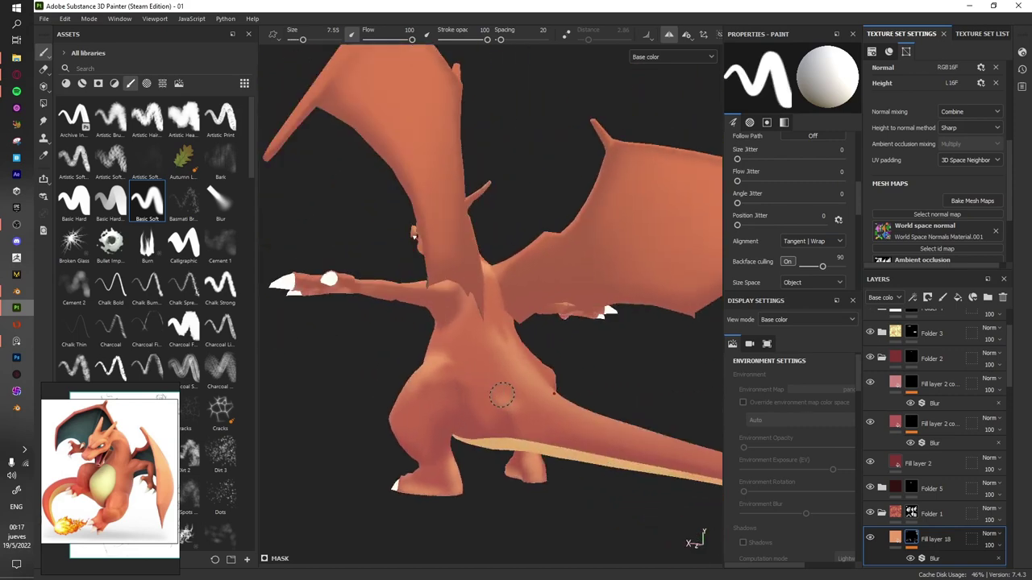
pyautogui.moveTo(500, 395)
pyautogui.keyDown('alt'); pyautogui.mouseDown()
pyautogui.moveTo(438, 444)
pyautogui.moveTo(507, 416)
pyautogui.moveTo(535, 421)
pyautogui.moveTo(530, 345)
pyautogui.mouseUp(); pyautogui.keyUp('alt')
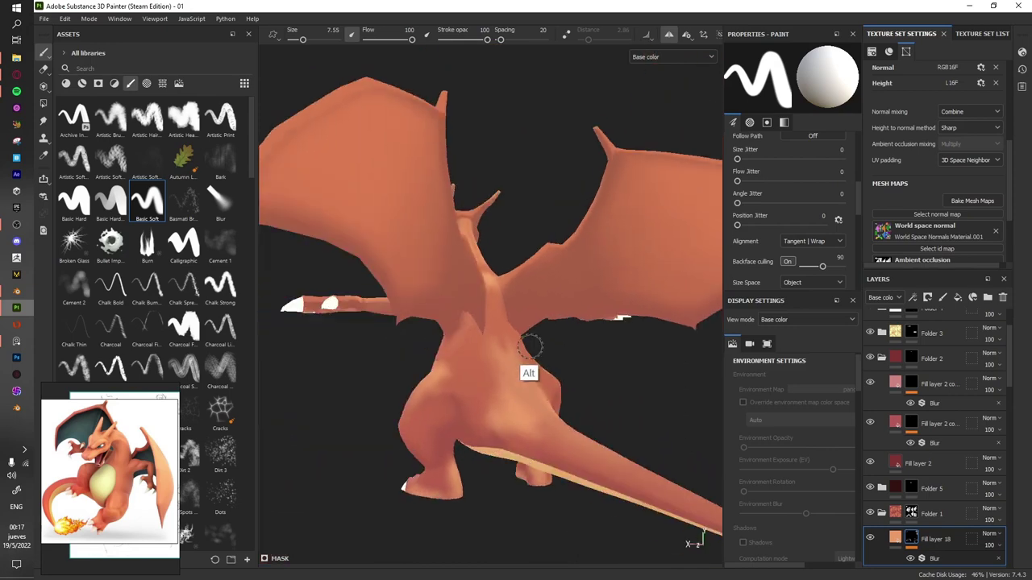
pyautogui.moveTo(503, 393)
pyautogui.keyDown('alt'); pyautogui.mouseDown()
pyautogui.moveTo(521, 421)
pyautogui.moveTo(422, 379)
pyautogui.mouseUp(); pyautogui.keyUp('alt')
pyautogui.moveTo(476, 403)
pyautogui.keyDown('alt'); pyautogui.mouseDown()
pyautogui.moveTo(422, 376)
pyautogui.moveTo(476, 382)
pyautogui.moveTo(444, 426)
pyautogui.moveTo(383, 383)
pyautogui.moveTo(451, 403)
pyautogui.moveTo(484, 347)
pyautogui.moveTo(516, 455)
pyautogui.moveTo(507, 424)
pyautogui.moveTo(475, 392)
pyautogui.moveTo(428, 405)
pyautogui.moveTo(520, 403)
pyautogui.moveTo(587, 363)
pyautogui.moveTo(482, 413)
pyautogui.mouseUp(); pyautogui.keyUp('alt')
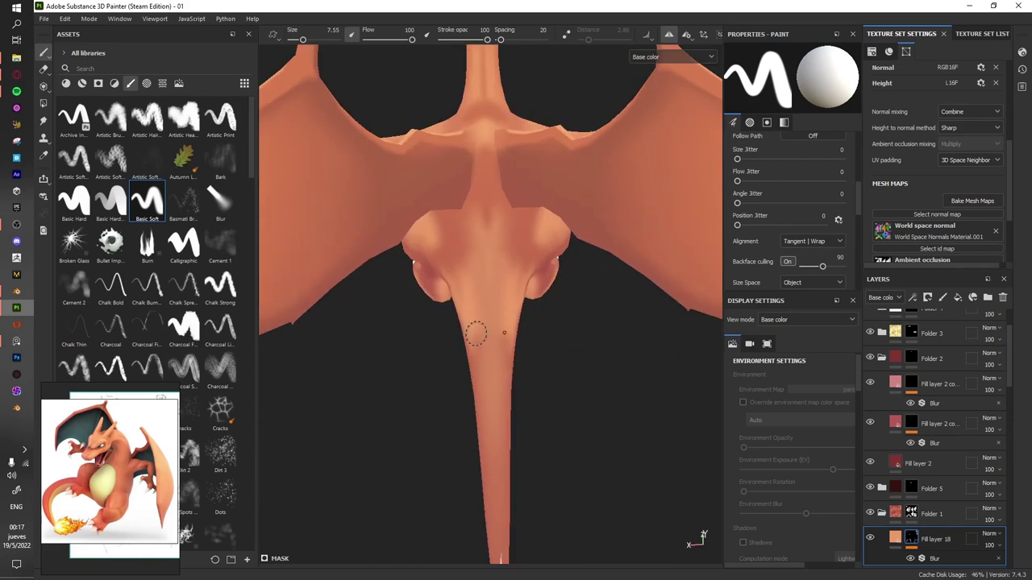
pyautogui.keyDown('alt'); pyautogui.moveTo(491, 362); pyautogui.dragTo(458, 298); pyautogui.keyUp('alt')
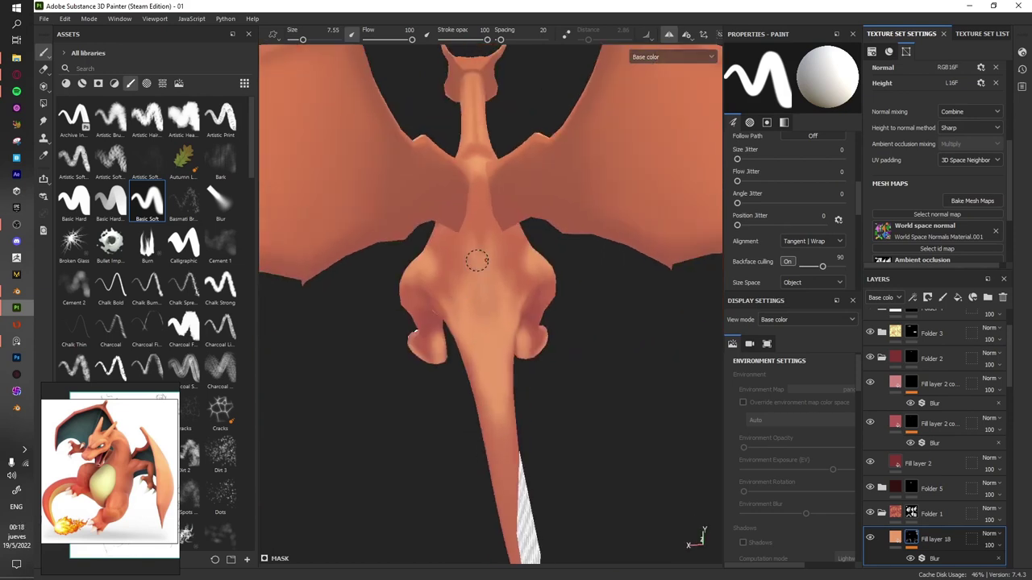
pyautogui.scroll(-3, 491, 265)
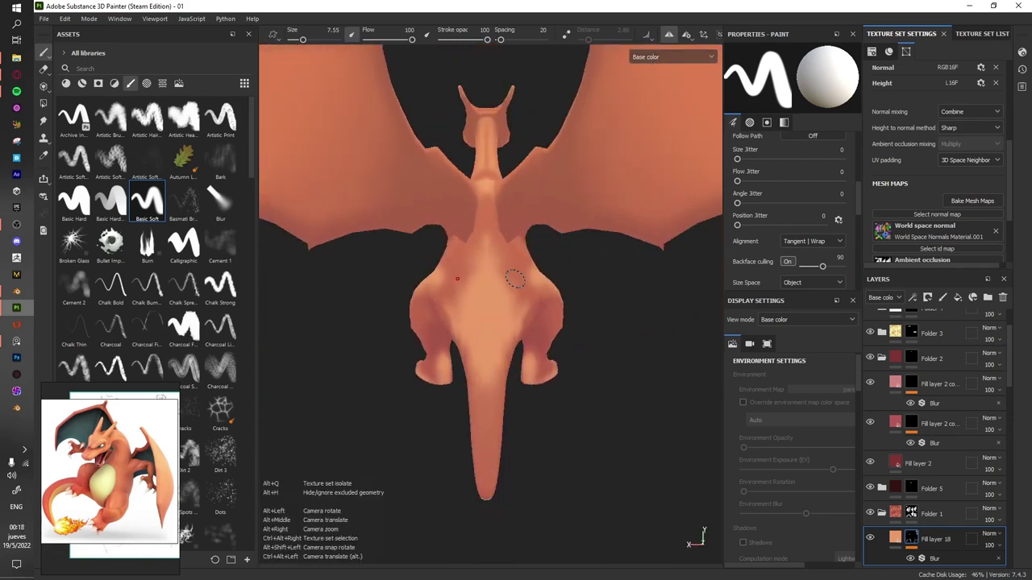
pyautogui.moveTo(491, 265)
pyautogui.keyDown('alt'); pyautogui.mouseDown()
pyautogui.moveTo(559, 328)
pyautogui.moveTo(348, 341)
pyautogui.moveTo(362, 311)
pyautogui.moveTo(555, 346)
pyautogui.moveTo(507, 335)
pyautogui.mouseUp(); pyautogui.keyUp('alt')
pyautogui.moveTo(546, 270)
pyautogui.keyDown('alt'); pyautogui.mouseDown()
pyautogui.moveTo(537, 352)
pyautogui.moveTo(484, 375)
pyautogui.moveTo(501, 298)
pyautogui.mouseUp(); pyautogui.keyUp('alt')
pyautogui.scroll(-2, 484, 373)
pyautogui.scroll(2, 501, 299)
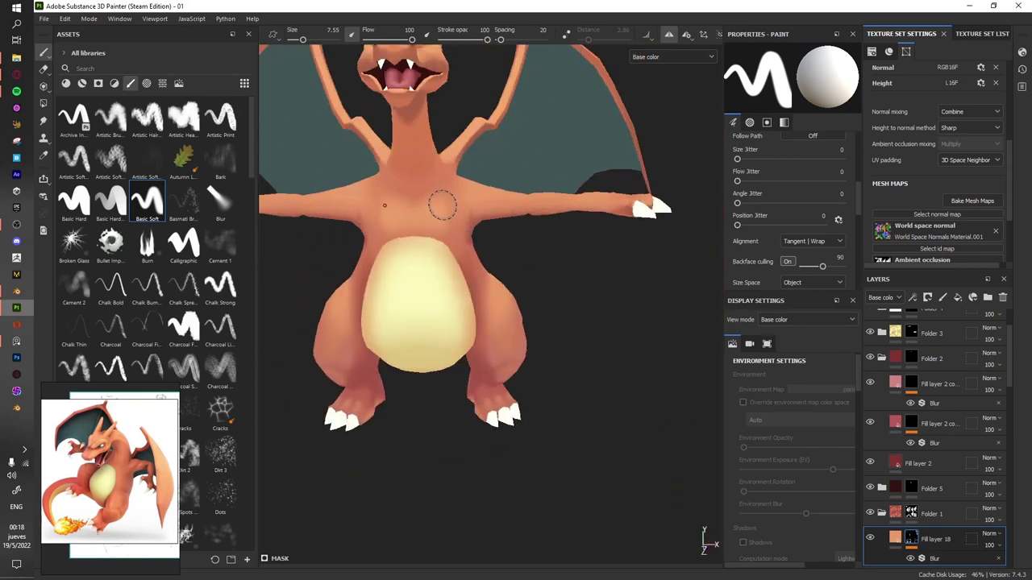
# - Move in on the wing and arm, return to a front view, and shrink the brush to 2.52
pyautogui.moveTo(459, 226)
pyautogui.keyDown('alt'); pyautogui.mouseDown()
pyautogui.moveTo(435, 295)
pyautogui.moveTo(511, 271)
pyautogui.moveTo(495, 277)
pyautogui.moveTo(444, 348)
pyautogui.moveTo(500, 379)
pyautogui.moveTo(438, 374)
pyautogui.moveTo(456, 400)
pyautogui.moveTo(461, 362)
pyautogui.moveTo(500, 290)
pyautogui.mouseUp(); pyautogui.keyUp('alt')
pyautogui.scroll(3, 444, 348)
pyautogui.scroll(2, 447, 390)
pyautogui.scroll(-2, 452, 391)
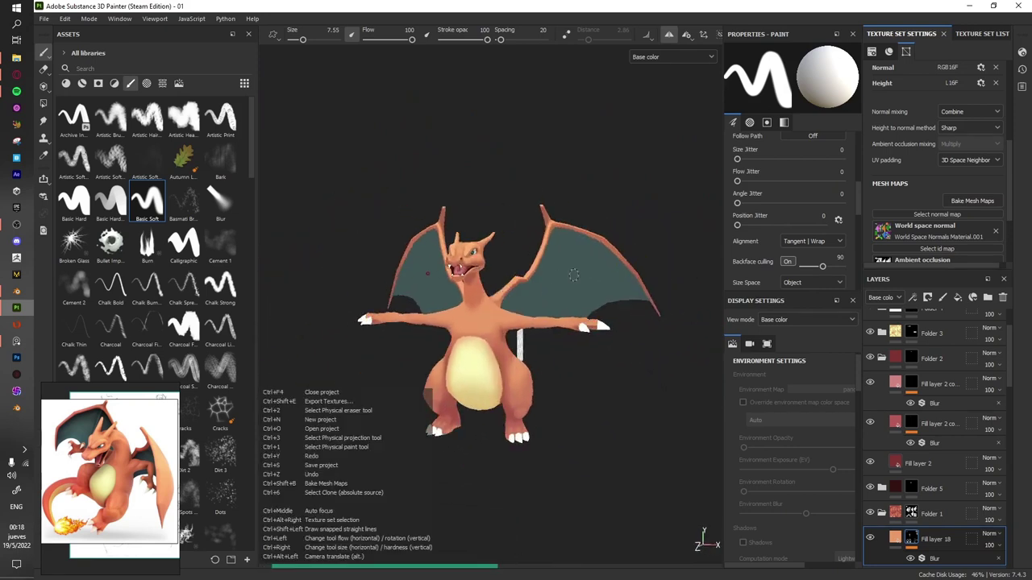
pyautogui.keyDown('alt'); pyautogui.moveTo(500, 290); pyautogui.dragTo(514, 275, button='middle'); pyautogui.keyUp('alt')
pyautogui.scroll(1, 514, 275)
pyautogui.moveTo(515, 275)
pyautogui.keyDown('alt'); pyautogui.mouseDown()
pyautogui.moveTo(525, 322)
pyautogui.moveTo(613, 290)
pyautogui.moveTo(559, 349)
pyautogui.moveTo(508, 339)
pyautogui.moveTo(516, 323)
pyautogui.mouseUp(); pyautogui.keyUp('alt')
pyautogui.scroll(-2, 559, 350)
pyautogui.scroll(2, 503, 338)
pyautogui.press('[')
pyautogui.scroll(1, 515, 322)
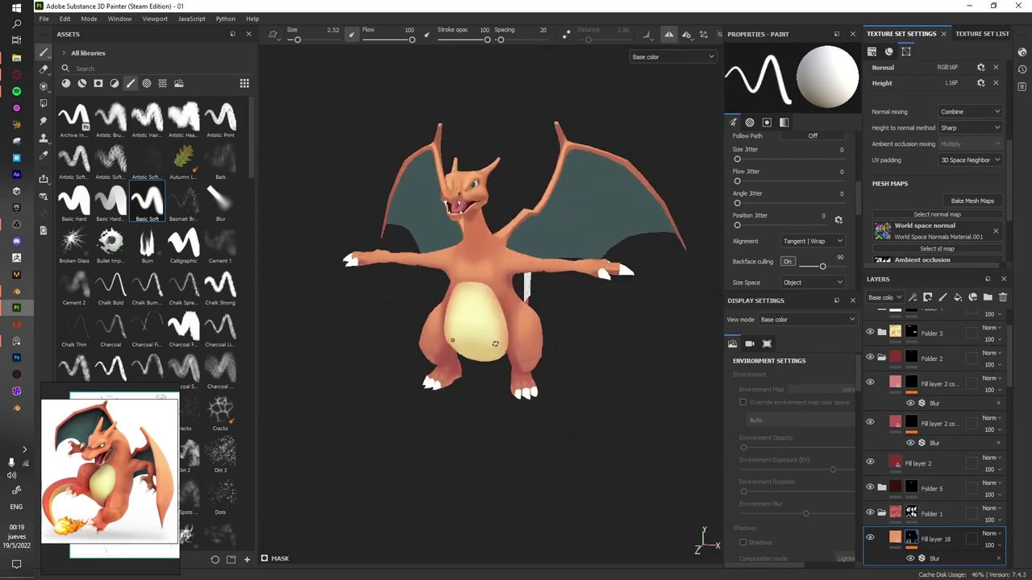
pyautogui.scroll(-1, 515, 322)
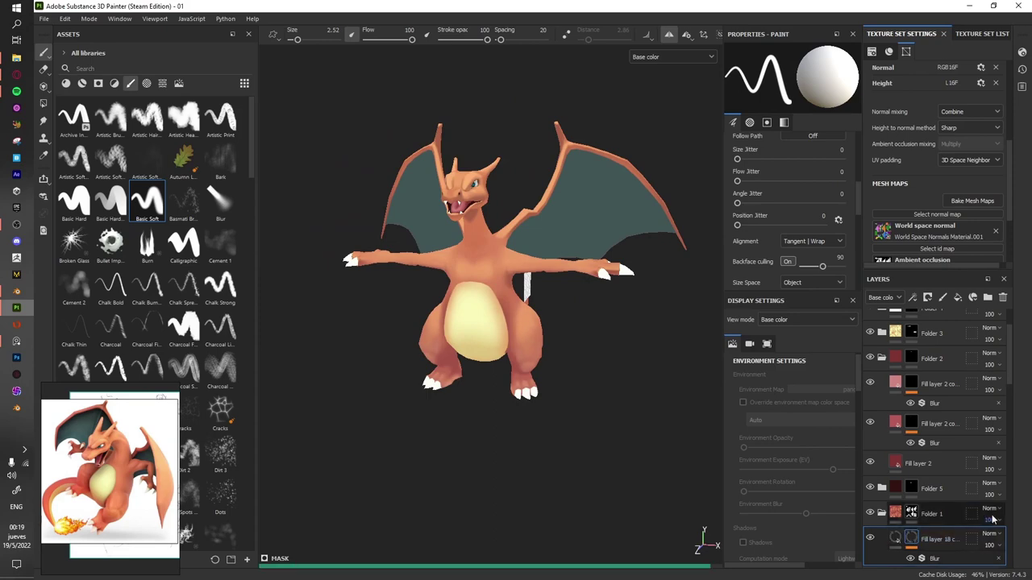
# - Duplicate Fill layer 18, give the copy a black mask, and view Charizard from behind and below
pyautogui.rightClick(948, 538)
pyautogui.click(924, 177)
pyautogui.rightClick(935, 539)
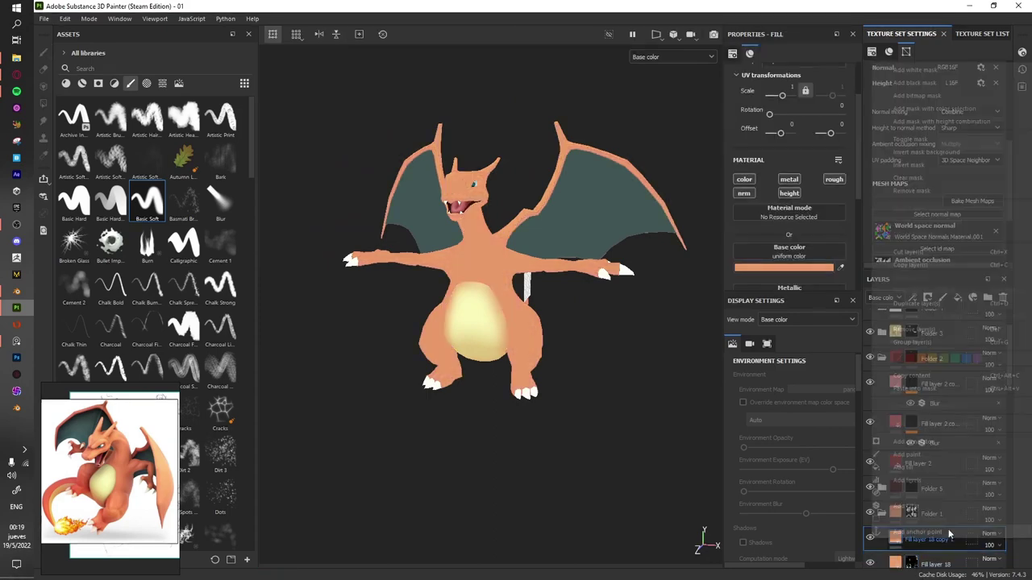
pyautogui.click(919, 77)
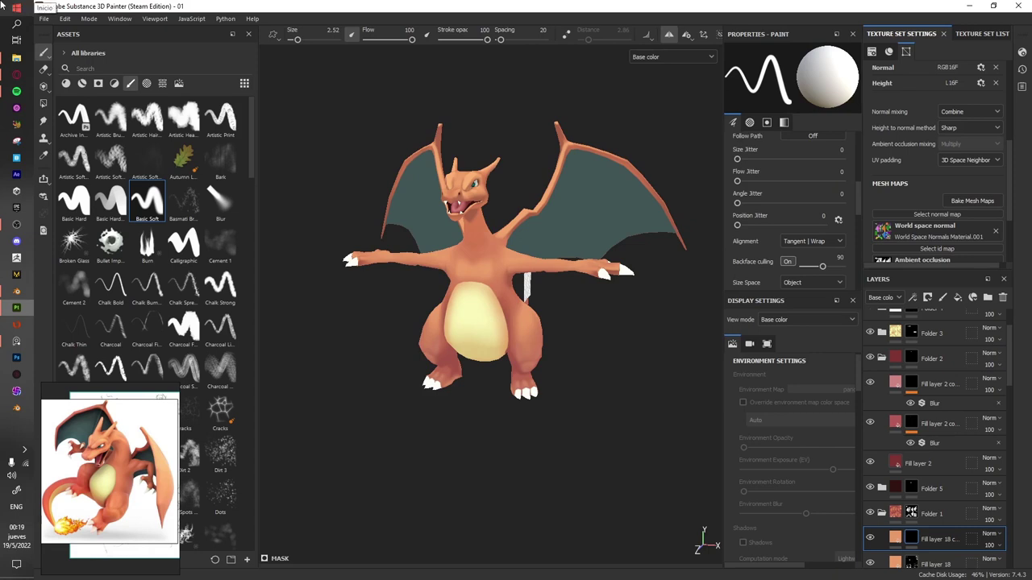
pyautogui.moveTo(447, 266)
pyautogui.keyDown('alt'); pyautogui.mouseDown()
pyautogui.moveTo(496, 385)
pyautogui.moveTo(452, 379)
pyautogui.moveTo(502, 322)
pyautogui.moveTo(532, 363)
pyautogui.moveTo(520, 366)
pyautogui.mouseUp(); pyautogui.keyUp('alt')
pyautogui.scroll(3, 541, 370)
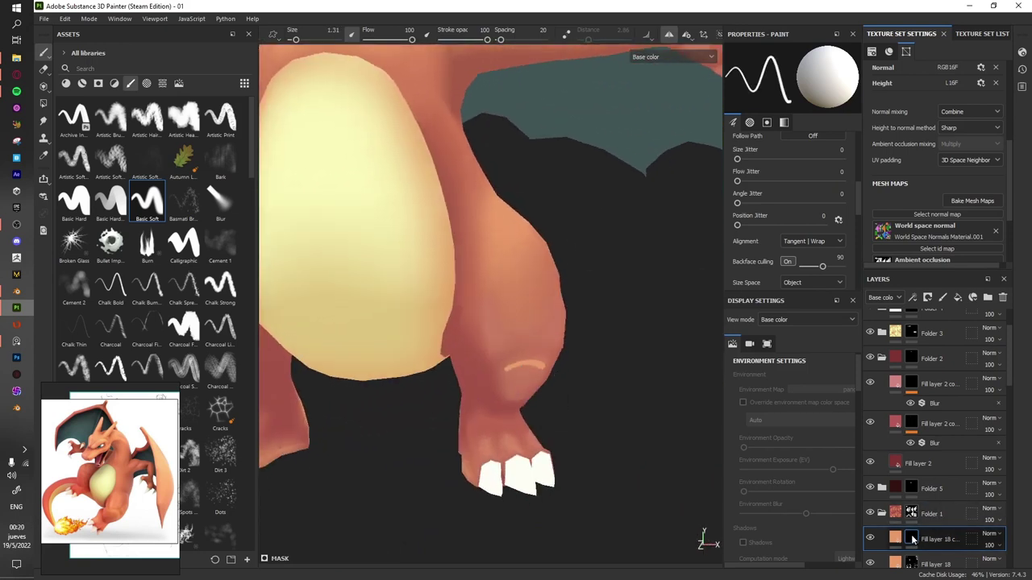
# - Add a Blur filter to Fill layer 18
pyautogui.rightClick(914, 540)
pyautogui.click(903, 505)
pyautogui.click(792, 81)
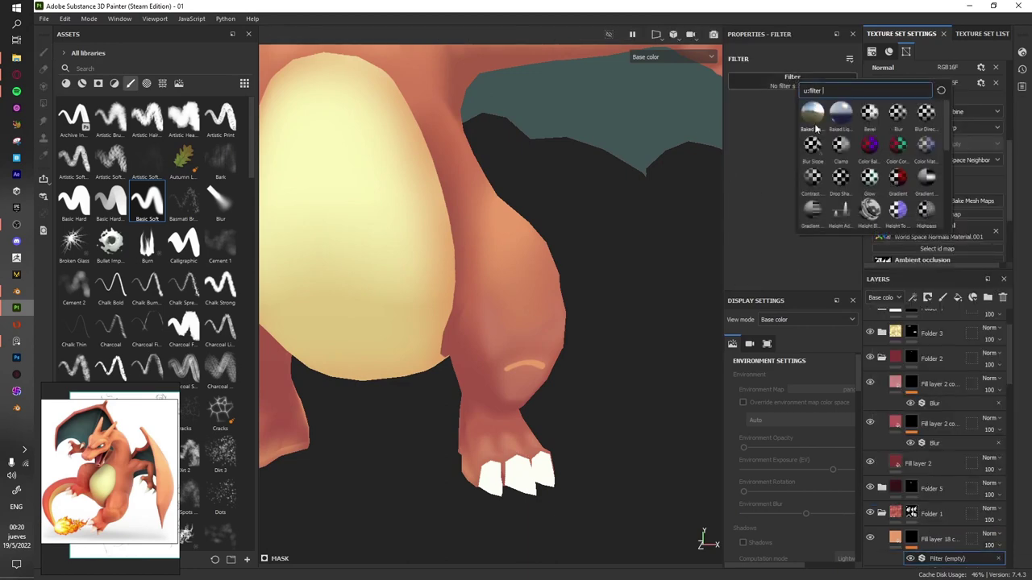
pyautogui.click(812, 117)
pyautogui.click(792, 81)
pyautogui.click(897, 113)
# - Orbit and reframe Charizard from several side views to check the blurred shading
pyautogui.keyDown('alt'); pyautogui.moveTo(613, 339); pyautogui.dragTo(561, 340); pyautogui.keyUp('alt')
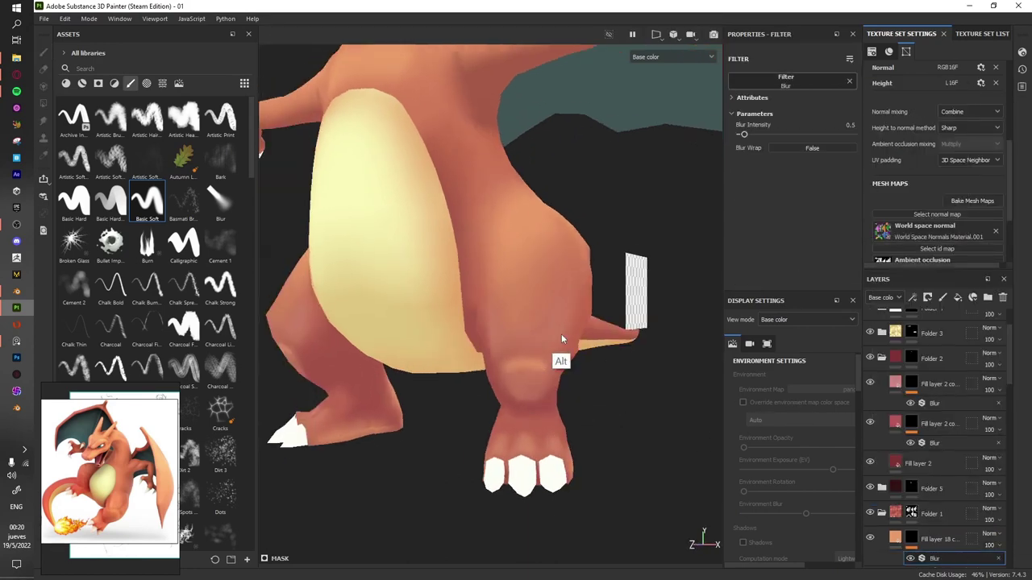
pyautogui.press('f')
pyautogui.moveTo(430, 366)
pyautogui.keyDown('alt'); pyautogui.mouseDown()
pyautogui.moveTo(529, 395)
pyautogui.moveTo(291, 394)
pyautogui.mouseUp(); pyautogui.keyUp('alt')
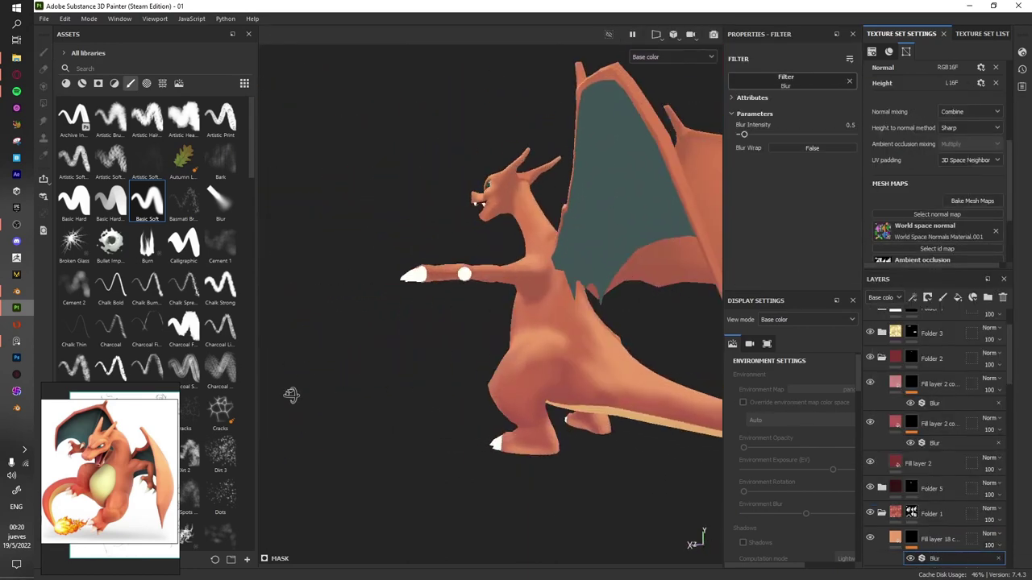
pyautogui.press('f')
pyautogui.scroll(3, 475, 402)
pyautogui.scroll(3, 484, 410)
pyautogui.keyDown('alt'); pyautogui.moveTo(484, 410); pyautogui.dragTo(325, 408); pyautogui.keyUp('alt')
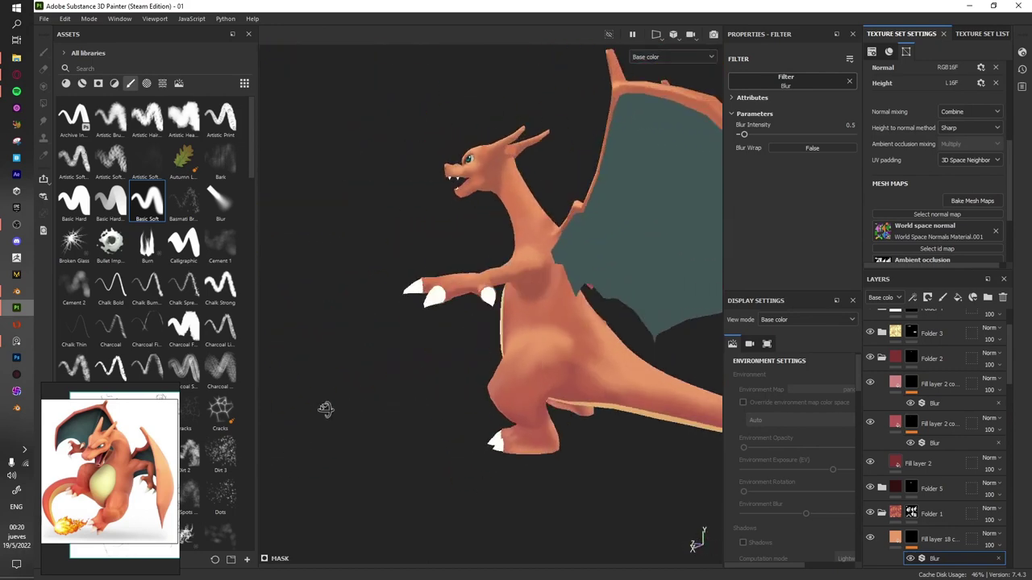
pyautogui.press('f')
pyautogui.moveTo(528, 382)
pyautogui.keyDown('alt'); pyautogui.mouseDown()
pyautogui.moveTo(556, 399)
pyautogui.moveTo(307, 408)
pyautogui.moveTo(561, 384)
pyautogui.moveTo(322, 387)
pyautogui.mouseUp(); pyautogui.keyUp('alt')
pyautogui.press('f')
pyautogui.scroll(-1, 883, 536)
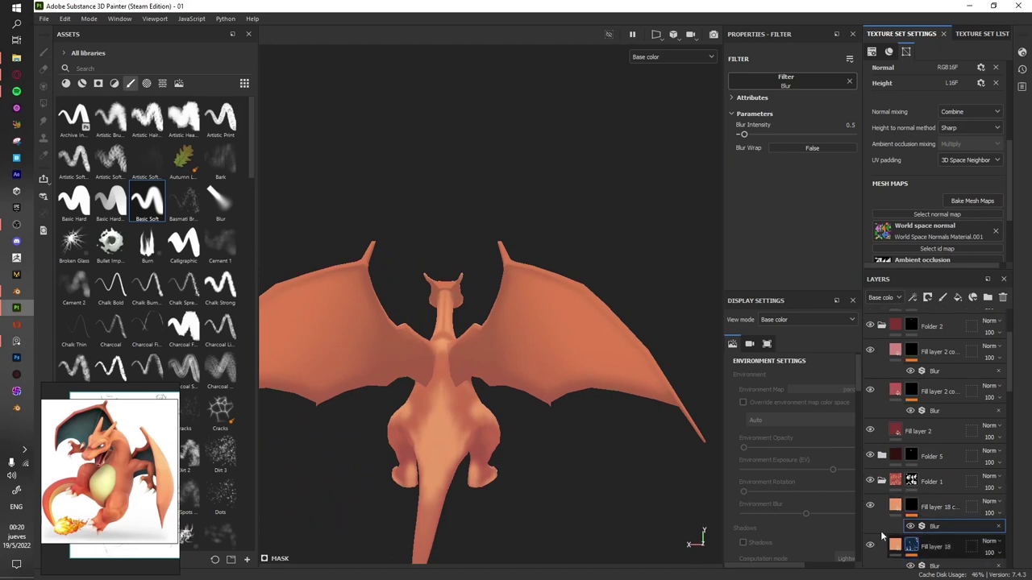
# - Select Fill layer 18 and turn on the mesh wireframe in the viewport display settings
pyautogui.click(883, 539)
pyautogui.click(749, 344)
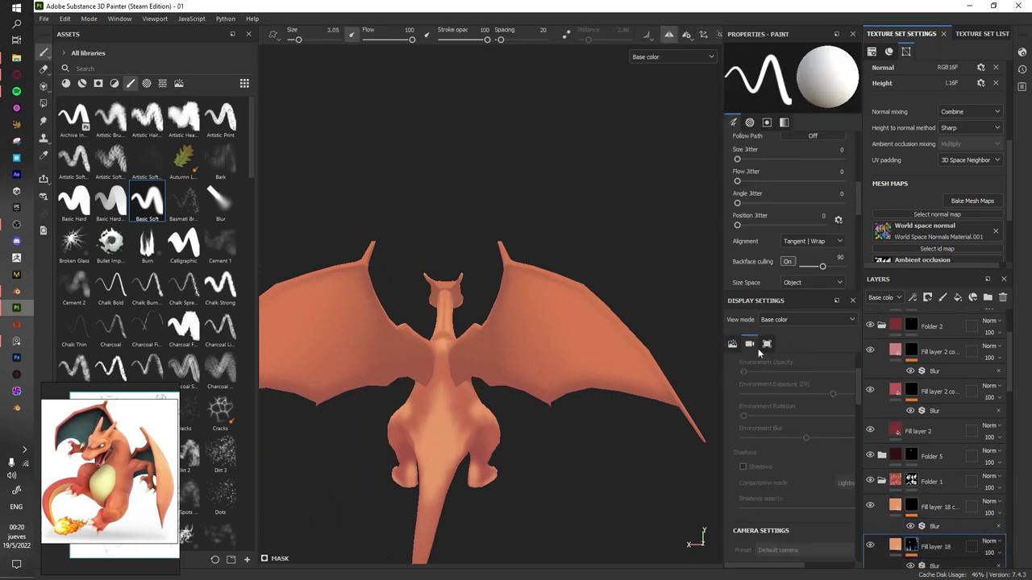
pyautogui.click(766, 343)
pyautogui.scroll(-3, 758, 500)
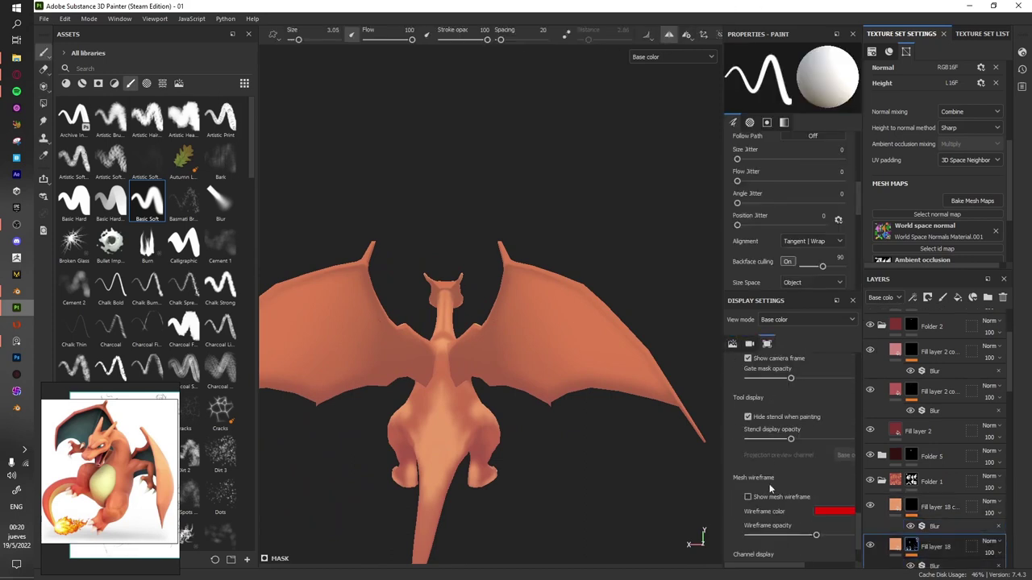
pyautogui.click(747, 496)
# - View the dragon's wings and back from behind and lower the wireframe opacity to 0
pyautogui.keyDown('alt'); pyautogui.moveTo(491, 330); pyautogui.dragTo(546, 342); pyautogui.keyUp('alt')
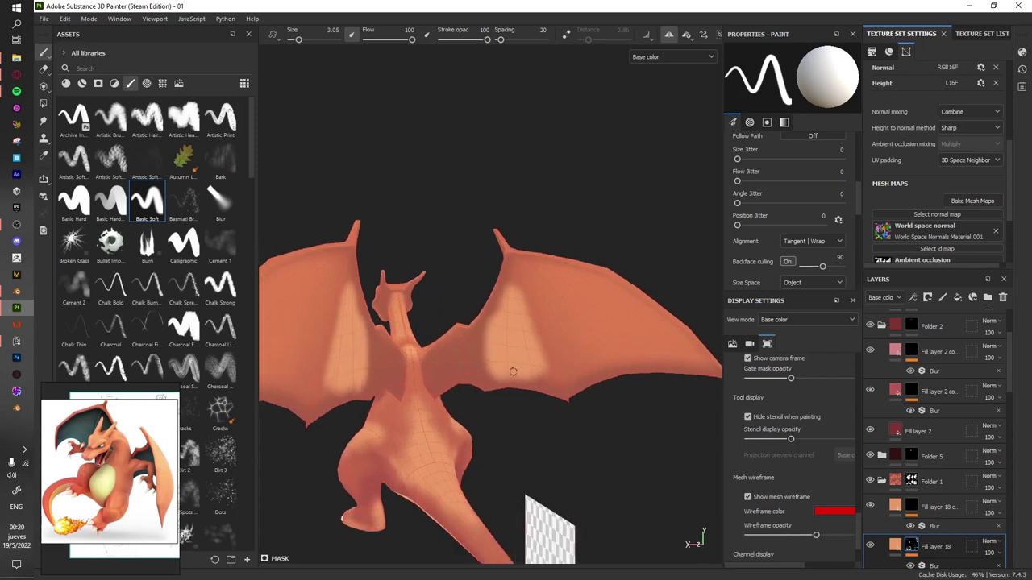
pyautogui.keyDown('alt'); pyautogui.moveTo(597, 325); pyautogui.dragTo(570, 286); pyautogui.keyUp('alt')
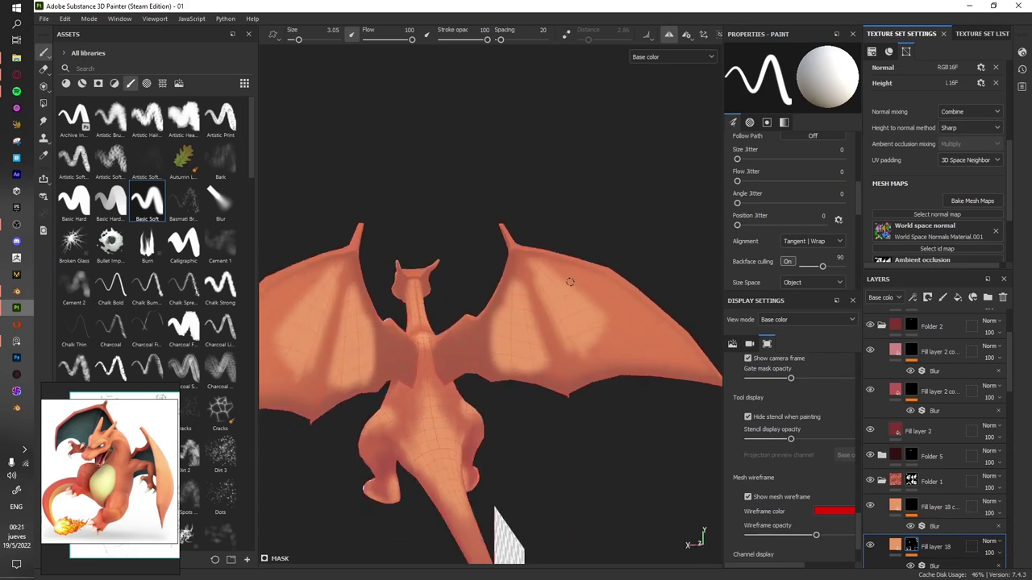
pyautogui.keyDown('alt'); pyautogui.moveTo(574, 369); pyautogui.dragTo(621, 339); pyautogui.keyUp('alt')
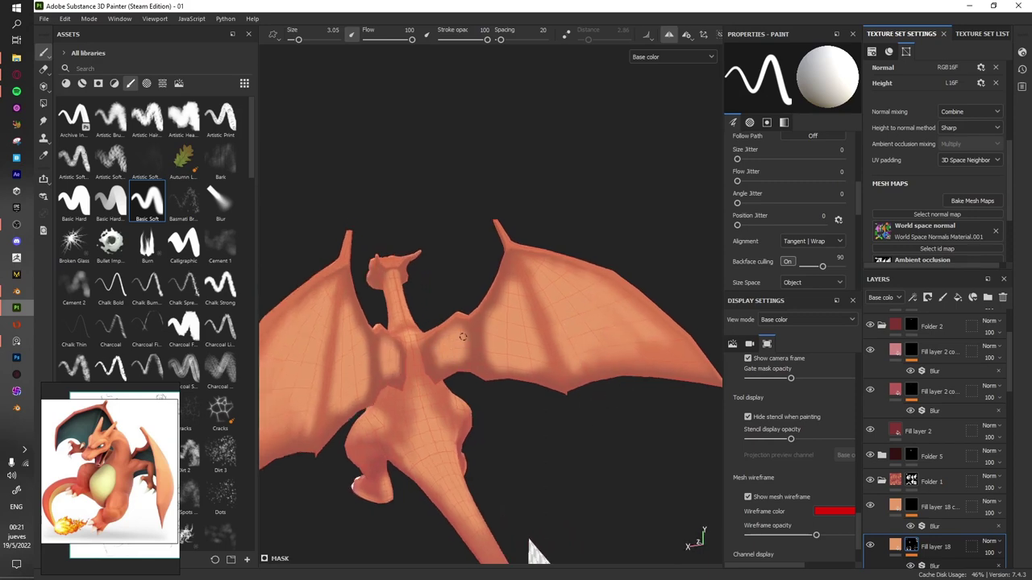
pyautogui.press('f')
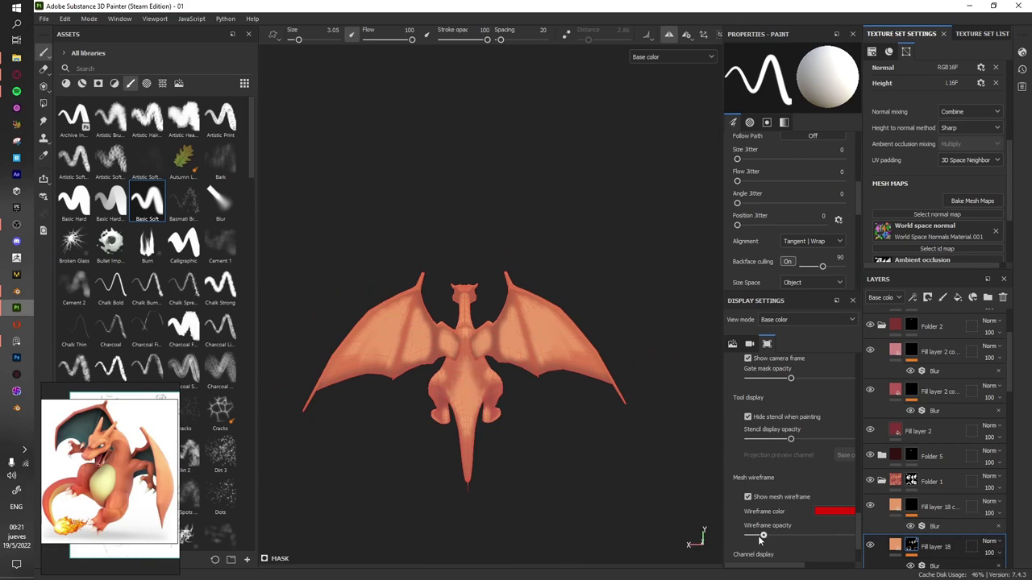
pyautogui.moveTo(759, 537); pyautogui.dragTo(748, 535)
pyautogui.keyDown('alt'); pyautogui.moveTo(702, 516); pyautogui.dragTo(682, 436); pyautogui.keyUp('alt')
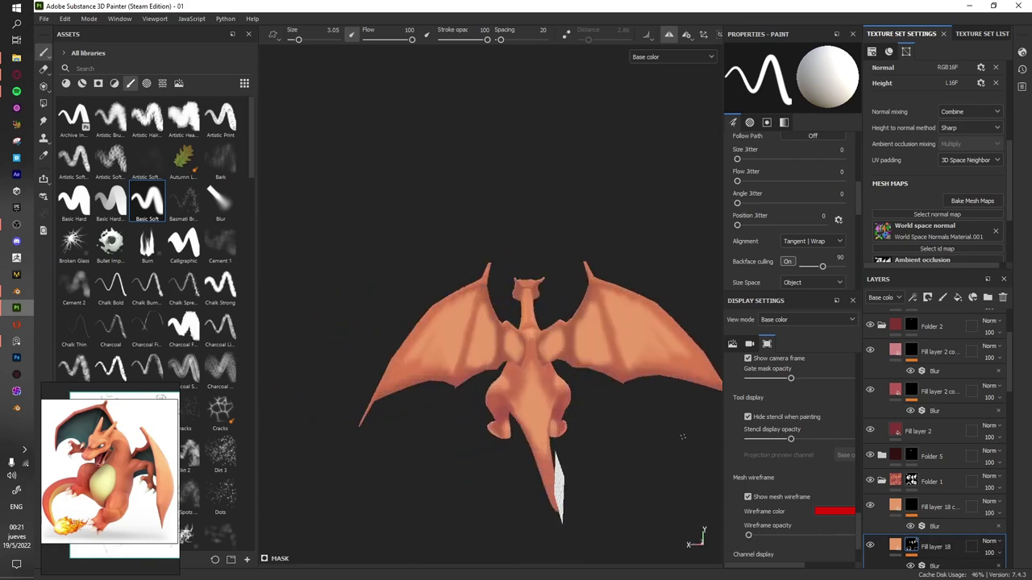
# - Add a Blur filter to the mask of the new Fill layer 18 copy
pyautogui.rightClick(951, 504)
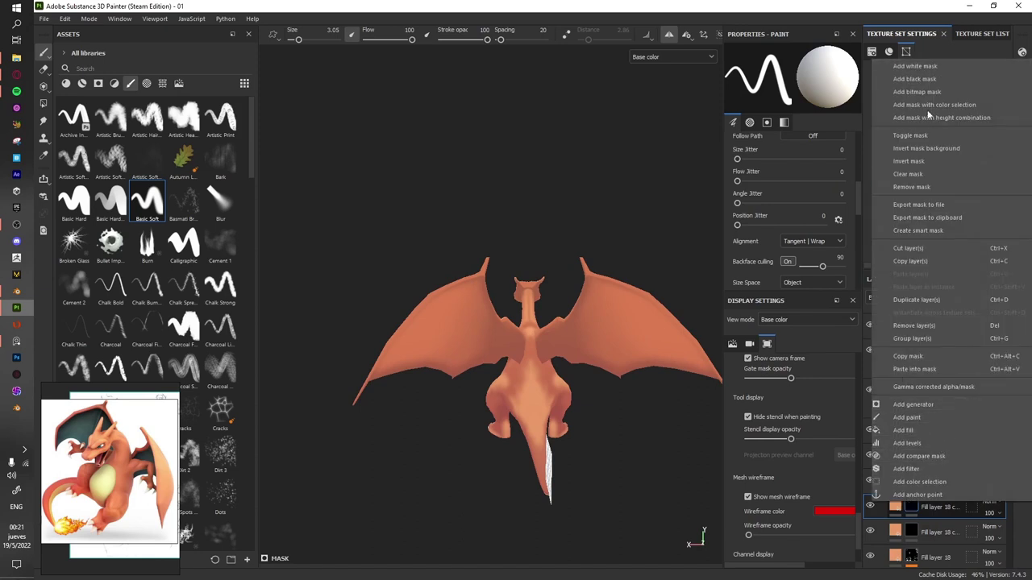
pyautogui.click(933, 175)
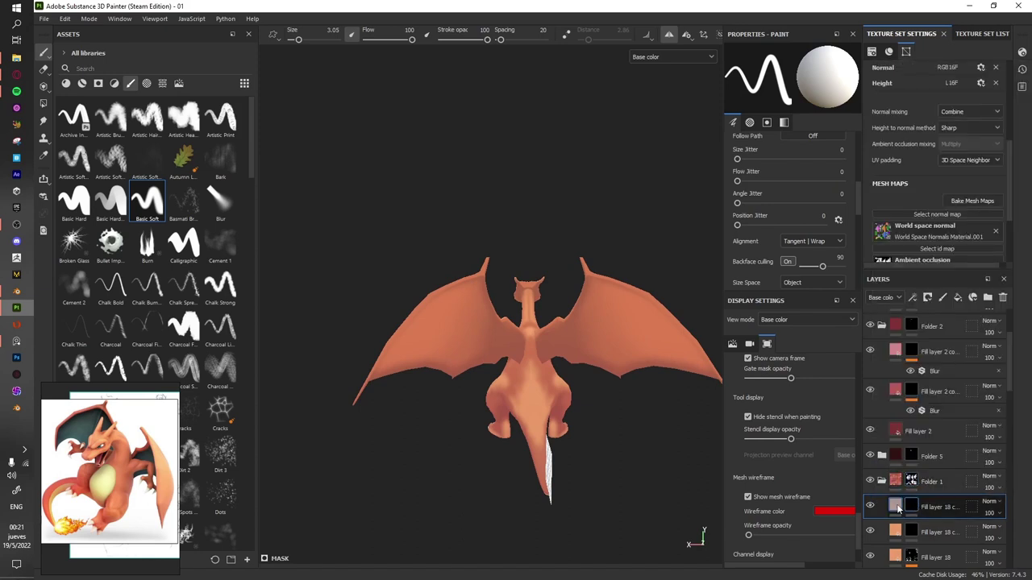
pyautogui.click(897, 507)
pyautogui.click(911, 505)
pyautogui.rightClick(921, 504)
pyautogui.click(930, 466)
pyautogui.click(805, 89)
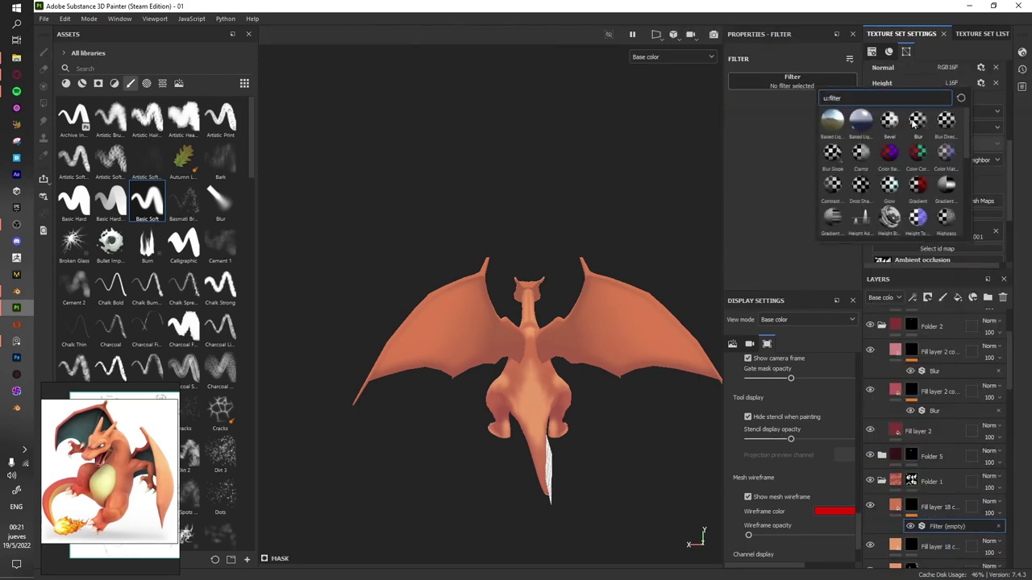
pyautogui.click(914, 123)
# - Set the Blur intensity to 4.52 and make the mesh wireframe visible
pyautogui.click(897, 508)
pyautogui.click(911, 506)
pyautogui.scroll(3, 512, 349)
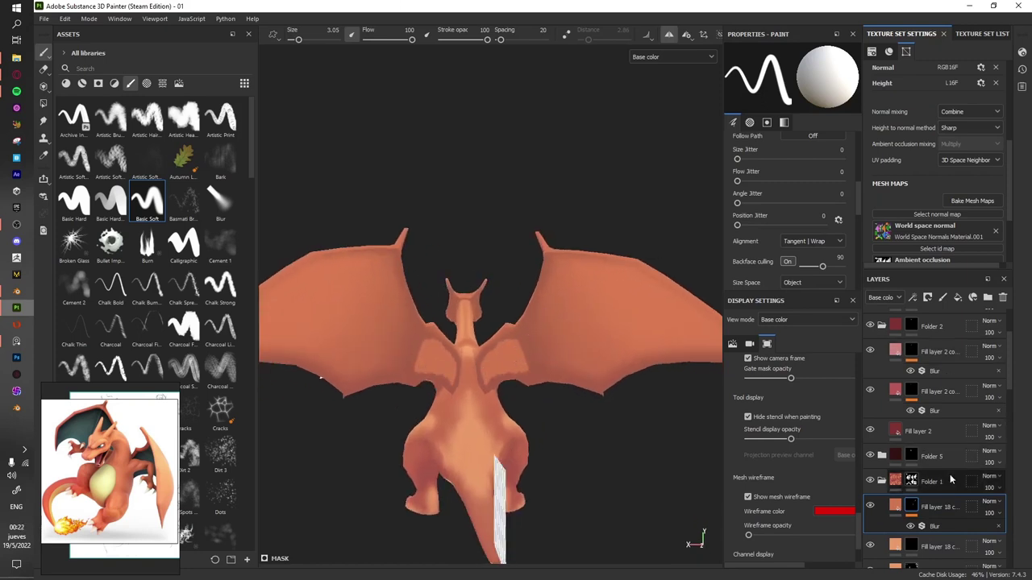
pyautogui.click(934, 526)
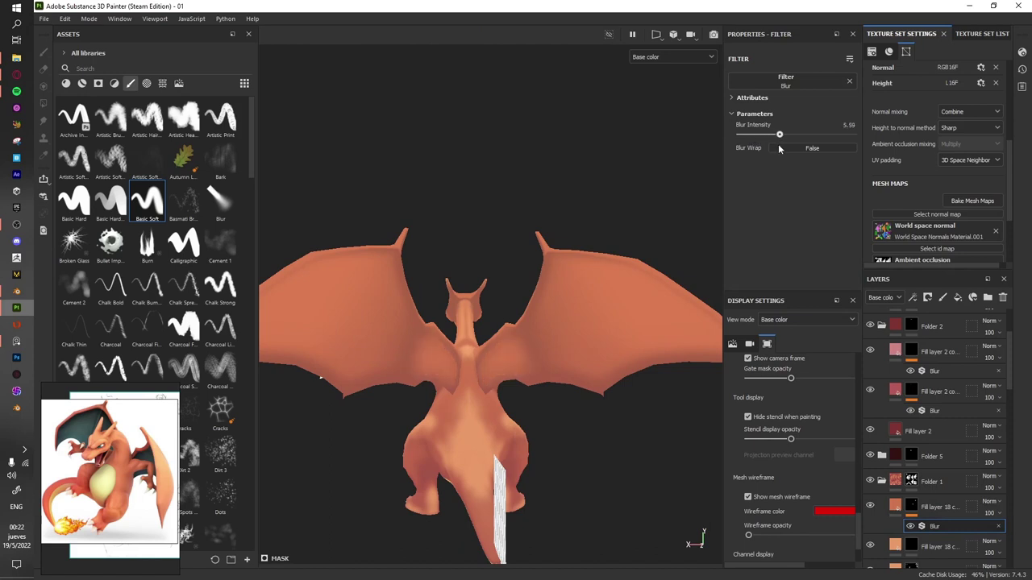
pyautogui.moveTo(779, 148); pyautogui.dragTo(771, 148)
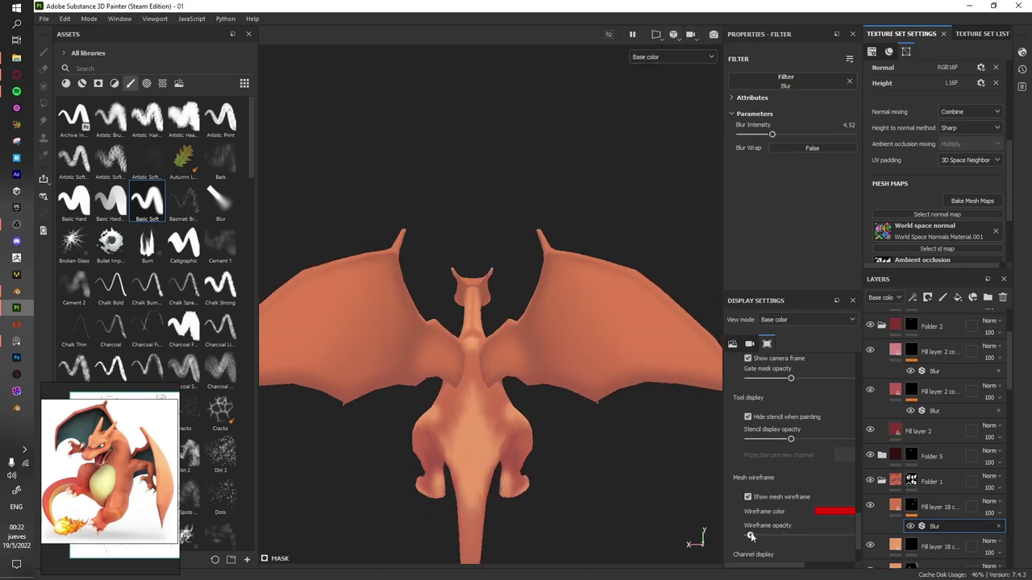
pyautogui.moveTo(803, 533); pyautogui.dragTo(824, 534)
# - Check the copy's base colour, leave it unchanged, and target its mask for painting
pyautogui.click(927, 507)
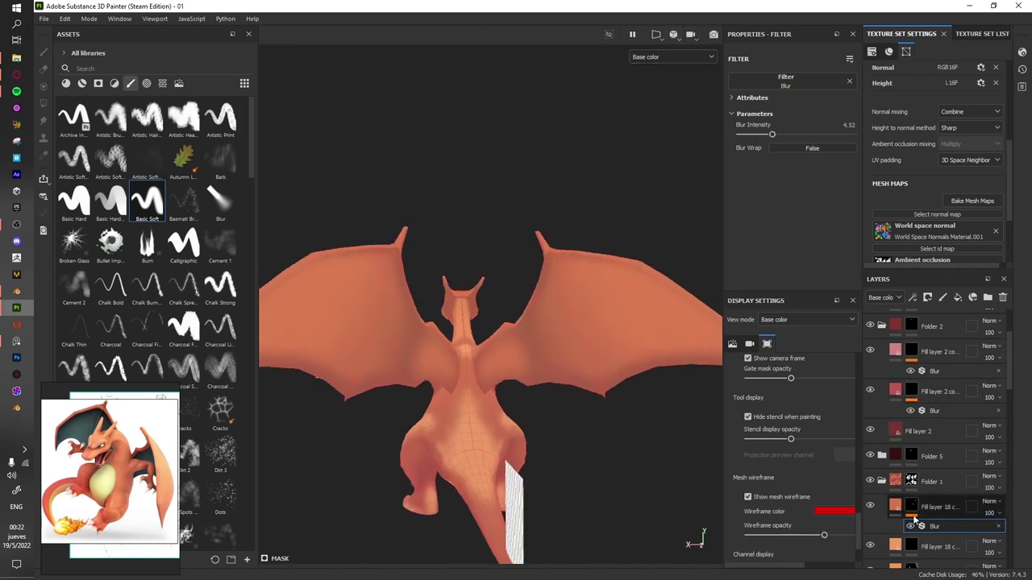
pyautogui.keyDown('alt'); pyautogui.moveTo(564, 362); pyautogui.dragTo(521, 362); pyautogui.keyUp('alt')
pyautogui.click(894, 506)
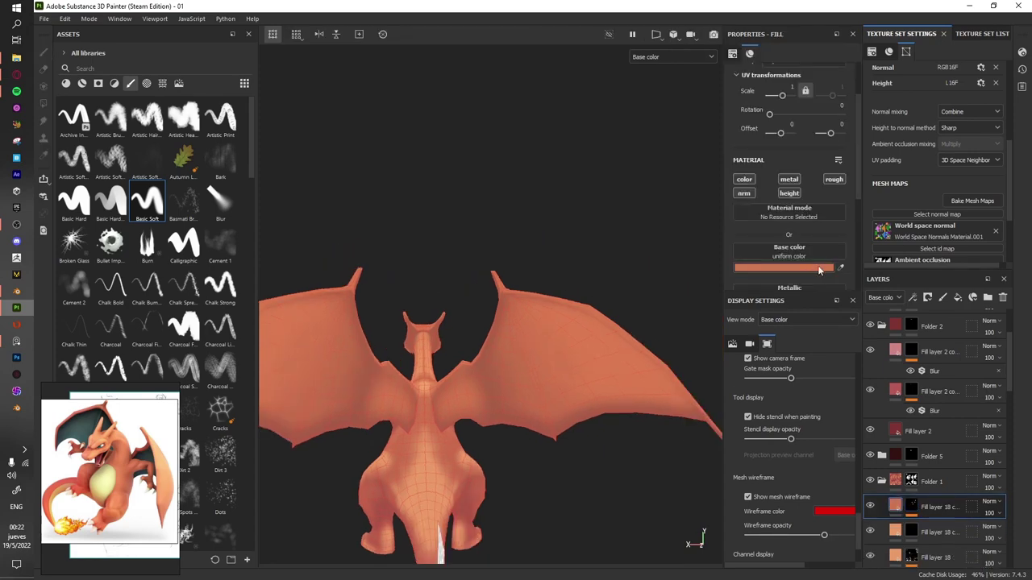
pyautogui.click(807, 268)
pyautogui.click(936, 487)
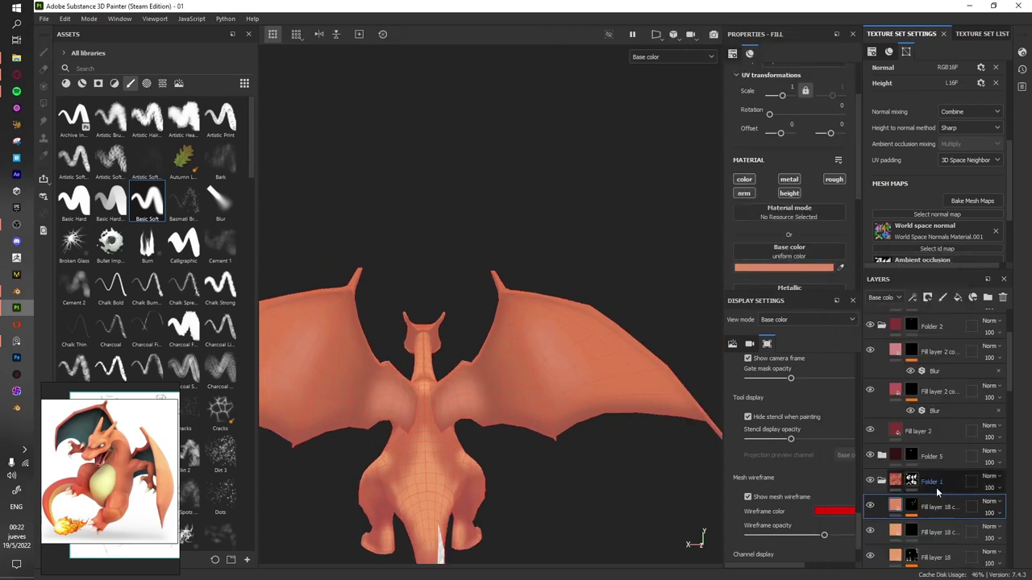
pyautogui.click(911, 506)
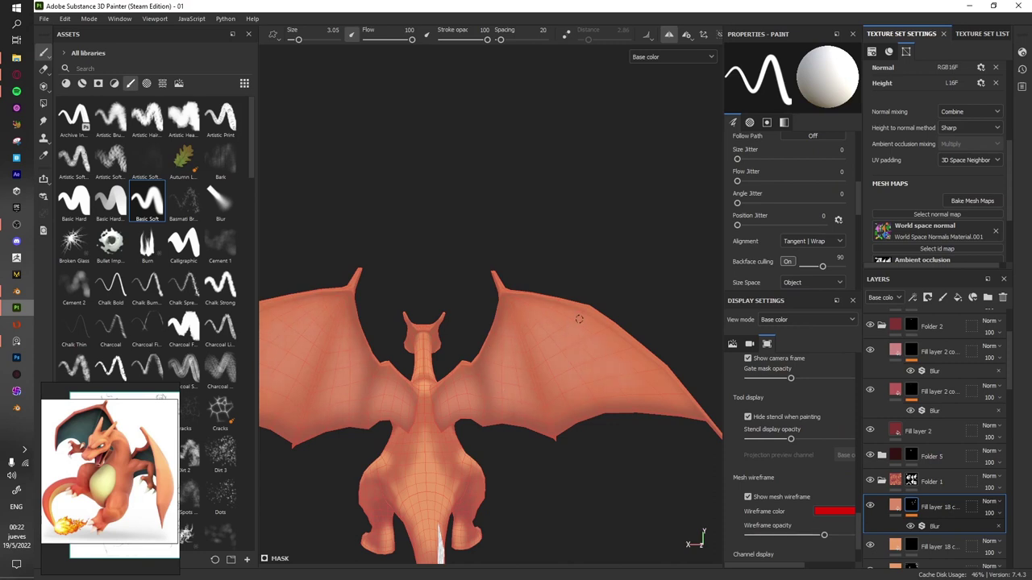
# - Hide the mesh wireframe and inspect Charizard's back, underside and belly
pyautogui.keyDown('alt'); pyautogui.moveTo(545, 322); pyautogui.dragTo(634, 398); pyautogui.keyUp('alt')
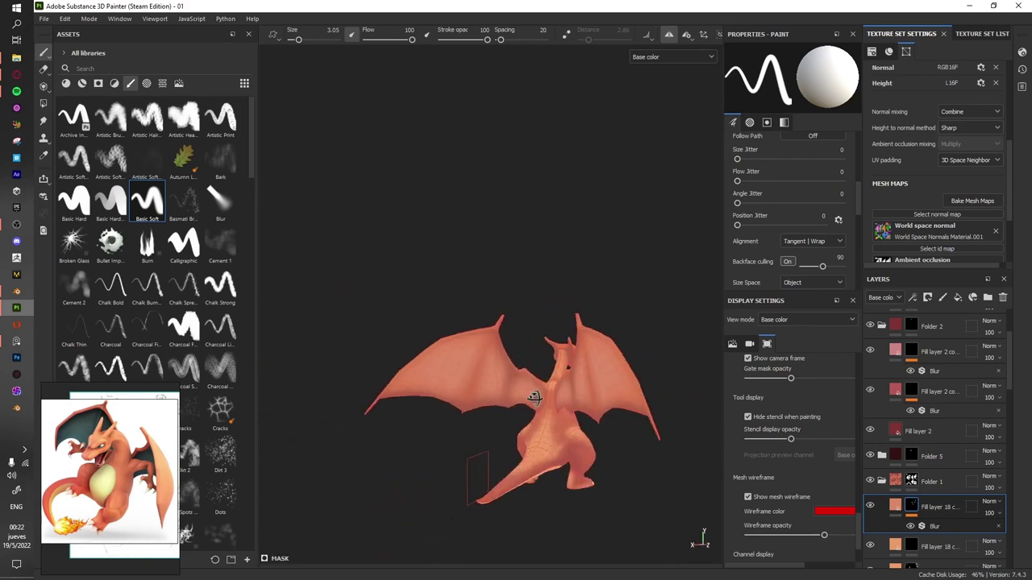
pyautogui.click(748, 498)
pyautogui.moveTo(564, 363)
pyautogui.keyDown('alt'); pyautogui.mouseDown()
pyautogui.moveTo(613, 386)
pyautogui.moveTo(543, 353)
pyautogui.moveTo(548, 413)
pyautogui.moveTo(465, 406)
pyautogui.mouseUp(); pyautogui.keyUp('alt')
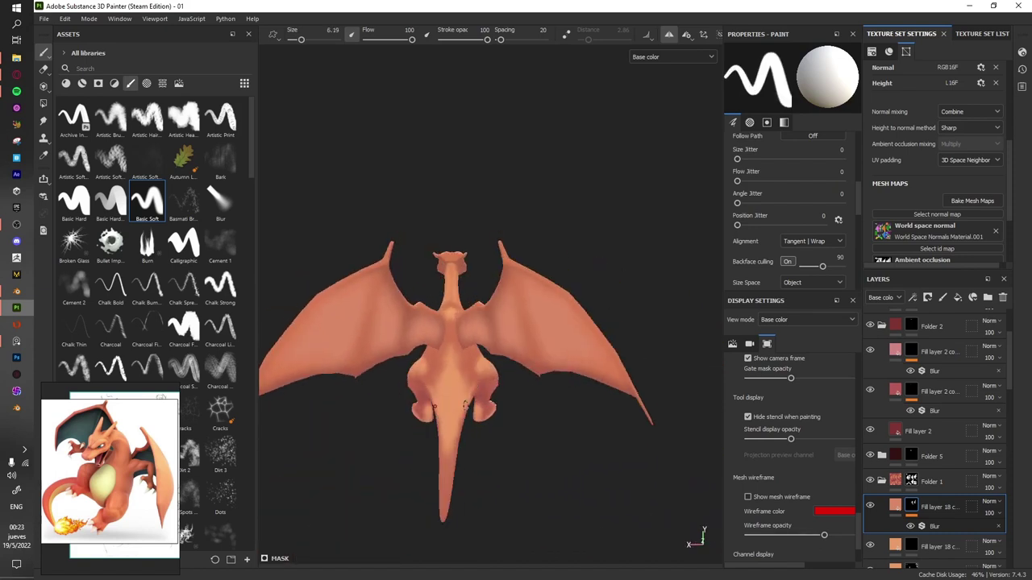
pyautogui.moveTo(480, 369)
pyautogui.keyDown('alt'); pyautogui.mouseDown()
pyautogui.moveTo(454, 365)
pyautogui.moveTo(475, 381)
pyautogui.moveTo(450, 366)
pyautogui.moveTo(492, 352)
pyautogui.moveTo(488, 410)
pyautogui.moveTo(502, 438)
pyautogui.moveTo(571, 414)
pyautogui.moveTo(612, 345)
pyautogui.moveTo(457, 452)
pyautogui.moveTo(491, 437)
pyautogui.moveTo(450, 350)
pyautogui.moveTo(422, 433)
pyautogui.moveTo(457, 415)
pyautogui.mouseUp(); pyautogui.keyUp('alt')
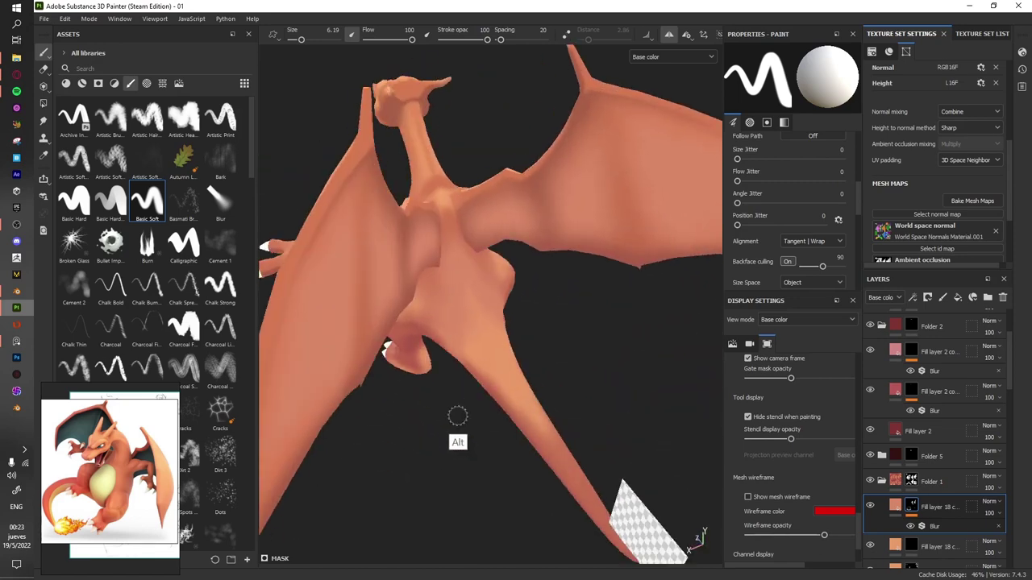
pyautogui.moveTo(491, 385)
pyautogui.keyDown('alt'); pyautogui.mouseDown()
pyautogui.moveTo(548, 357)
pyautogui.moveTo(470, 299)
pyautogui.moveTo(573, 296)
pyautogui.moveTo(542, 316)
pyautogui.moveTo(444, 315)
pyautogui.moveTo(502, 357)
pyautogui.moveTo(433, 371)
pyautogui.moveTo(507, 351)
pyautogui.mouseUp(); pyautogui.keyUp('alt')
pyautogui.moveTo(568, 192)
pyautogui.keyDown('alt'); pyautogui.mouseDown()
pyautogui.moveTo(548, 416)
pyautogui.moveTo(571, 386)
pyautogui.mouseUp(); pyautogui.keyUp('alt')
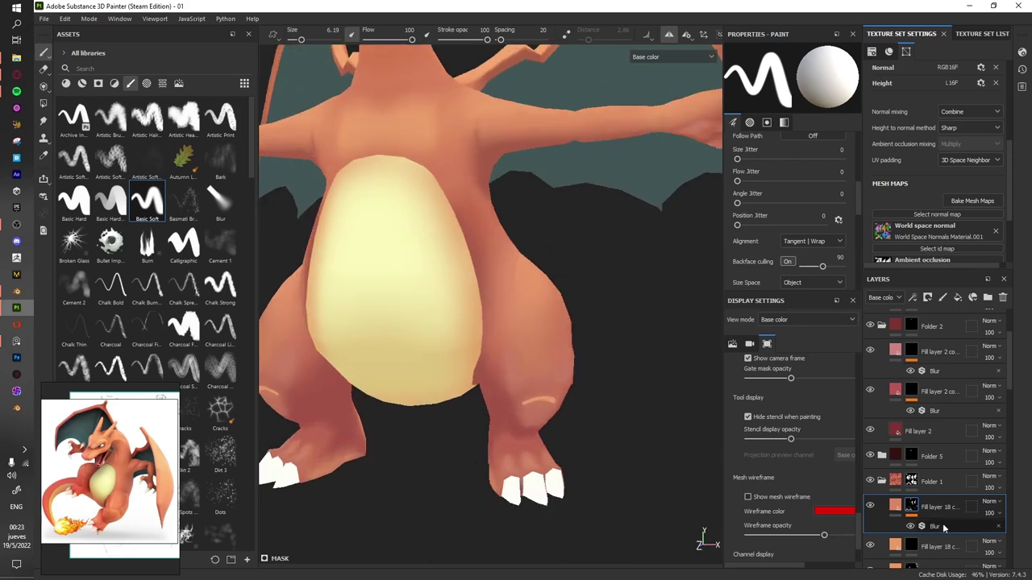
# - Give the second Fill layer 18 copy a Blur filter at intensity 0.5, then check it from side and front
pyautogui.scroll(-1, 909, 516)
pyautogui.rightClick(909, 516)
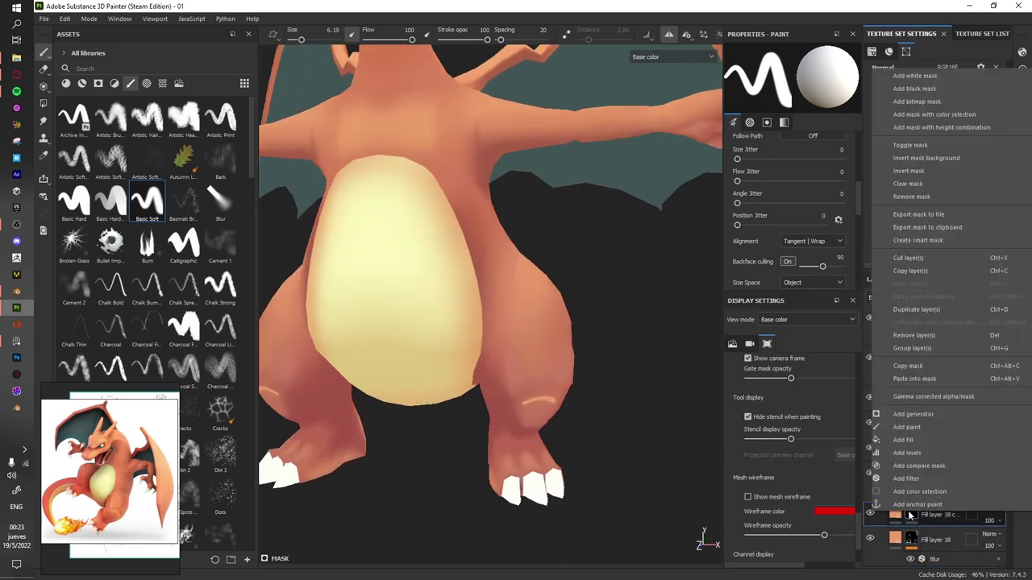
pyautogui.click(940, 478)
pyautogui.click(822, 93)
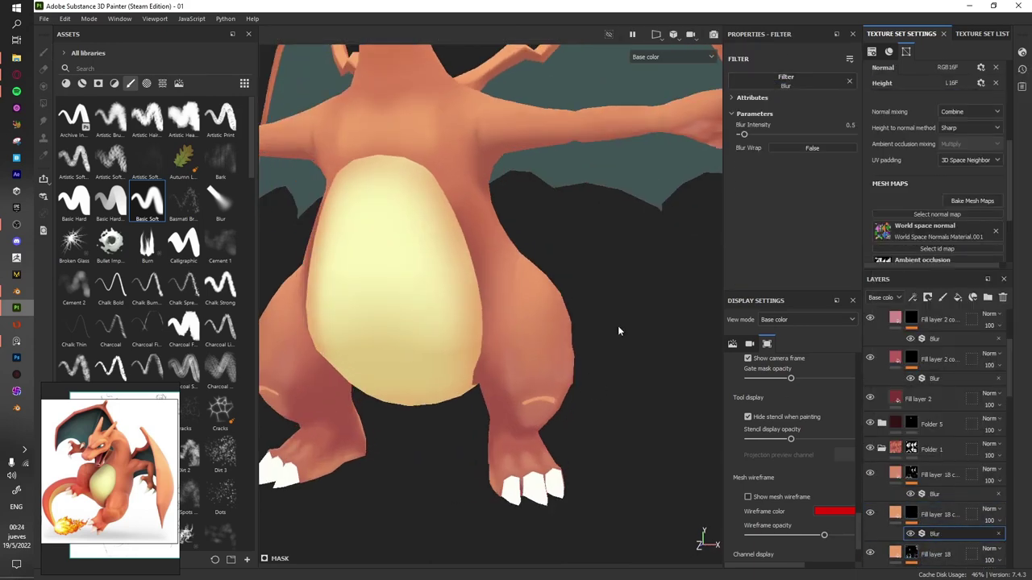
pyautogui.scroll(-3, 618, 326)
pyautogui.moveTo(530, 324)
pyautogui.keyDown('alt'); pyautogui.mouseDown()
pyautogui.moveTo(433, 360)
pyautogui.moveTo(336, 318)
pyautogui.moveTo(542, 351)
pyautogui.moveTo(586, 383)
pyautogui.mouseUp(); pyautogui.keyUp('alt')
pyautogui.scroll(2, 418, 335)
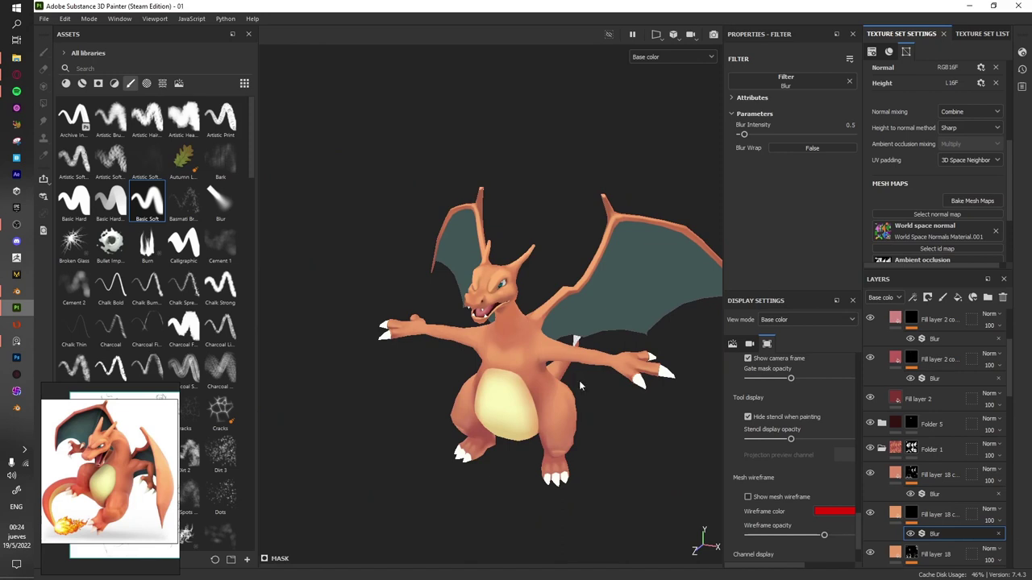
pyautogui.moveTo(585, 388)
pyautogui.keyDown('alt'); pyautogui.mouseDown()
pyautogui.moveTo(540, 301)
pyautogui.moveTo(557, 340)
pyautogui.moveTo(641, 351)
pyautogui.moveTo(473, 338)
pyautogui.moveTo(506, 297)
pyautogui.moveTo(921, 209)
pyautogui.mouseUp(); pyautogui.keyUp('alt')
pyautogui.scroll(2, 540, 300)
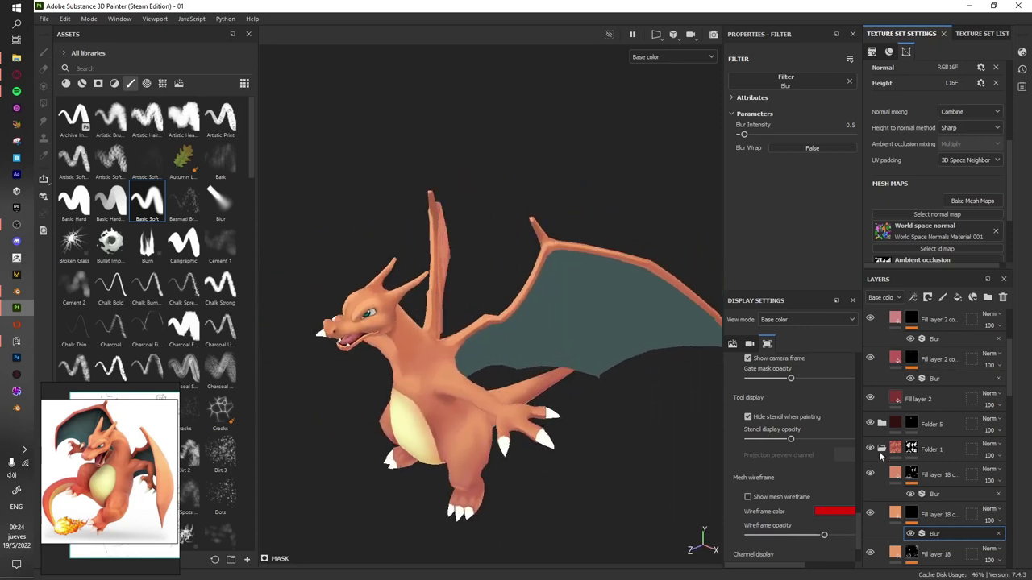
pyautogui.scroll(3, 881, 428)
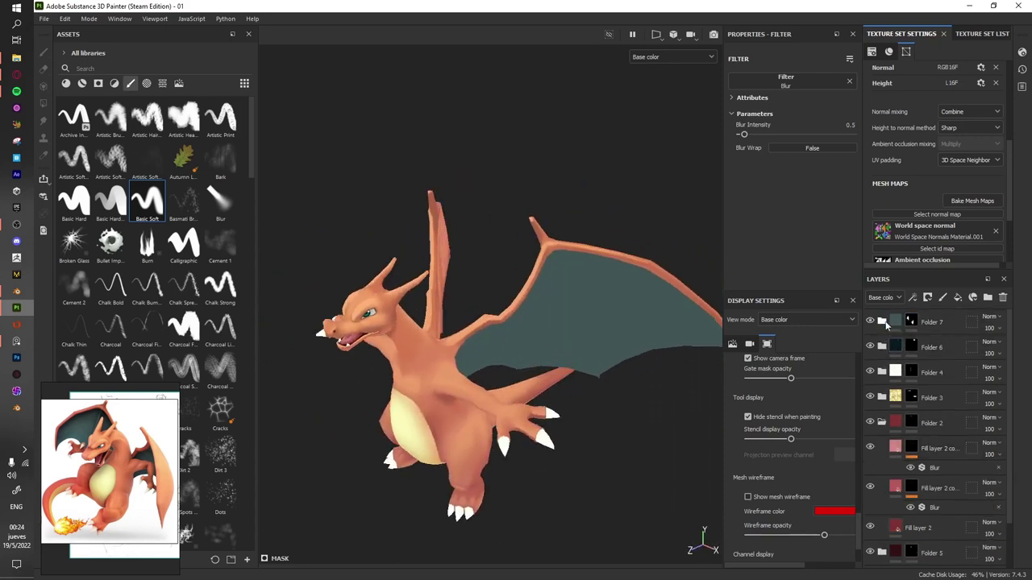
# - Add two fill layers in Folder 7, giving Fill layer 19 a black mask and base colour 304241
pyautogui.click(958, 297)
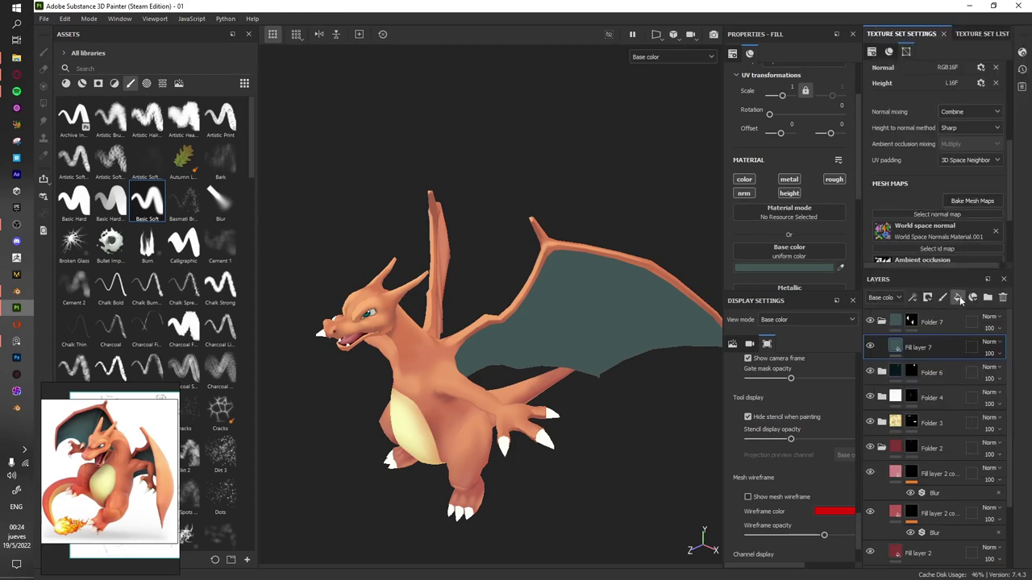
pyautogui.click(957, 298)
pyautogui.rightClick(895, 347)
pyautogui.click(894, 21)
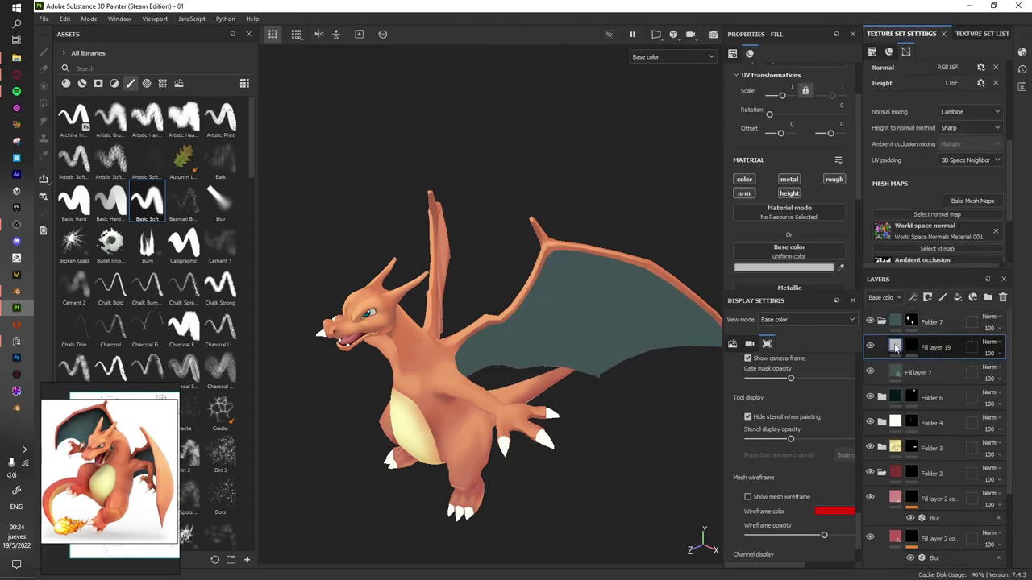
pyautogui.click(822, 267)
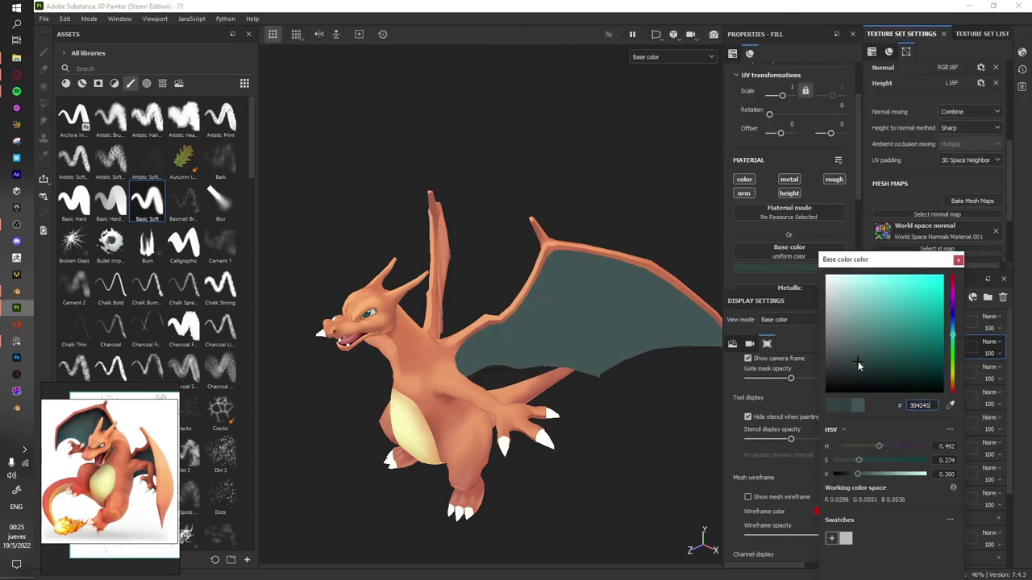
pyautogui.click(975, 355)
# - Mask Fill layer 19 with a Light generator: glossiness 0.58, level 0.02, attenuation 0.19
pyautogui.rightClick(911, 346)
pyautogui.click(911, 234)
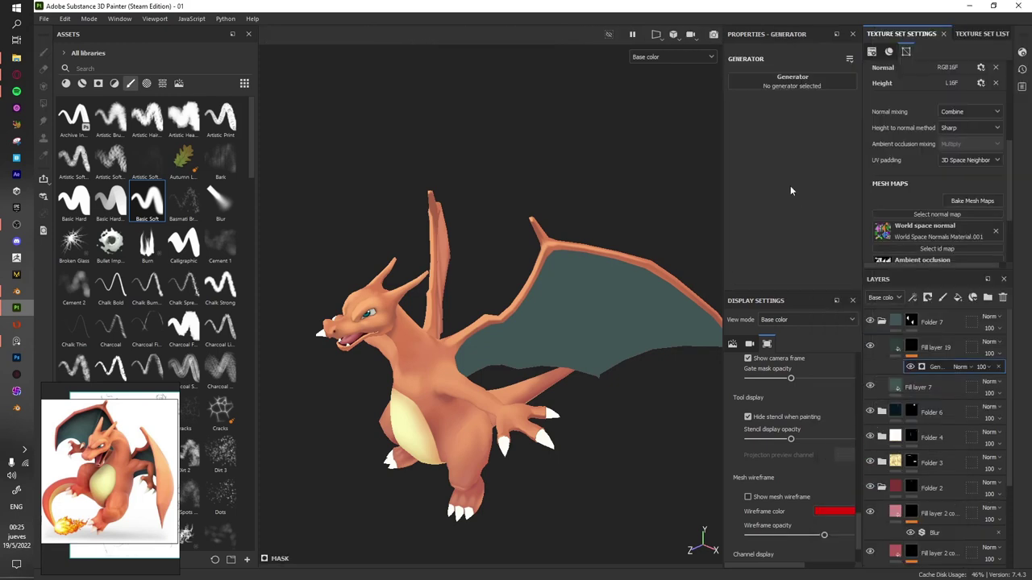
pyautogui.click(782, 81)
pyautogui.click(812, 169)
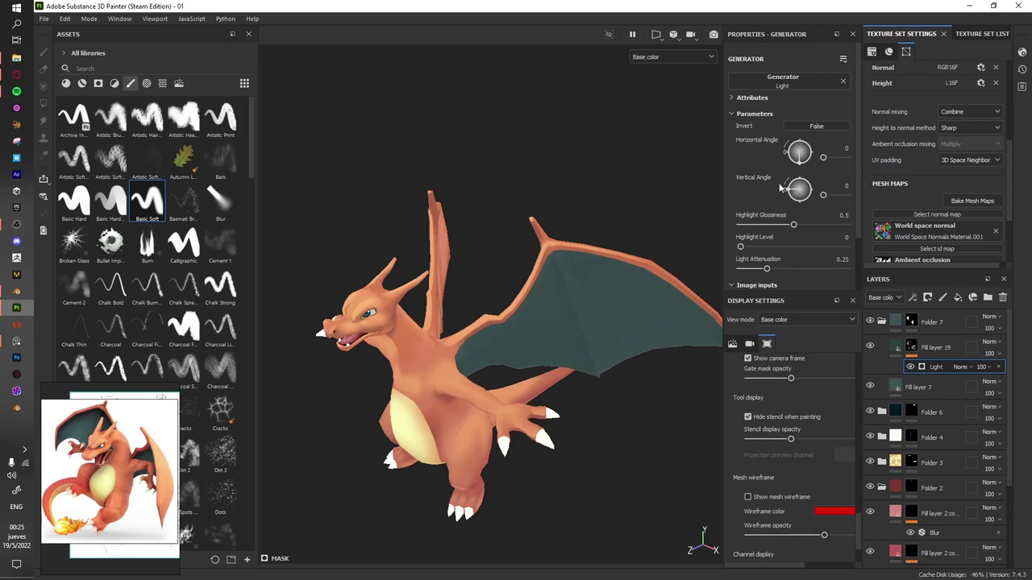
pyautogui.press('f')
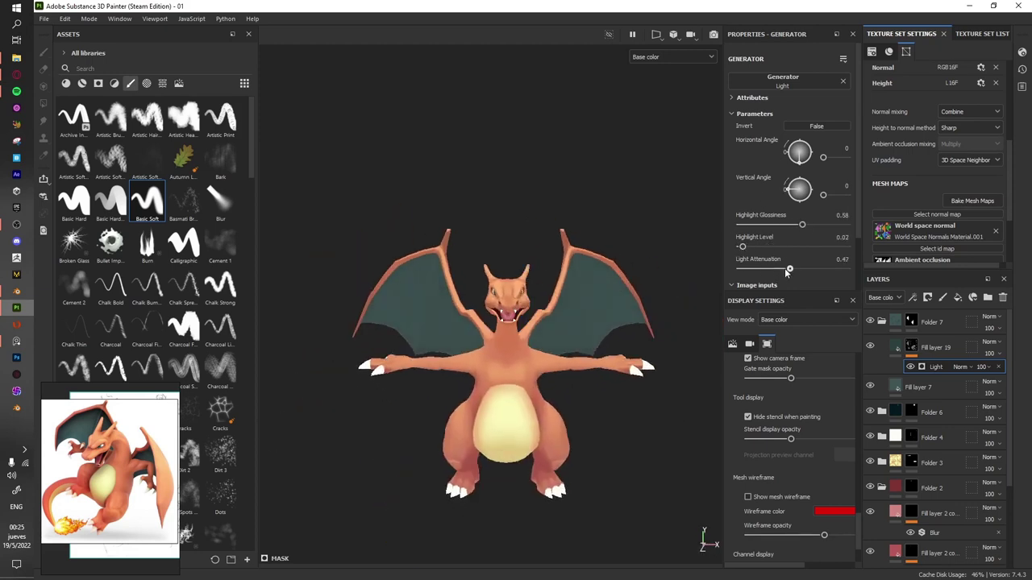
pyautogui.moveTo(748, 271); pyautogui.dragTo(760, 269)
pyautogui.moveTo(560, 253)
pyautogui.keyDown('alt'); pyautogui.mouseDown()
pyautogui.moveTo(496, 259)
pyautogui.moveTo(513, 339)
pyautogui.moveTo(626, 321)
pyautogui.mouseUp(); pyautogui.keyUp('alt')
pyautogui.press('f')
pyautogui.click(911, 347)
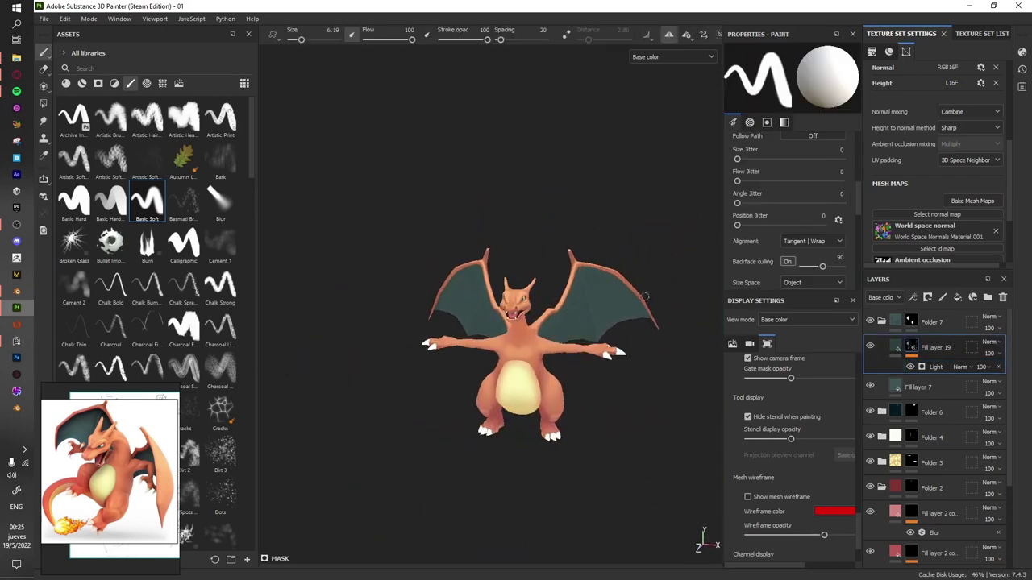
pyautogui.keyDown('alt'); pyautogui.moveTo(524, 323); pyautogui.dragTo(581, 307); pyautogui.keyUp('alt')
# - Select the copy of Fill layer 19 and check its base colour
pyautogui.rightClick(911, 347)
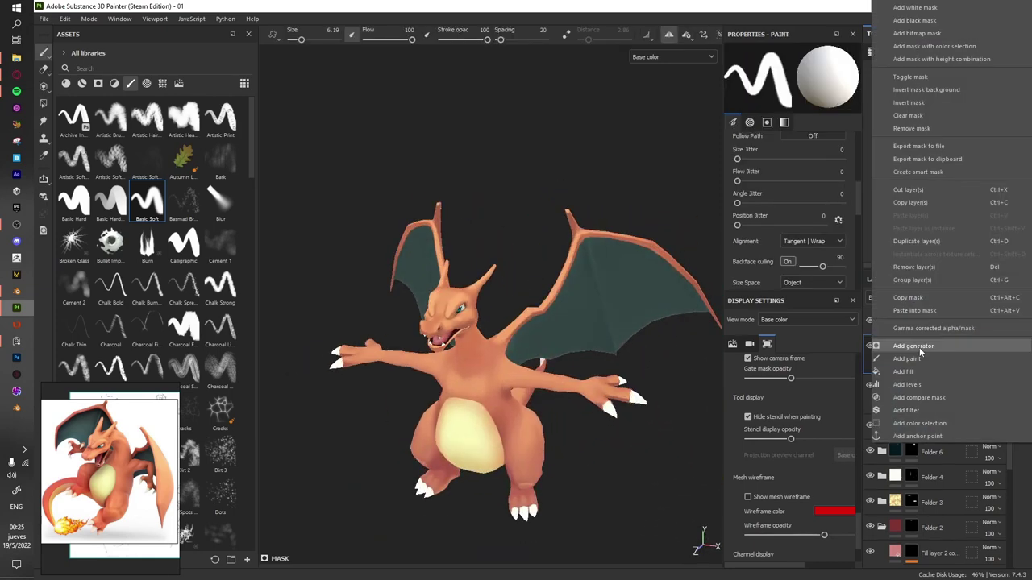
pyautogui.click(931, 91)
pyautogui.rightClick(914, 347)
pyautogui.rightClick(919, 342)
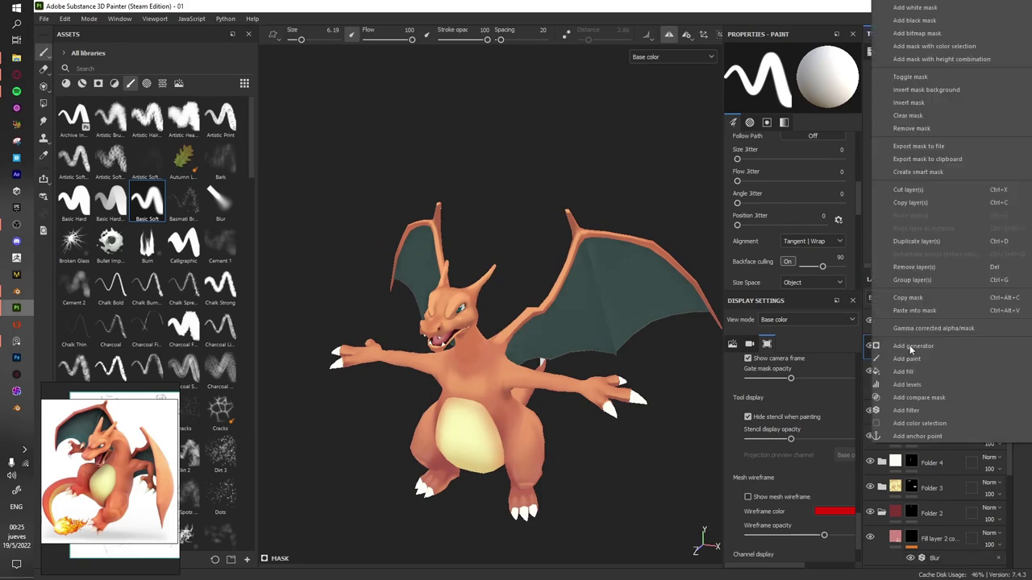
pyautogui.press('Escape')
pyautogui.rightClick(912, 348)
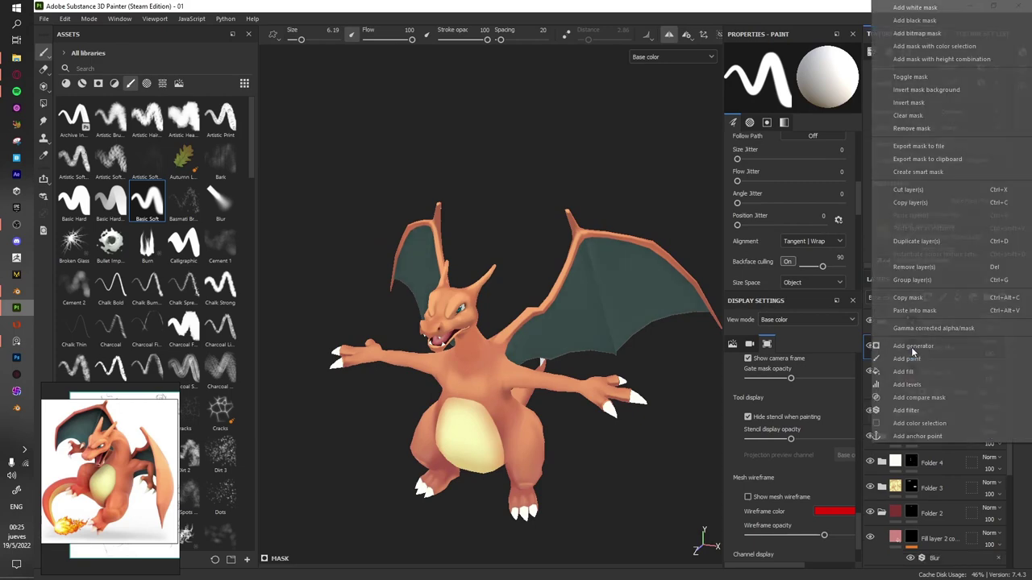
pyautogui.press('Escape')
pyautogui.click(929, 348)
pyautogui.click(789, 268)
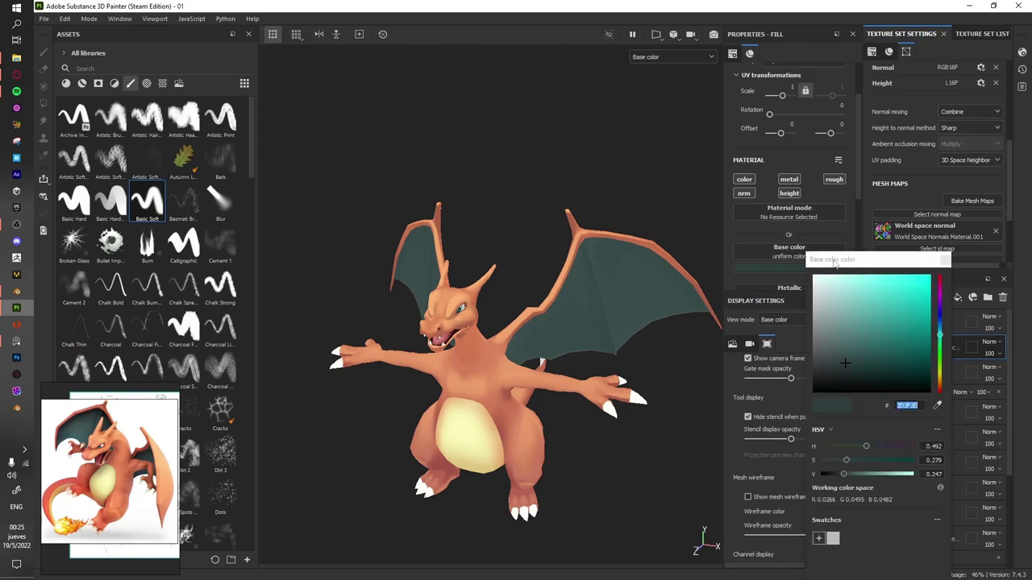
# - Mask the copy with an Ambient Occlusion generator: Global Blur 16, Balance 0.13, Contrast 0.44
pyautogui.click(911, 347)
pyautogui.click(912, 297)
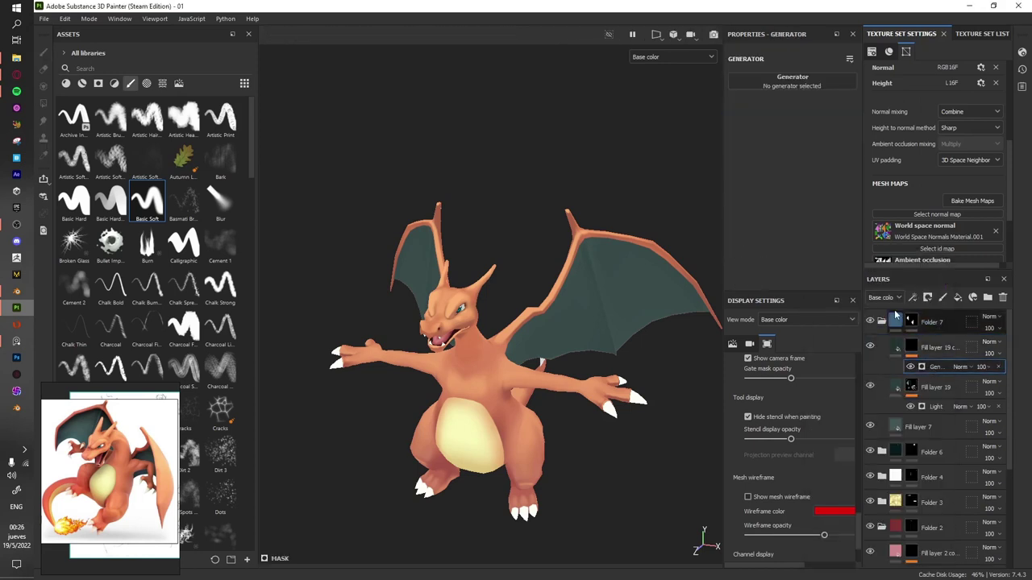
pyautogui.click(793, 80)
pyautogui.click(868, 121)
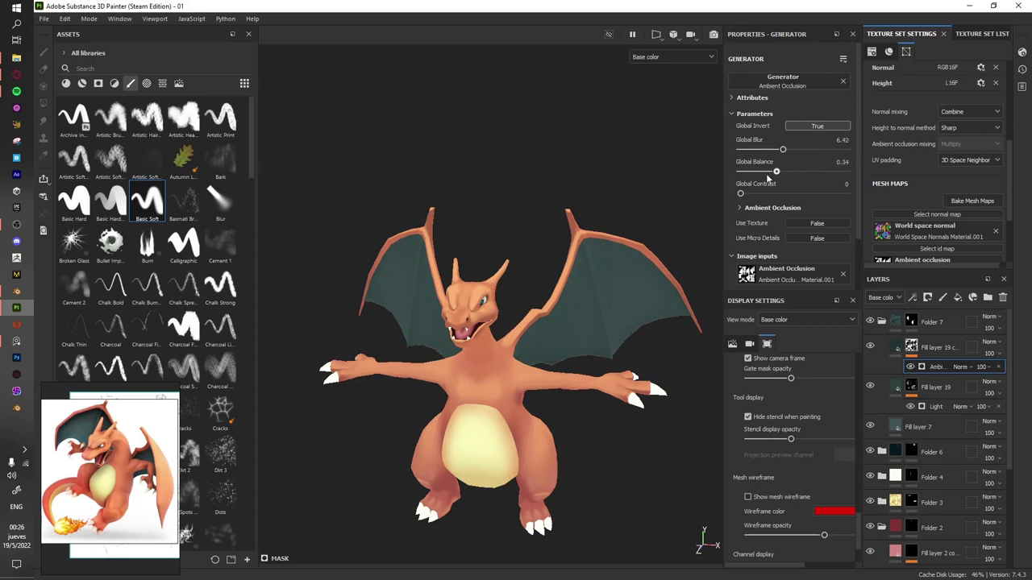
pyautogui.moveTo(768, 177)
pyautogui.mouseDown()
pyautogui.moveTo(757, 177)
pyautogui.moveTo(770, 151)
pyautogui.mouseUp()
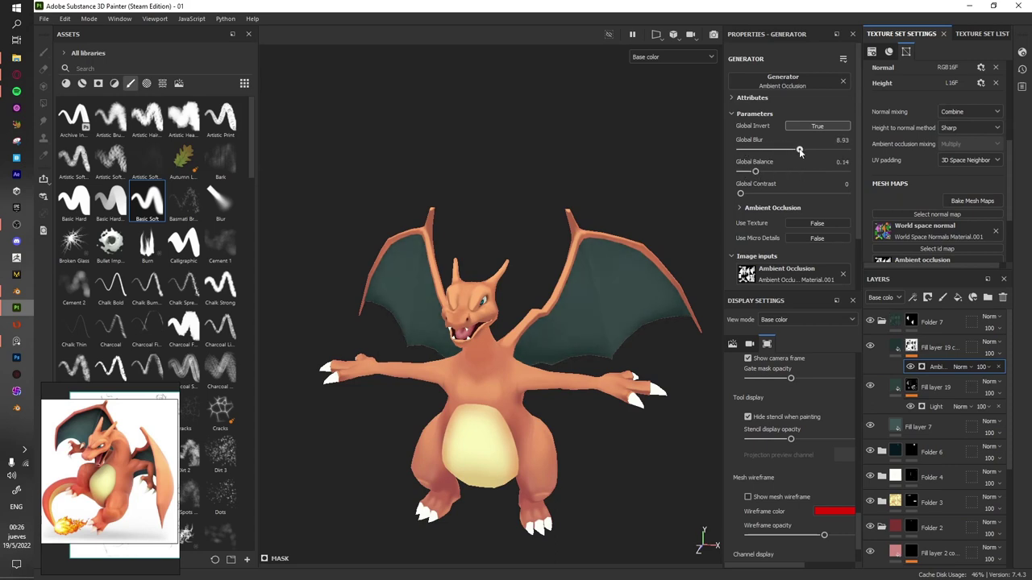
pyautogui.moveTo(603, 291)
pyautogui.keyDown('alt'); pyautogui.mouseDown()
pyautogui.moveTo(593, 249)
pyautogui.moveTo(612, 331)
pyautogui.mouseUp(); pyautogui.keyUp('alt')
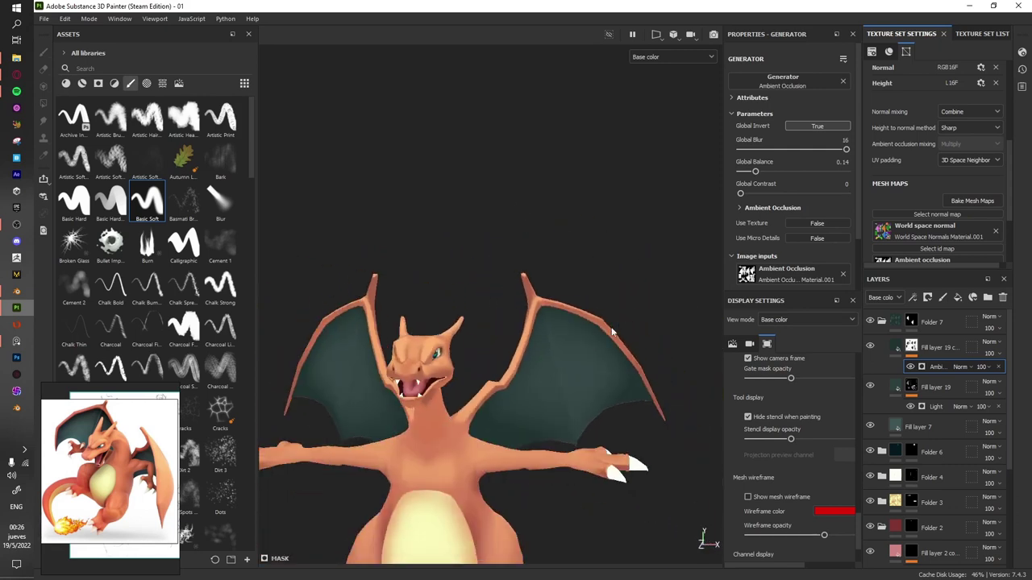
pyautogui.moveTo(785, 195); pyautogui.dragTo(759, 170)
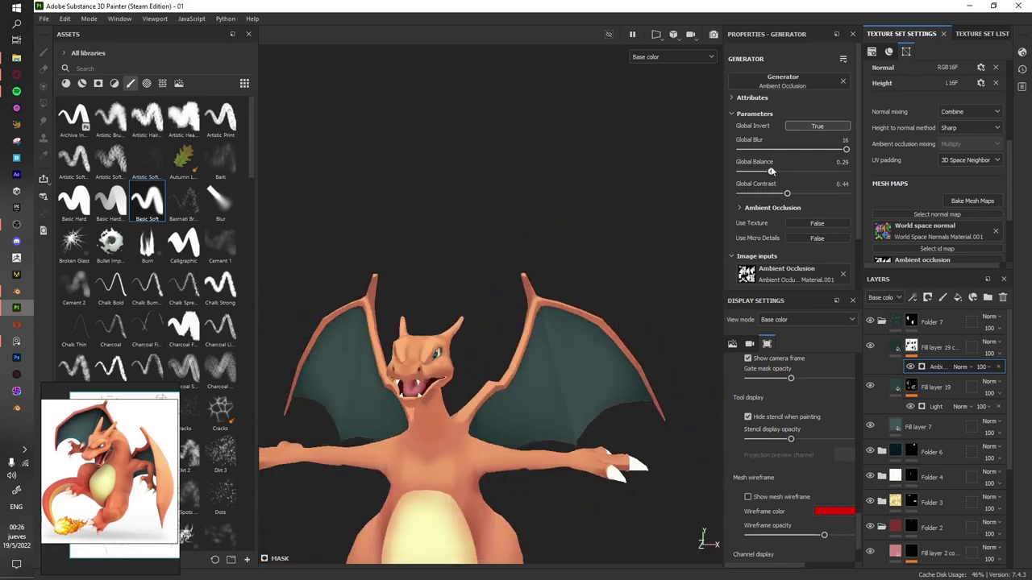
pyautogui.scroll(-3, 601, 254)
pyautogui.keyDown('alt'); pyautogui.moveTo(607, 269); pyautogui.dragTo(531, 331); pyautogui.keyUp('alt')
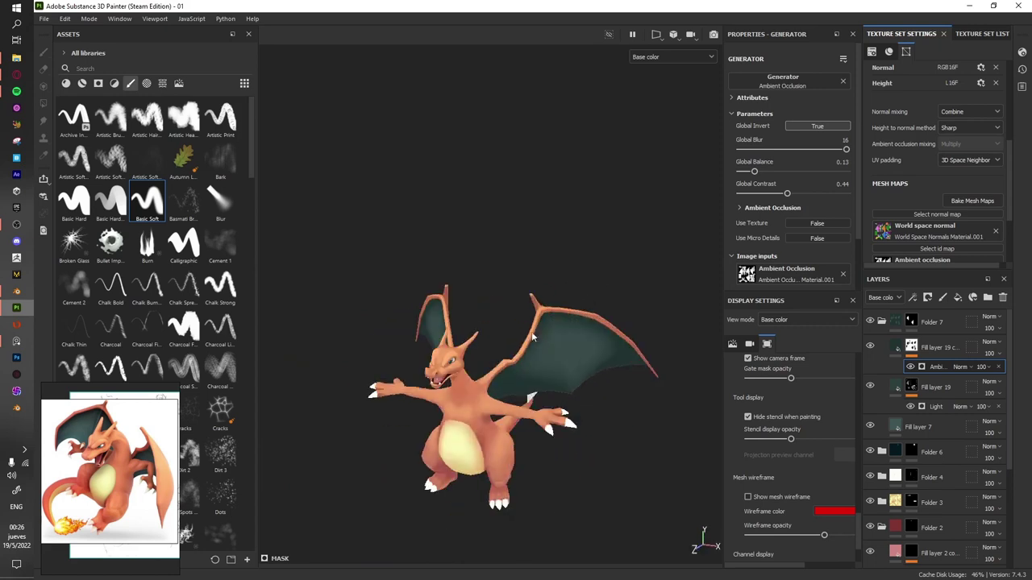
pyautogui.scroll(3, 577, 278)
pyautogui.keyDown('alt'); pyautogui.moveTo(571, 288); pyautogui.dragTo(530, 320); pyautogui.keyUp('alt')
# - Duplicate the top shading fill layer and give the copy a black mask
pyautogui.click(911, 346)
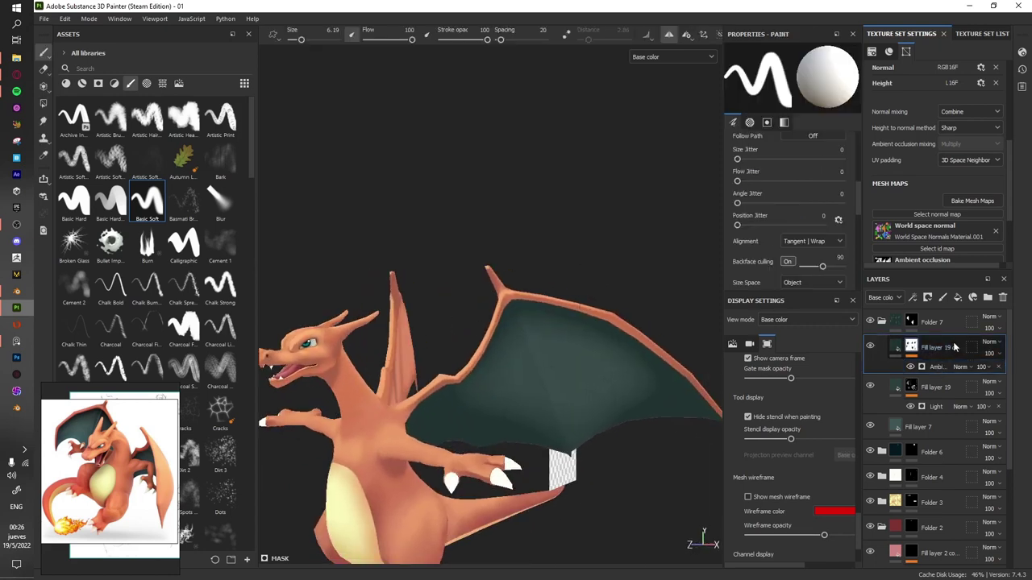
pyautogui.hotkey('ctrl', 'd')
pyautogui.rightClick(916, 348)
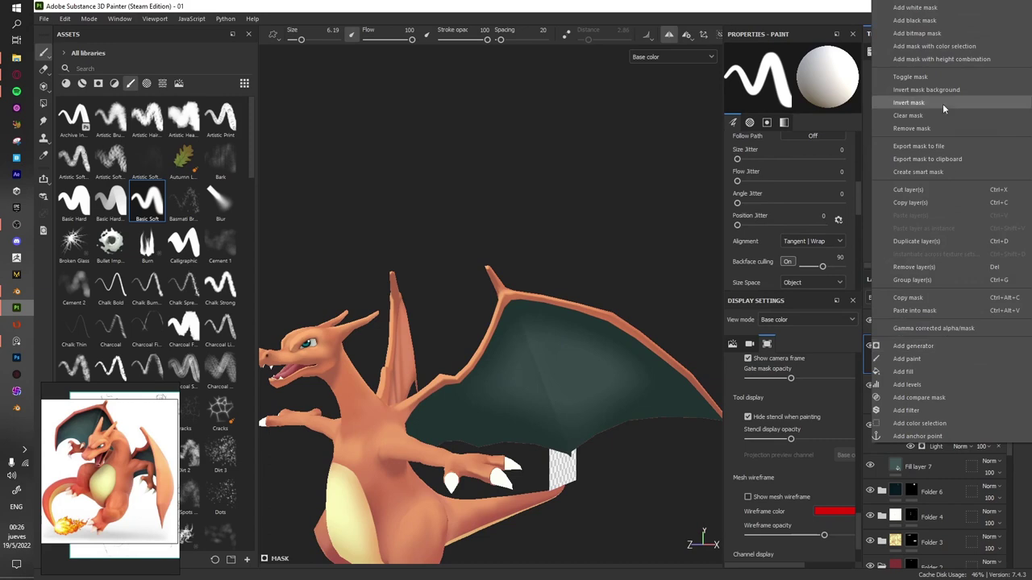
pyautogui.click(921, 23)
pyautogui.keyDown('alt'); pyautogui.moveTo(613, 355); pyautogui.dragTo(628, 363); pyautogui.keyUp('alt')
pyautogui.press('[')
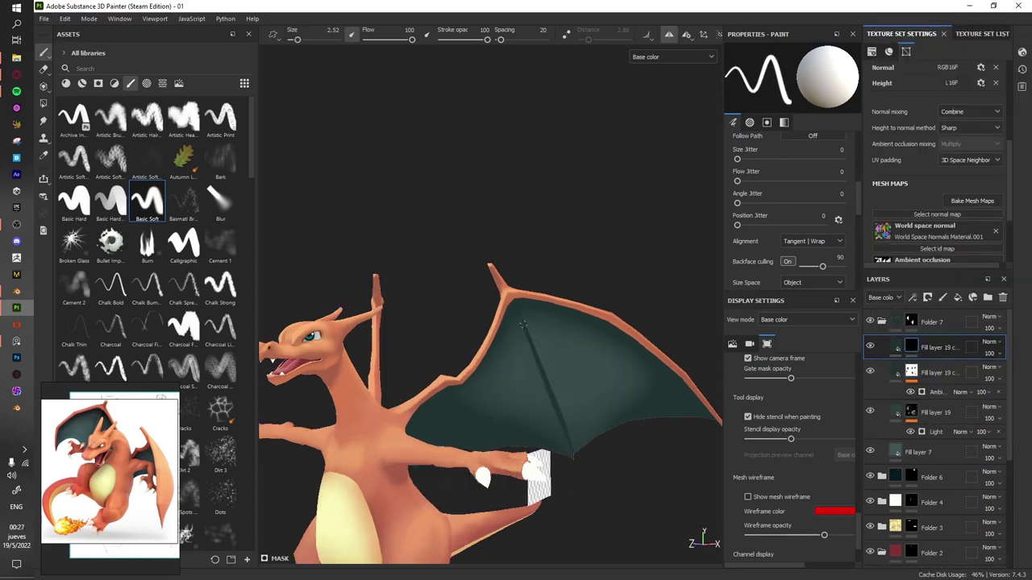
pyautogui.keyDown('alt'); pyautogui.moveTo(552, 409); pyautogui.dragTo(621, 387); pyautogui.keyUp('alt')
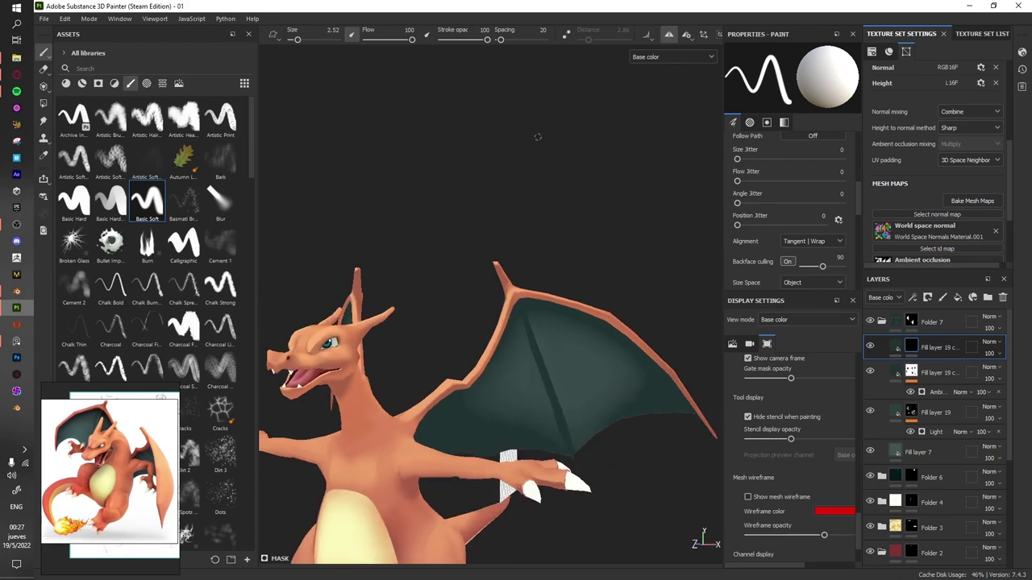
# - Add a Blur filter to the copy's mask with intensity 2.07
pyautogui.rightClick(927, 348)
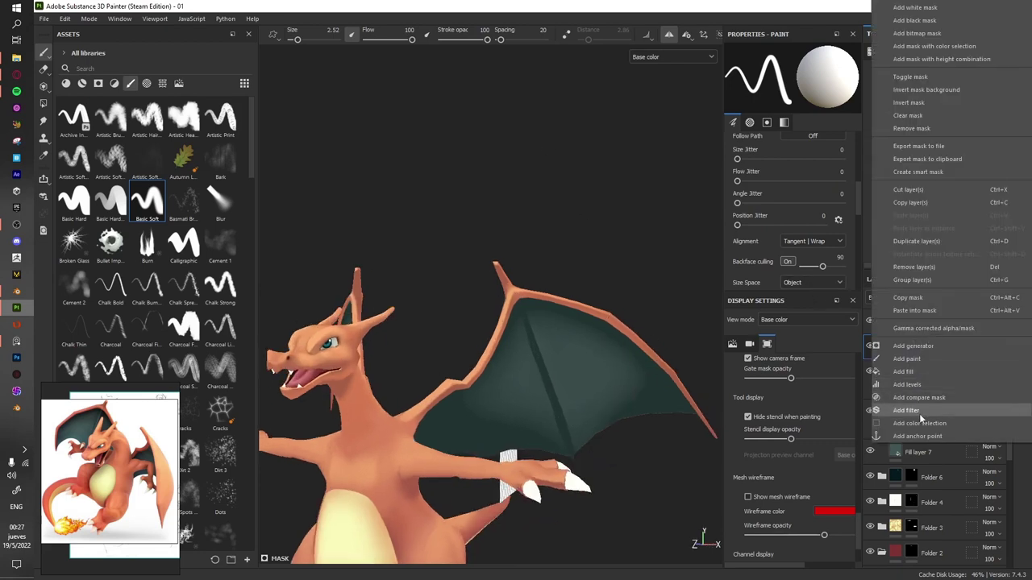
pyautogui.click(919, 413)
pyautogui.click(782, 85)
pyautogui.click(798, 124)
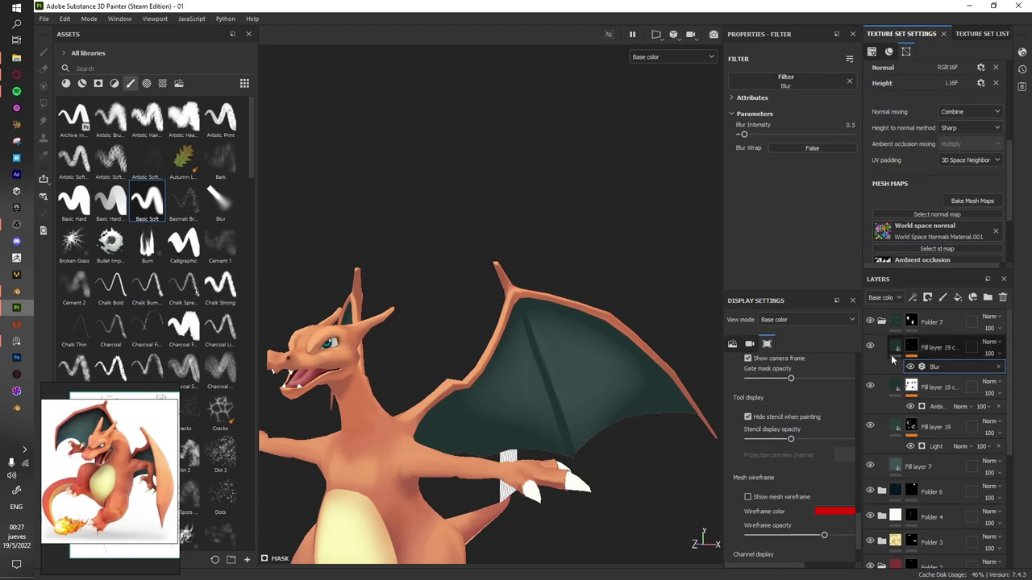
pyautogui.moveTo(743, 134); pyautogui.dragTo(755, 134)
# - Reset the new copy's mask to plain black
pyautogui.press('f')
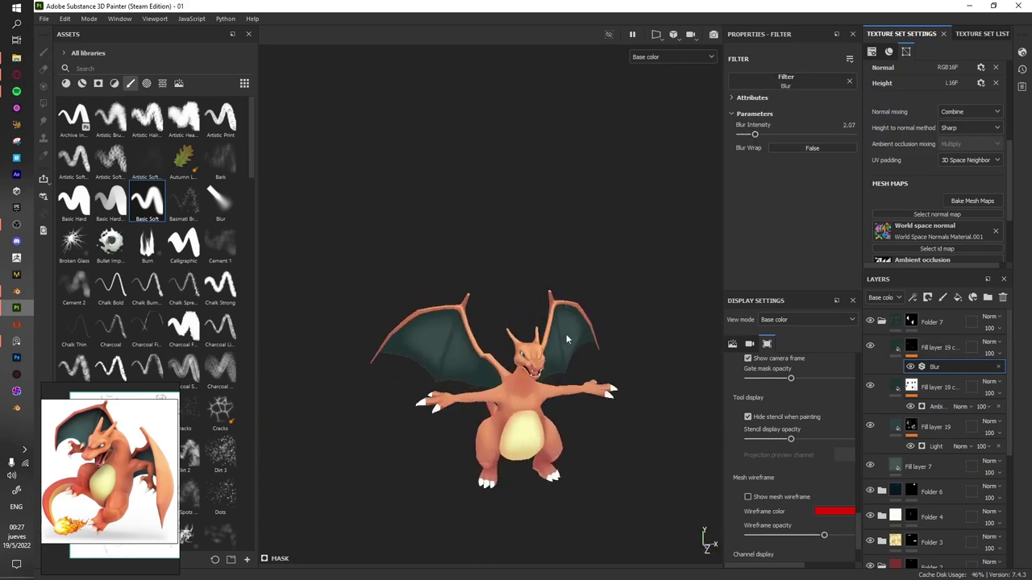
pyautogui.keyDown('alt'); pyautogui.moveTo(566, 338); pyautogui.dragTo(515, 339); pyautogui.keyUp('alt')
pyautogui.click(951, 348)
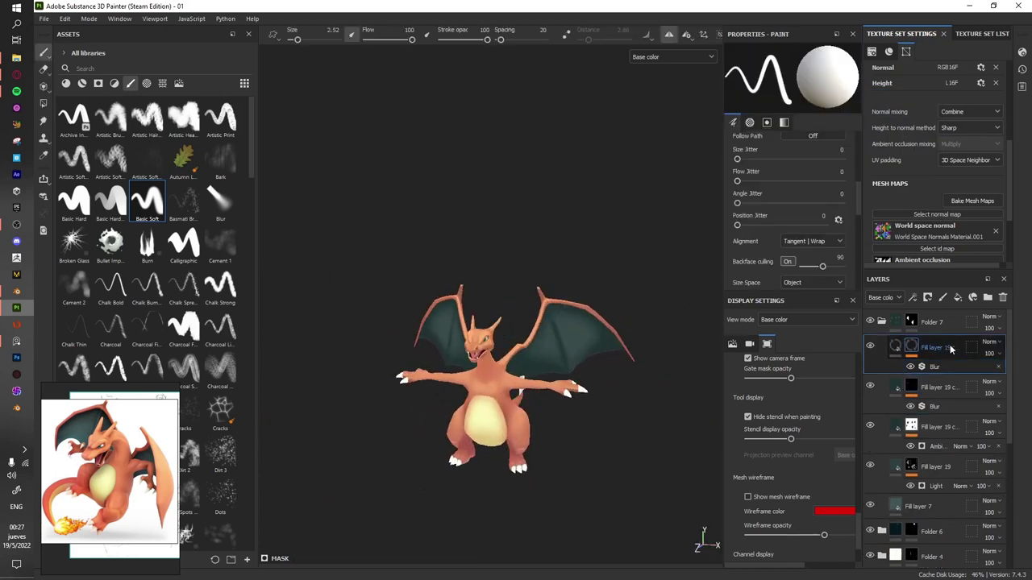
pyautogui.rightClick(951, 349)
pyautogui.click(927, 23)
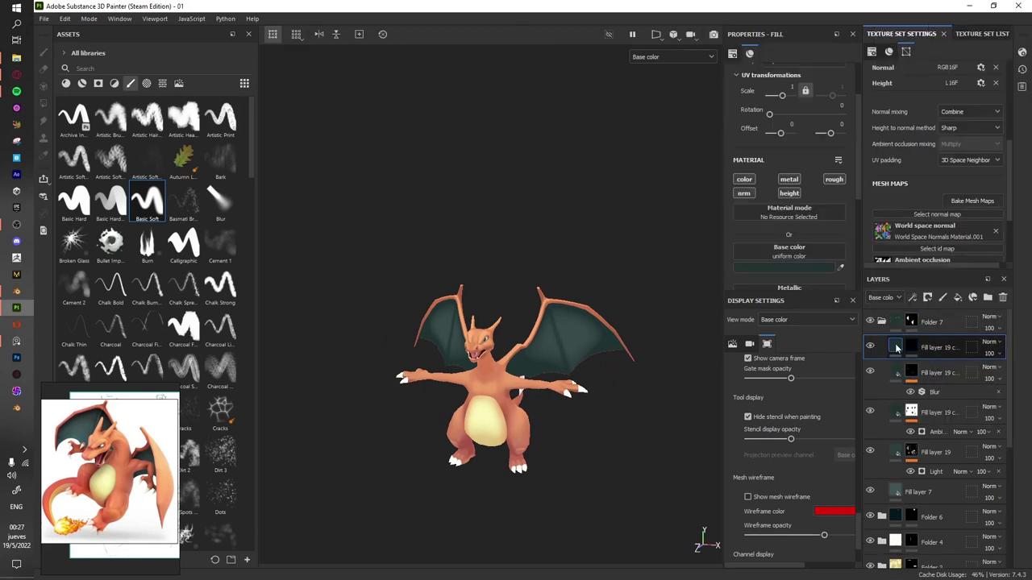
pyautogui.keyDown('alt'); pyautogui.moveTo(645, 352); pyautogui.dragTo(535, 351); pyautogui.keyUp('alt')
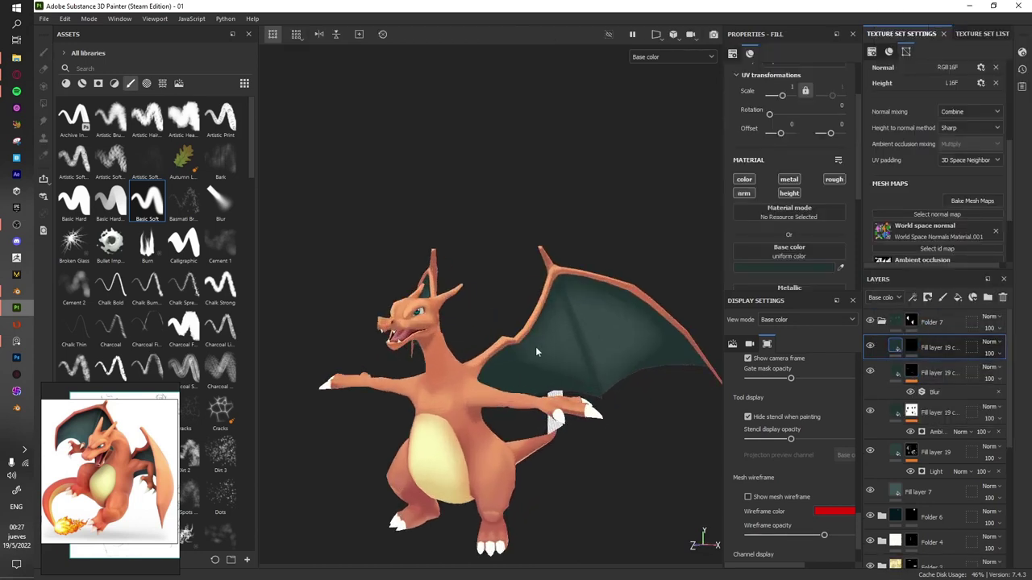
# - Add a Blur filter to the copy's mask at intensity 0.38
pyautogui.click(911, 348)
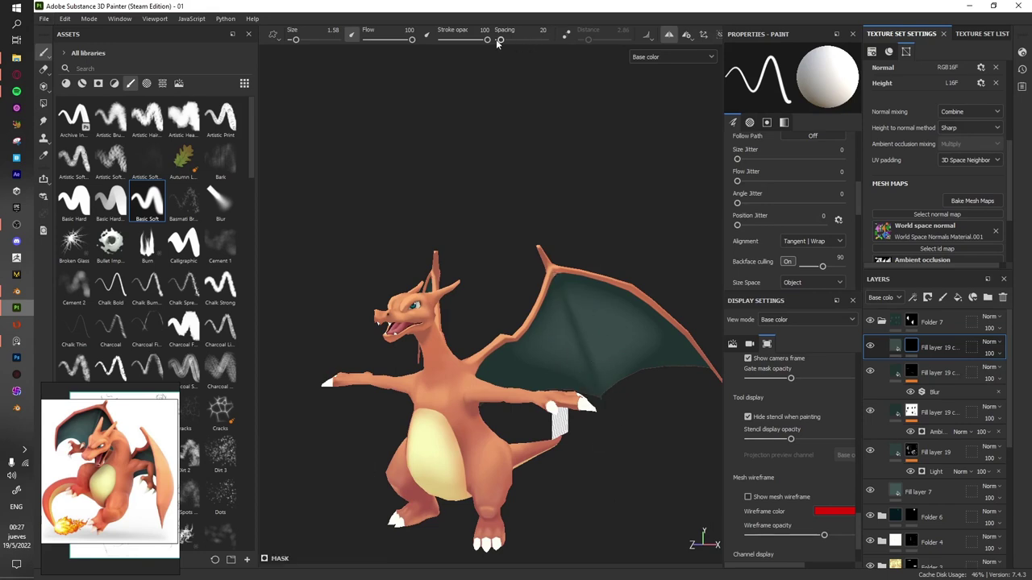
pyautogui.keyDown('alt'); pyautogui.moveTo(603, 434); pyautogui.dragTo(637, 367); pyautogui.keyUp('alt')
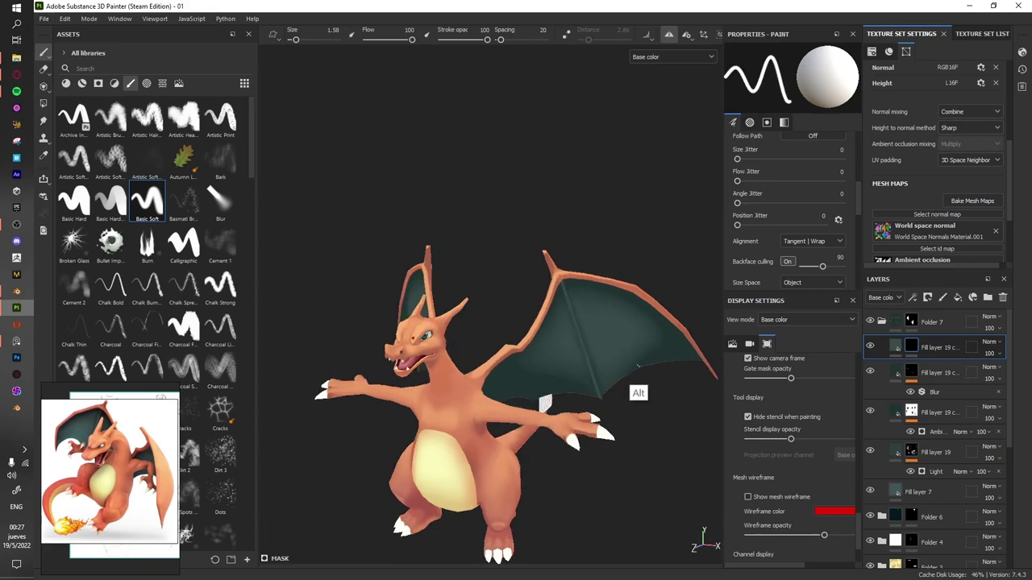
pyautogui.rightClick(912, 350)
pyautogui.click(918, 412)
pyautogui.click(798, 84)
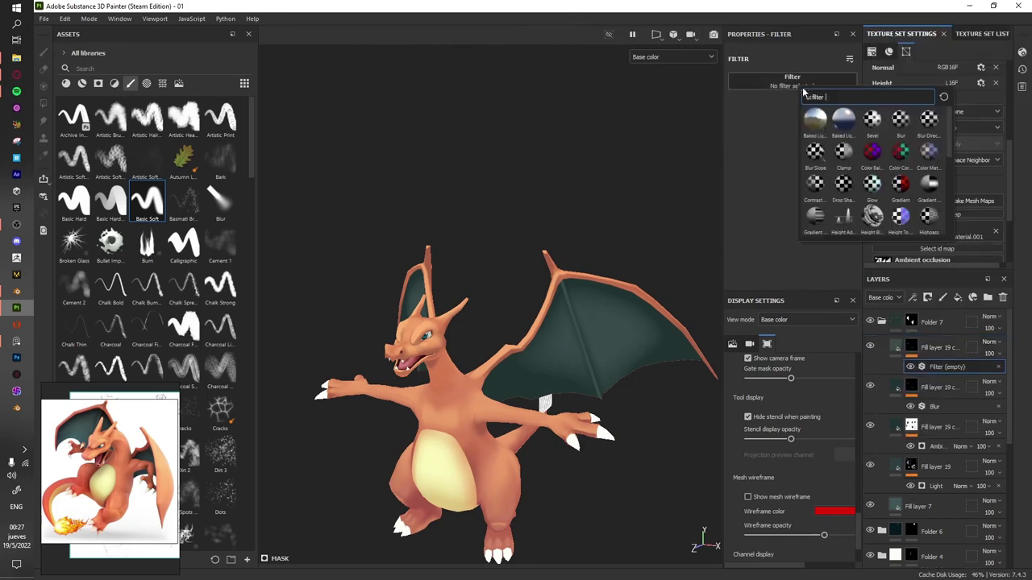
pyautogui.click(902, 123)
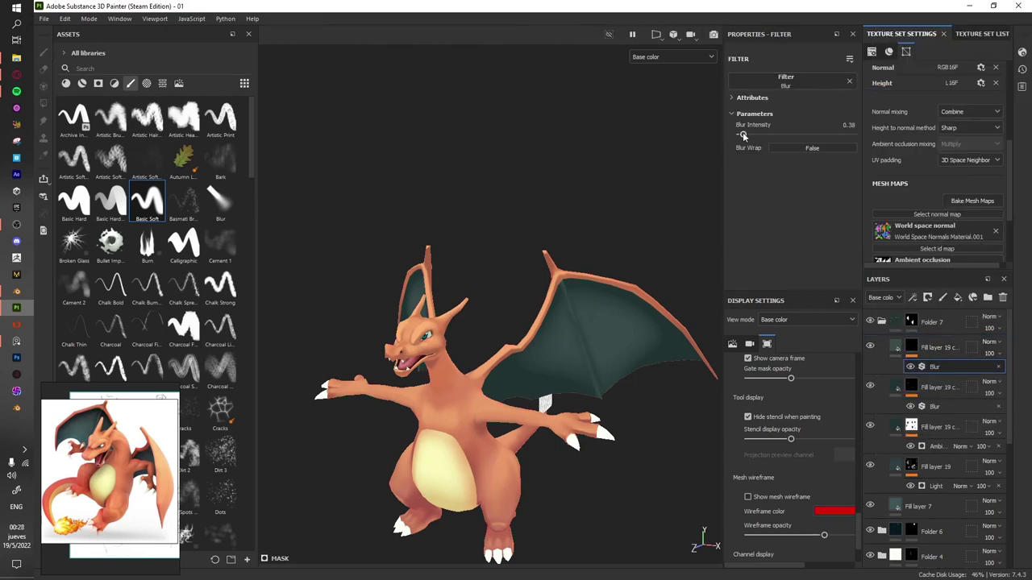
pyautogui.press('f')
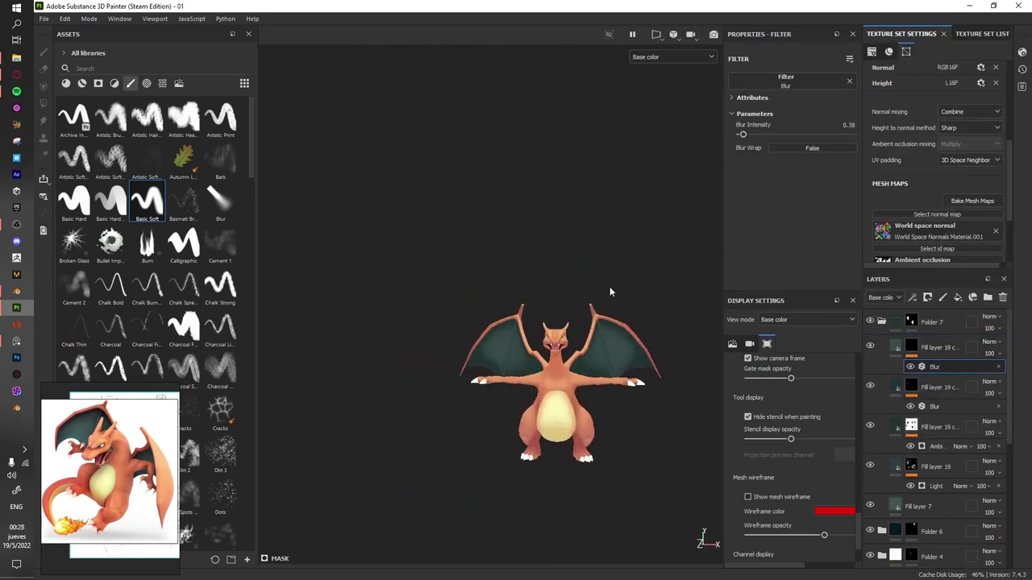
pyautogui.keyDown('alt'); pyautogui.moveTo(609, 292); pyautogui.dragTo(931, 360); pyautogui.keyUp('alt')
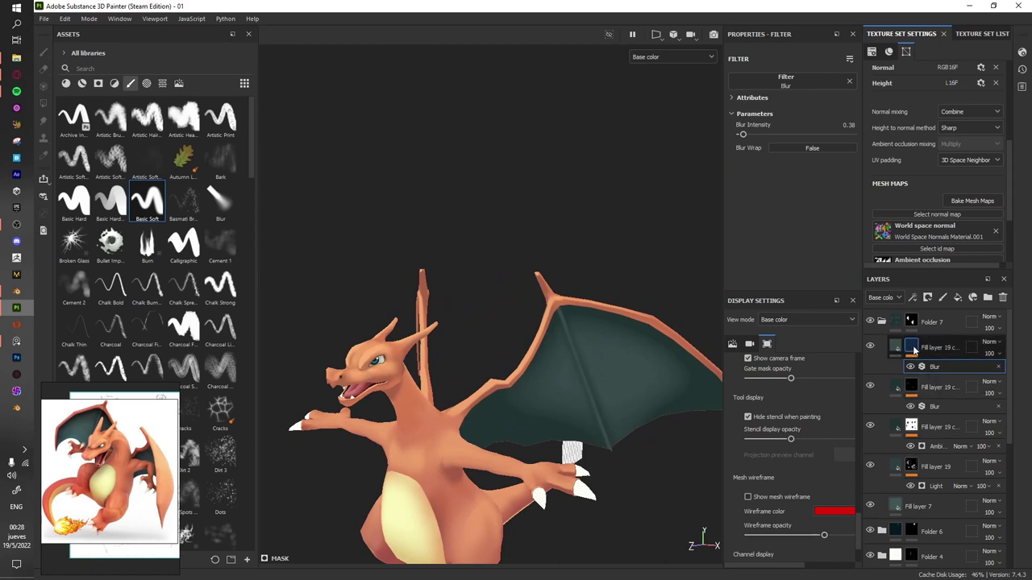
pyautogui.click(949, 348)
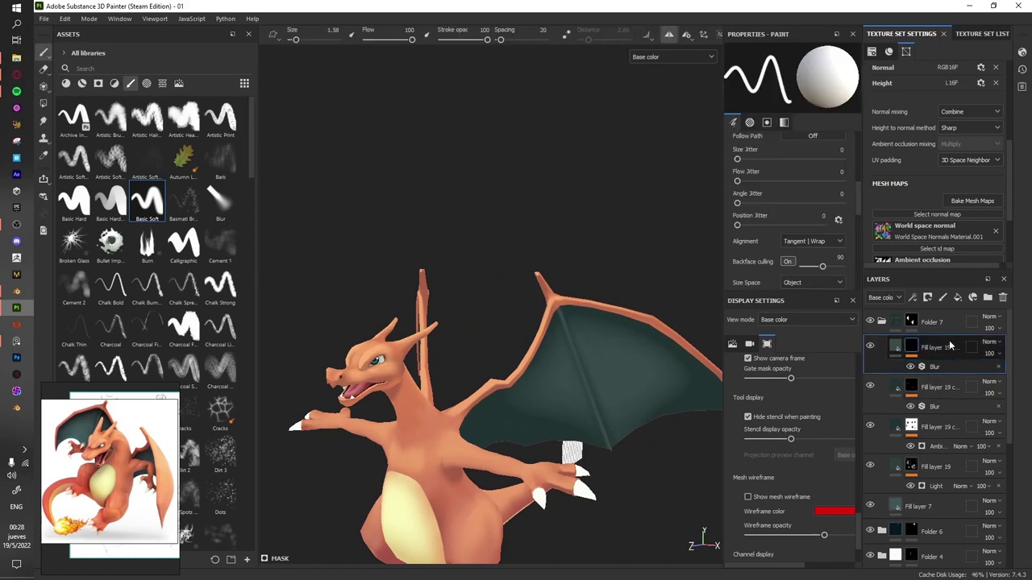
# - Add a black paint effect with brush size about 9.5, placed below the Blur filter
pyautogui.rightClick(942, 364)
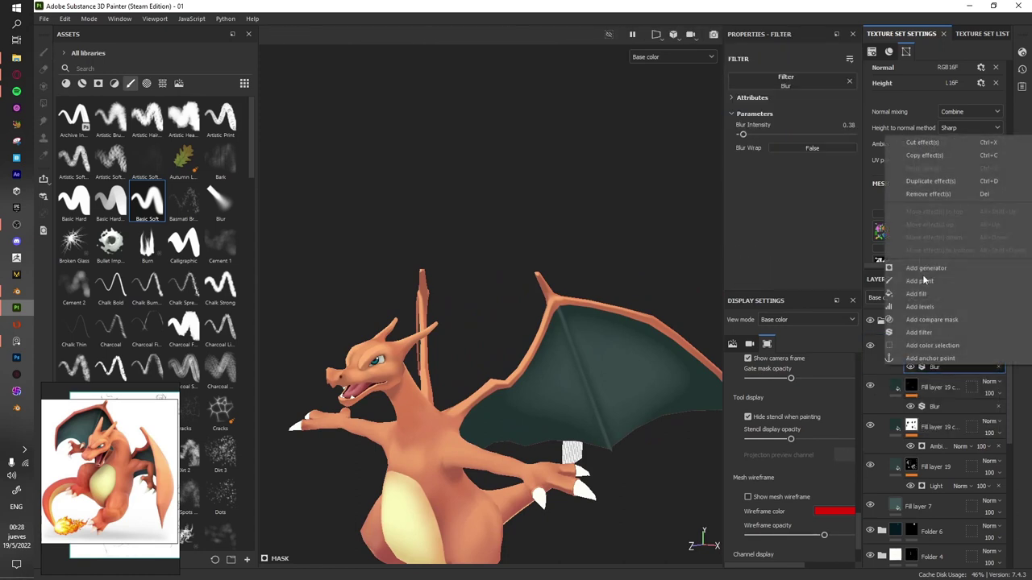
pyautogui.click(926, 280)
pyautogui.keyDown('alt'); pyautogui.moveTo(545, 298); pyautogui.dragTo(562, 313); pyautogui.keyUp('alt')
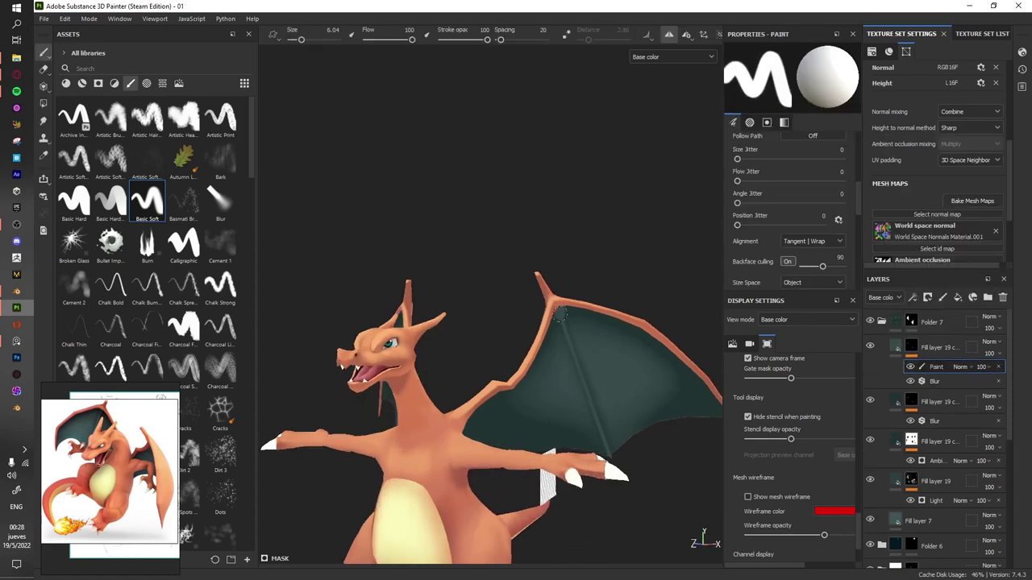
pyautogui.press('x')
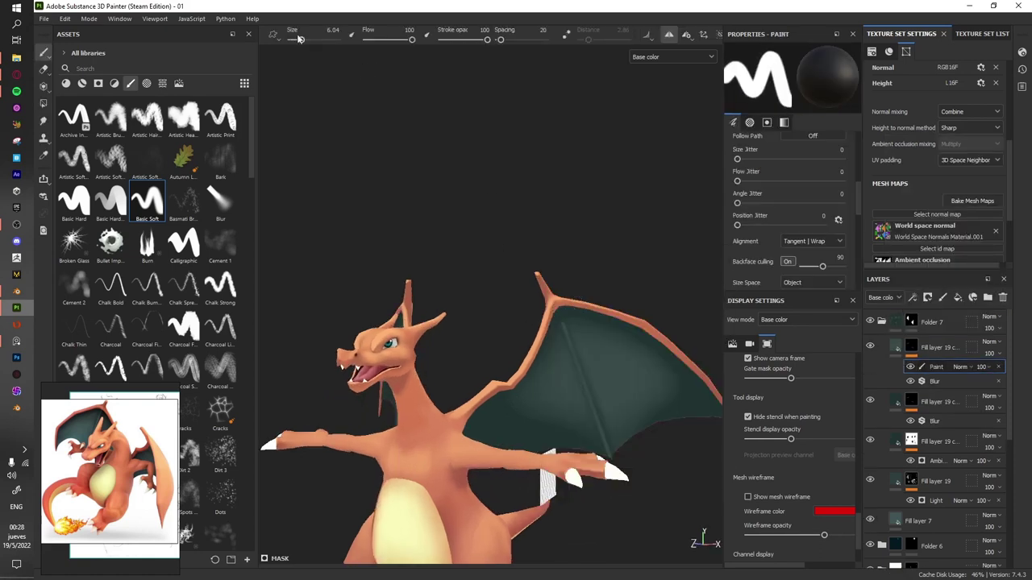
pyautogui.moveTo(299, 39); pyautogui.dragTo(304, 38)
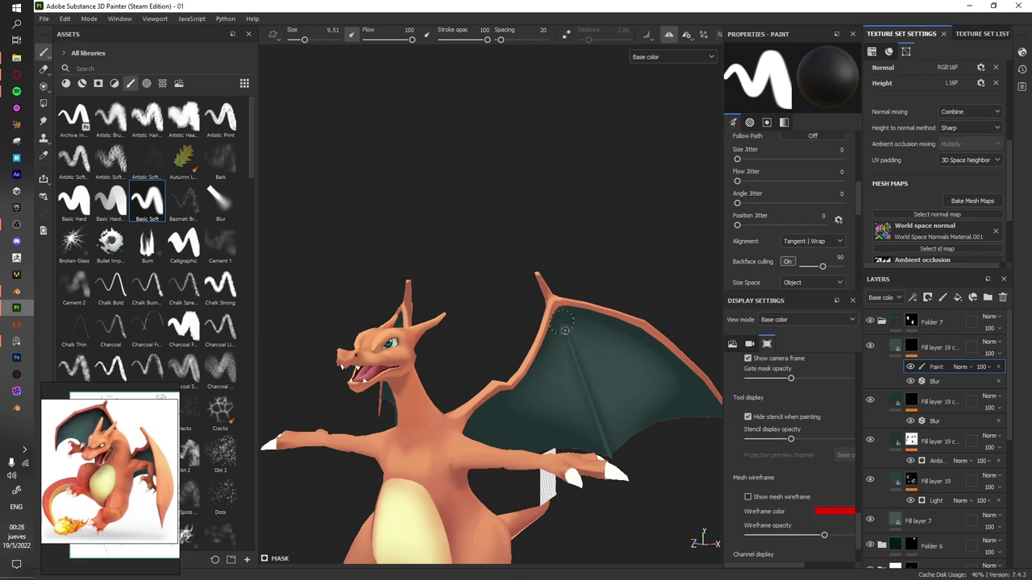
pyautogui.rightClick(953, 368)
pyautogui.click(934, 236)
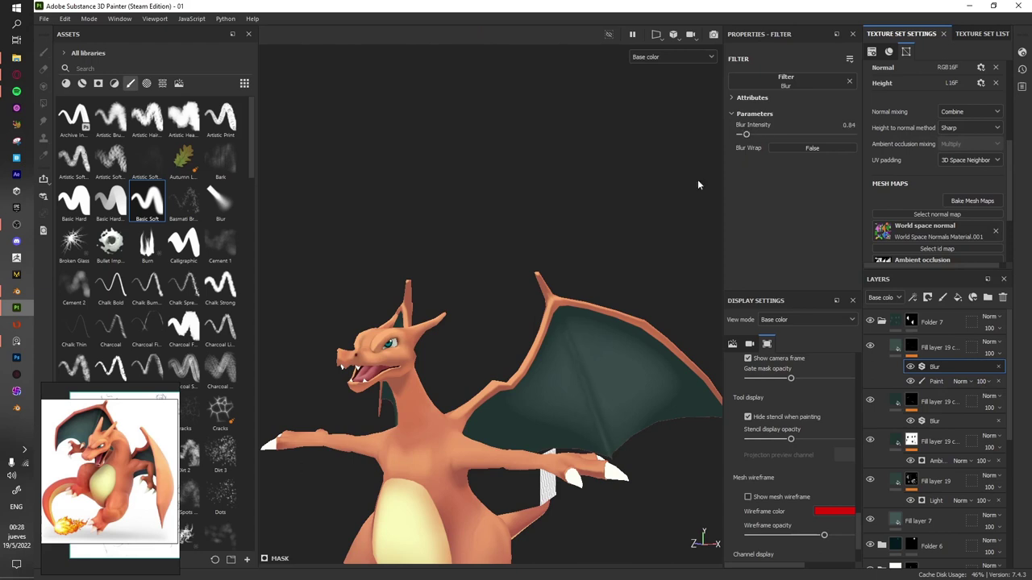
# - Adjust the paint effect's grayscale value settings and check the shading
pyautogui.keyDown('alt'); pyautogui.moveTo(698, 184); pyautogui.dragTo(564, 242); pyautogui.keyUp('alt')
pyautogui.click(936, 381)
pyautogui.keyDown('alt'); pyautogui.moveTo(484, 306); pyautogui.dragTo(536, 306); pyautogui.keyUp('alt')
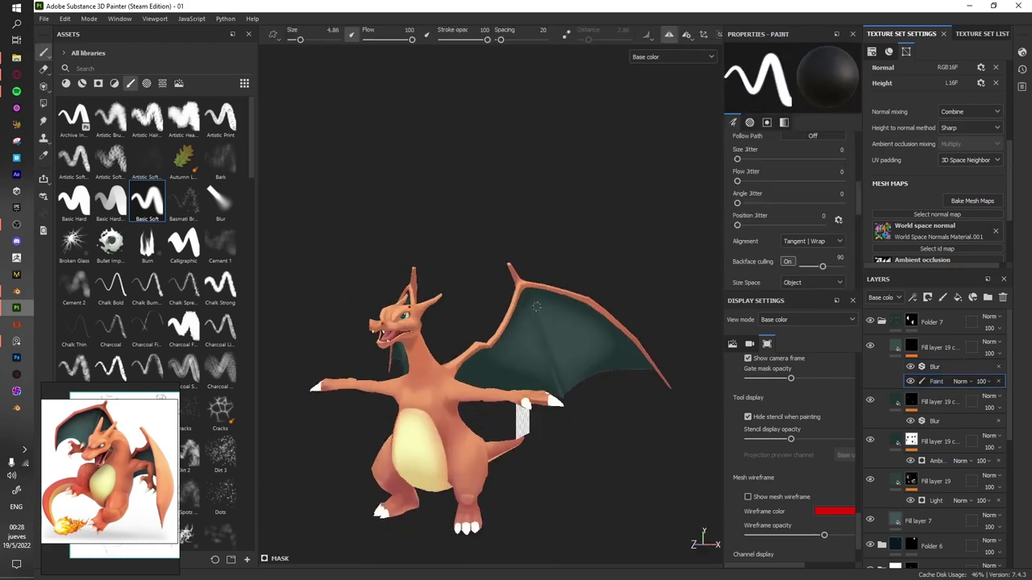
pyautogui.scroll(4, 536, 307)
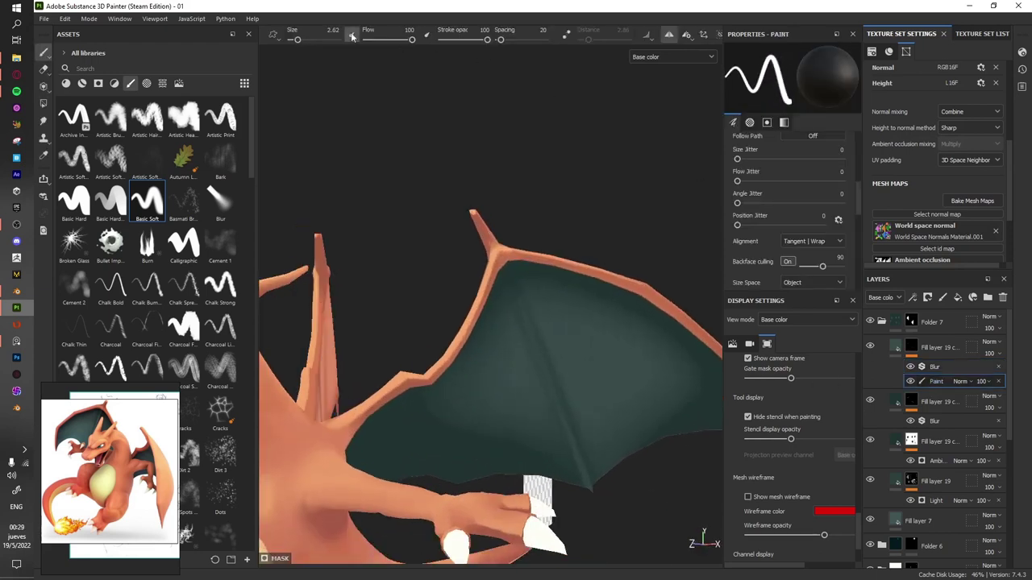
pyautogui.click(785, 123)
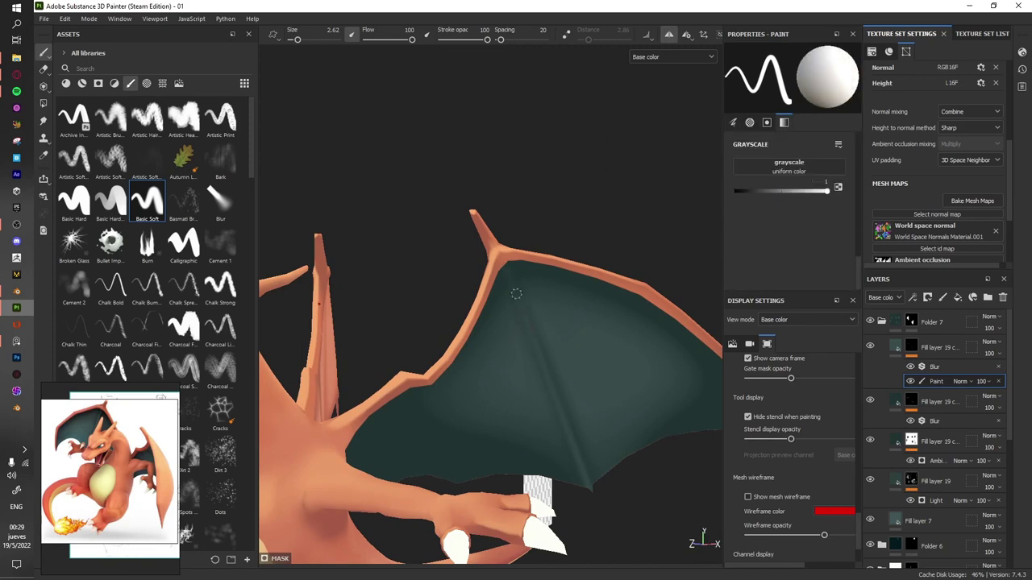
pyautogui.scroll(-3, 532, 242)
pyautogui.scroll(-3, 564, 226)
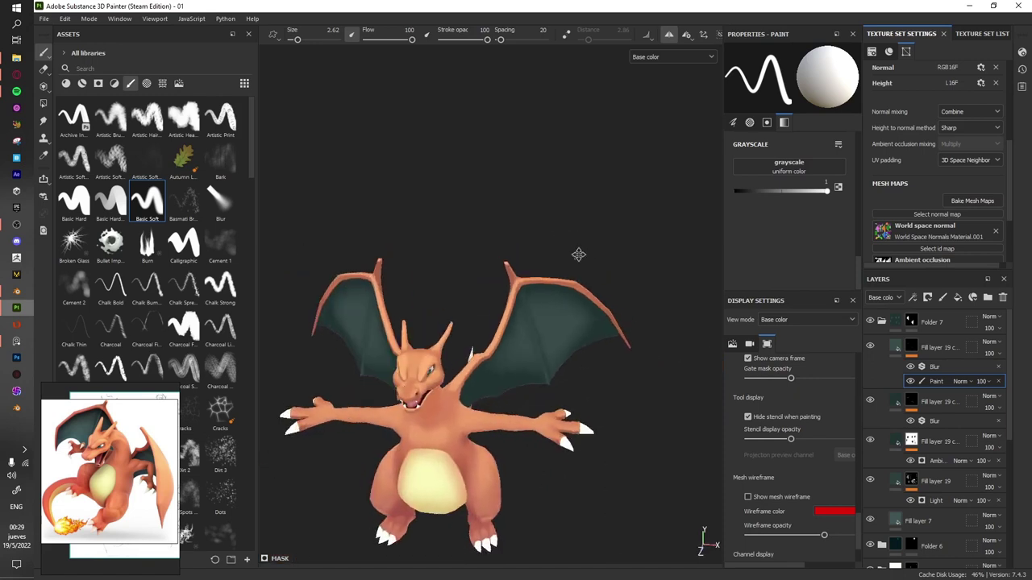
pyautogui.scroll(-2, 548, 234)
pyautogui.moveTo(524, 217)
pyautogui.keyDown('alt'); pyautogui.mouseDown()
pyautogui.moveTo(571, 225)
pyautogui.moveTo(557, 233)
pyautogui.moveTo(594, 225)
pyautogui.moveTo(536, 274)
pyautogui.moveTo(600, 298)
pyautogui.mouseUp(); pyautogui.keyUp('alt')
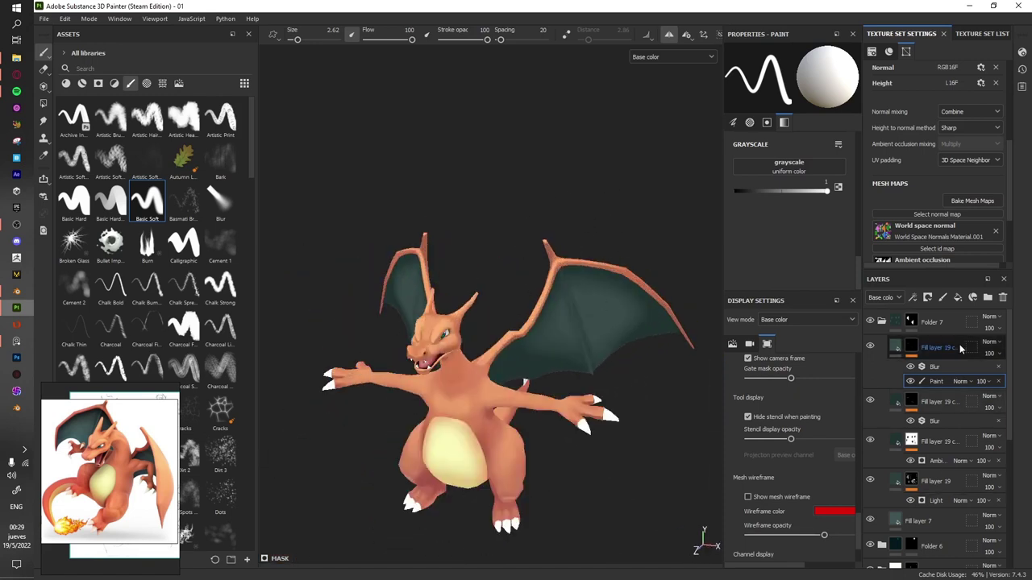
# - Duplicate the Fill layer 19 group, remove its mask and set a dark green base colour
pyautogui.click(916, 348)
pyautogui.hotkey('ctrl', 'd')
pyautogui.rightClick(916, 348)
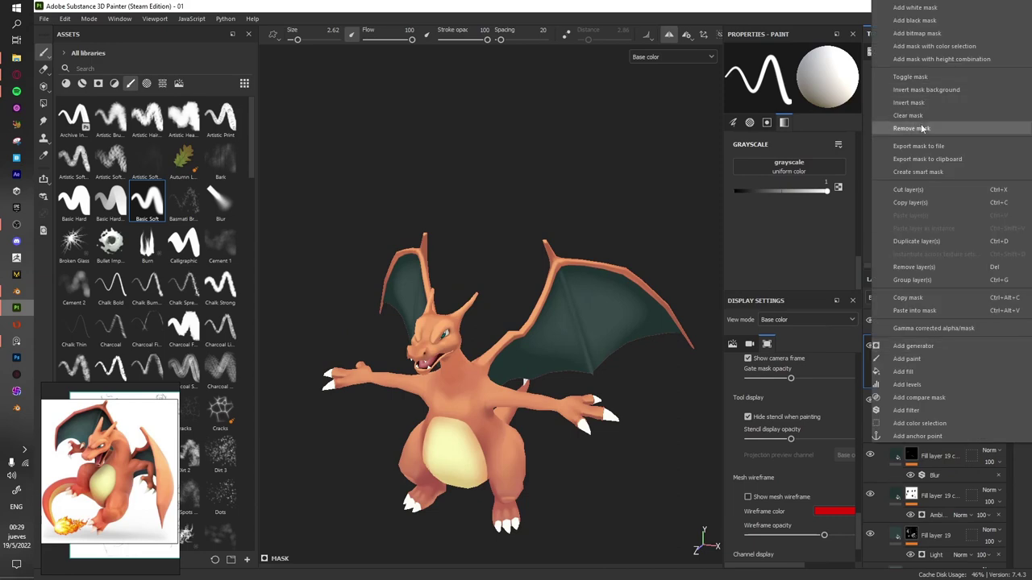
pyautogui.click(939, 128)
pyautogui.click(787, 269)
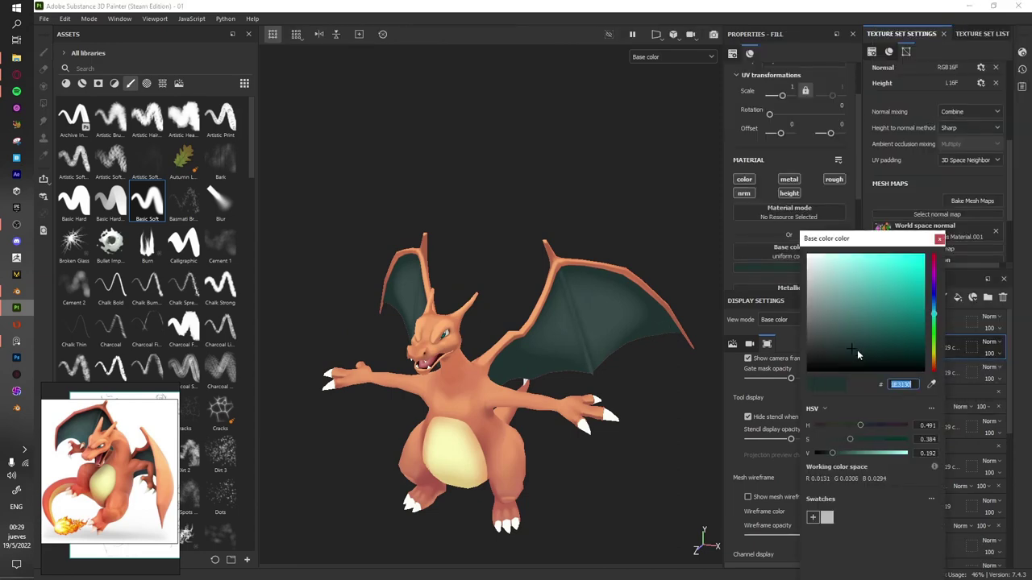
pyautogui.click(859, 350)
pyautogui.click(939, 239)
# - Add a Blur filter to the dark green copy
pyautogui.rightClick(929, 347)
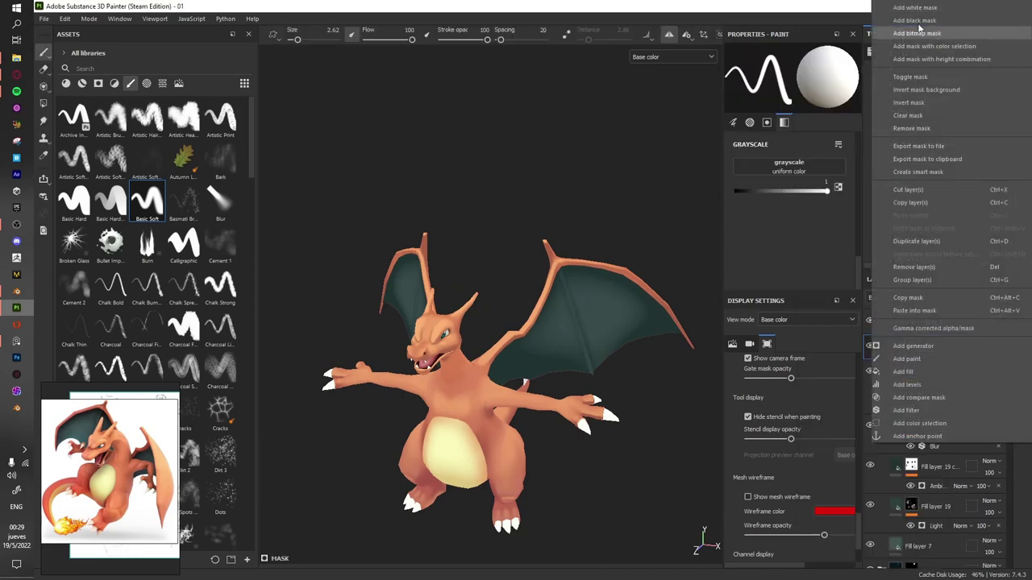
pyautogui.click(921, 398)
pyautogui.click(792, 81)
pyautogui.click(869, 119)
# - Paint straight dark green shading lines on the wing membranes in the copy's mask
pyautogui.click(911, 347)
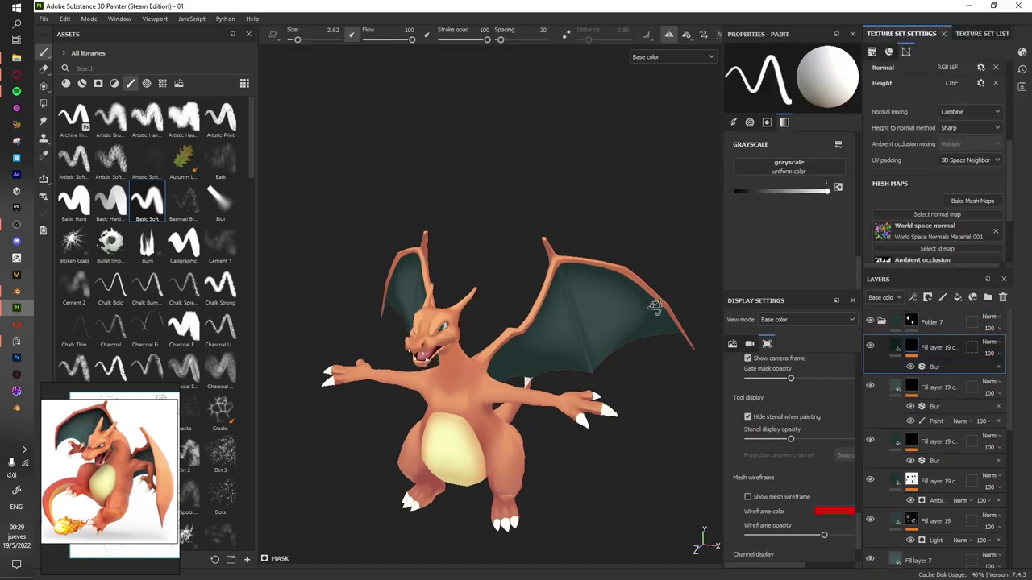
pyautogui.moveTo(656, 299)
pyautogui.keyDown('alt'); pyautogui.mouseDown()
pyautogui.moveTo(464, 319)
pyautogui.moveTo(490, 325)
pyautogui.mouseUp(); pyautogui.keyUp('alt')
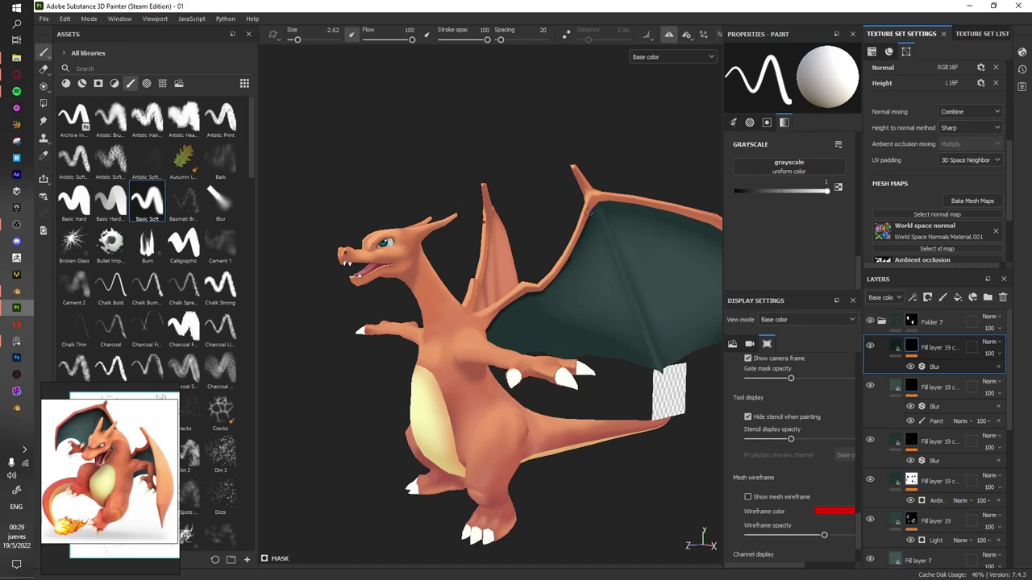
pyautogui.moveTo(620, 204)
pyautogui.keyDown('alt'); pyautogui.mouseDown()
pyautogui.moveTo(626, 166)
pyautogui.moveTo(634, 260)
pyautogui.moveTo(336, 363)
pyautogui.moveTo(461, 213)
pyautogui.mouseUp(); pyautogui.keyUp('alt')
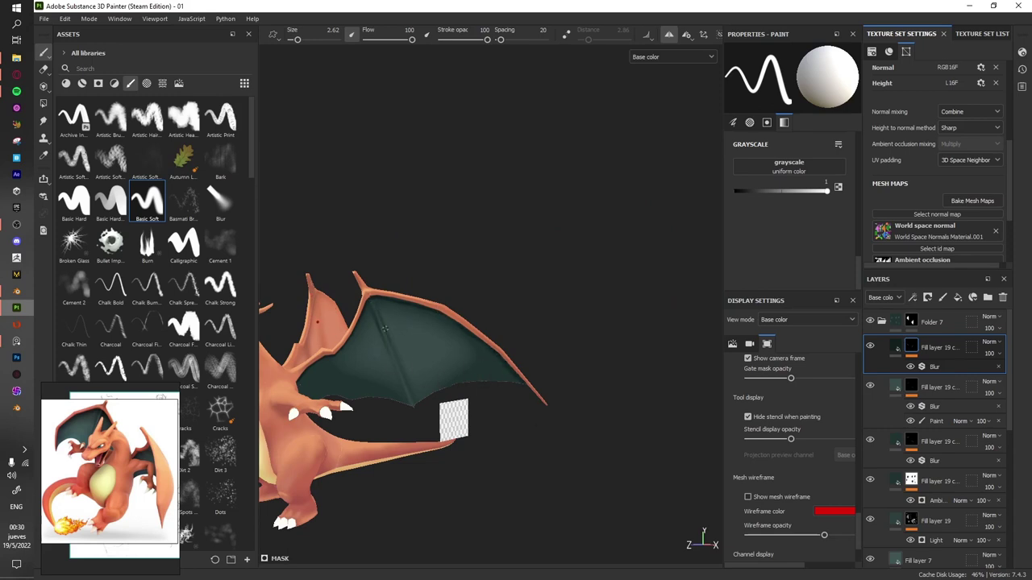
pyautogui.keyDown('alt'); pyautogui.moveTo(441, 400); pyautogui.dragTo(431, 384); pyautogui.keyUp('alt')
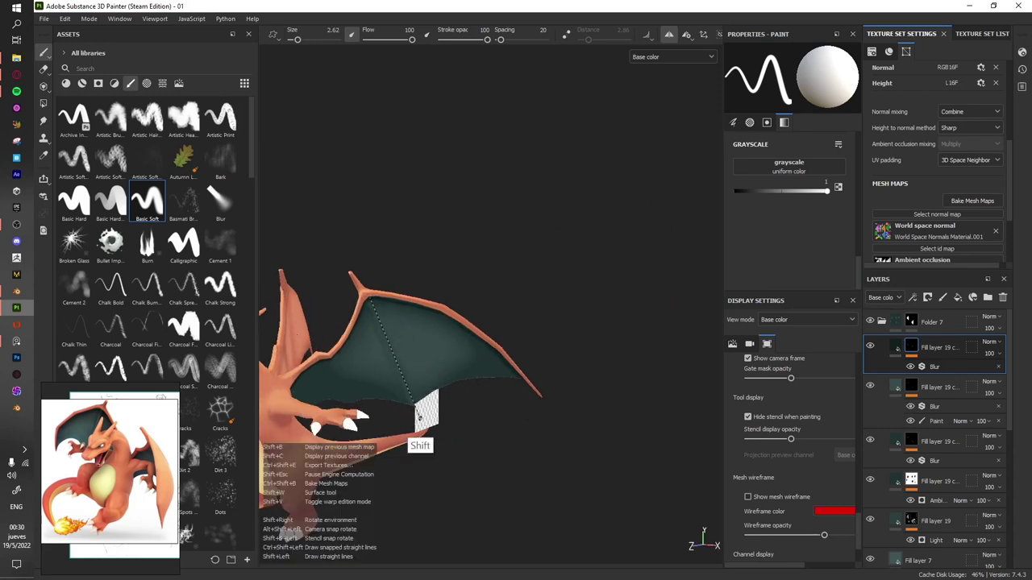
pyautogui.moveTo(420, 407)
pyautogui.keyDown('alt'); pyautogui.mouseDown()
pyautogui.moveTo(433, 195)
pyautogui.moveTo(382, 329)
pyautogui.mouseUp(); pyautogui.keyUp('alt')
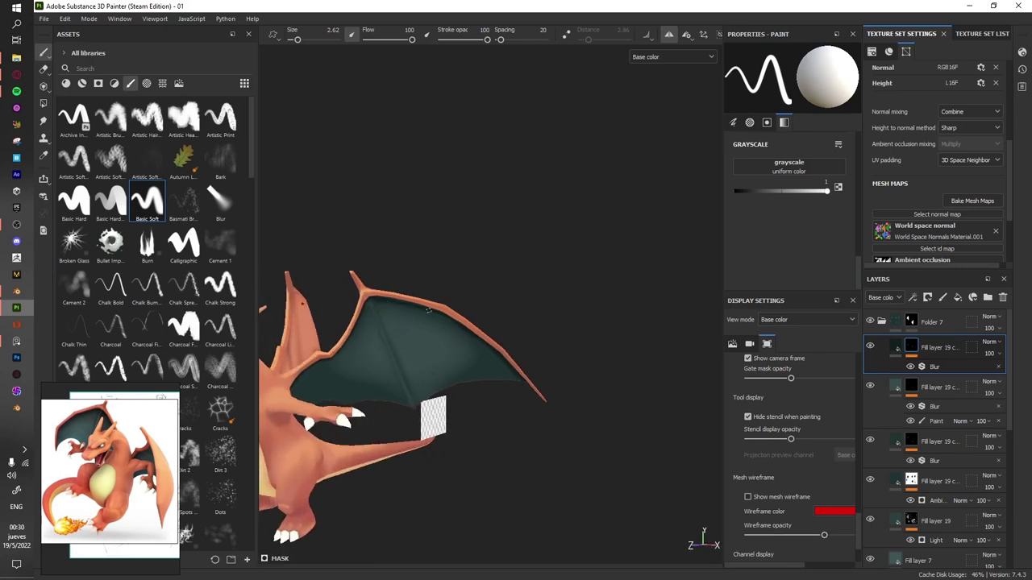
pyautogui.moveTo(494, 352)
pyautogui.keyDown('alt'); pyautogui.mouseDown()
pyautogui.moveTo(376, 301)
pyautogui.moveTo(347, 371)
pyautogui.moveTo(403, 338)
pyautogui.mouseUp(); pyautogui.keyUp('alt')
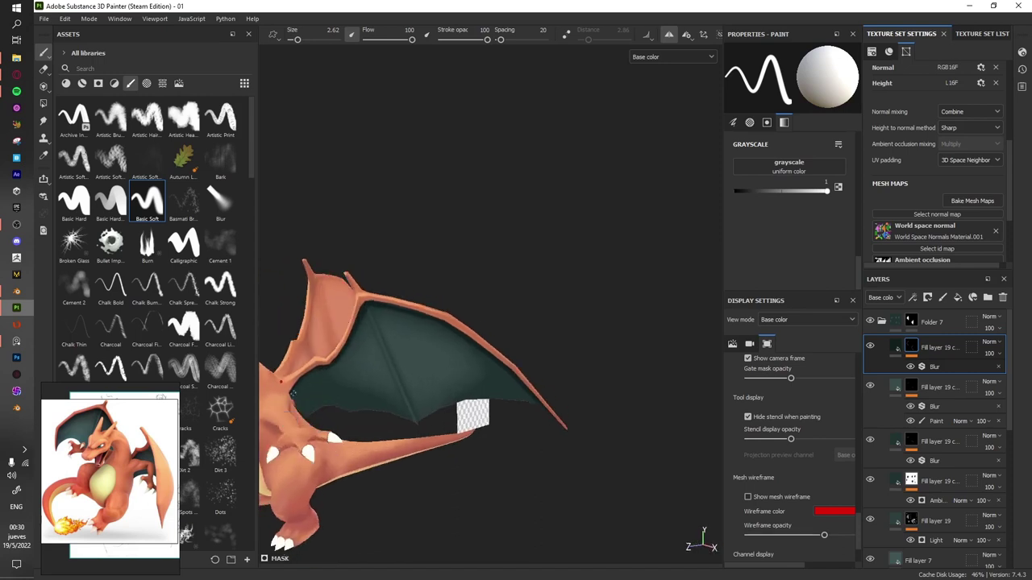
pyautogui.moveTo(302, 436)
pyautogui.keyDown('alt'); pyautogui.mouseDown()
pyautogui.moveTo(299, 361)
pyautogui.moveTo(290, 468)
pyautogui.moveTo(324, 428)
pyautogui.mouseUp(); pyautogui.keyUp('alt')
pyautogui.keyDown('alt'); pyautogui.moveTo(295, 470); pyautogui.dragTo(268, 412); pyautogui.keyUp('alt')
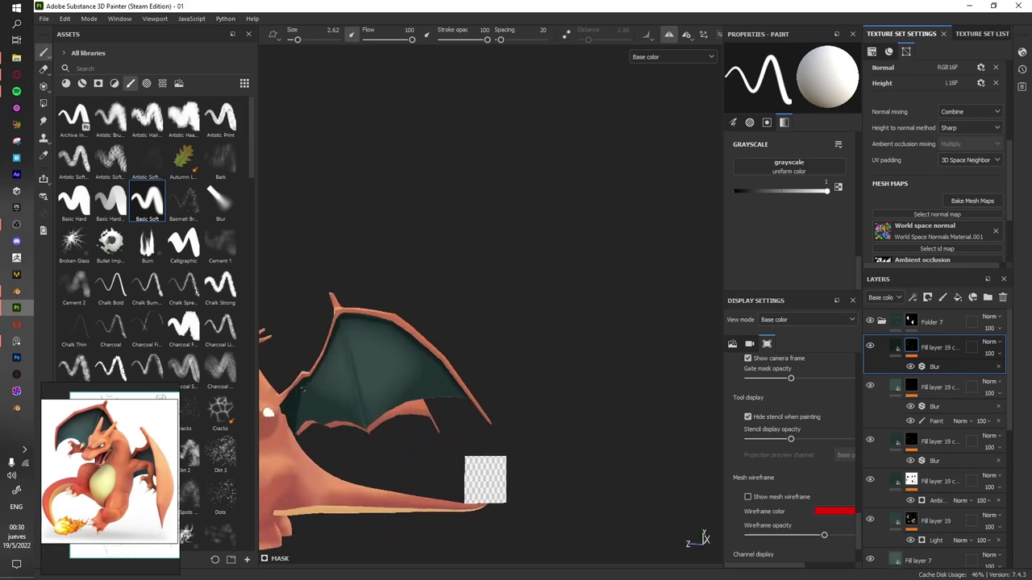
pyautogui.keyDown('alt'); pyautogui.moveTo(316, 424); pyautogui.dragTo(278, 411); pyautogui.keyUp('alt')
pyautogui.press('f')
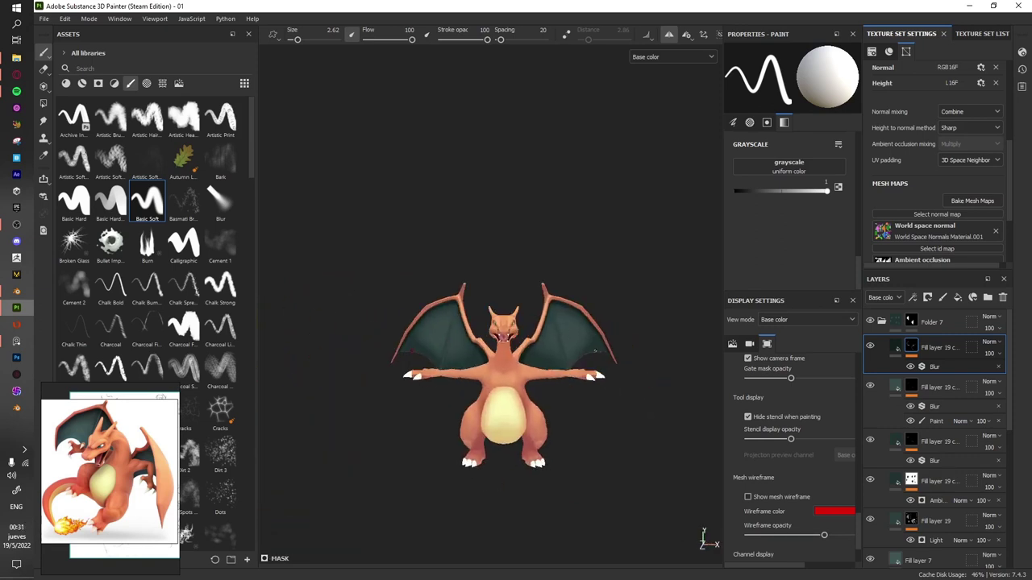
# - Raise the copy's Blur intensity to 2.22 and inspect the softened wing shading
pyautogui.click(925, 348)
pyautogui.moveTo(744, 135); pyautogui.dragTo(749, 137)
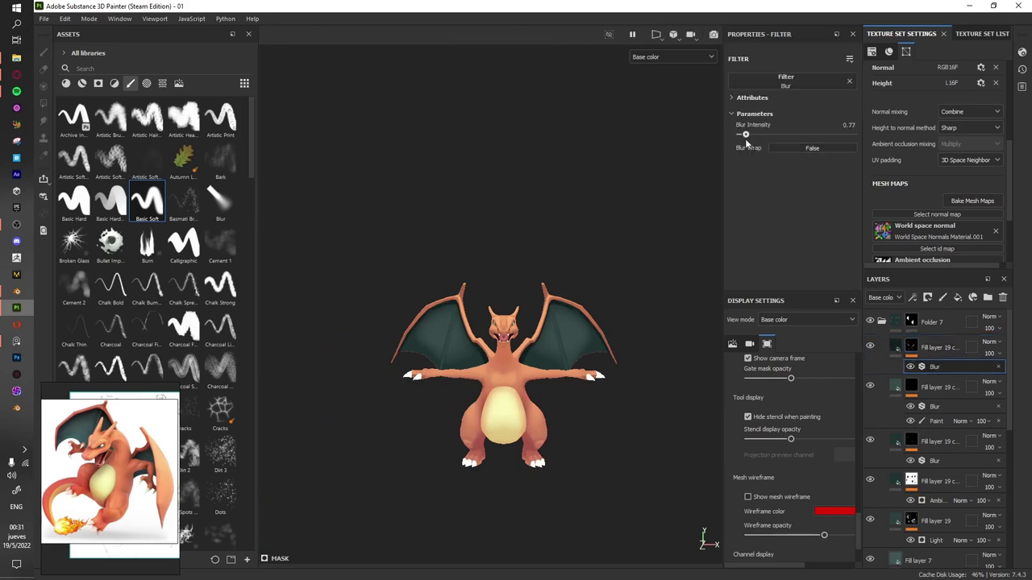
pyautogui.keyDown('alt'); pyautogui.moveTo(553, 282); pyautogui.dragTo(563, 292); pyautogui.keyUp('alt')
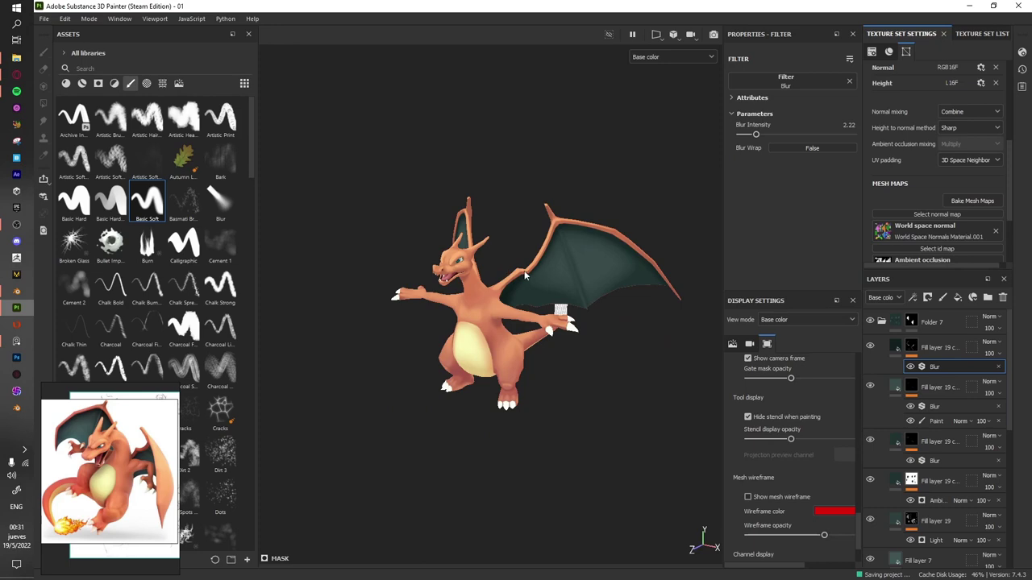
pyautogui.moveTo(524, 276)
pyautogui.keyDown('alt'); pyautogui.mouseDown()
pyautogui.moveTo(468, 296)
pyautogui.moveTo(484, 322)
pyautogui.mouseUp(); pyautogui.keyUp('alt')
pyautogui.keyDown('alt'); pyautogui.moveTo(484, 323); pyautogui.dragTo(502, 364, button='right'); pyautogui.keyUp('alt')
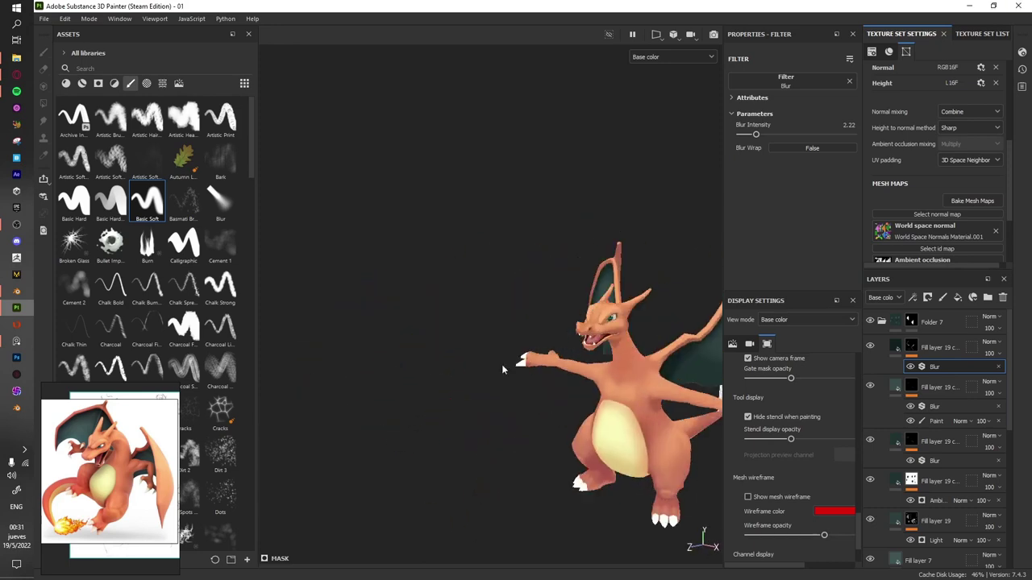
pyautogui.moveTo(501, 369)
pyautogui.keyDown('alt'); pyautogui.mouseDown()
pyautogui.moveTo(466, 366)
pyautogui.moveTo(475, 408)
pyautogui.moveTo(442, 389)
pyautogui.moveTo(618, 339)
pyautogui.moveTo(466, 323)
pyautogui.moveTo(527, 346)
pyautogui.moveTo(434, 356)
pyautogui.moveTo(532, 341)
pyautogui.moveTo(486, 378)
pyautogui.moveTo(513, 395)
pyautogui.moveTo(454, 353)
pyautogui.mouseUp(); pyautogui.keyUp('alt')
pyautogui.moveTo(454, 352)
pyautogui.keyDown('alt'); pyautogui.mouseDown(button='right')
pyautogui.moveTo(410, 265)
pyautogui.moveTo(564, 242)
pyautogui.mouseUp(button='right'); pyautogui.keyUp('alt')
# - Add a new Fill layer 20 at the top of the stack with a black mask
pyautogui.click(881, 321)
pyautogui.click(927, 422)
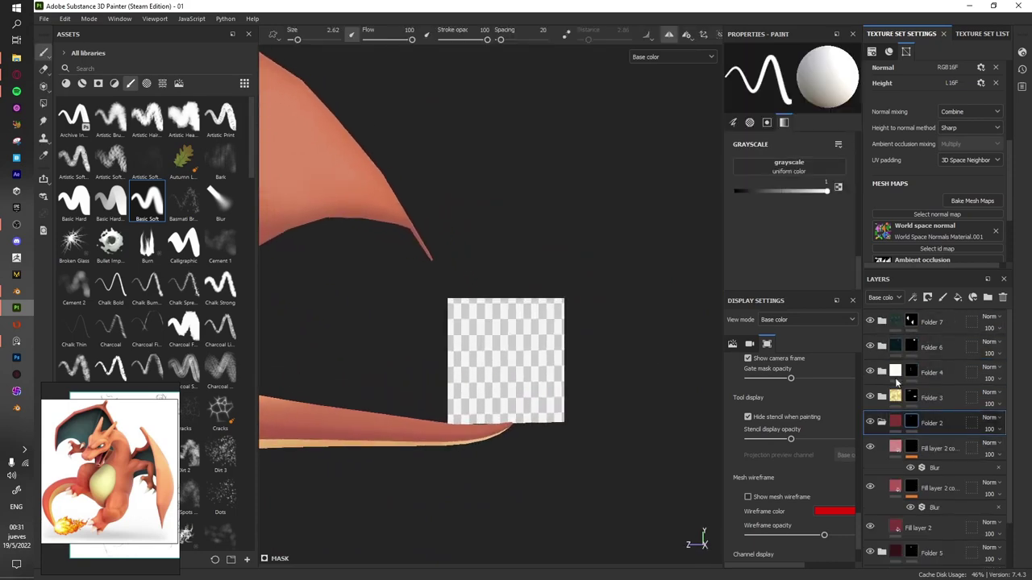
pyautogui.click(957, 298)
pyautogui.hotkey('ctrl', 'z')
pyautogui.hotkey('ctrl', 'y')
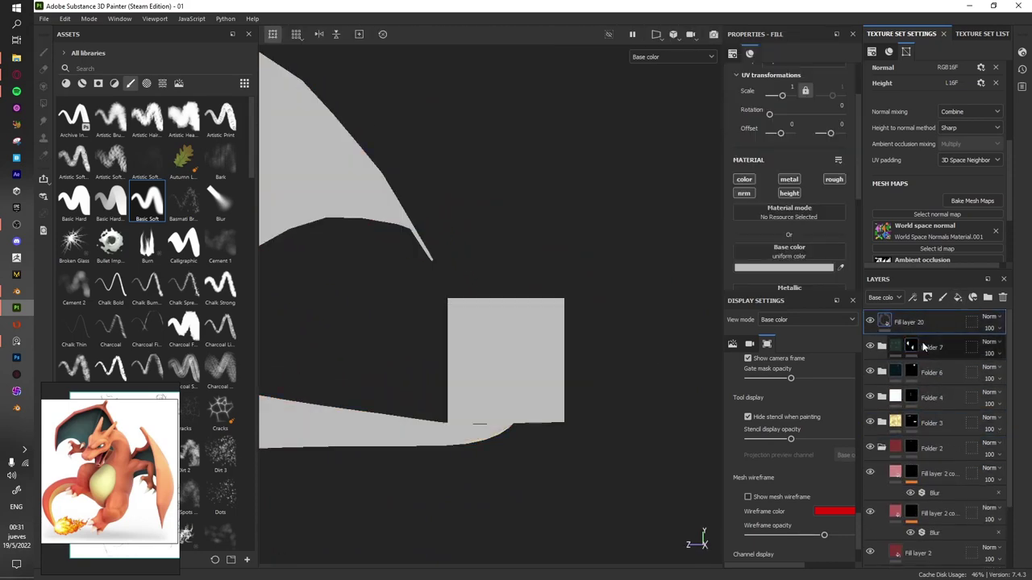
pyautogui.rightClick(911, 322)
pyautogui.click(927, 22)
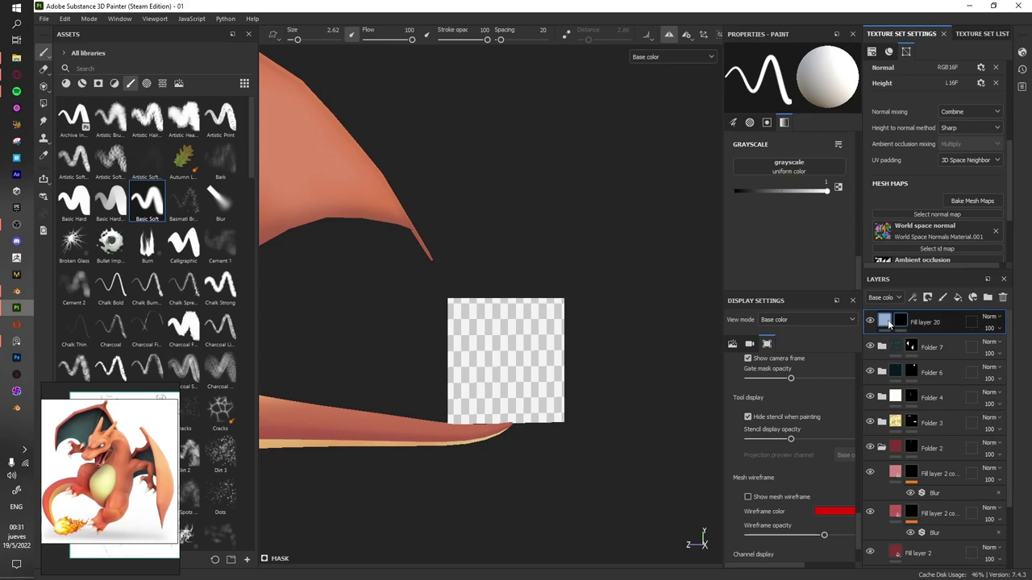
# - Group Fill layer 20 into Folder 10 and give the folder a black mask
pyautogui.hotkey('ctrl', 'g')
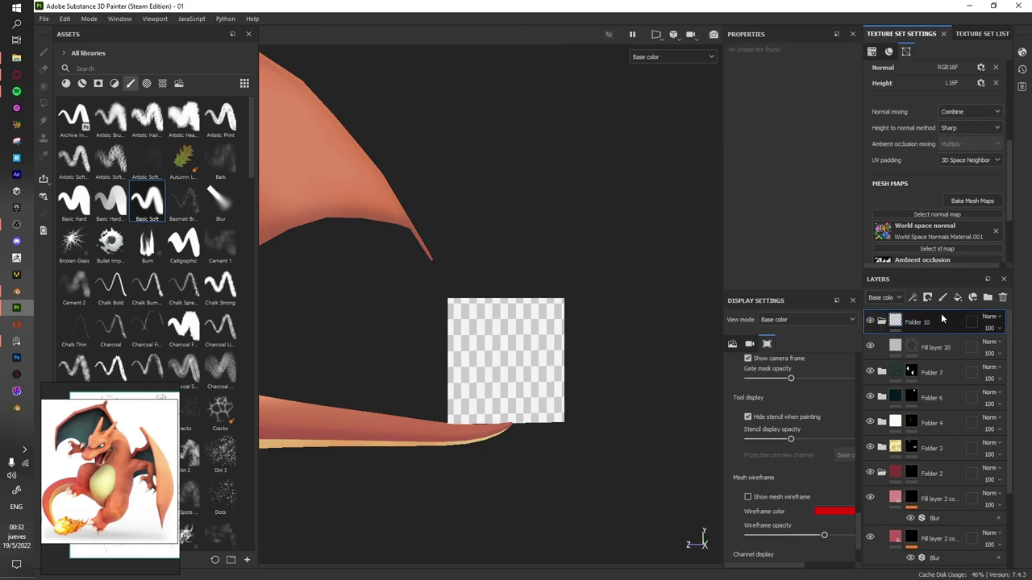
pyautogui.click(928, 298)
pyautogui.click(947, 325)
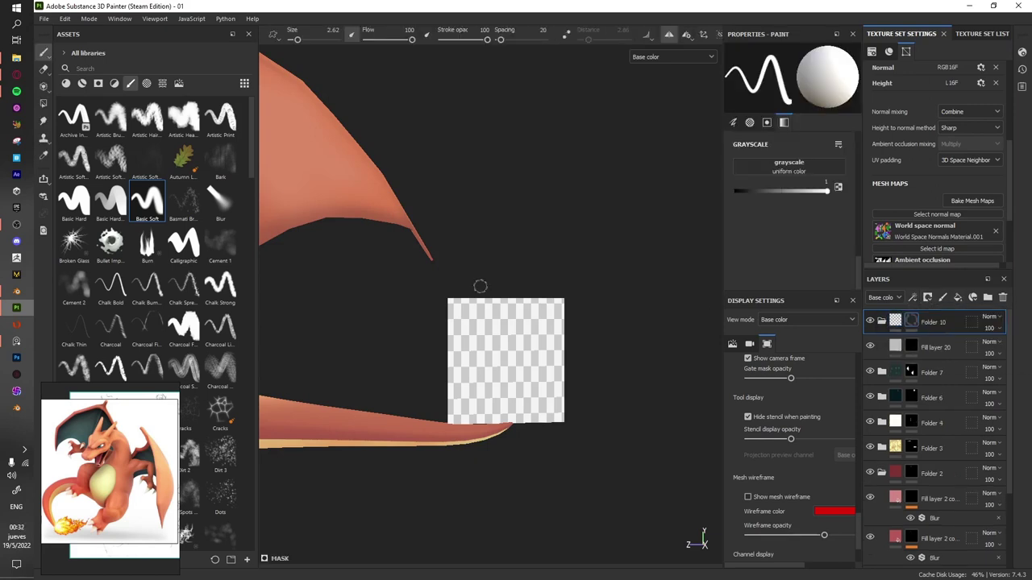
pyautogui.click(16, 92)
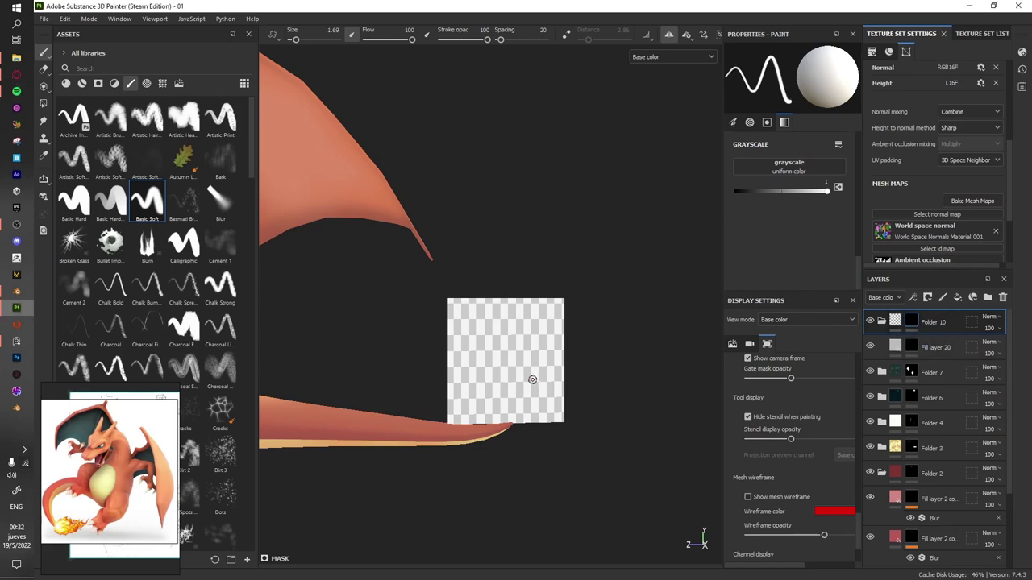
# - Disable Fill layer 20's mask and undo the stray strokes
pyautogui.click(105, 528)
pyautogui.scroll(-3, 109, 435)
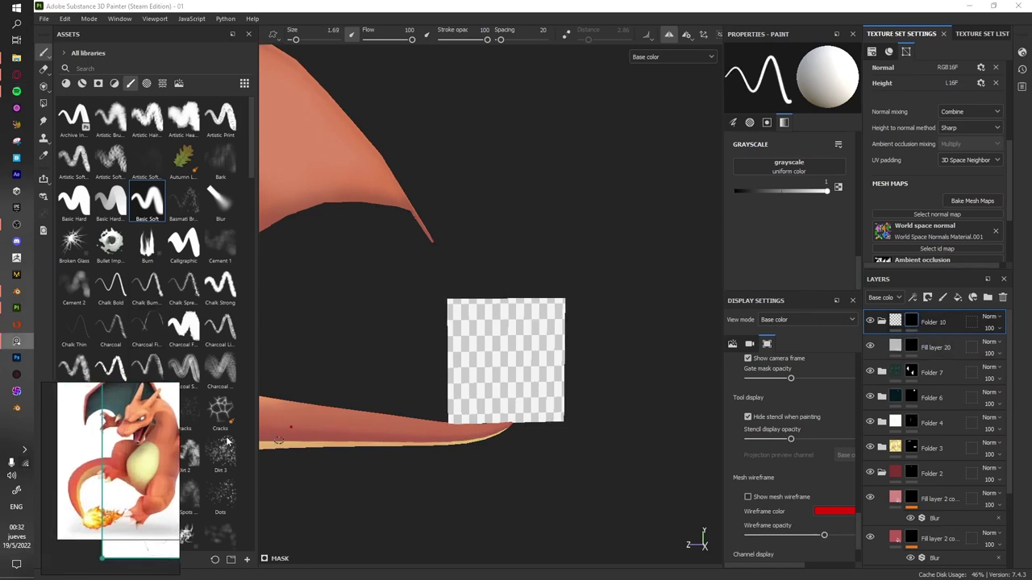
pyautogui.scroll(5, 108, 463)
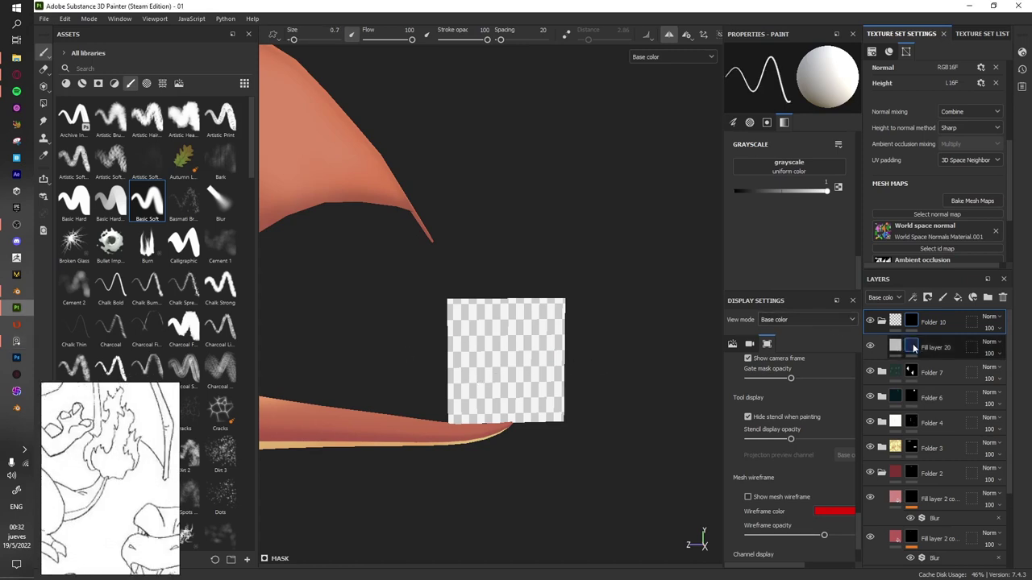
pyautogui.keyDown('shift'); pyautogui.click(911, 346); pyautogui.keyUp('shift')
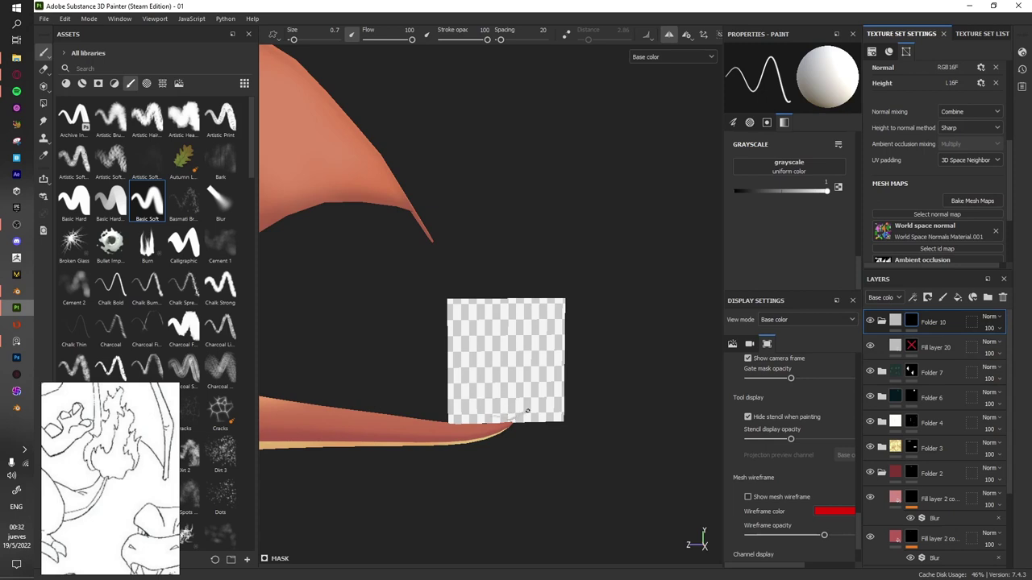
pyautogui.hotkey('ctrl', 'z')
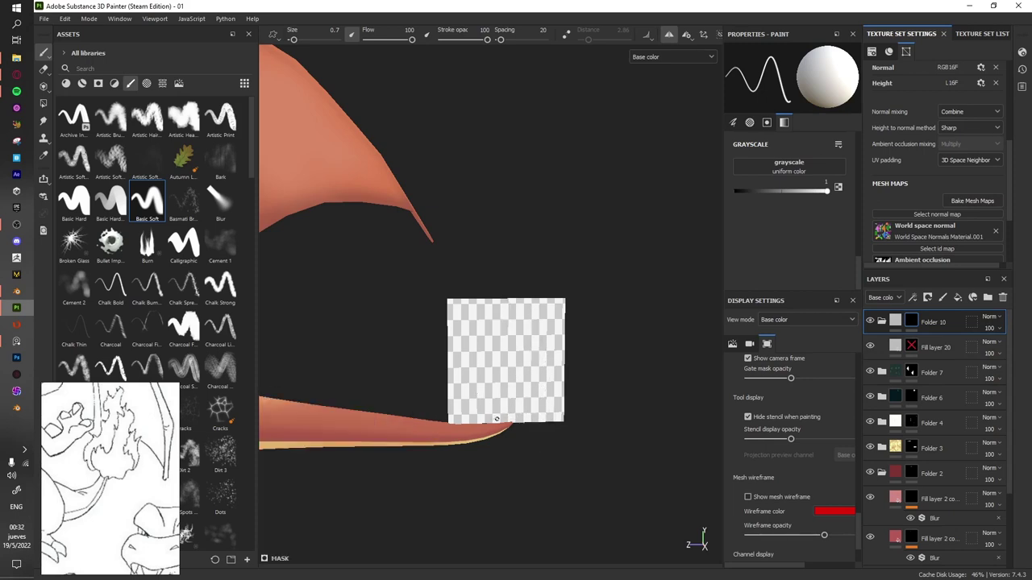
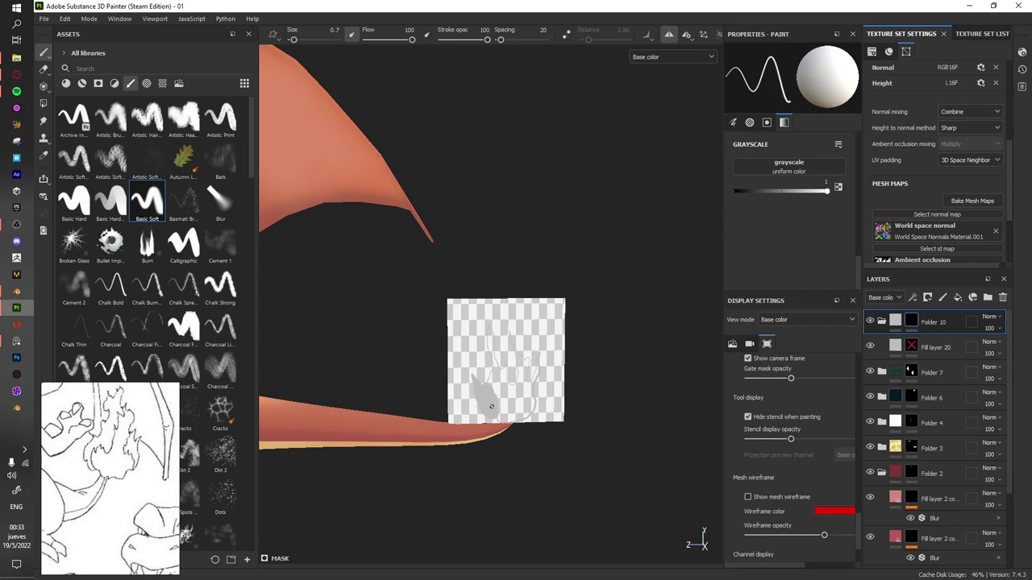
# - Paint the solid grey flame silhouette onto the tail card's mask with a soft brush
pyautogui.press('s')
pyautogui.scroll(-2, 937, 164)
pyautogui.scroll(1, 479, 379)
pyautogui.scroll(2, 479, 379)
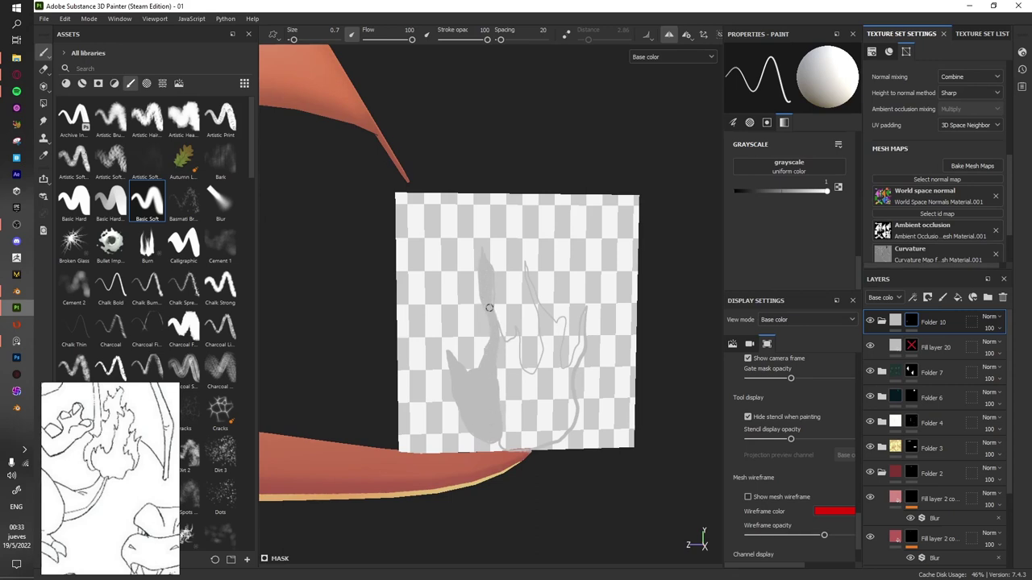
pyautogui.moveTo(488, 308)
pyautogui.mouseDown()
pyautogui.moveTo(518, 336)
pyautogui.moveTo(516, 379)
pyautogui.moveTo(538, 375)
pyautogui.moveTo(532, 306)
pyautogui.moveTo(561, 323)
pyautogui.moveTo(557, 355)
pyautogui.moveTo(544, 338)
pyautogui.moveTo(529, 395)
pyautogui.mouseUp()
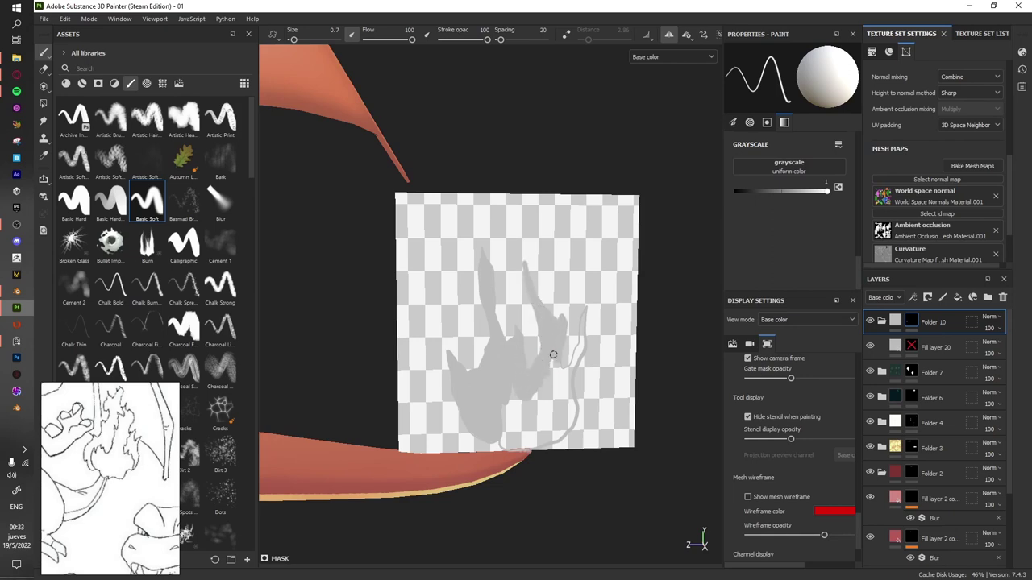
pyautogui.moveTo(553, 355)
pyautogui.mouseDown()
pyautogui.moveTo(561, 380)
pyautogui.moveTo(582, 348)
pyautogui.moveTo(571, 402)
pyautogui.moveTo(538, 392)
pyautogui.moveTo(503, 444)
pyautogui.moveTo(530, 445)
pyautogui.moveTo(565, 394)
pyautogui.moveTo(558, 439)
pyautogui.moveTo(556, 386)
pyautogui.mouseUp()
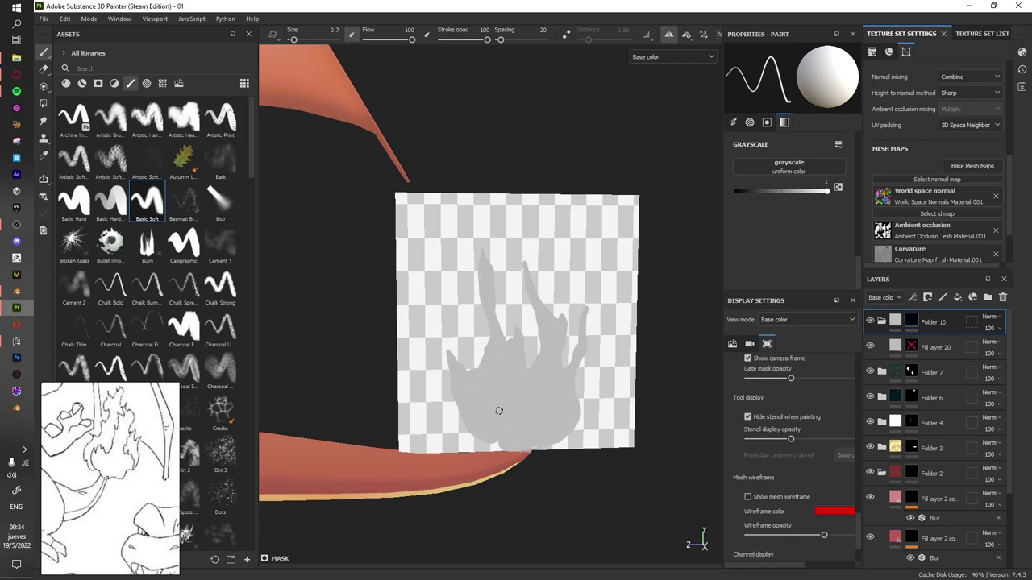
pyautogui.moveTo(524, 454)
pyautogui.keyDown('alt'); pyautogui.mouseDown()
pyautogui.moveTo(564, 347)
pyautogui.moveTo(525, 336)
pyautogui.moveTo(483, 306)
pyautogui.mouseUp(); pyautogui.keyUp('alt')
# - Add an Opacity channel to the texture set's channels
pyautogui.click(44, 103)
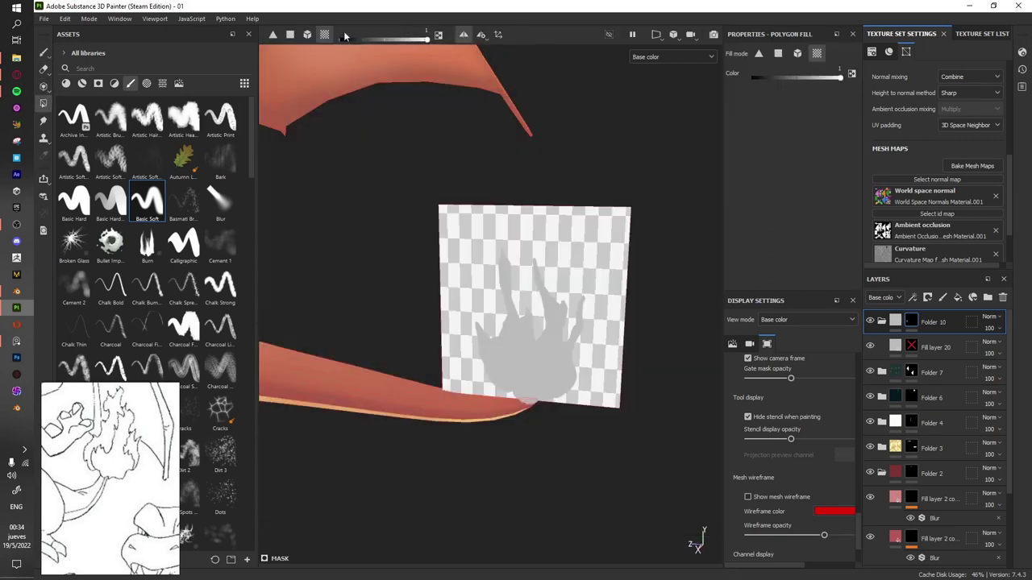
pyautogui.moveTo(439, 112)
pyautogui.keyDown('alt'); pyautogui.mouseDown()
pyautogui.moveTo(549, 331)
pyautogui.moveTo(572, 417)
pyautogui.moveTo(618, 369)
pyautogui.moveTo(637, 391)
pyautogui.moveTo(641, 367)
pyautogui.mouseUp(); pyautogui.keyUp('alt')
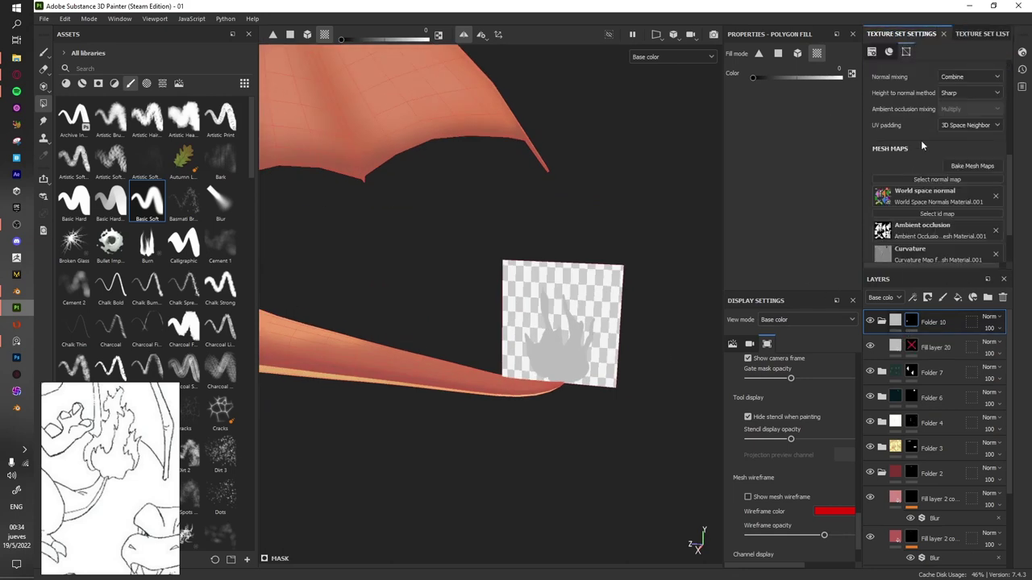
pyautogui.scroll(5, 935, 149)
pyautogui.click(994, 166)
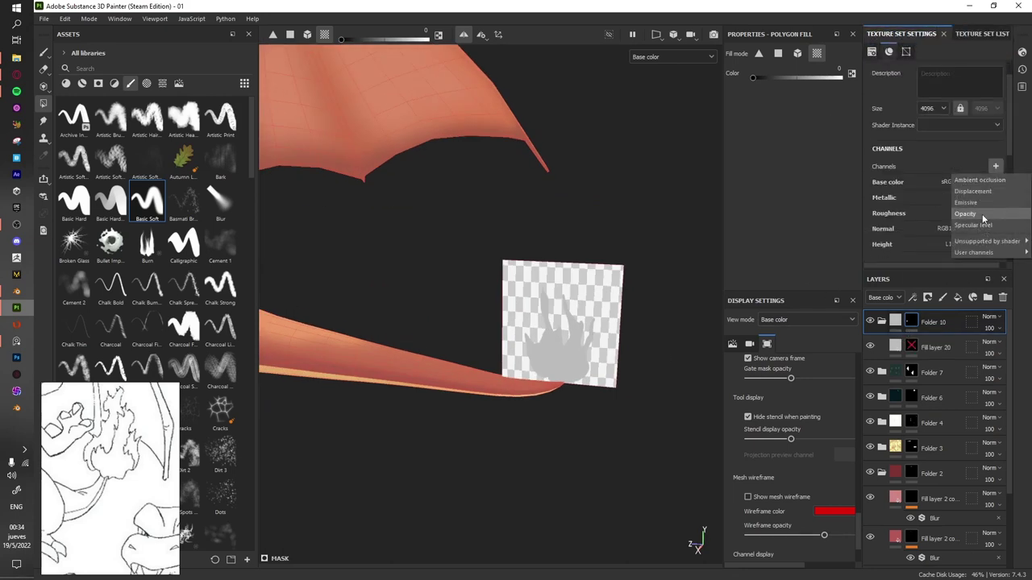
pyautogui.click(981, 214)
pyautogui.scroll(-2, 948, 228)
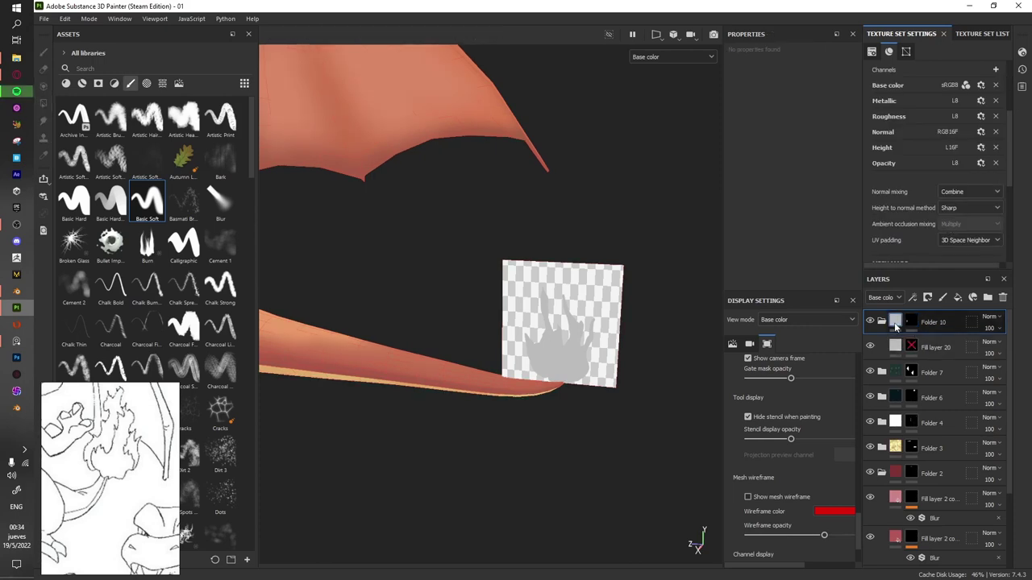
# - Make Fill layer 20's material drive opacity instead of metallic
pyautogui.click(911, 350)
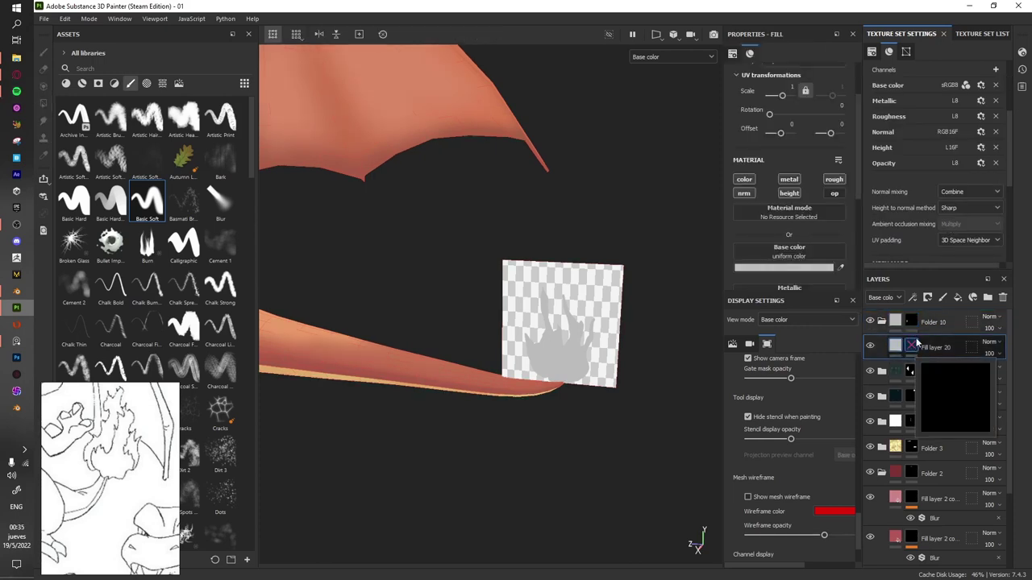
pyautogui.keyDown('shift'); pyautogui.click(913, 352); pyautogui.keyUp('shift')
pyautogui.click(788, 179)
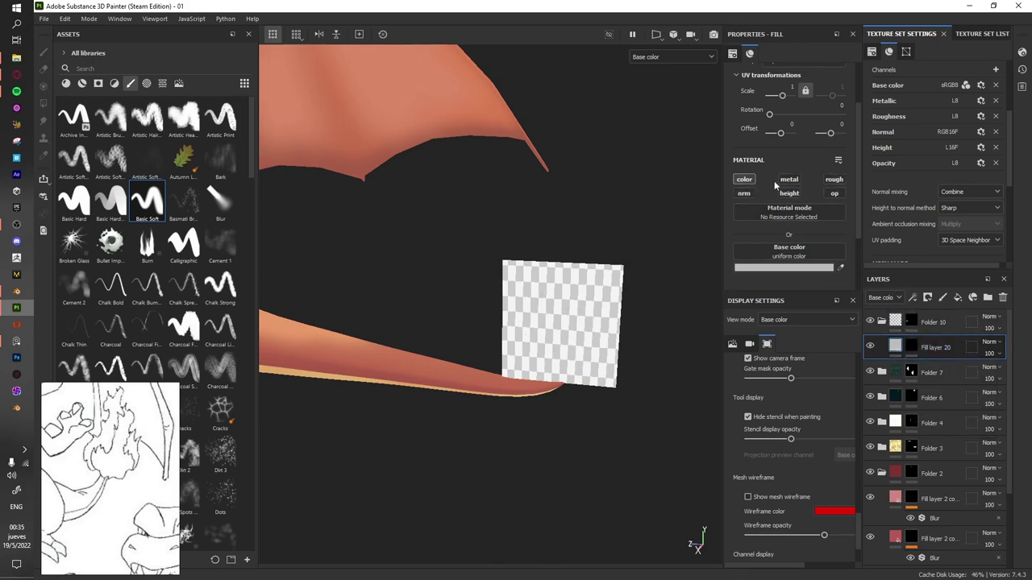
pyautogui.click(834, 193)
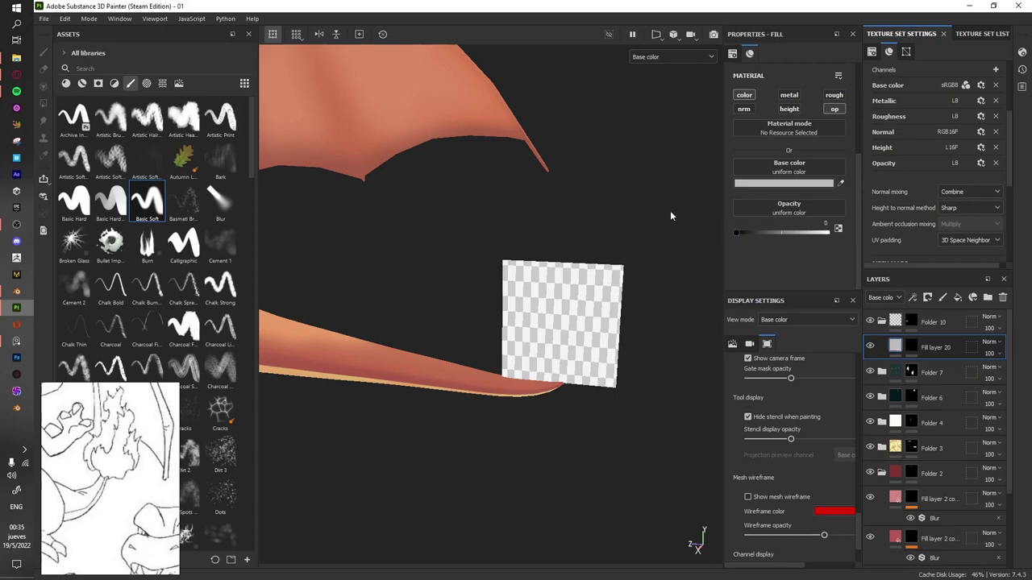
pyautogui.keyDown('shift'); pyautogui.click(913, 347); pyautogui.keyUp('shift')
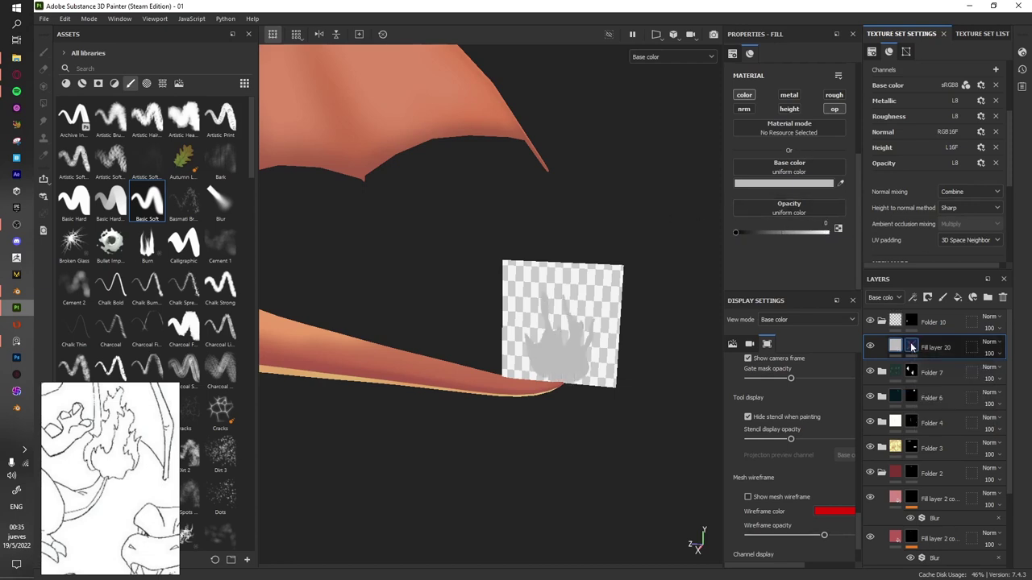
pyautogui.keyDown('shift'); pyautogui.click(911, 347); pyautogui.keyUp('shift')
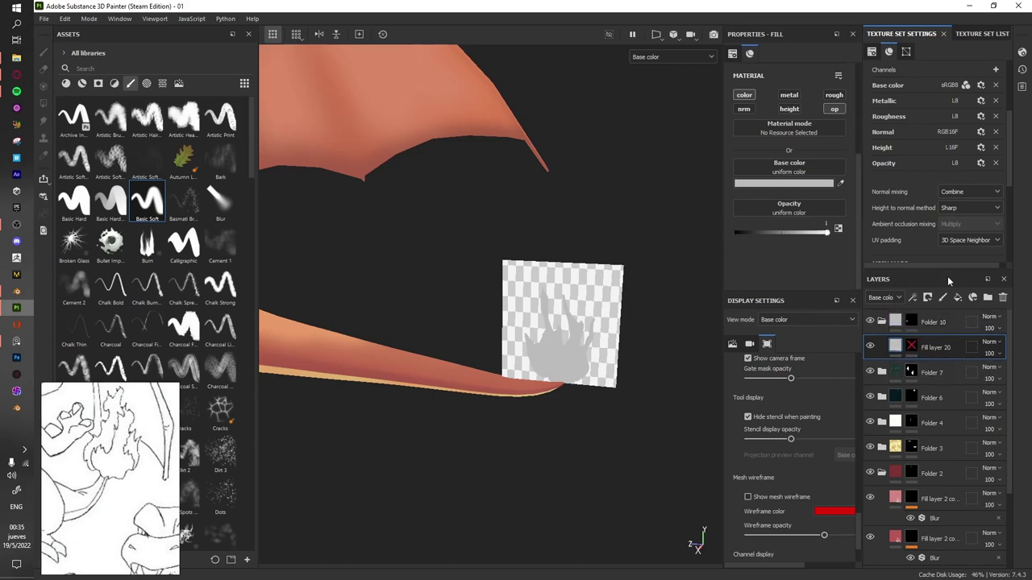
# - Copy Folder 10's flame mask and paste it into Fill layer 20's mask
pyautogui.rightClick(911, 323)
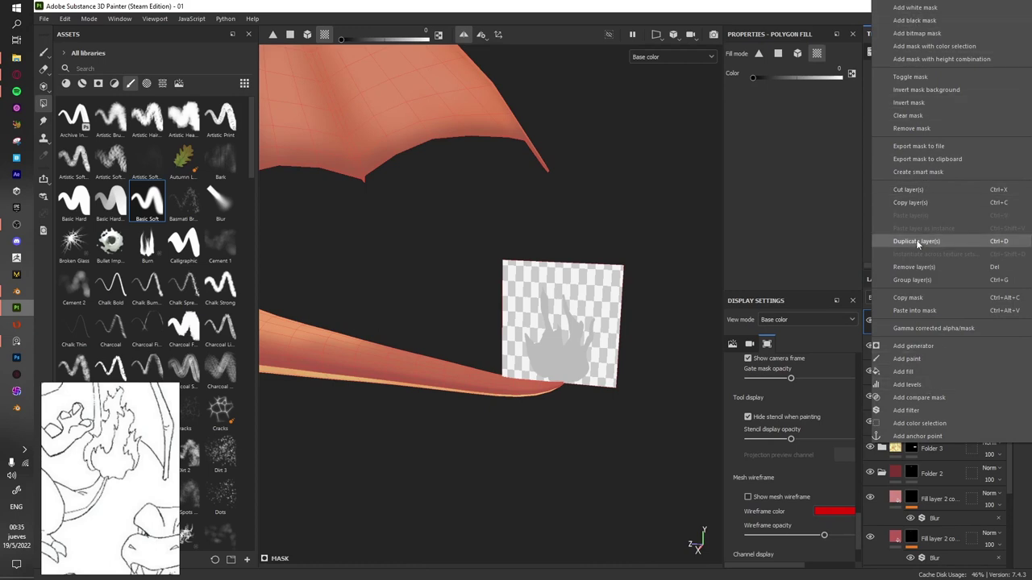
pyautogui.click(910, 202)
pyautogui.rightClick(911, 346)
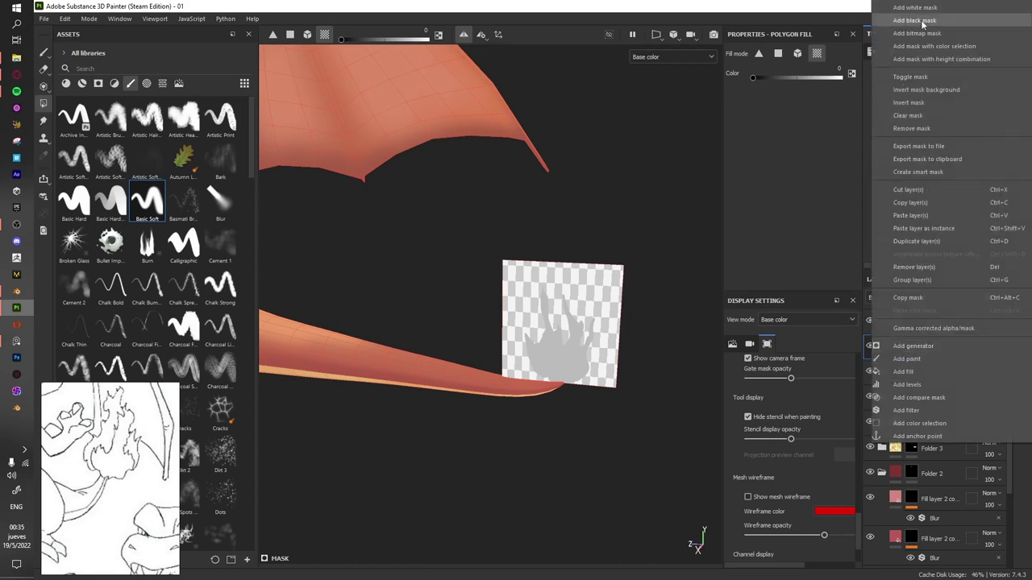
pyautogui.click(927, 299)
pyautogui.click(909, 345)
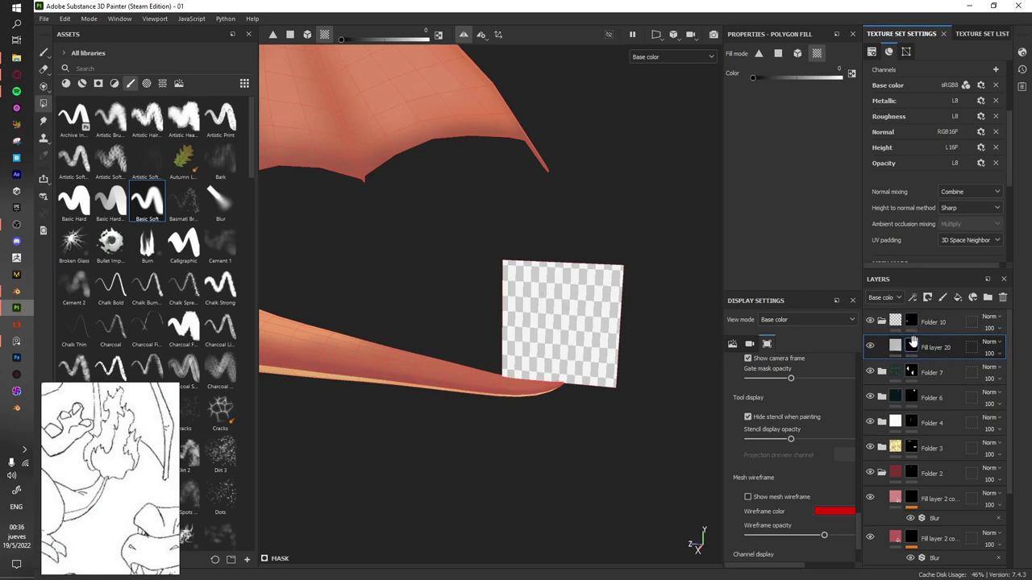
pyautogui.rightClick(912, 347)
pyautogui.rightClick(909, 340)
pyautogui.rightClick(909, 340)
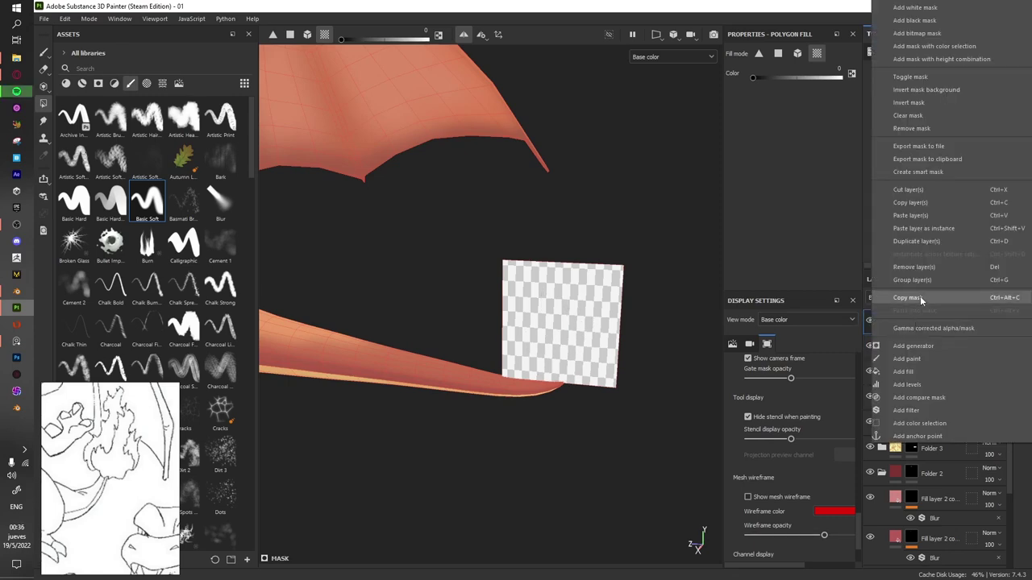
pyautogui.rightClick(908, 338)
pyautogui.click(920, 312)
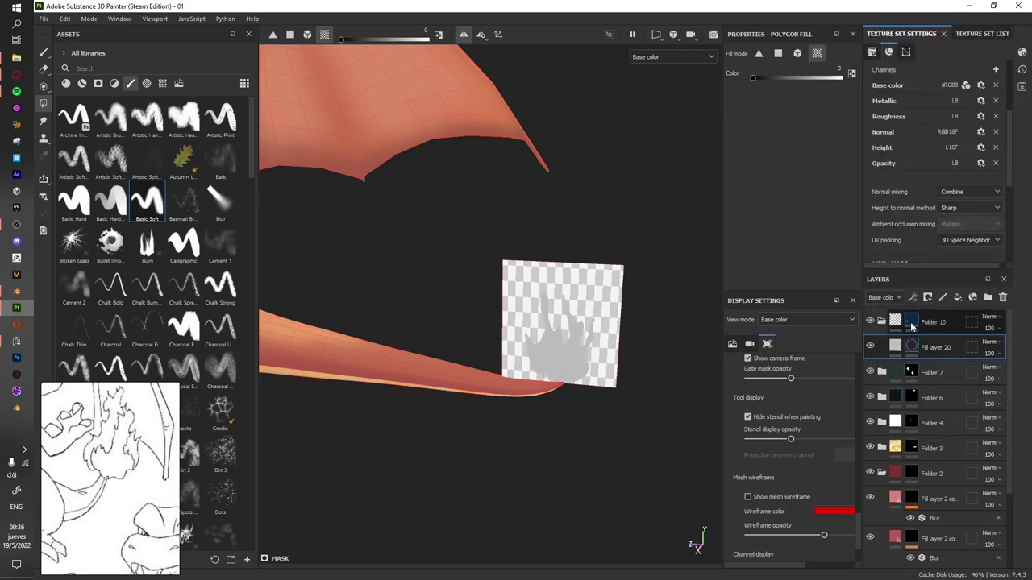
# - Duplicate Fill layer 20 with Ctrl+D
pyautogui.rightClick(912, 323)
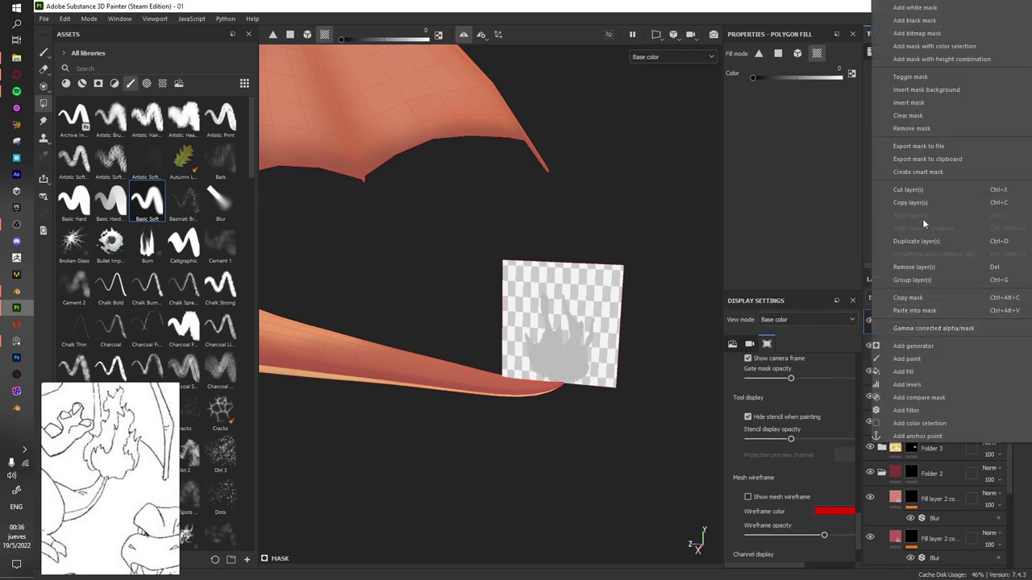
pyautogui.click(922, 103)
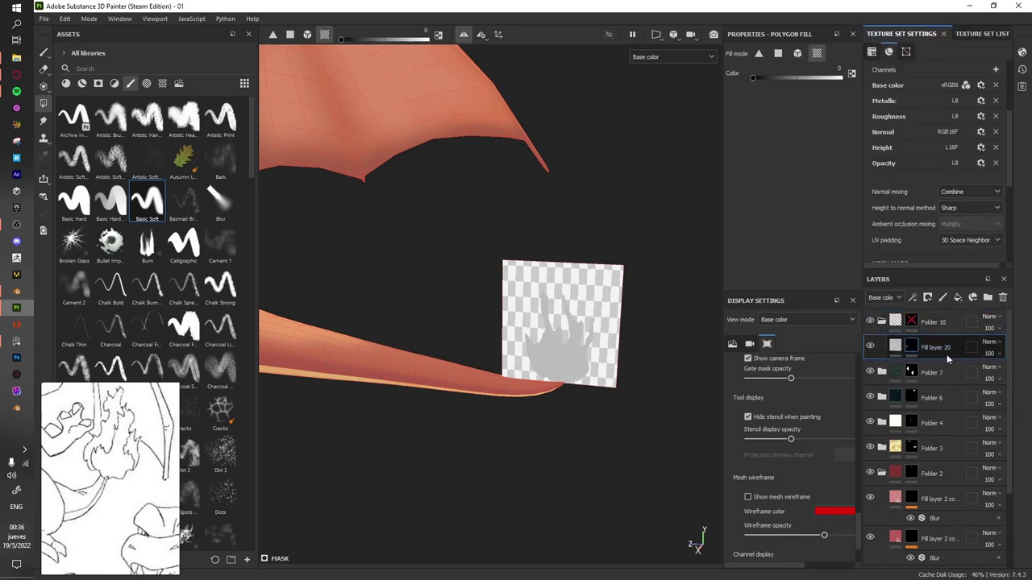
pyautogui.hotkey('ctrl', 'd')
pyautogui.hotkey('ctrl', 'd')
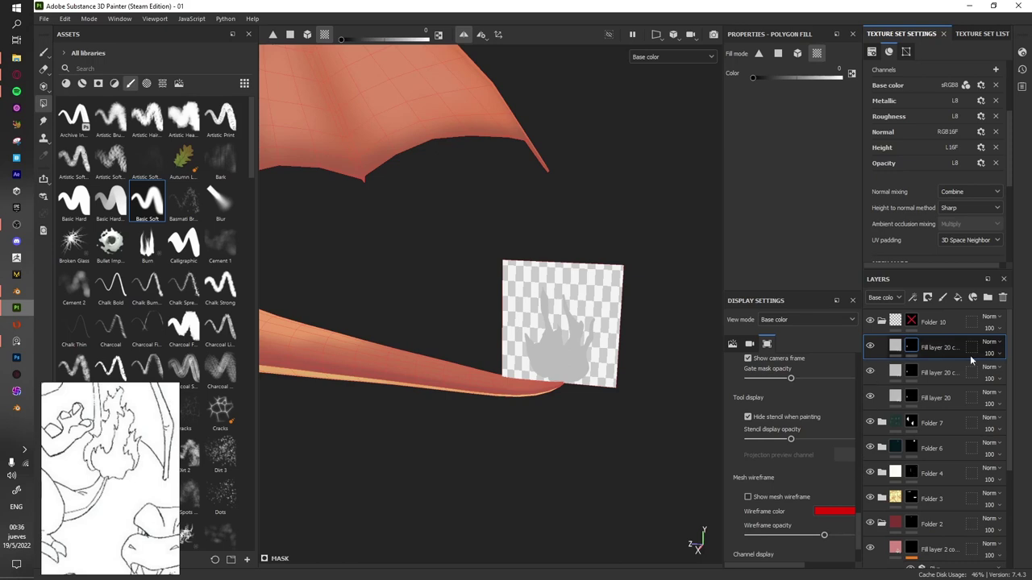
# - Move Fill layer 20 copy 1 below Fill layer 20, colour it black, and adjust its opacity
pyautogui.moveTo(971, 360)
pyautogui.mouseDown()
pyautogui.moveTo(935, 323)
pyautogui.moveTo(927, 375)
pyautogui.mouseUp()
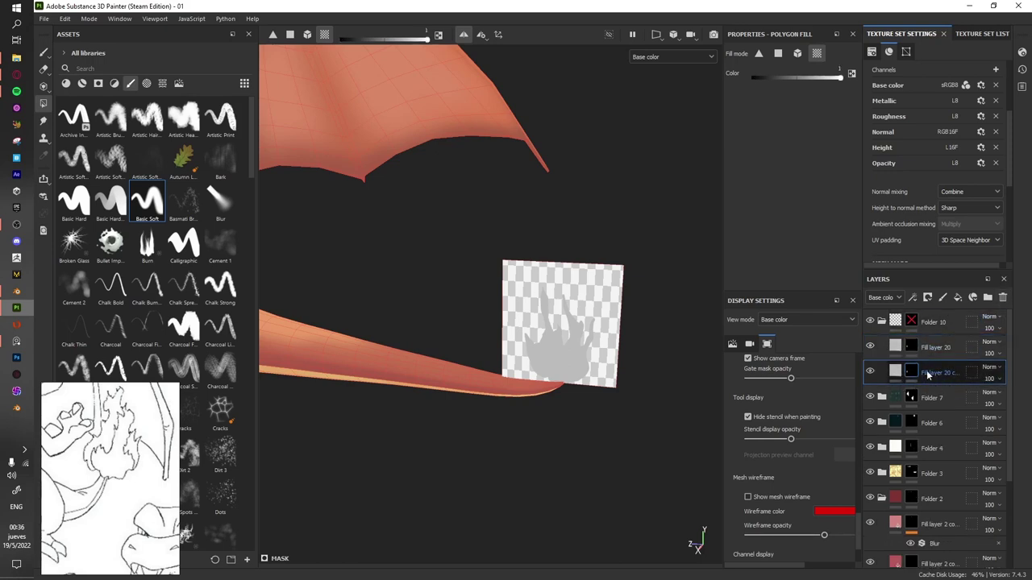
pyautogui.rightClick(927, 375)
pyautogui.click(912, 118)
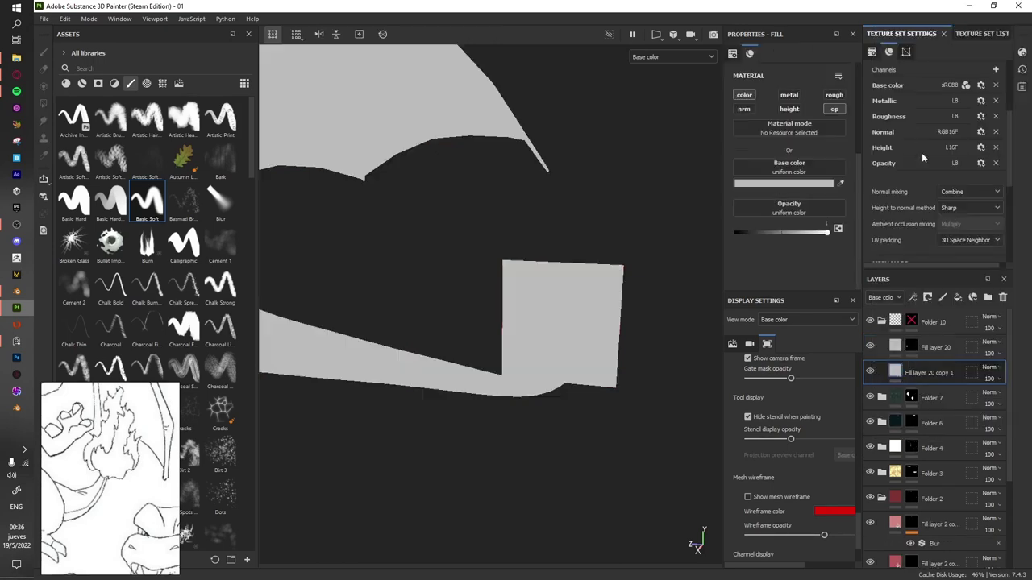
pyautogui.click(783, 183)
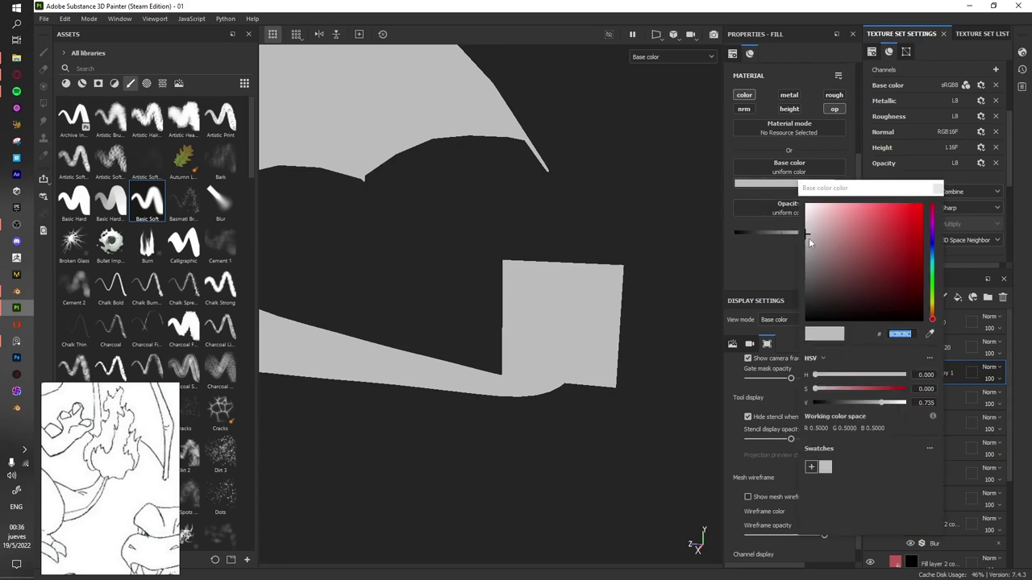
pyautogui.moveTo(809, 238); pyautogui.dragTo(788, 328)
pyautogui.click(911, 322)
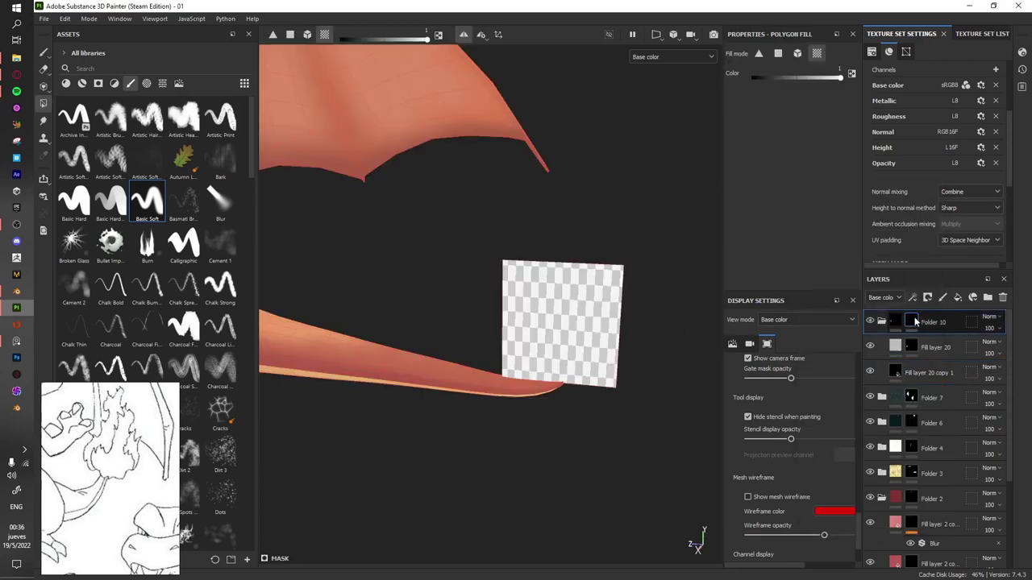
pyautogui.click(896, 372)
pyautogui.moveTo(752, 234); pyautogui.dragTo(776, 234)
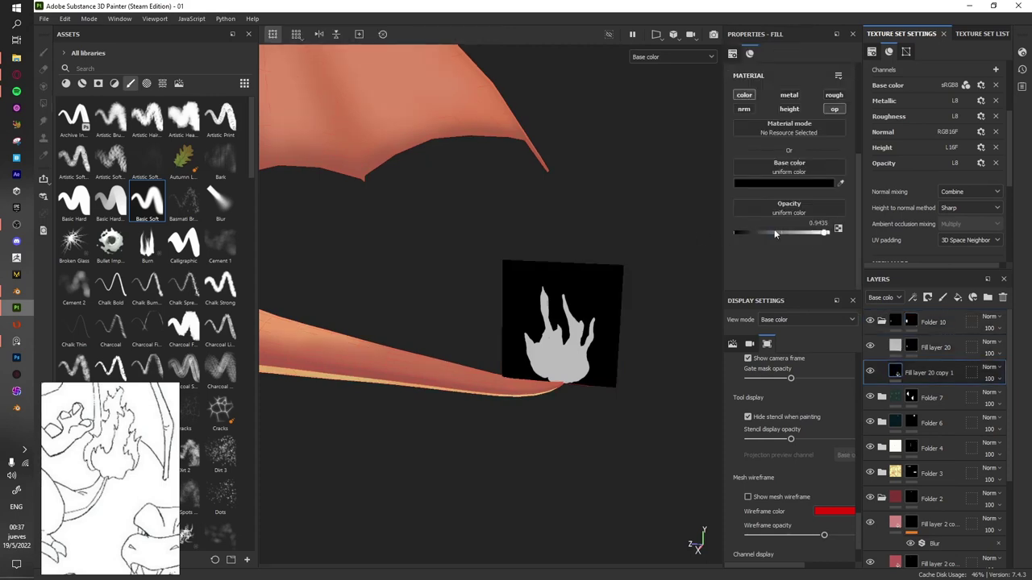
pyautogui.click(804, 182)
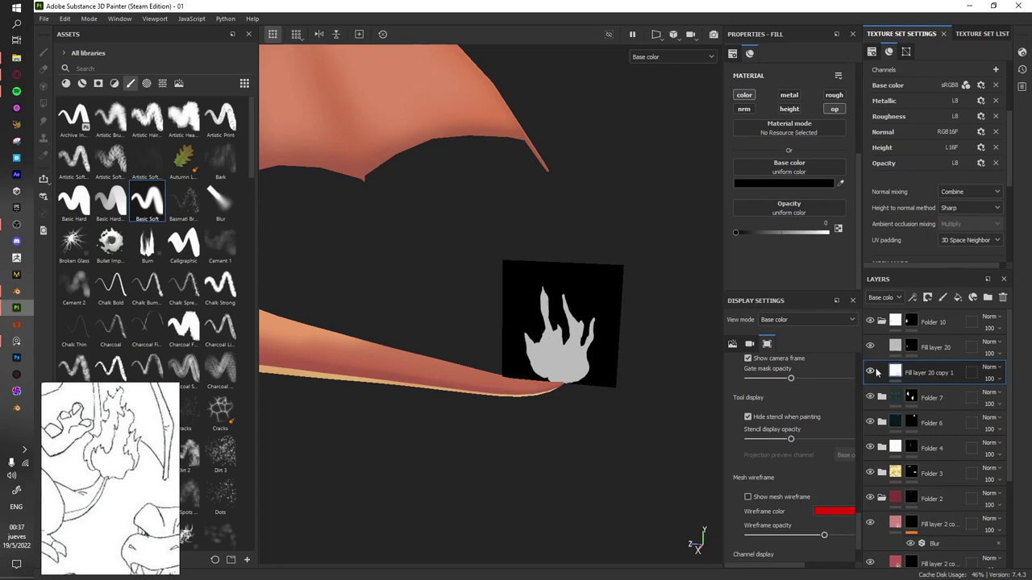
# - Duplicate Fill layer 20 again
pyautogui.click(913, 347)
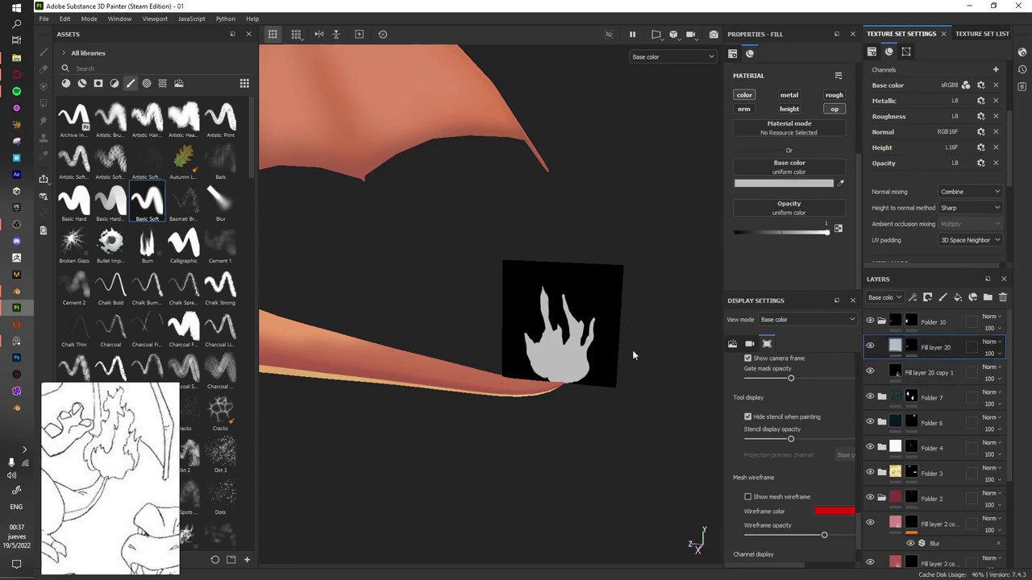
pyautogui.moveTo(632, 349)
pyautogui.keyDown('alt'); pyautogui.mouseDown()
pyautogui.moveTo(616, 328)
pyautogui.moveTo(595, 352)
pyautogui.mouseUp(); pyautogui.keyUp('alt')
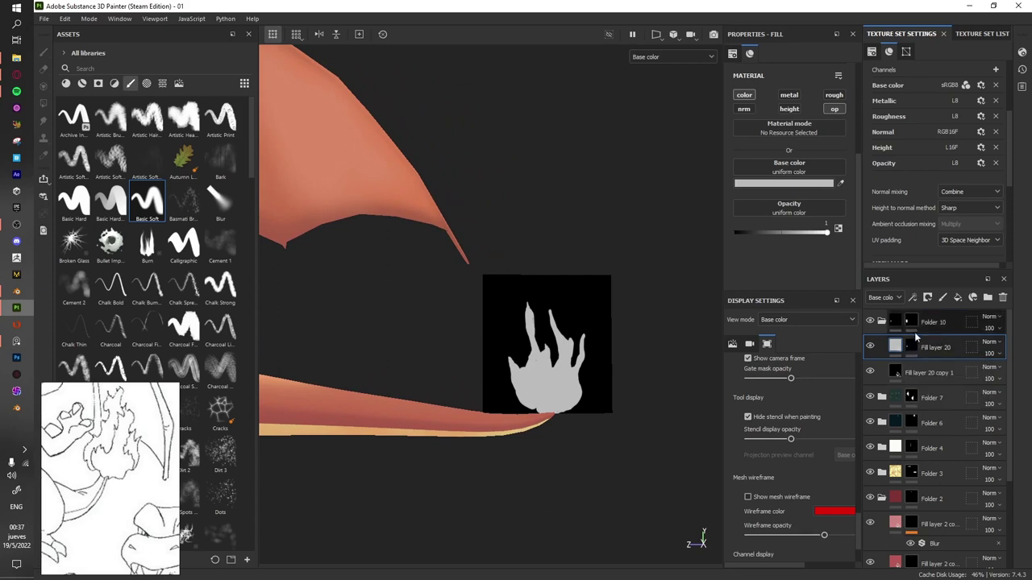
pyautogui.moveTo(910, 346)
pyautogui.hotkey('ctrl', 'd')
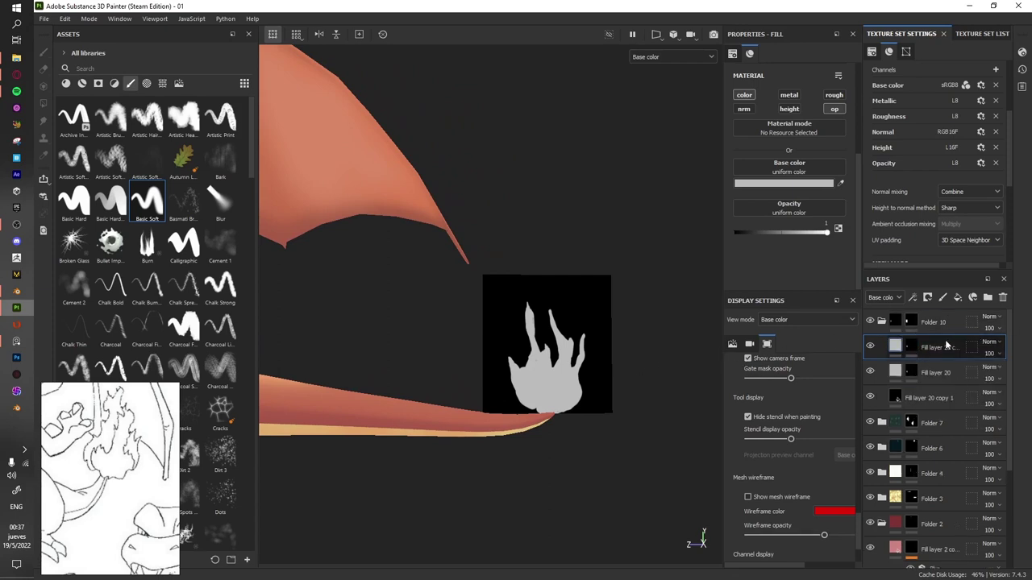
# - Set Fill layer 20's base colour to orange
pyautogui.rightClick(912, 372)
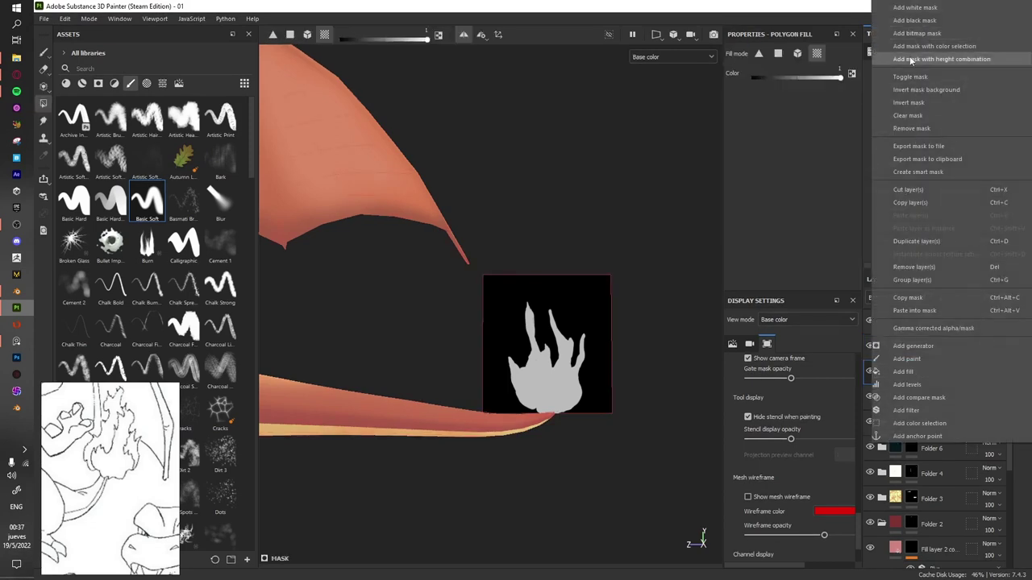
pyautogui.rightClick(912, 370)
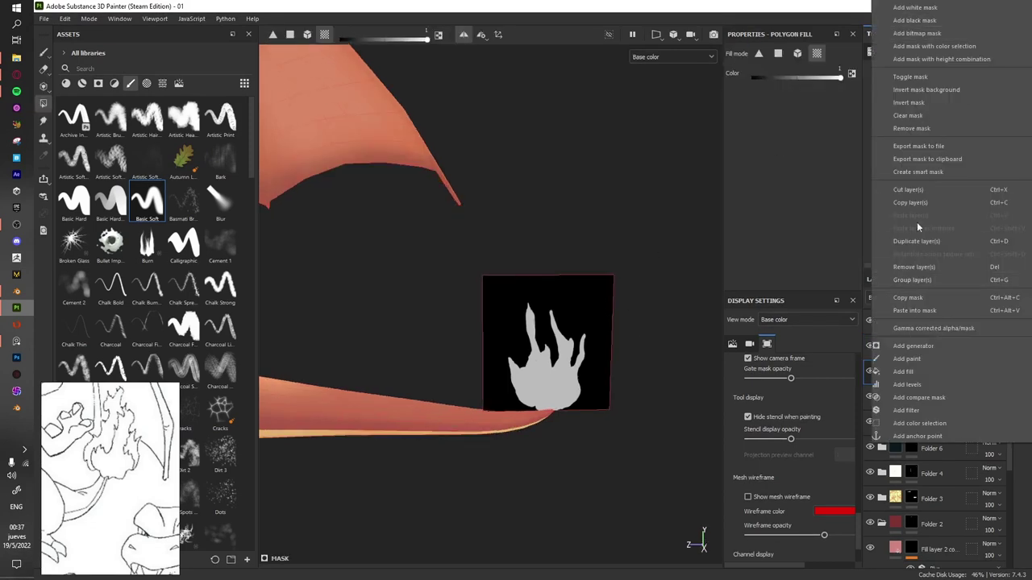
pyautogui.press('Escape')
pyautogui.click(895, 371)
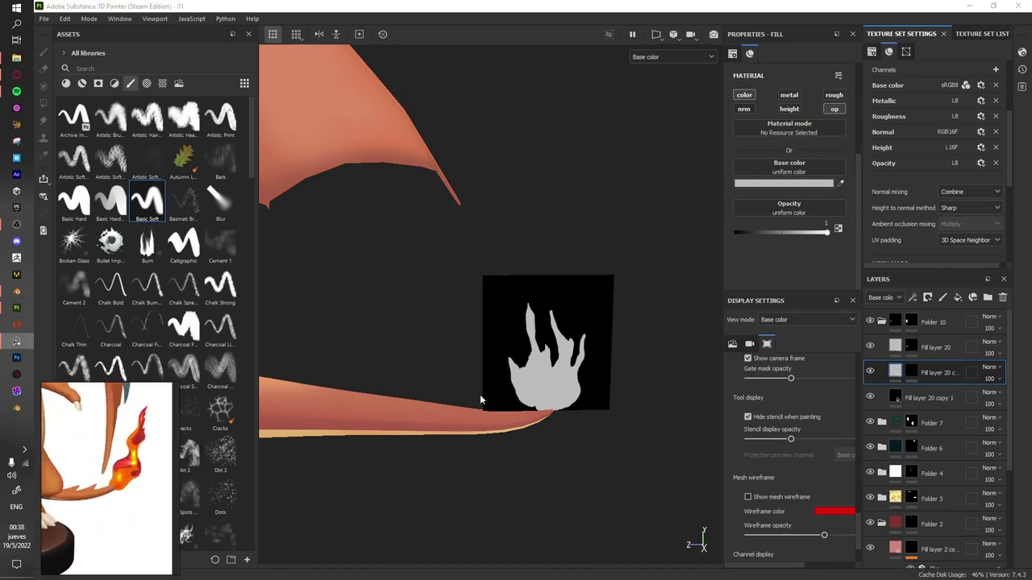
pyautogui.scroll(-3, 104, 478)
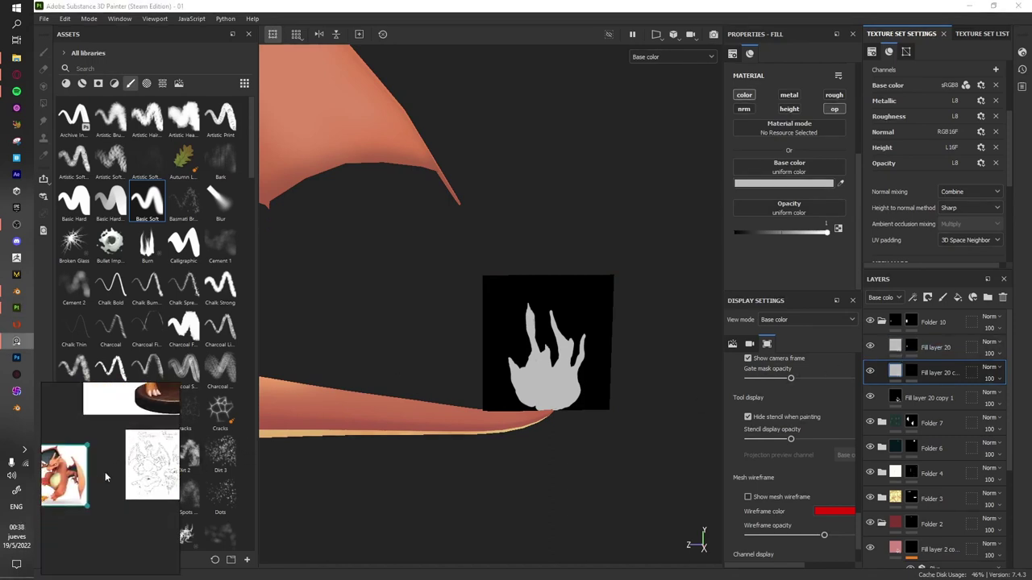
pyautogui.scroll(3, 105, 478)
pyautogui.scroll(2, 91, 473)
pyautogui.scroll(2, 91, 474)
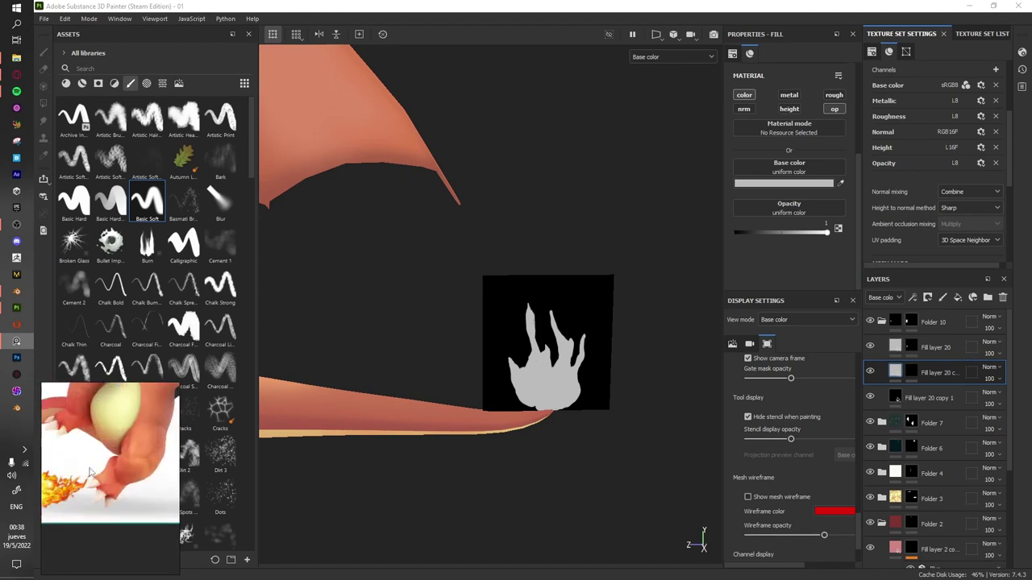
pyautogui.click(927, 348)
pyautogui.click(813, 183)
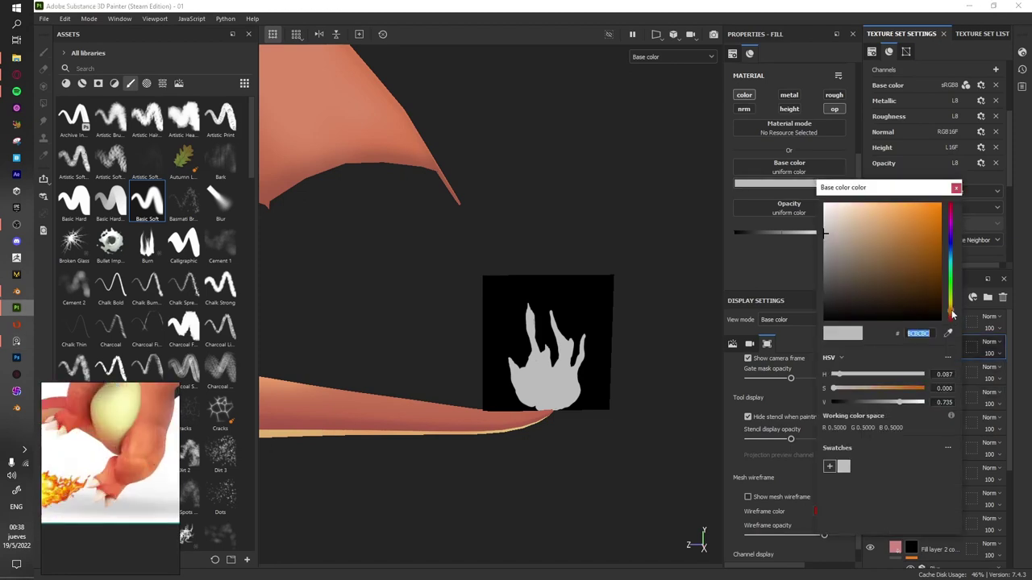
pyautogui.moveTo(843, 260); pyautogui.dragTo(936, 208)
# - Set the duplicate fill layer's base colour to red and reselect its mask
pyautogui.click(903, 372)
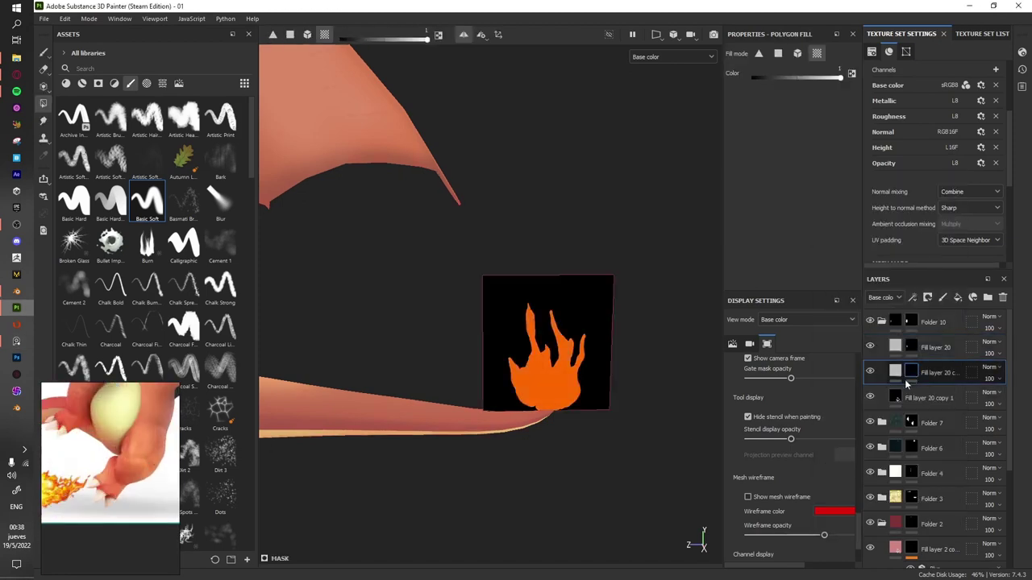
pyautogui.click(895, 372)
pyautogui.click(787, 181)
pyautogui.click(941, 209)
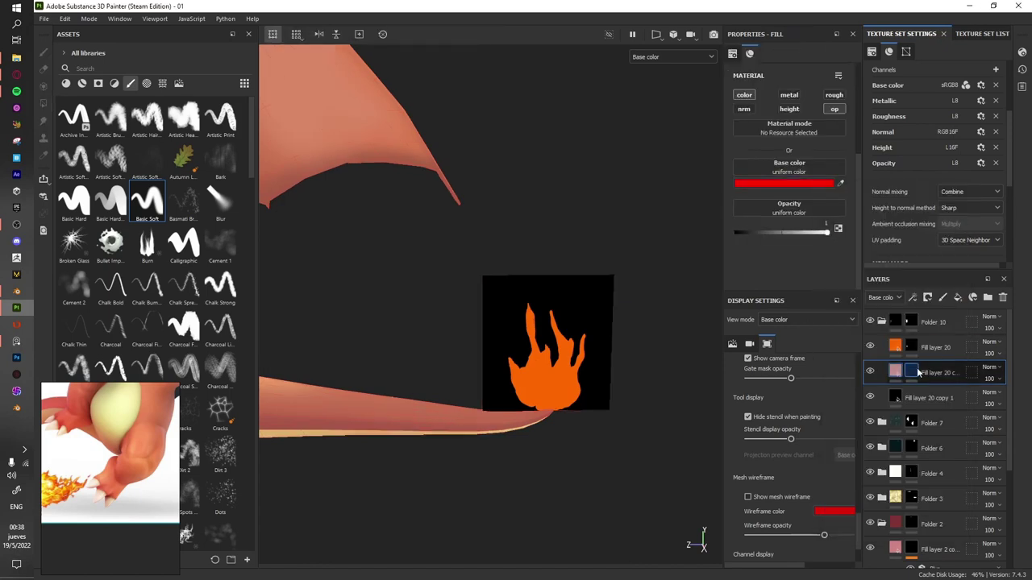
pyautogui.click(911, 373)
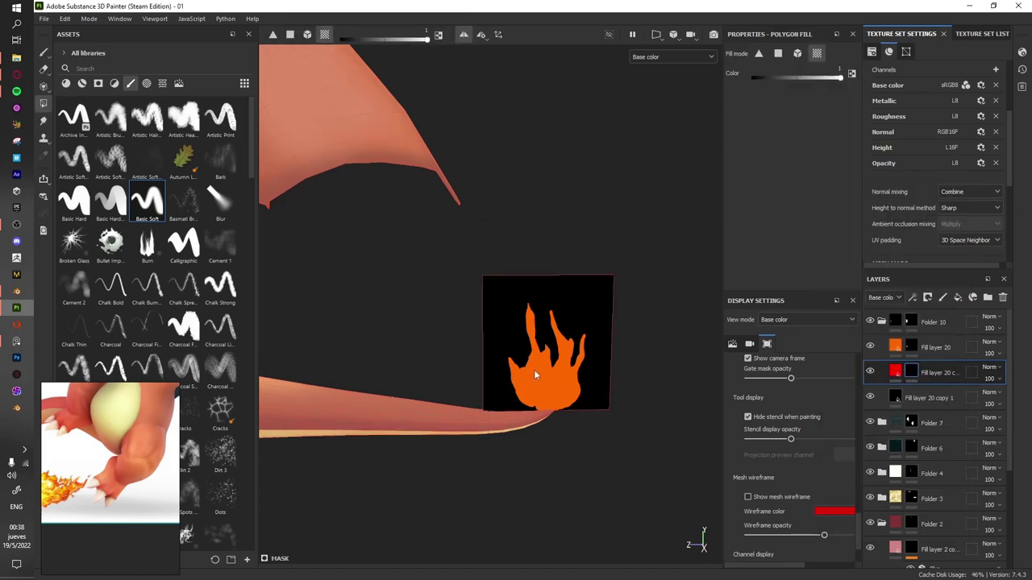
pyautogui.click(45, 53)
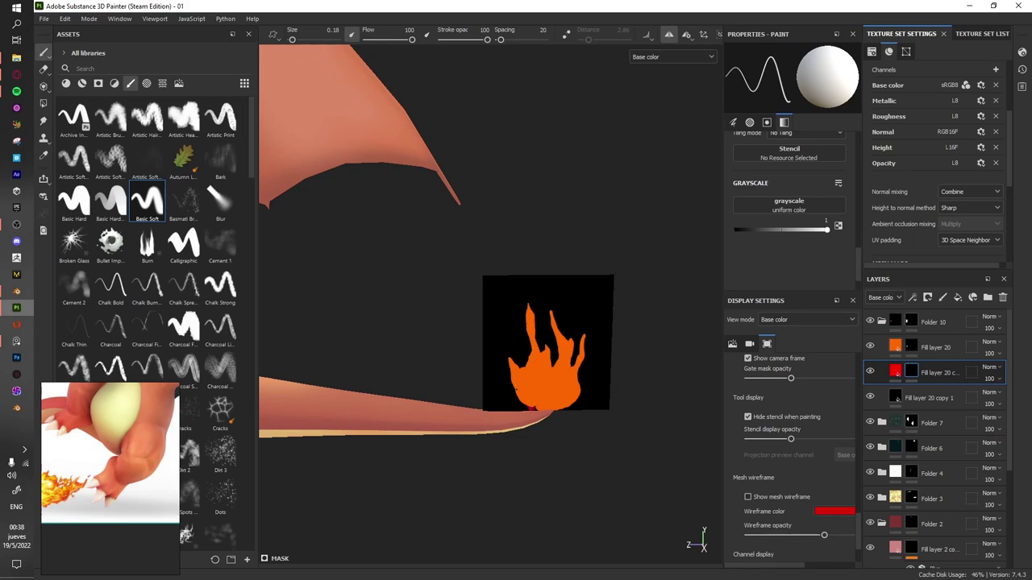
# - Paint red flame up the left side on the red layer's mask with an enlarged brush
pyautogui.keyDown('ctrl'); pyautogui.moveTo(532, 410); pyautogui.dragTo(565, 409, button='right'); pyautogui.keyUp('ctrl')
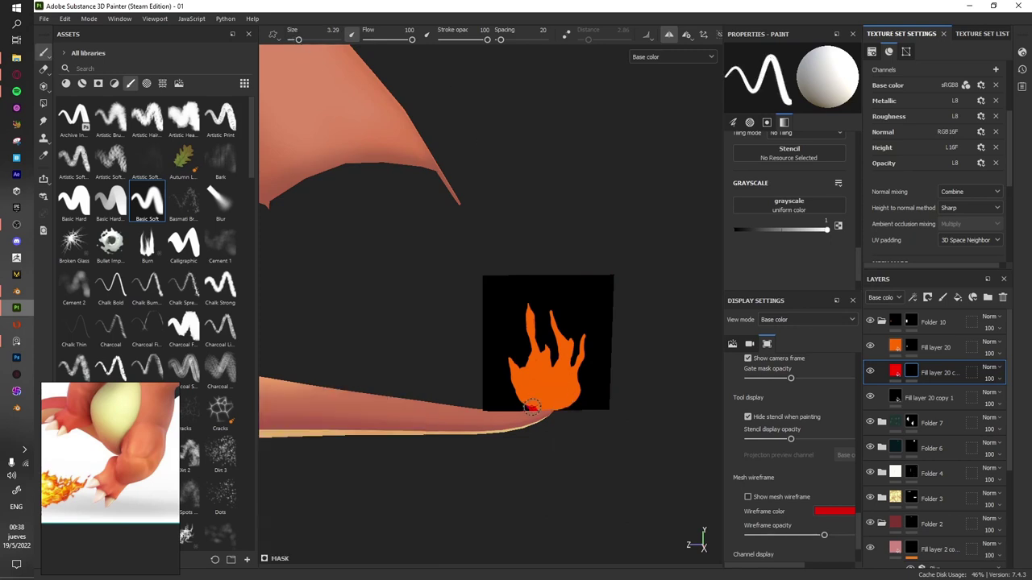
pyautogui.moveTo(528, 403)
pyautogui.mouseDown()
pyautogui.moveTo(513, 345)
pyautogui.moveTo(571, 333)
pyautogui.mouseUp()
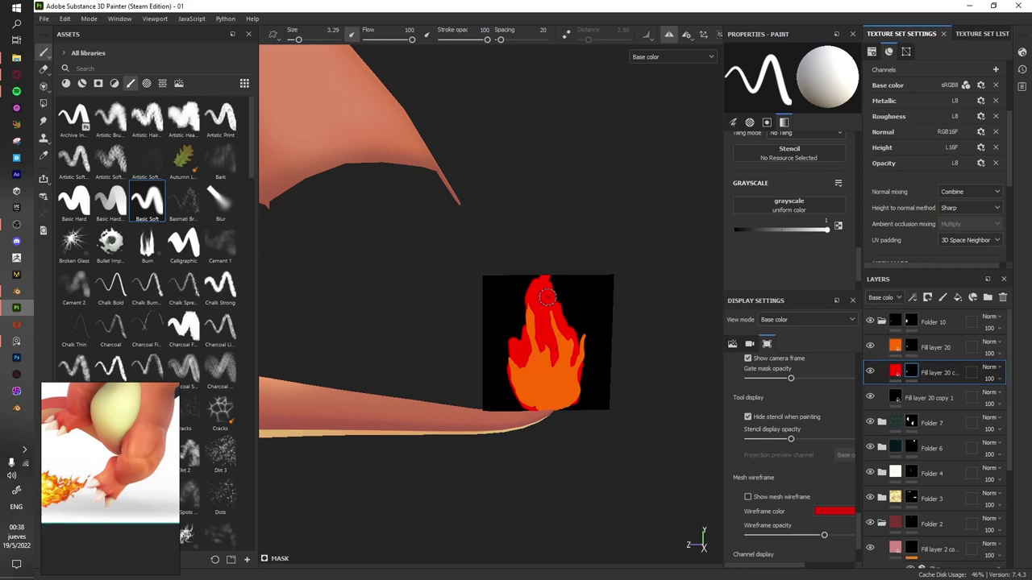
pyautogui.keyDown('ctrl'); pyautogui.moveTo(564, 311); pyautogui.dragTo(558, 284, button='right'); pyautogui.keyUp('ctrl')
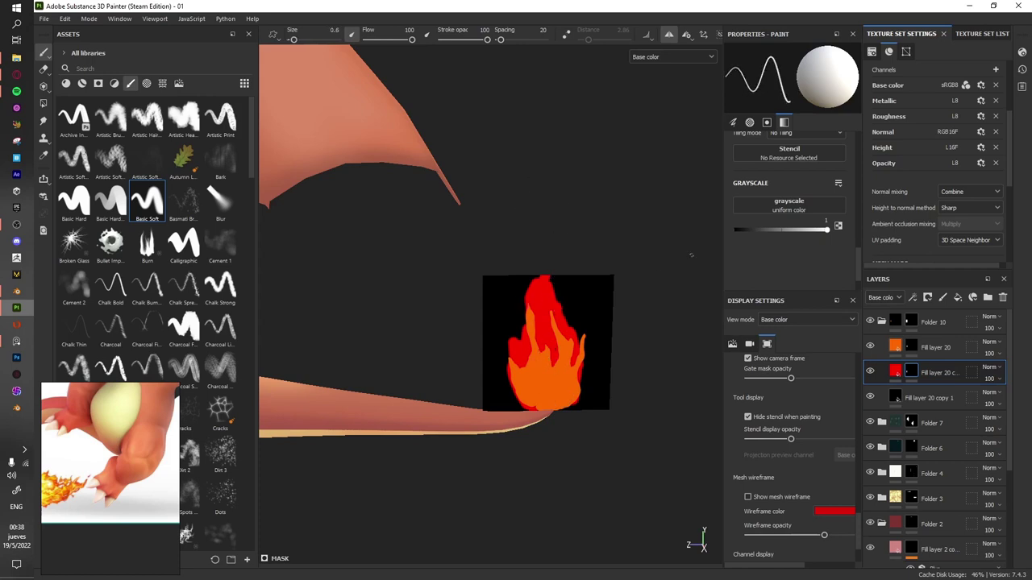
pyautogui.press('x')
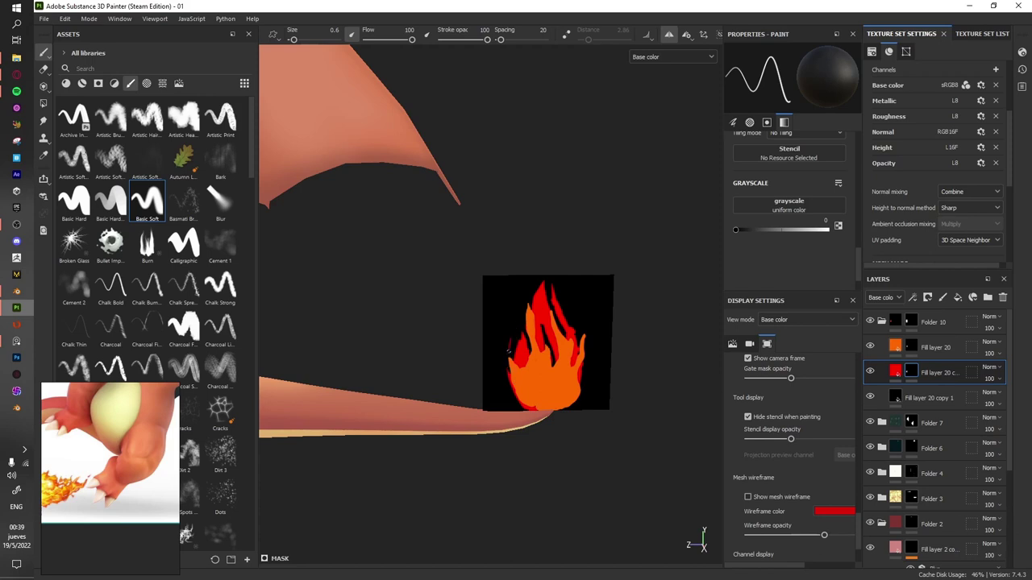
# - Paint dark streaks into the masks of orange Fill layer 20 and the red copy
pyautogui.click(935, 346)
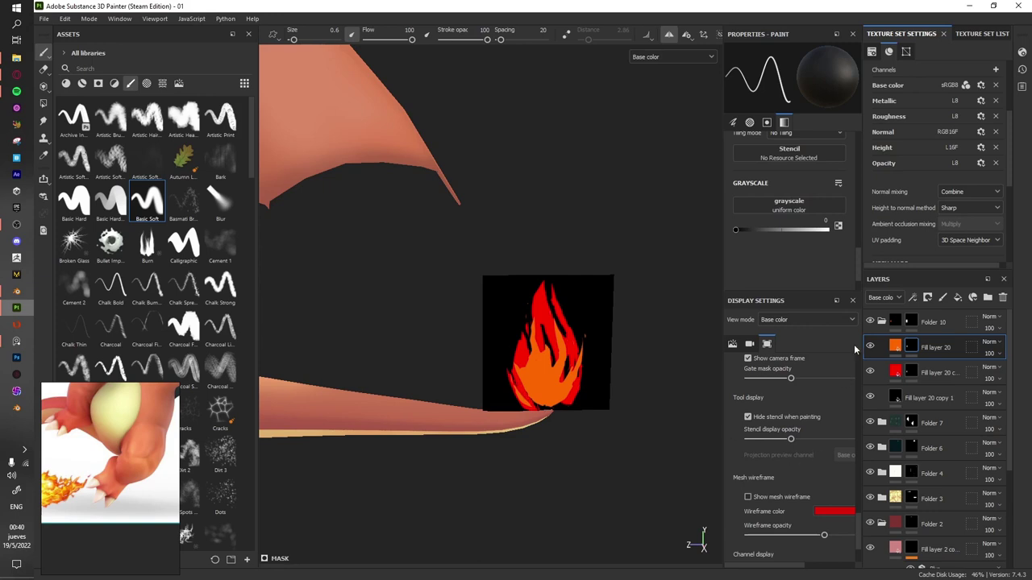
pyautogui.click(927, 372)
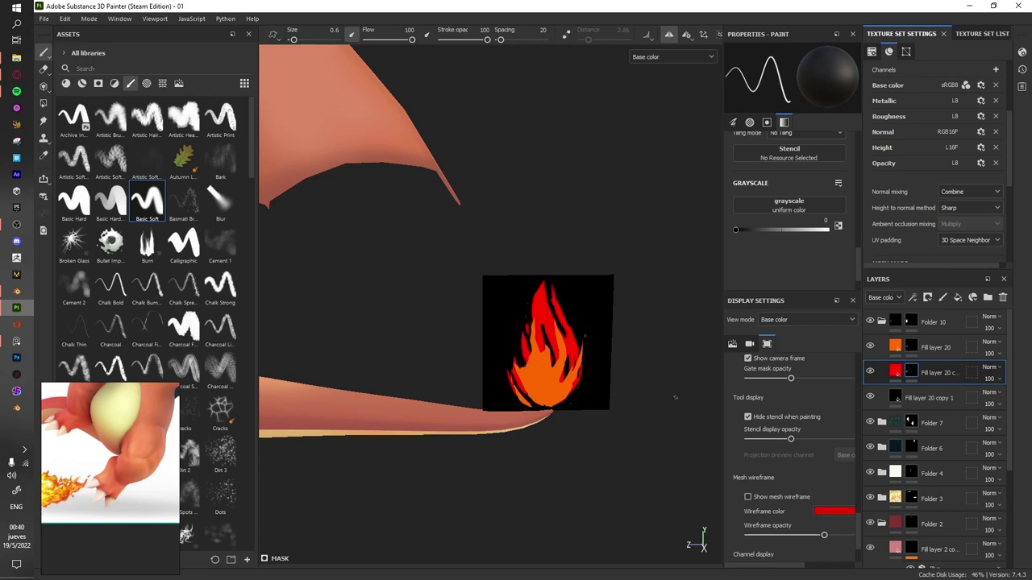
pyautogui.scroll(-1, 618, 368)
pyautogui.scroll(-3, 598, 366)
pyautogui.scroll(2, 598, 365)
pyautogui.scroll(-2, 582, 383)
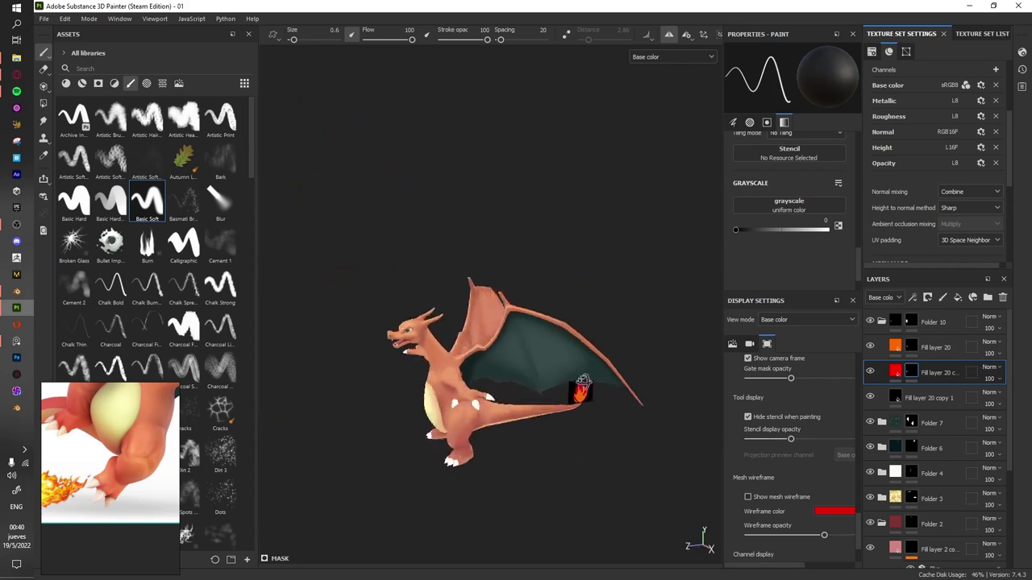
pyautogui.moveTo(582, 380)
pyautogui.keyDown('alt'); pyautogui.mouseDown()
pyautogui.moveTo(603, 375)
pyautogui.moveTo(538, 387)
pyautogui.mouseUp(); pyautogui.keyUp('alt')
pyautogui.scroll(3, 537, 387)
# - Duplicate Fill layer 20 and apply a mask option to the new copy
pyautogui.scroll(2, 509, 320)
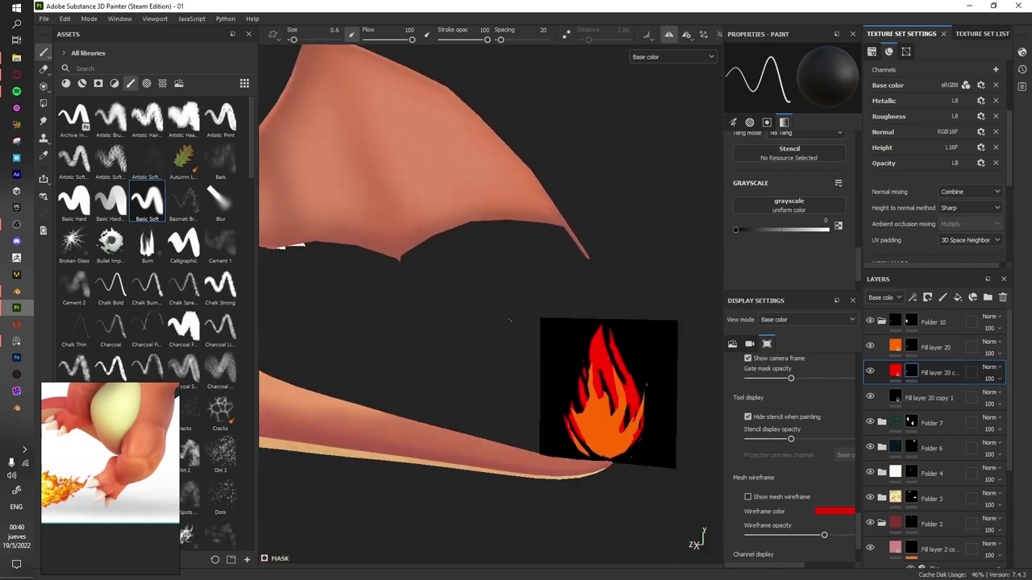
pyautogui.scroll(-1, 509, 319)
pyautogui.scroll(1, 524, 346)
pyautogui.scroll(2, 562, 396)
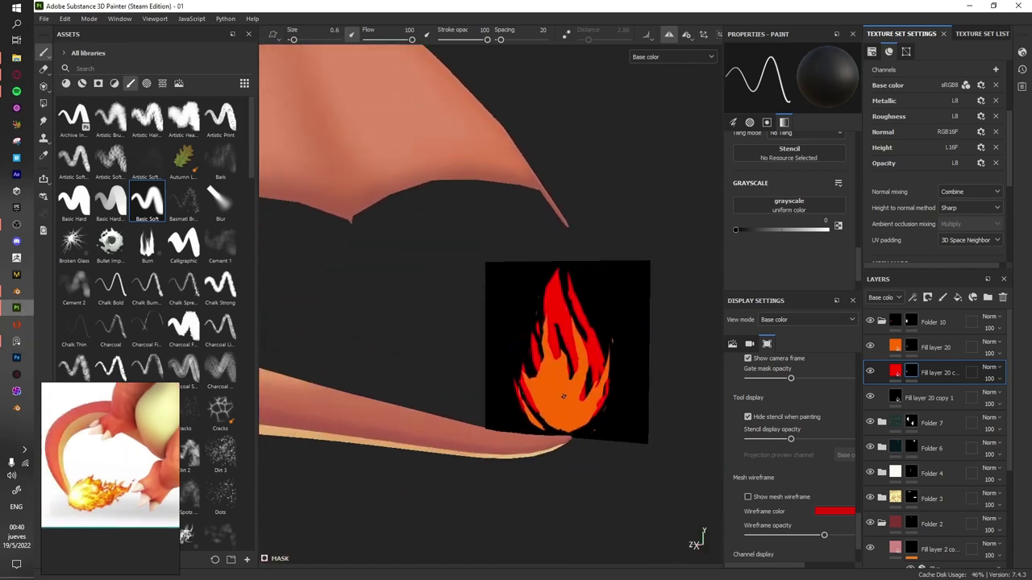
pyautogui.keyDown('alt'); pyautogui.moveTo(562, 396); pyautogui.dragTo(548, 387); pyautogui.keyUp('alt')
pyautogui.scroll(1, 548, 387)
pyautogui.scroll(-1, 548, 387)
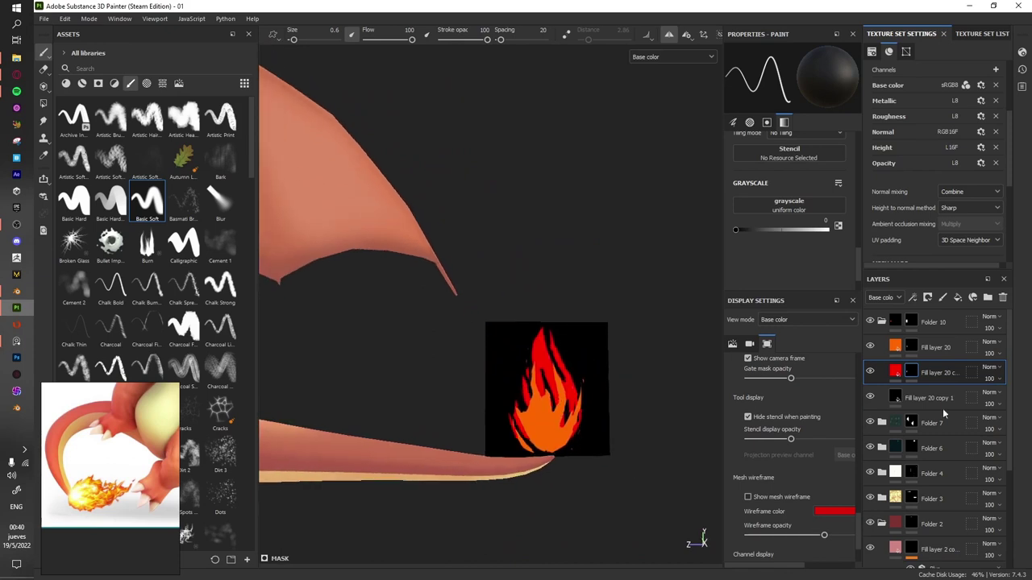
pyautogui.click(948, 351)
pyautogui.hotkey('ctrl', 'd')
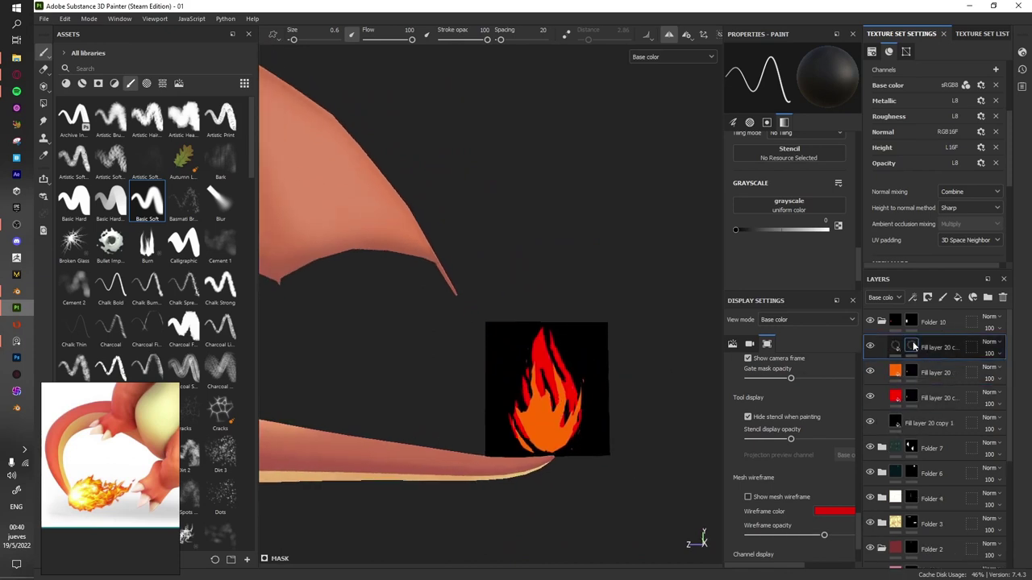
pyautogui.rightClick(913, 345)
pyautogui.click(928, 169)
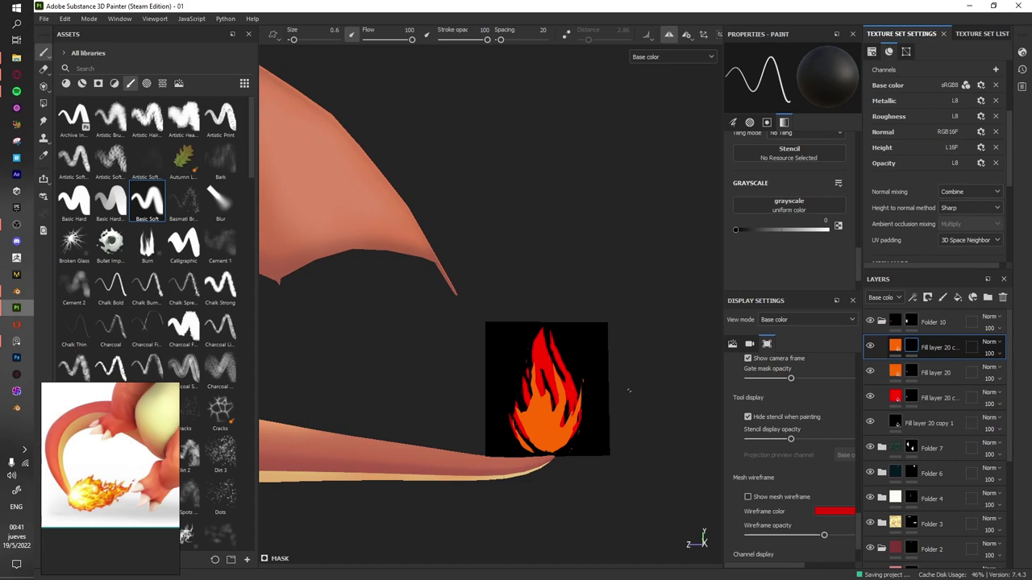
# - Lighten the new layer to pale orange and paint a white inner core into its mask
pyautogui.click(934, 397)
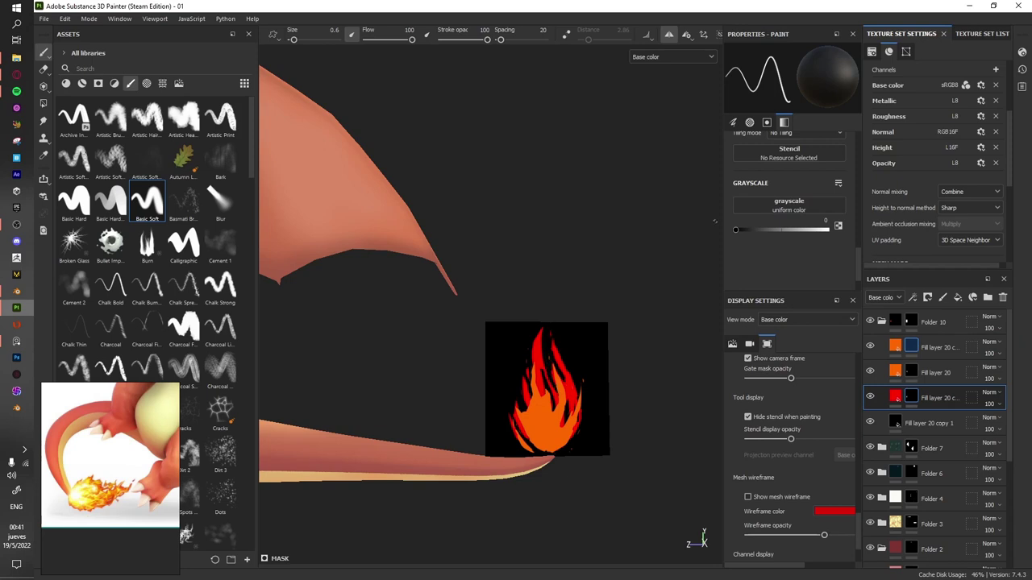
pyautogui.click(933, 346)
pyautogui.click(787, 183)
pyautogui.moveTo(856, 251); pyautogui.dragTo(862, 218)
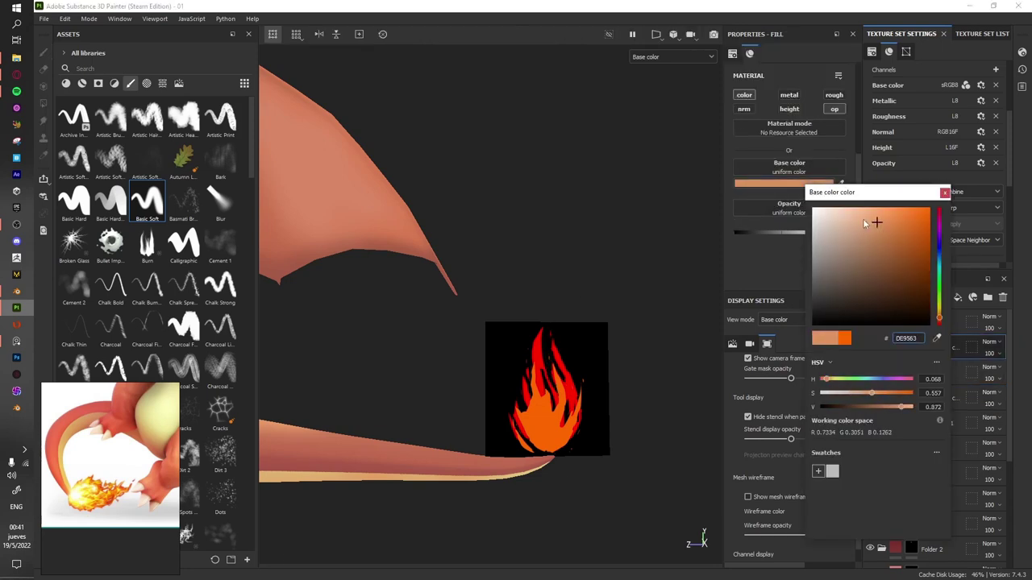
pyautogui.press('Escape')
pyautogui.click(911, 347)
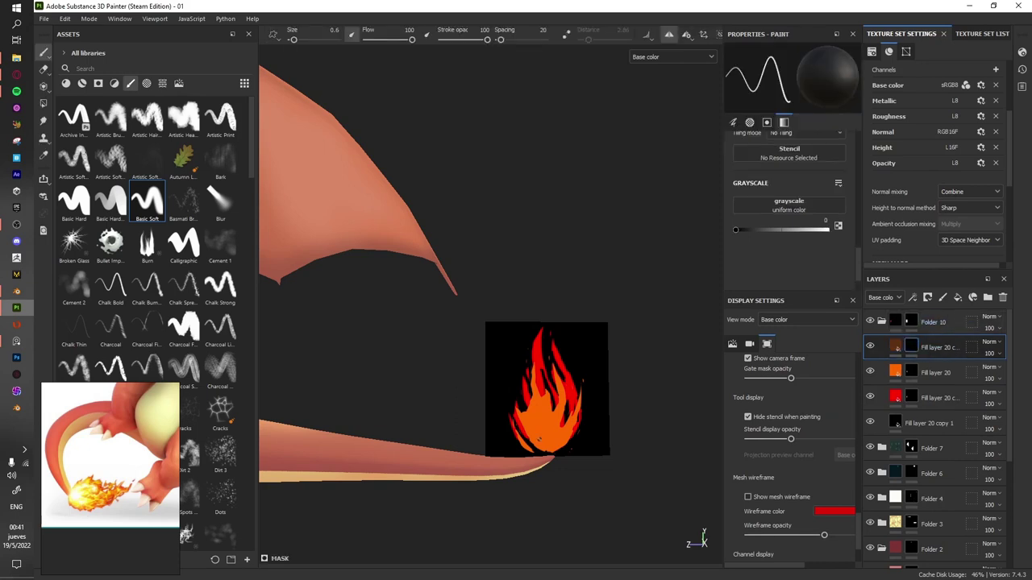
pyautogui.press('x')
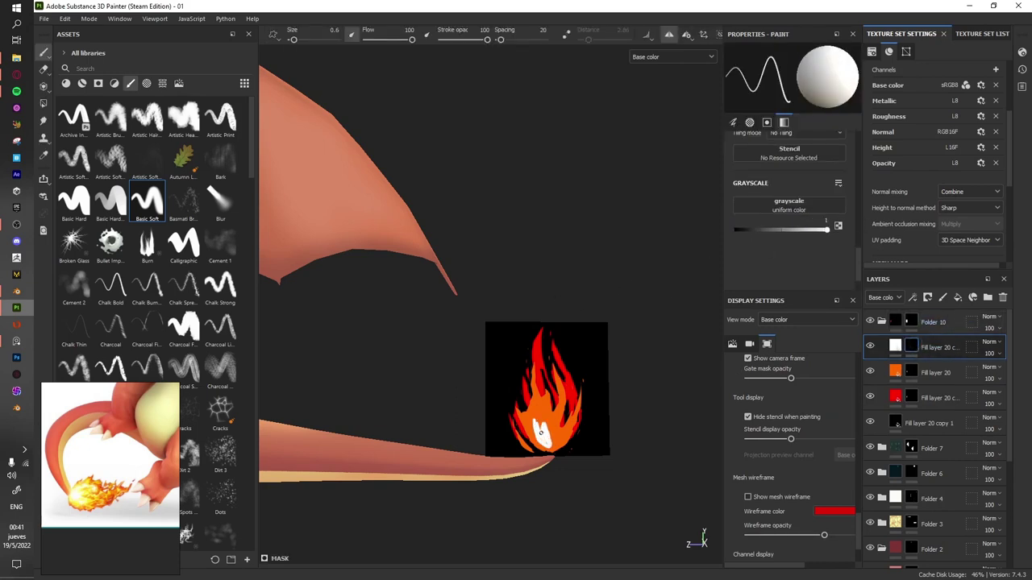
pyautogui.moveTo(540, 432)
pyautogui.mouseDown()
pyautogui.moveTo(549, 437)
pyautogui.moveTo(557, 424)
pyautogui.mouseUp()
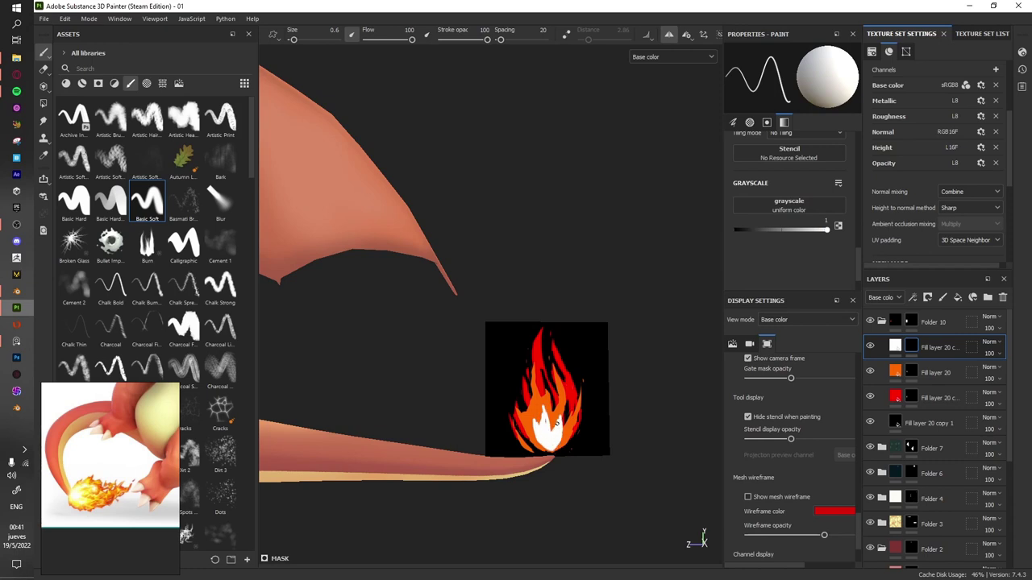
# - Add a Blur filter of about 3.2 to the pale flame core layer
pyautogui.rightClick(891, 377)
pyautogui.click(791, 81)
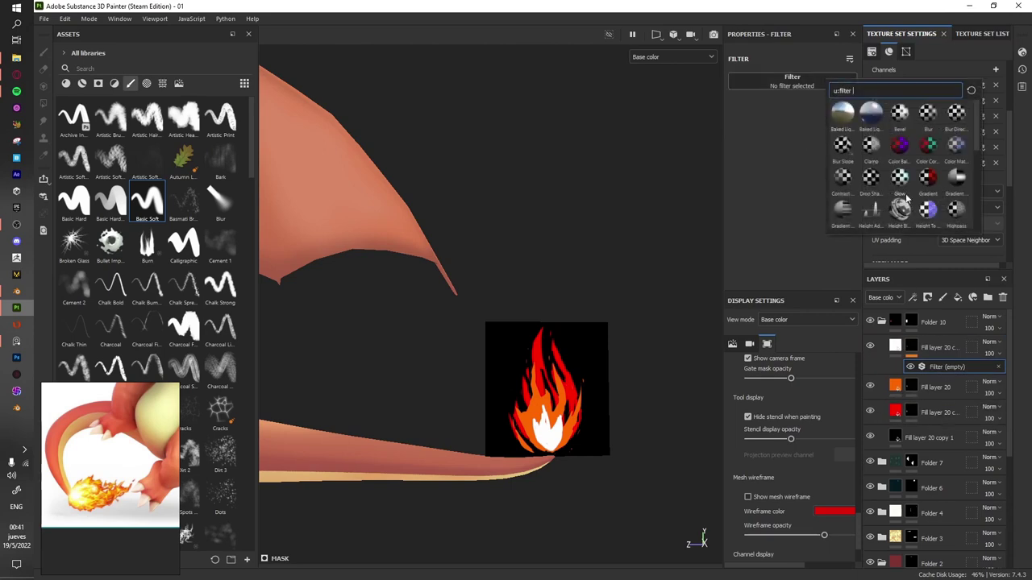
pyautogui.click(870, 181)
pyautogui.moveTo(744, 135); pyautogui.dragTo(766, 139)
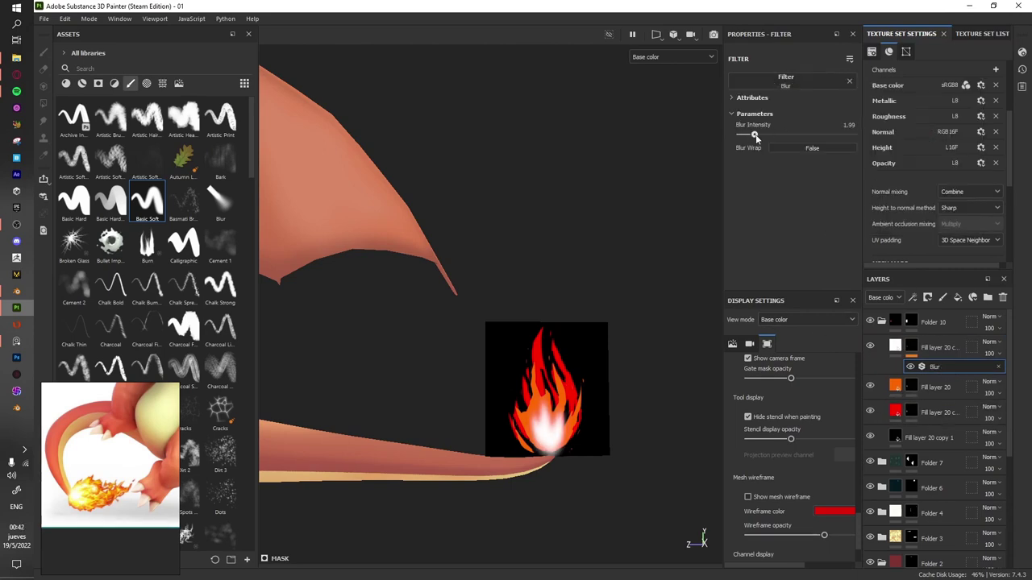
pyautogui.click(938, 386)
pyautogui.click(940, 366)
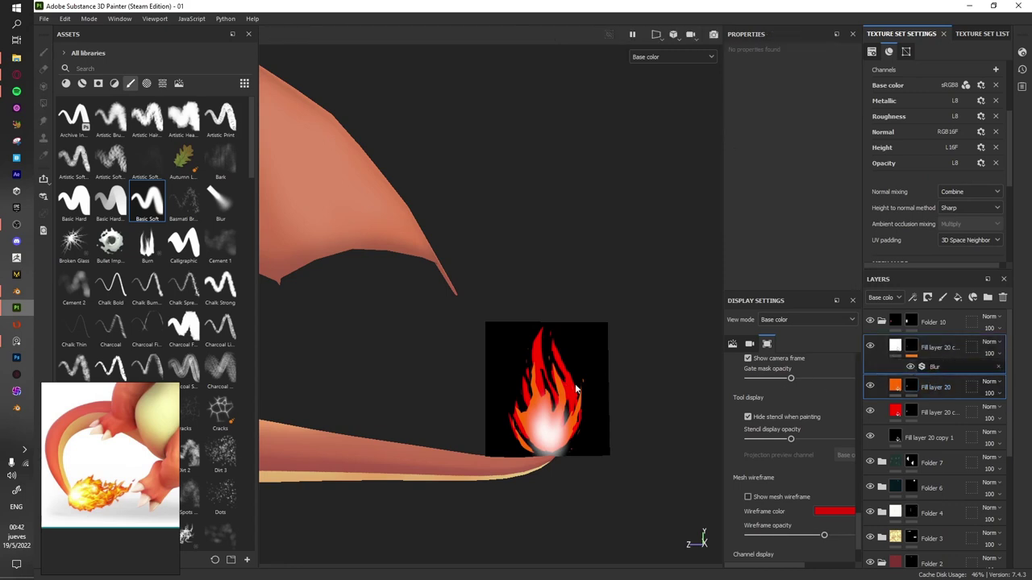
# - Group the glow and orange layers into Folder 11, with the flame mask pasted into its mask
pyautogui.rightClick(932, 348)
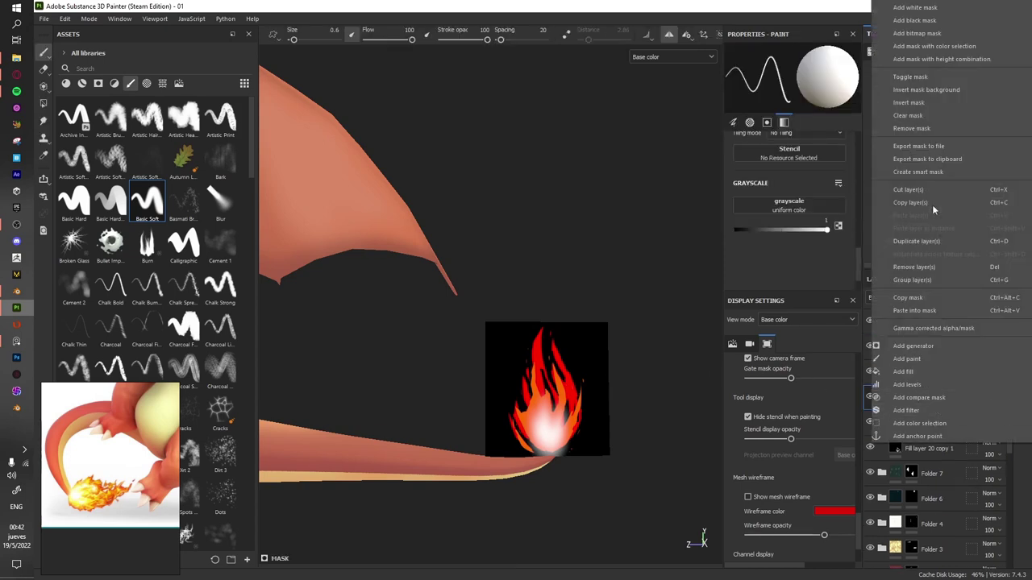
pyautogui.click(930, 374)
pyautogui.keyDown('ctrl'); pyautogui.click(927, 348); pyautogui.keyUp('ctrl')
pyautogui.rightClick(927, 349)
pyautogui.click(941, 346)
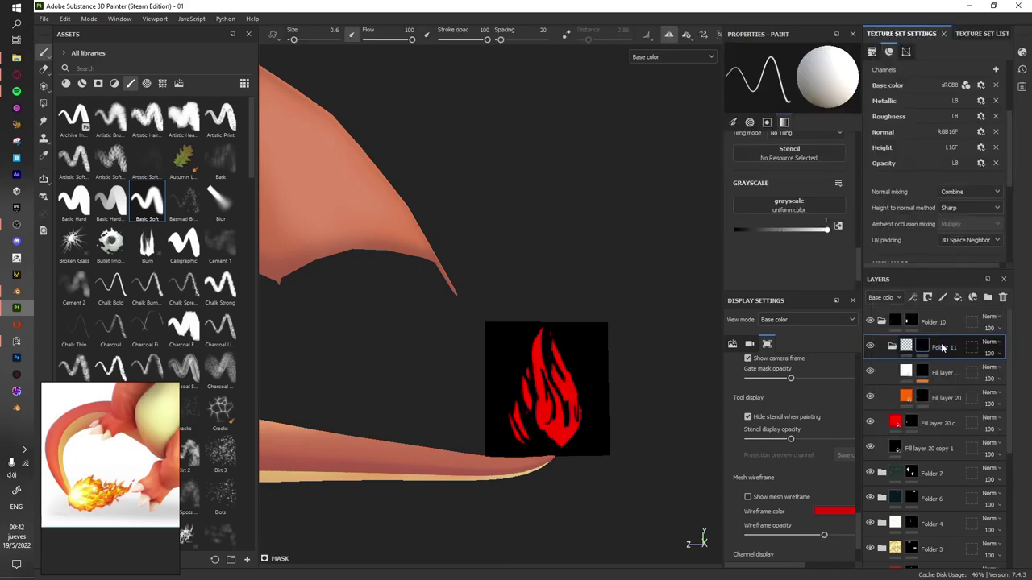
pyautogui.rightClick(927, 345)
pyautogui.click(847, 368)
pyautogui.click(906, 371)
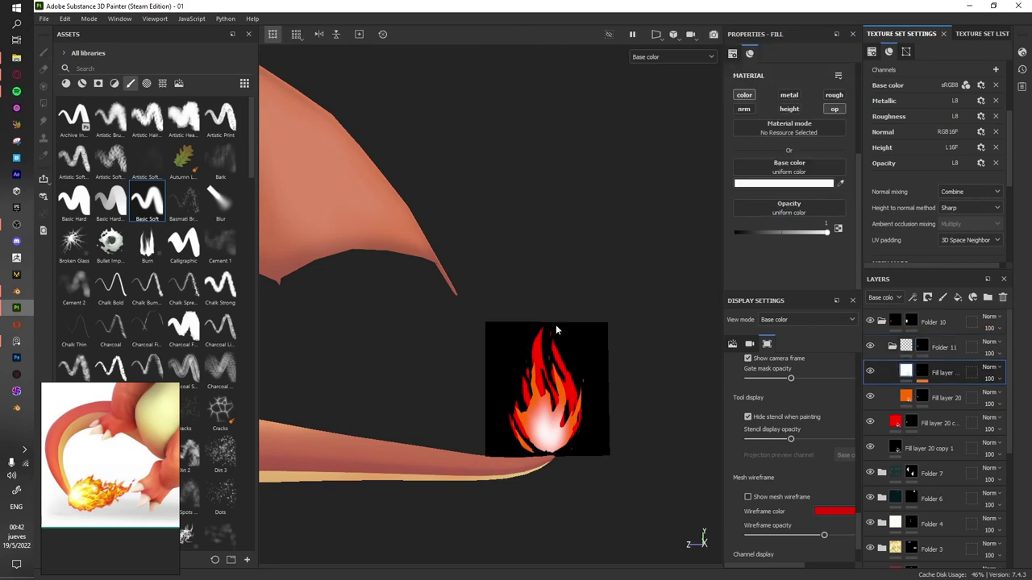
# - Set the glow layer's base colour to pale yellow
pyautogui.click(820, 187)
pyautogui.moveTo(916, 227)
pyautogui.mouseDown()
pyautogui.moveTo(907, 209)
pyautogui.moveTo(924, 209)
pyautogui.mouseUp()
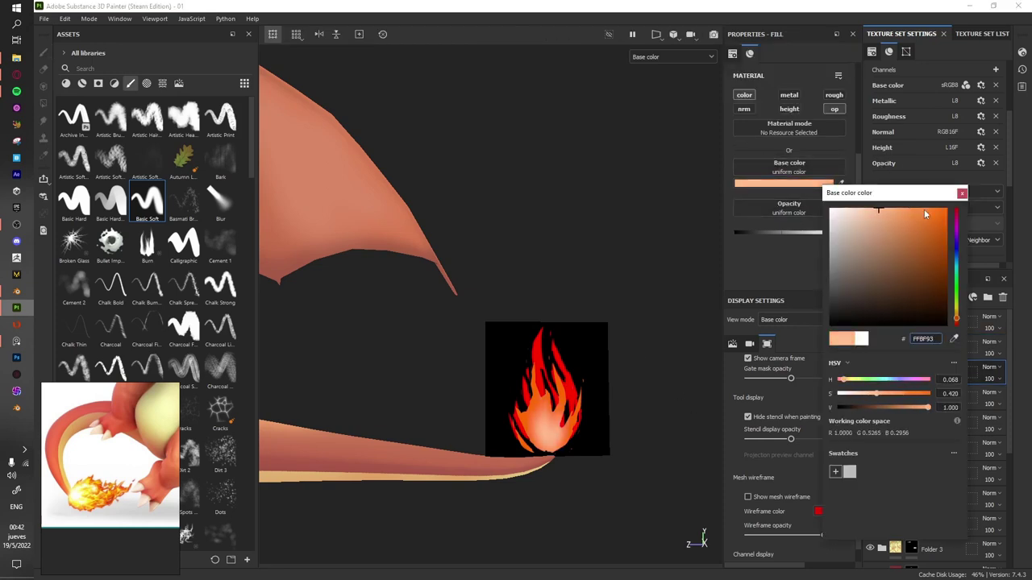
pyautogui.click(957, 310)
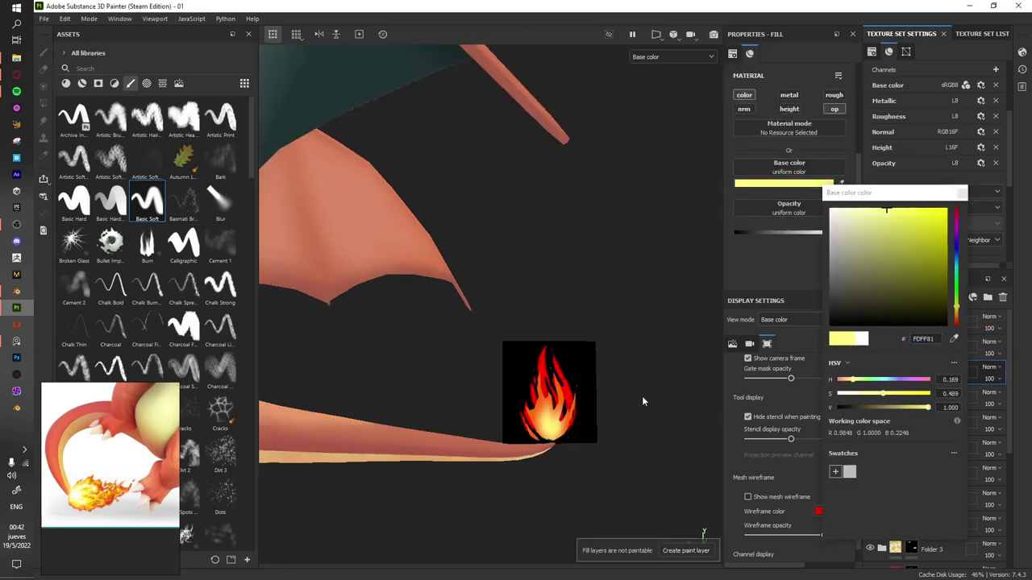
pyautogui.scroll(-5, 625, 396)
pyautogui.moveTo(625, 395)
pyautogui.keyDown('alt'); pyautogui.mouseDown()
pyautogui.moveTo(553, 428)
pyautogui.moveTo(929, 213)
pyautogui.mouseUp(); pyautogui.keyUp('alt')
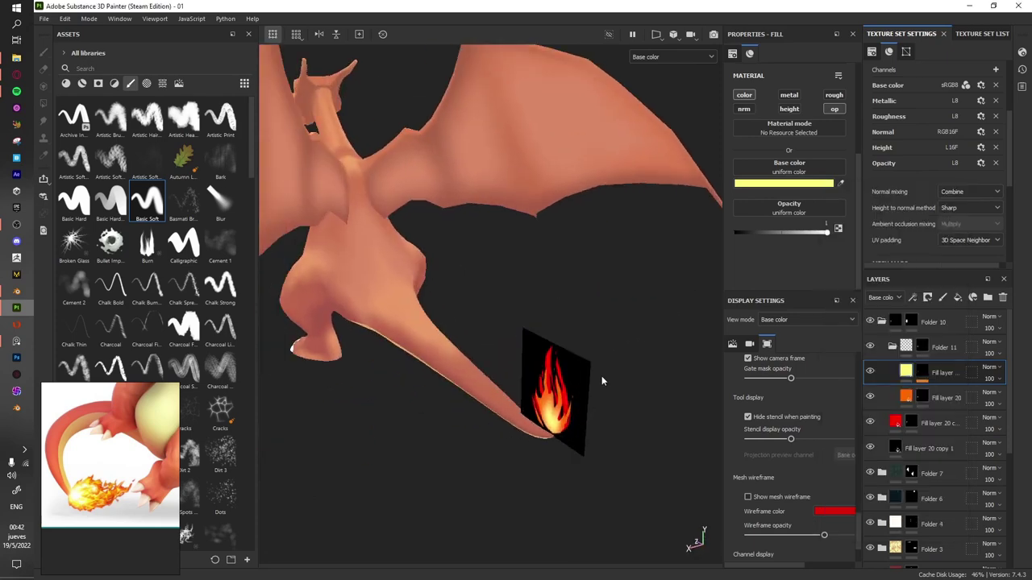
pyautogui.scroll(-5, 601, 376)
pyautogui.moveTo(540, 383)
pyautogui.keyDown('alt'); pyautogui.mouseDown()
pyautogui.moveTo(575, 350)
pyautogui.moveTo(507, 329)
pyautogui.moveTo(562, 363)
pyautogui.moveTo(525, 359)
pyautogui.moveTo(545, 382)
pyautogui.moveTo(709, 354)
pyautogui.moveTo(689, 349)
pyautogui.mouseUp(); pyautogui.keyUp('alt')
# - Adjust the red layer's colour and make Fill layer 20 a stronger orange
pyautogui.click(903, 422)
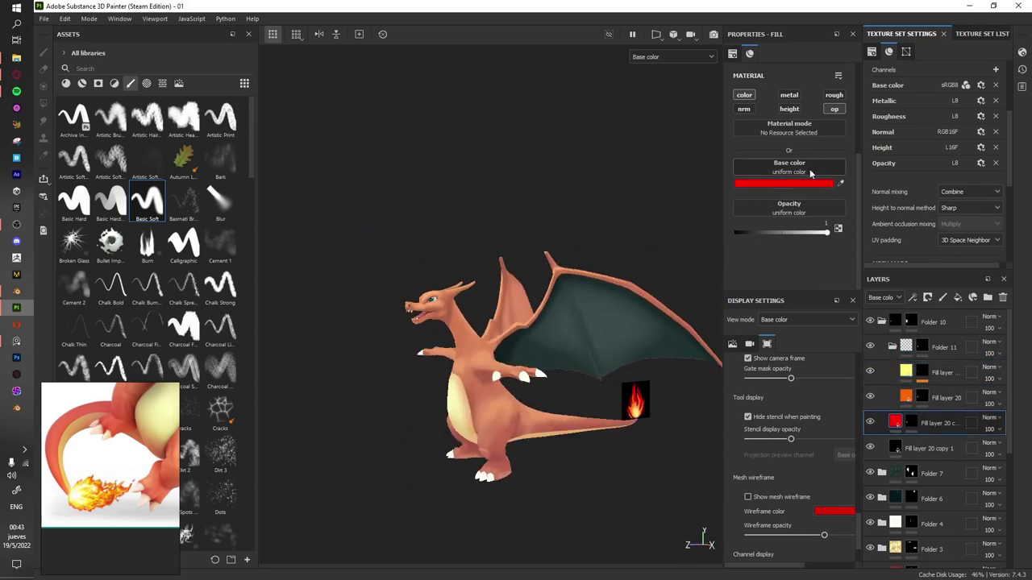
pyautogui.click(784, 183)
pyautogui.moveTo(897, 226)
pyautogui.mouseDown()
pyautogui.moveTo(893, 216)
pyautogui.moveTo(842, 215)
pyautogui.moveTo(879, 221)
pyautogui.mouseUp()
pyautogui.click(919, 398)
pyautogui.click(784, 183)
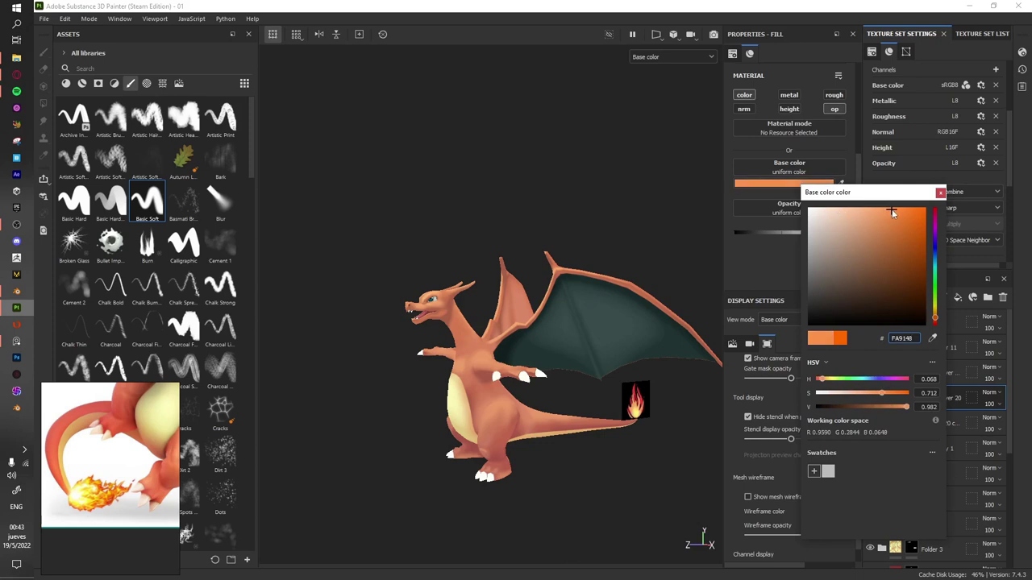
pyautogui.keyDown('alt'); pyautogui.moveTo(564, 339); pyautogui.dragTo(629, 329); pyautogui.keyUp('alt')
pyautogui.scroll(5, 629, 329)
pyautogui.click(940, 192)
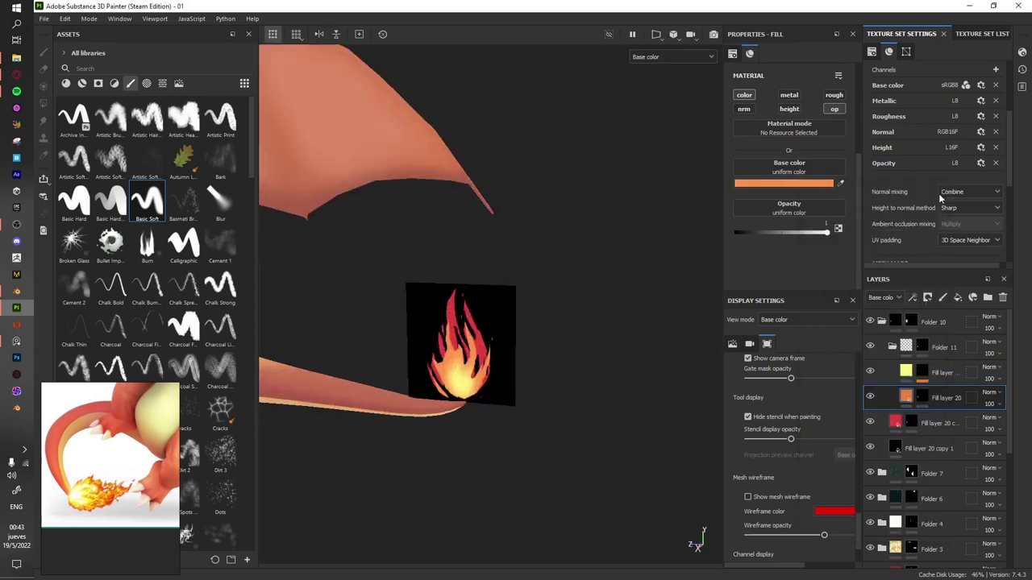
pyautogui.click(950, 422)
# - Group the red fill layer into Folder 12 and paste the flame mask onto the folder
pyautogui.hotkey('ctrl', 'g')
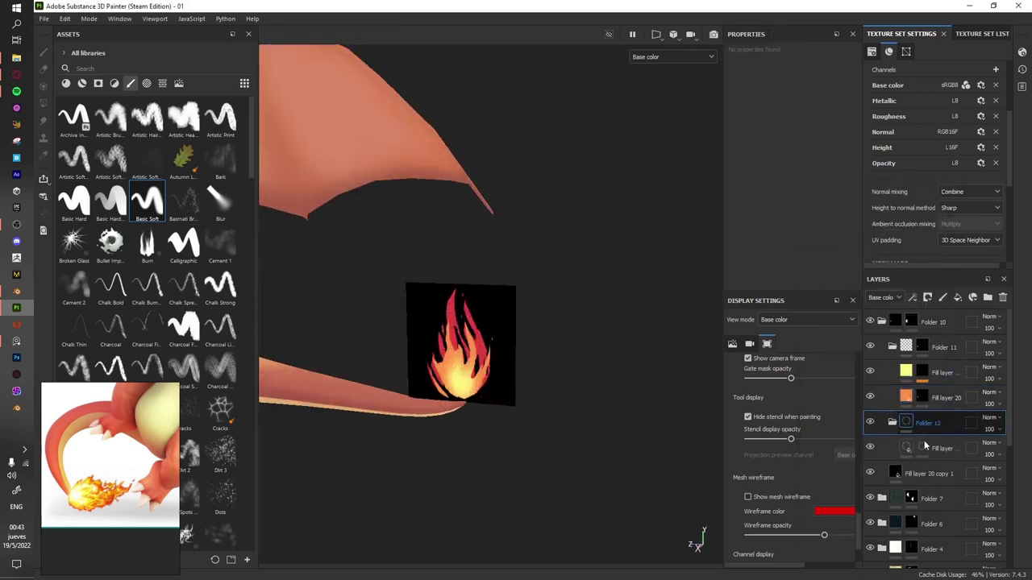
pyautogui.rightClick(935, 426)
pyautogui.click(915, 23)
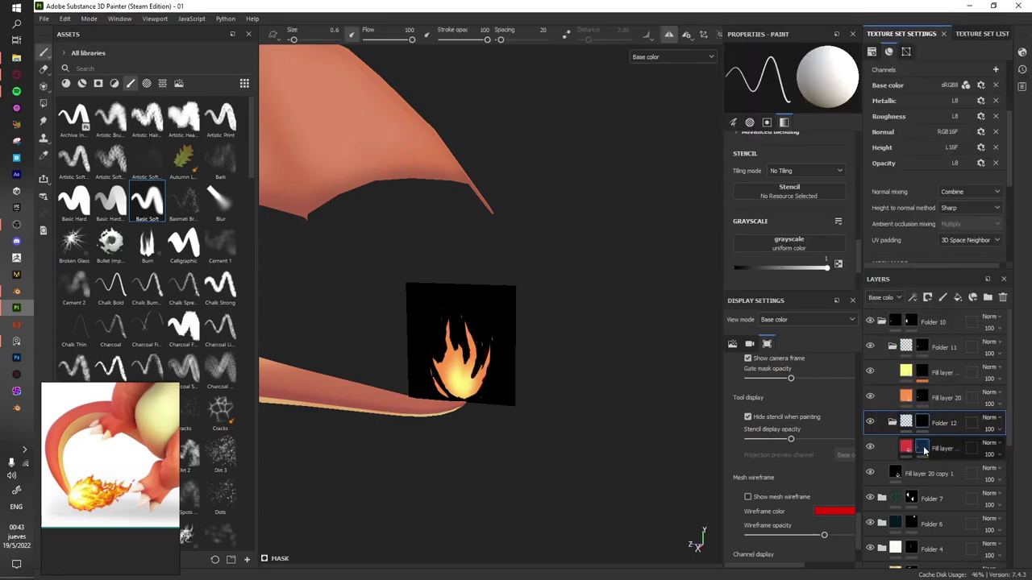
pyautogui.rightClick(935, 427)
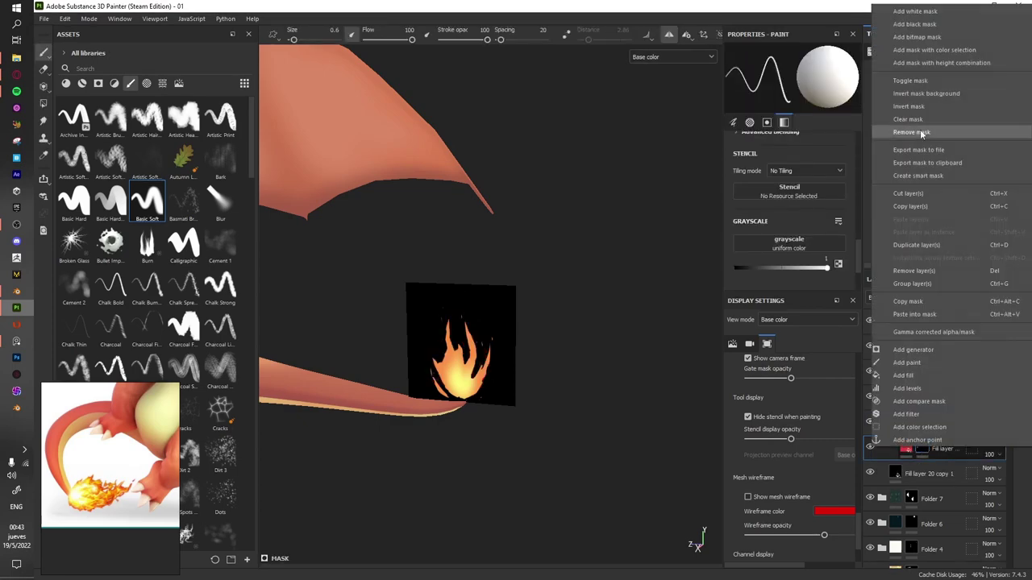
pyautogui.click(934, 300)
pyautogui.rightClick(926, 429)
pyautogui.click(928, 311)
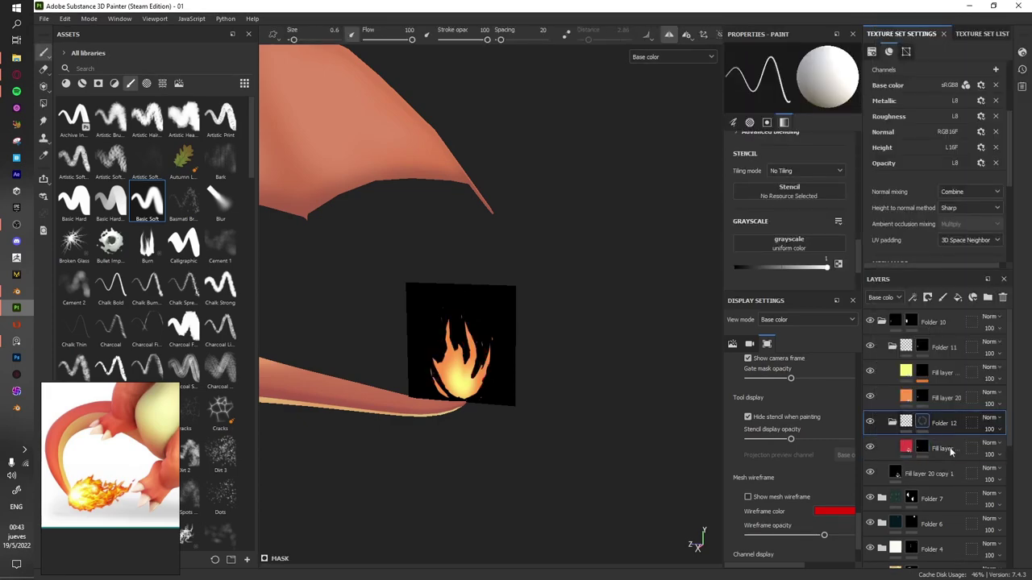
# - Duplicate the red fill layer, clear its mask, and make its base colour pink E28282
pyautogui.click(953, 449)
pyautogui.hotkey('ctrl', 'd')
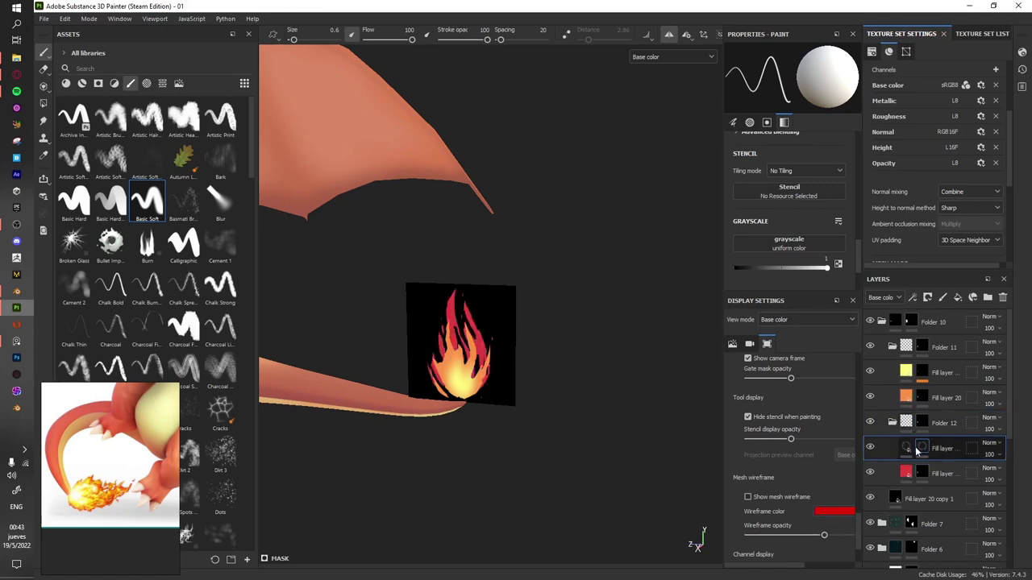
pyautogui.rightClick(918, 239)
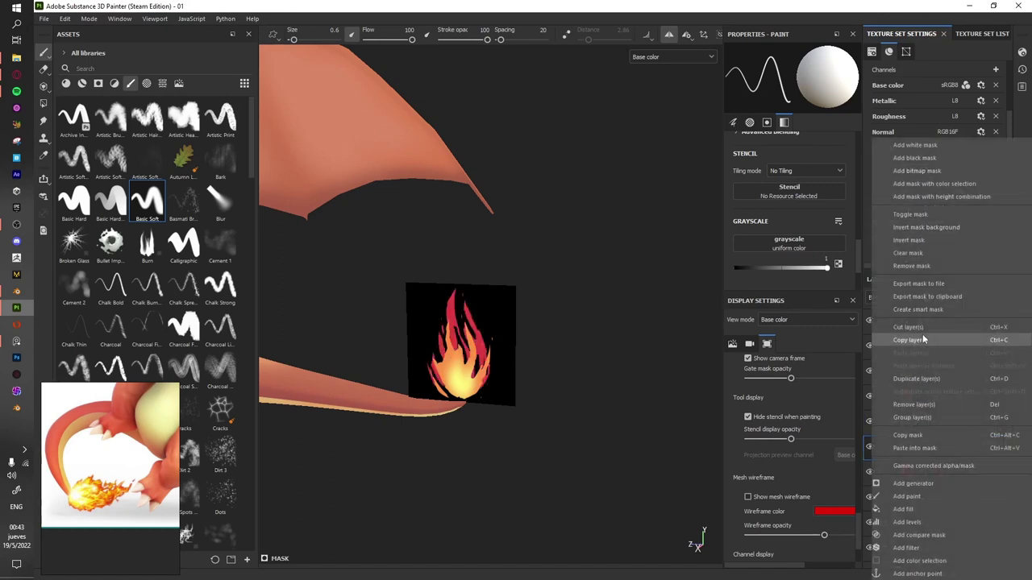
pyautogui.click(908, 253)
pyautogui.click(810, 183)
pyautogui.click(870, 226)
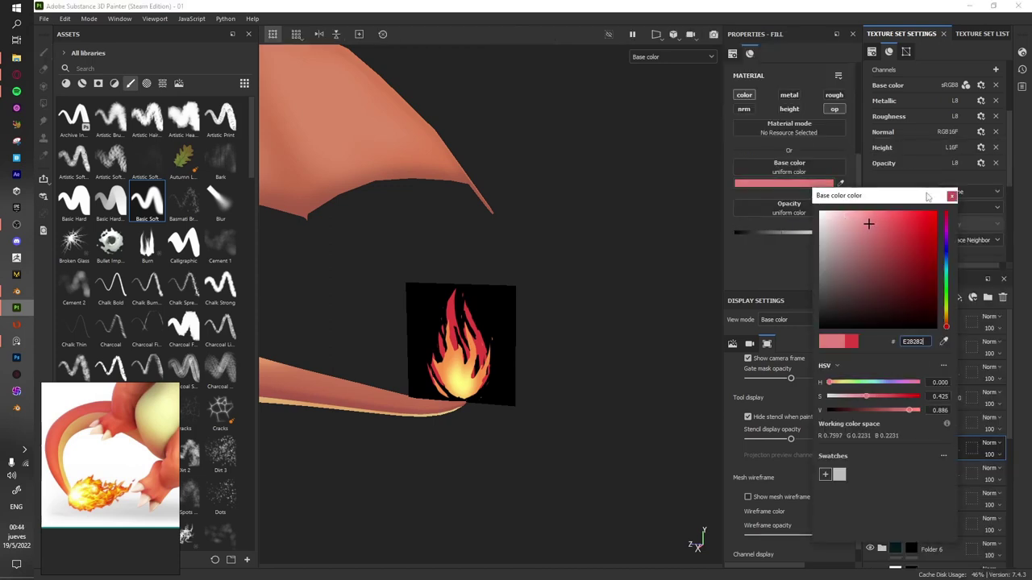
pyautogui.click(923, 452)
# - Add a Blur filter to the pink layer with intensity raised to about 10.26
pyautogui.click(923, 449)
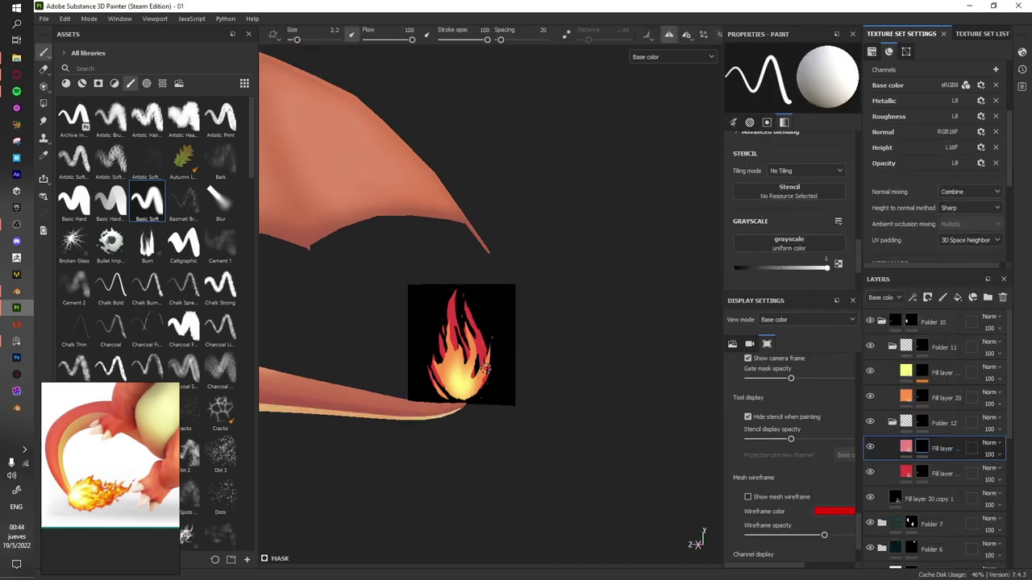
pyautogui.keyDown('alt'); pyautogui.moveTo(486, 367); pyautogui.dragTo(506, 354); pyautogui.keyUp('alt')
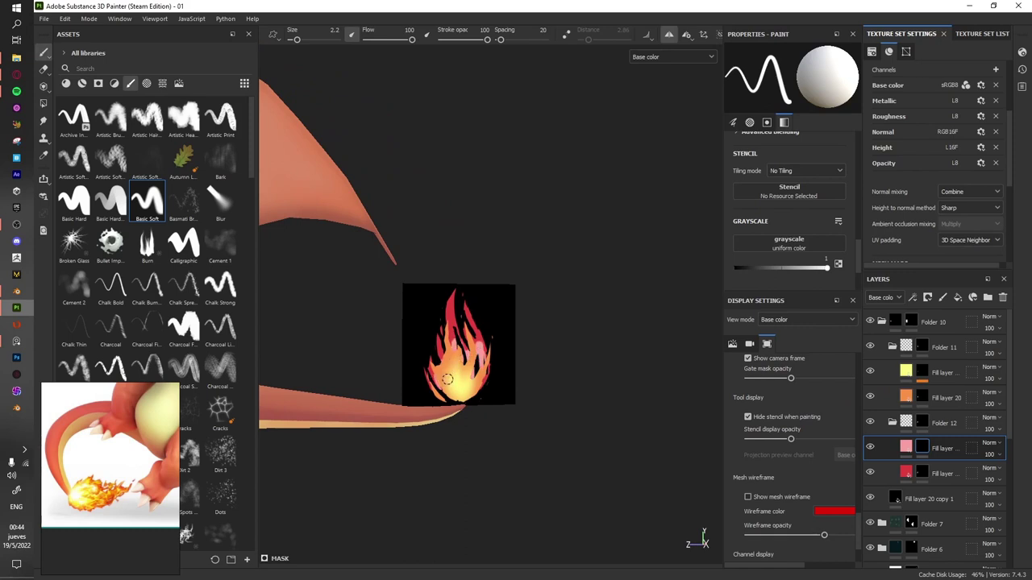
pyautogui.rightClick(927, 450)
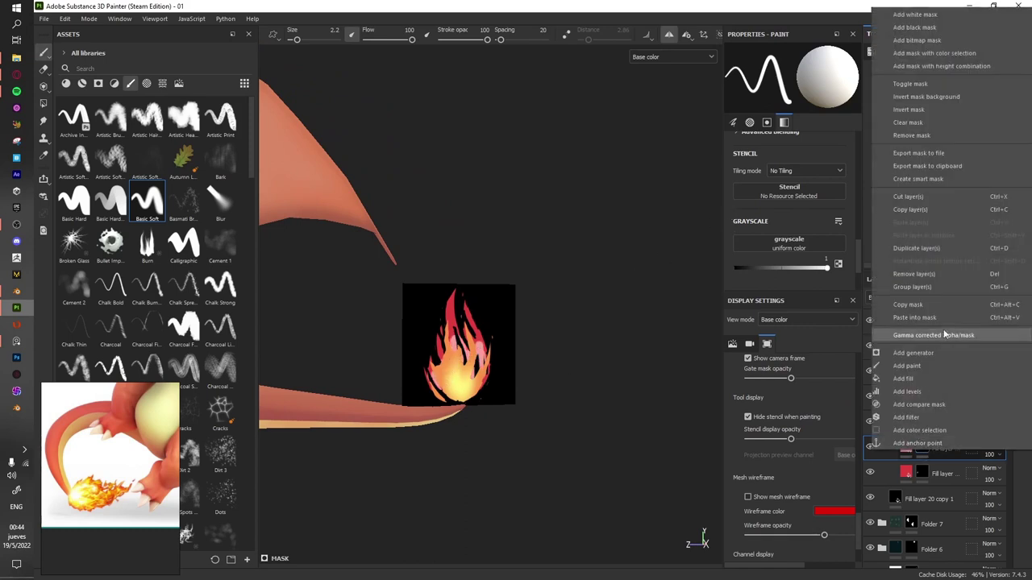
pyautogui.click(932, 390)
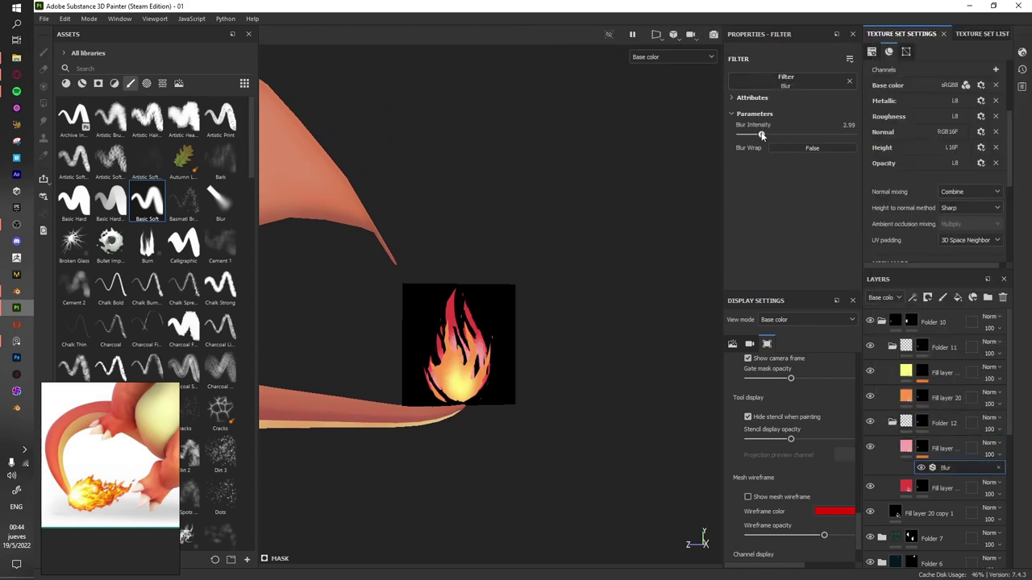
pyautogui.moveTo(804, 134); pyautogui.dragTo(812, 134)
pyautogui.moveTo(597, 328)
pyautogui.keyDown('alt'); pyautogui.mouseDown()
pyautogui.moveTo(517, 292)
pyautogui.moveTo(439, 349)
pyautogui.moveTo(594, 319)
pyautogui.mouseUp(); pyautogui.keyUp('alt')
# - Add a new black-masked fill layer, Fill layer 21, above Fill layer 4
pyautogui.keyDown('alt'); pyautogui.moveTo(553, 368); pyautogui.dragTo(508, 363); pyautogui.keyUp('alt')
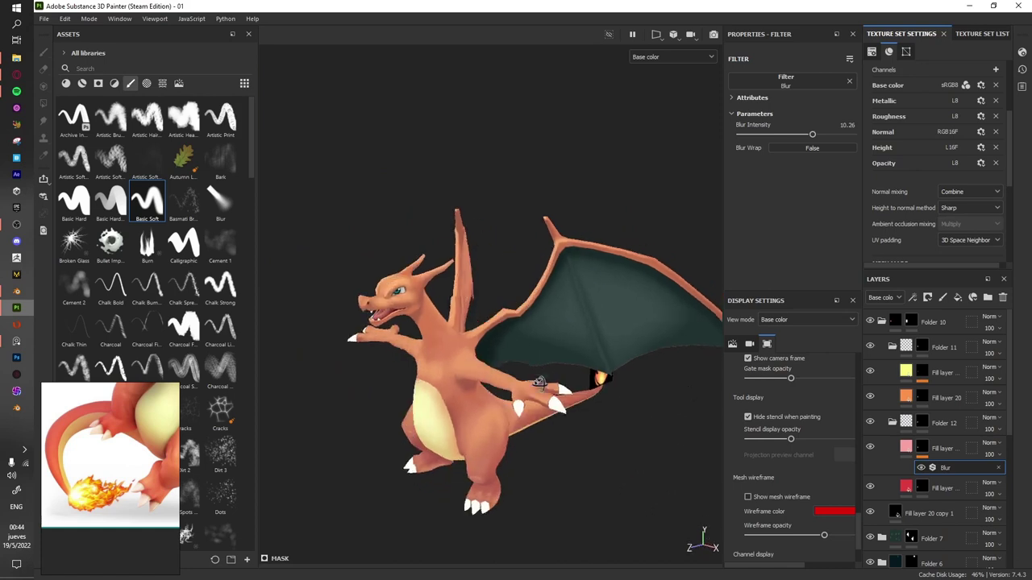
pyautogui.click(881, 321)
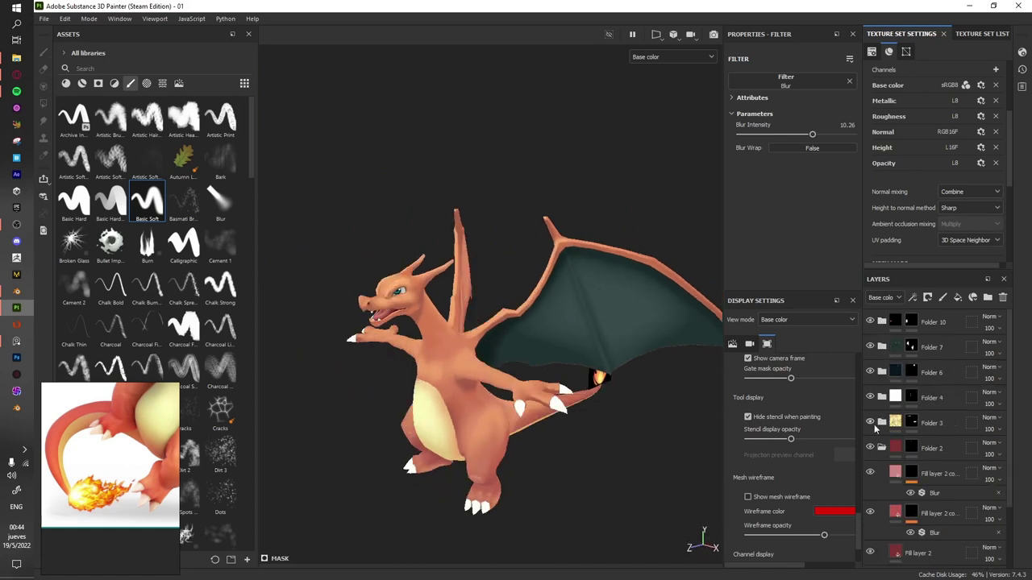
pyautogui.click(881, 397)
pyautogui.click(891, 422)
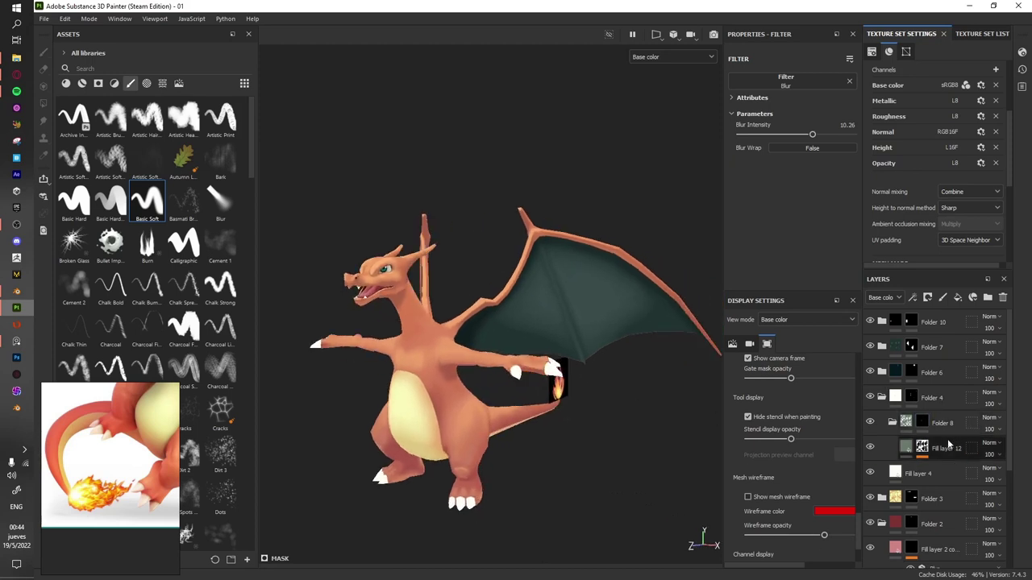
pyautogui.click(892, 422)
pyautogui.click(919, 448)
pyautogui.keyDown('alt'); pyautogui.moveTo(599, 436); pyautogui.dragTo(580, 398); pyautogui.keyUp('alt')
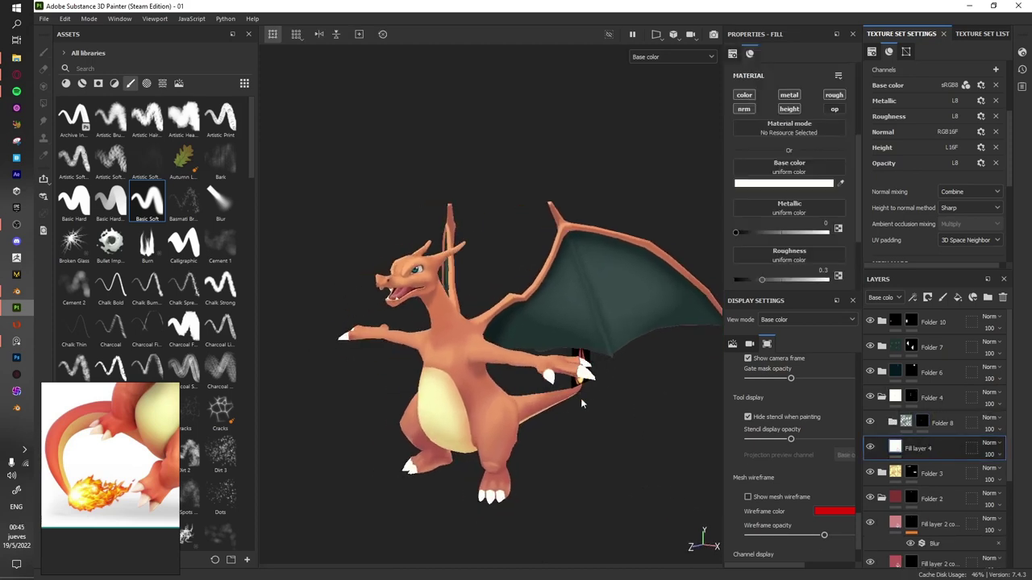
pyautogui.doubleClick(919, 448)
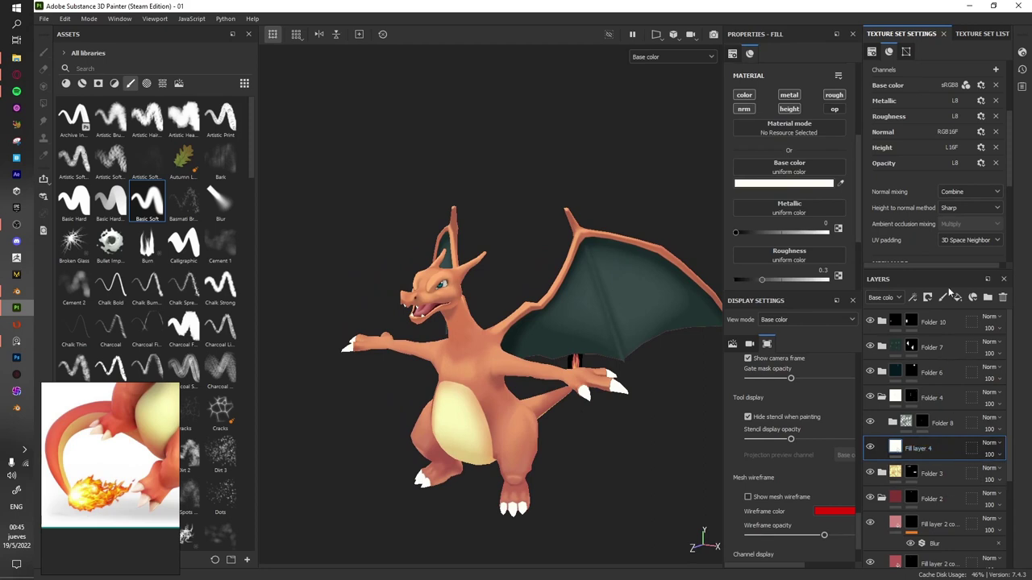
pyautogui.click(958, 296)
pyautogui.rightClick(935, 448)
pyautogui.click(935, 23)
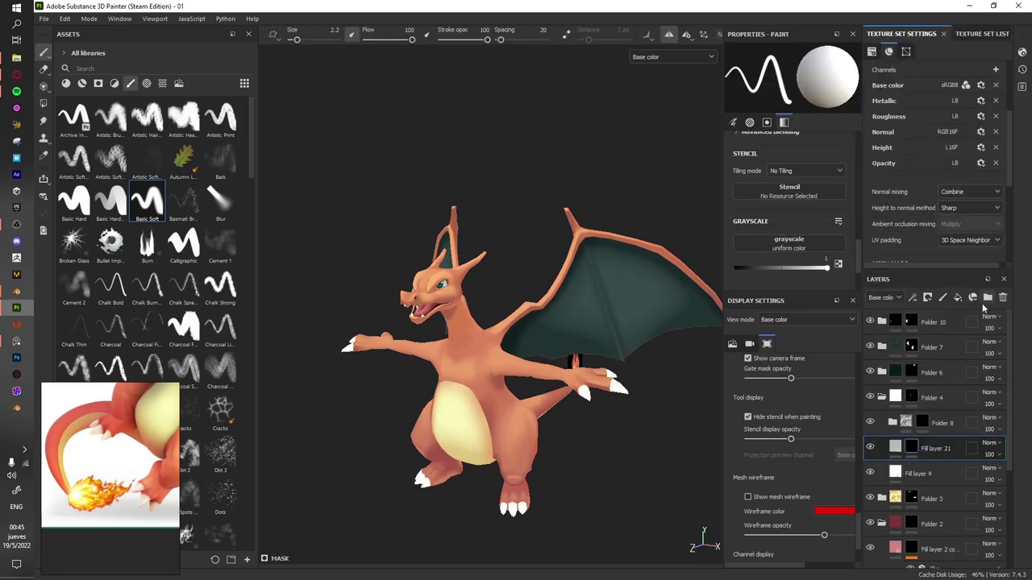
pyautogui.doubleClick(933, 452)
# - Give Fill layer 21's mask a Light generator and sample the tan belly colour DFC07C as its base colour
pyautogui.rightClick(909, 449)
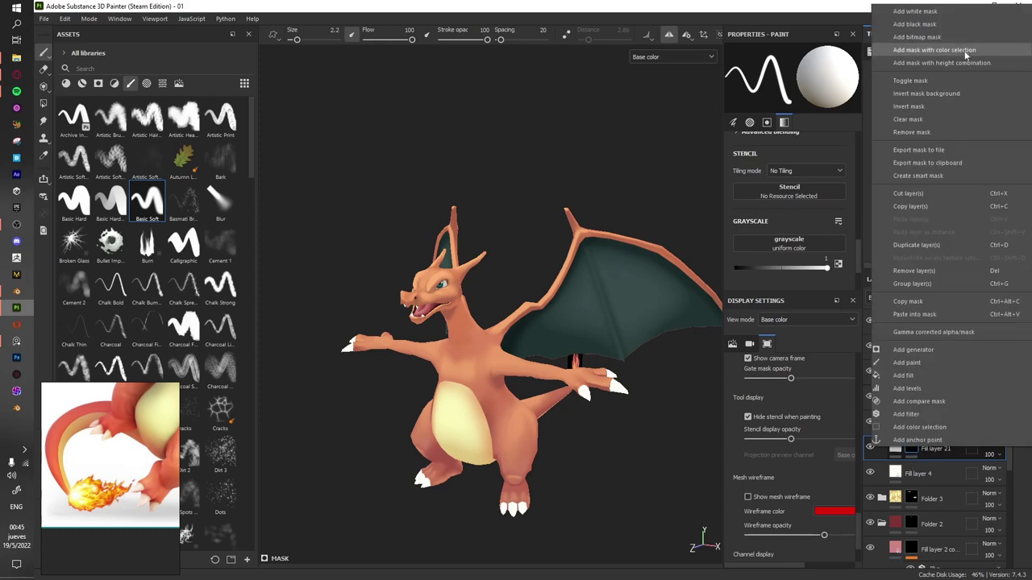
pyautogui.click(934, 352)
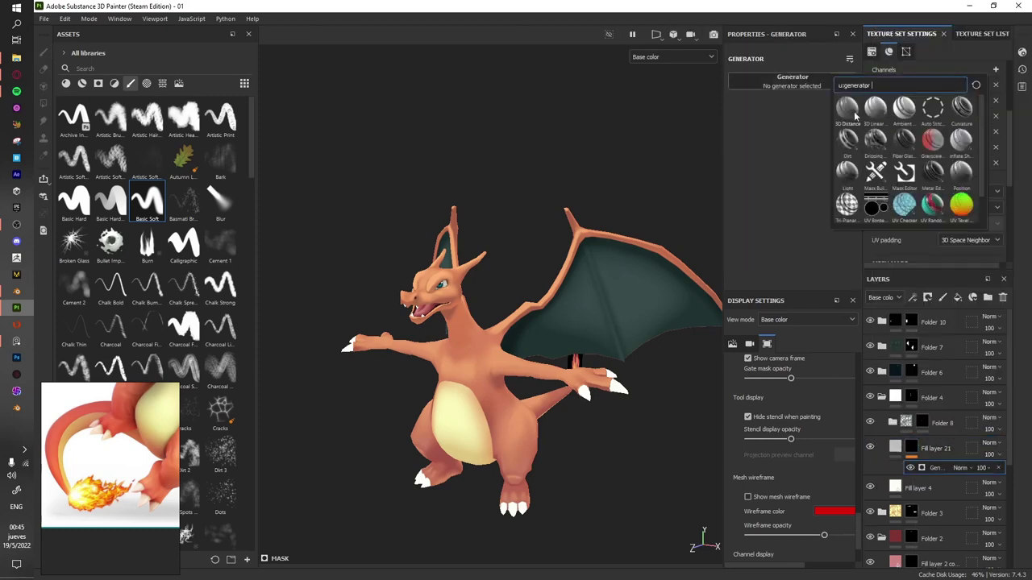
pyautogui.keyDown('alt'); pyautogui.moveTo(451, 379); pyautogui.dragTo(494, 384); pyautogui.keyUp('alt')
pyautogui.scroll(5, 494, 385)
pyautogui.hotkey('ctrl', 'z')
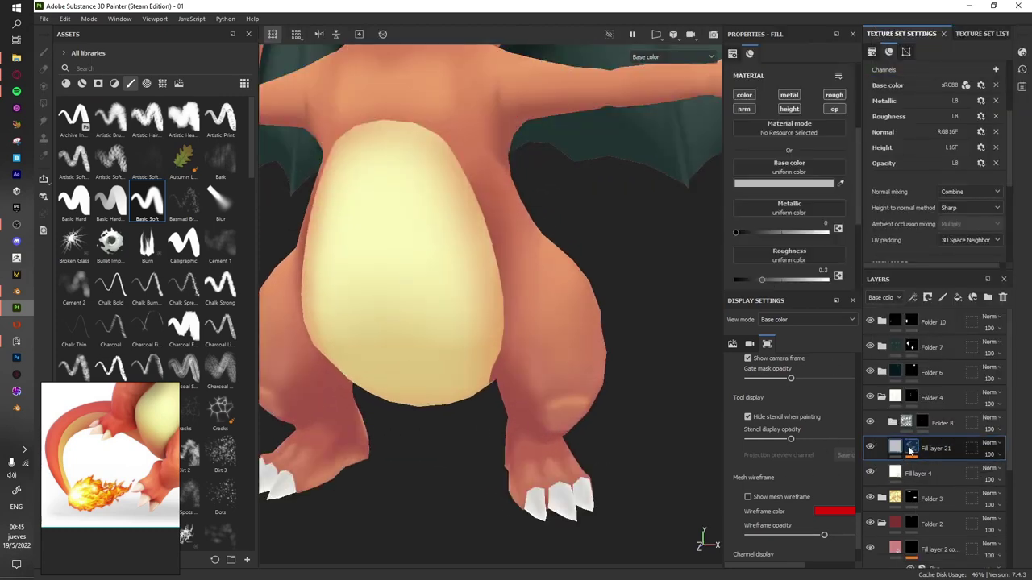
pyautogui.click(791, 183)
pyautogui.click(926, 347)
pyautogui.click(473, 345)
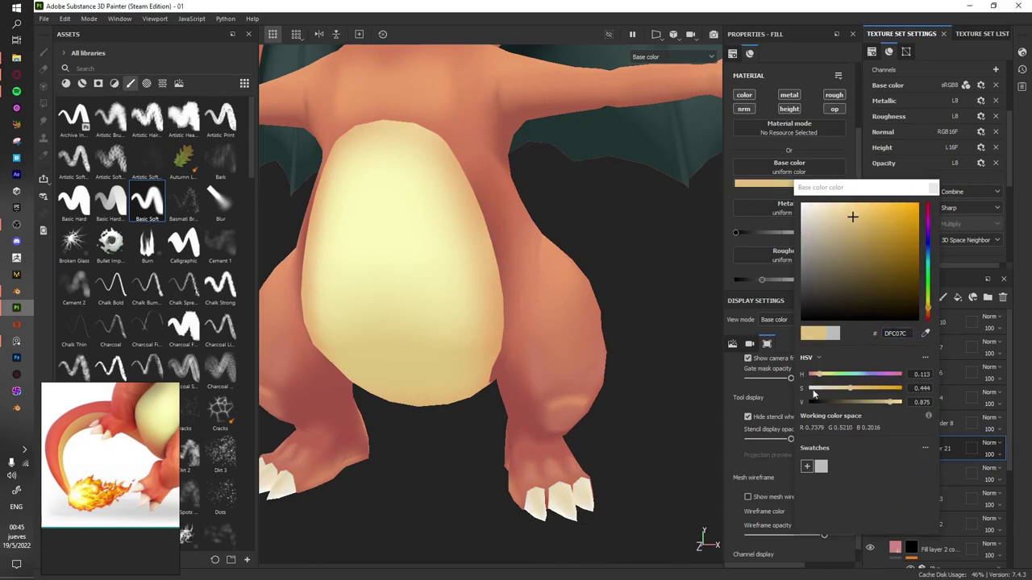
pyautogui.click(939, 458)
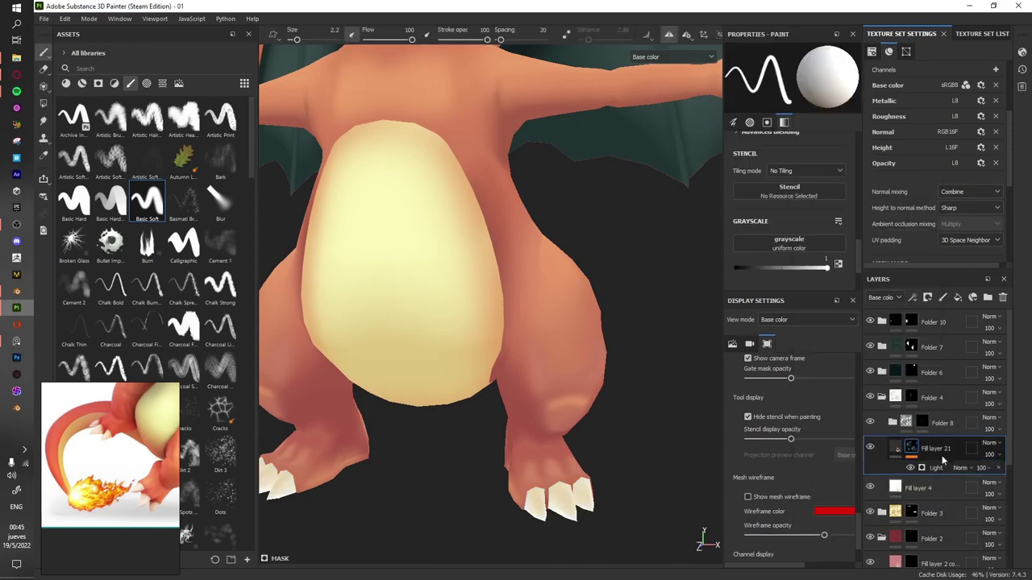
# - Invert the Light generator mask and orbit around Charizard to check the tan shading
pyautogui.click(935, 468)
pyautogui.click(816, 126)
pyautogui.scroll(-5, 678, 307)
pyautogui.scroll(4, 491, 375)
pyautogui.moveTo(559, 337)
pyautogui.keyDown('alt'); pyautogui.mouseDown()
pyautogui.moveTo(491, 374)
pyautogui.moveTo(534, 362)
pyautogui.mouseUp(); pyautogui.keyUp('alt')
pyautogui.scroll(-5, 534, 361)
pyautogui.moveTo(506, 328)
pyautogui.keyDown('alt'); pyautogui.mouseDown()
pyautogui.moveTo(494, 282)
pyautogui.moveTo(454, 347)
pyautogui.moveTo(535, 446)
pyautogui.moveTo(588, 292)
pyautogui.moveTo(564, 314)
pyautogui.moveTo(581, 322)
pyautogui.mouseUp(); pyautogui.keyUp('alt')
pyautogui.scroll(2, 453, 346)
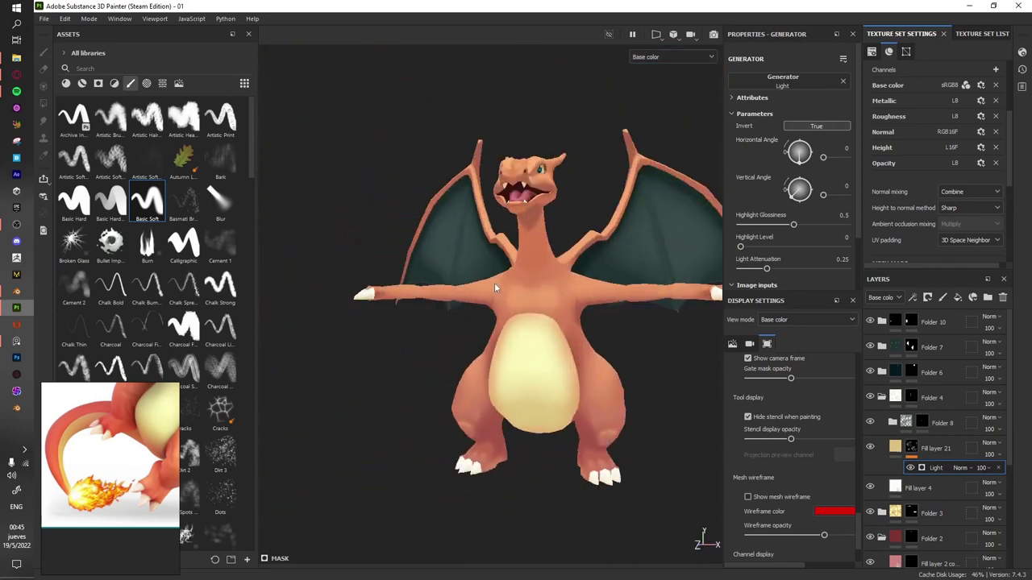
pyautogui.scroll(3, 454, 346)
pyautogui.click(951, 446)
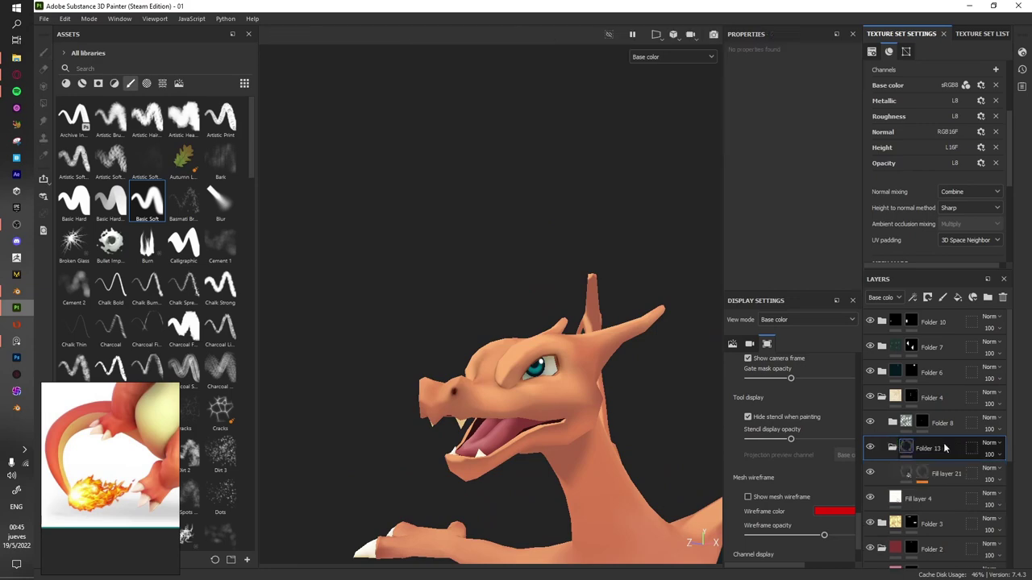
pyautogui.rightClick(943, 442)
pyautogui.click(913, 45)
pyautogui.keyDown('alt'); pyautogui.moveTo(565, 338); pyautogui.dragTo(483, 322); pyautogui.keyUp('alt')
pyautogui.press('f')
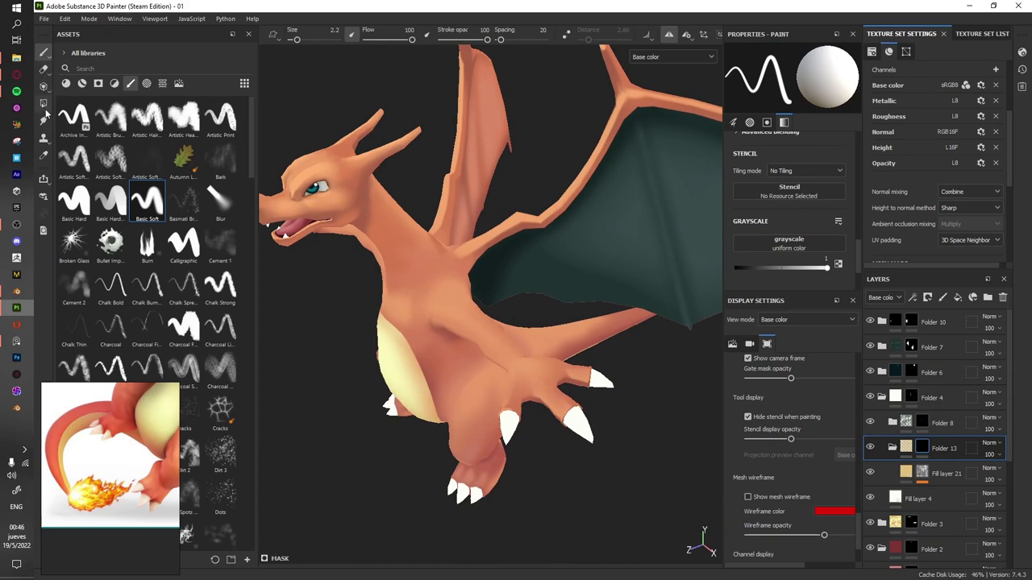
pyautogui.click(45, 102)
pyautogui.moveTo(584, 428)
pyautogui.keyDown('alt'); pyautogui.mouseDown()
pyautogui.moveTo(597, 391)
pyautogui.moveTo(552, 451)
pyautogui.moveTo(593, 257)
pyautogui.moveTo(479, 440)
pyautogui.moveTo(534, 401)
pyautogui.moveTo(497, 303)
pyautogui.moveTo(506, 313)
pyautogui.moveTo(460, 357)
pyautogui.moveTo(469, 305)
pyautogui.moveTo(564, 307)
pyautogui.moveTo(526, 305)
pyautogui.moveTo(484, 323)
pyautogui.moveTo(524, 322)
pyautogui.mouseUp(); pyautogui.keyUp('alt')
pyautogui.press('f')
pyautogui.click(45, 54)
pyautogui.keyDown('alt'); pyautogui.moveTo(553, 307); pyautogui.dragTo(533, 340, button='middle'); pyautogui.keyUp('alt')
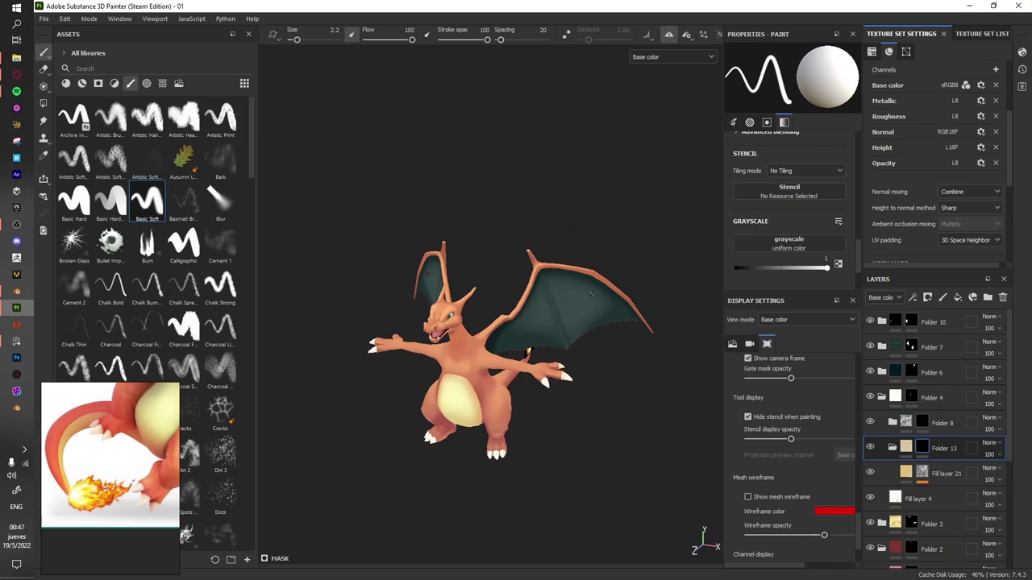
pyautogui.keyDown('alt'); pyautogui.moveTo(591, 293); pyautogui.dragTo(505, 274); pyautogui.keyUp('alt')
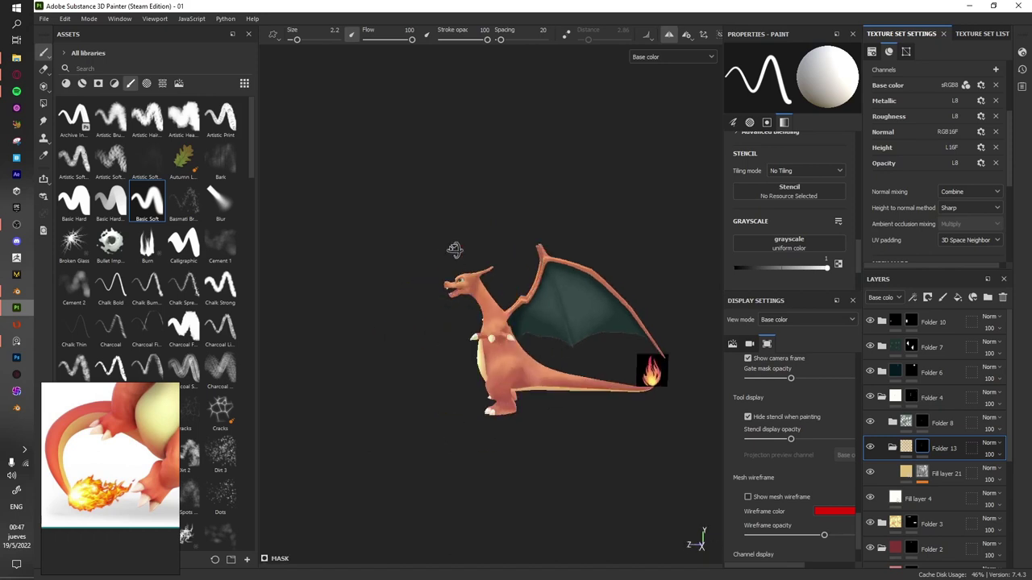
# - Save the Substance Painter project after turning Charizard to a three-quarter front view
pyautogui.click(44, 18)
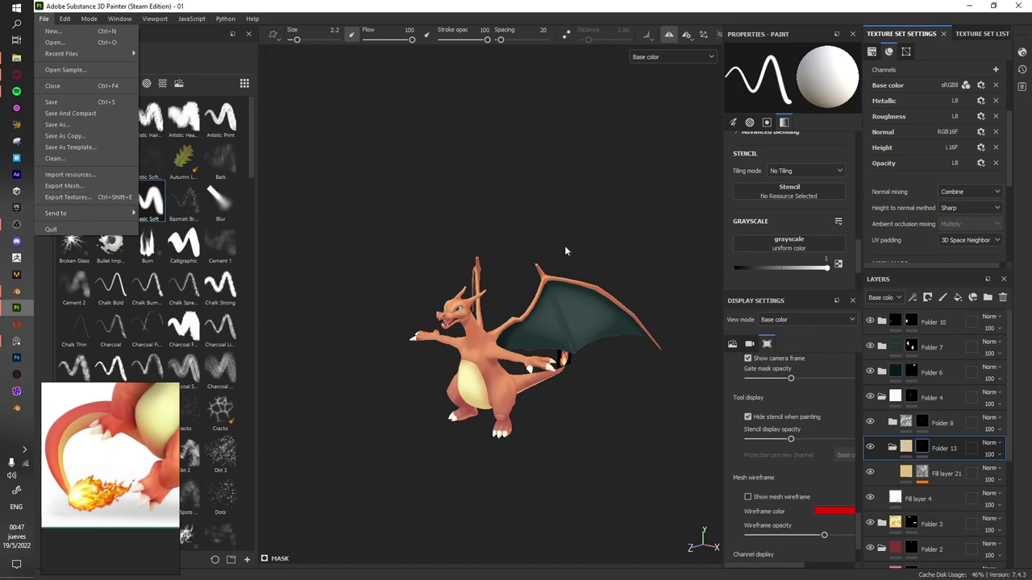
pyautogui.keyDown('alt'); pyautogui.moveTo(564, 246); pyautogui.dragTo(532, 242); pyautogui.keyUp('alt')
pyautogui.moveTo(532, 302)
pyautogui.keyDown('alt'); pyautogui.mouseDown()
pyautogui.moveTo(382, 300)
pyautogui.moveTo(516, 283)
pyautogui.moveTo(483, 278)
pyautogui.mouseUp(); pyautogui.keyUp('alt')
pyautogui.click(44, 18)
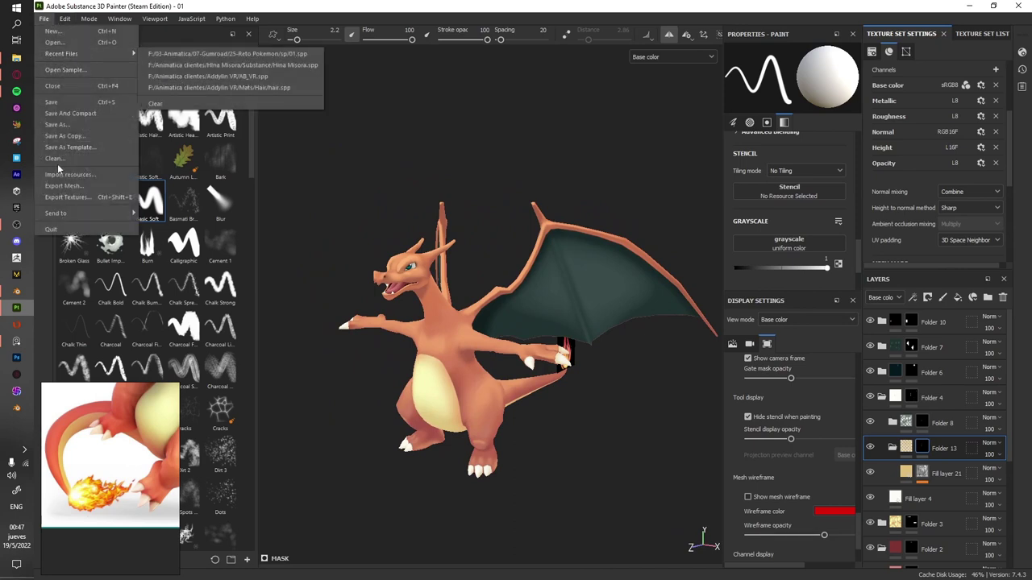
pyautogui.click(444, 193)
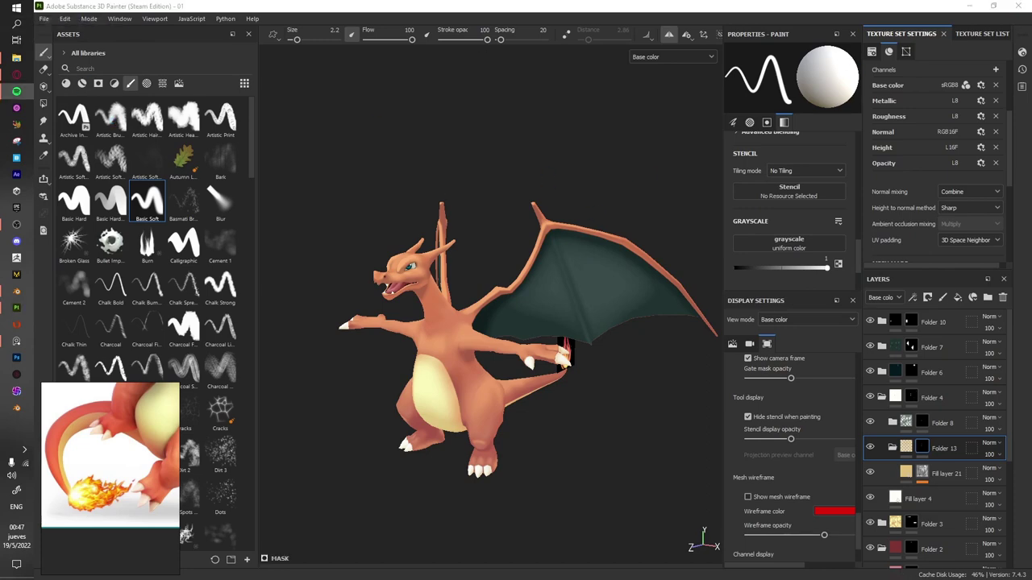
# - In Export Textures, set the output directory to a new mats folder inside 25-Reto Pokemon
pyautogui.click(44, 19)
pyautogui.click(72, 196)
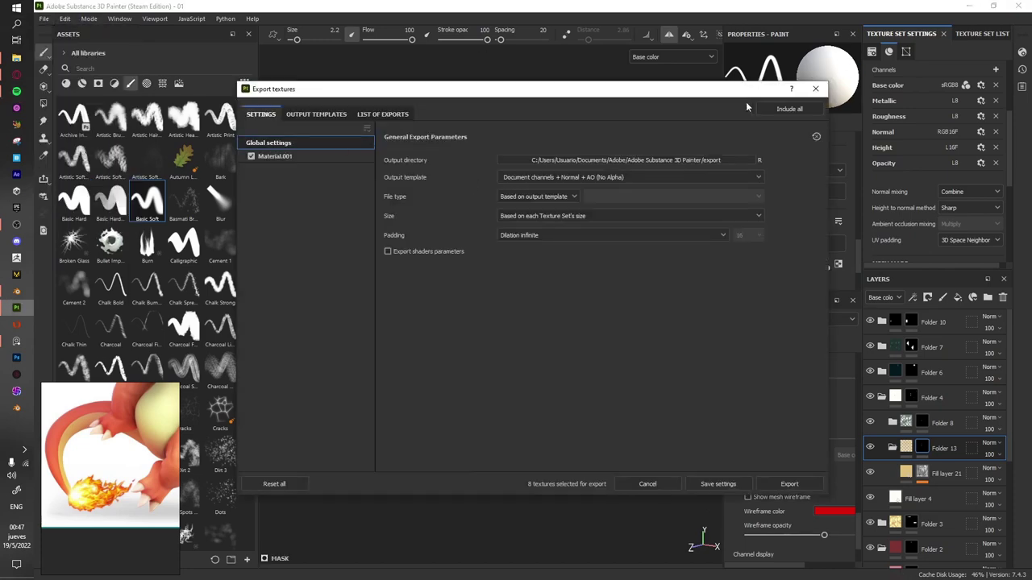
pyautogui.click(515, 159)
pyautogui.click(278, 226)
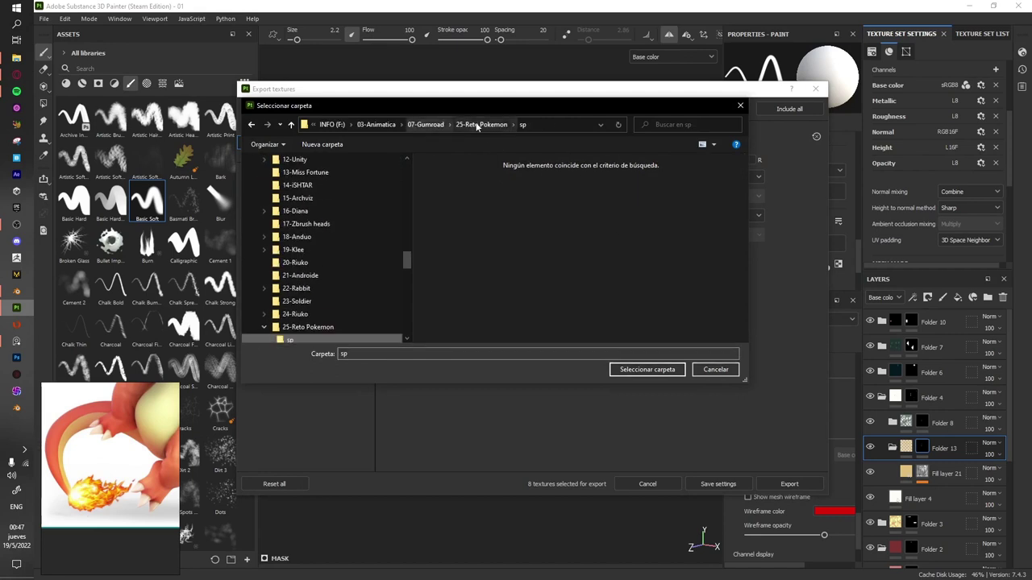
pyautogui.rightClick(526, 232)
pyautogui.click(685, 355)
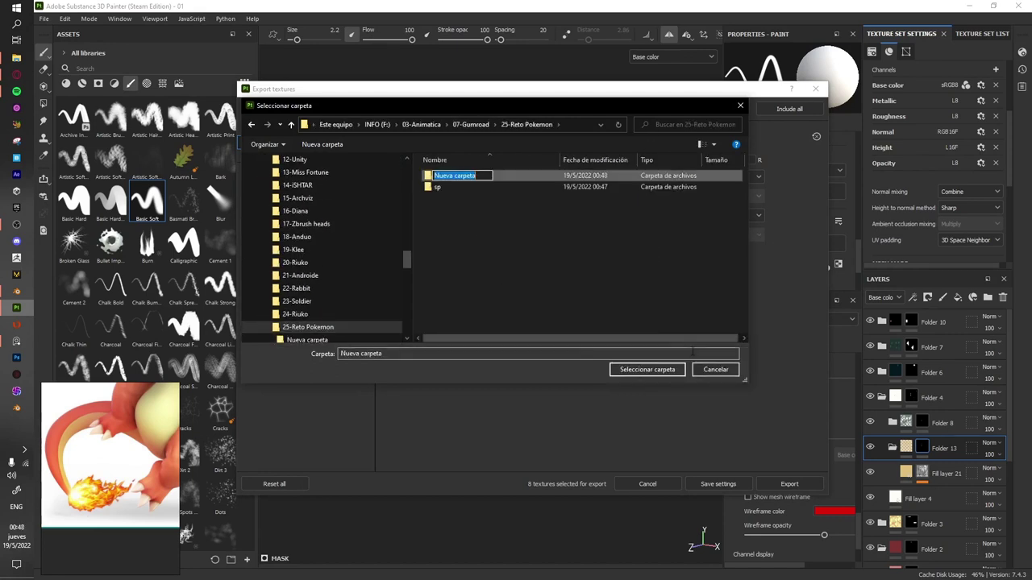
pyautogui.write('ts')
pyautogui.press('Return')
pyautogui.doubleClick(447, 179)
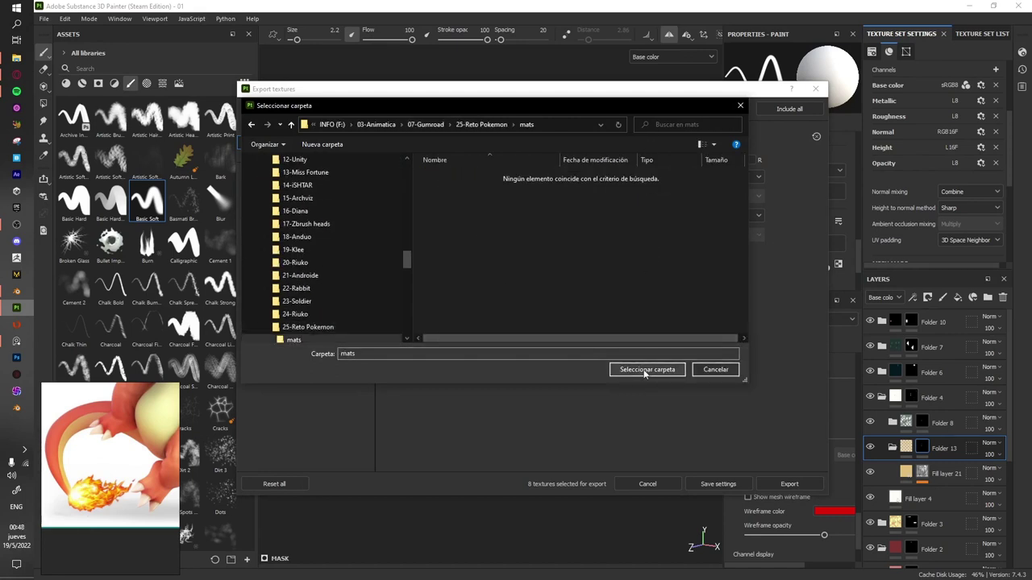
pyautogui.press('Return')
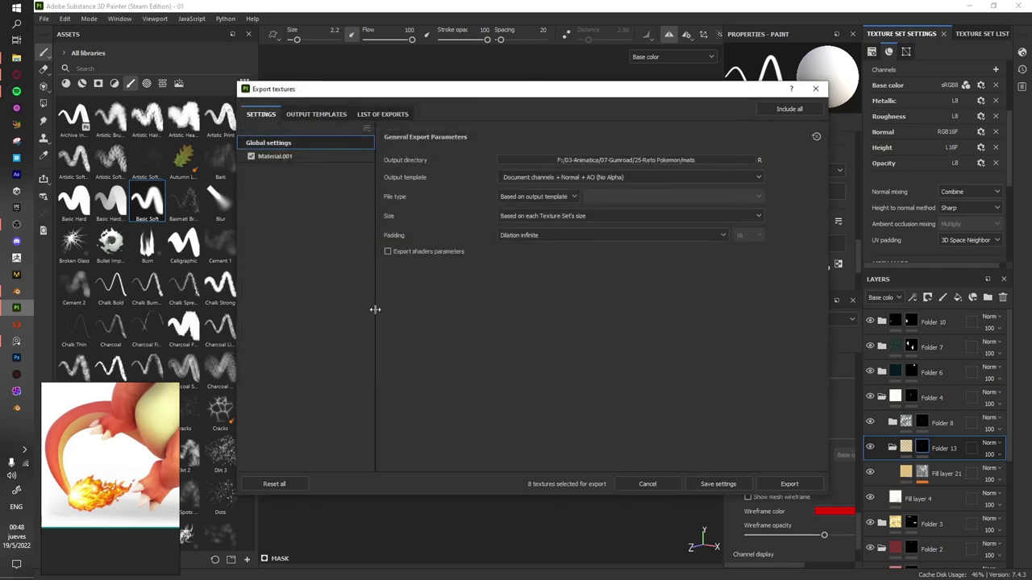
pyautogui.click(588, 177)
# - Add a grayscale output map fed by the Opacity channel to the Blender PBR preset
pyautogui.click(415, 145)
pyautogui.click(316, 114)
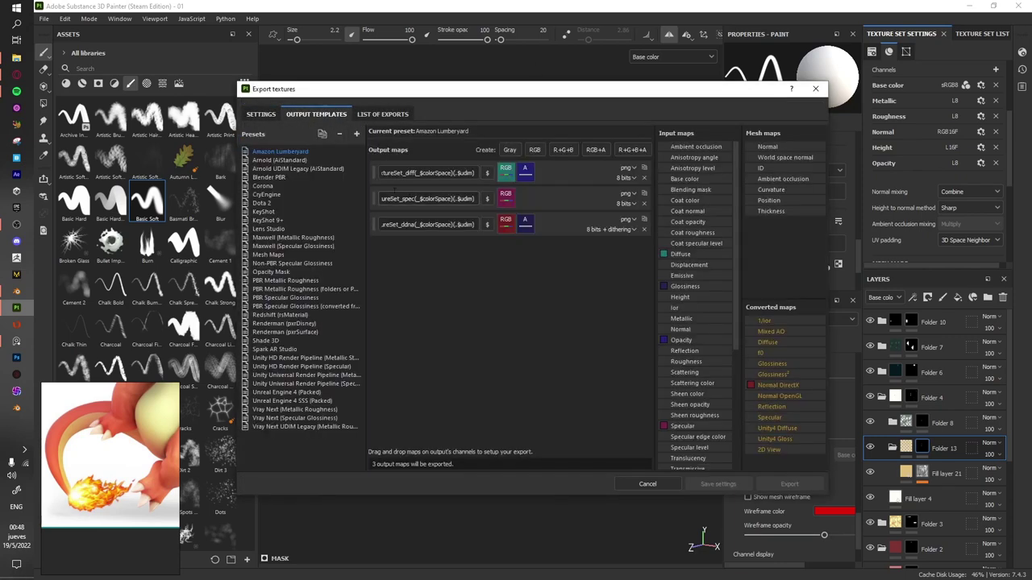
pyautogui.click(298, 280)
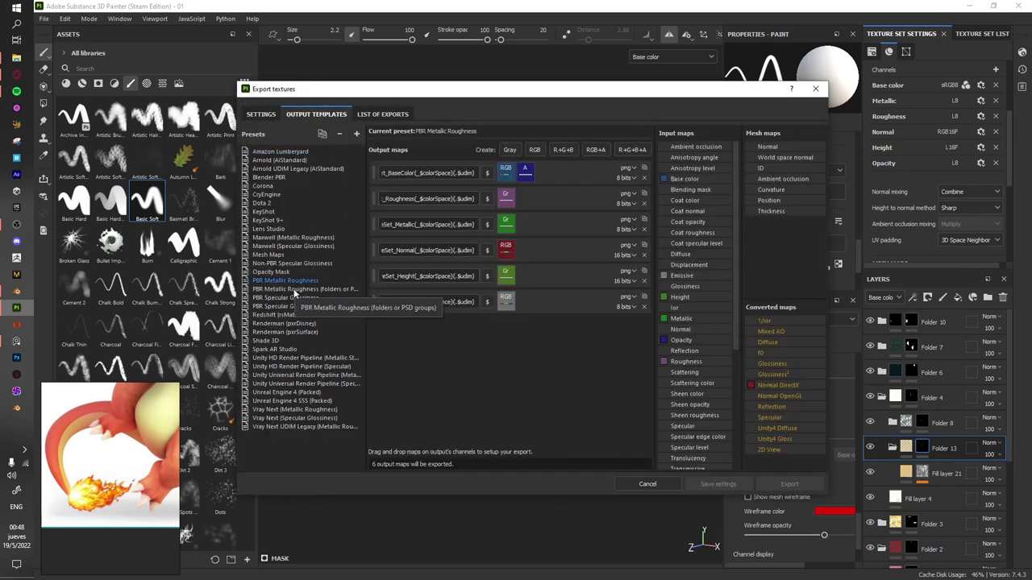
pyautogui.click(295, 288)
pyautogui.click(270, 177)
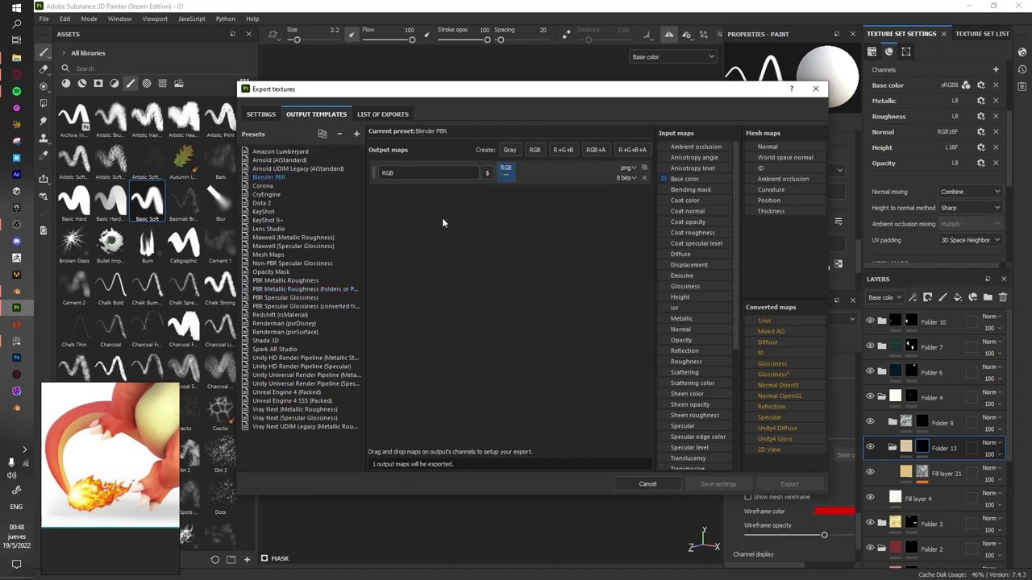
pyautogui.click(511, 152)
pyautogui.click(643, 204)
pyautogui.click(510, 152)
pyautogui.moveTo(681, 340); pyautogui.dragTo(508, 200)
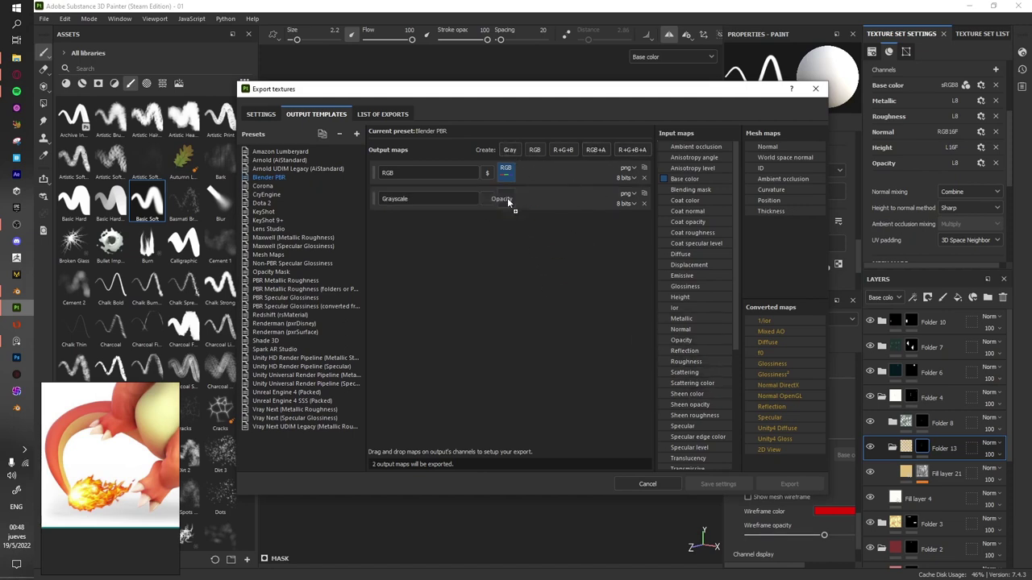
pyautogui.click(540, 219)
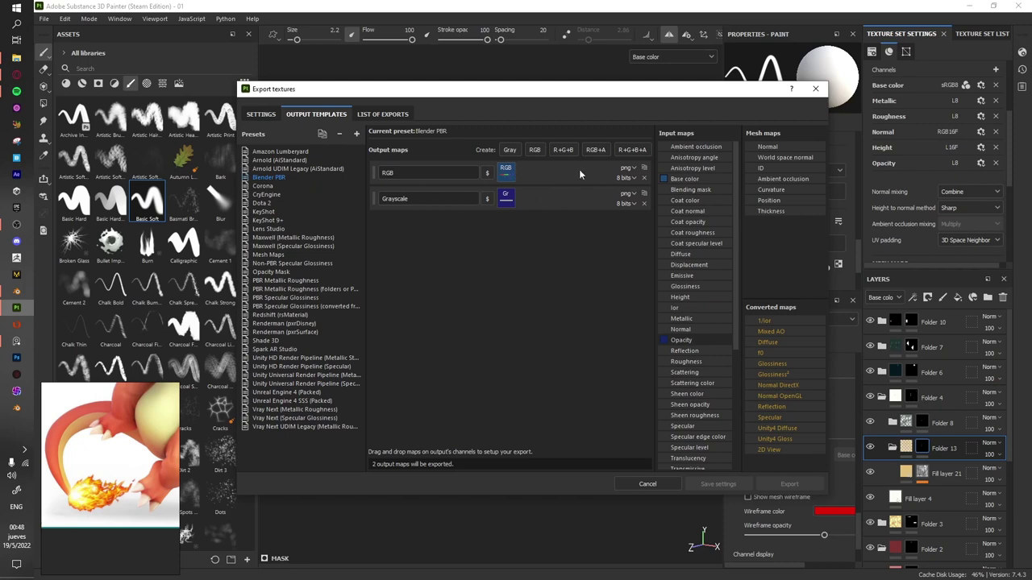
# - Rename the Blender PBR preset's grayscale output map to OPacity
pyautogui.click(265, 187)
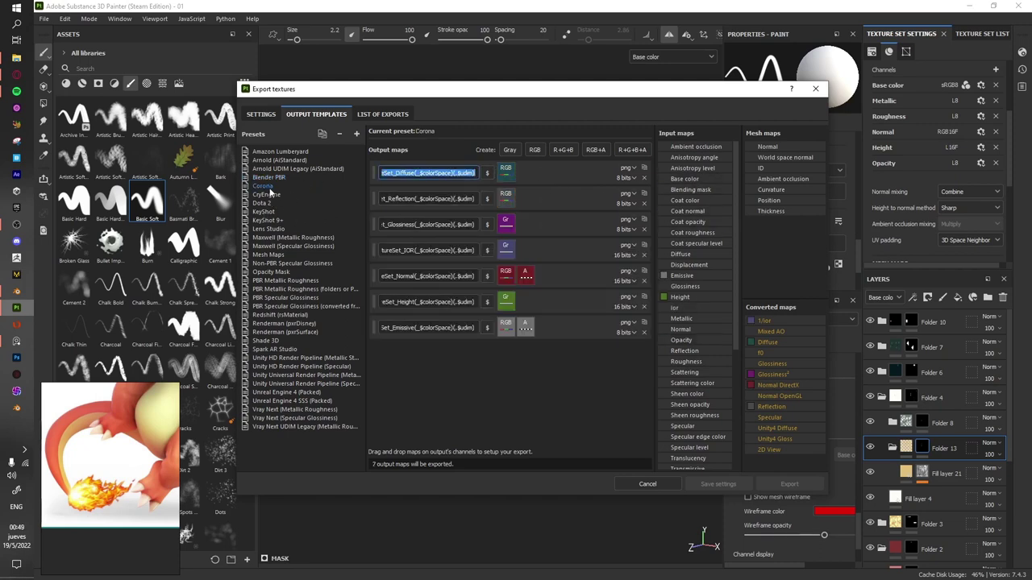
pyautogui.click(273, 178)
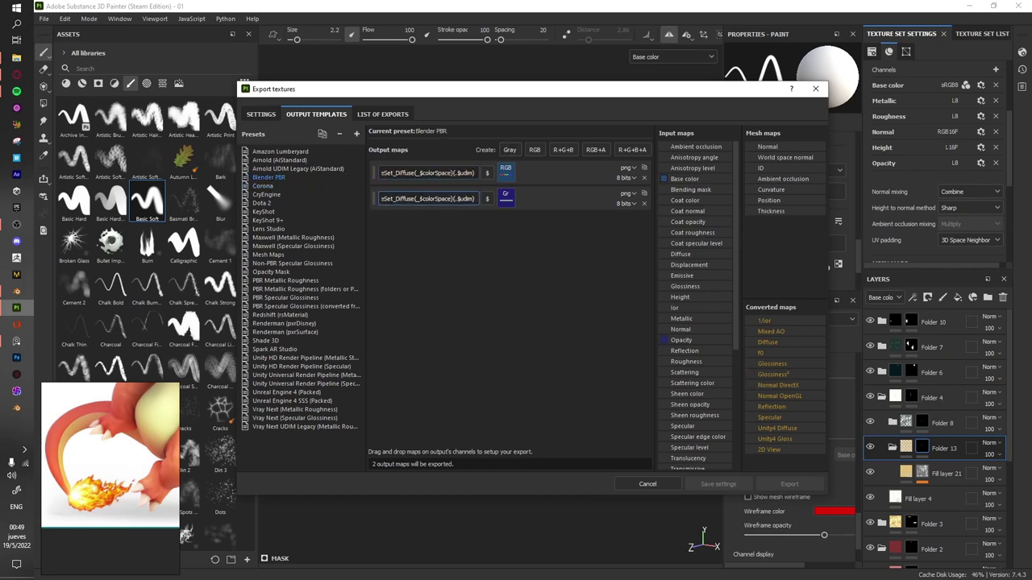
pyautogui.press('BackSpace')
pyautogui.write('OPacity')
pyautogui.press('Return')
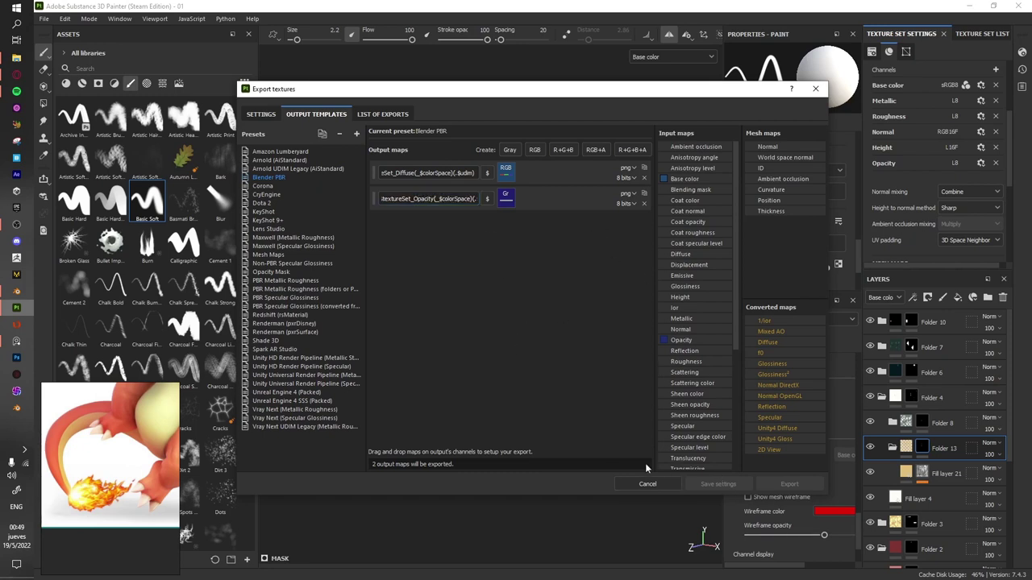
pyautogui.click(266, 114)
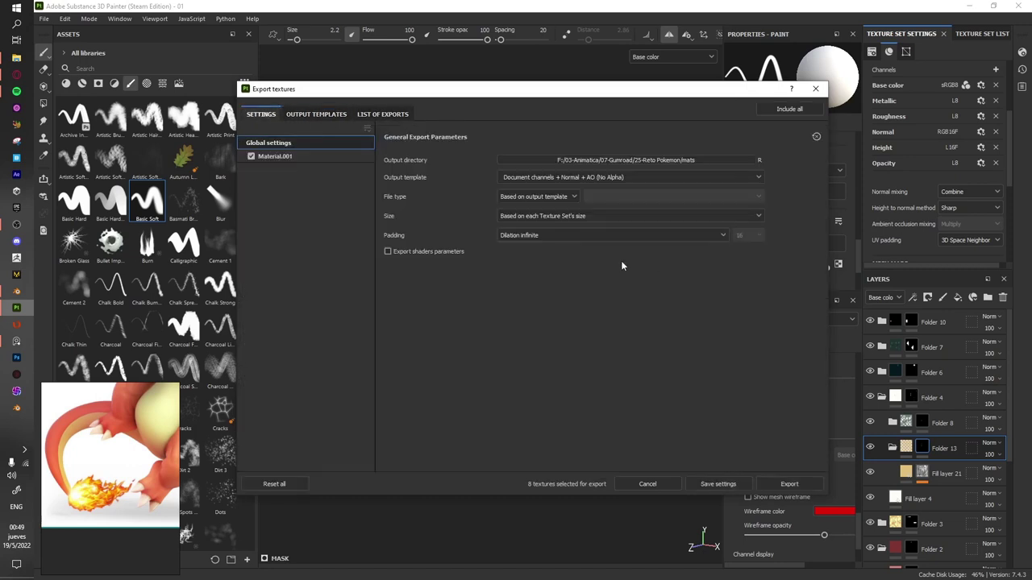
# - Set the export to the Blender PBR template, png, 8 bits + dithering, at 4096 size
pyautogui.click(616, 178)
pyautogui.scroll(-2, 548, 228)
pyautogui.click(548, 224)
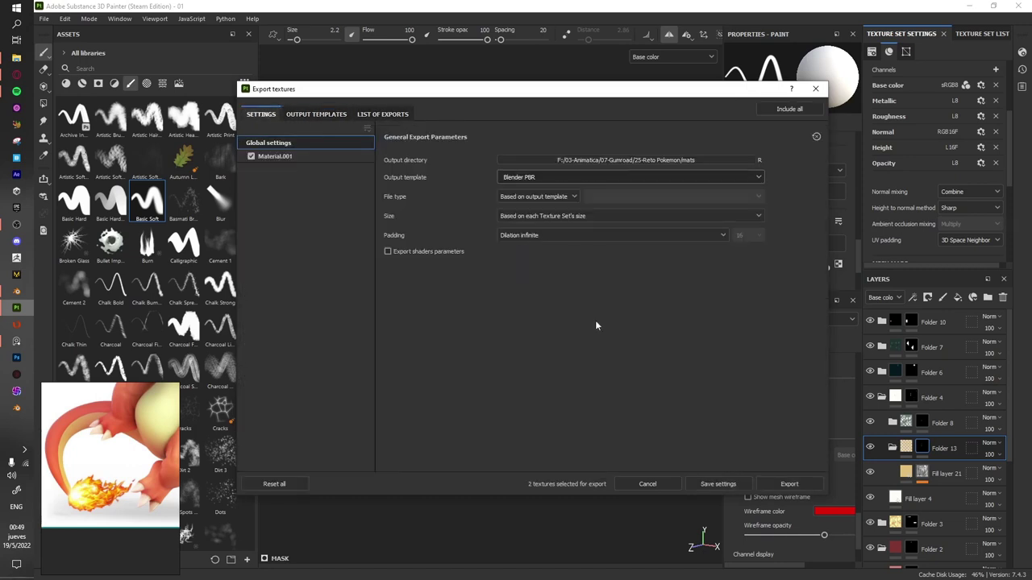
pyautogui.click(573, 198)
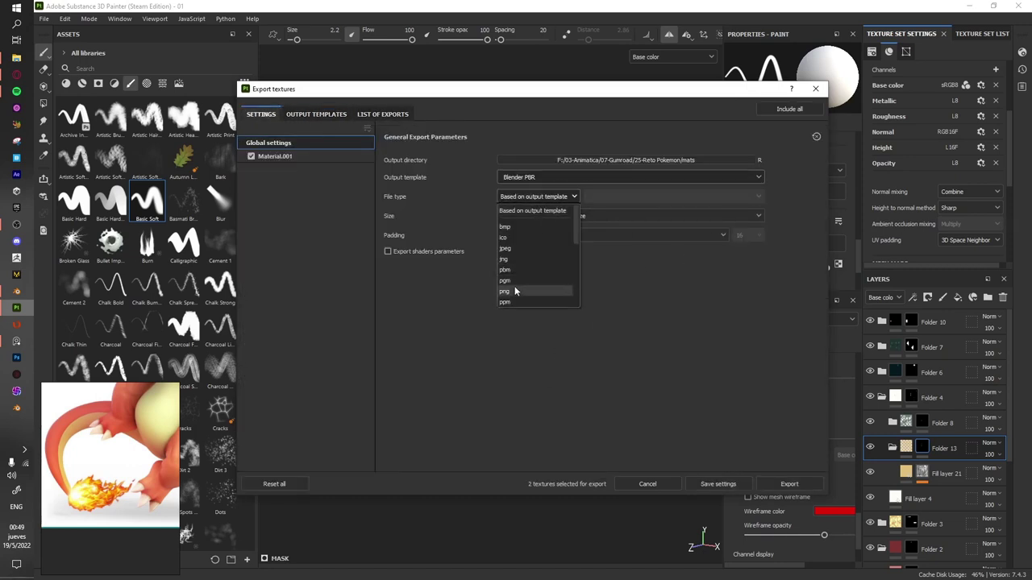
pyautogui.click(514, 290)
pyautogui.click(647, 197)
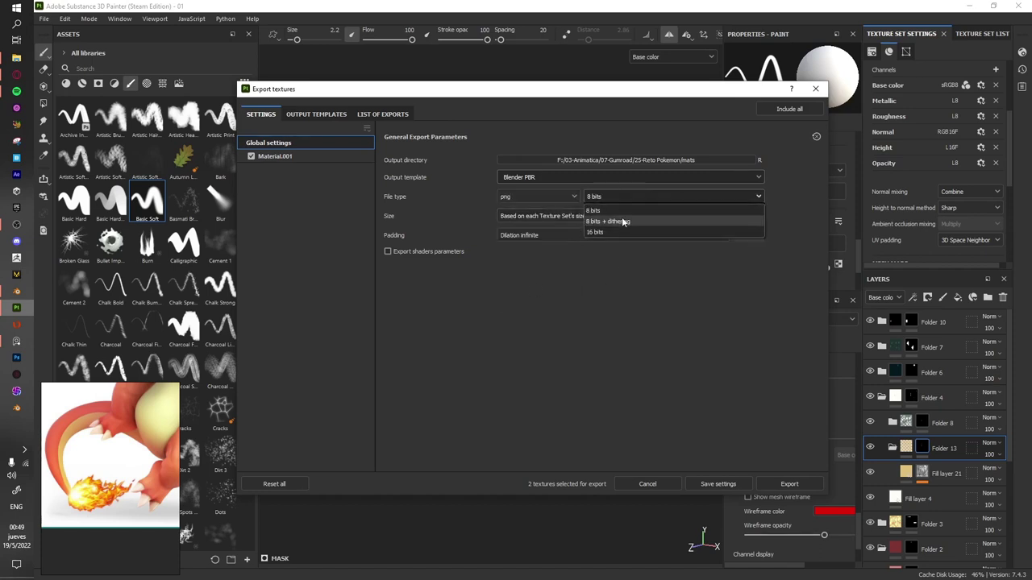
pyautogui.click(649, 196)
pyautogui.click(626, 222)
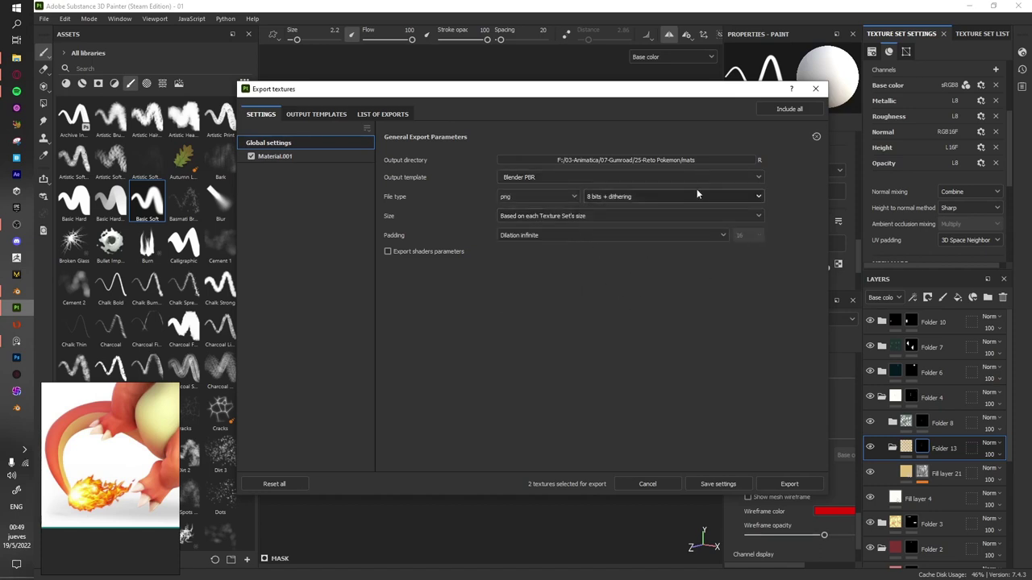
pyautogui.click(519, 220)
pyautogui.click(513, 310)
# - Export the textures into mats, preview the Diffuse PNG, then return to Blender
pyautogui.click(382, 114)
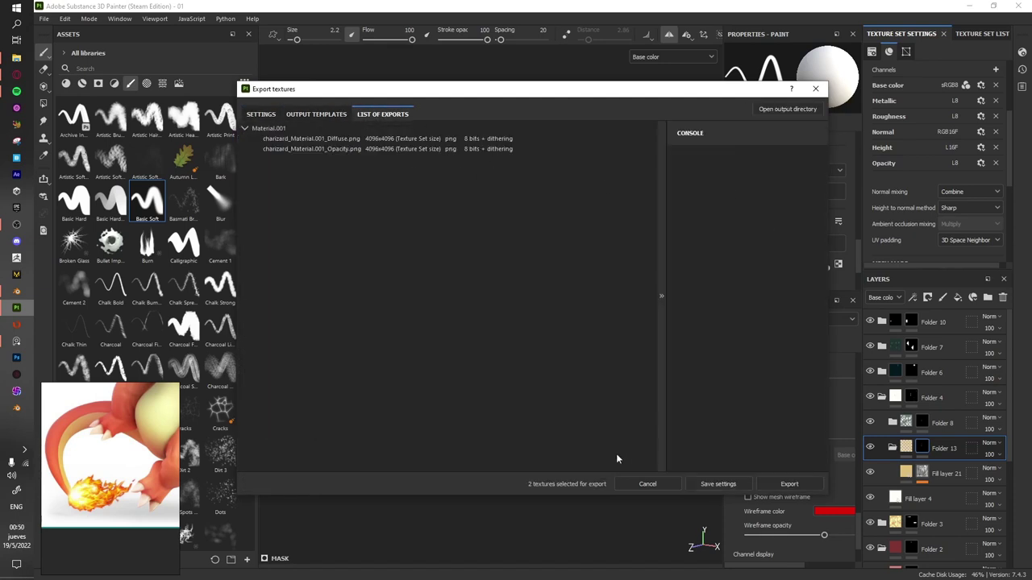
pyautogui.click(778, 484)
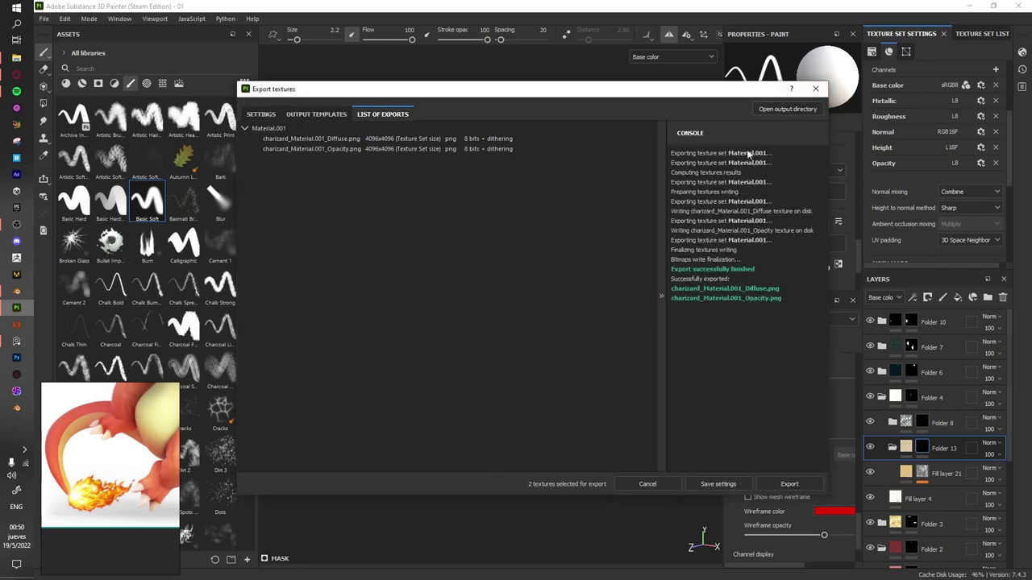
pyautogui.click(794, 110)
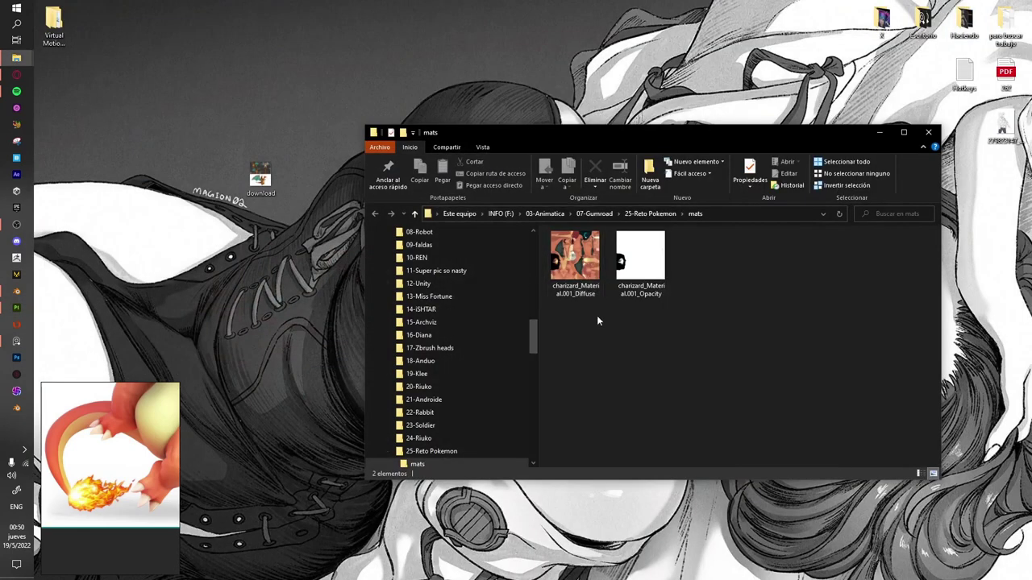
pyautogui.doubleClick(600, 247)
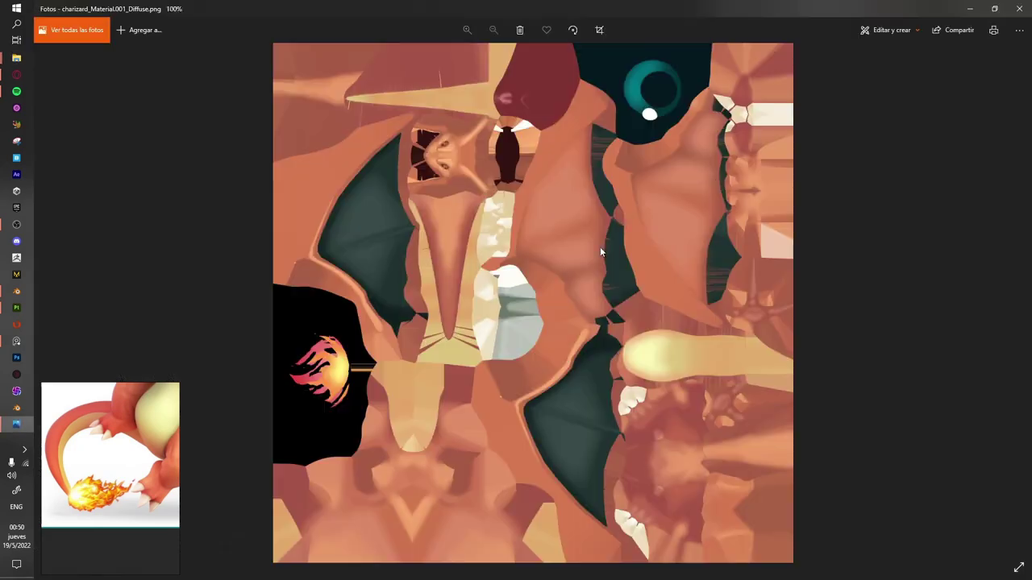
pyautogui.click(1019, 8)
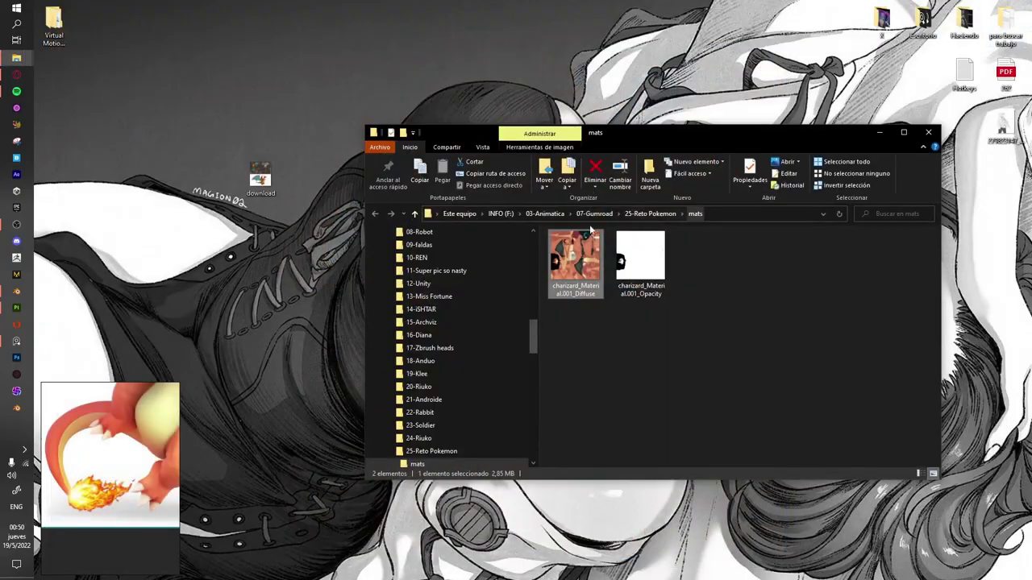
pyautogui.click(17, 293)
# - Turn the left area into the Shader Editor showing the material's nodes
pyautogui.click(44, 33)
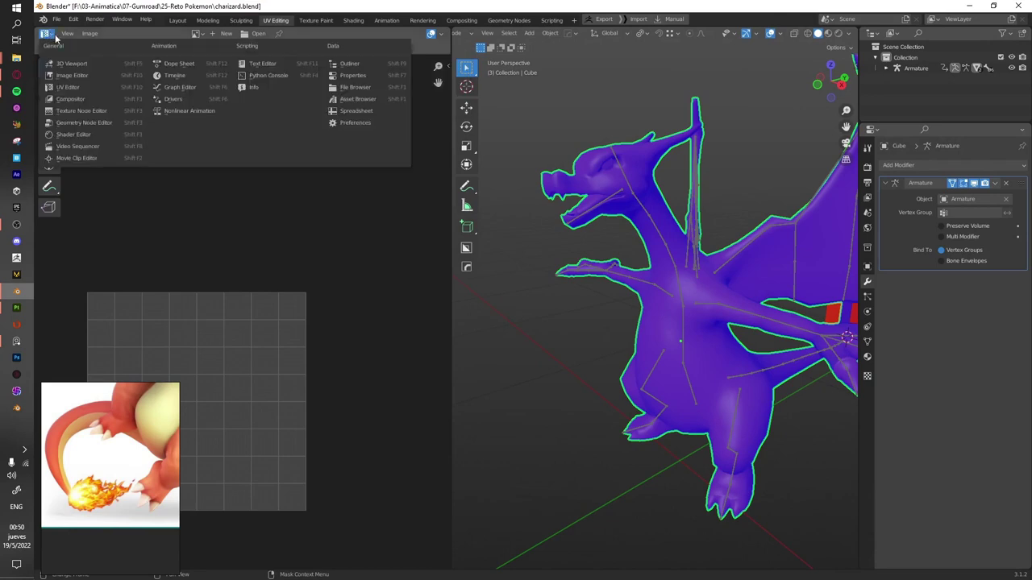
pyautogui.click(44, 33)
pyautogui.click(81, 135)
pyautogui.scroll(2, 194, 292)
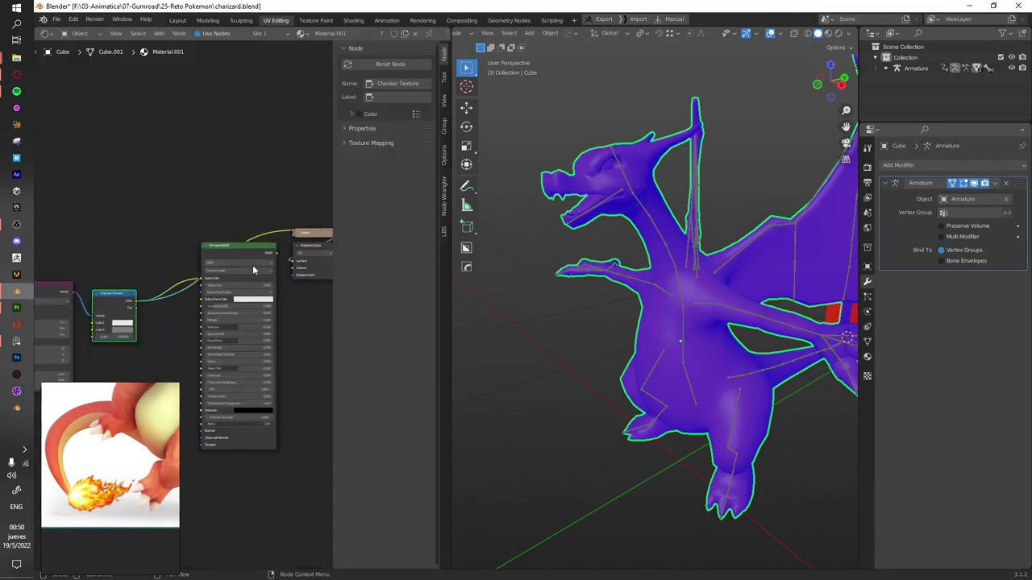
pyautogui.click(252, 264)
pyautogui.moveTo(252, 264); pyautogui.dragTo(298, 253, button='middle')
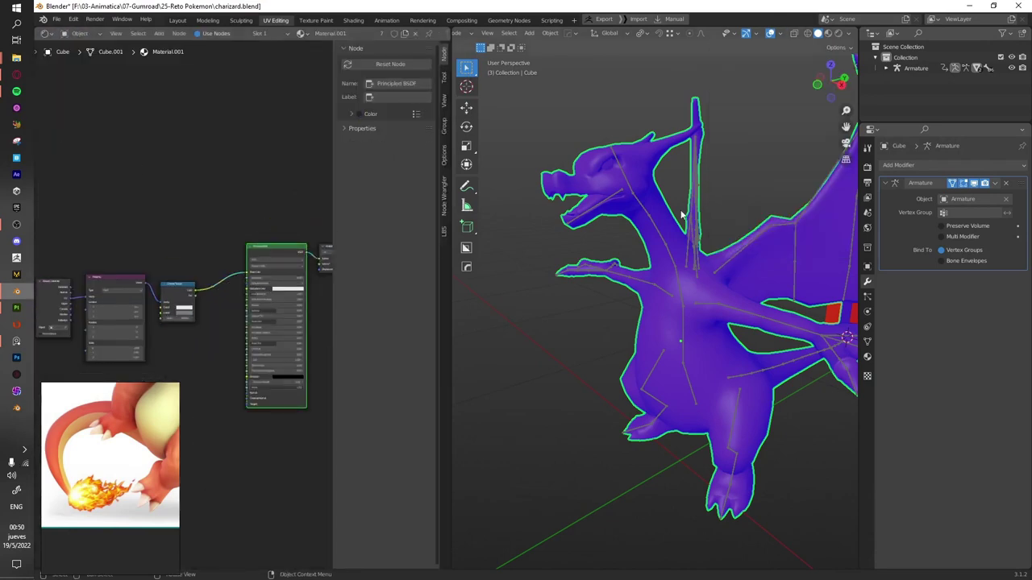
# - Turn off the face orientation overlay and set viewport lighting to Flat
pyautogui.click(772, 34)
pyautogui.click(769, 33)
pyautogui.click(779, 34)
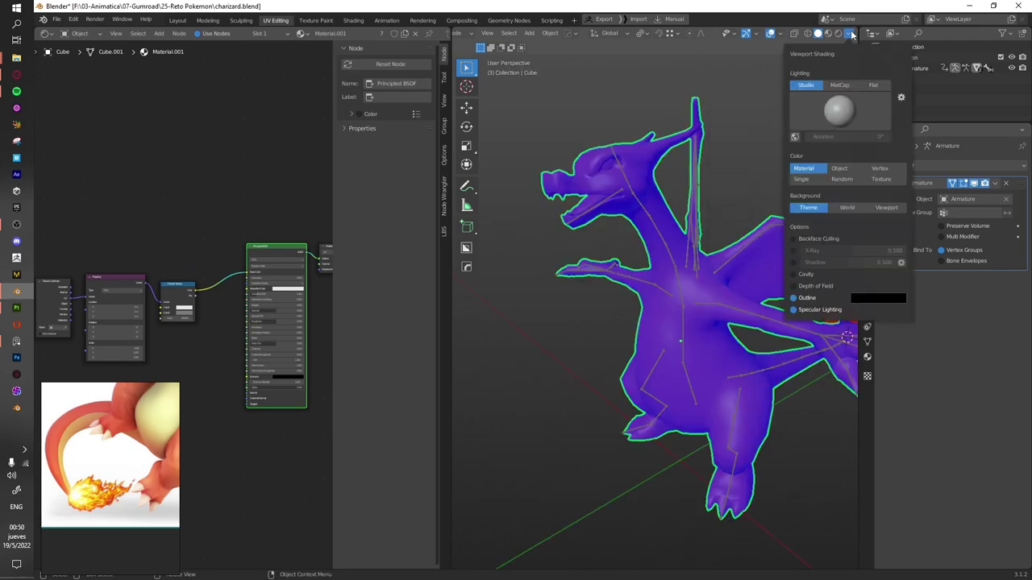
pyautogui.click(781, 36)
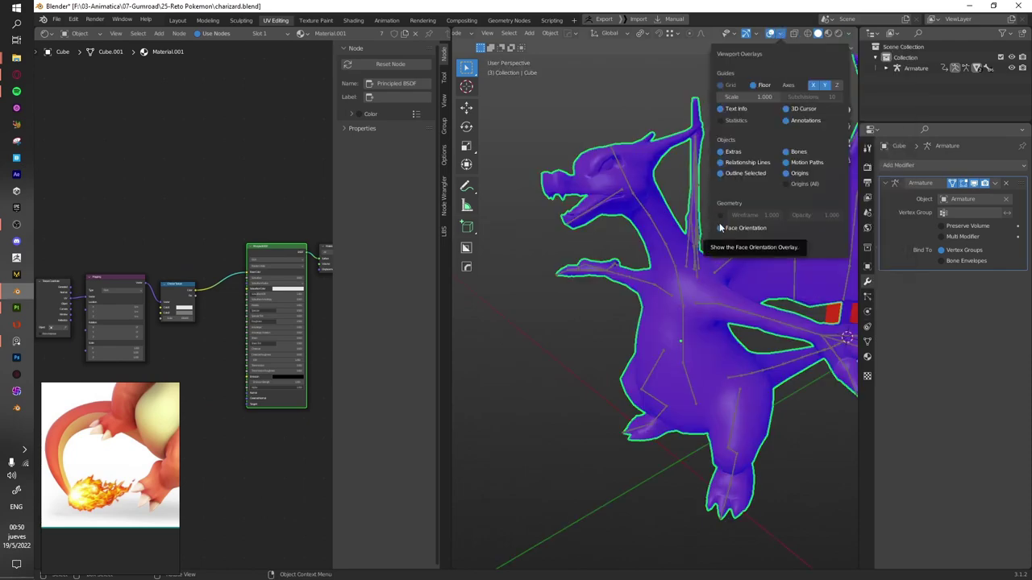
pyautogui.click(719, 228)
pyautogui.moveTo(719, 228); pyautogui.dragTo(807, 202, button='middle')
pyautogui.click(848, 34)
pyautogui.click(873, 85)
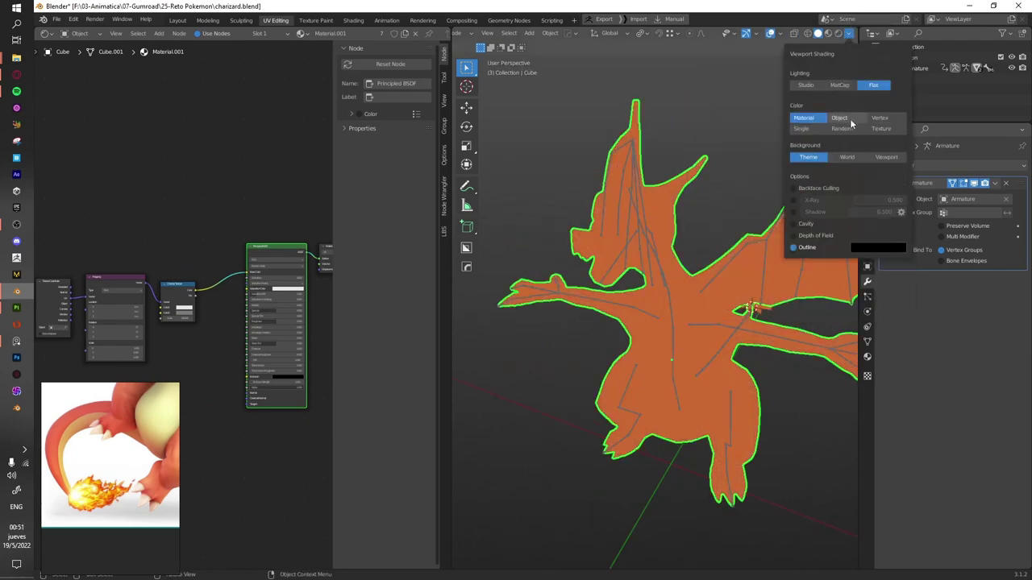
pyautogui.moveTo(645, 249); pyautogui.dragTo(678, 242, button='middle')
# - Convert the Checker Texture node to an Image Texture and load the exported Diffuse PNG
pyautogui.click(191, 290)
pyautogui.hotkey('shift', 's')
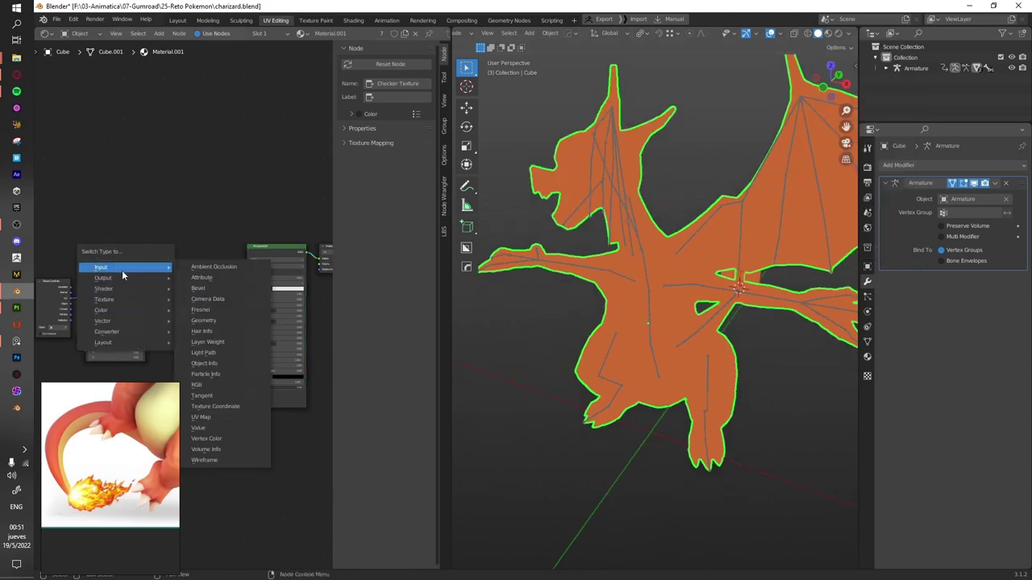
pyautogui.moveTo(125, 299)
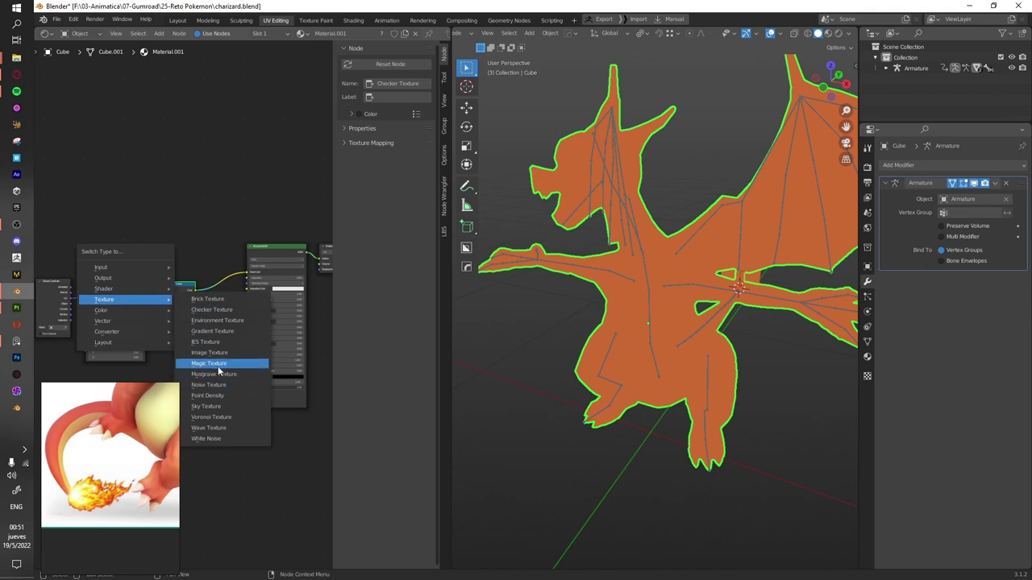
pyautogui.click(209, 352)
pyautogui.click(236, 286)
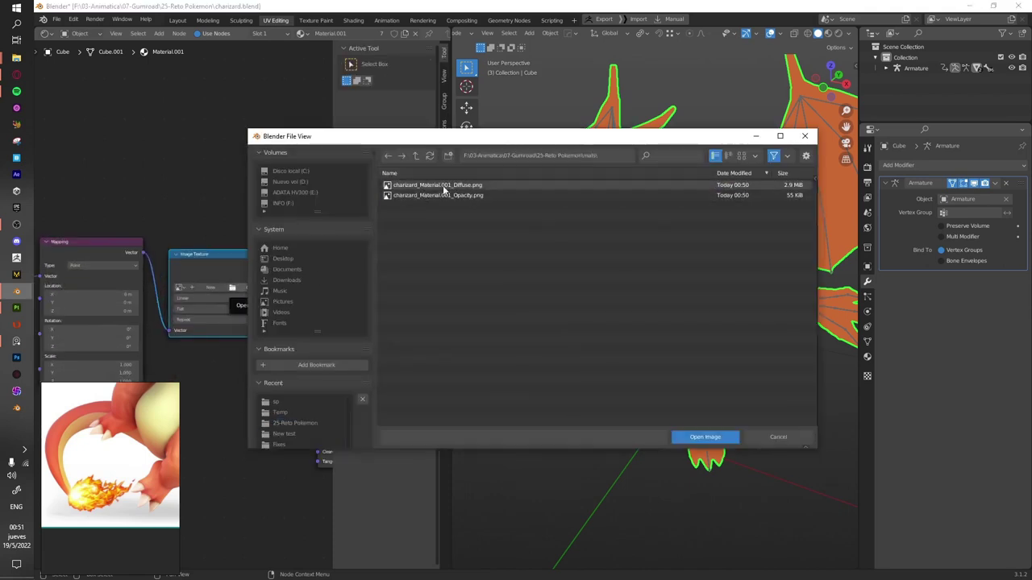
pyautogui.moveTo(443, 189); pyautogui.dragTo(496, 227)
# - Load the Diffuse texture and set Material.001's blend mode to Alpha Clip
pyautogui.click(705, 437)
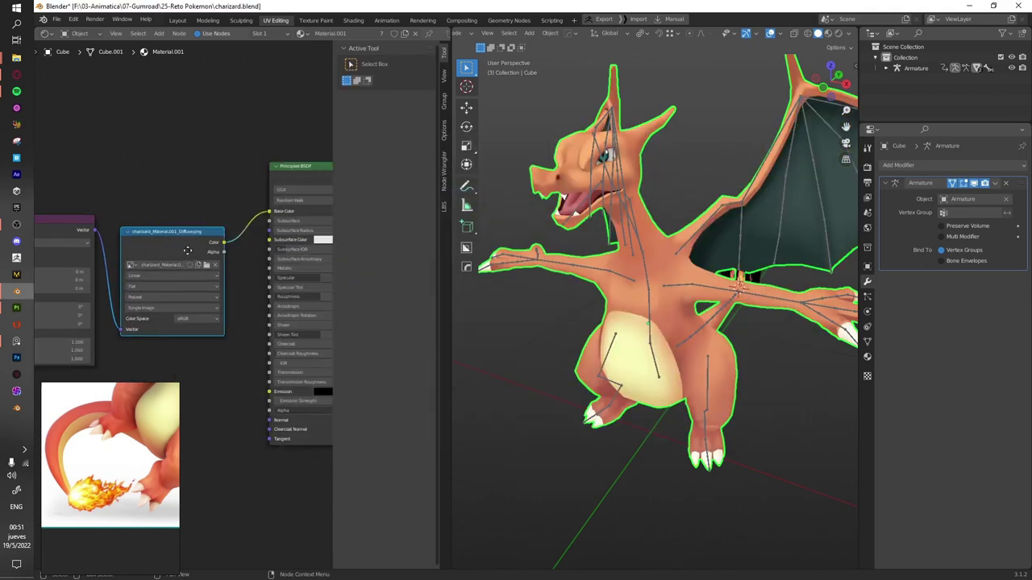
pyautogui.moveTo(699, 256); pyautogui.dragTo(724, 313, button='middle')
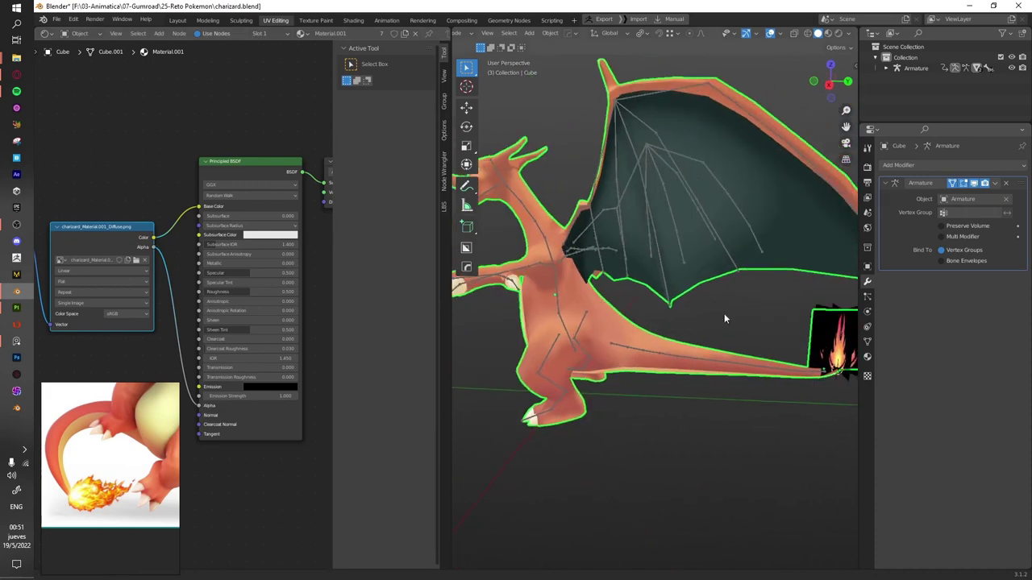
pyautogui.click(867, 356)
pyautogui.scroll(-10, 947, 363)
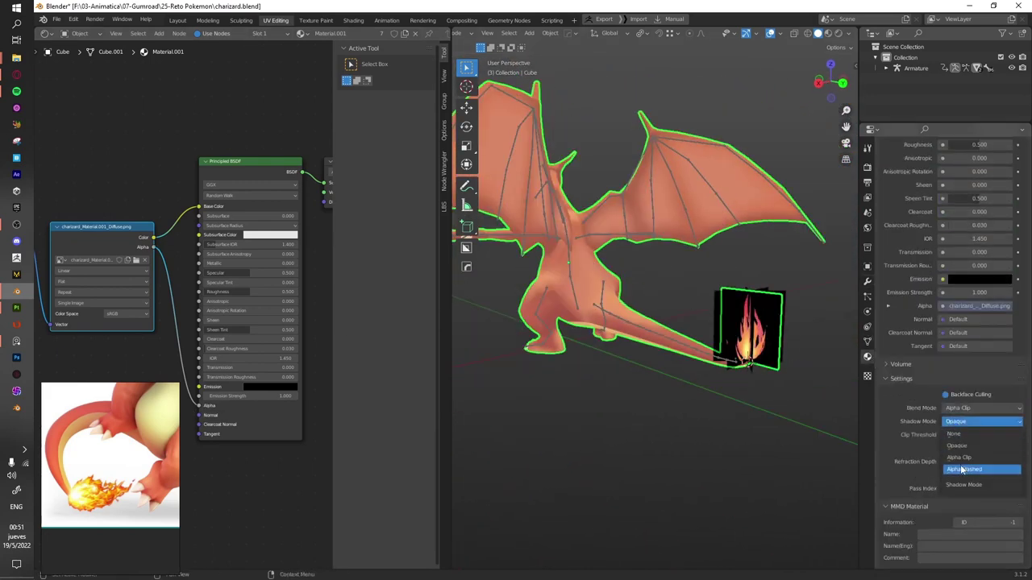
pyautogui.moveTo(239, 347); pyautogui.dragTo(283, 366, button='middle')
pyautogui.scroll(5, 678, 308)
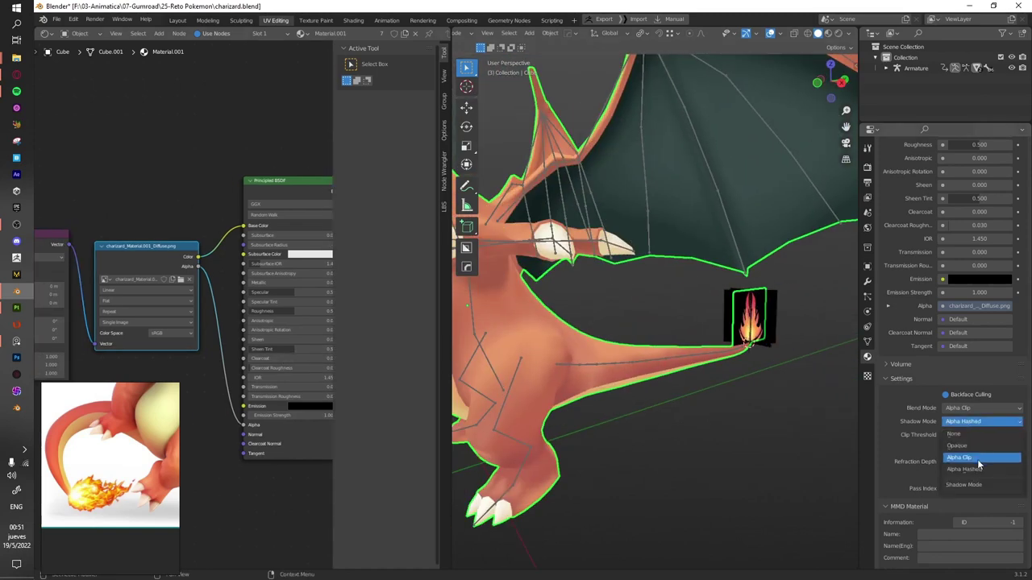
pyautogui.click(962, 456)
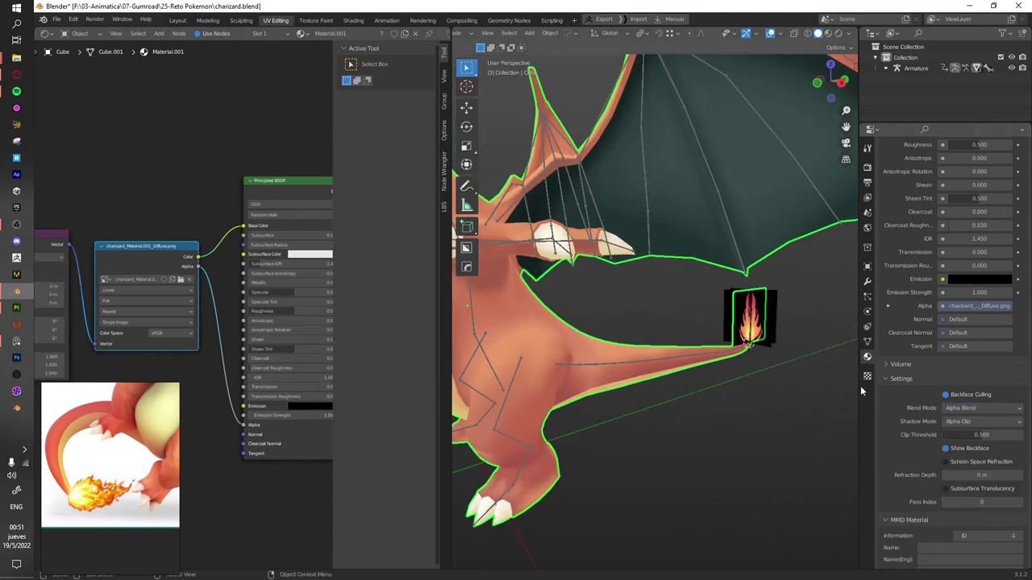
pyautogui.click(965, 433)
pyautogui.scroll(-5, 653, 306)
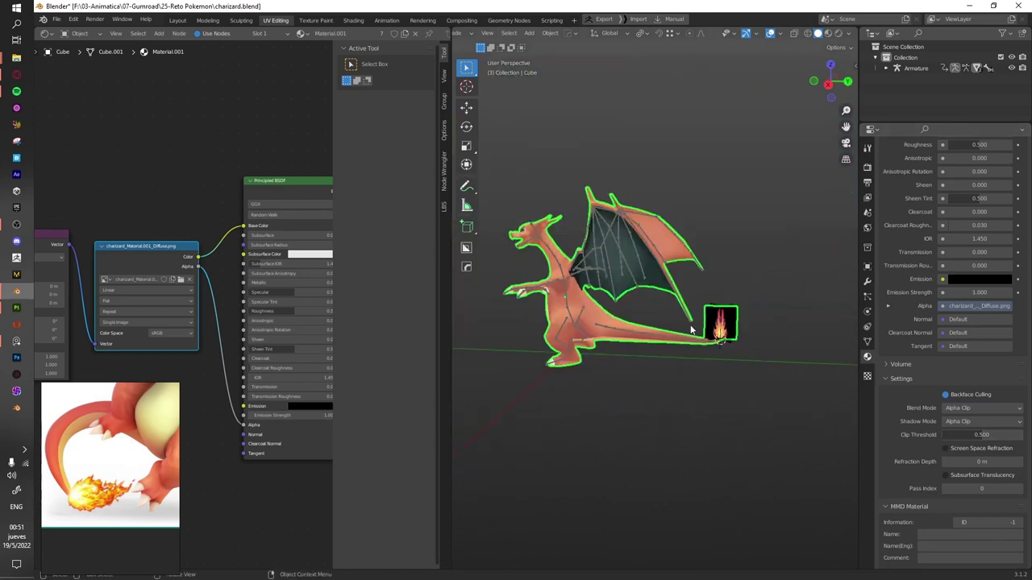
pyautogui.moveTo(629, 306); pyautogui.dragTo(678, 315, button='middle')
pyautogui.moveTo(239, 316)
pyautogui.mouseDown(button='middle')
pyautogui.moveTo(271, 332)
pyautogui.moveTo(294, 227)
pyautogui.moveTo(254, 224)
pyautogui.mouseUp(button='middle')
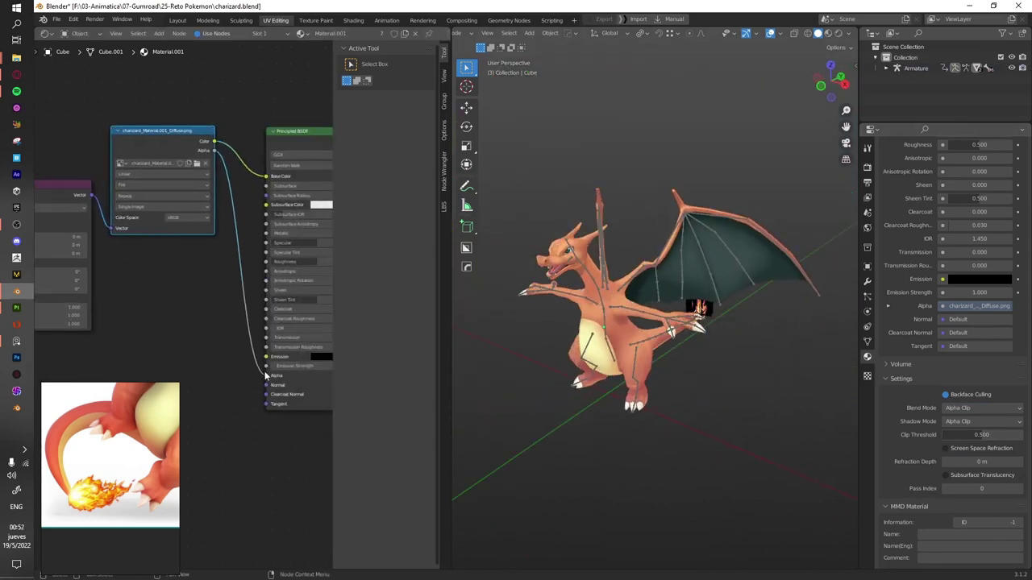
# - Duplicate the image texture node, load the Opacity texture into it and link it to Alpha
pyautogui.hotkey('shift', 'd')
pyautogui.click(182, 256)
pyautogui.moveTo(90, 200); pyautogui.dragTo(144, 191, button='middle')
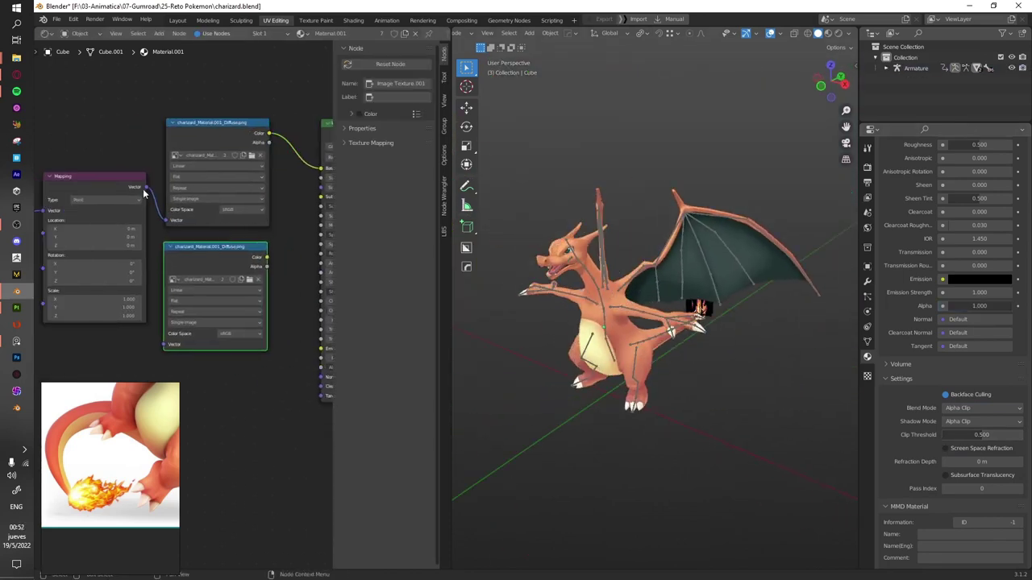
pyautogui.moveTo(160, 346); pyautogui.dragTo(113, 355, button='middle')
pyautogui.click(202, 286)
pyautogui.click(739, 156)
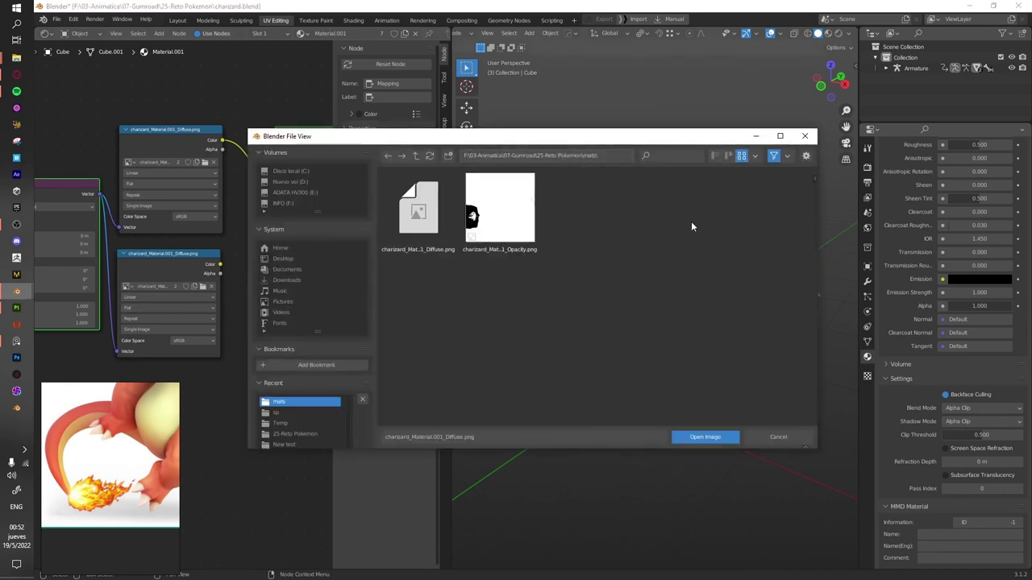
pyautogui.doubleClick(498, 201)
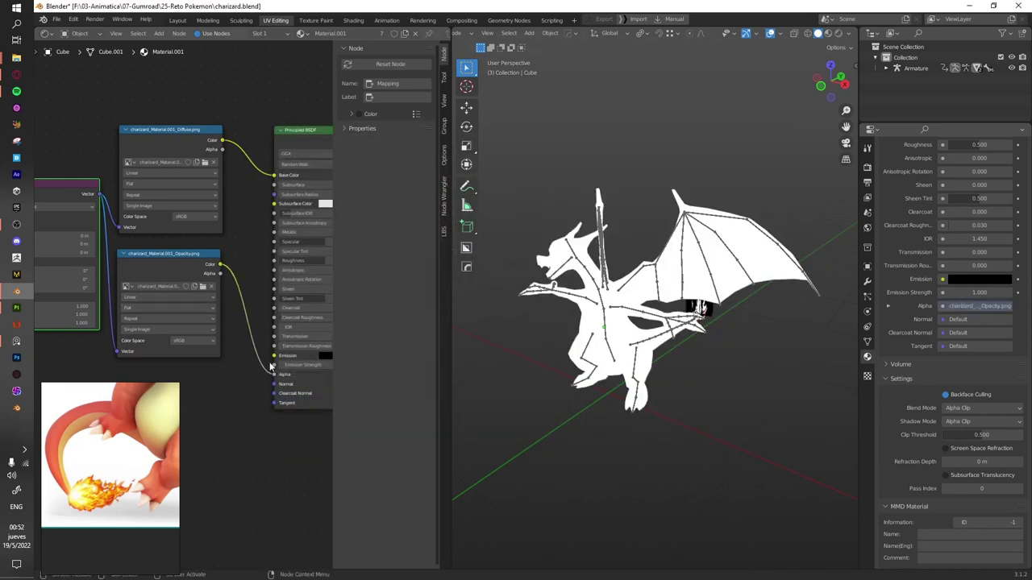
pyautogui.moveTo(271, 366); pyautogui.dragTo(274, 375)
pyautogui.click(205, 196)
pyautogui.moveTo(205, 196); pyautogui.dragTo(161, 225, button='middle')
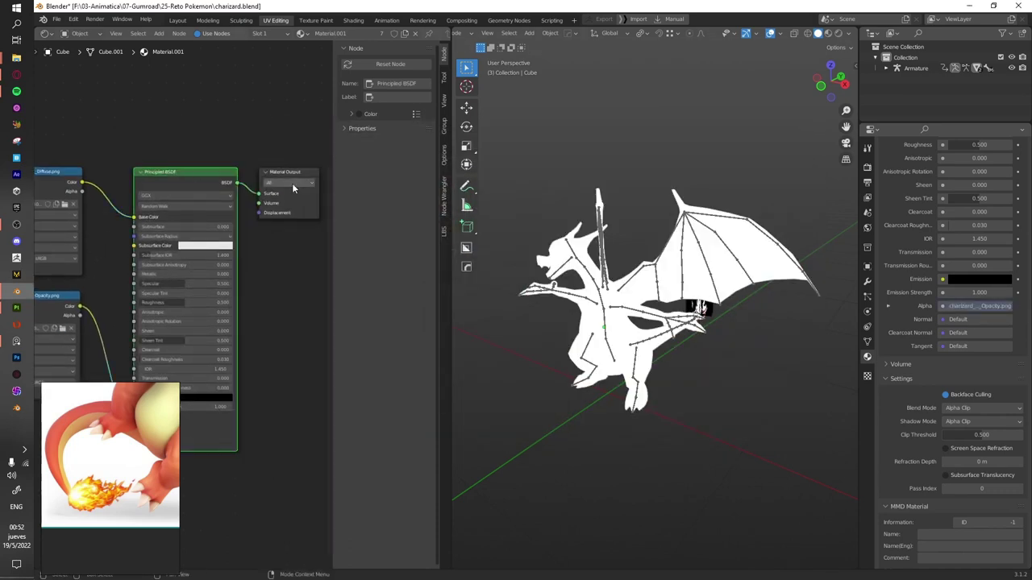
# - Feed the Diffuse colour into Emission and raise the emission strength to 8
pyautogui.click(828, 33)
pyautogui.moveTo(710, 285)
pyautogui.mouseDown(button='middle')
pyautogui.moveTo(733, 209)
pyautogui.moveTo(798, 214)
pyautogui.mouseUp(button='middle')
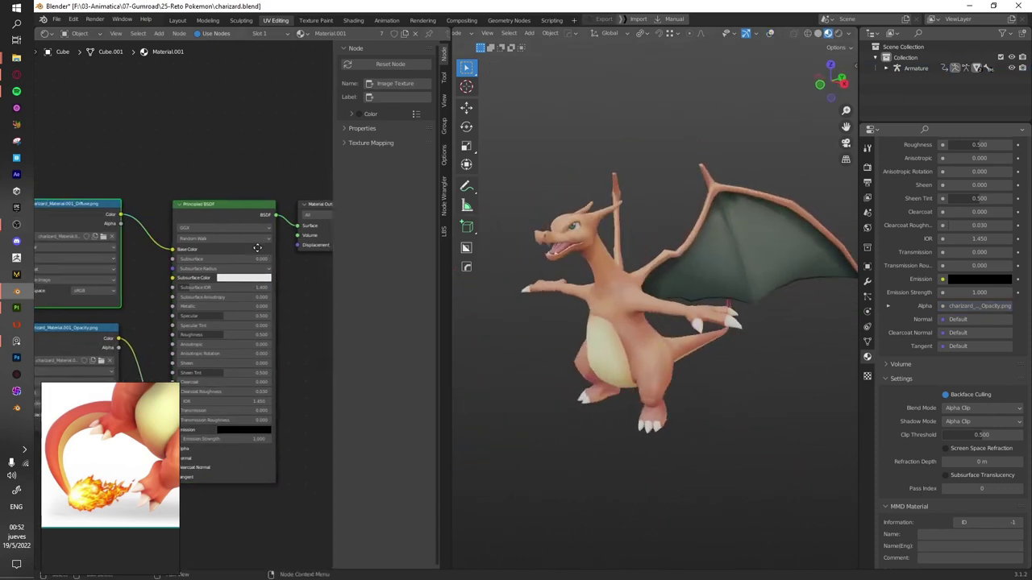
pyautogui.moveTo(233, 201); pyautogui.dragTo(208, 228, button='middle')
pyautogui.click(200, 225)
pyautogui.hotkey('shift', 's')
pyautogui.press('Escape')
pyautogui.scroll(-1, 211, 232)
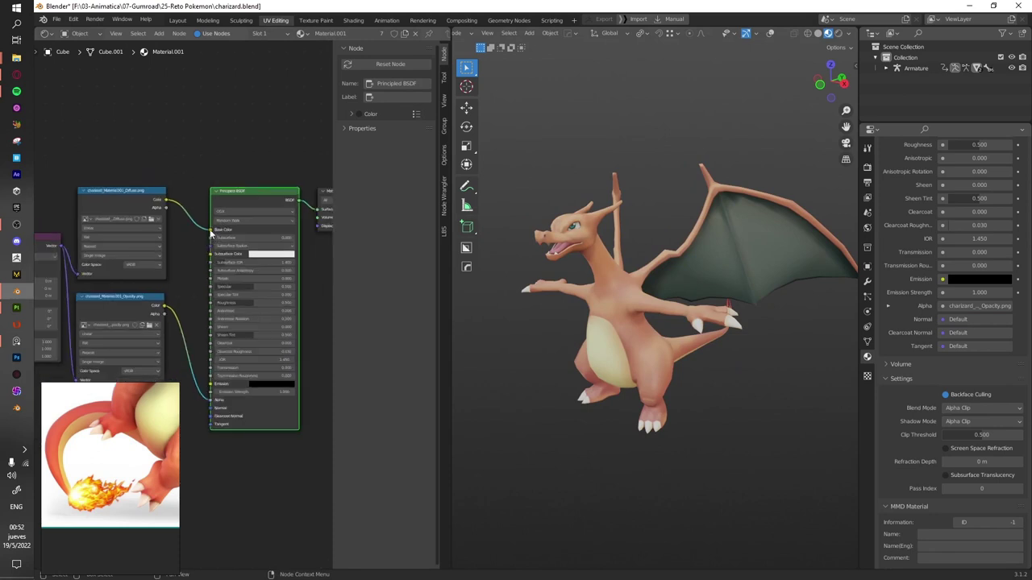
pyautogui.moveTo(210, 390); pyautogui.dragTo(209, 385)
pyautogui.moveTo(656, 286); pyautogui.dragTo(726, 282, button='middle')
pyautogui.scroll(2, 290, 385)
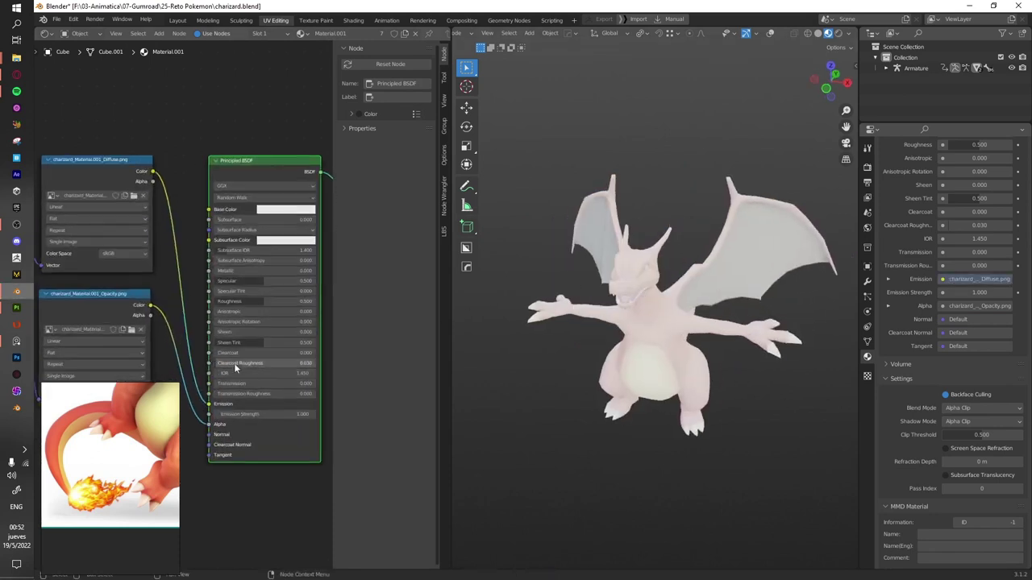
pyautogui.moveTo(289, 385); pyautogui.dragTo(322, 385)
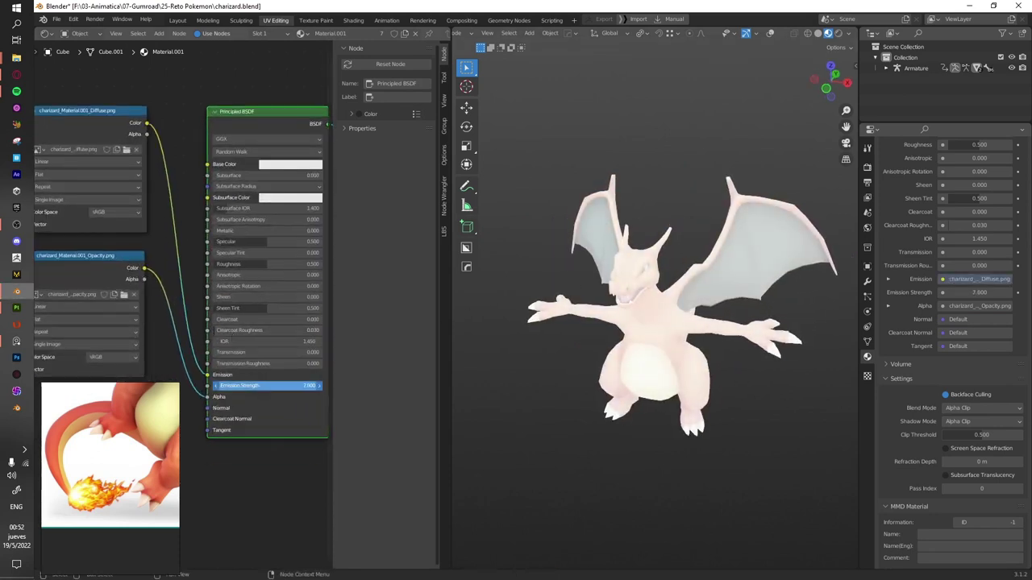
# - Connect the Opacity Alpha to the shader Alpha and set its colour space to Non-Color
pyautogui.moveTo(214, 397); pyautogui.dragTo(252, 380, button='middle')
pyautogui.moveTo(244, 379); pyautogui.dragTo(183, 262)
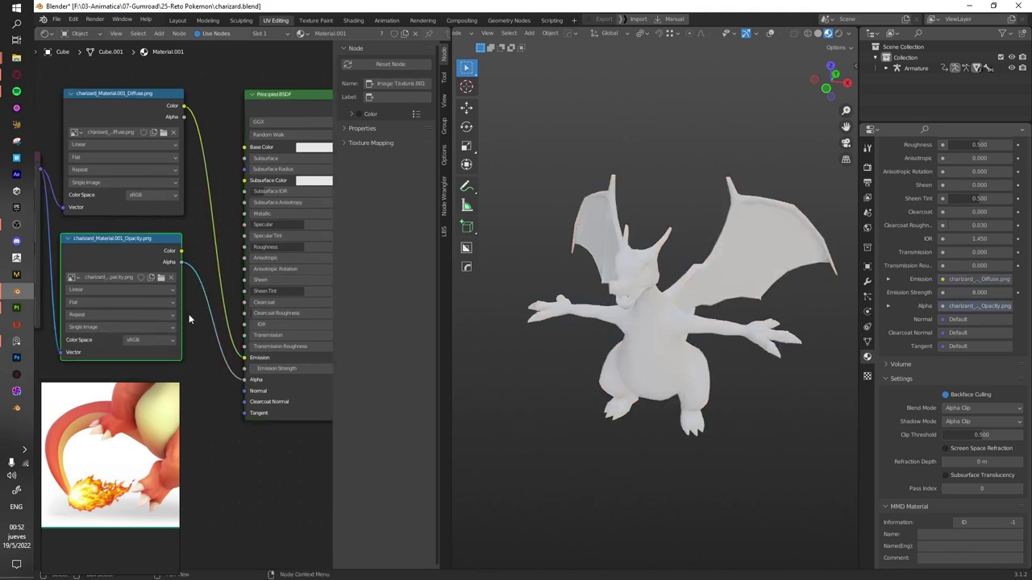
pyautogui.click(161, 340)
pyautogui.moveTo(147, 252); pyautogui.dragTo(253, 189, button='middle')
pyautogui.click(262, 285)
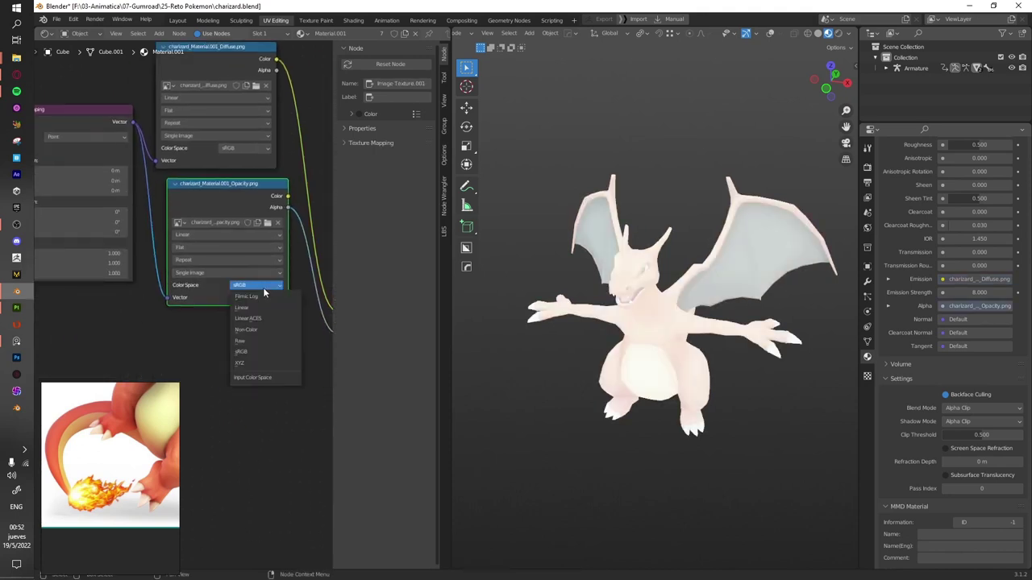
pyautogui.click(269, 329)
pyautogui.moveTo(228, 324); pyautogui.dragTo(221, 165, button='middle')
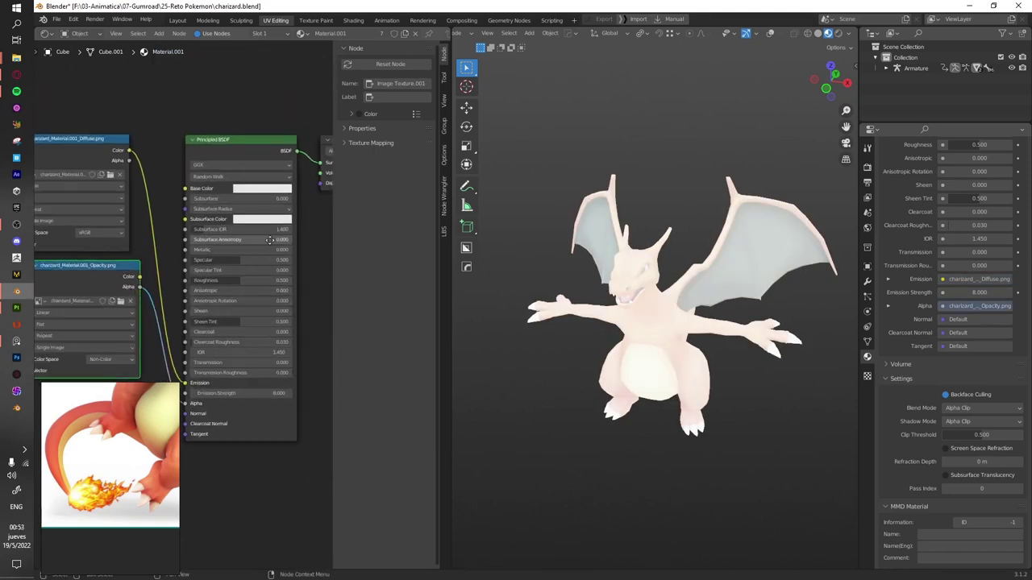
pyautogui.hotkey('shift', 's')
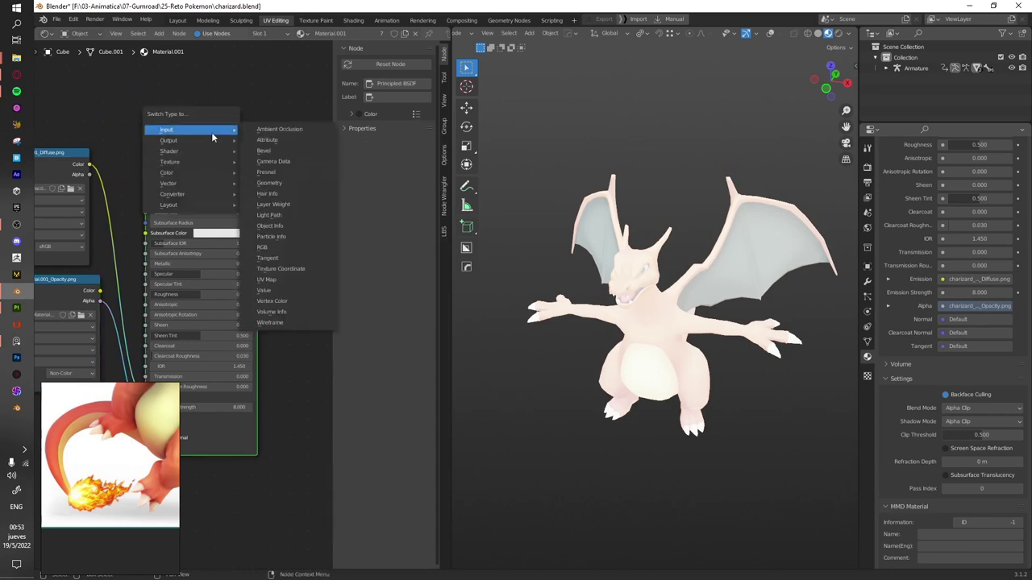
# - Turn the Principled BSDF into Emission, insert a Mix Shader before the output, add a Transparent BSDF
pyautogui.moveTo(169, 151)
pyautogui.click(300, 183)
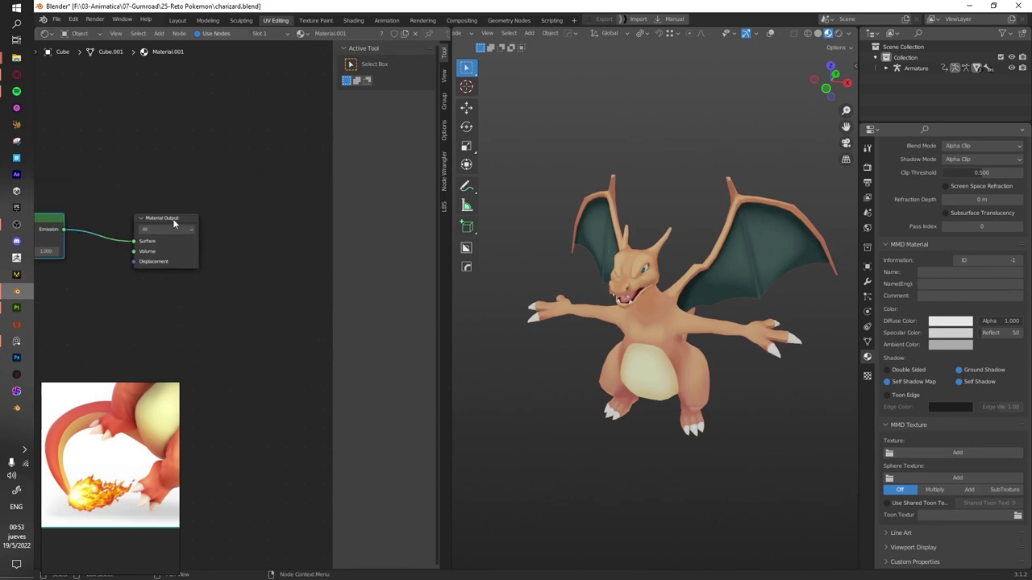
pyautogui.moveTo(172, 218); pyautogui.dragTo(214, 214)
pyautogui.write('mi')
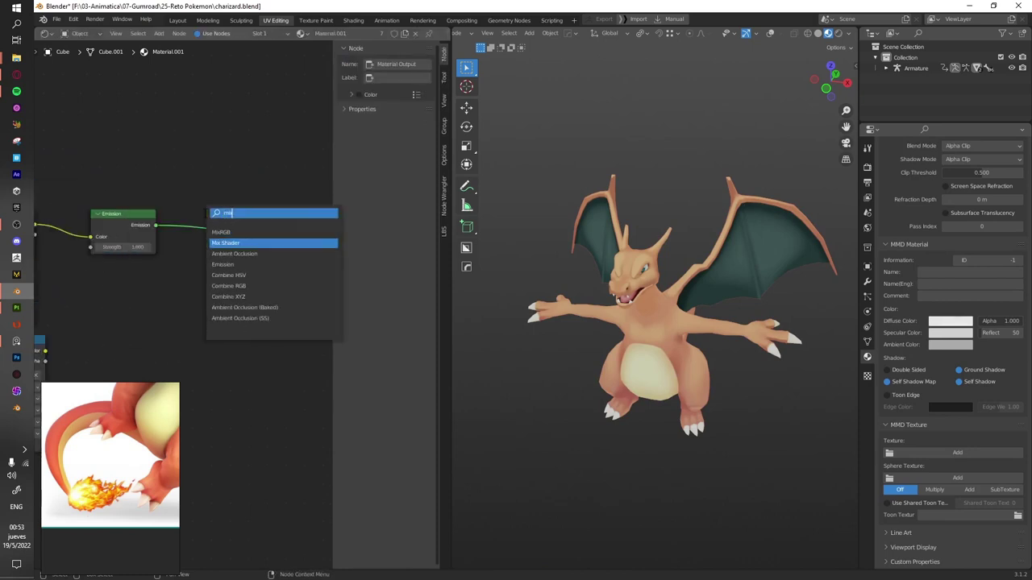
pyautogui.press('Return')
pyautogui.click(221, 238)
pyautogui.moveTo(194, 259); pyautogui.dragTo(214, 309)
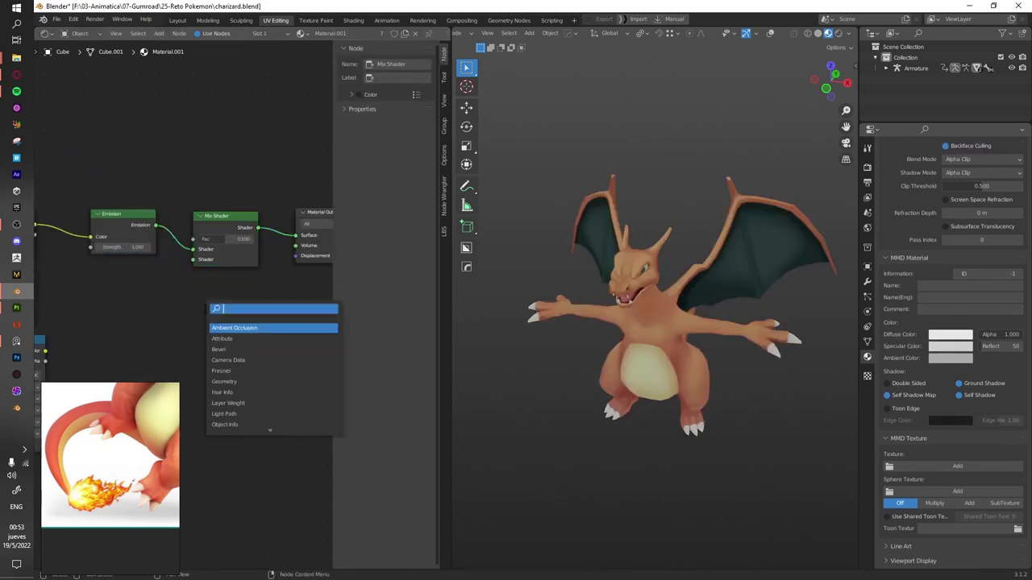
pyautogui.click(234, 338)
# - Plug the opacity texture into the Mix Shader Fac and reposition the Transparent BSDF node
pyautogui.hscroll(-5, 190, 274)
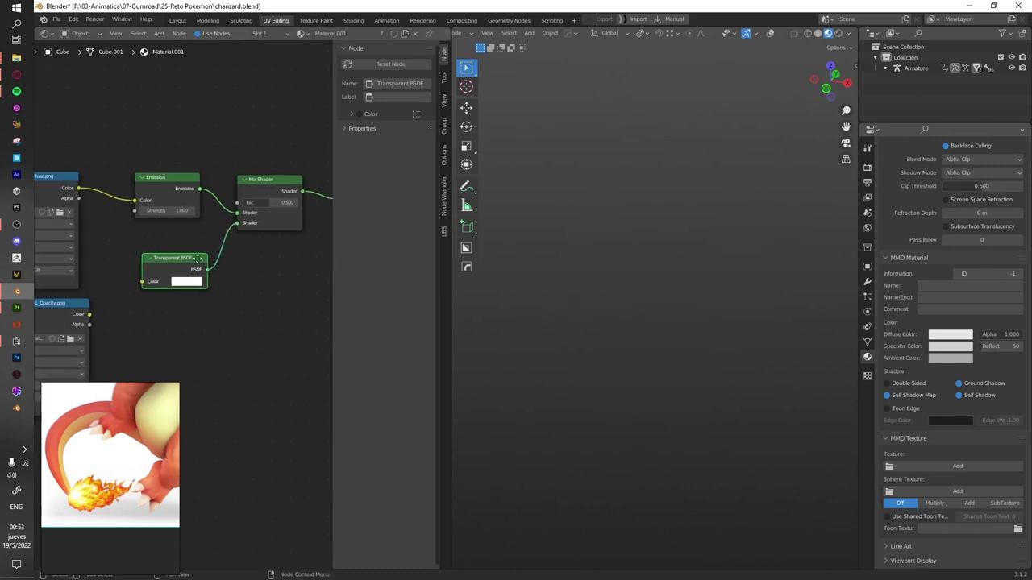
pyautogui.scroll(-3, 178, 303)
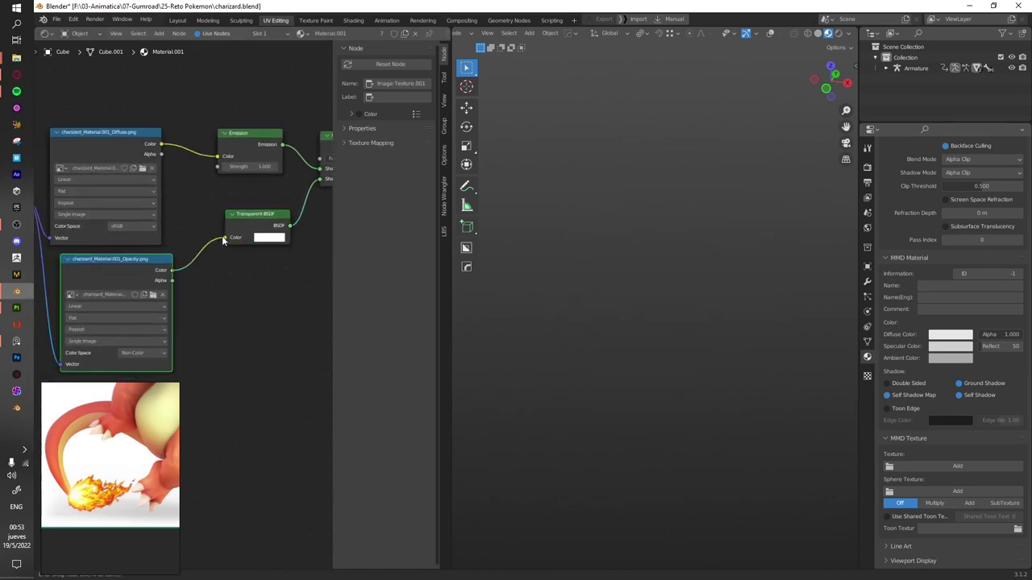
pyautogui.hscroll(4, 292, 288)
pyautogui.scroll(2, 292, 288)
pyautogui.scroll(2, 292, 288)
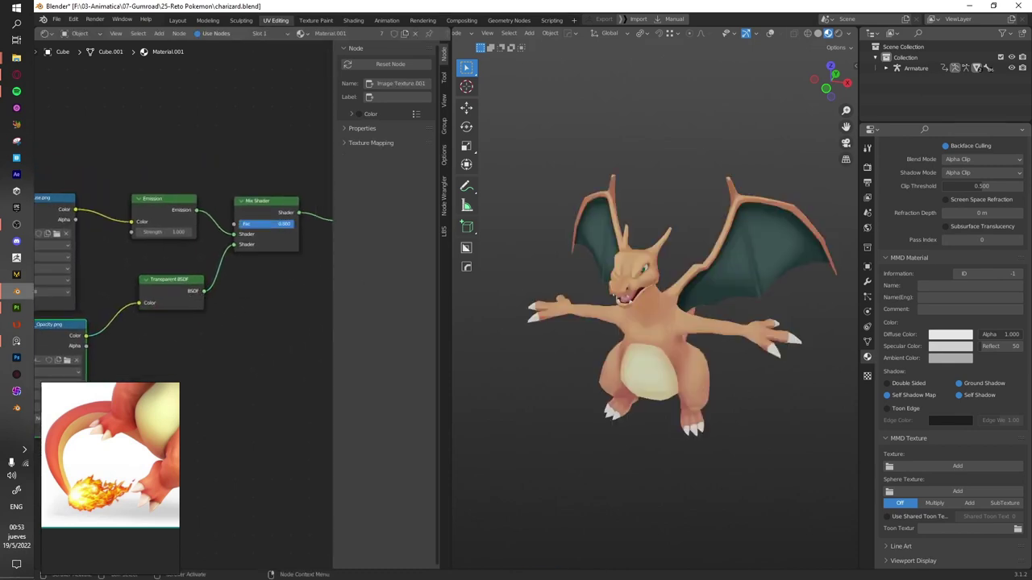
pyautogui.moveTo(266, 223); pyautogui.dragTo(284, 223)
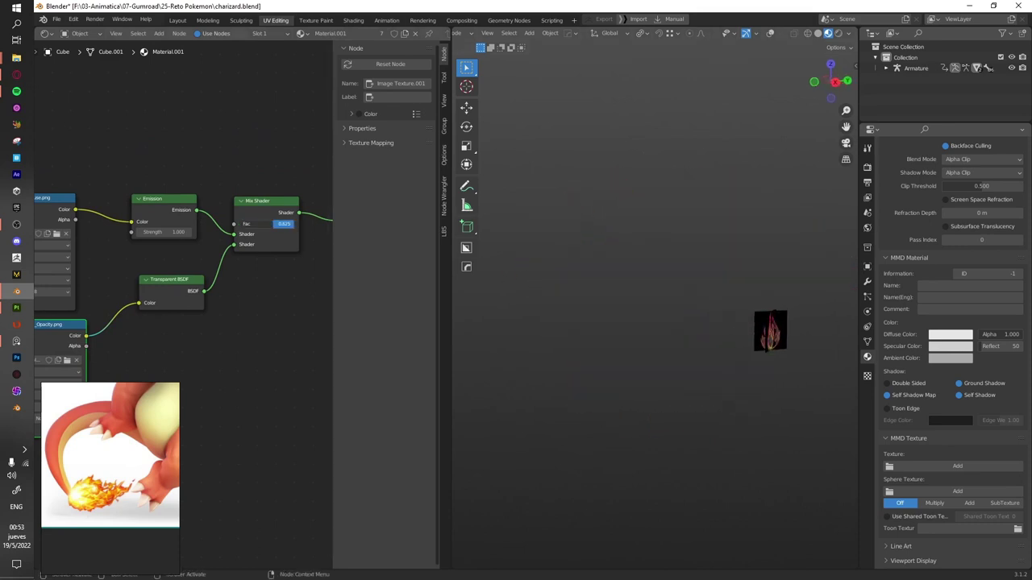
pyautogui.hscroll(-2, 119, 221)
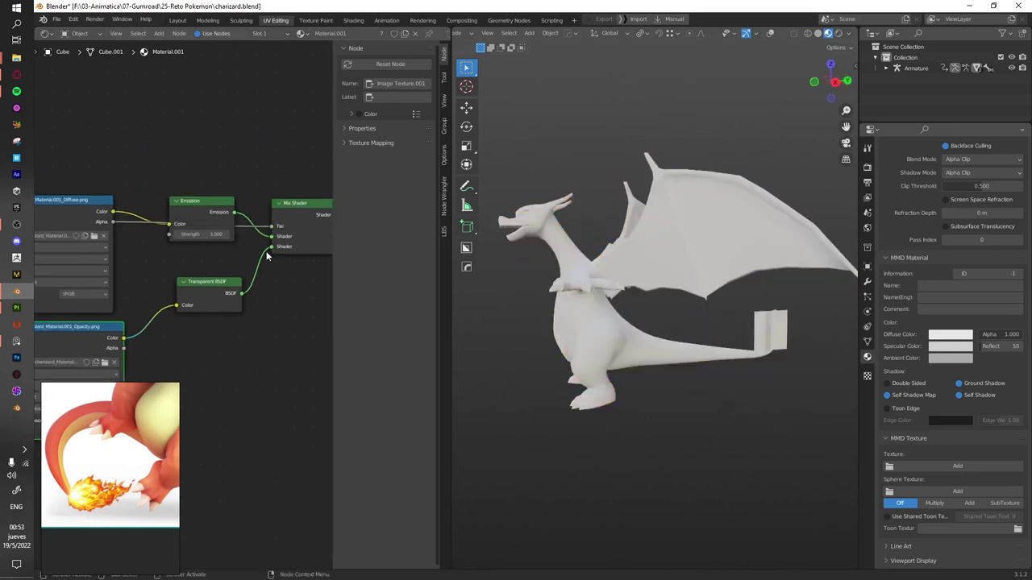
pyautogui.moveTo(195, 244); pyautogui.dragTo(271, 227)
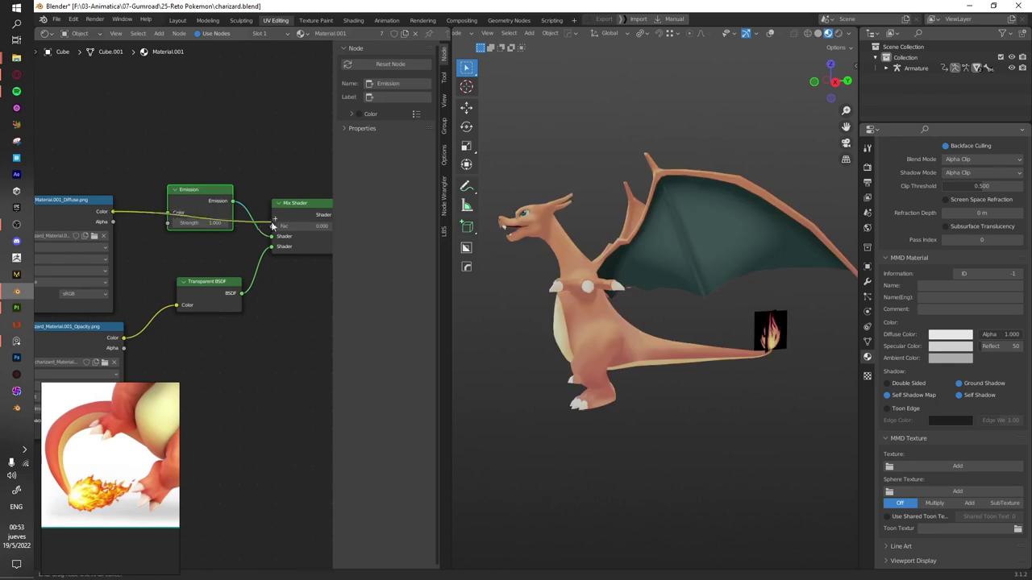
pyautogui.moveTo(154, 335); pyautogui.dragTo(272, 226)
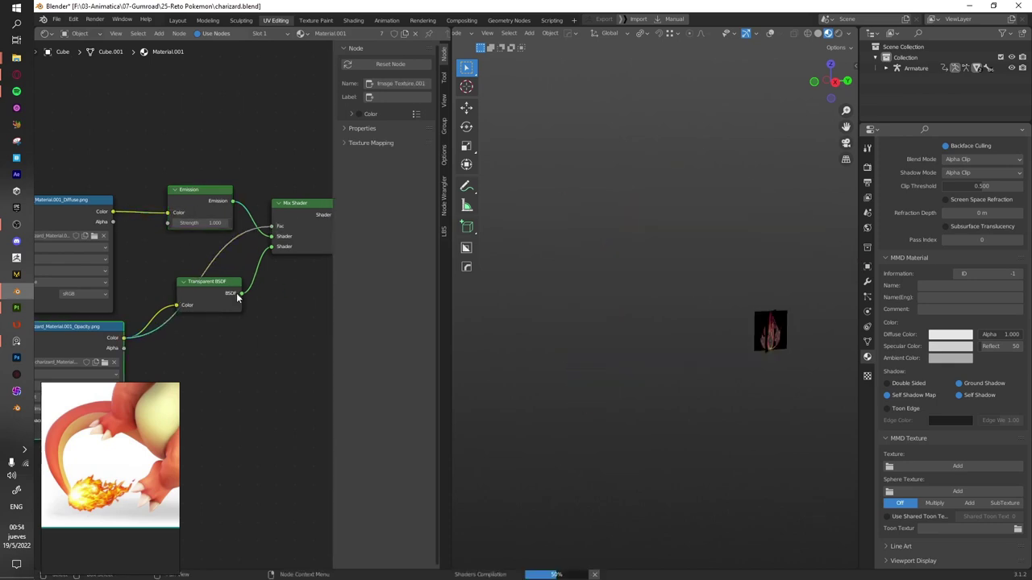
pyautogui.moveTo(224, 292); pyautogui.dragTo(224, 340)
pyautogui.moveTo(302, 216); pyautogui.dragTo(274, 266)
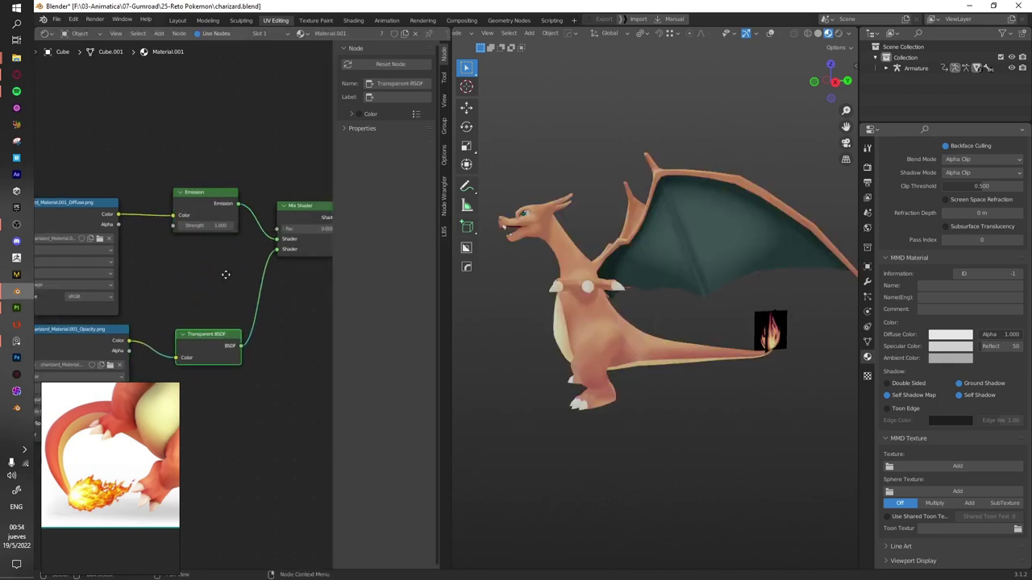
pyautogui.moveTo(271, 240)
pyautogui.mouseDown(button='middle')
pyautogui.moveTo(235, 253)
pyautogui.moveTo(245, 249)
pyautogui.mouseUp(button='middle')
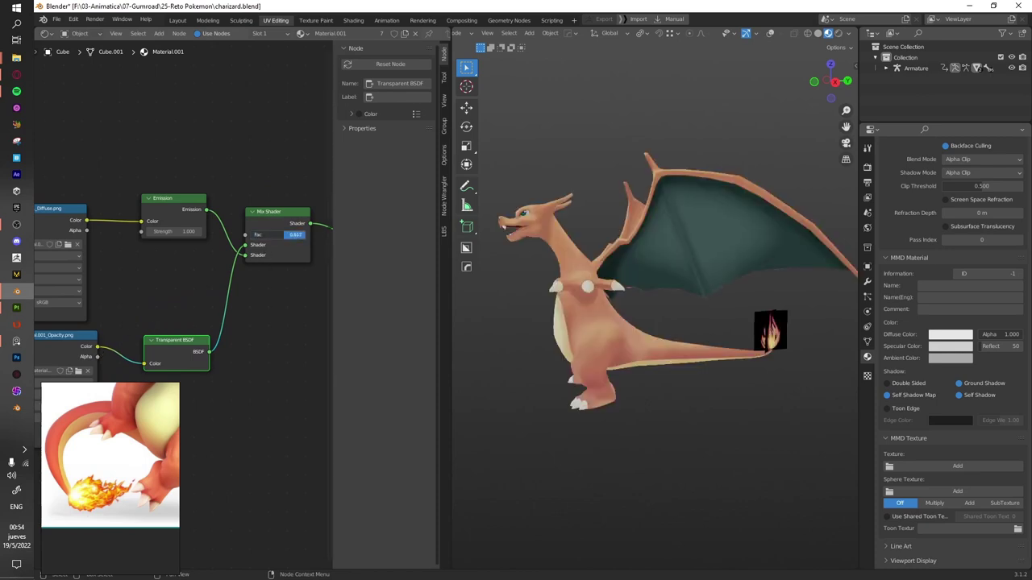
pyautogui.moveTo(278, 235); pyautogui.dragTo(306, 235)
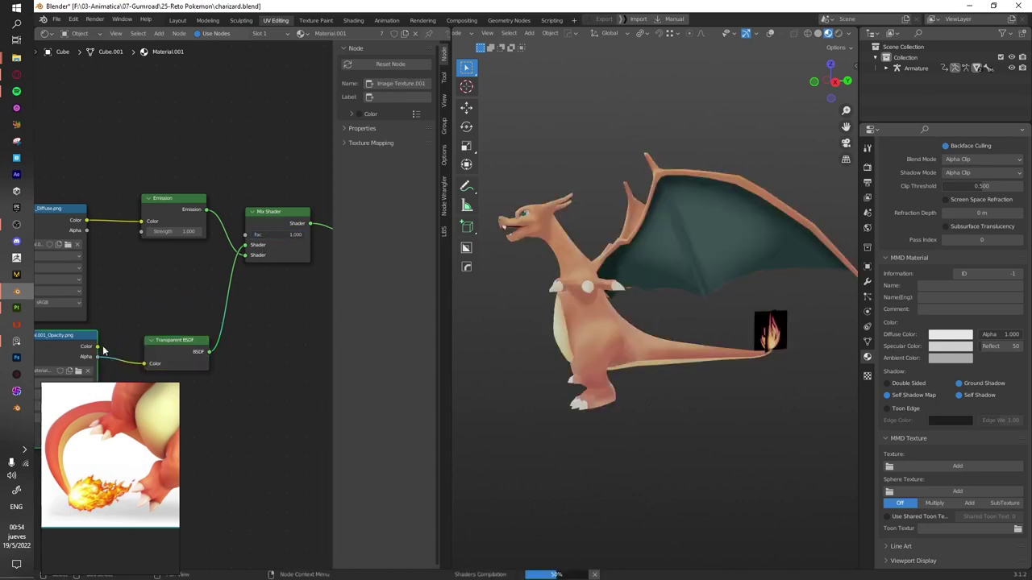
# - Rewire Emission into the Mix Shader's second shader input so only the flame shows
pyautogui.moveTo(449, 316)
pyautogui.mouseDown(button='middle')
pyautogui.moveTo(641, 276)
pyautogui.moveTo(602, 307)
pyautogui.mouseUp(button='middle')
pyautogui.moveTo(687, 274); pyautogui.dragTo(613, 266, button='middle')
pyautogui.click(192, 209)
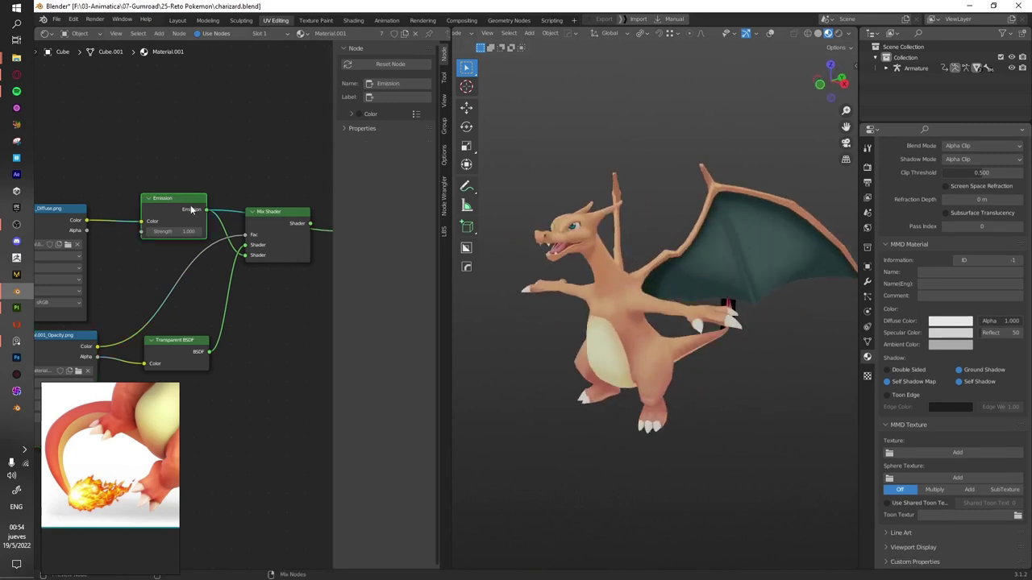
pyautogui.click(271, 218)
pyautogui.moveTo(152, 239); pyautogui.dragTo(83, 275, button='middle')
pyautogui.moveTo(645, 306)
pyautogui.mouseDown(button='middle')
pyautogui.moveTo(564, 307)
pyautogui.moveTo(637, 327)
pyautogui.moveTo(624, 287)
pyautogui.moveTo(509, 276)
pyautogui.moveTo(566, 245)
pyautogui.moveTo(728, 320)
pyautogui.moveTo(482, 329)
pyautogui.moveTo(766, 322)
pyautogui.moveTo(806, 306)
pyautogui.mouseUp(button='middle')
# - Collapse the material sections, zoom in on the tail flame and turn on viewport overlays
pyautogui.scroll(2, 907, 206)
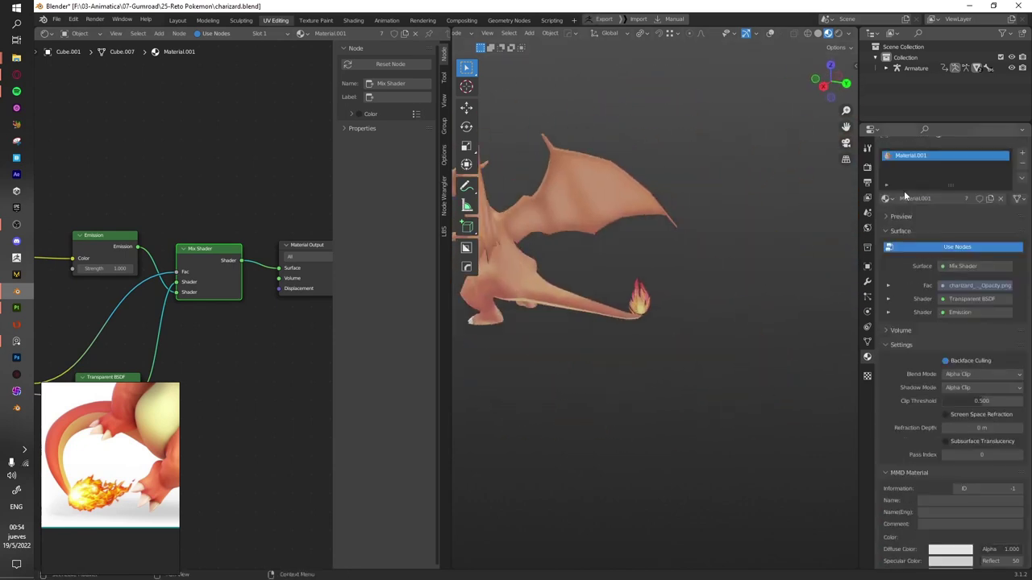
pyautogui.scroll(2, 903, 190)
pyautogui.scroll(-3, 870, 335)
pyautogui.keyDown('ctrl'); pyautogui.click(889, 342); pyautogui.keyUp('ctrl')
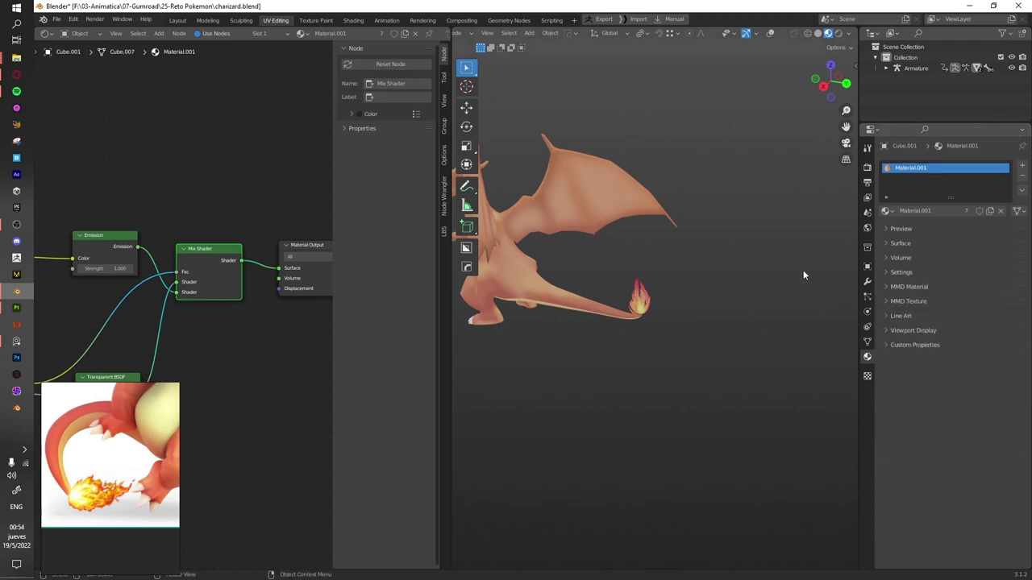
pyautogui.moveTo(803, 275)
pyautogui.mouseDown(button='middle')
pyautogui.moveTo(532, 322)
pyautogui.moveTo(639, 291)
pyautogui.moveTo(594, 329)
pyautogui.moveTo(677, 301)
pyautogui.moveTo(670, 336)
pyautogui.moveTo(749, 315)
pyautogui.moveTo(664, 379)
pyautogui.moveTo(726, 371)
pyautogui.mouseUp(button='middle')
pyautogui.scroll(4, 618, 279)
pyautogui.hotkey('shift', 'alt', 'z')
pyautogui.scroll(-3, 645, 355)
pyautogui.scroll(3, 703, 379)
pyautogui.scroll(4, 703, 379)
# - Add a Solidify modifier (0.01 m thickness, -1 offset) to the Cube.001 flame cards
pyautogui.click(867, 281)
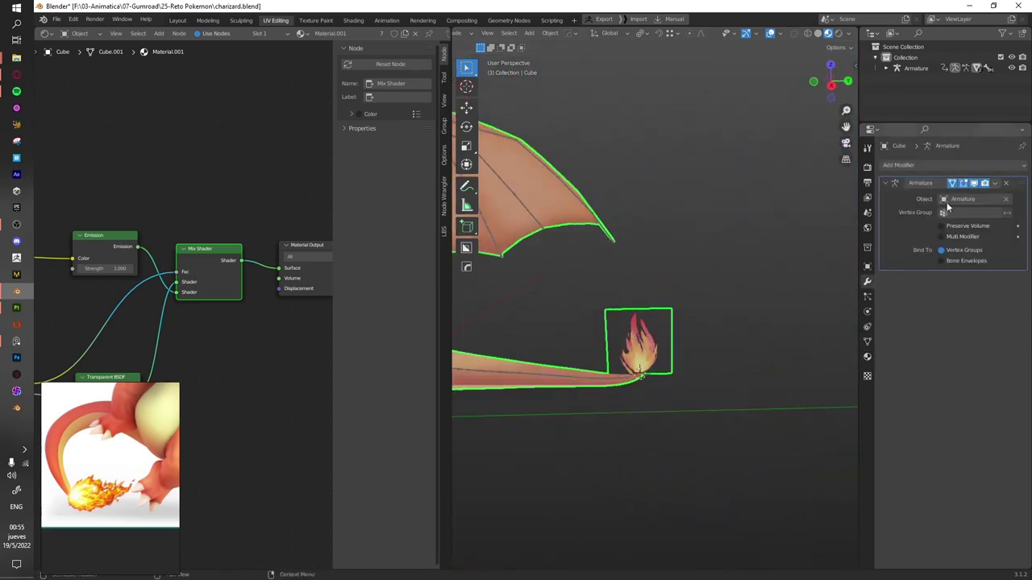
pyautogui.moveTo(645, 342); pyautogui.dragTo(656, 369, button='middle')
pyautogui.click(930, 165)
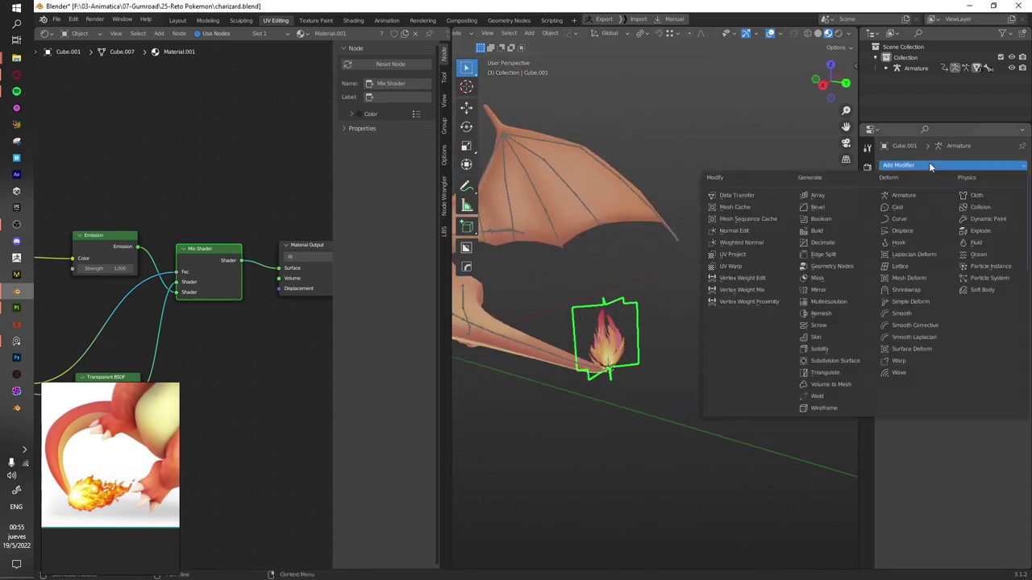
pyautogui.click(820, 349)
pyautogui.moveTo(826, 356)
pyautogui.mouseDown(button='middle')
pyautogui.moveTo(732, 363)
pyautogui.moveTo(581, 339)
pyautogui.moveTo(615, 350)
pyautogui.moveTo(585, 329)
pyautogui.moveTo(687, 356)
pyautogui.mouseUp(button='middle')
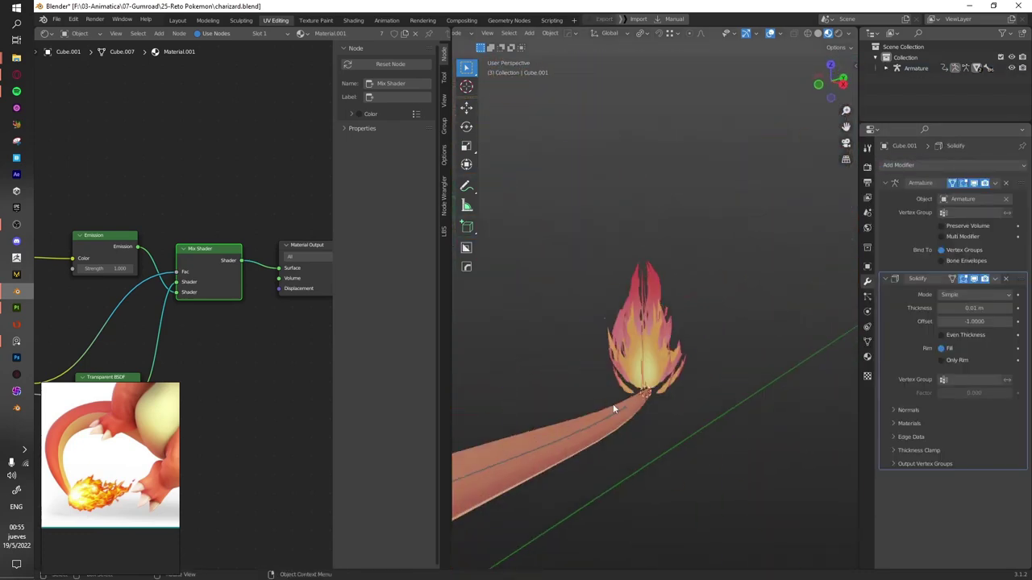
# - Separate one linked flame plane into its own object, Cube.002, in Edit Mode
pyautogui.click(612, 404)
pyautogui.press('Tab')
pyautogui.press('l')
pyautogui.click(671, 287)
pyautogui.press('Tab')
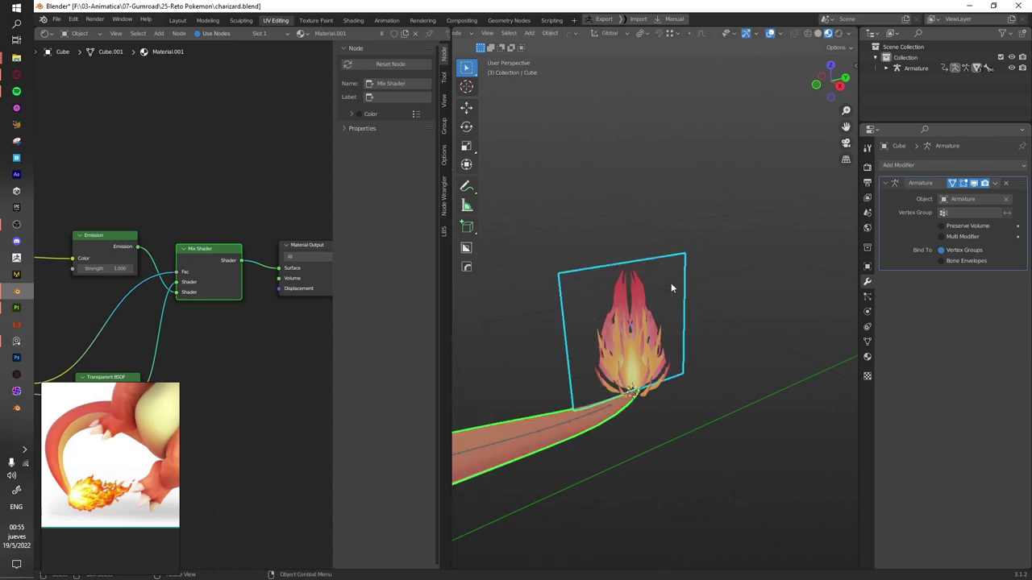
# - Select among the flame planes, then leave local view to see the whole Charizard from the front
pyautogui.click(671, 311)
pyautogui.click(670, 312)
pyautogui.keyDown('shift'); pyautogui.click(669, 271); pyautogui.keyUp('shift')
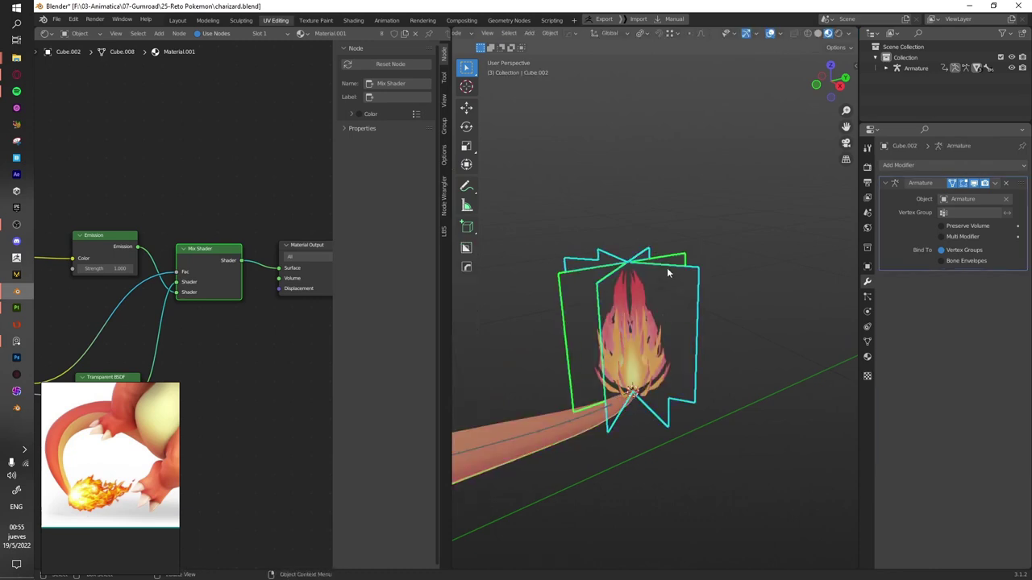
pyautogui.click(691, 283)
pyautogui.keyDown('shift'); pyautogui.click(674, 328); pyautogui.keyUp('shift')
pyautogui.keyDown('shift'); pyautogui.click(672, 322); pyautogui.keyUp('shift')
pyautogui.press('KP_Divide')
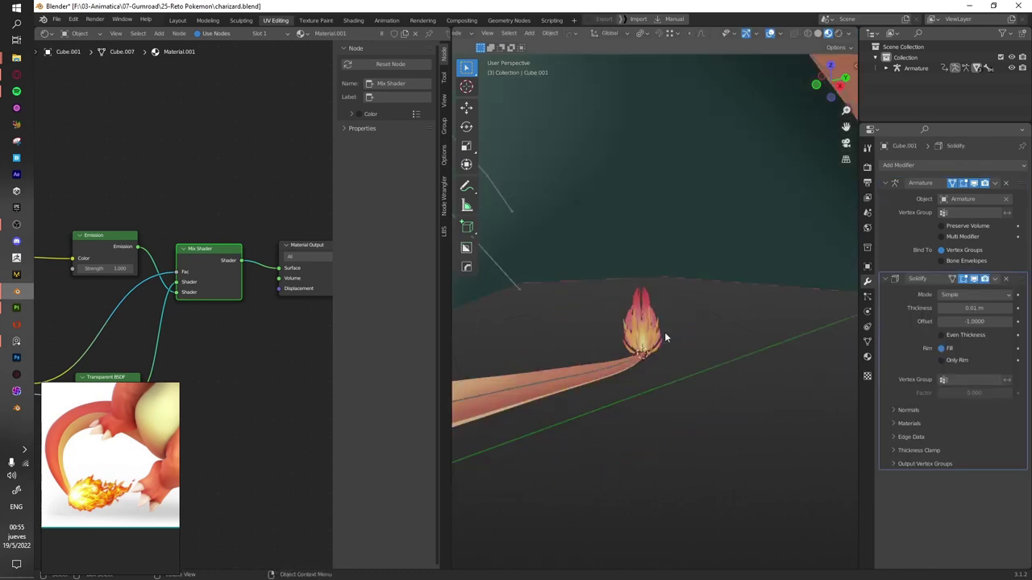
pyautogui.press('KP_1')
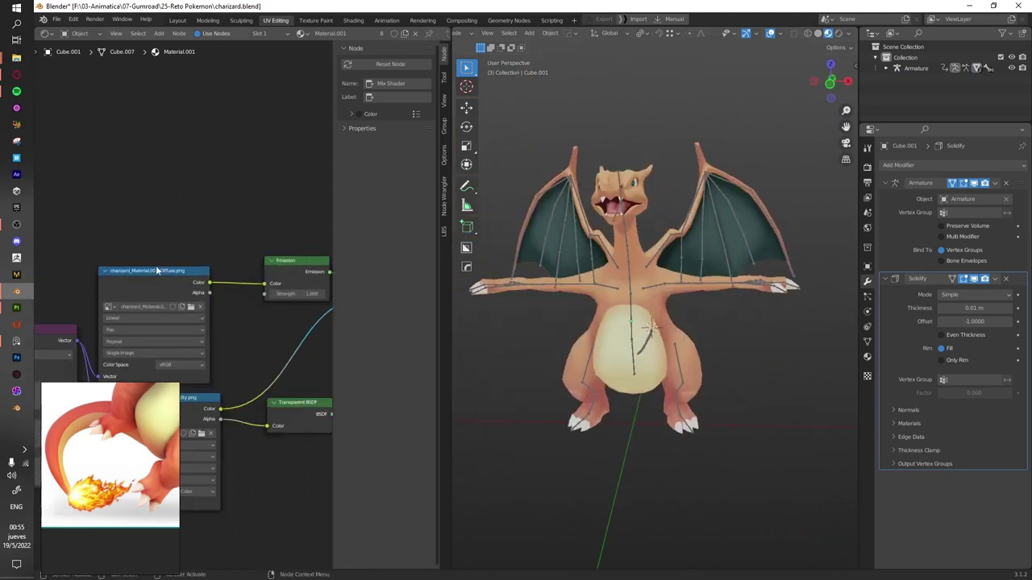
# - Add a Hue Saturation Value node on the diffuse texture link and tweak its settings
pyautogui.moveTo(295, 284); pyautogui.dragTo(505, 312, button='middle')
pyautogui.hotkey('shift', 'a')
pyautogui.click(206, 204)
pyautogui.write('hue')
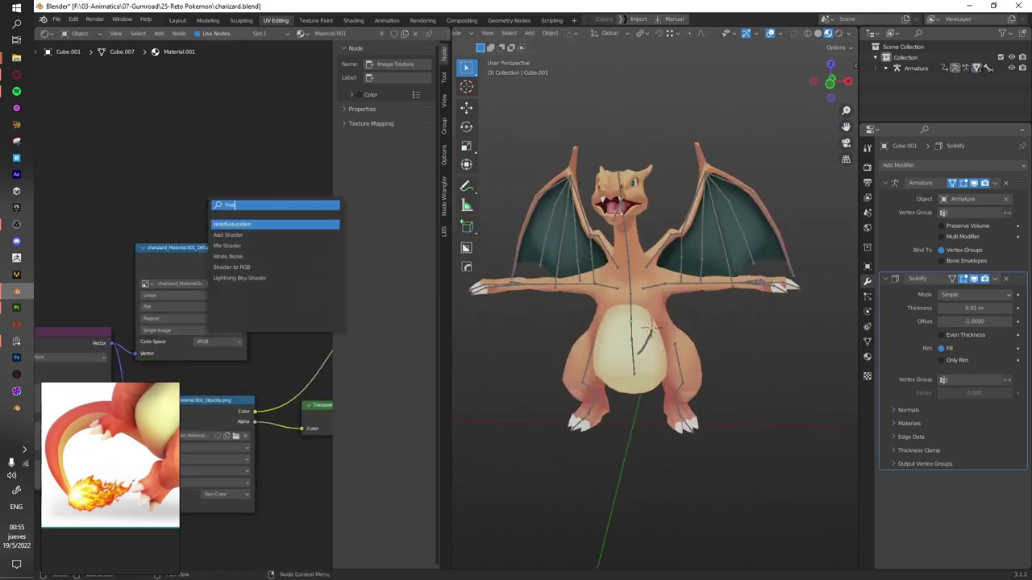
pyautogui.press('Return')
pyautogui.click(193, 298)
pyautogui.scroll(2, 194, 266)
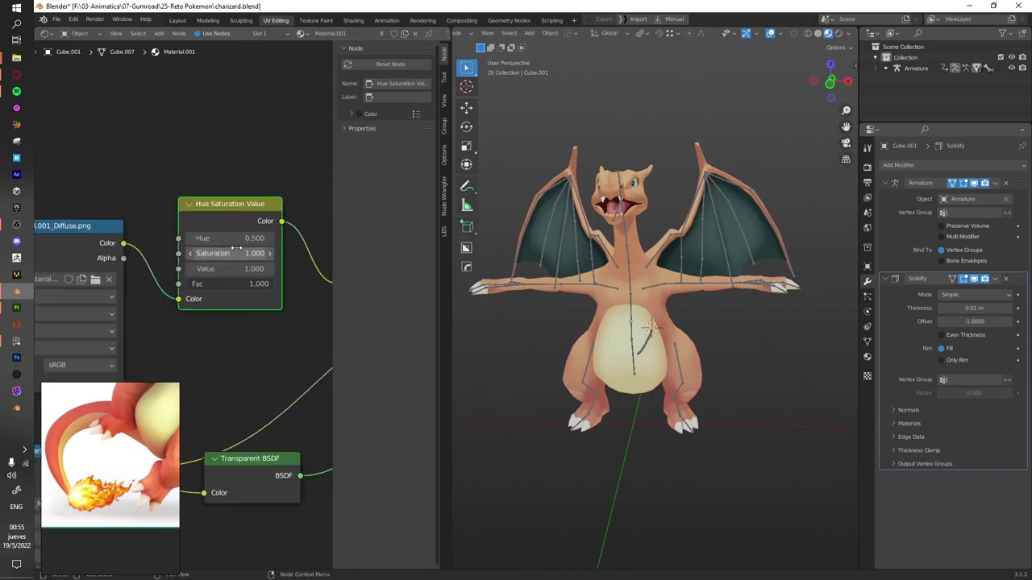
pyautogui.moveTo(230, 237)
pyautogui.mouseDown()
pyautogui.moveTo(266, 238)
pyautogui.moveTo(234, 238)
pyautogui.moveTo(246, 253)
pyautogui.moveTo(218, 268)
pyautogui.mouseUp()
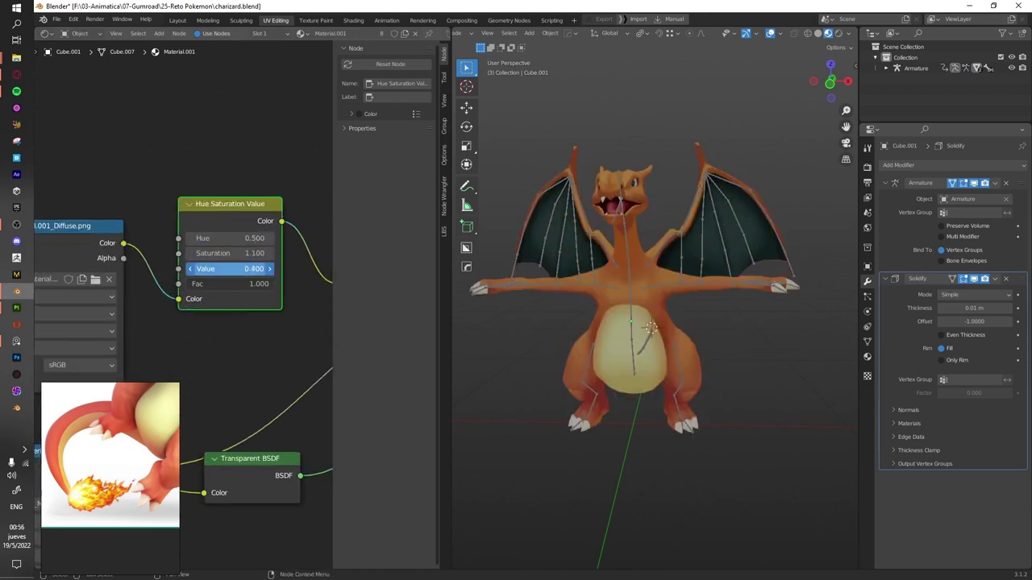
# - Switch the colour management view transform from Filmic to Standard
pyautogui.moveTo(682, 261); pyautogui.dragTo(838, 202, button='middle')
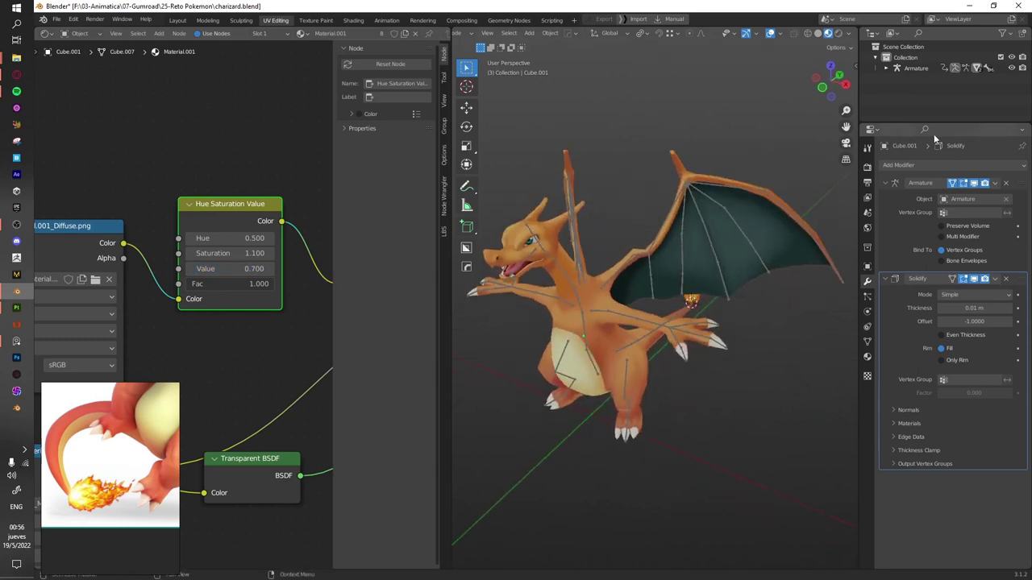
pyautogui.click(867, 166)
pyautogui.click(904, 458)
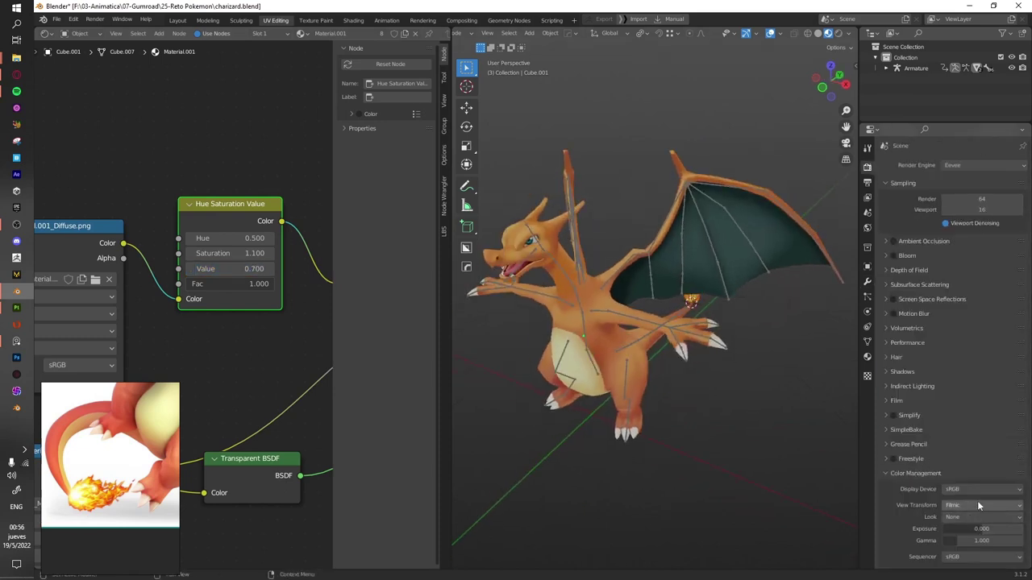
pyautogui.click(978, 506)
pyautogui.click(971, 493)
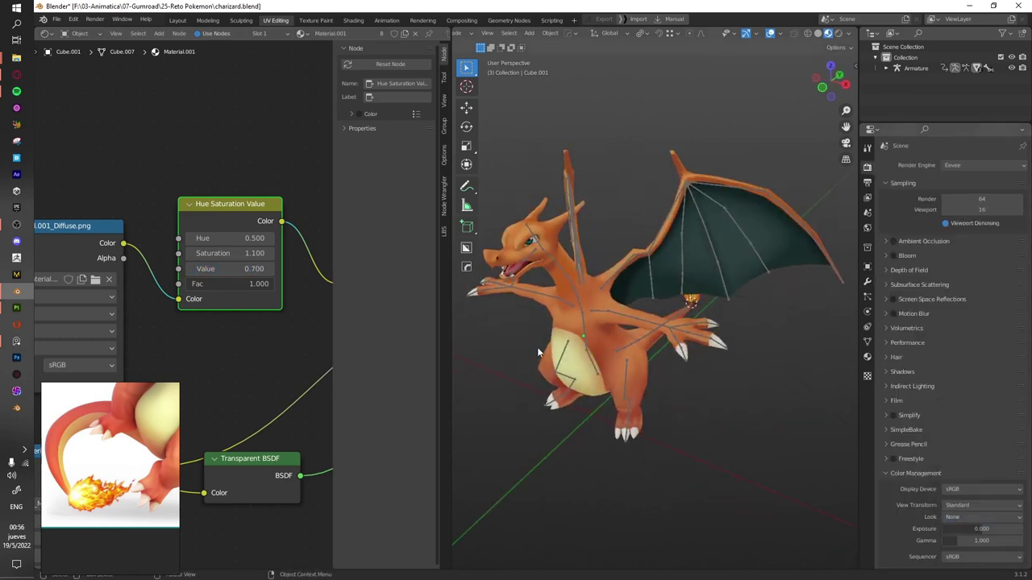
# - Route the image colour through the Hue Saturation Value node into the Emission colour
pyautogui.moveTo(537, 347); pyautogui.dragTo(451, 330, button='middle')
pyautogui.scroll(-2, 157, 240)
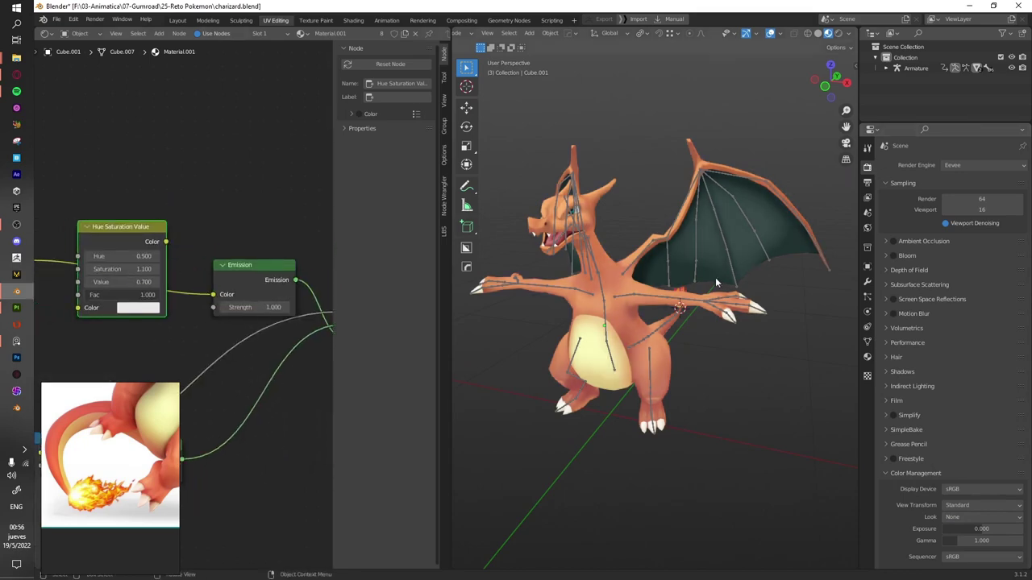
pyautogui.moveTo(715, 277); pyautogui.dragTo(685, 275, button='middle')
pyautogui.moveTo(193, 282); pyautogui.dragTo(229, 276, button='middle')
pyautogui.moveTo(98, 274); pyautogui.dragTo(115, 302)
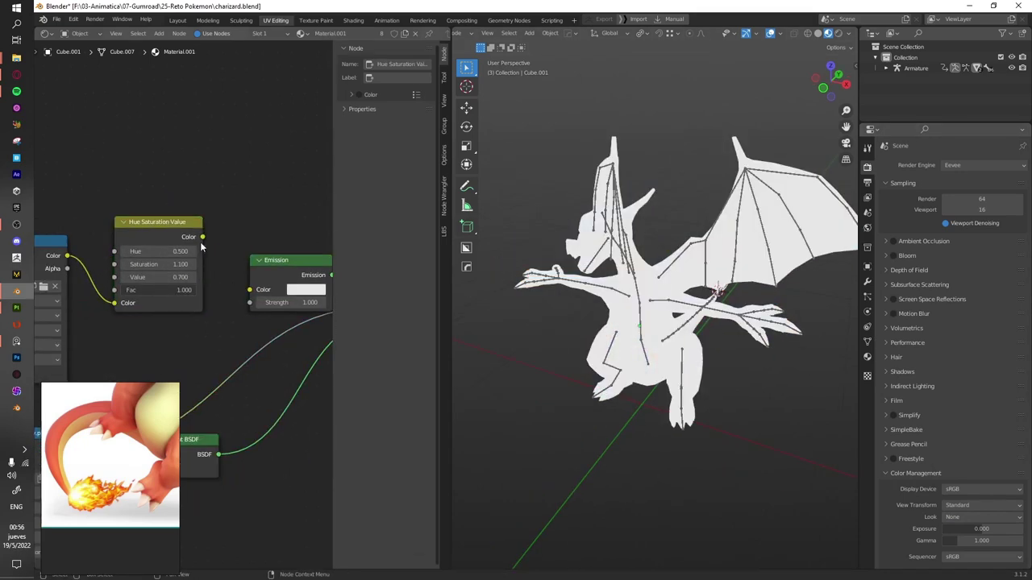
pyautogui.moveTo(203, 236); pyautogui.dragTo(249, 289)
# - Deselect everything, then split the node editor and make the new area a Timeline
pyautogui.moveTo(564, 282)
pyautogui.mouseDown(button='middle')
pyautogui.moveTo(656, 274)
pyautogui.moveTo(548, 283)
pyautogui.mouseUp(button='middle')
pyautogui.click(657, 279)
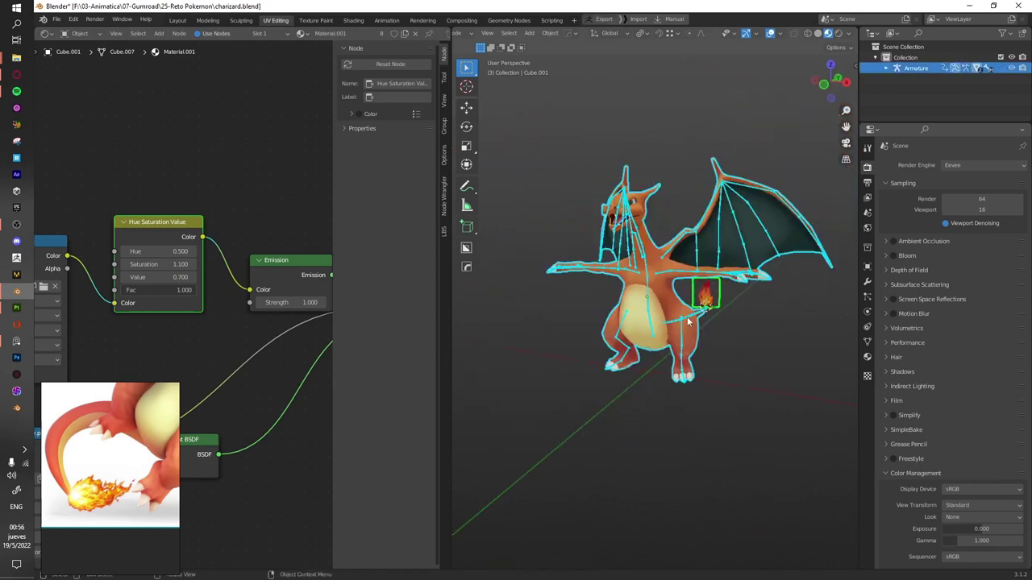
pyautogui.click(483, 444)
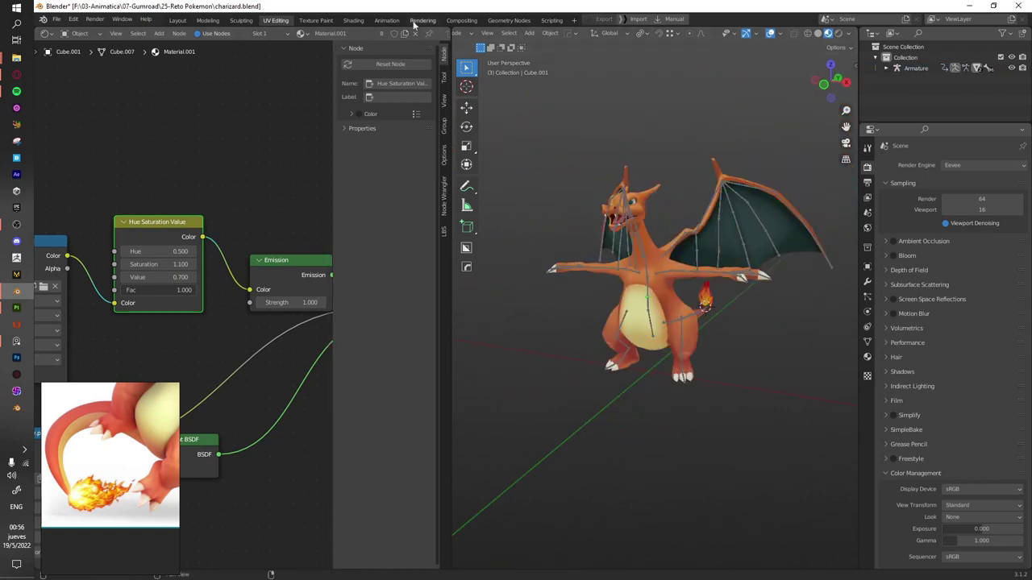
pyautogui.click(295, 178)
pyautogui.click(45, 187)
# - Add a thin timeline strip and set the current frame to 0 for the flying pose
pyautogui.click(157, 214)
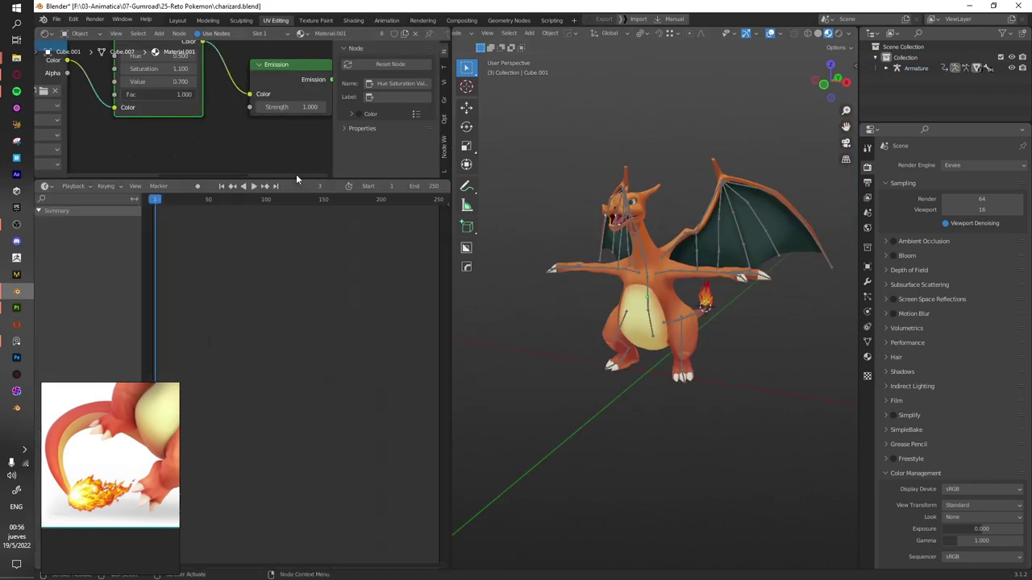
pyautogui.moveTo(296, 184); pyautogui.dragTo(327, 547)
pyautogui.hotkey('shift', 'Left')
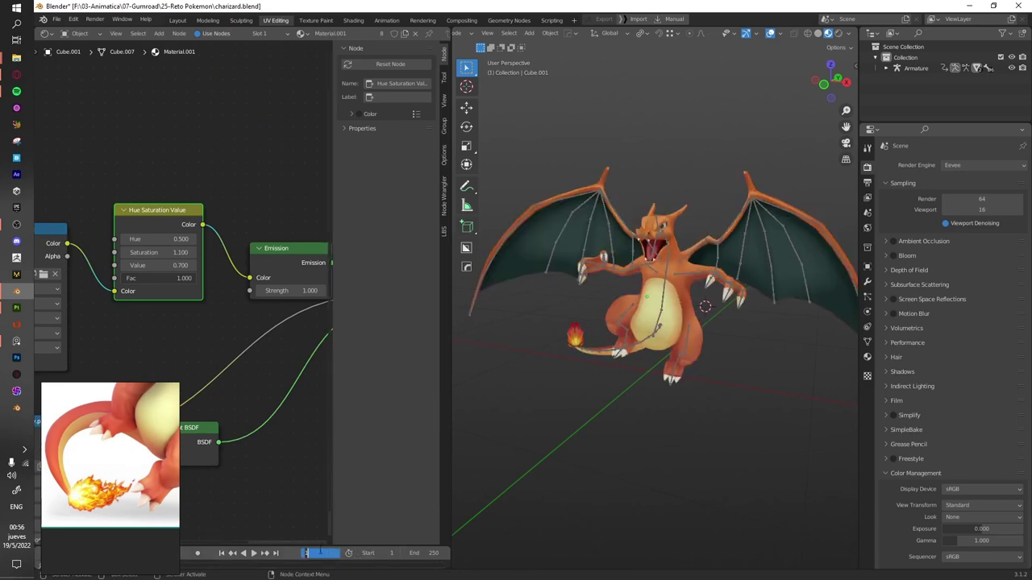
pyautogui.write('0')
pyautogui.press('Return')
pyautogui.moveTo(645, 306)
pyautogui.mouseDown(button='middle')
pyautogui.moveTo(695, 295)
pyautogui.moveTo(667, 258)
pyautogui.moveTo(566, 280)
pyautogui.moveTo(620, 290)
pyautogui.moveTo(624, 266)
pyautogui.mouseUp(button='middle')
pyautogui.scroll(3, 695, 295)
pyautogui.scroll(-3, 695, 295)
pyautogui.scroll(2, 624, 266)
pyautogui.scroll(-1, 626, 278)
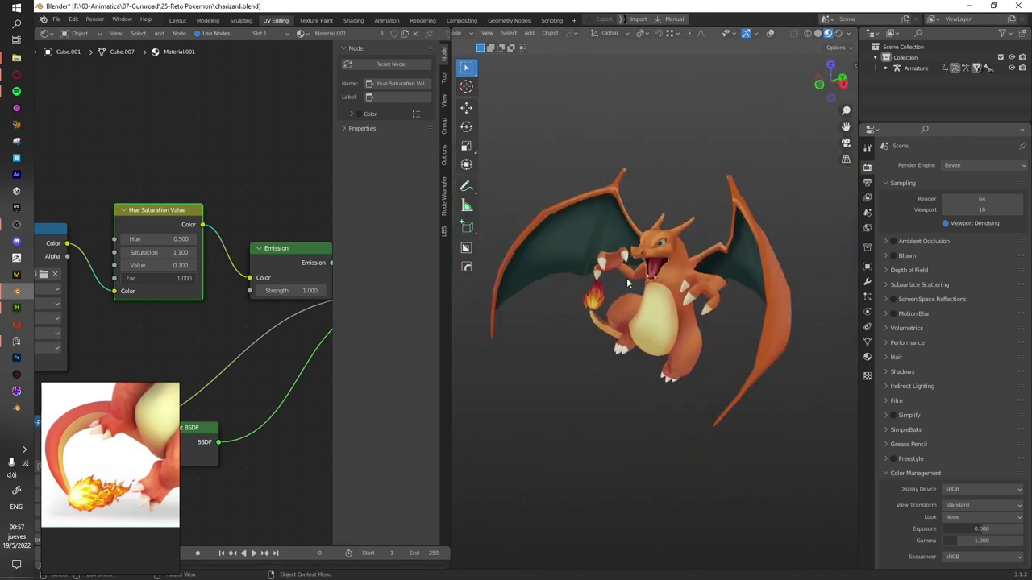
pyautogui.scroll(2, 626, 277)
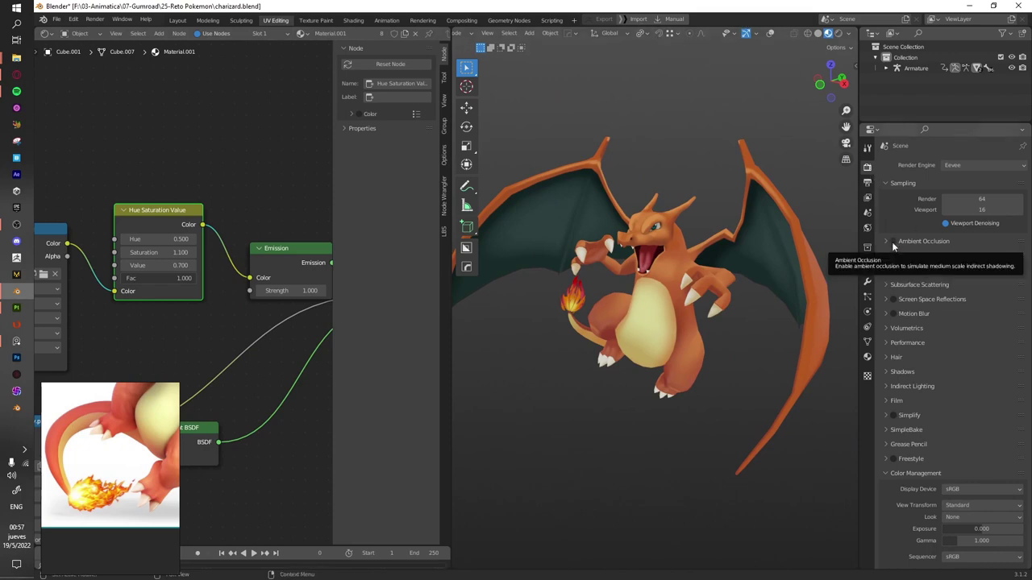
# - Enable ambient occlusion and apply the HOps Eevee HQ viewport preset
pyautogui.click(893, 241)
pyautogui.press('q')
pyautogui.moveTo(658, 220)
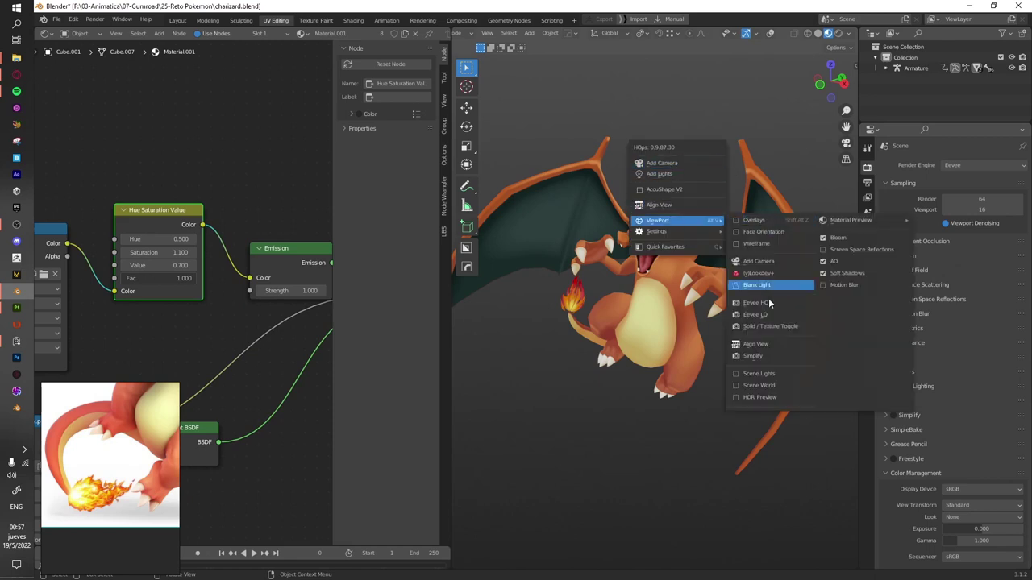
pyautogui.click(756, 302)
pyautogui.click(867, 281)
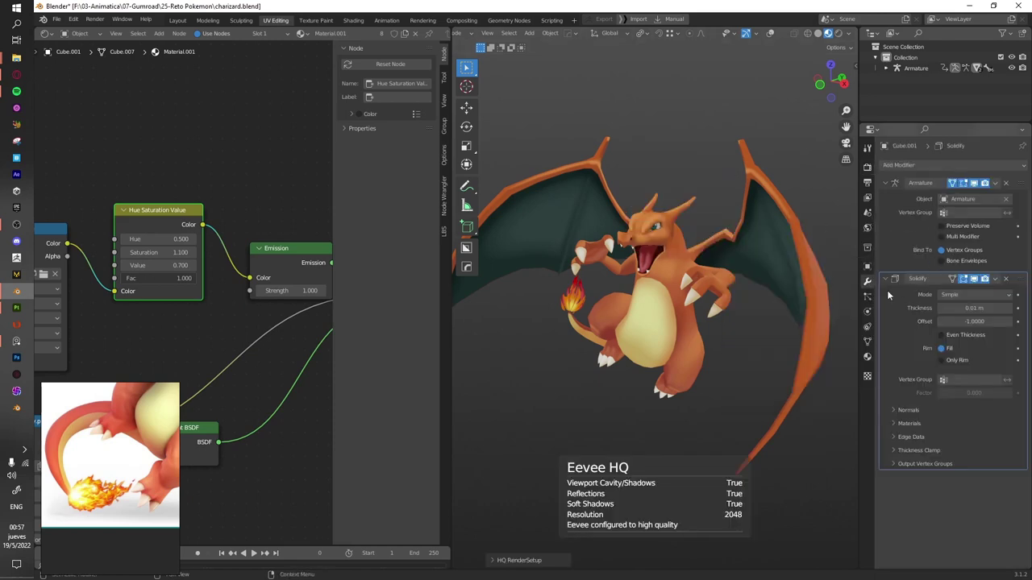
pyautogui.click(885, 278)
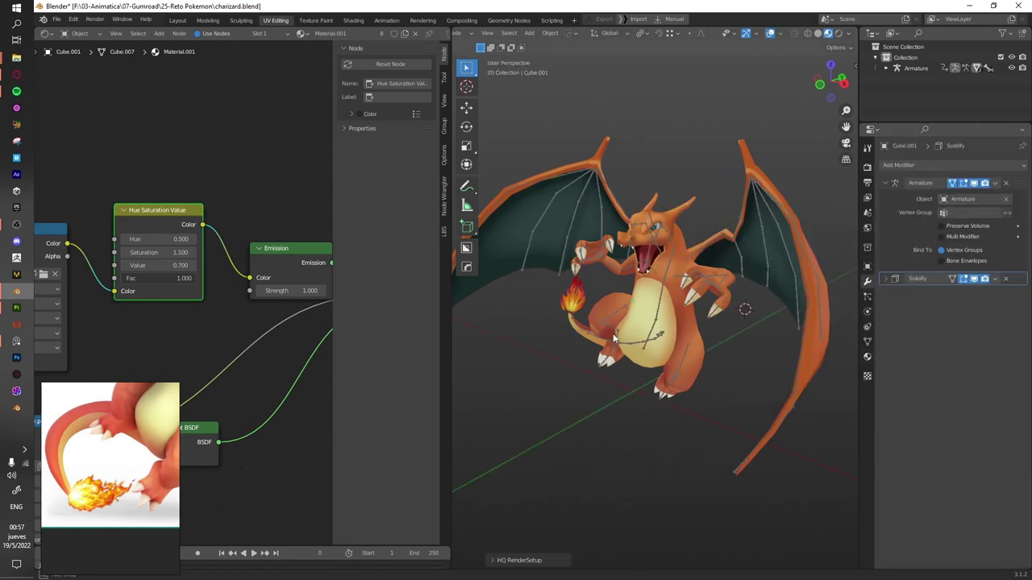
# - Put the armature into Pose Mode, test a tail bone rotation, then undo and deselect
pyautogui.moveTo(613, 338)
pyautogui.mouseDown(button='middle')
pyautogui.moveTo(572, 333)
pyautogui.moveTo(643, 368)
pyautogui.moveTo(621, 399)
pyautogui.mouseUp(button='middle')
pyautogui.click(572, 333)
pyautogui.hotkey('ctrl', 'Tab')
pyautogui.click(601, 389)
pyautogui.press('r')
pyautogui.hotkey('ctrl', 'z')
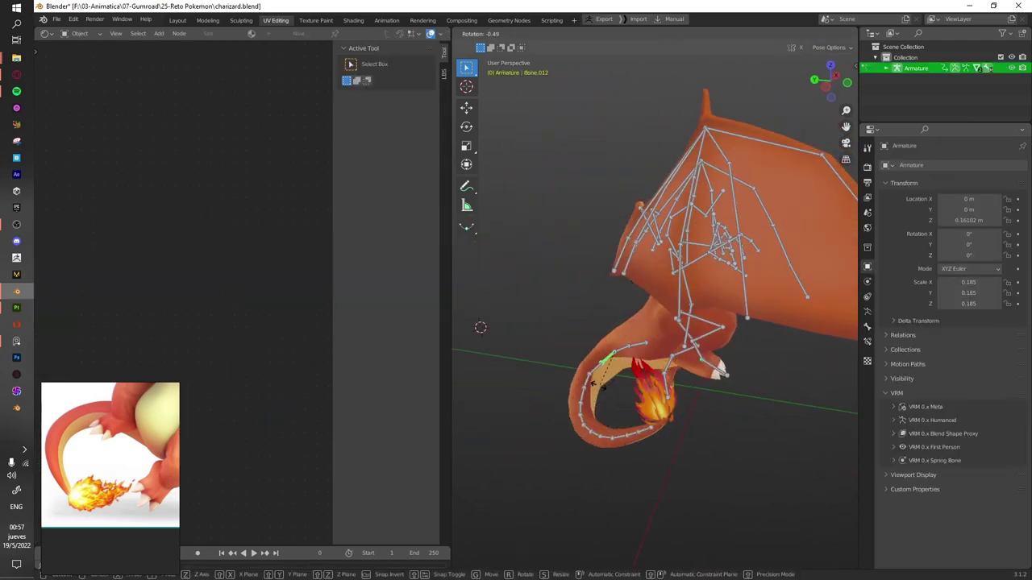
pyautogui.moveTo(602, 359); pyautogui.dragTo(589, 300, button='middle')
pyautogui.hotkey('ctrl', 'z')
pyautogui.hotkey('alt', 'a')
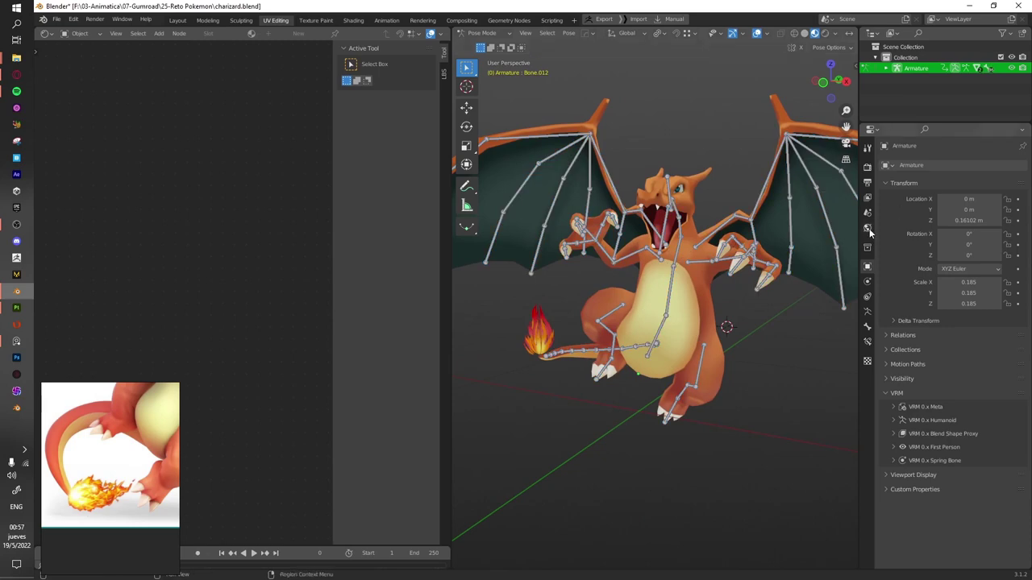
# - Set the World background colour to black and switch to Rendered shading
pyautogui.click(869, 228)
pyautogui.click(1004, 199)
pyautogui.click(824, 33)
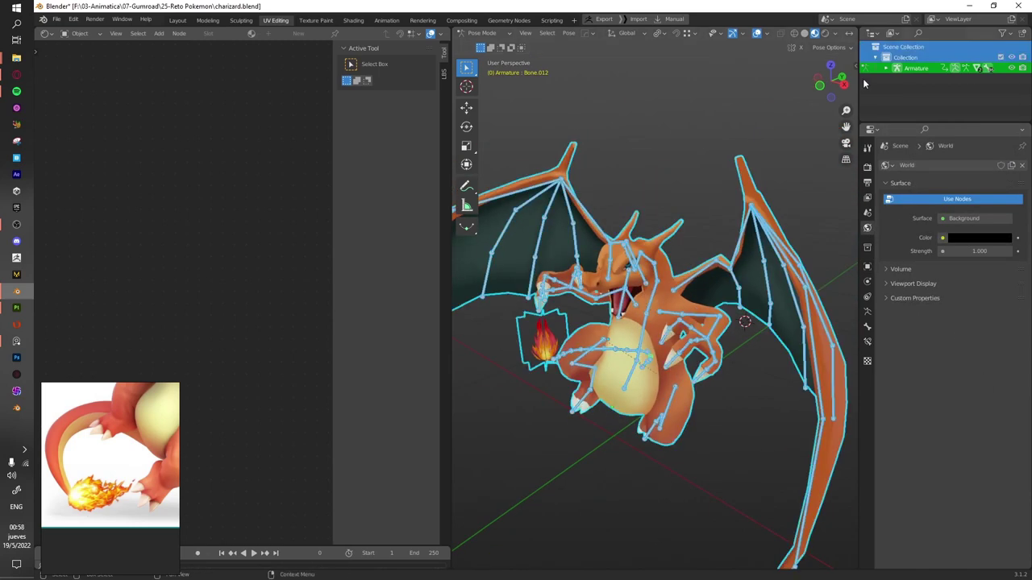
pyautogui.click(836, 33)
pyautogui.moveTo(766, 33)
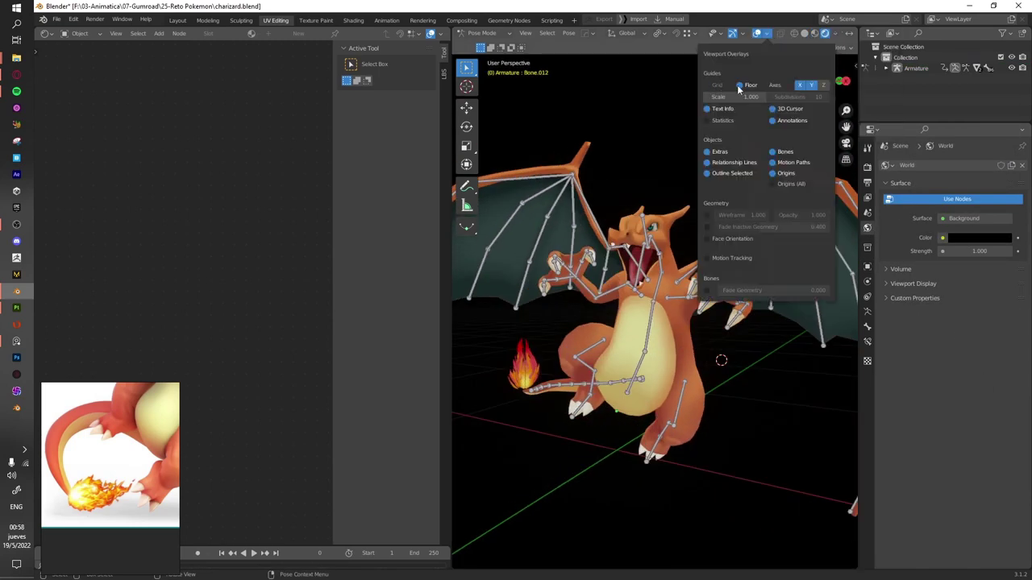
pyautogui.moveTo(709, 194); pyautogui.dragTo(657, 232, button='middle')
pyautogui.scroll(-2, 657, 232)
# - Hide the floor grid and overlays, and widen the 3D view over the node editor
pyautogui.click(766, 33)
pyautogui.click(739, 85)
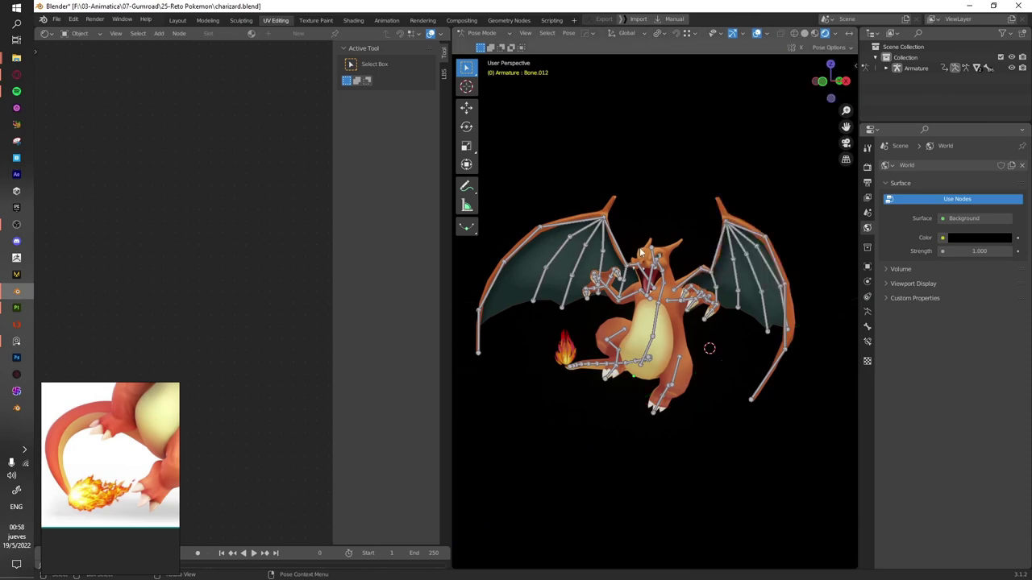
pyautogui.scroll(2, 695, 241)
pyautogui.scroll(3, 695, 240)
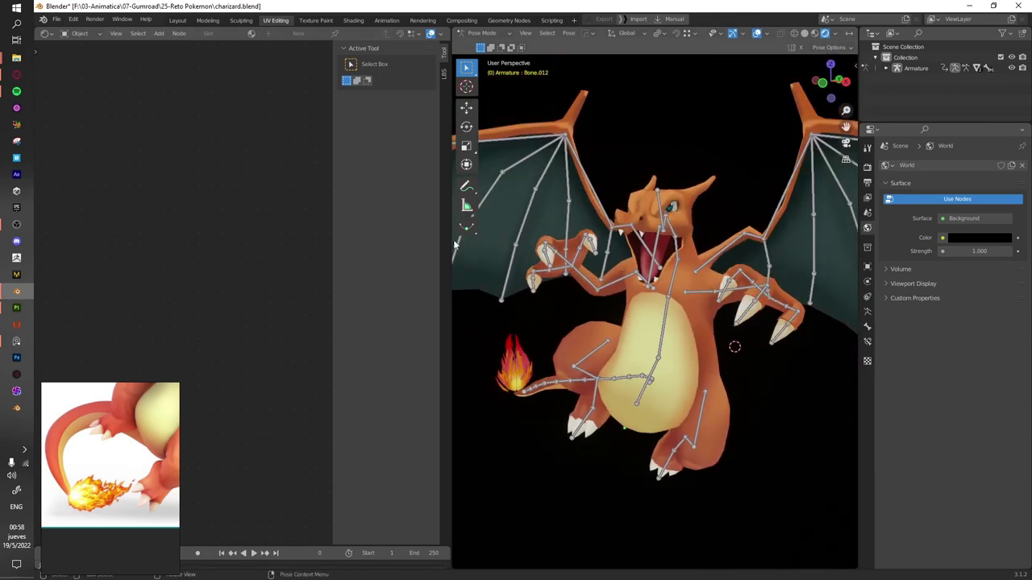
pyautogui.moveTo(451, 245); pyautogui.dragTo(208, 241)
pyautogui.scroll(-4, 552, 234)
pyautogui.scroll(4, 552, 233)
pyautogui.hotkey('shift', 'alt', 'z')
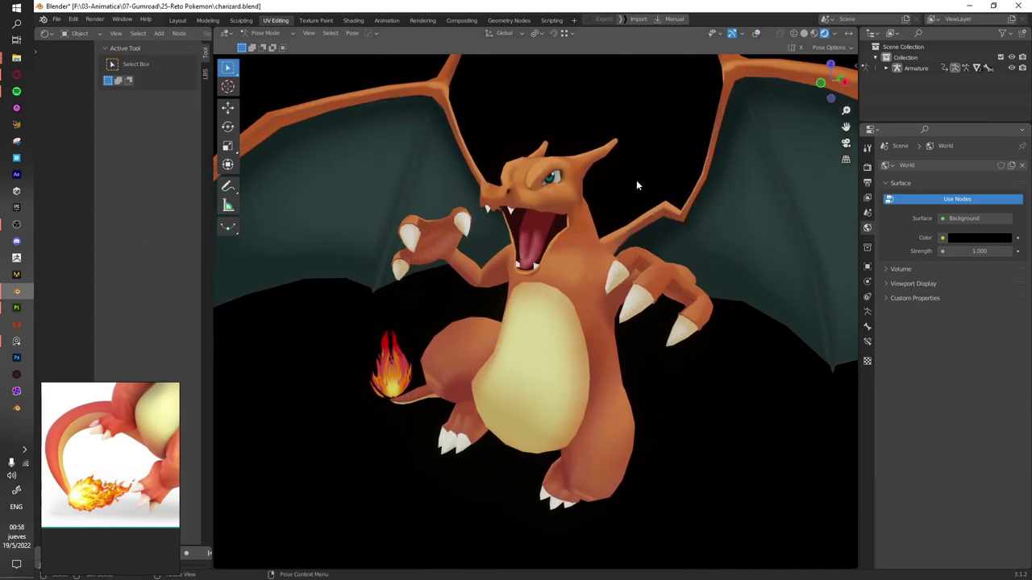
pyautogui.scroll(-4, 636, 185)
pyautogui.moveTo(644, 215)
pyautogui.mouseDown(button='middle')
pyautogui.moveTo(508, 199)
pyautogui.moveTo(766, 18)
pyautogui.mouseUp(button='middle')
# - Rotate the tail flame bone so the flame turns sideways
pyautogui.click(612, 286)
pyautogui.press('r')
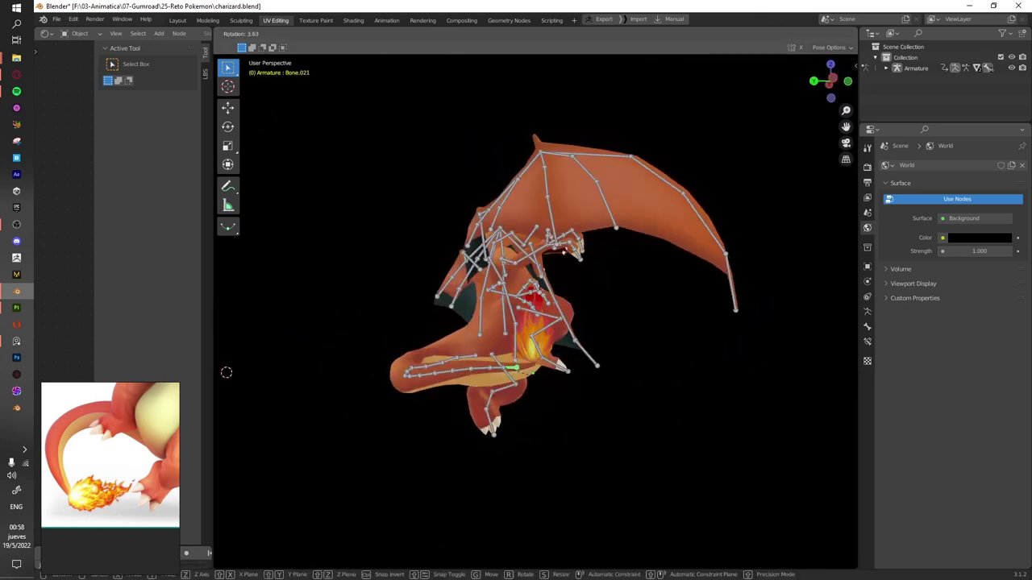
pyautogui.click(519, 429)
pyautogui.click(502, 370)
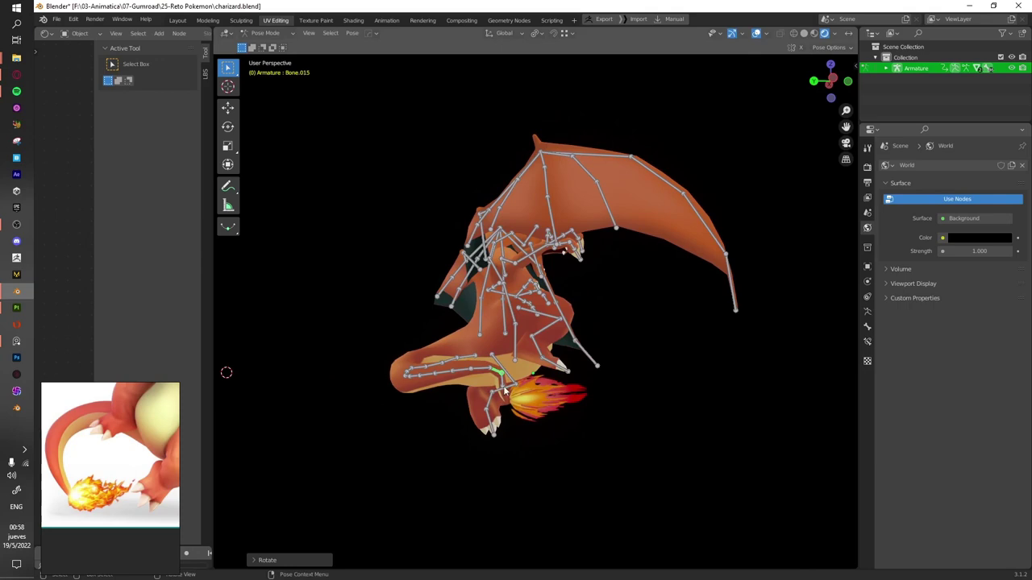
pyautogui.moveTo(503, 386); pyautogui.dragTo(579, 291, button='middle')
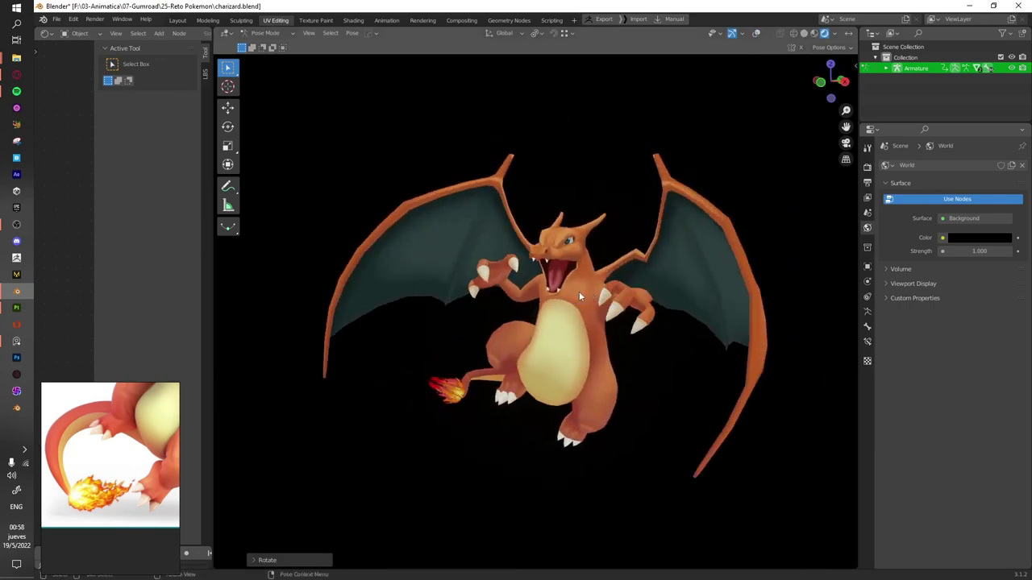
pyautogui.scroll(2, 548, 364)
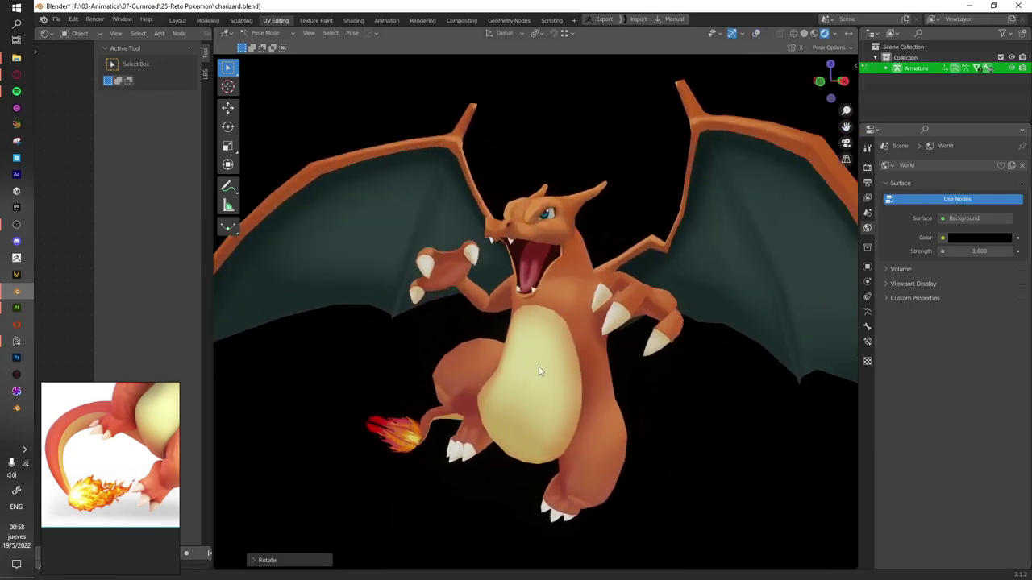
pyautogui.scroll(-3, 539, 371)
pyautogui.moveTo(591, 368); pyautogui.dragTo(816, 89, button='middle')
pyautogui.click(755, 33)
pyautogui.click(766, 33)
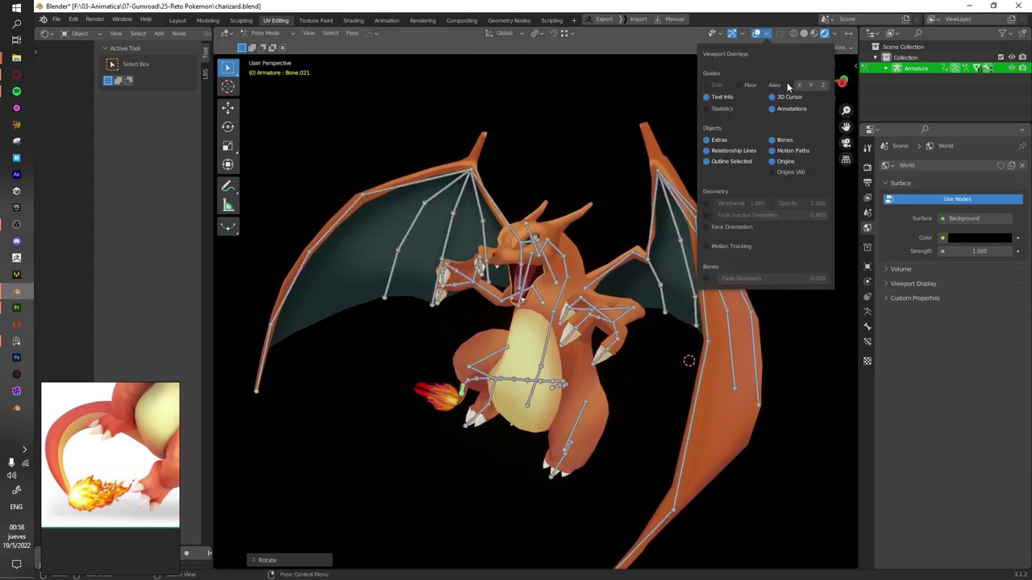
pyautogui.click(707, 203)
pyautogui.click(1012, 68)
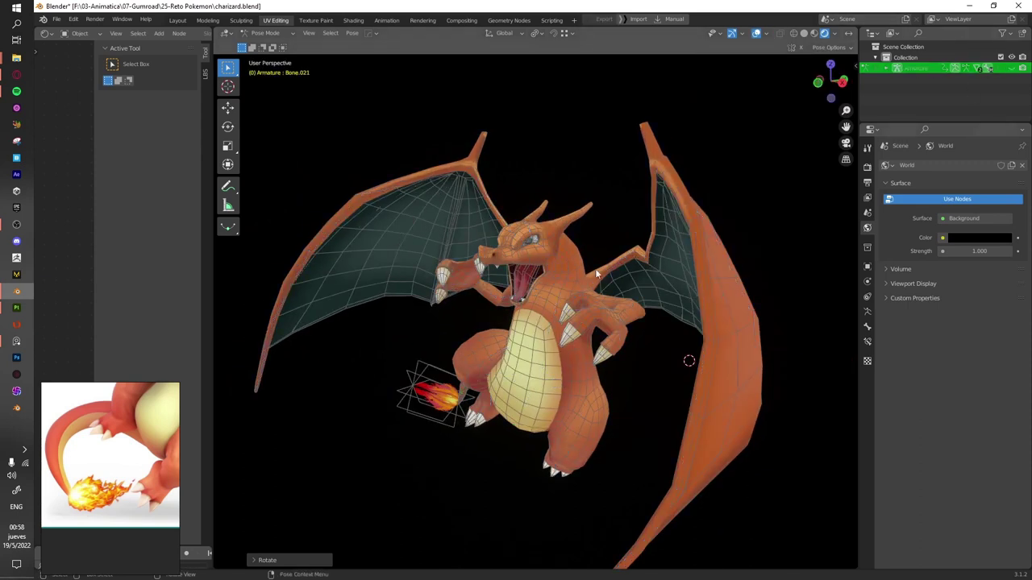
pyautogui.moveTo(564, 323); pyautogui.dragTo(613, 315, button='middle')
pyautogui.click(766, 33)
pyautogui.moveTo(815, 203); pyautogui.dragTo(789, 204)
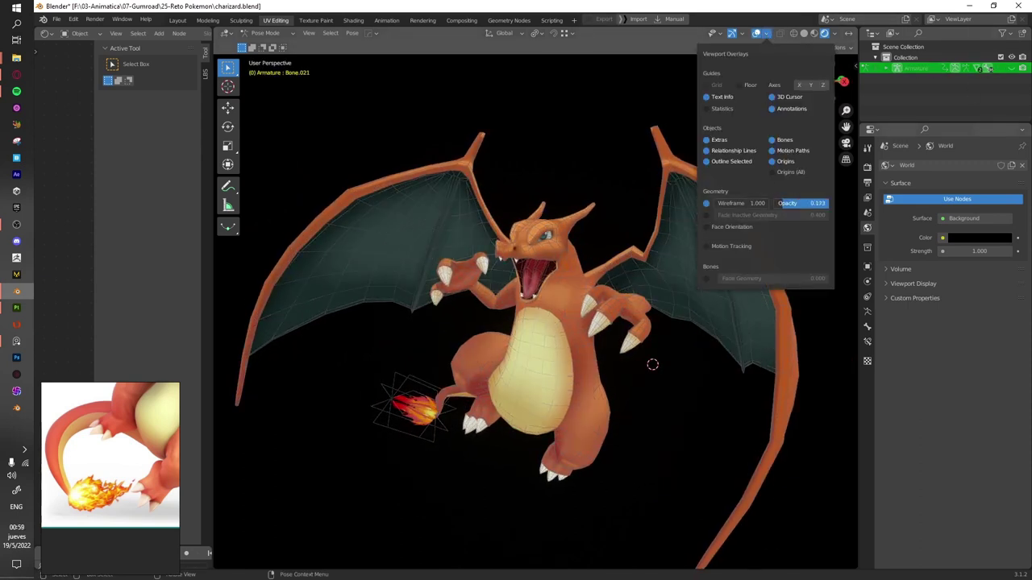
pyautogui.scroll(-2, 612, 297)
pyautogui.click(756, 33)
pyautogui.scroll(4, 661, 138)
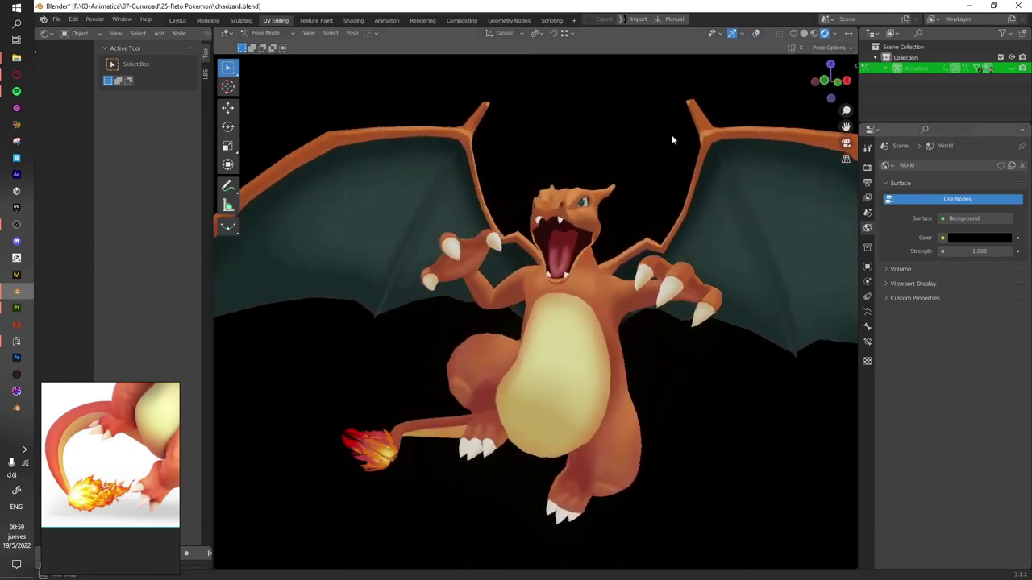
pyautogui.moveTo(670, 139)
pyautogui.mouseDown(button='middle')
pyautogui.moveTo(624, 221)
pyautogui.moveTo(550, 258)
pyautogui.moveTo(472, 258)
pyautogui.moveTo(547, 291)
pyautogui.moveTo(559, 282)
pyautogui.mouseUp(button='middle')
pyautogui.scroll(-2, 587, 223)
pyautogui.scroll(3, 565, 223)
pyautogui.scroll(-3, 580, 214)
pyautogui.scroll(3, 500, 275)
pyautogui.moveTo(581, 330)
pyautogui.mouseDown(button='middle')
pyautogui.moveTo(608, 326)
pyautogui.moveTo(597, 330)
pyautogui.moveTo(590, 291)
pyautogui.moveTo(674, 308)
pyautogui.moveTo(555, 331)
pyautogui.moveTo(624, 314)
pyautogui.moveTo(631, 276)
pyautogui.mouseUp(button='middle')
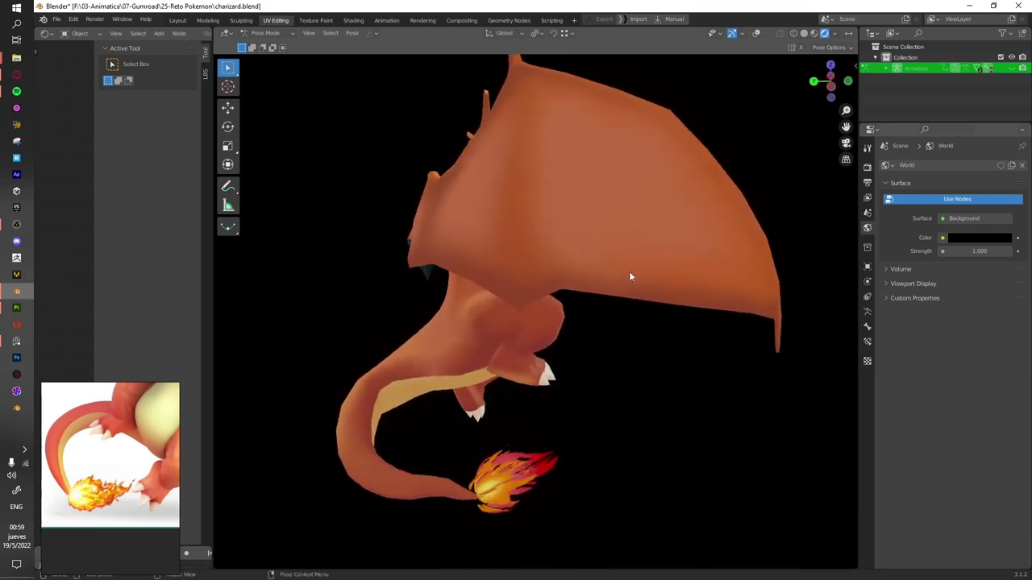
# - Duplicate the tail flame card with Shift+D and enter Edit Mode on the copy
pyautogui.hotkey('shift', 'd')
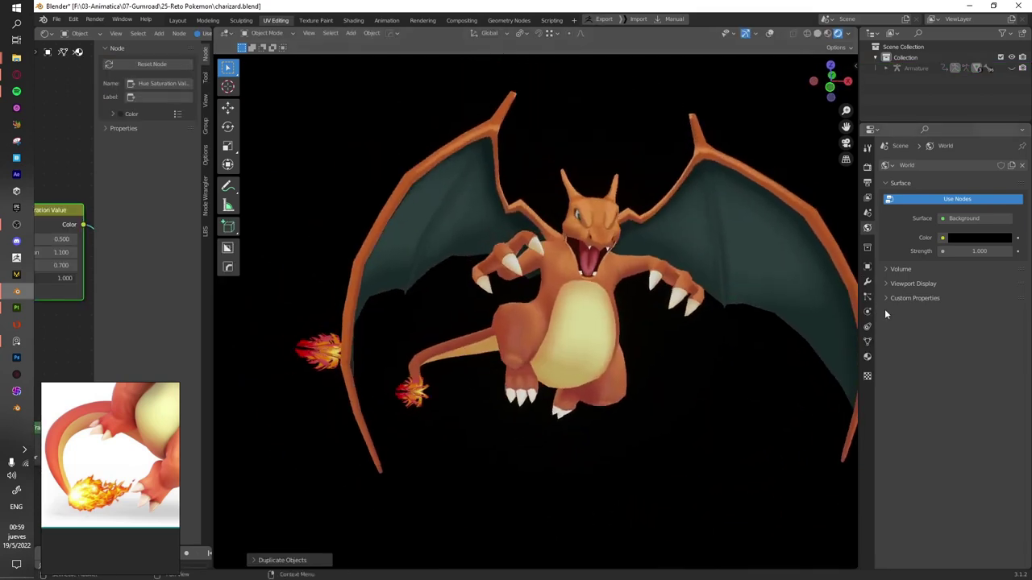
pyautogui.click(868, 281)
pyautogui.moveTo(564, 339)
pyautogui.mouseDown(button='middle')
pyautogui.moveTo(498, 347)
pyautogui.moveTo(453, 324)
pyautogui.mouseUp(button='middle')
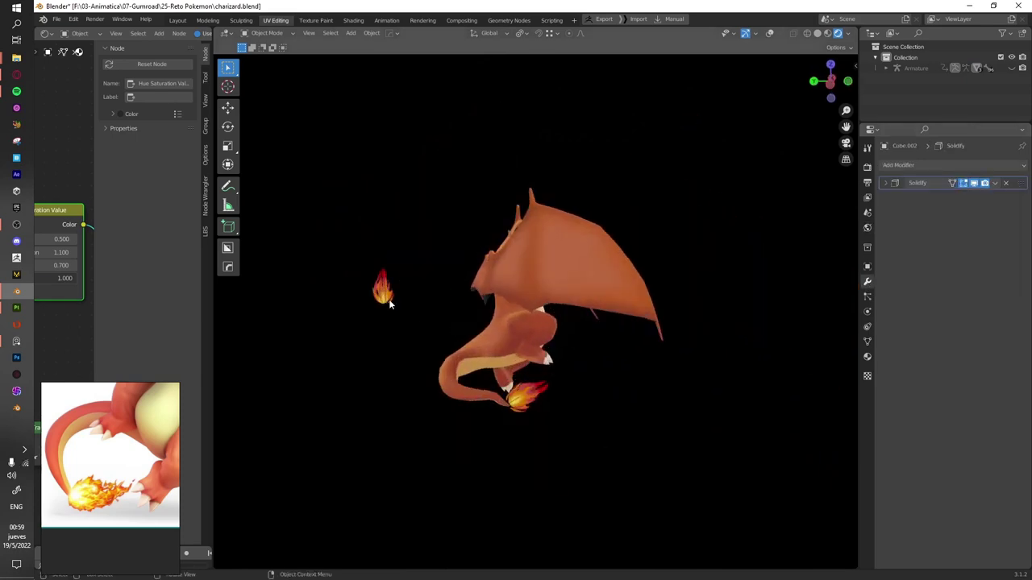
pyautogui.moveTo(641, 281); pyautogui.dragTo(588, 293, button='middle')
pyautogui.press('r')
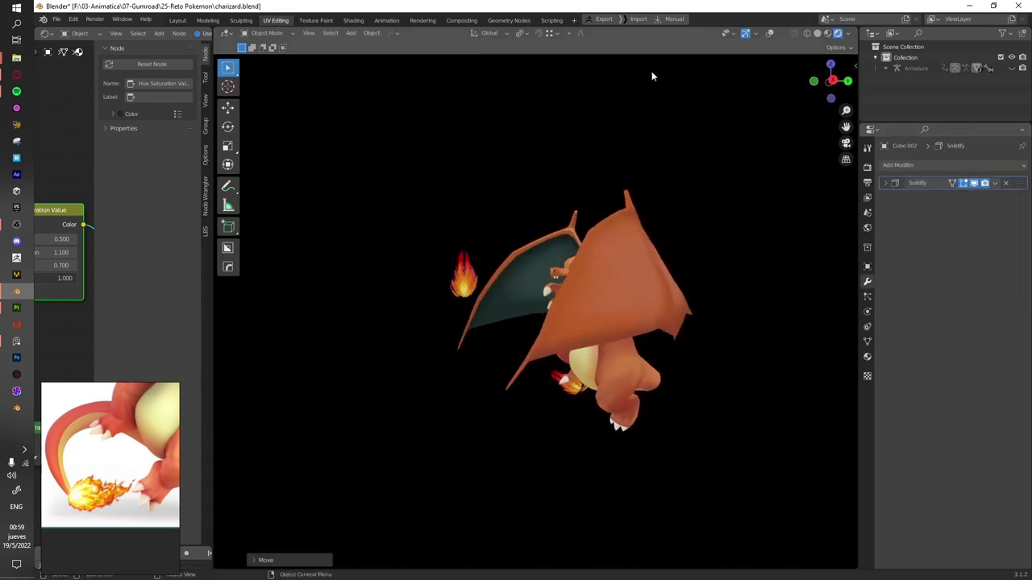
pyautogui.moveTo(573, 234); pyautogui.dragTo(500, 252, button='middle')
pyautogui.press('Tab')
pyautogui.scroll(2, 514, 331)
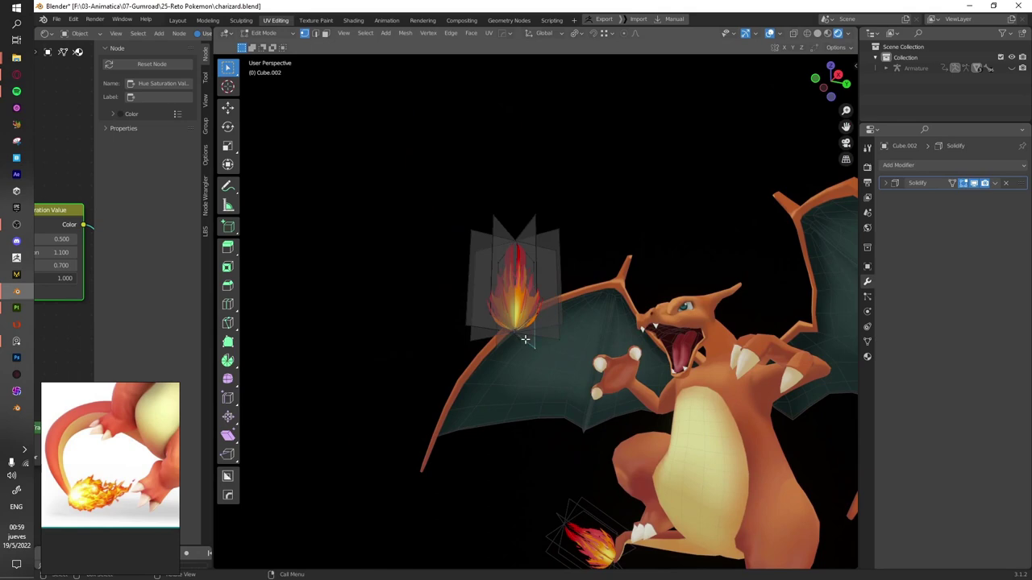
pyautogui.moveTo(524, 339)
pyautogui.mouseDown(button='middle')
pyautogui.moveTo(543, 317)
pyautogui.moveTo(608, 318)
pyautogui.mouseUp(button='middle')
# - Set the new flame card's origin to its base using a front orthographic view
pyautogui.press('a')
pyautogui.scroll(-3, 644, 392)
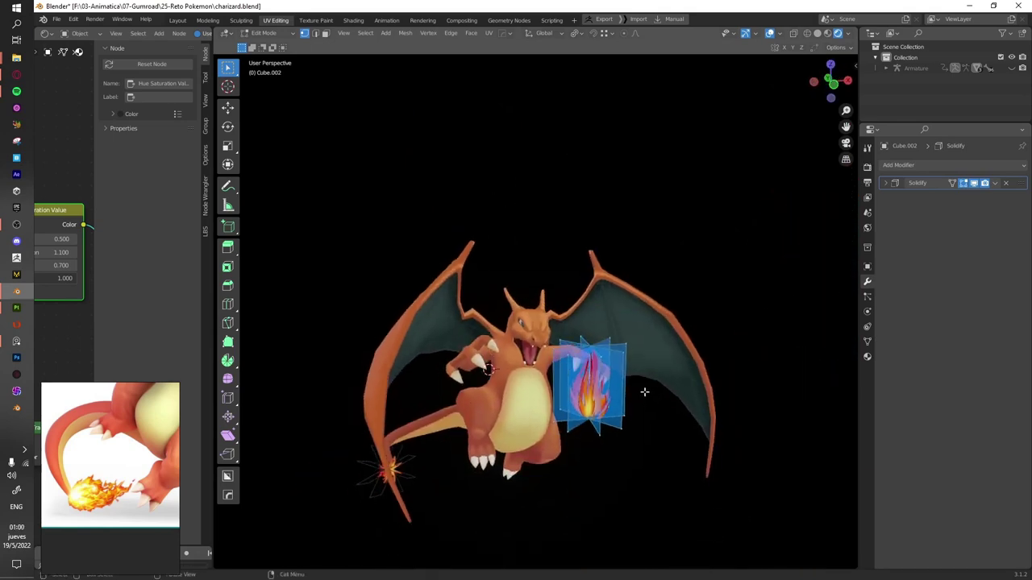
pyautogui.press('KP_1')
pyautogui.hotkey('alt', 'z')
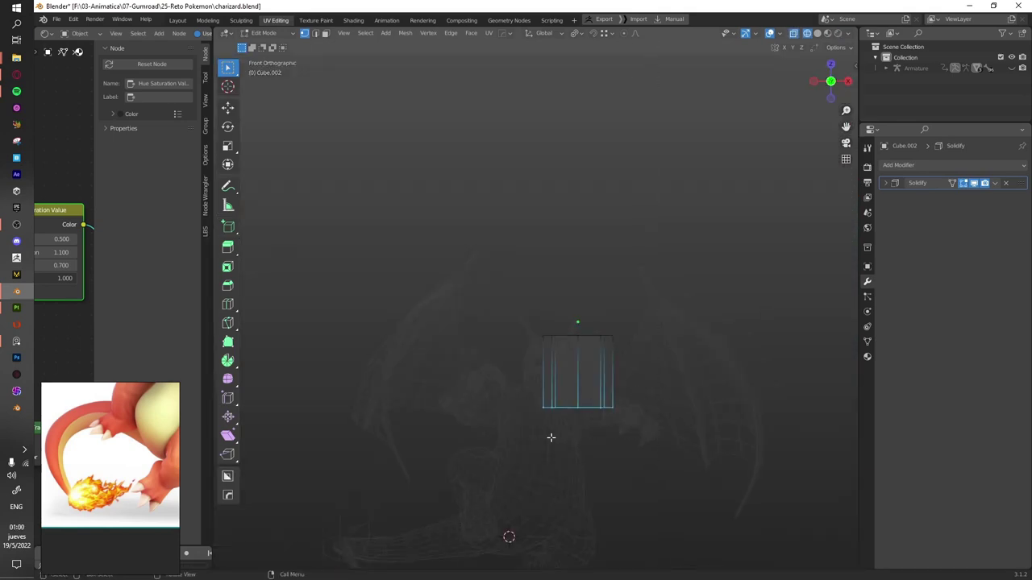
pyautogui.press('Tab')
pyautogui.rightClick(562, 464)
pyautogui.click(625, 442)
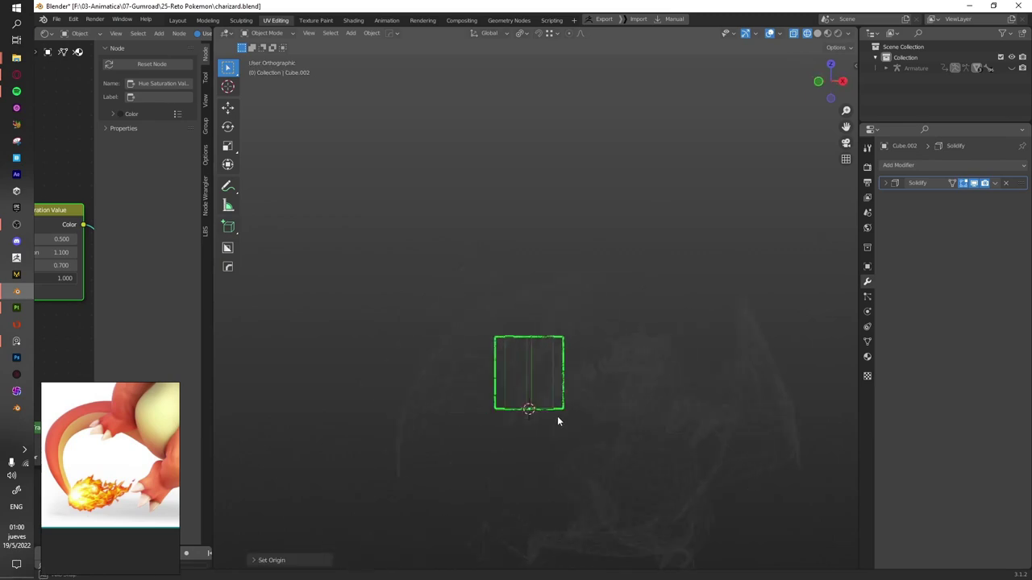
pyautogui.hotkey('alt', 'z')
pyautogui.moveTo(557, 419); pyautogui.dragTo(599, 371, button='middle')
# - Move the flame card to Charizard's mouth and resize it
pyautogui.press('g')
pyautogui.click(610, 423)
pyautogui.moveTo(610, 423)
pyautogui.mouseDown(button='middle')
pyautogui.moveTo(591, 270)
pyautogui.moveTo(579, 300)
pyautogui.mouseUp(button='middle')
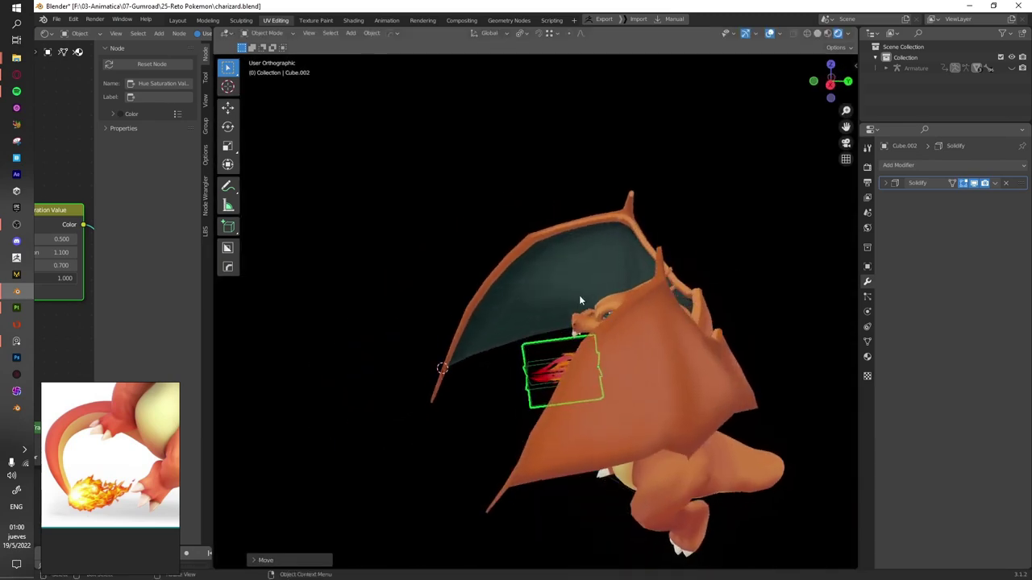
pyautogui.press('s')
pyautogui.click(624, 255)
pyautogui.moveTo(624, 256); pyautogui.dragTo(610, 309, button='middle')
# - Reposition the card in front of the mouth and stretch it into a long fire-breath stream
pyautogui.press('g')
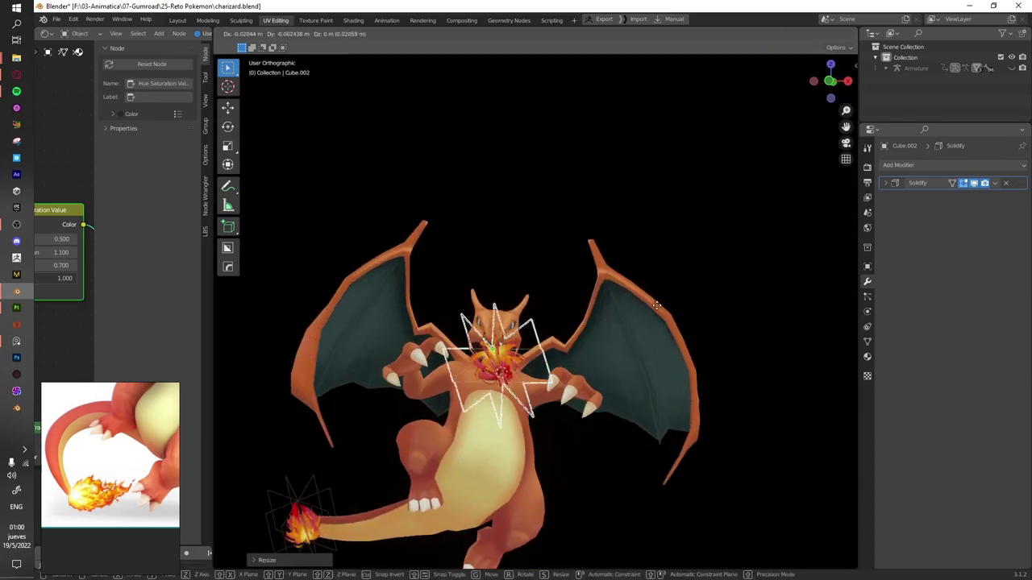
pyautogui.moveTo(557, 332); pyautogui.dragTo(483, 341, button='middle')
pyautogui.press('g')
pyautogui.click(619, 275)
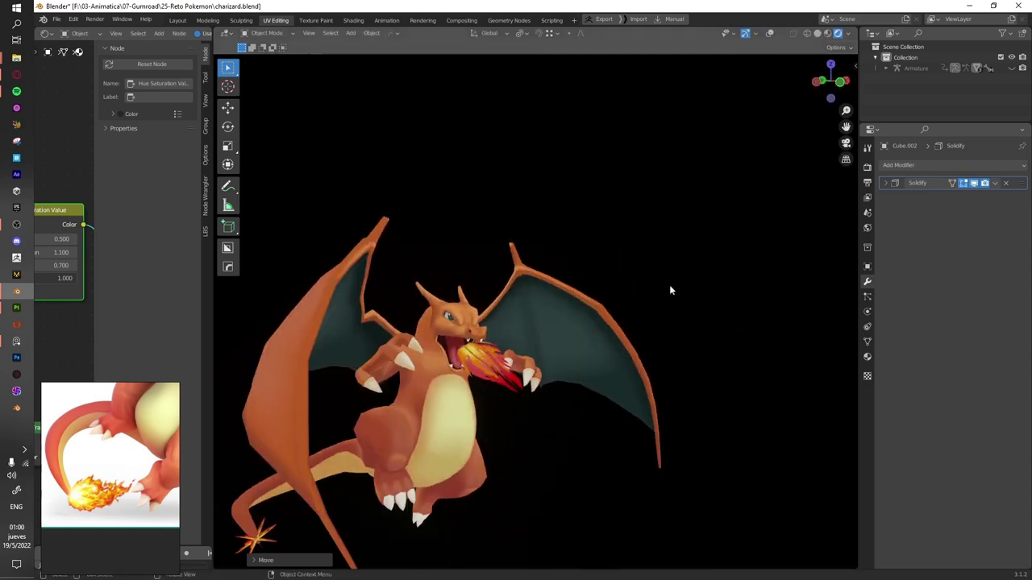
pyautogui.press('s')
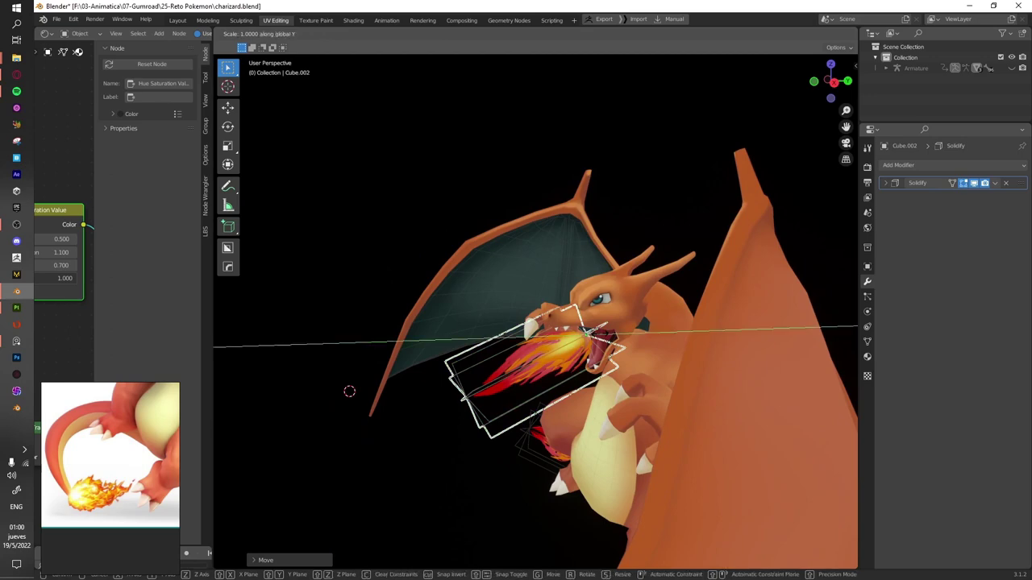
pyautogui.click(606, 337)
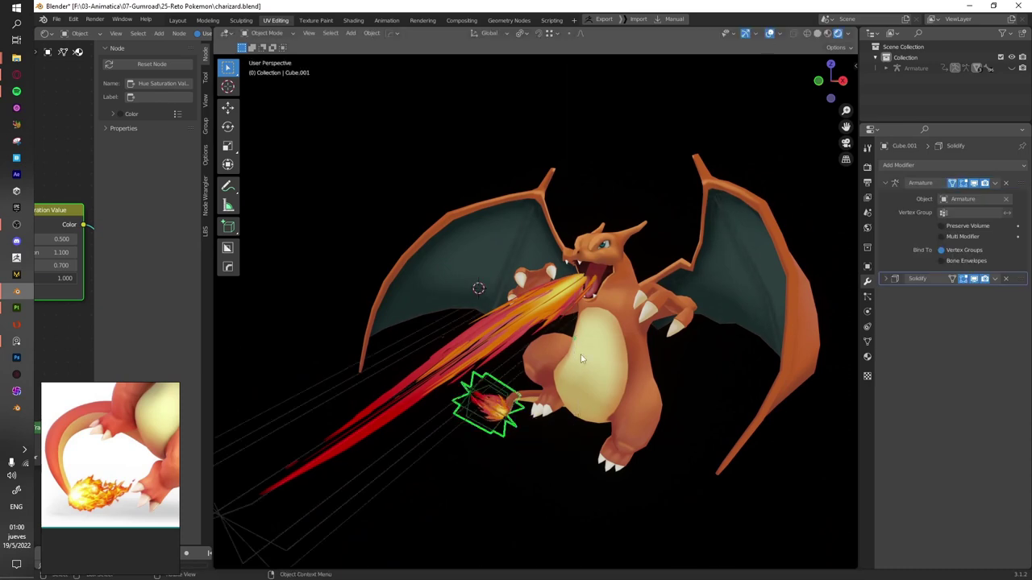
# - Enter Edit Mode on tail flame Cube.001 and frame it in a side orthographic view
pyautogui.press('Tab')
pyautogui.moveTo(581, 359); pyautogui.dragTo(505, 405, button='middle')
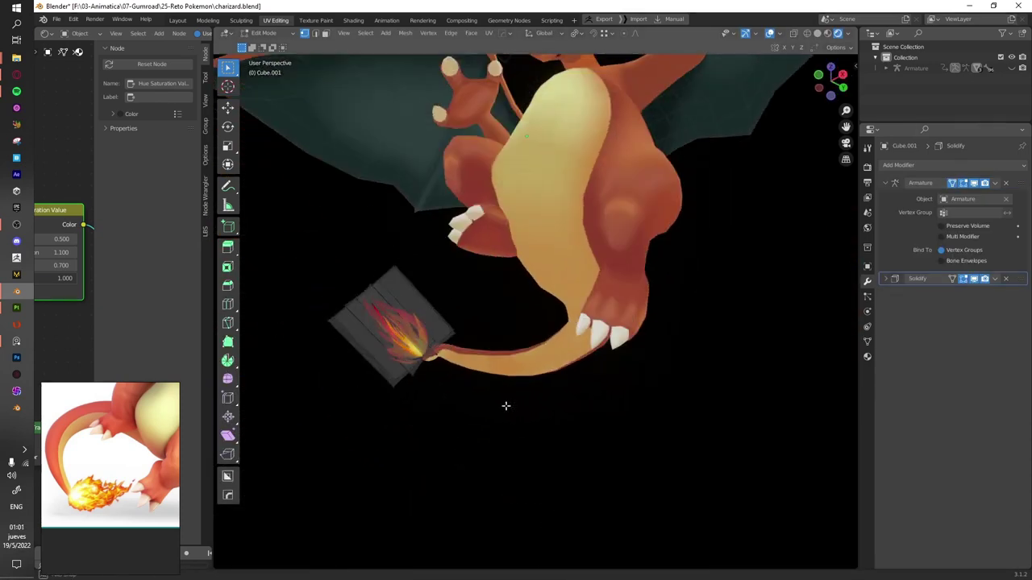
pyautogui.press('KP_3')
pyautogui.press('KP_Decimal')
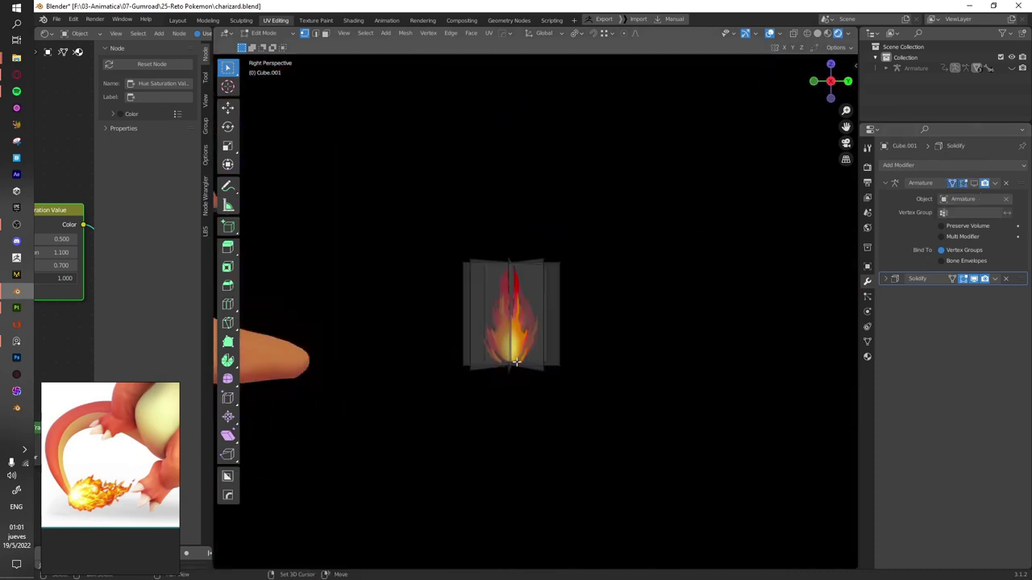
pyautogui.moveTo(516, 363)
pyautogui.mouseDown(button='middle')
pyautogui.moveTo(586, 345)
pyautogui.moveTo(633, 363)
pyautogui.mouseUp(button='middle')
pyautogui.press('KP_5')
pyautogui.press('Escape')
pyautogui.hotkey('shift', 'z')
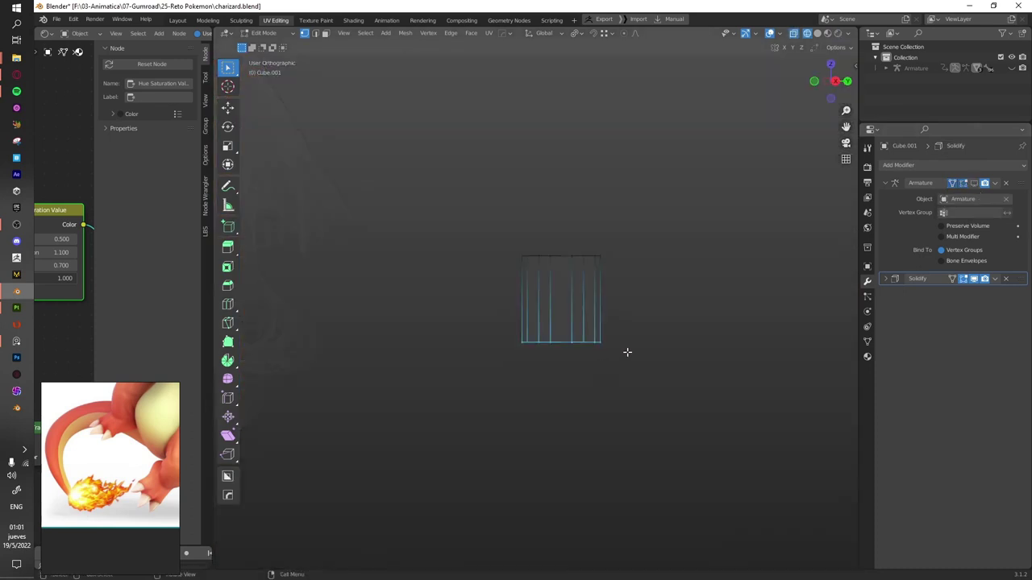
pyautogui.hotkey('shift', 'z')
# - Set the tail flame's origin to its base and scale it along local Z
pyautogui.press('Tab')
pyautogui.rightClick(589, 362)
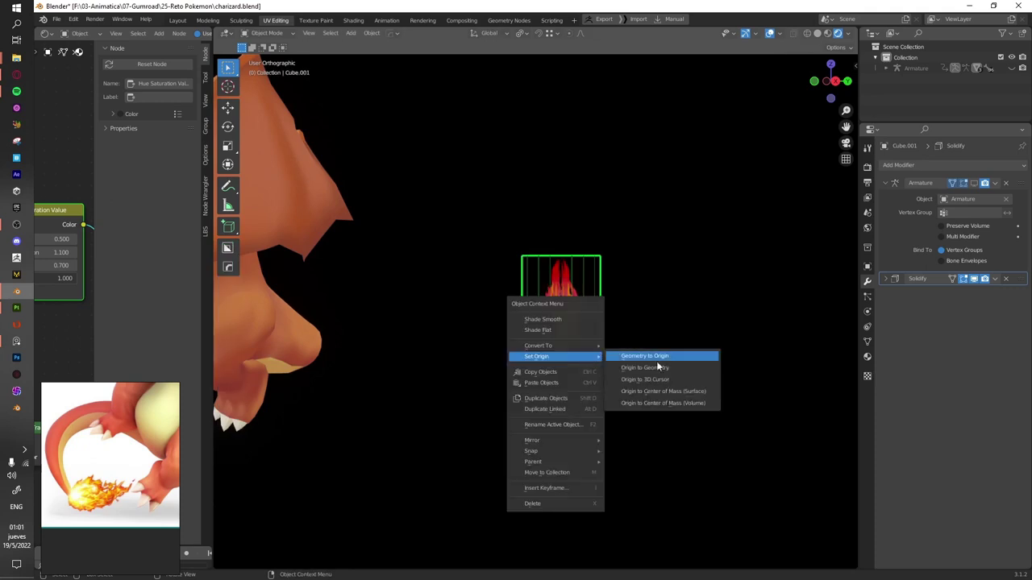
pyautogui.click(656, 366)
pyautogui.moveTo(656, 373); pyautogui.dragTo(675, 341, button='middle')
pyautogui.press('s')
pyautogui.press('z')
pyautogui.press('z')
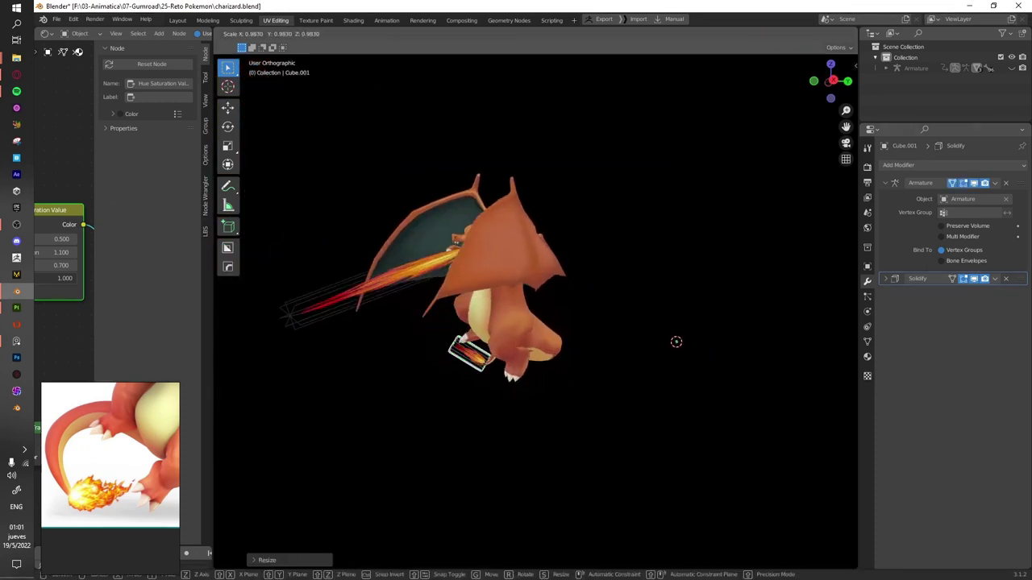
pyautogui.moveTo(544, 350); pyautogui.dragTo(637, 358, button='middle')
pyautogui.click(693, 153)
# - Shrink the tail flame card to about 0.7
pyautogui.moveTo(694, 153); pyautogui.dragTo(566, 245, button='middle')
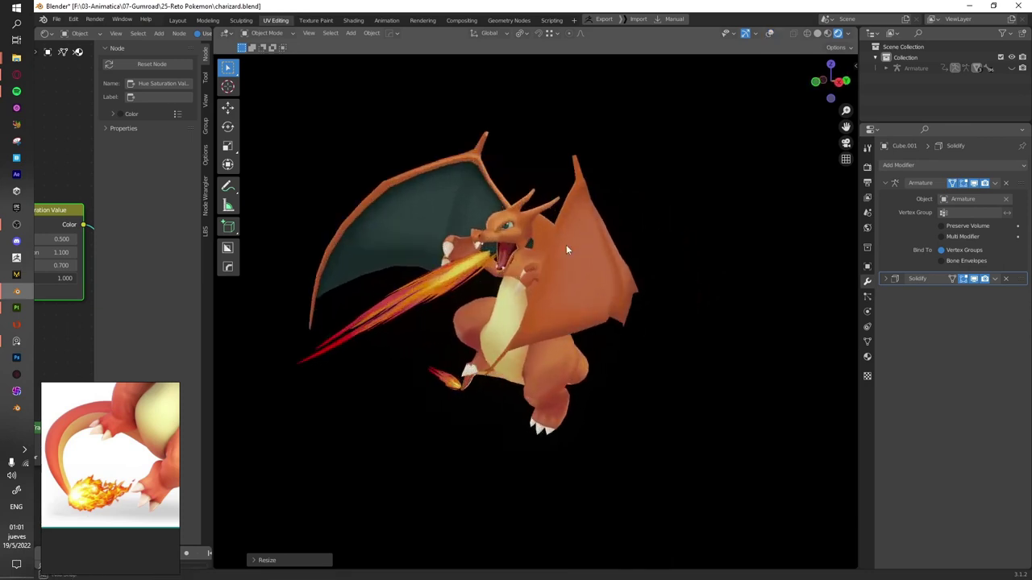
pyautogui.scroll(4, 566, 244)
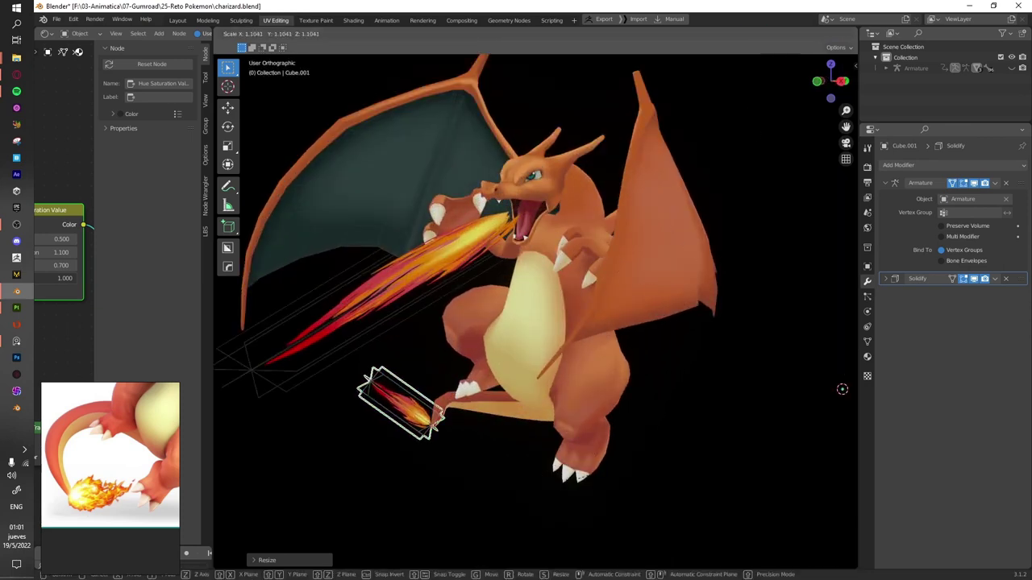
pyautogui.moveTo(841, 389)
pyautogui.mouseDown(button='middle')
pyautogui.moveTo(546, 405)
pyautogui.moveTo(483, 419)
pyautogui.moveTo(696, 341)
pyautogui.mouseUp(button='middle')
pyautogui.click(791, 386)
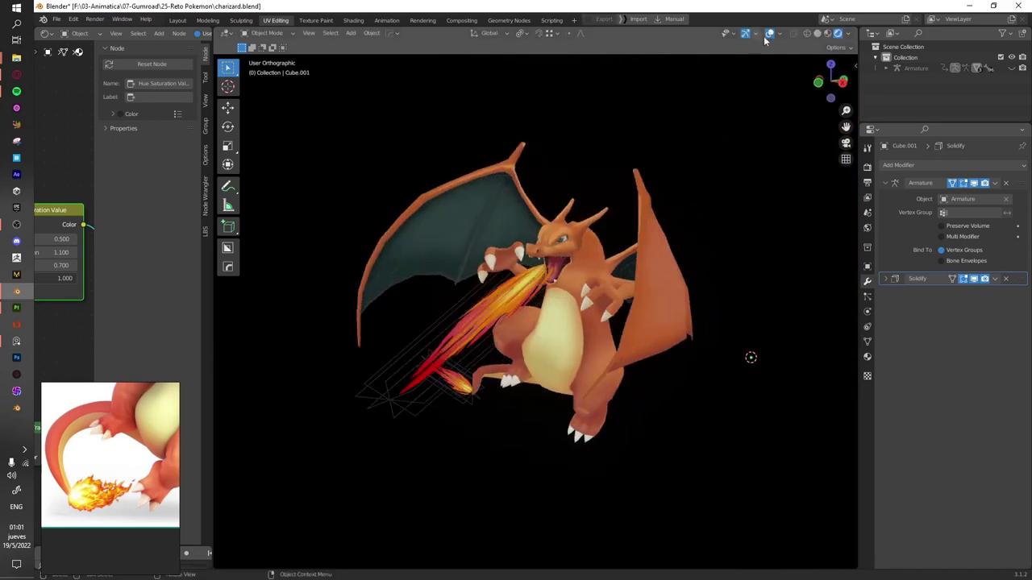
# - Move the tail flame onto the tip of Charizard's tail
pyautogui.moveTo(766, 40)
pyautogui.mouseDown(button='middle')
pyautogui.moveTo(645, 219)
pyautogui.moveTo(564, 266)
pyautogui.mouseUp(button='middle')
pyautogui.scroll(3, 501, 305)
pyautogui.moveTo(501, 305)
pyautogui.mouseDown(button='middle')
pyautogui.moveTo(419, 355)
pyautogui.moveTo(514, 260)
pyautogui.mouseUp(button='middle')
pyautogui.scroll(-5, 419, 355)
pyautogui.scroll(5, 514, 260)
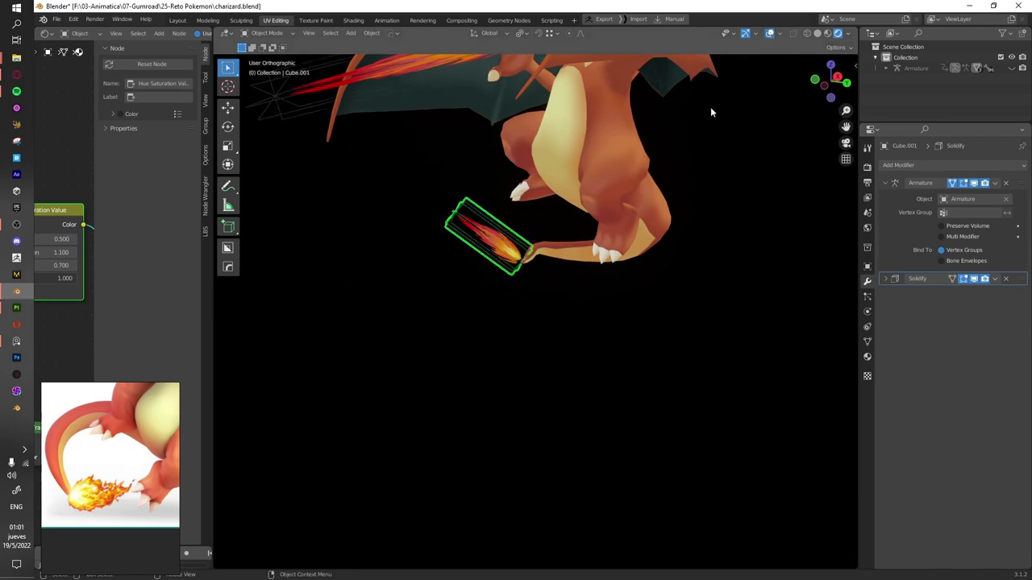
pyautogui.press('g')
pyautogui.moveTo(711, 112)
pyautogui.mouseDown(button='middle')
pyautogui.moveTo(553, 257)
pyautogui.moveTo(573, 258)
pyautogui.moveTo(510, 140)
pyautogui.mouseUp(button='middle')
pyautogui.click(540, 259)
pyautogui.scroll(3, 573, 258)
pyautogui.press('Tab')
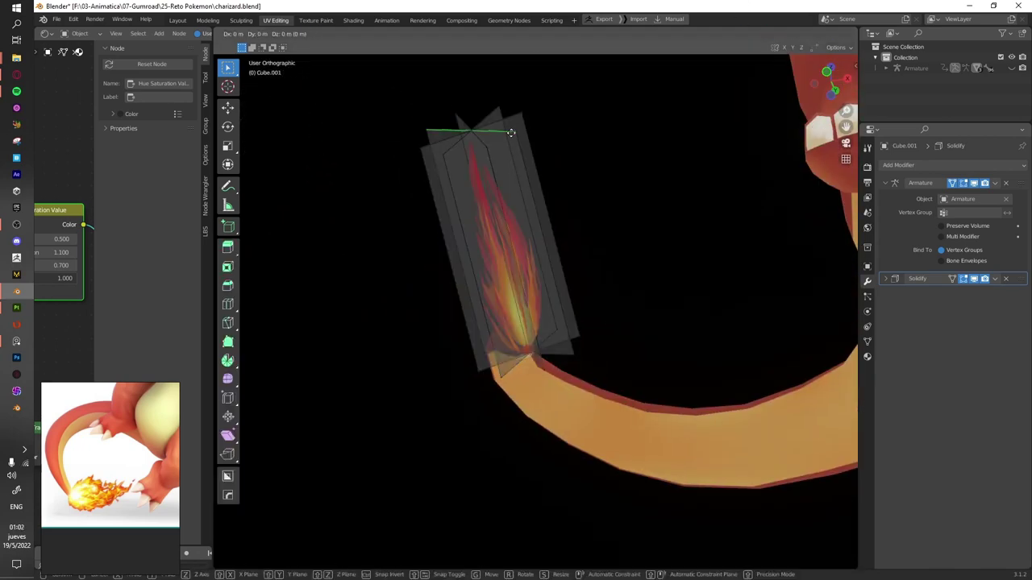
# - Select one flame plane and rescale it around its own centre using Individual Origins pivot
pyautogui.moveTo(519, 176); pyautogui.dragTo(665, 226, button='middle')
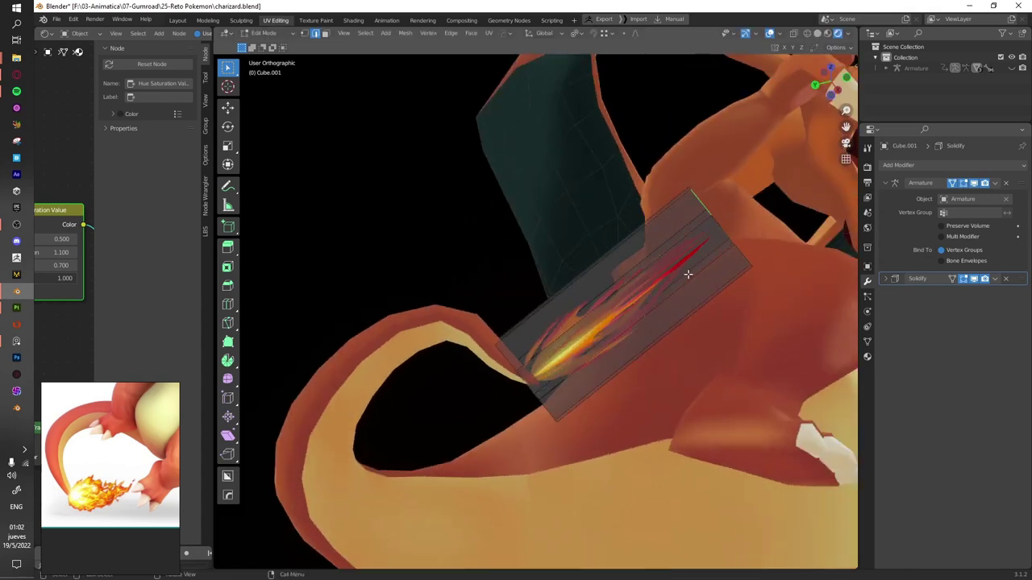
pyautogui.moveTo(688, 274)
pyautogui.mouseDown(button='middle')
pyautogui.moveTo(570, 321)
pyautogui.moveTo(608, 275)
pyautogui.mouseUp(button='middle')
pyautogui.press('l')
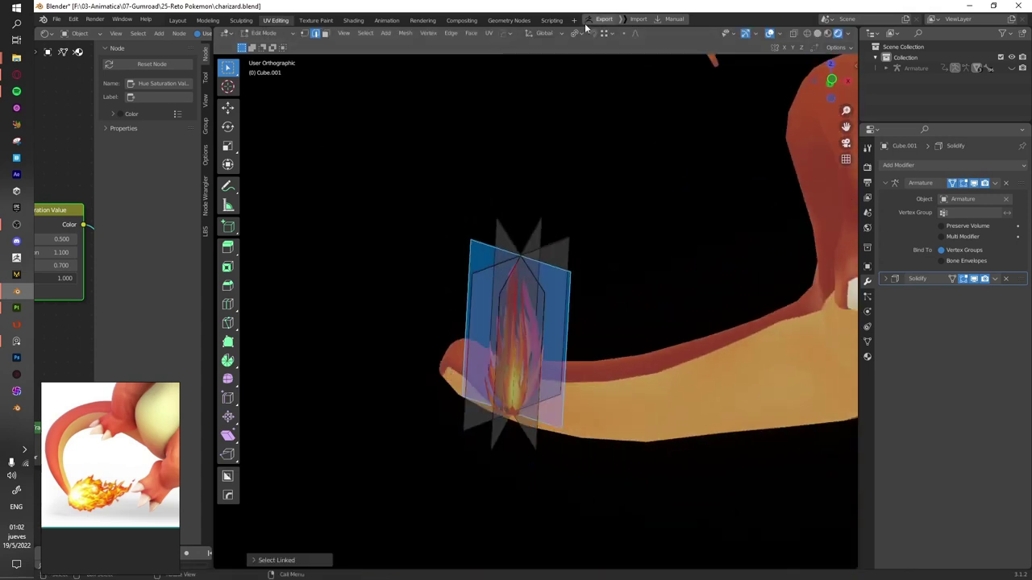
pyautogui.click(586, 74)
pyautogui.press('s')
pyautogui.click(617, 381)
pyautogui.moveTo(617, 382); pyautogui.dragTo(498, 257, button='middle')
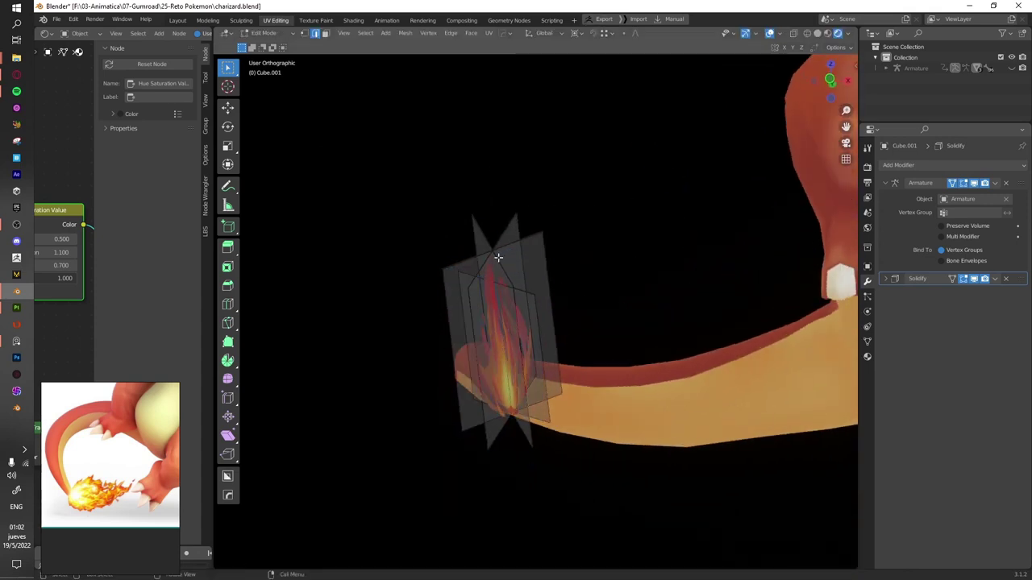
# - Select the rectangular flame plane, rescale it, and leave Edit Mode
pyautogui.hotkey('alt', 'a')
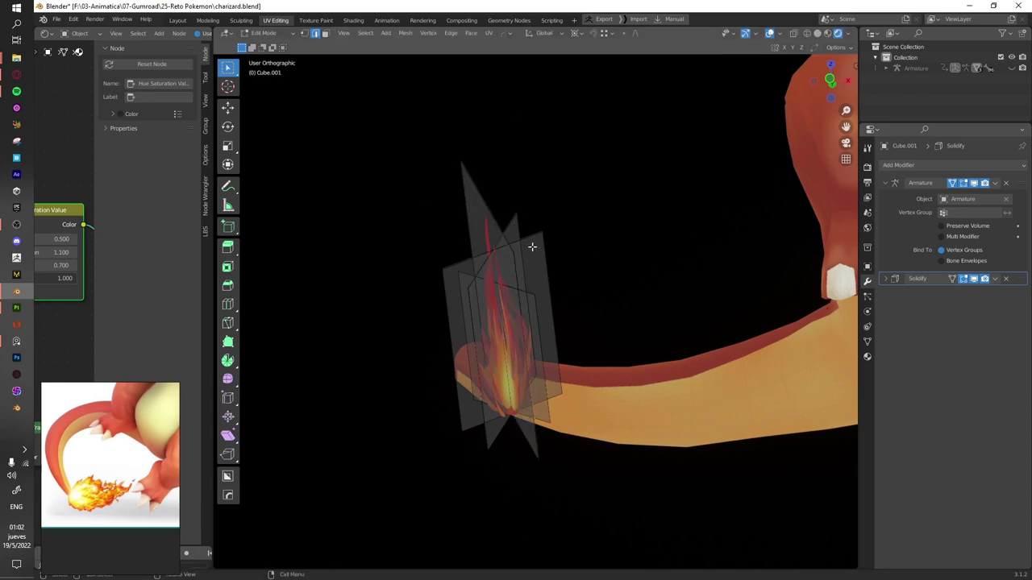
pyautogui.press('l')
pyautogui.click(854, 345)
pyautogui.moveTo(854, 345)
pyautogui.mouseDown(button='middle')
pyautogui.moveTo(556, 338)
pyautogui.moveTo(720, 304)
pyautogui.moveTo(575, 321)
pyautogui.moveTo(680, 209)
pyautogui.mouseUp(button='middle')
pyautogui.press('Tab')
# - Orbit and zoom to a frontal view of Charizard with fire breath and tail flame
pyautogui.scroll(-3, 720, 303)
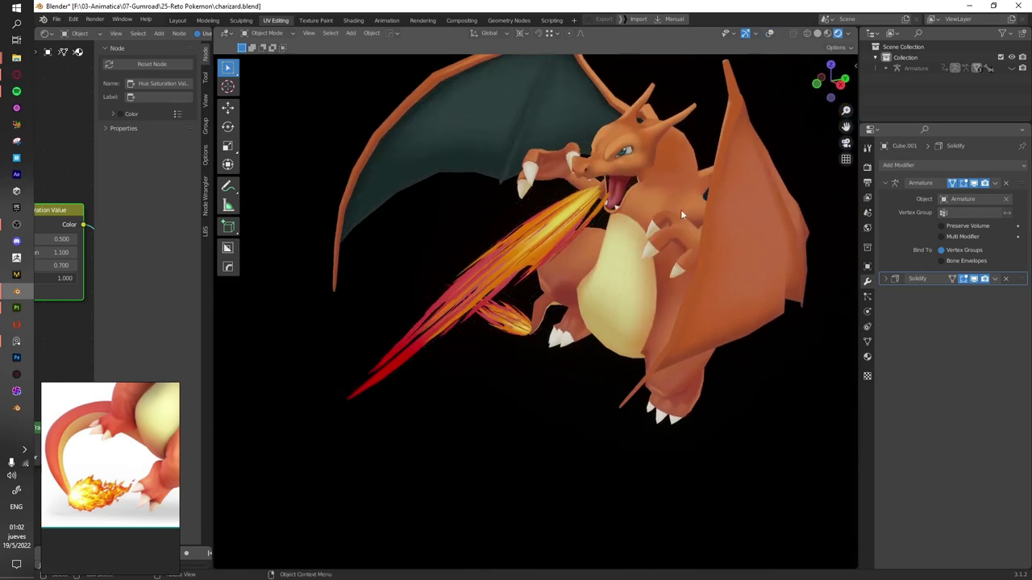
pyautogui.scroll(4, 684, 197)
pyautogui.scroll(-8, 685, 198)
pyautogui.scroll(2, 667, 256)
pyautogui.moveTo(668, 257)
pyautogui.mouseDown(button='middle')
pyautogui.moveTo(634, 303)
pyautogui.moveTo(651, 279)
pyautogui.mouseUp(button='middle')
pyautogui.scroll(3, 647, 289)
pyautogui.scroll(-1, 634, 313)
pyautogui.scroll(-4, 634, 311)
pyautogui.scroll(4, 634, 303)
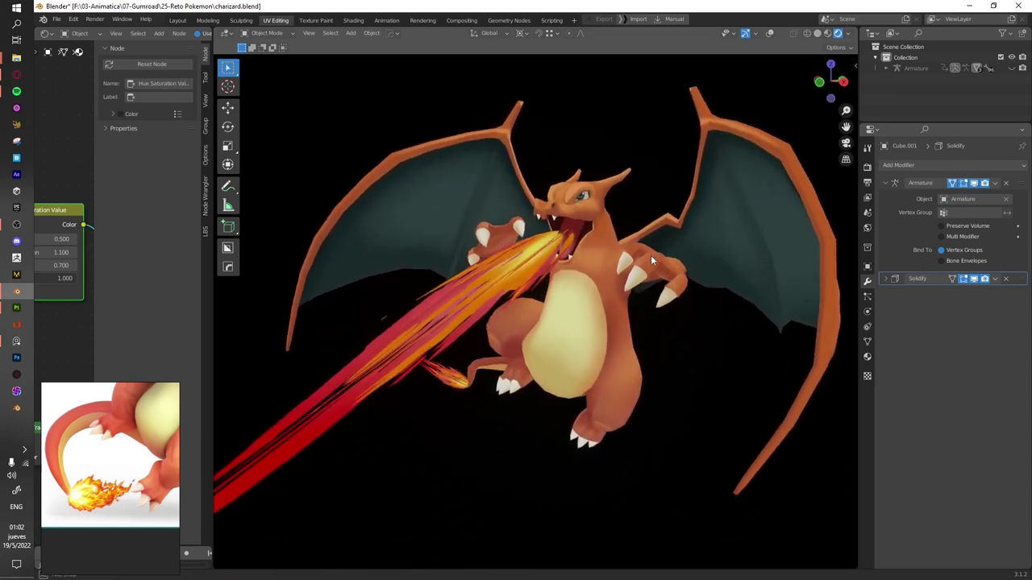